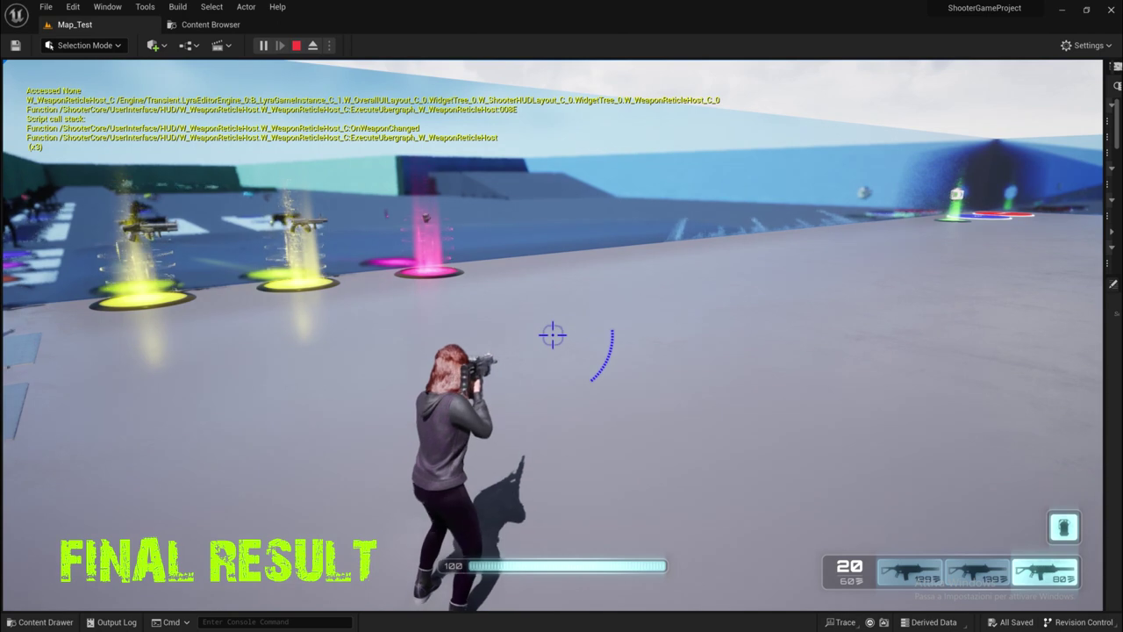
# In the Map_Test play session, show the Obtained inventory list of picked-up weapons.
pyautogui.press('i')
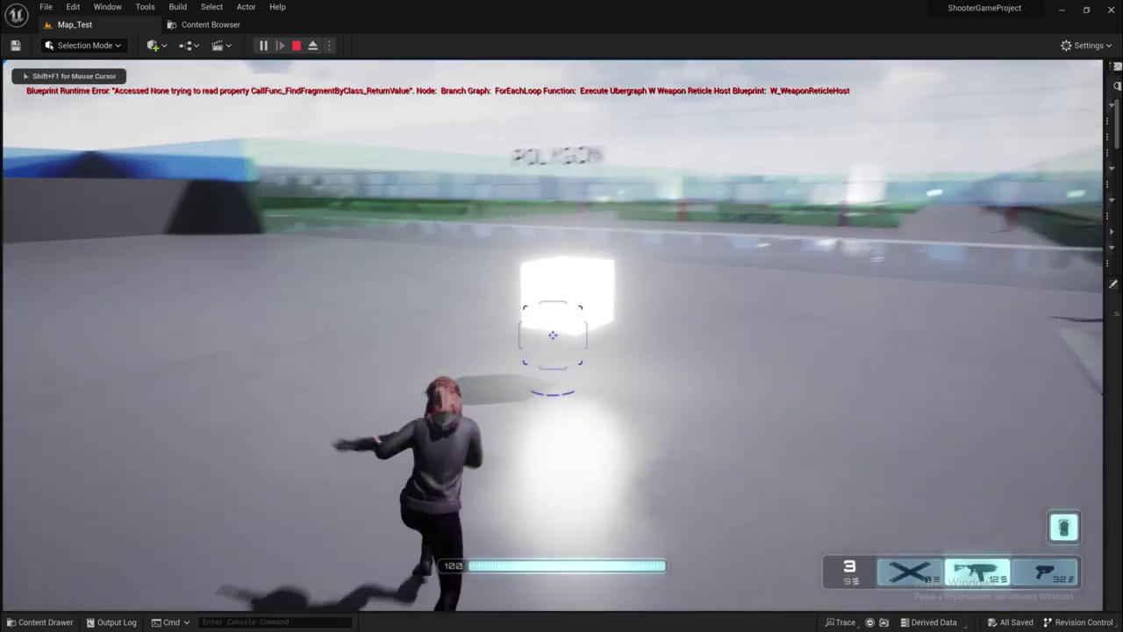
# Interact with the glowing cube, check the inventory, then delete the rifle so its slot reads EMPTY.
pyautogui.press('e')
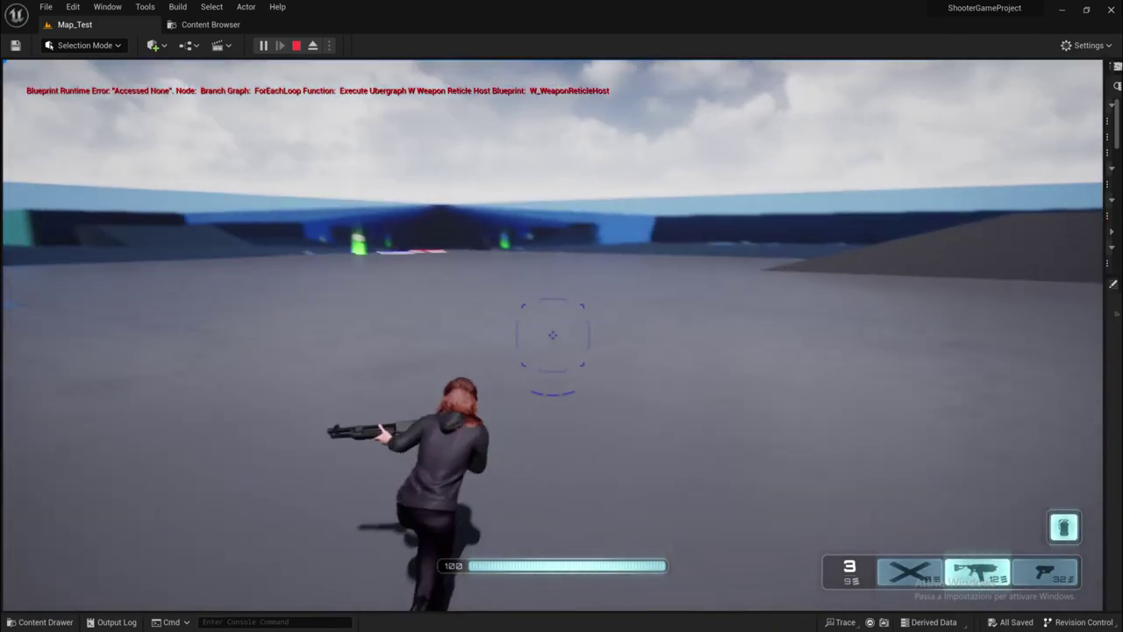
pyautogui.press('i')
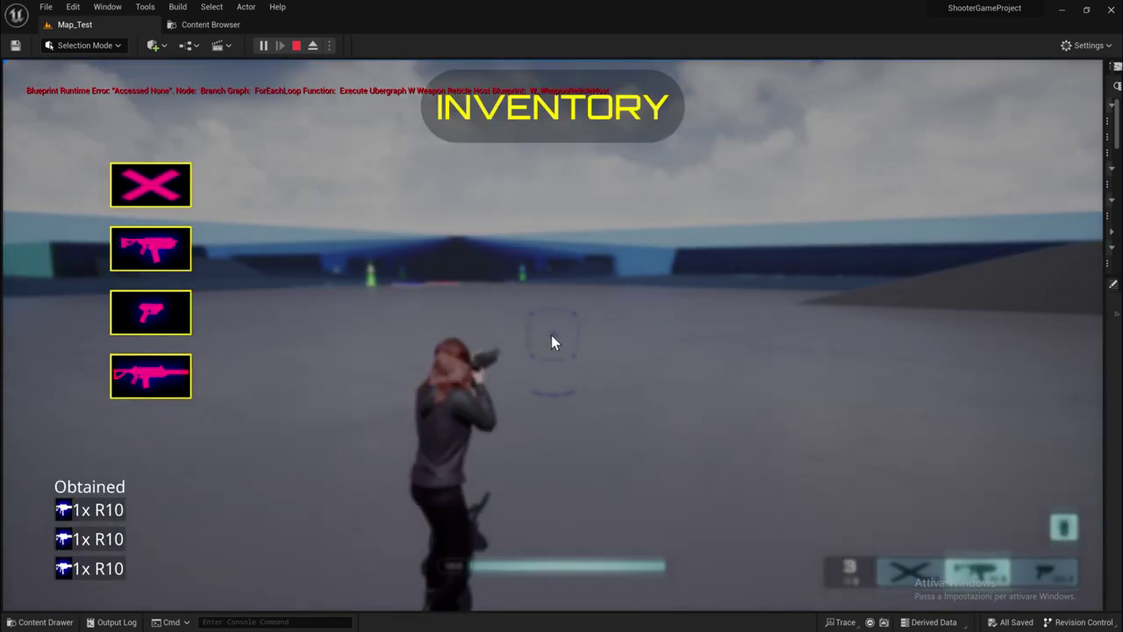
pyautogui.press('i')
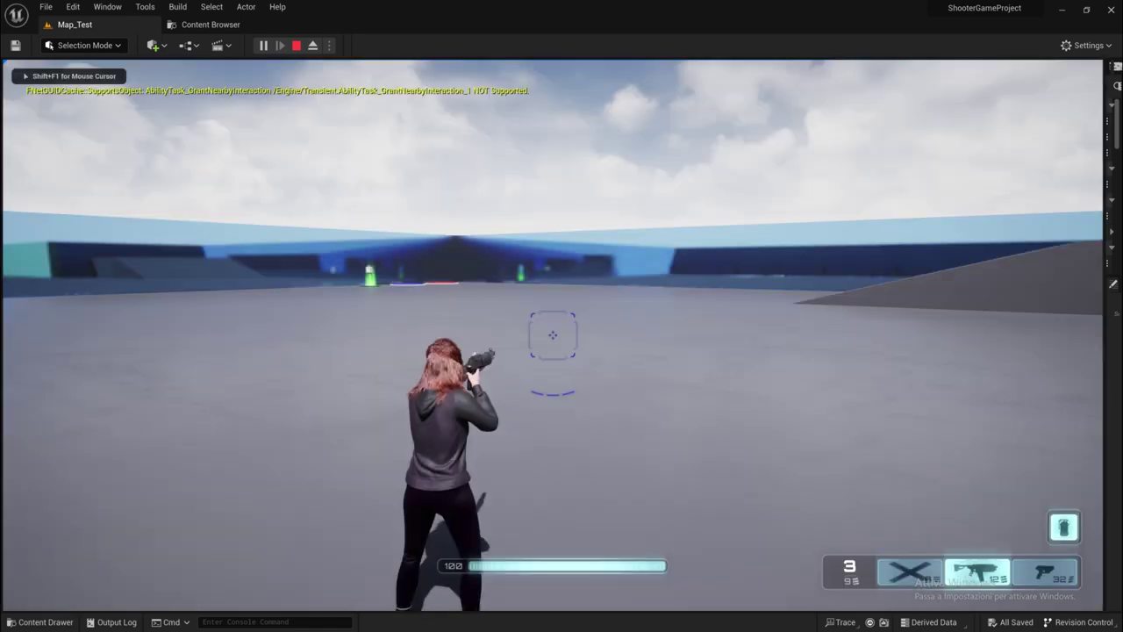
pyautogui.press('x')
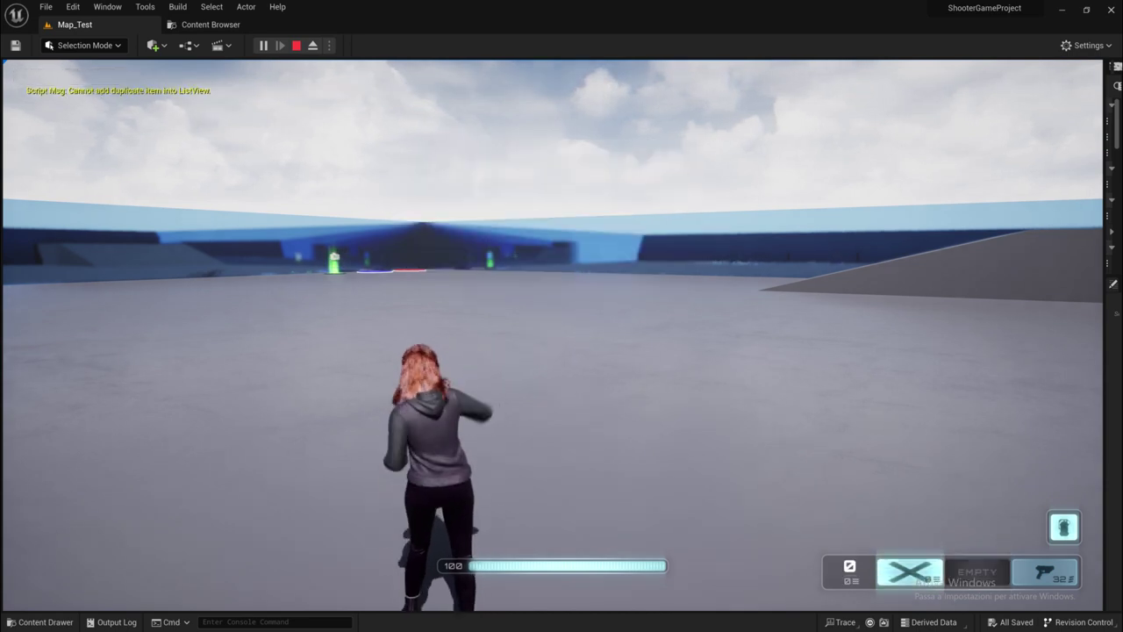
# Equip and delete the pistol, confirm both slots are empty, then go to the Content Browser.
pyautogui.press('3')
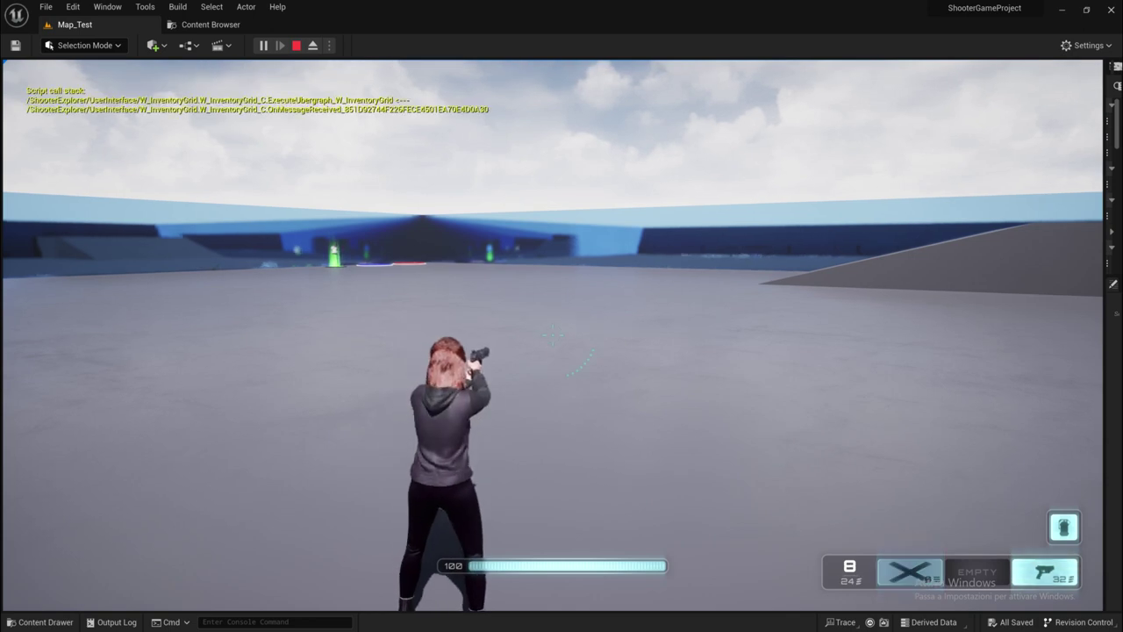
pyautogui.press('x')
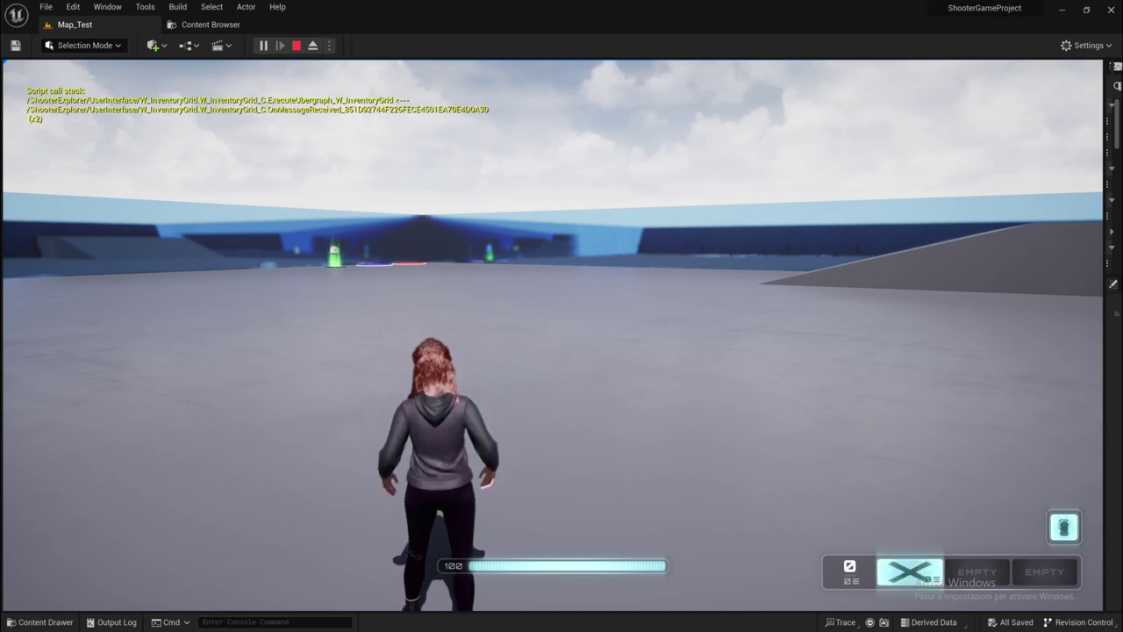
pyautogui.press('i')
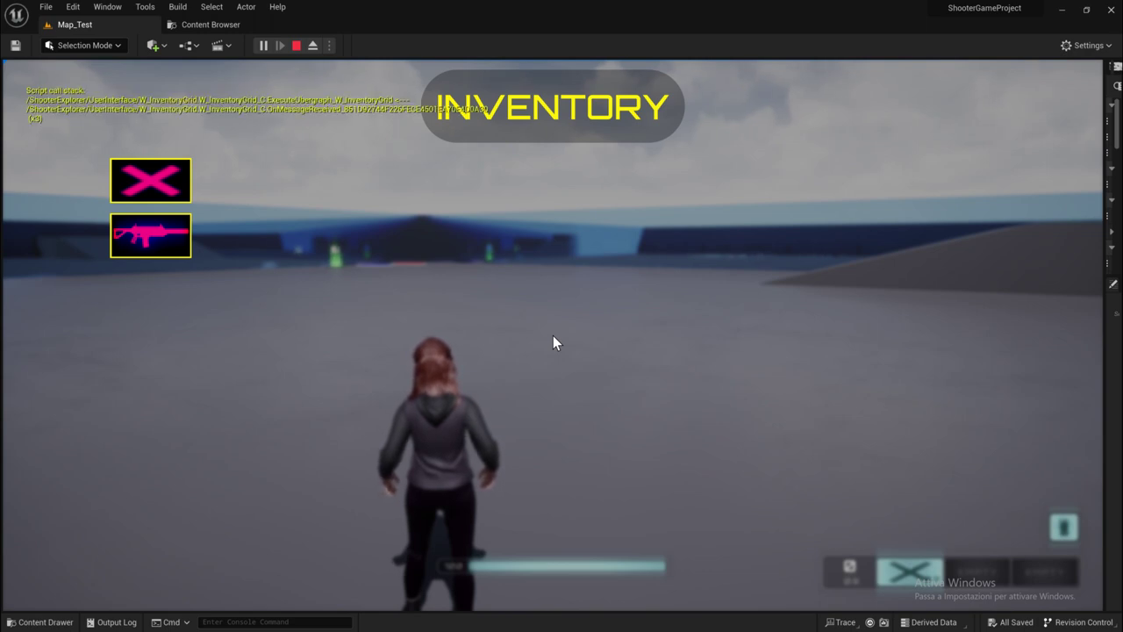
pyautogui.press('i')
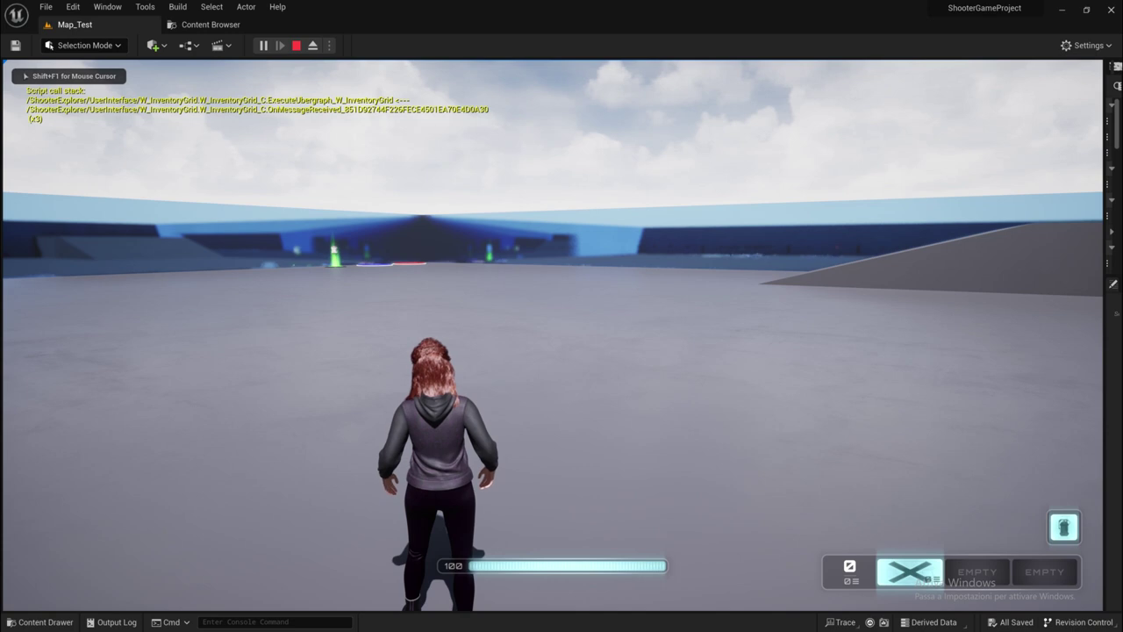
pyautogui.press('i')
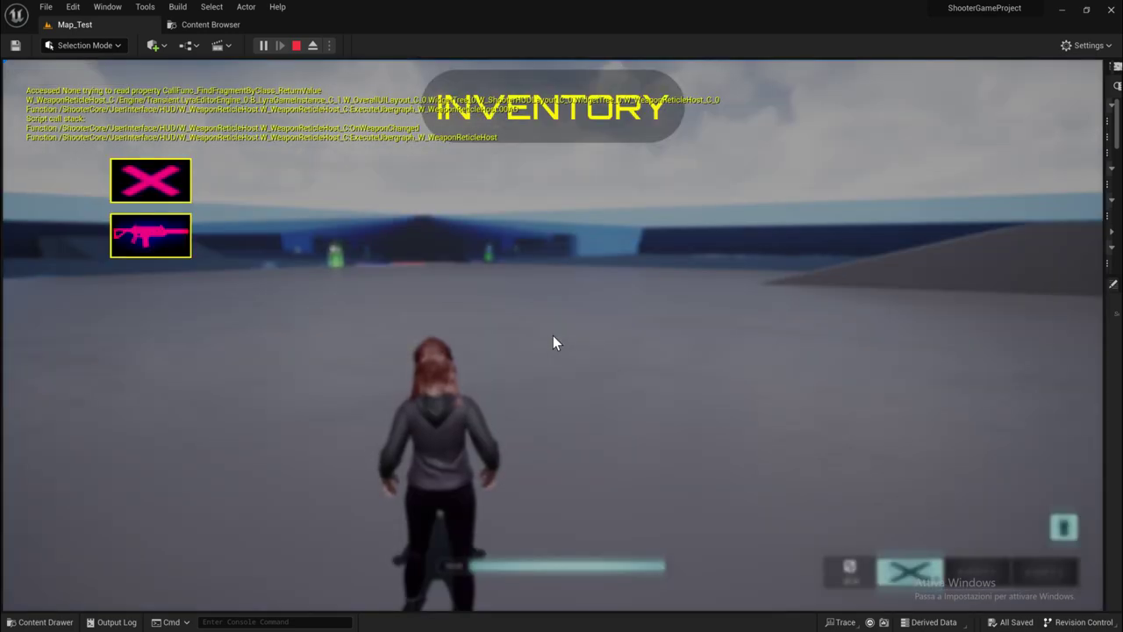
pyautogui.press('i')
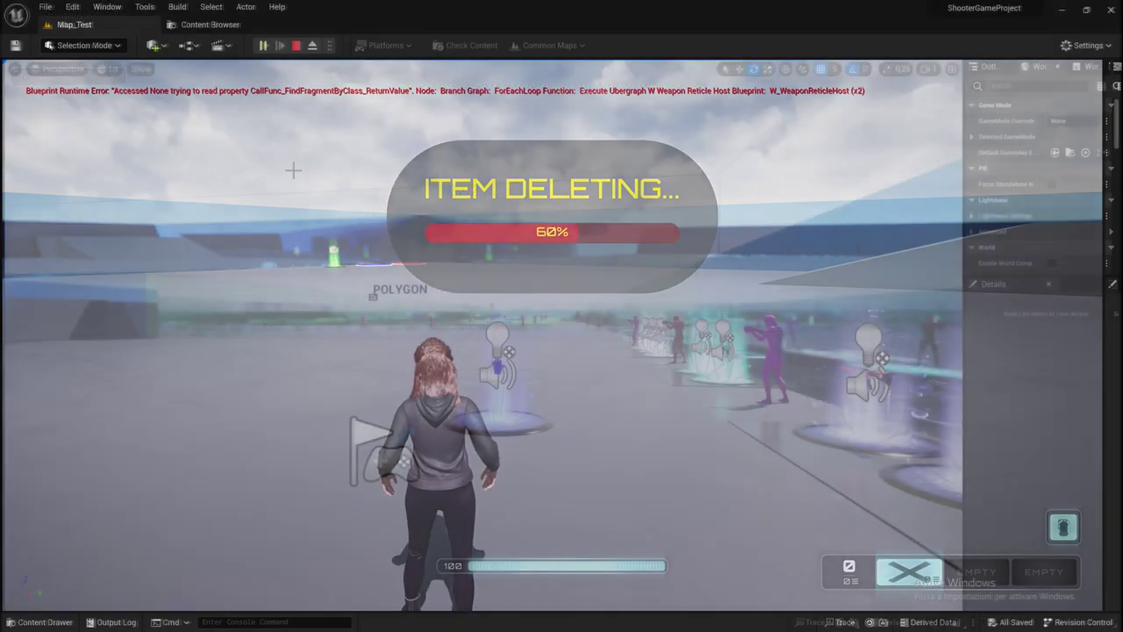
pyautogui.click(195, 26)
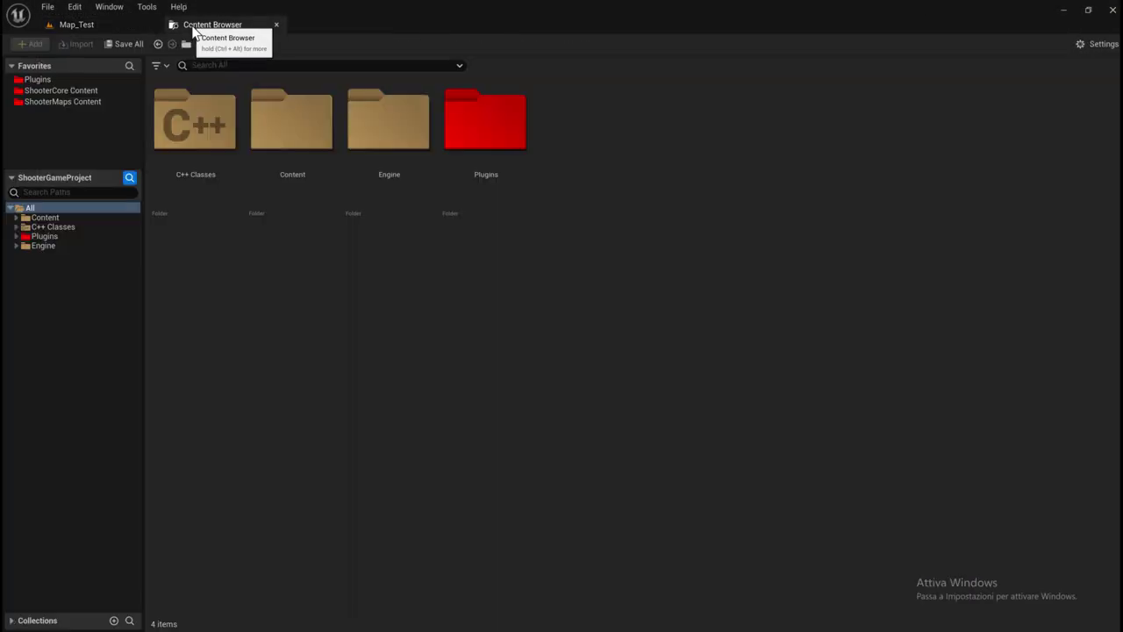
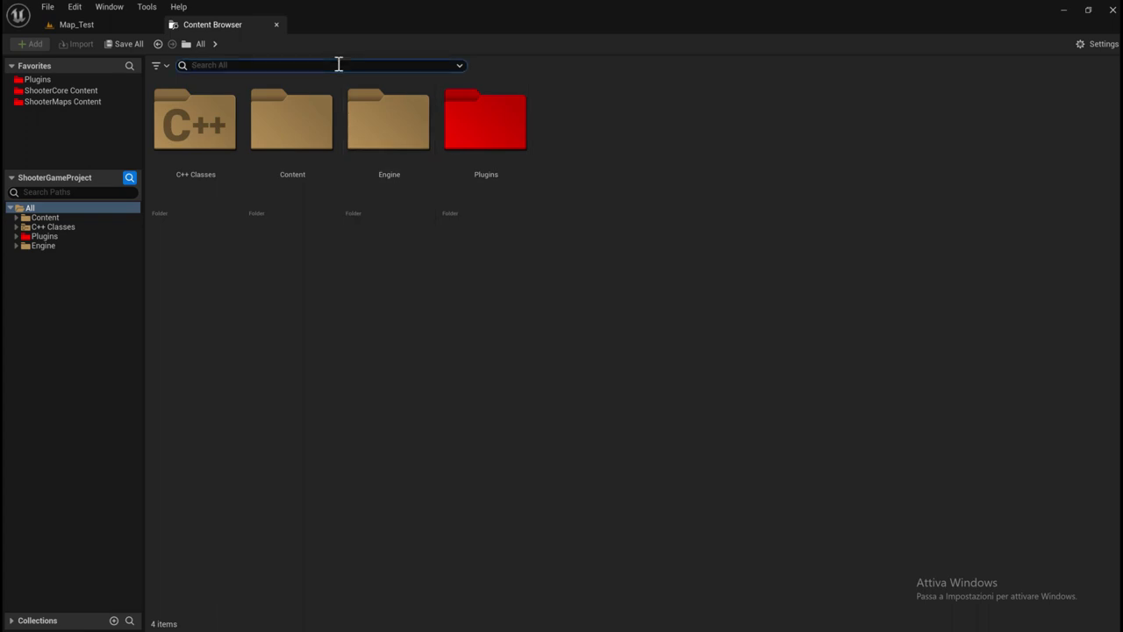
# Search the Content Browser for INTERACT and scroll down through the 232 matching assets.
pyautogui.write('INTERACT')
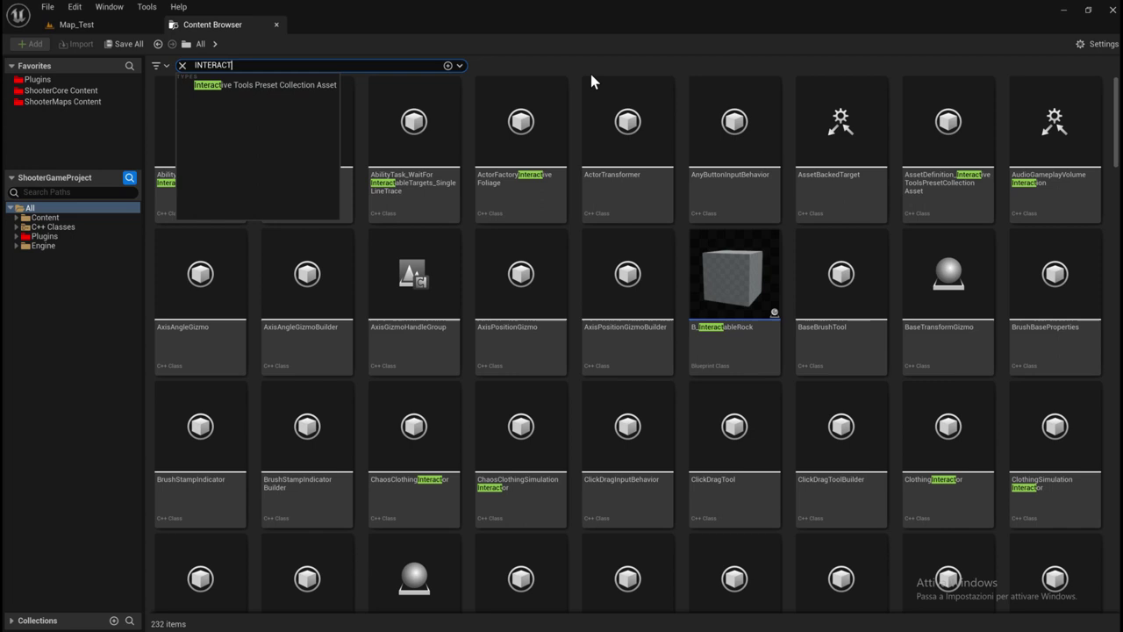
pyautogui.click(595, 69)
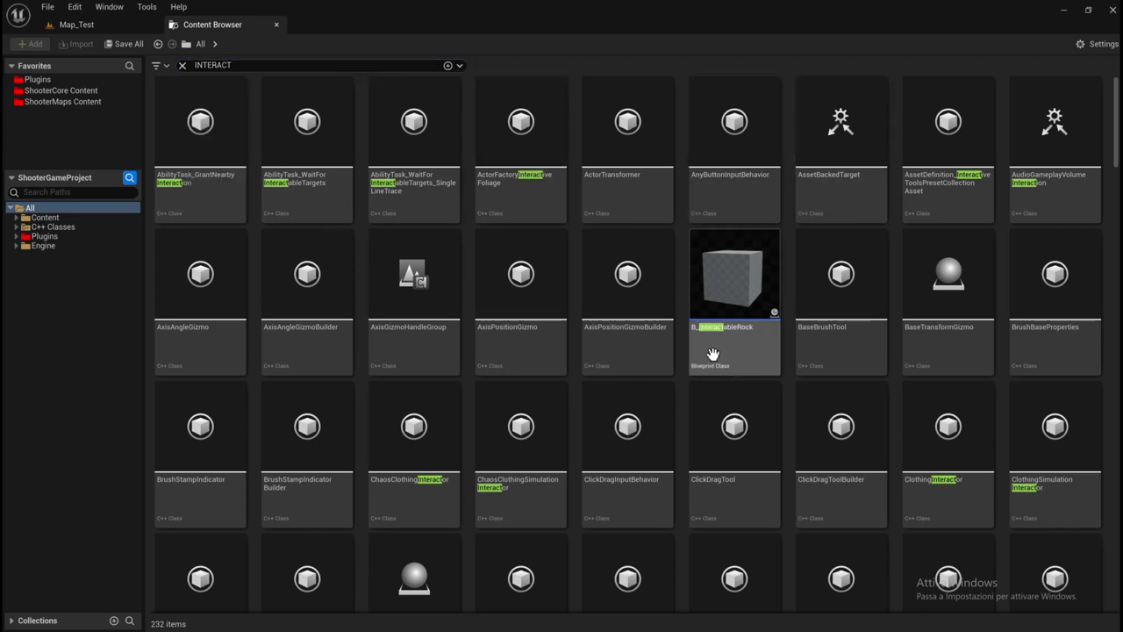
pyautogui.scroll(-2, 713, 346)
pyautogui.scroll(-2, 718, 338)
pyautogui.scroll(-2, 718, 336)
pyautogui.scroll(-2, 718, 337)
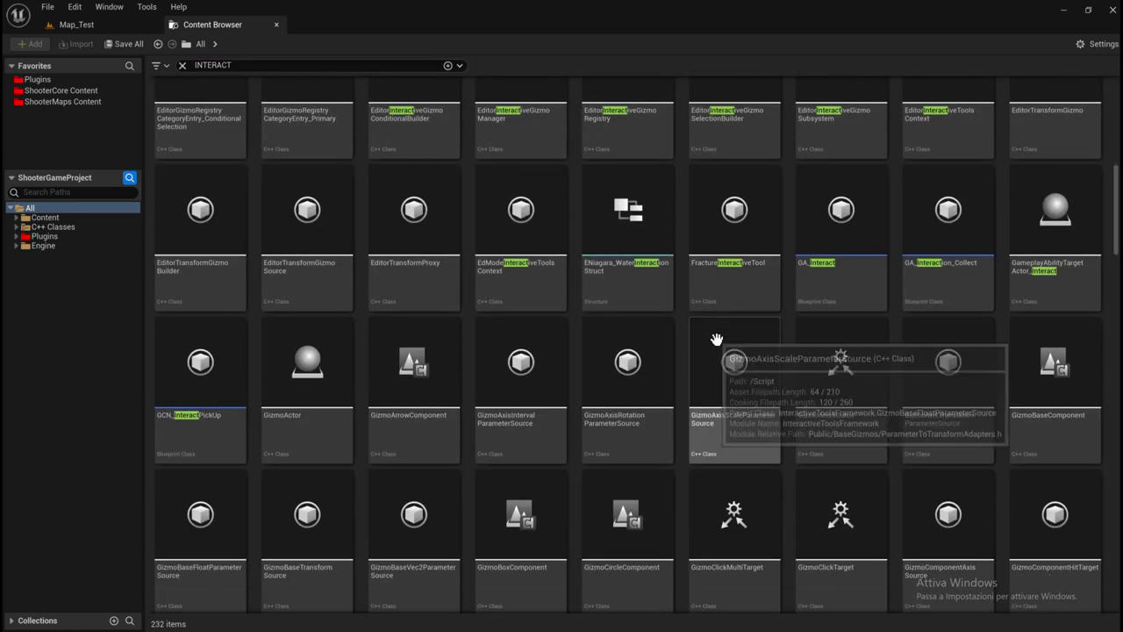
pyautogui.scroll(-2, 719, 334)
pyautogui.scroll(-2, 719, 334)
pyautogui.scroll(-2, 722, 334)
pyautogui.scroll(-2, 720, 331)
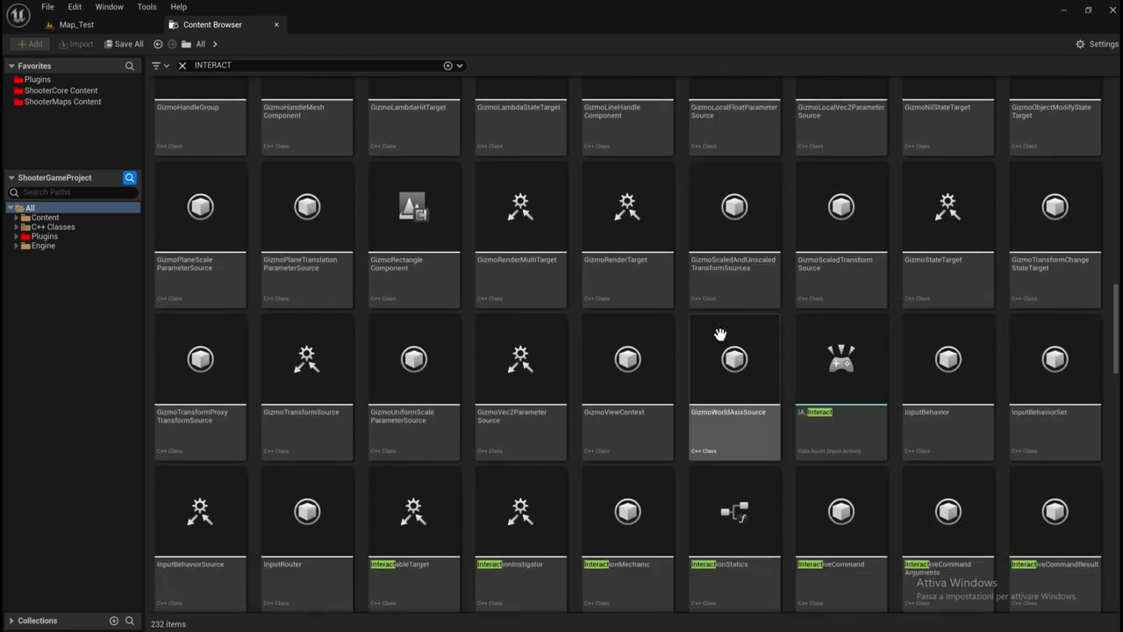
pyautogui.scroll(-2, 721, 329)
pyautogui.scroll(-2, 720, 329)
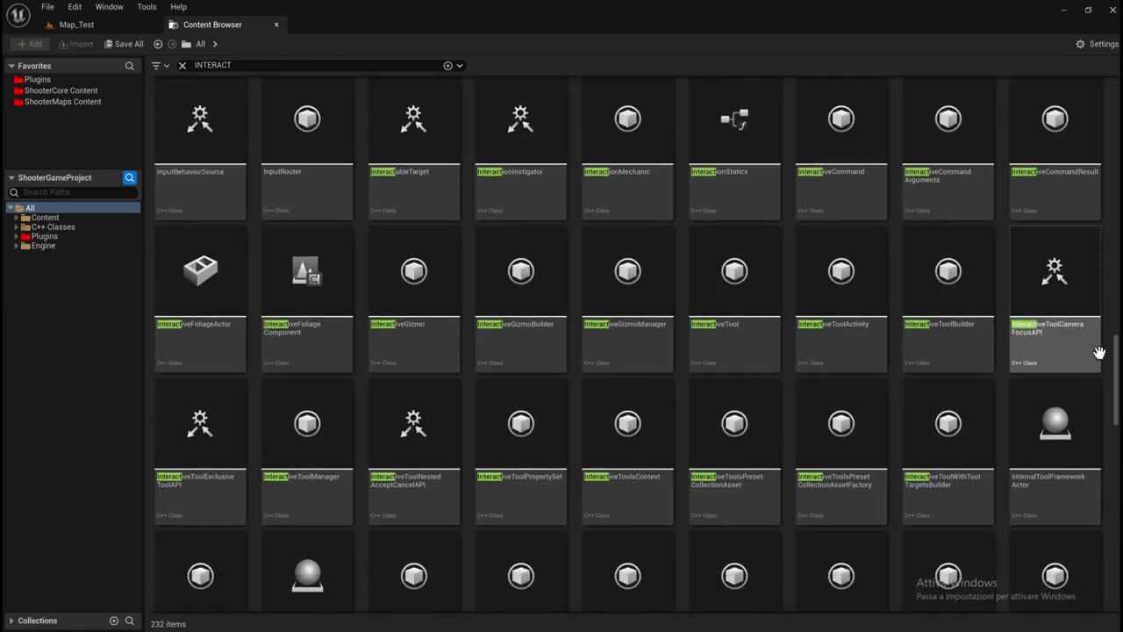
pyautogui.moveTo(1117, 360); pyautogui.dragTo(1095, 504)
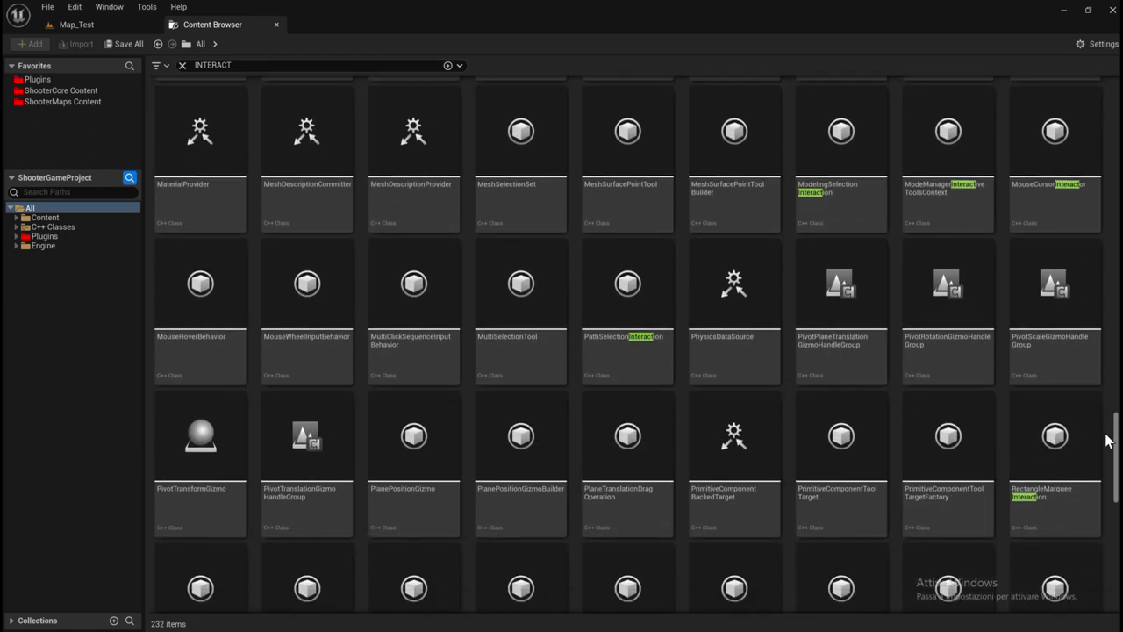
pyautogui.scroll(-3, 1099, 516)
pyautogui.scroll(-2, 1099, 526)
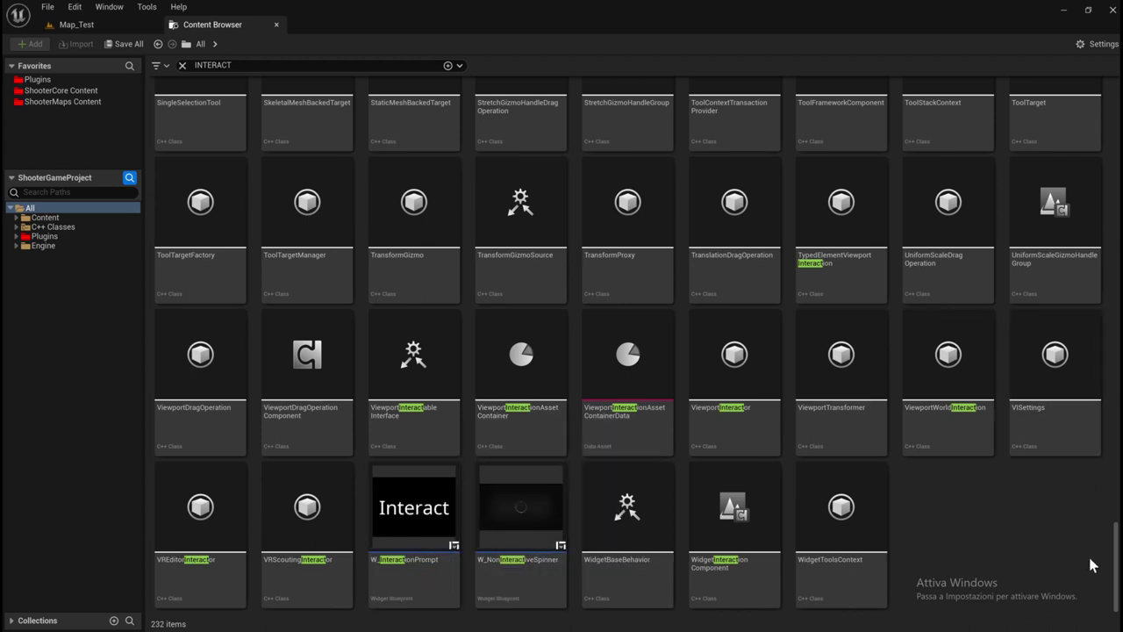
pyautogui.moveTo(1117, 545); pyautogui.dragTo(1111, 481)
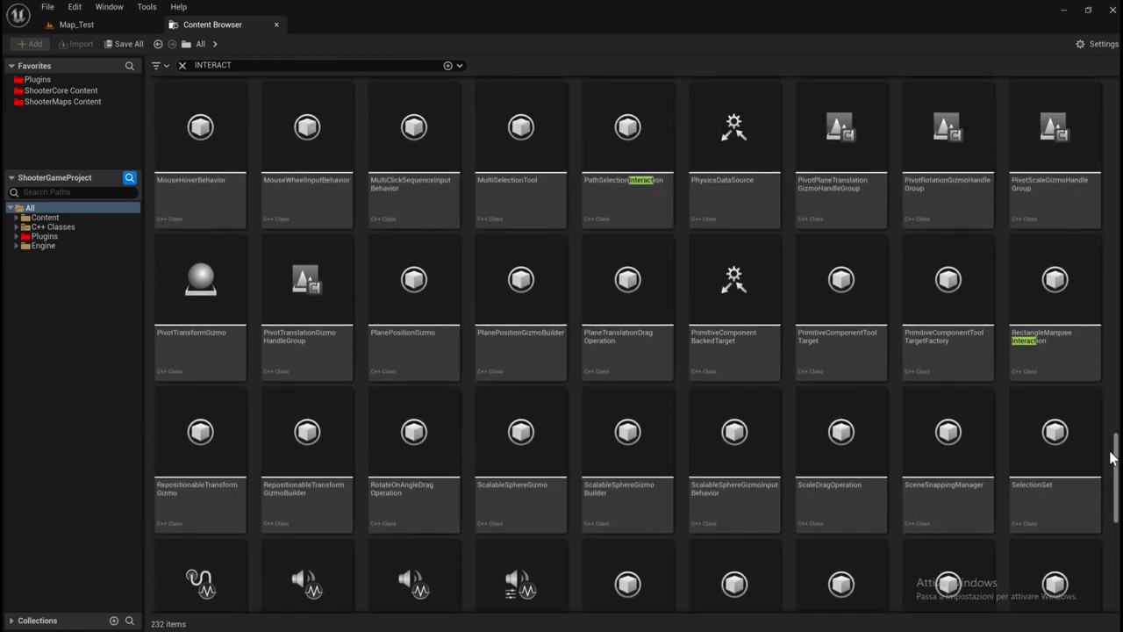
pyautogui.moveTo(1111, 481); pyautogui.dragTo(1111, 410)
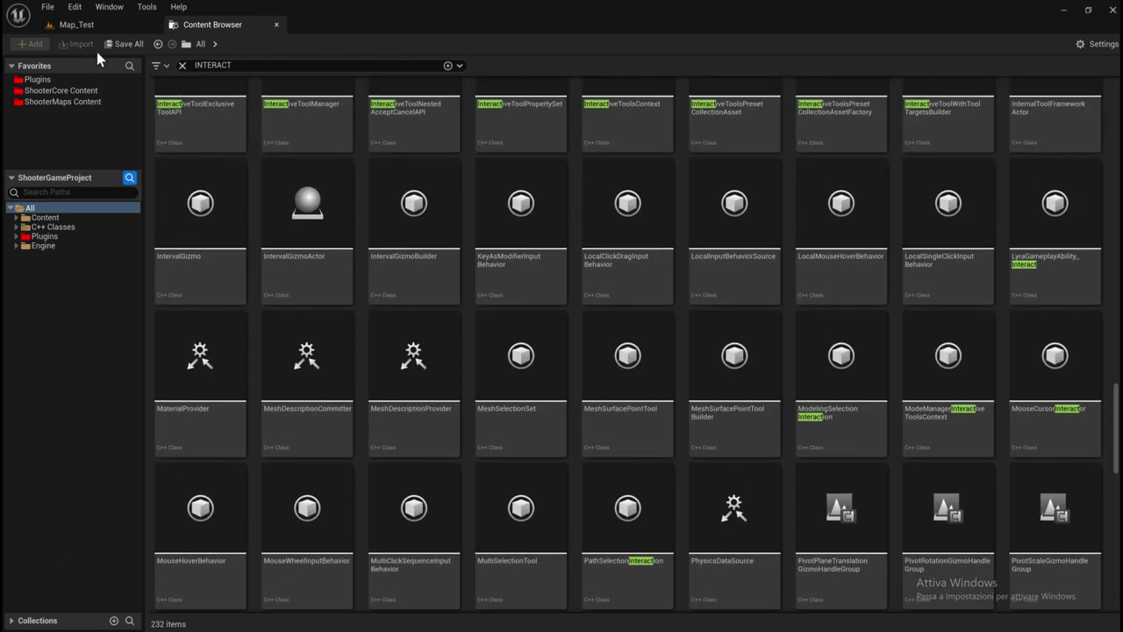
# Scroll back up to the top of the INTERACT results.
pyautogui.scroll(2, 991, 316)
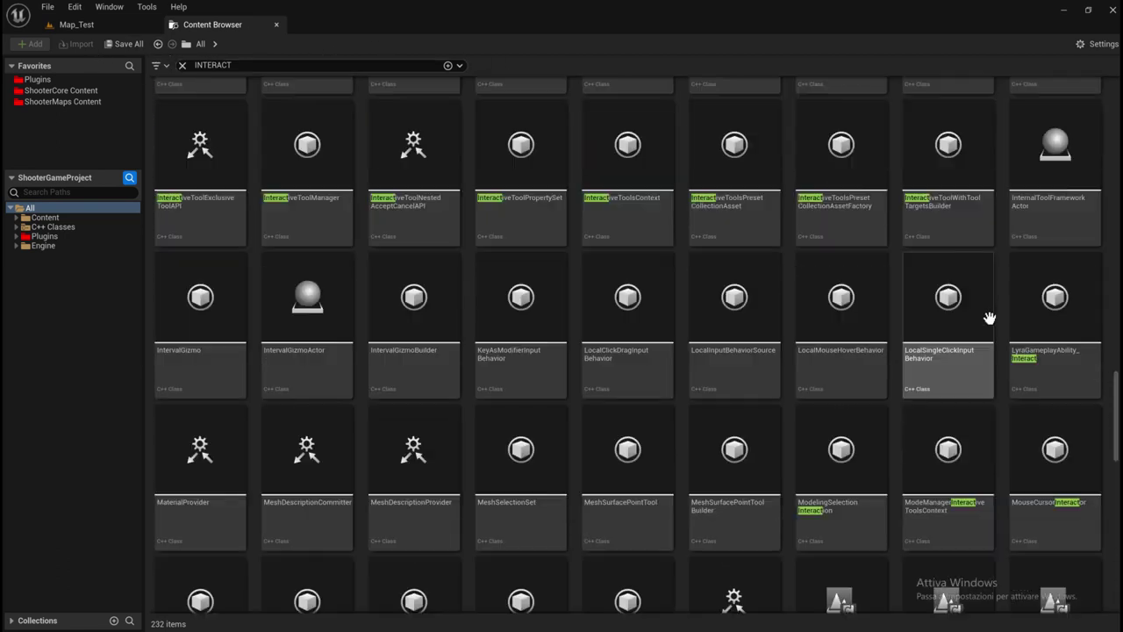
pyautogui.scroll(3, 983, 264)
pyautogui.scroll(3, 984, 264)
pyautogui.scroll(3, 985, 253)
pyautogui.scroll(3, 974, 251)
pyautogui.scroll(3, 974, 249)
pyautogui.scroll(3, 966, 237)
pyautogui.scroll(3, 915, 213)
pyautogui.scroll(3, 907, 201)
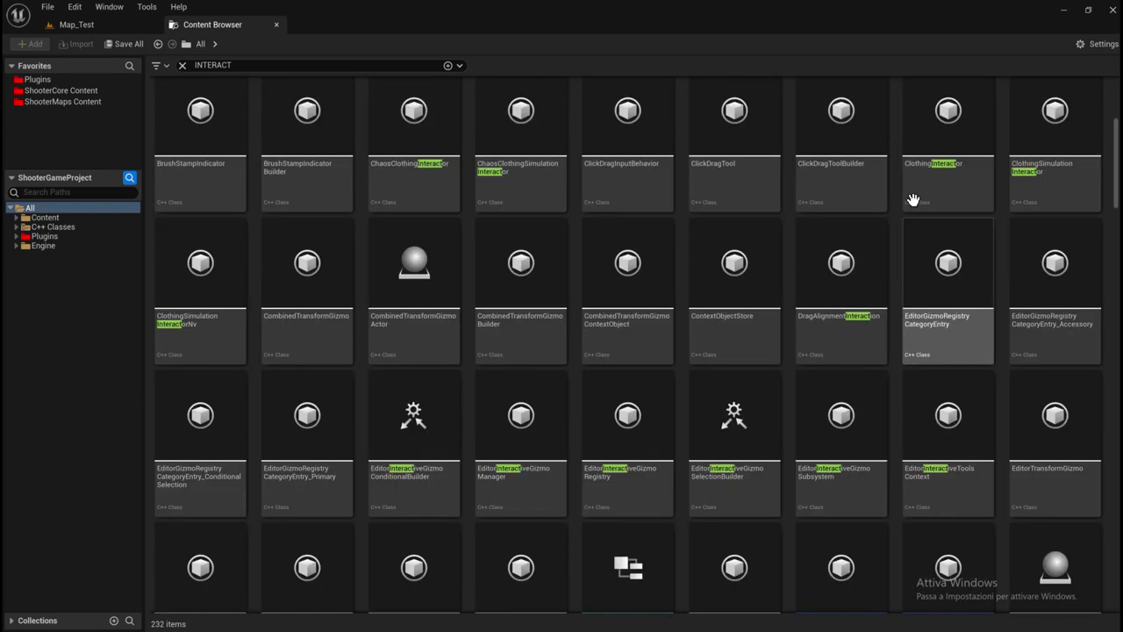
pyautogui.scroll(3, 908, 185)
pyautogui.scroll(3, 906, 175)
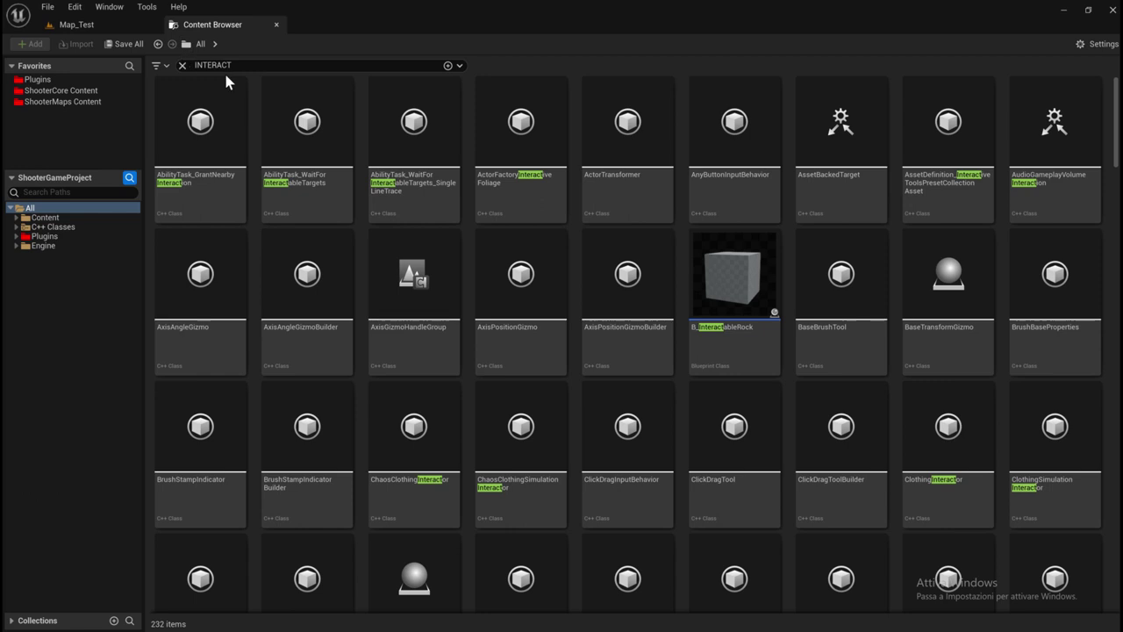
pyautogui.click(227, 67)
# Replace the search with INVENTORY for 27 matches and expand the Plugins folder.
pyautogui.doubleClick(234, 67)
pyautogui.write('INVE')
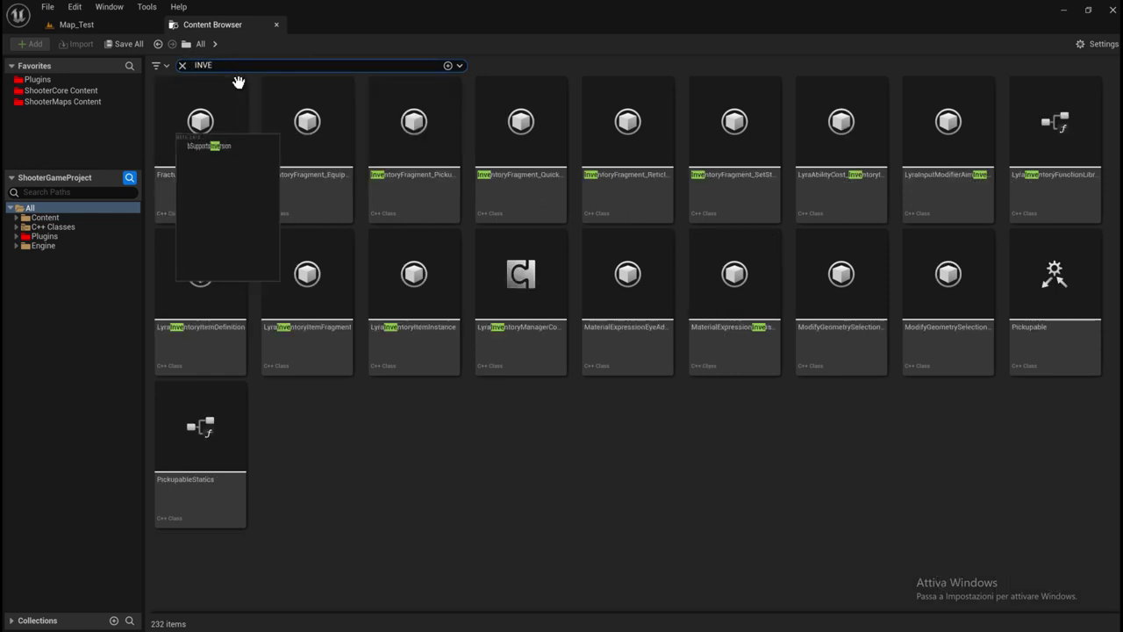
pyautogui.write('NTORY')
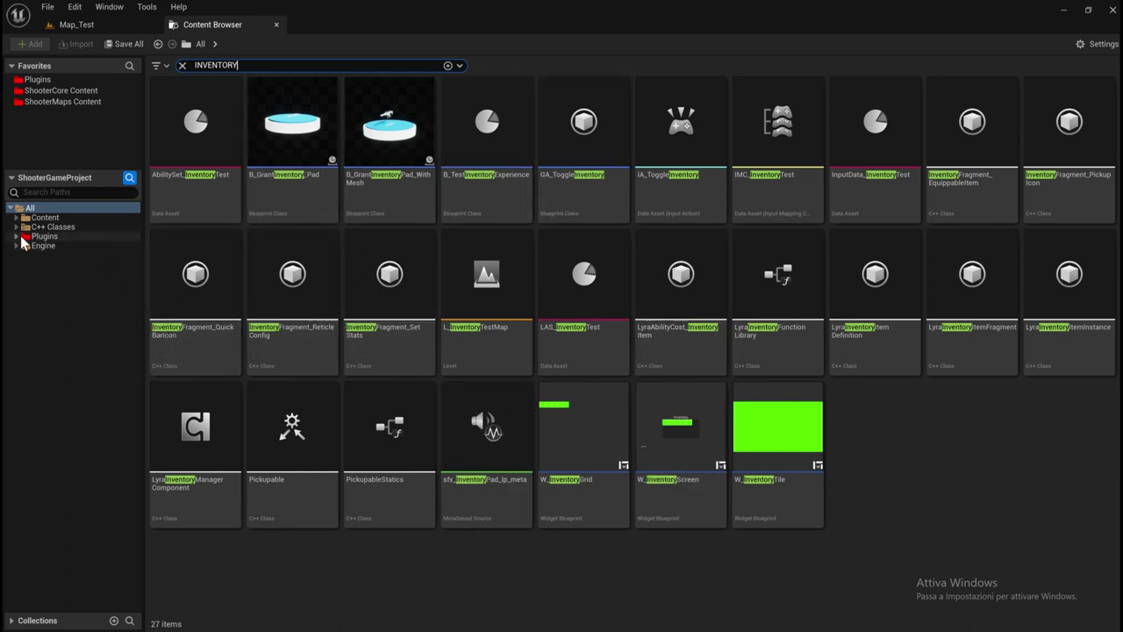
pyautogui.click(16, 236)
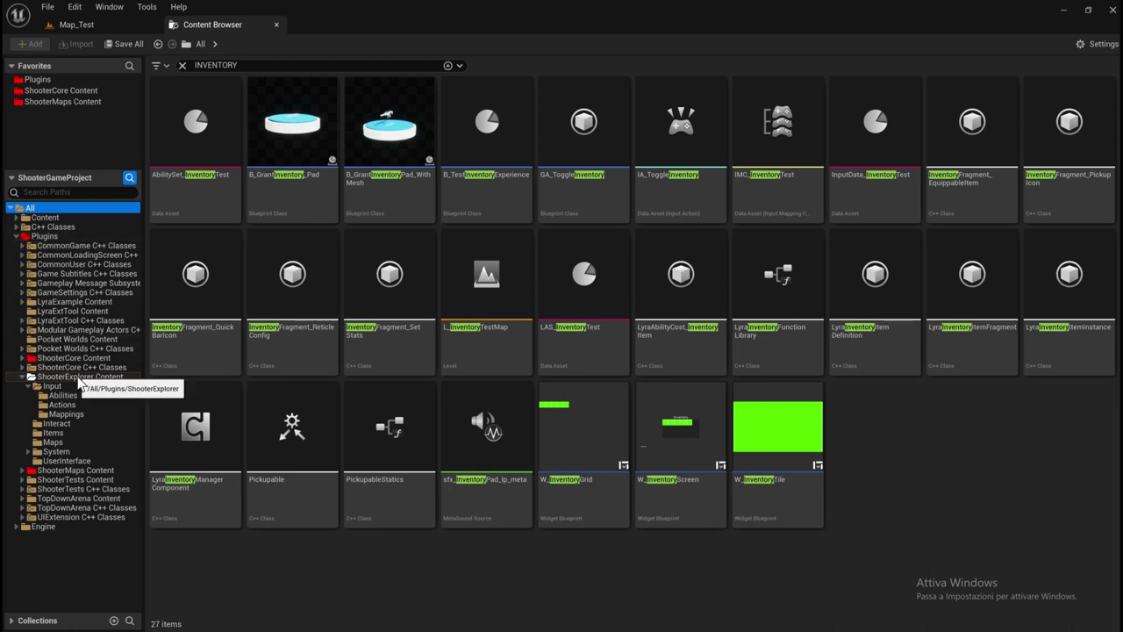
# Clear the search and load L_InventoryTestMap from ShooterExplorer Content's Maps folder.
pyautogui.click(183, 65)
pyautogui.click(79, 376)
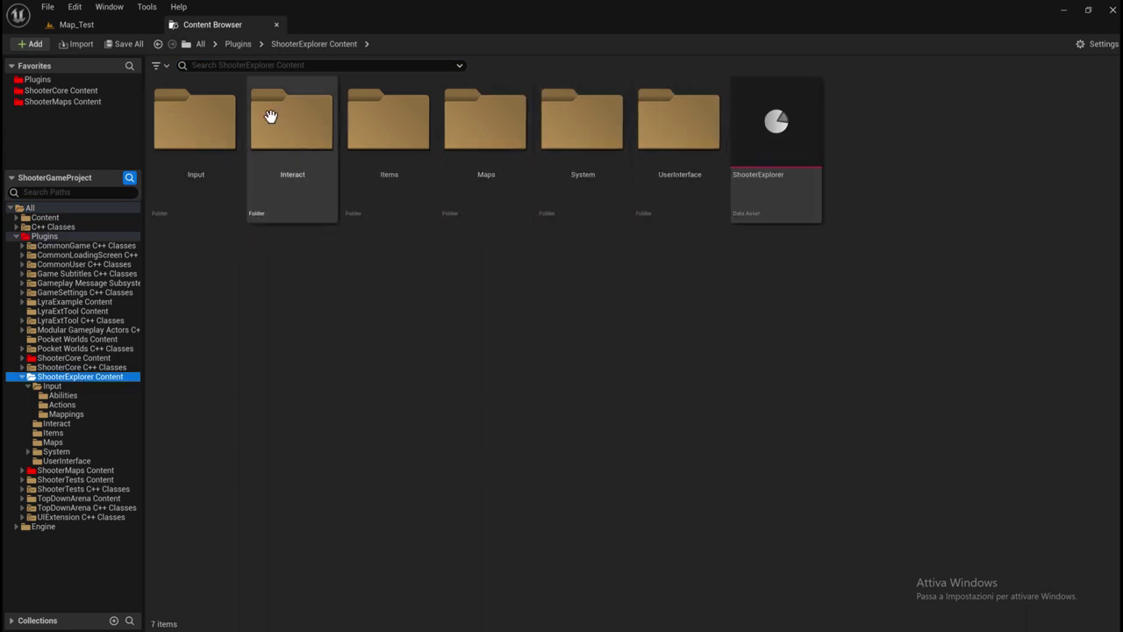
pyautogui.click(23, 377)
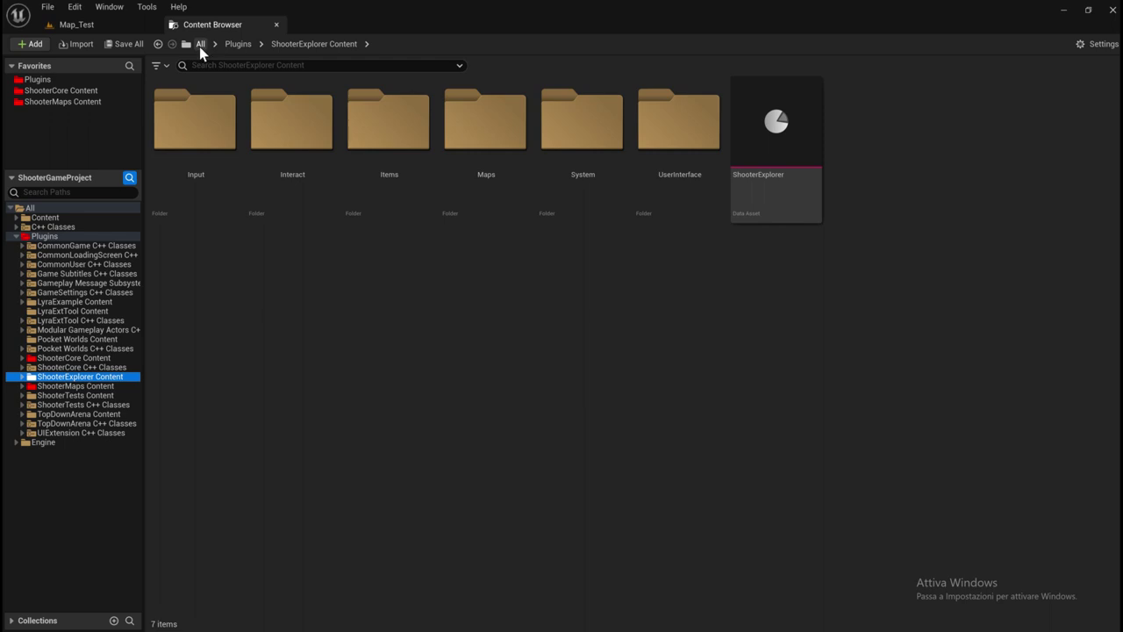
pyautogui.doubleClick(506, 170)
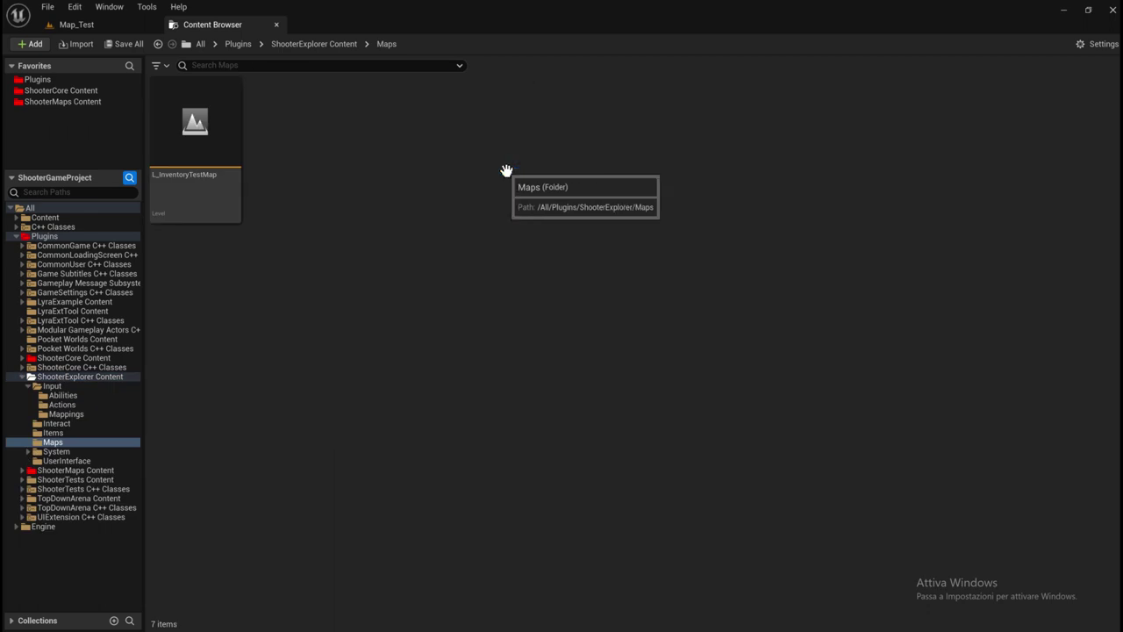
pyautogui.doubleClick(198, 189)
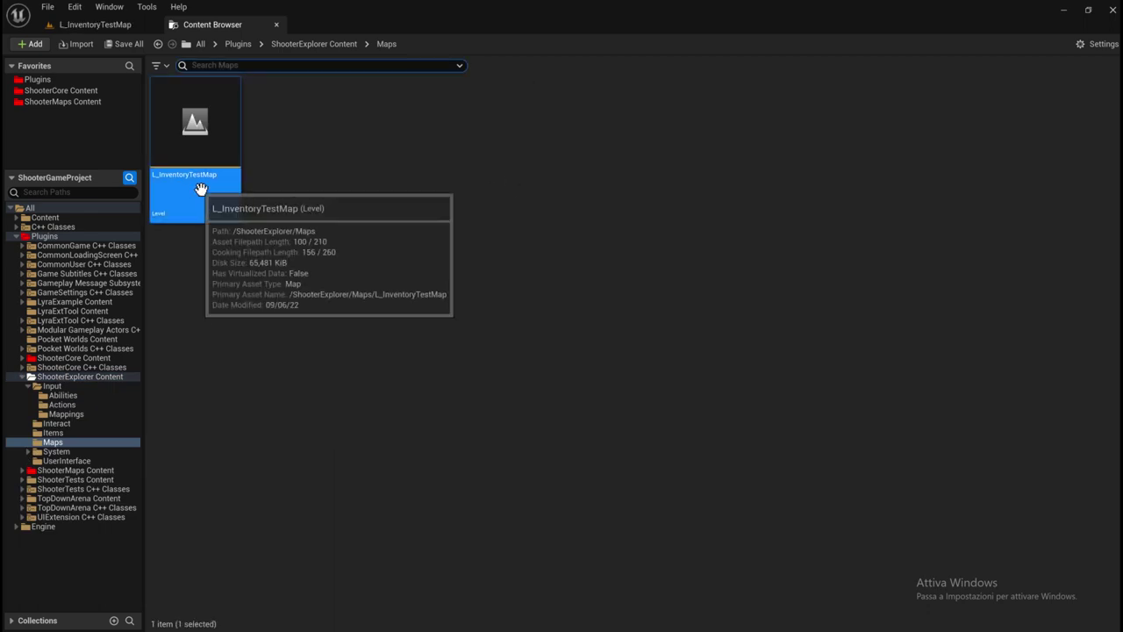
# Switch to the L_InventoryTestMap tab and fly the camera back to overview the cubes and stairs.
pyautogui.click(92, 24)
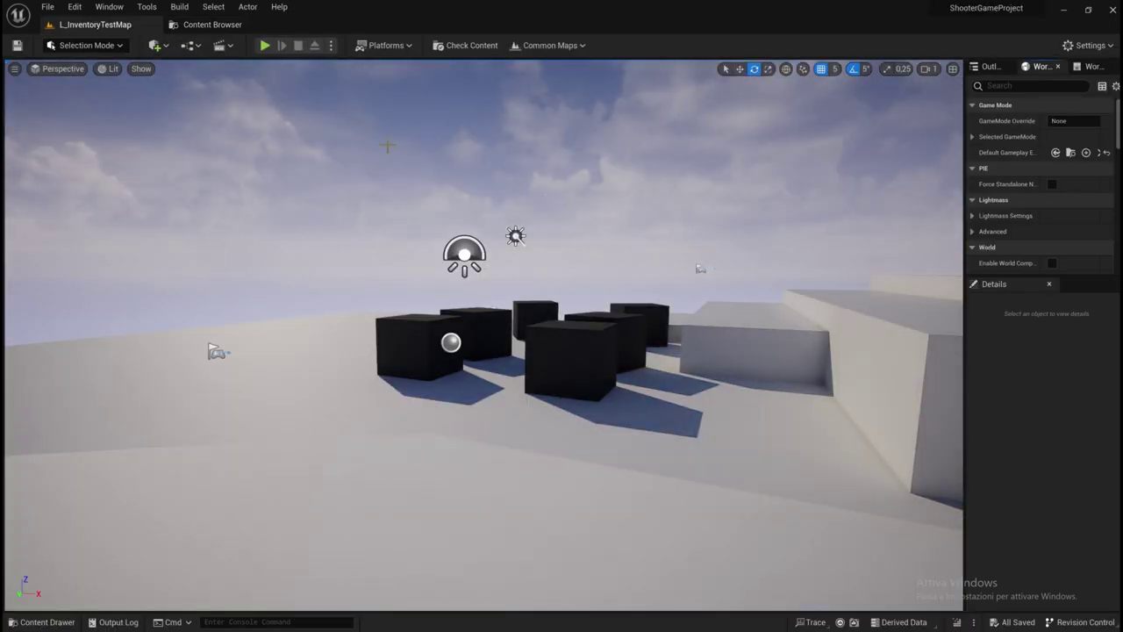
pyautogui.moveTo(483, 334); pyautogui.dragTo(483, 395, button='right')
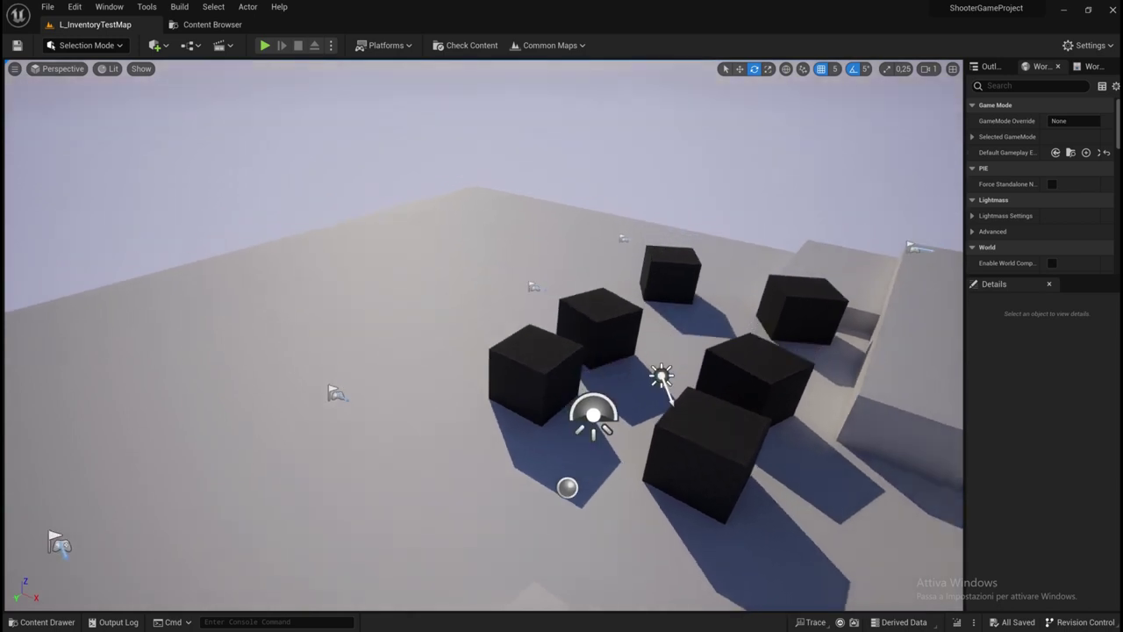
pyautogui.moveTo(483, 334); pyautogui.dragTo(395, 333, button='right')
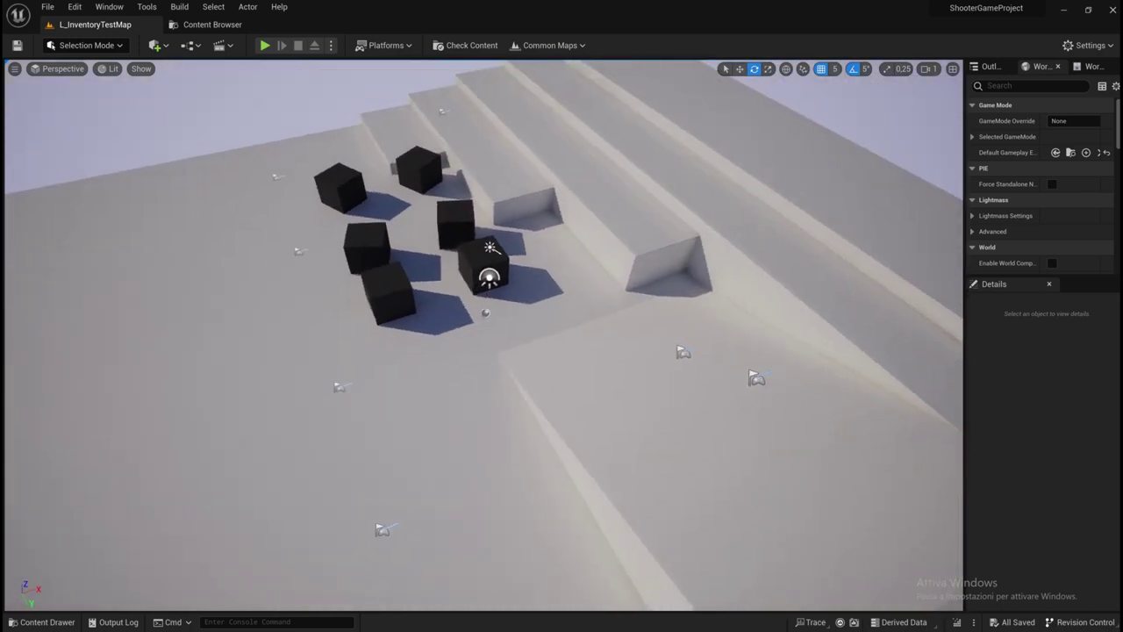
pyautogui.moveTo(337, 151); pyautogui.dragTo(337, 158, button='right')
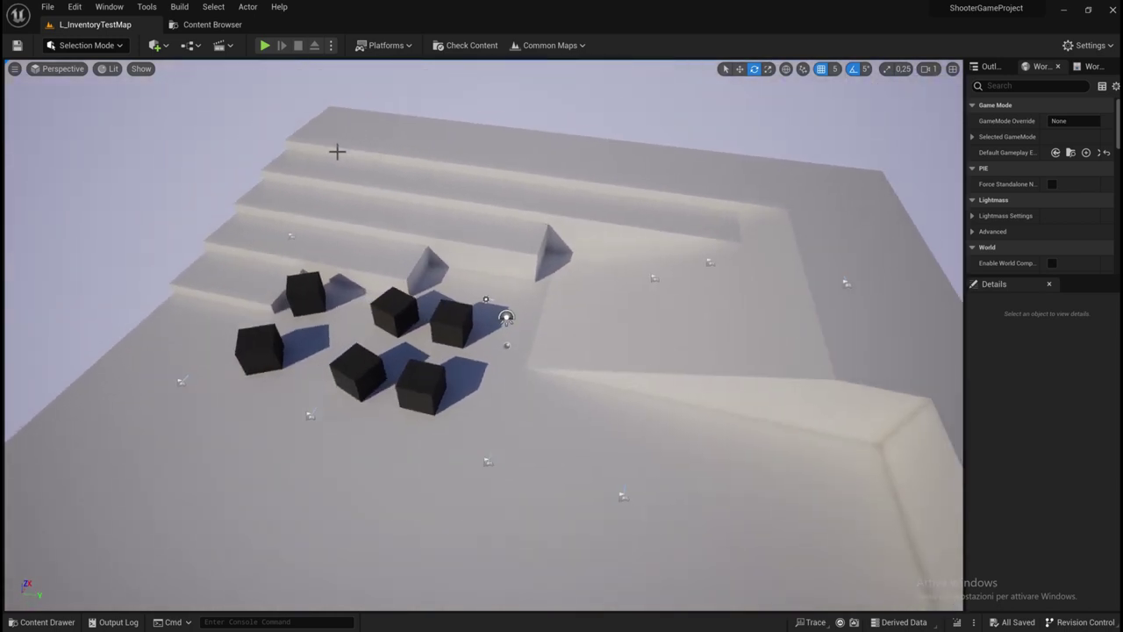
# Multi-select the seven extra LyraPlayerStart actors on the floor and stairs and delete them.
pyautogui.click(291, 235)
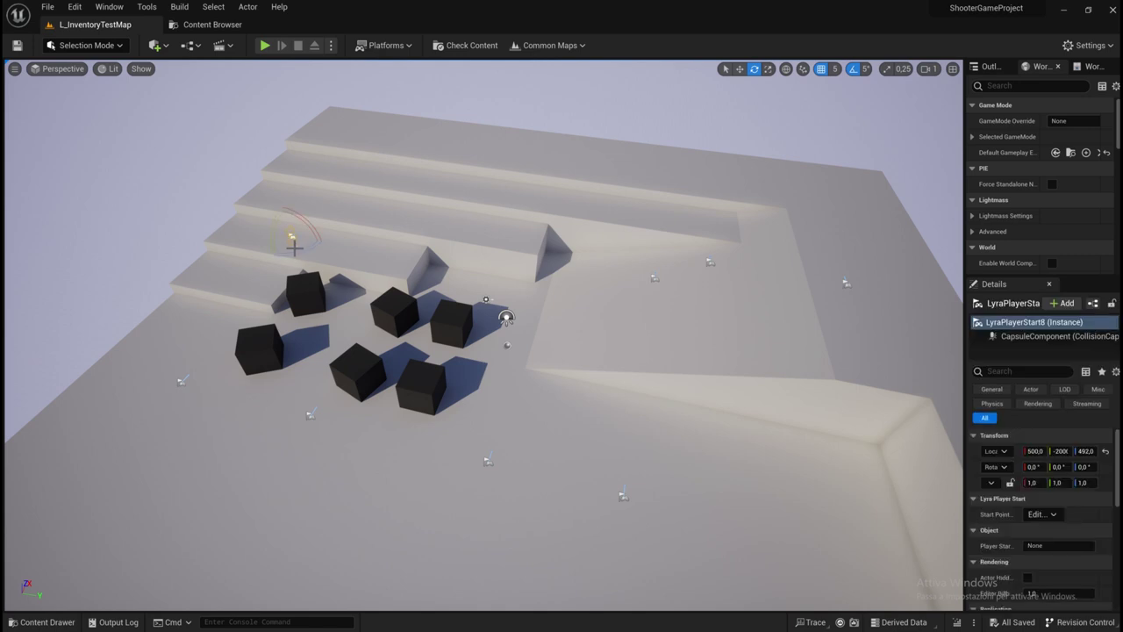
pyautogui.keyDown('ctrl'); pyautogui.click(179, 381); pyautogui.keyUp('ctrl')
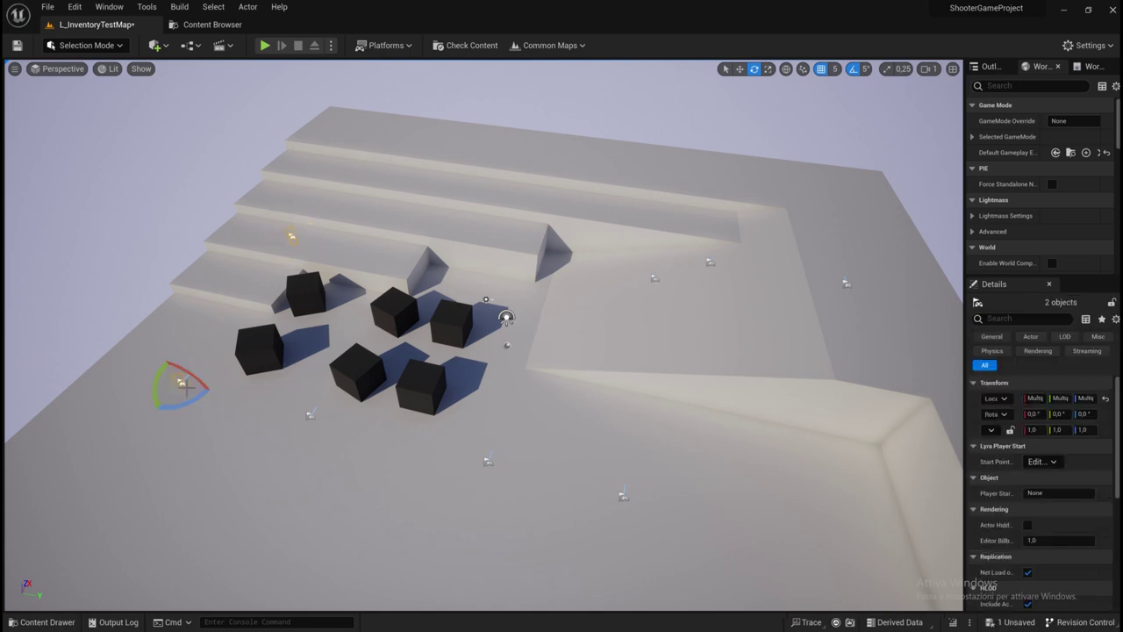
pyautogui.keyDown('ctrl'); pyautogui.click(308, 415); pyautogui.keyUp('ctrl')
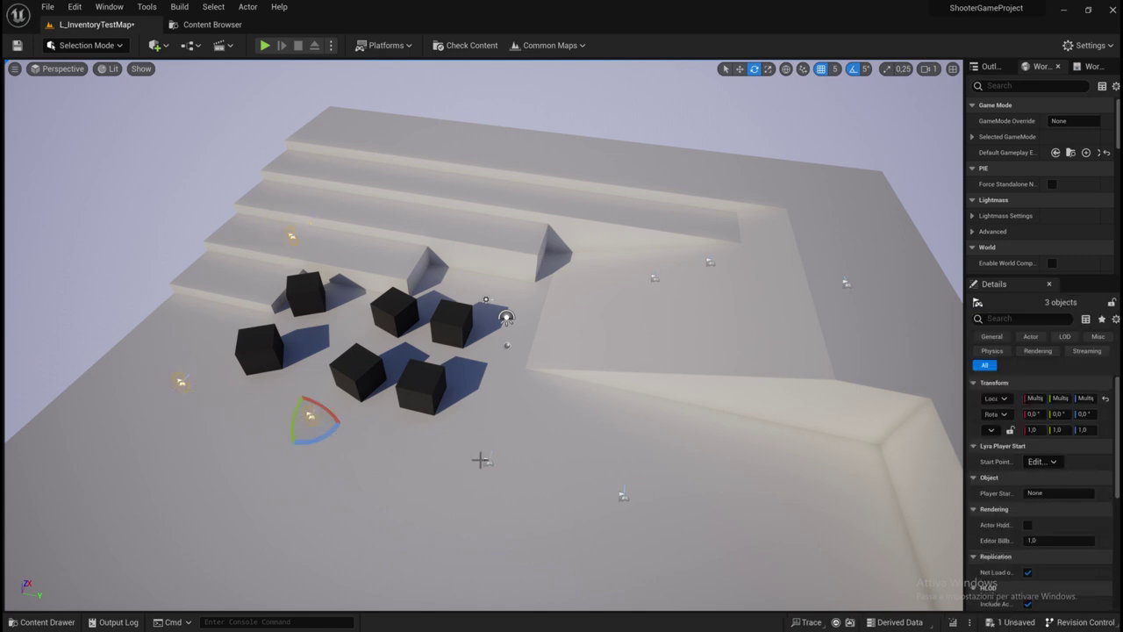
pyautogui.keyDown('ctrl'); pyautogui.click(623, 500); pyautogui.keyUp('ctrl')
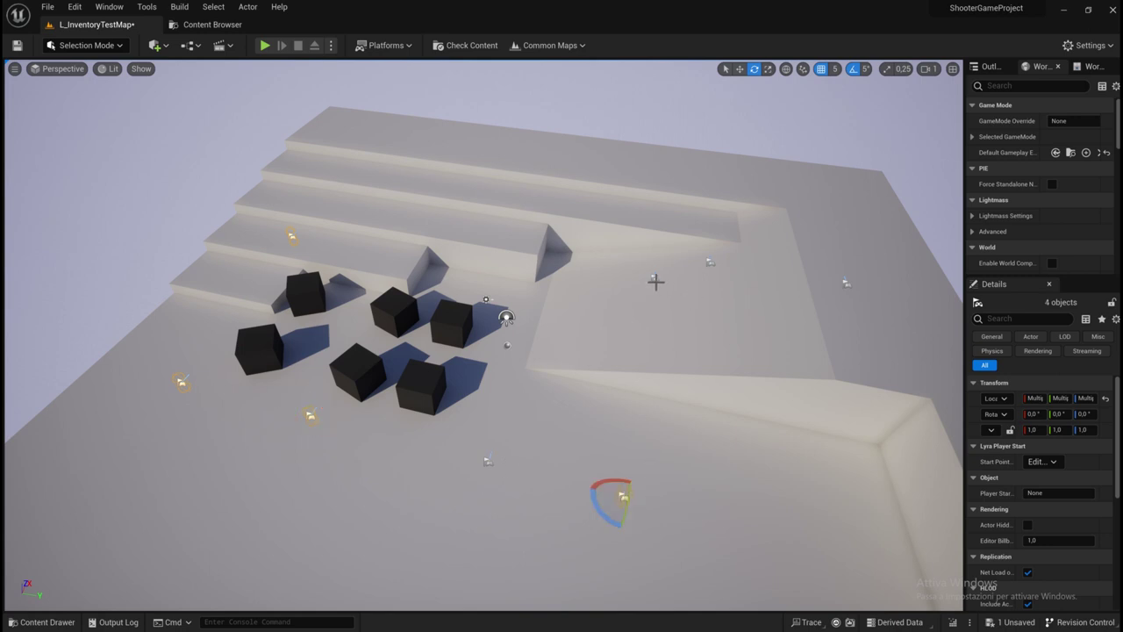
pyautogui.keyDown('ctrl'); pyautogui.click(654, 279); pyautogui.keyUp('ctrl')
pyautogui.keyDown('ctrl'); pyautogui.click(709, 261); pyautogui.keyUp('ctrl')
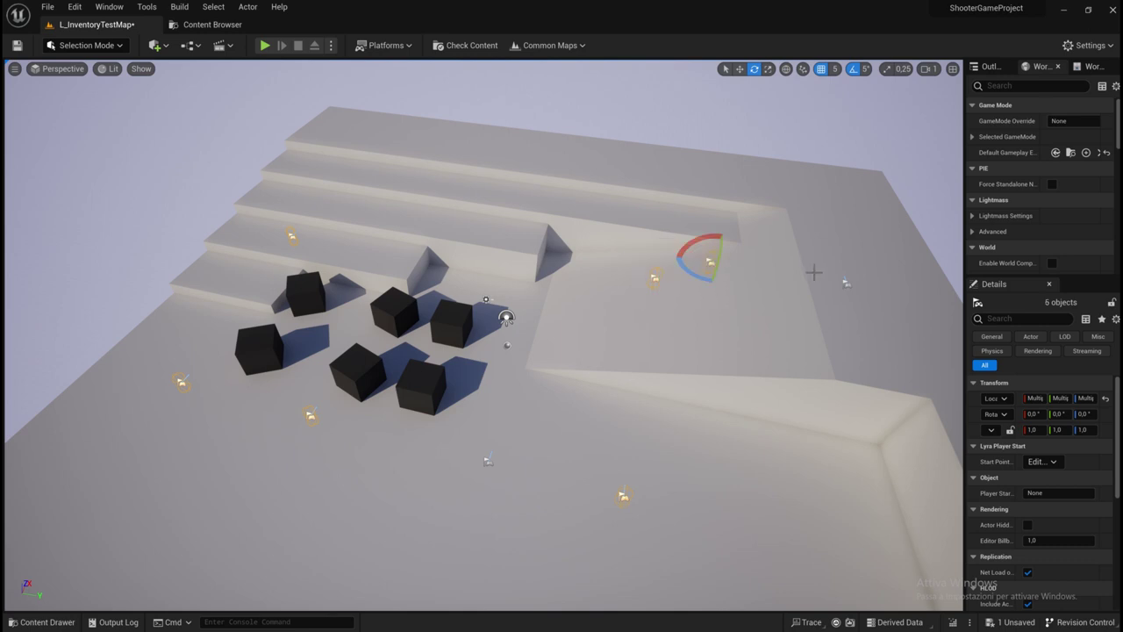
pyautogui.keyDown('ctrl'); pyautogui.click(845, 284); pyautogui.keyUp('ctrl')
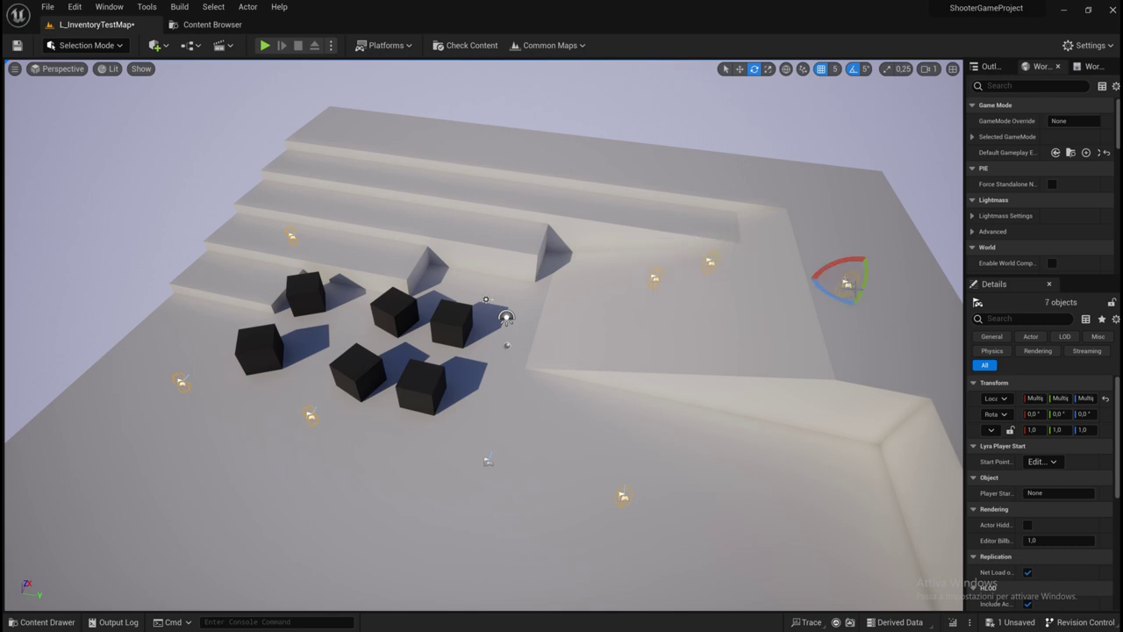
pyautogui.press('Delete')
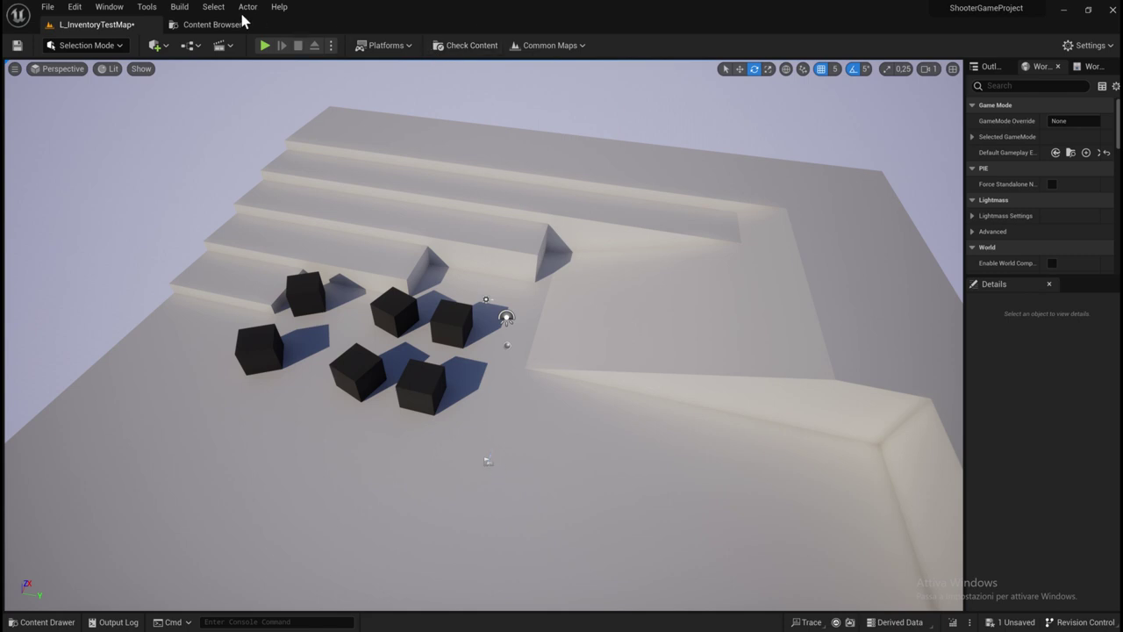
# Move the remaining LyraPlayerStart3 along Y nearer the cubes and start Play in Editor.
pyautogui.click(740, 68)
pyautogui.click(490, 461)
pyautogui.moveTo(507, 463); pyautogui.dragTo(463, 455)
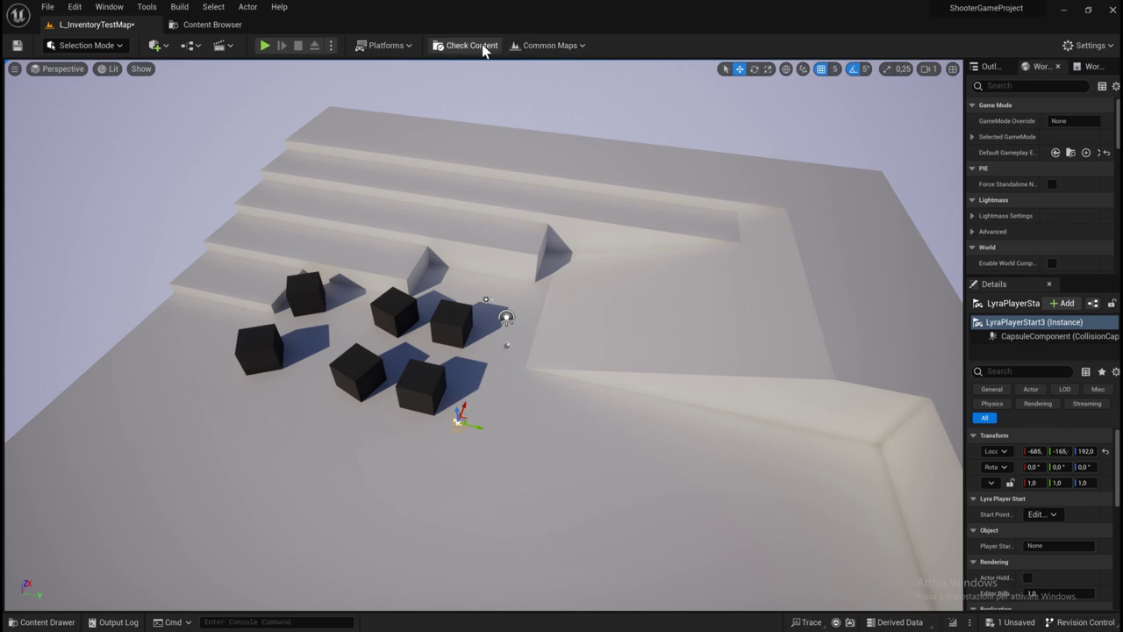
pyautogui.click(264, 47)
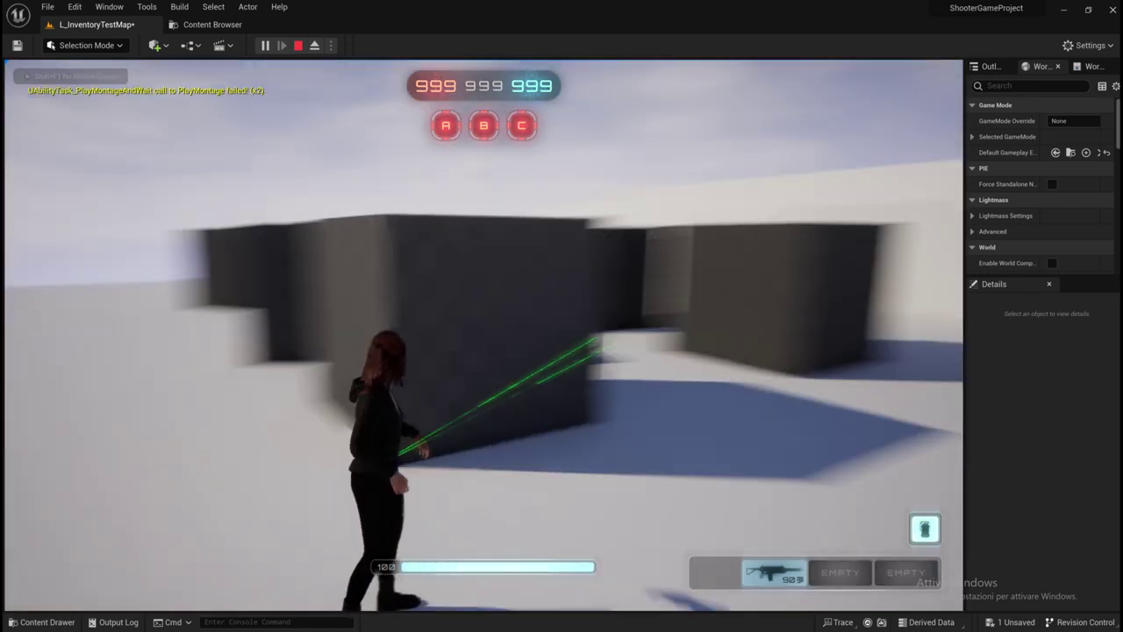
# Run the Lyra shooter character forward around the level.
pyautogui.press('w')
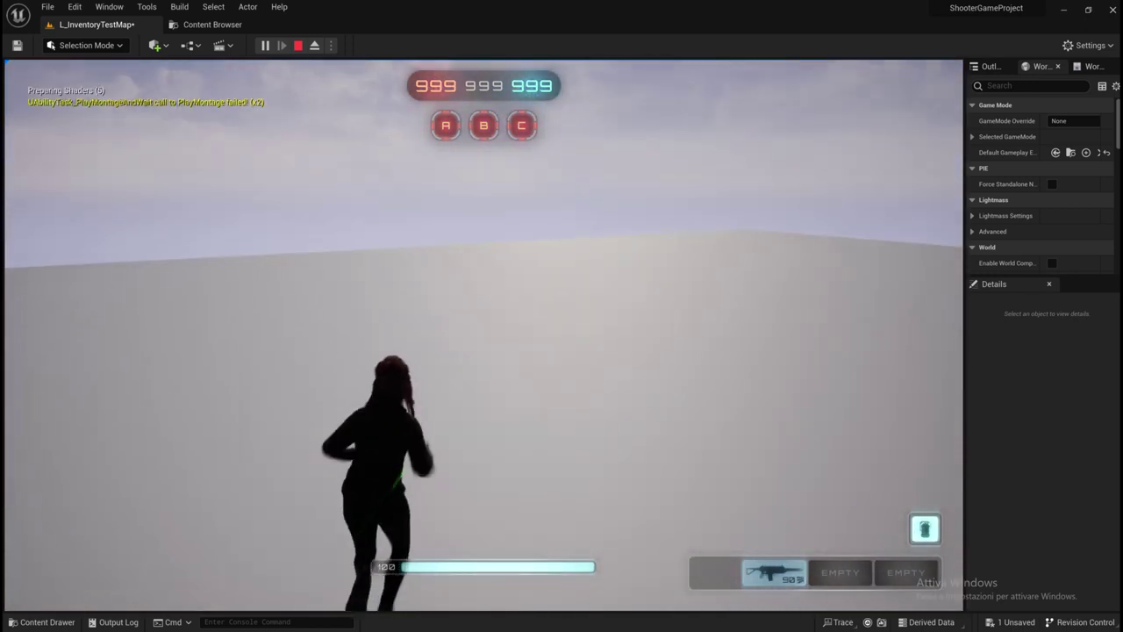
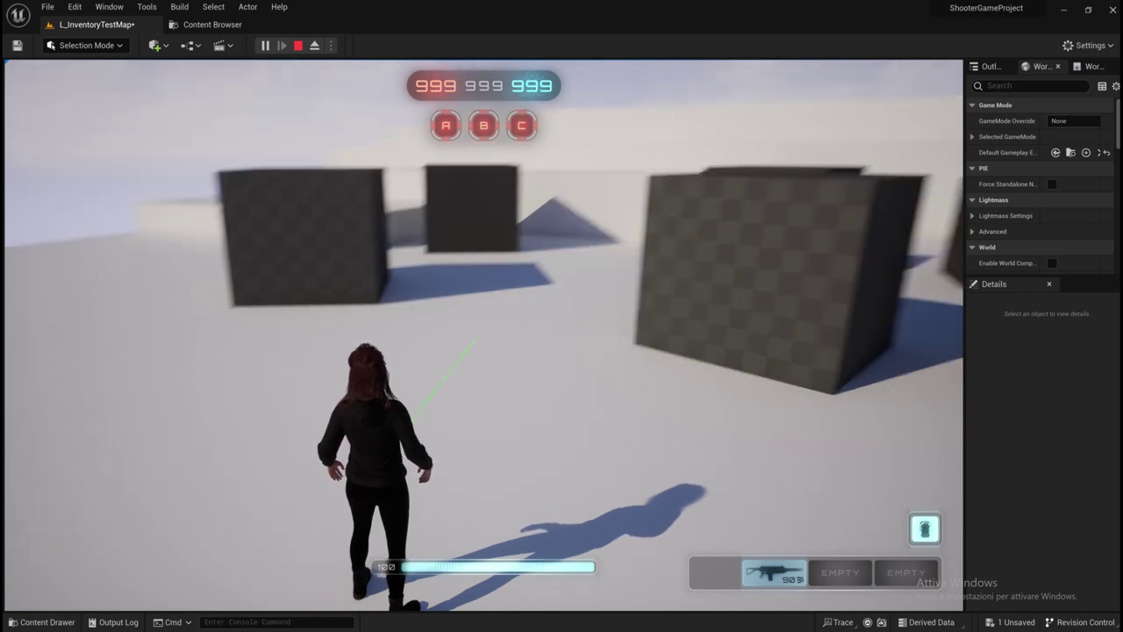
# Run the character forward to a checkered box until the Interact prompt appears.
pyautogui.press('w')
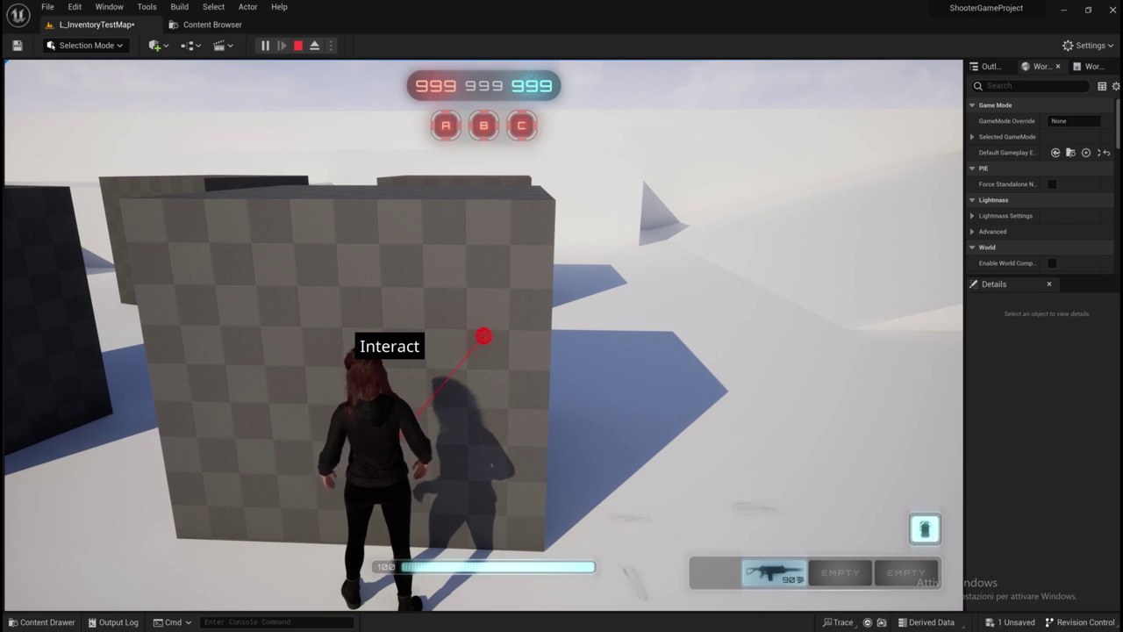
# Collect two checkered boxes with E, then open the four-slot Inventory panel with I.
pyautogui.press('e')
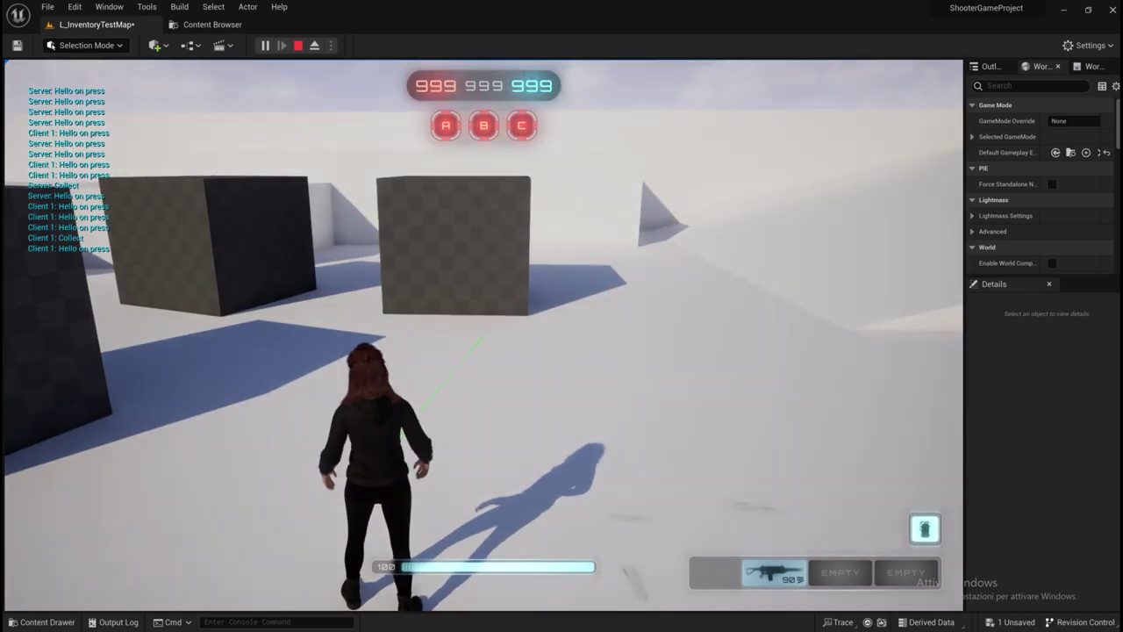
pyautogui.press('w')
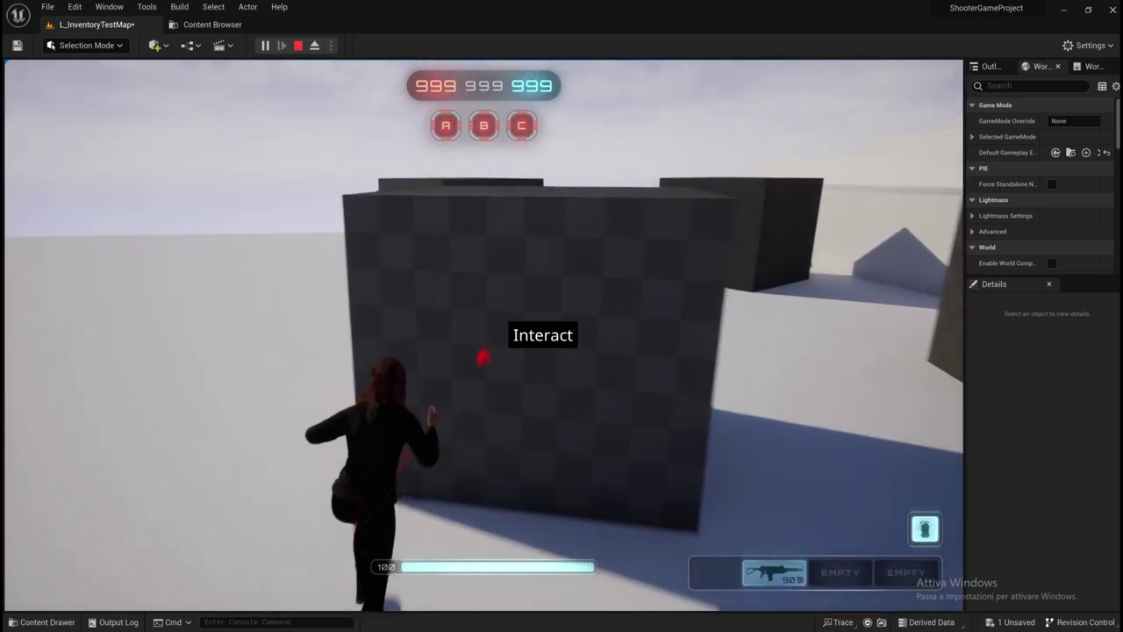
pyautogui.press('e')
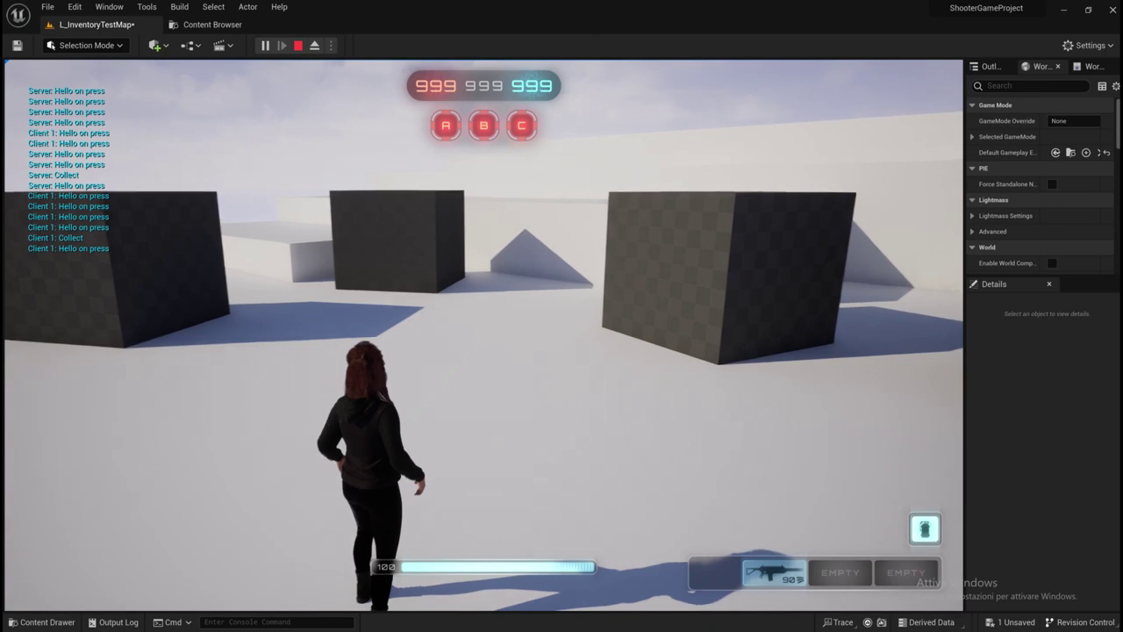
pyautogui.press('w')
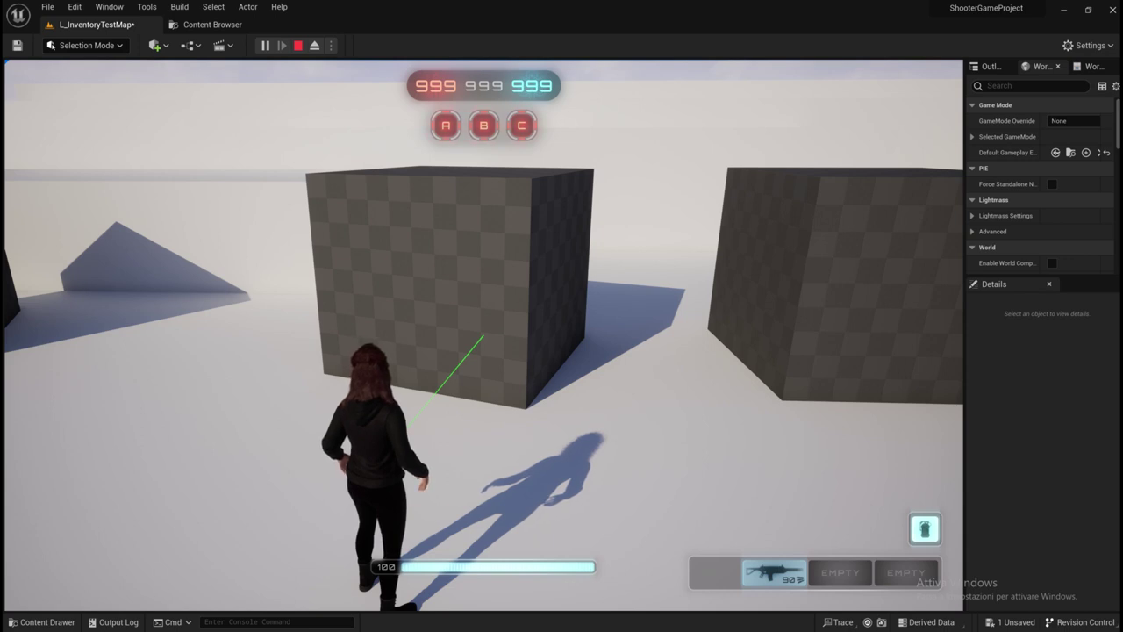
pyautogui.press('i')
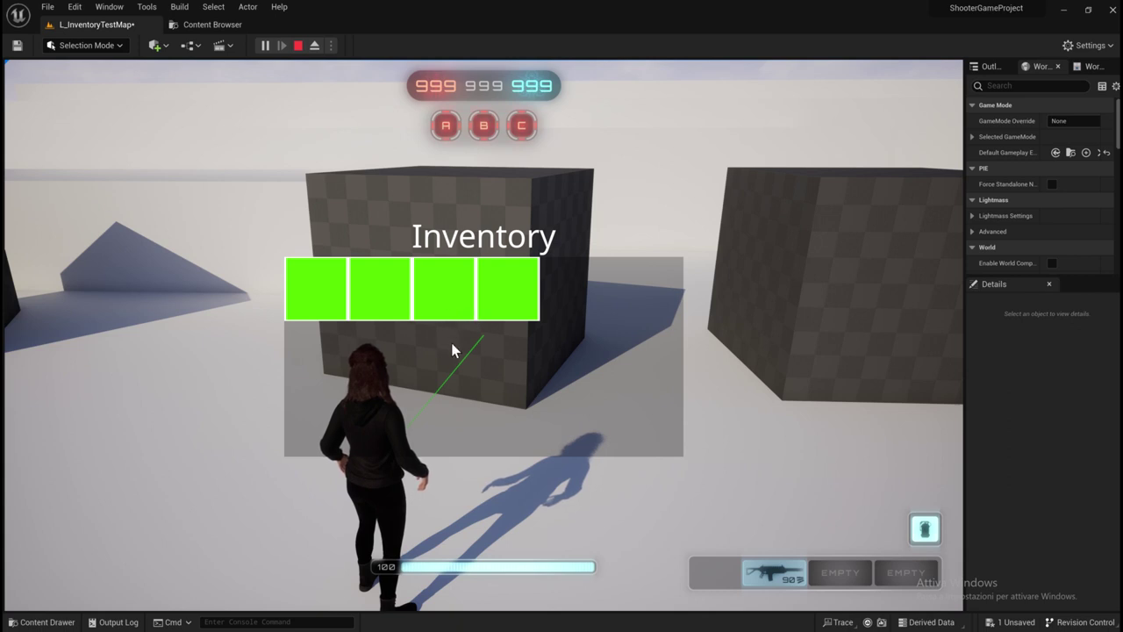
# Toggle the Inventory panel closed, open, and closed again with I.
pyautogui.press('i')
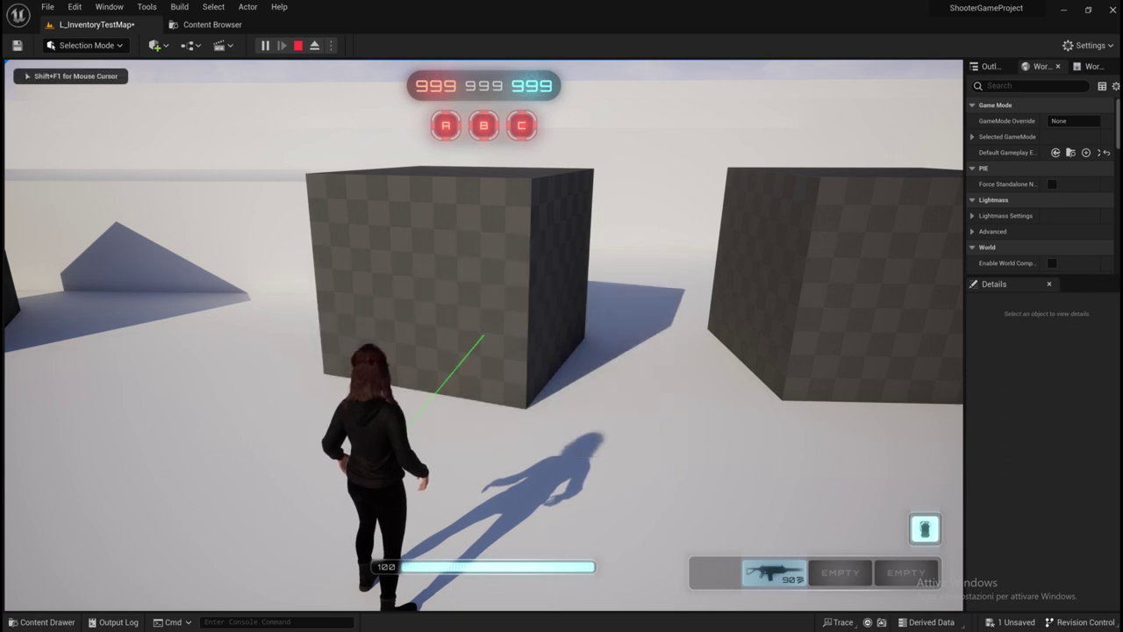
pyautogui.press('i')
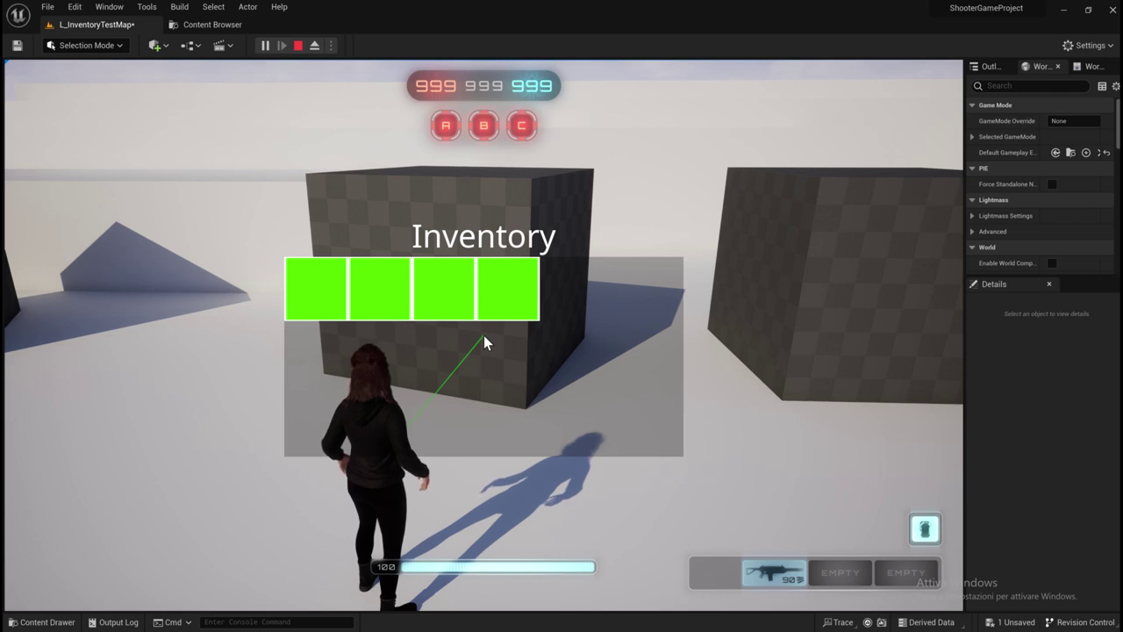
pyautogui.press('i')
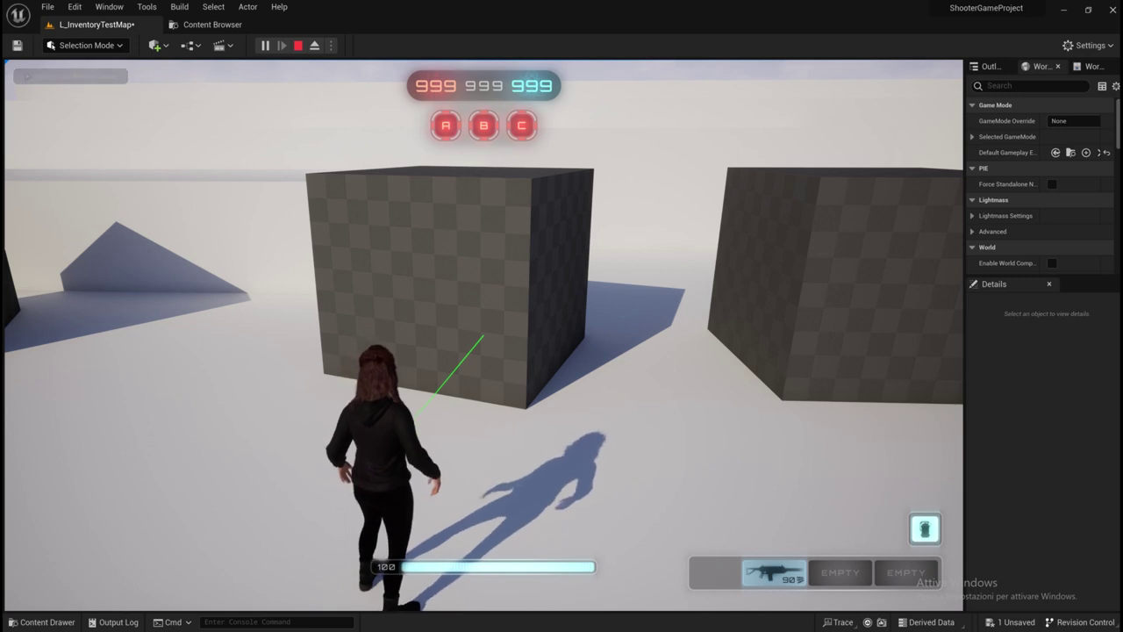
# Run around the boxes with WASD, then bring up the in-game pause menu.
pyautogui.press('d')
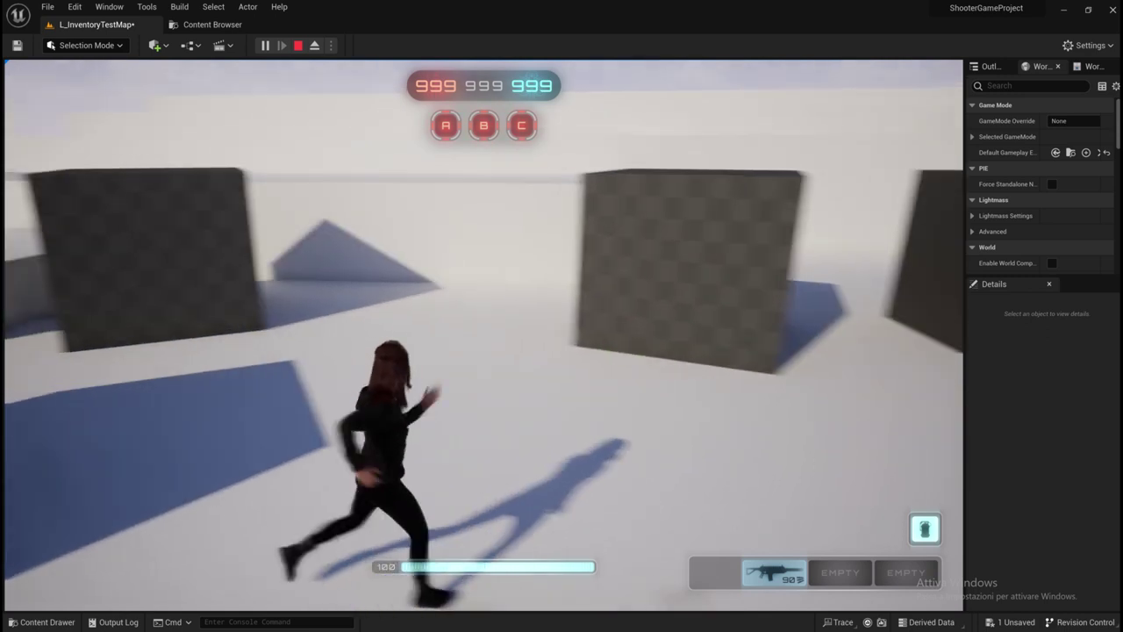
pyautogui.press('w')
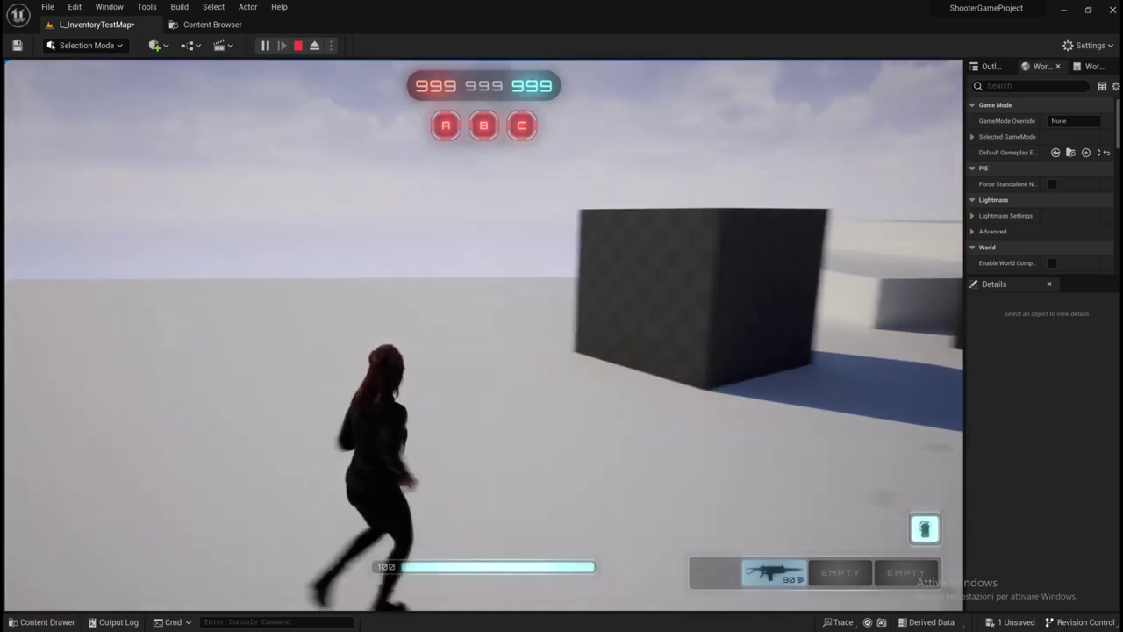
pyautogui.press('w')
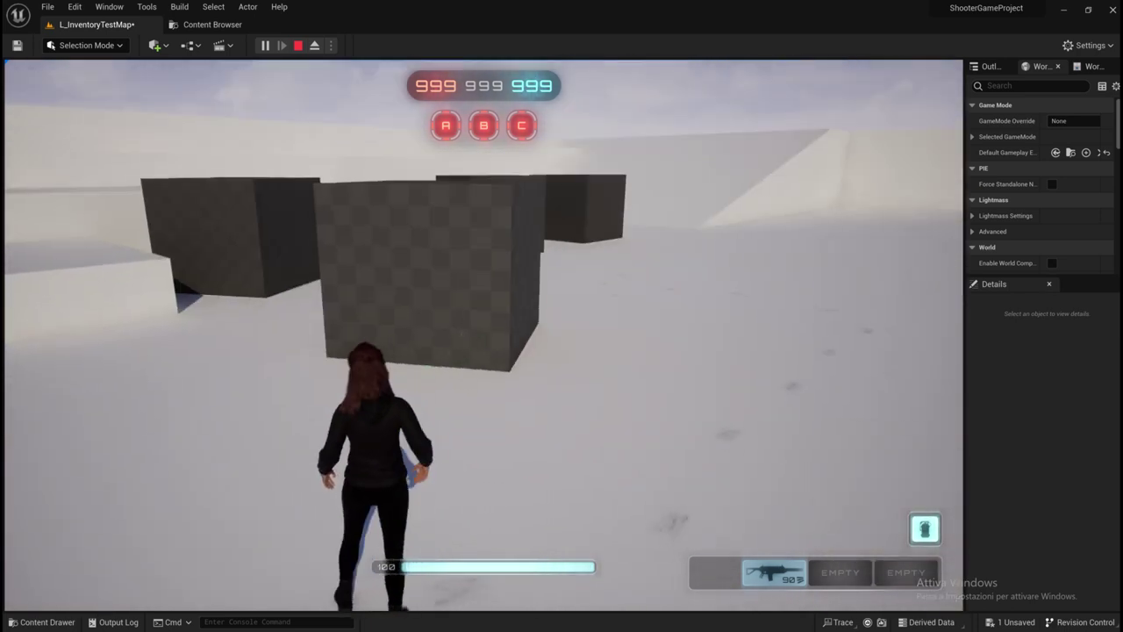
pyautogui.press('s')
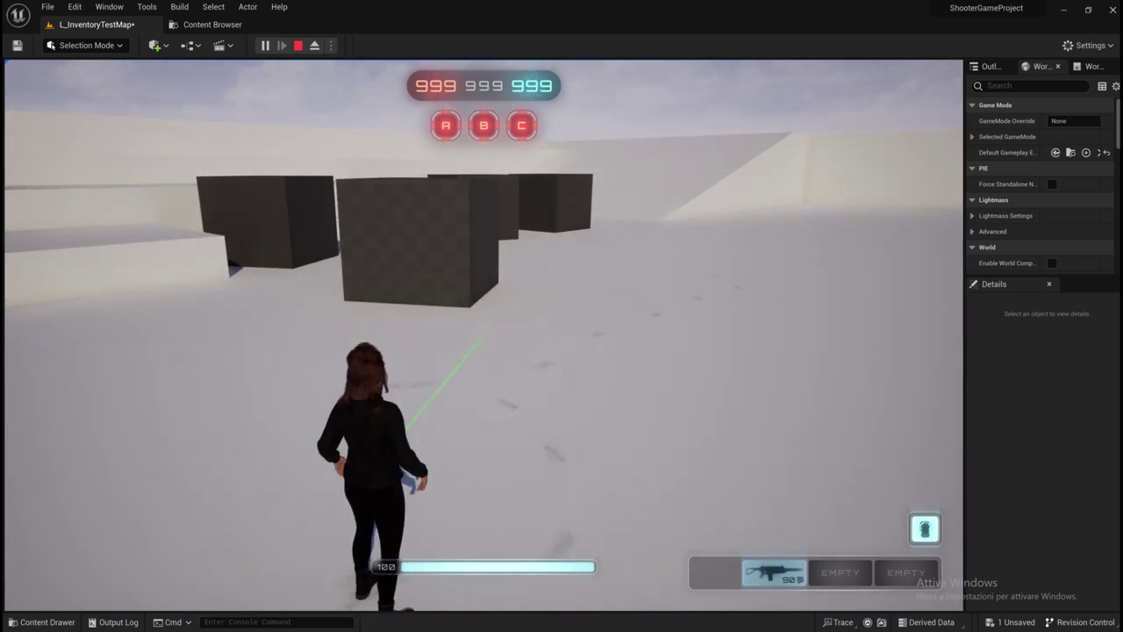
pyautogui.press('w')
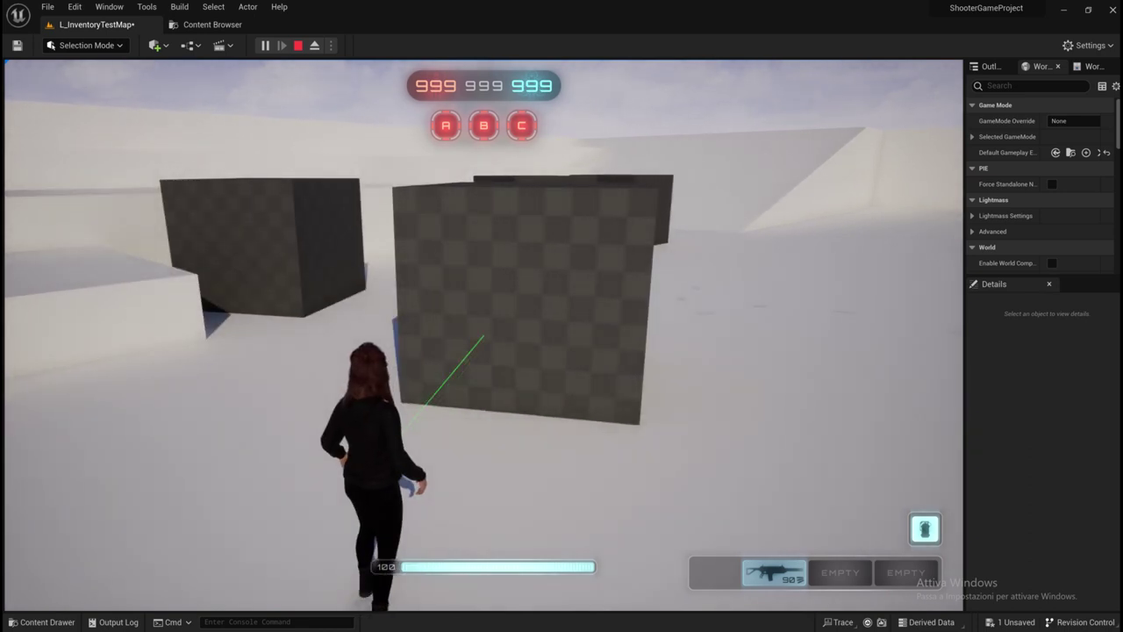
pyautogui.press('a')
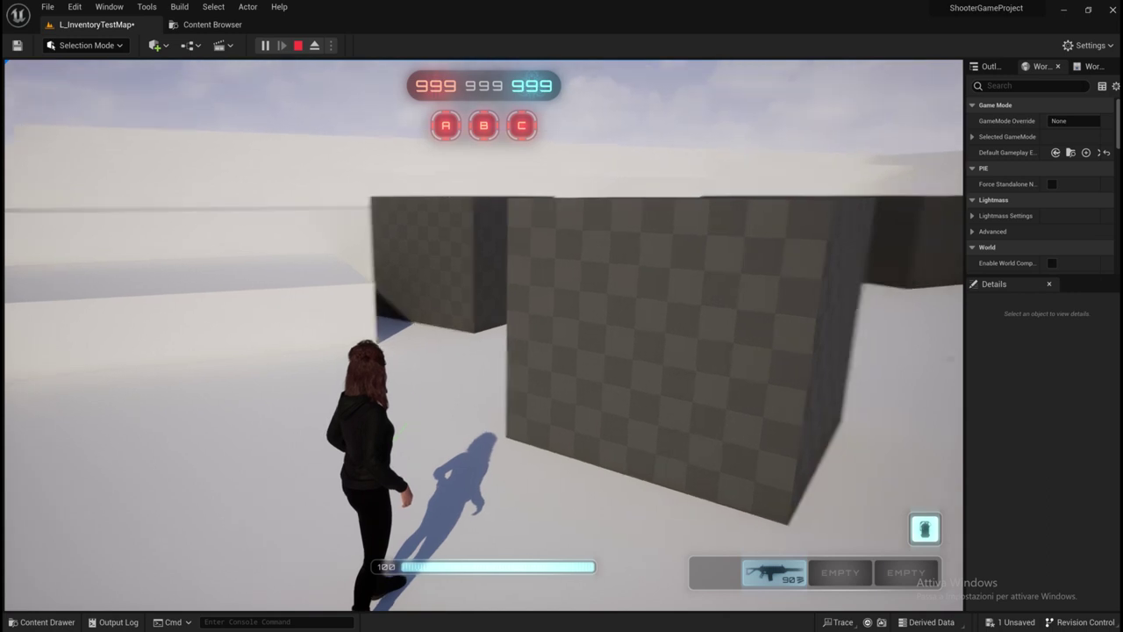
pyautogui.press('Escape')
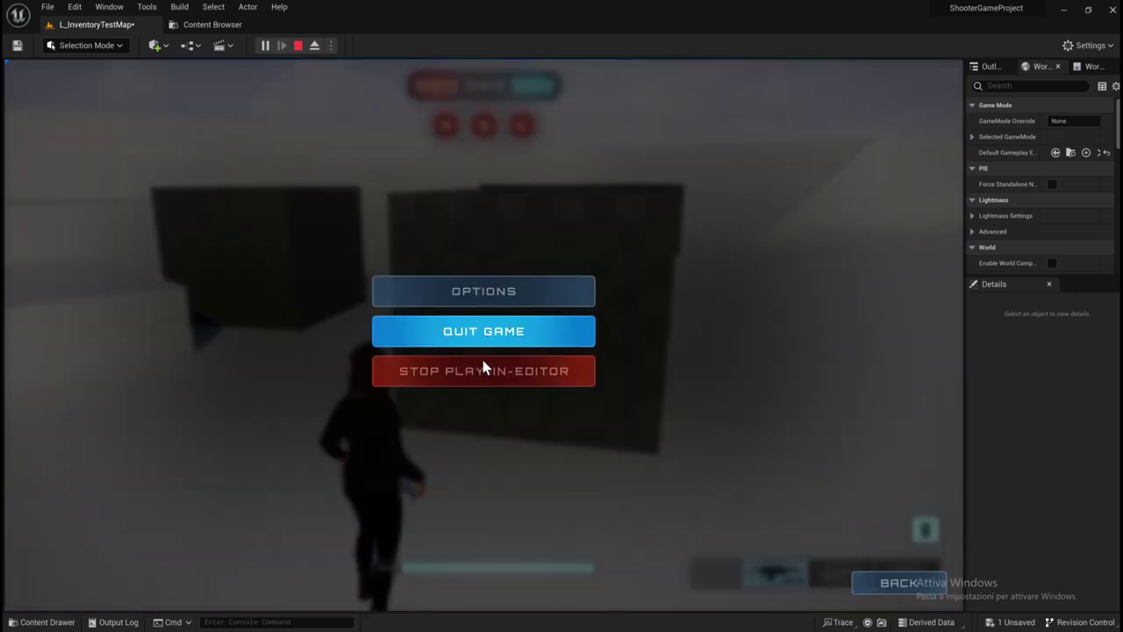
# Stop the play session and browse to the ShooterExplorer Content Input folder.
pyautogui.click(297, 47)
pyautogui.click(223, 25)
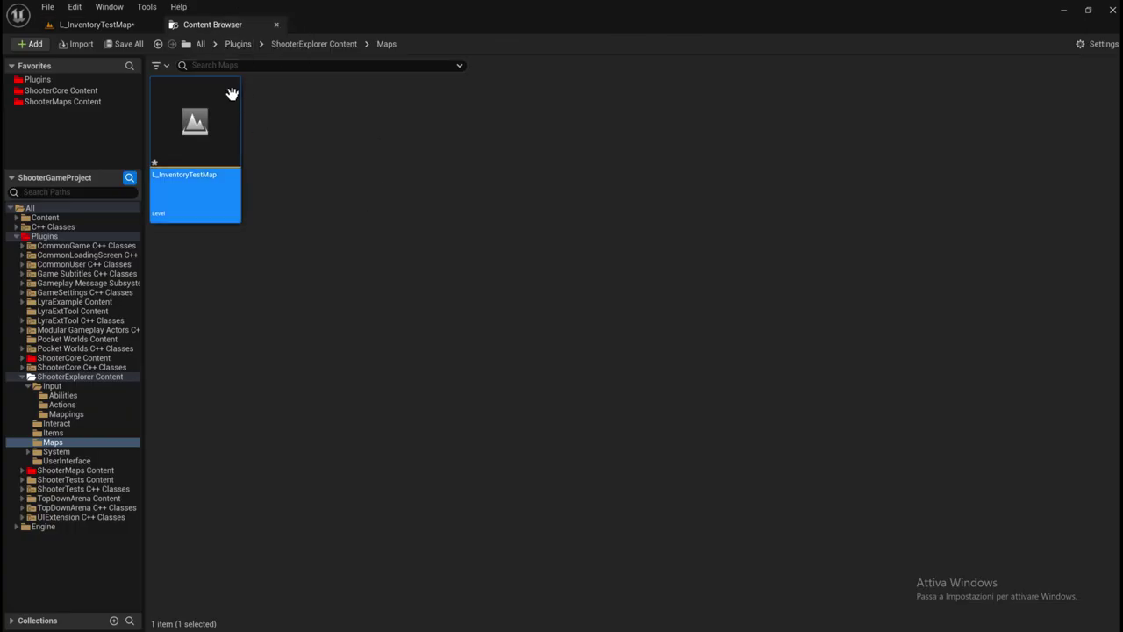
pyautogui.click(315, 43)
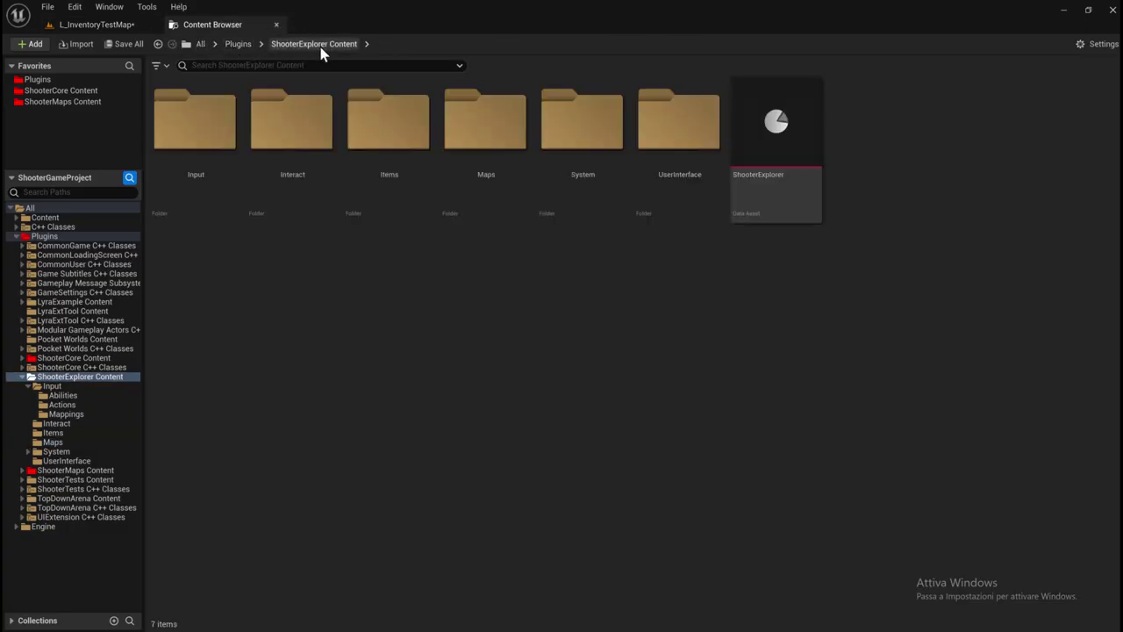
pyautogui.doubleClick(233, 155)
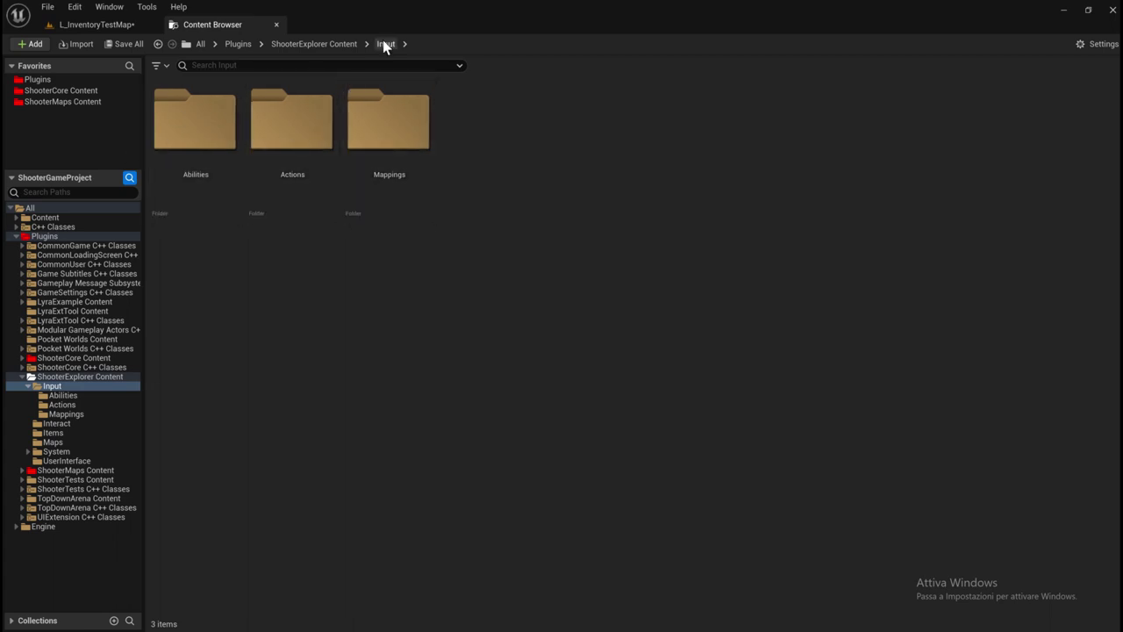
pyautogui.click(342, 44)
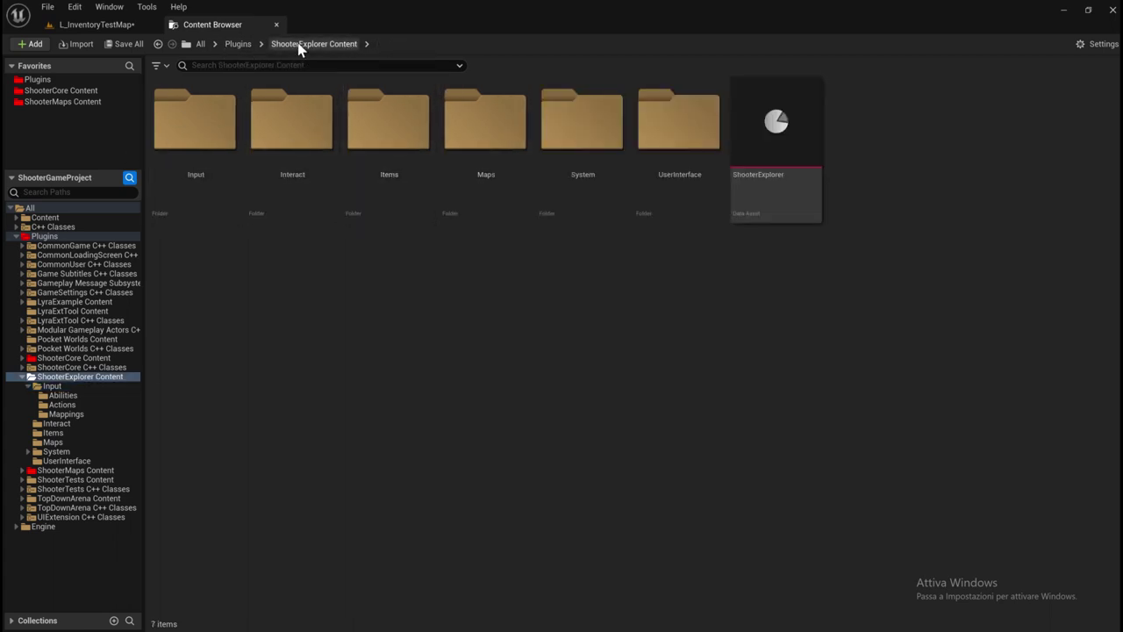
pyautogui.click(188, 146)
pyautogui.doubleClick(188, 146)
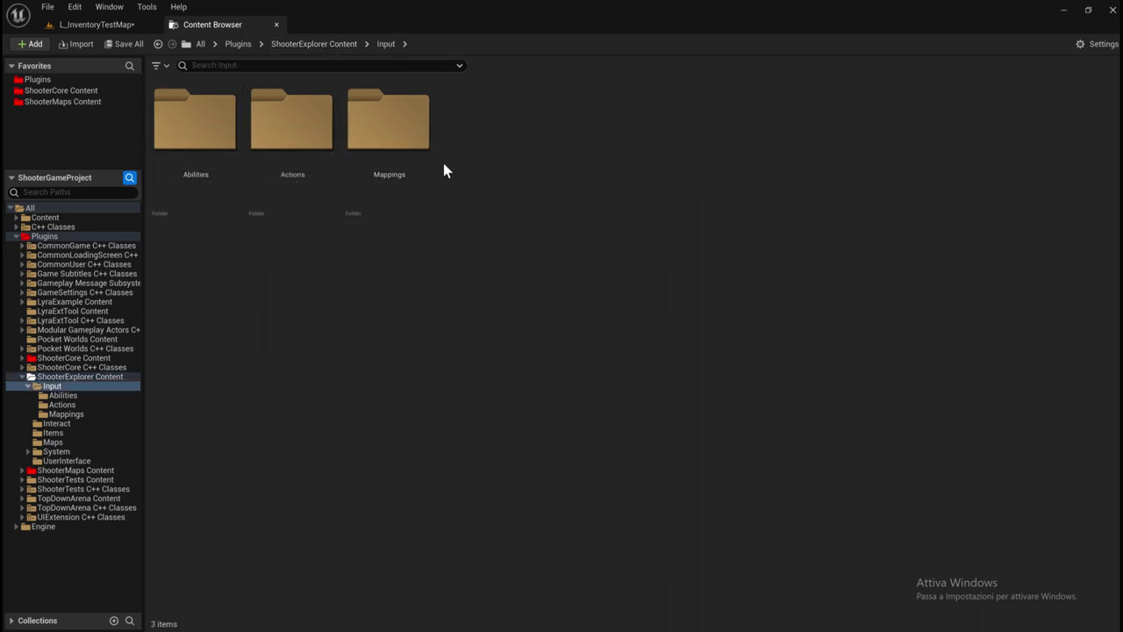
# Check the Mappings folder, then open InputData_InventoryTest from Input > Actions.
pyautogui.doubleClick(391, 147)
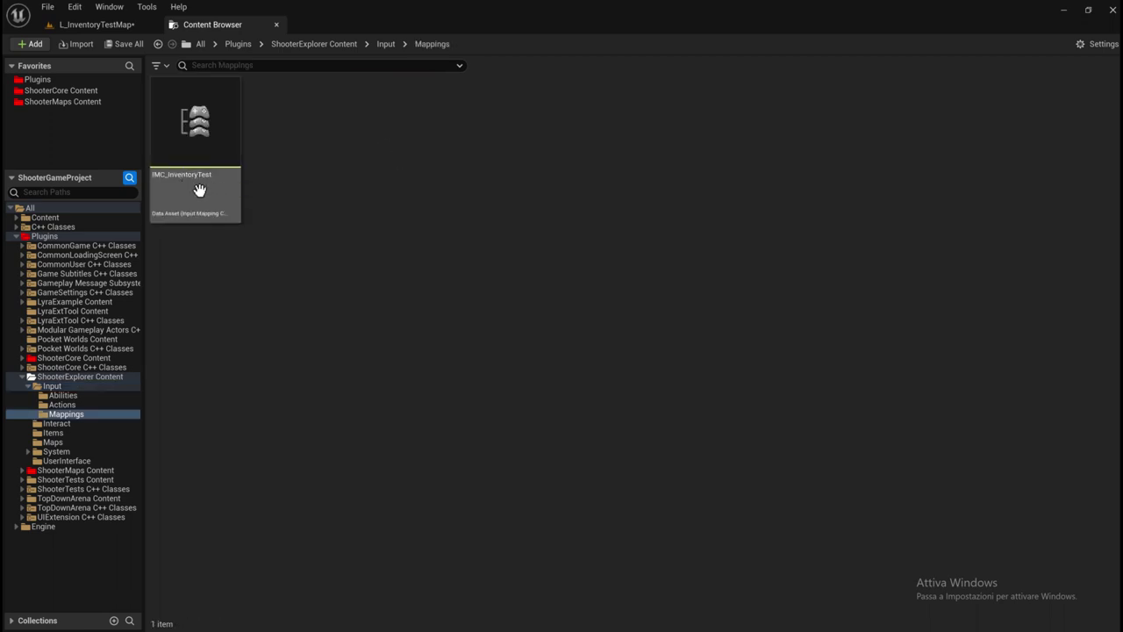
pyautogui.click(379, 46)
pyautogui.doubleClick(281, 132)
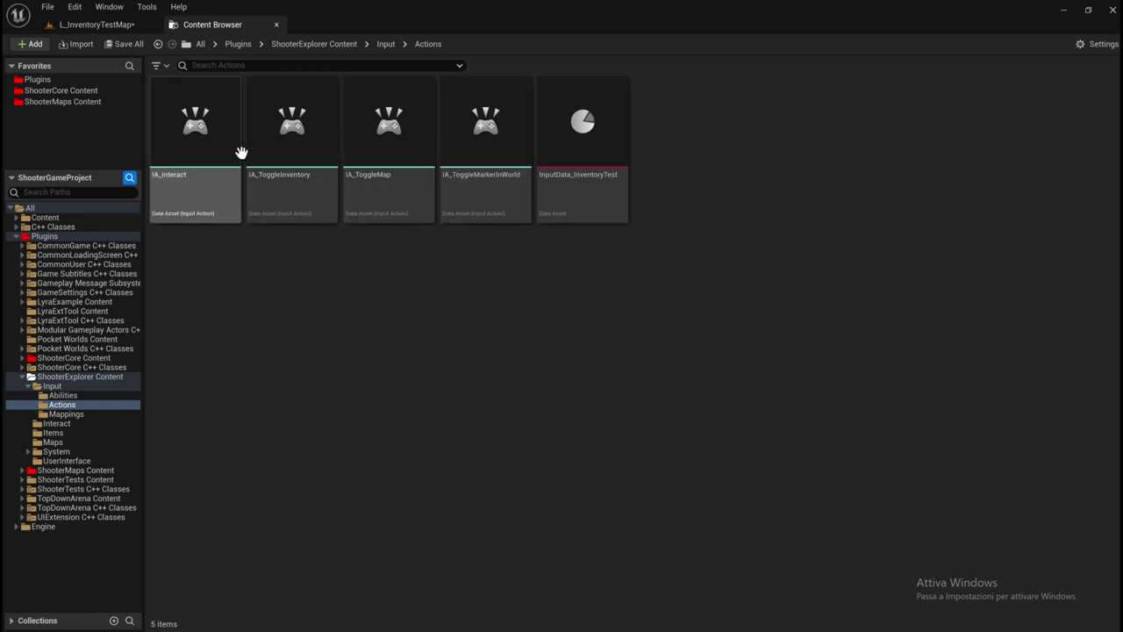
pyautogui.doubleClick(572, 207)
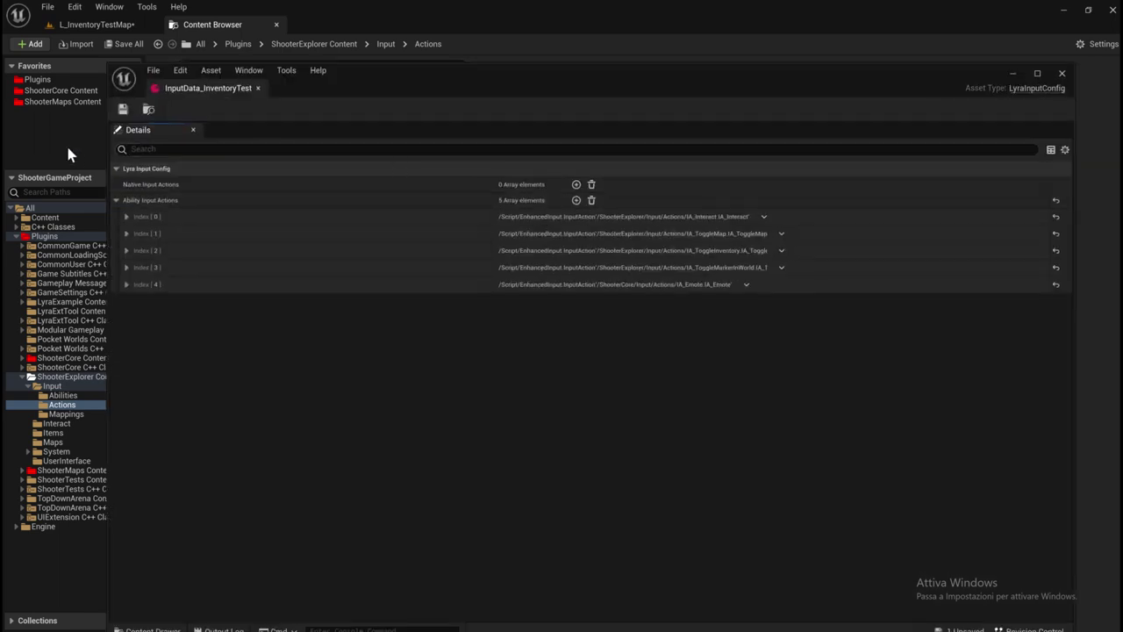
# Expand the Interact and ToggleMap entries, close the asset, and open Input > Abilities.
pyautogui.click(126, 216)
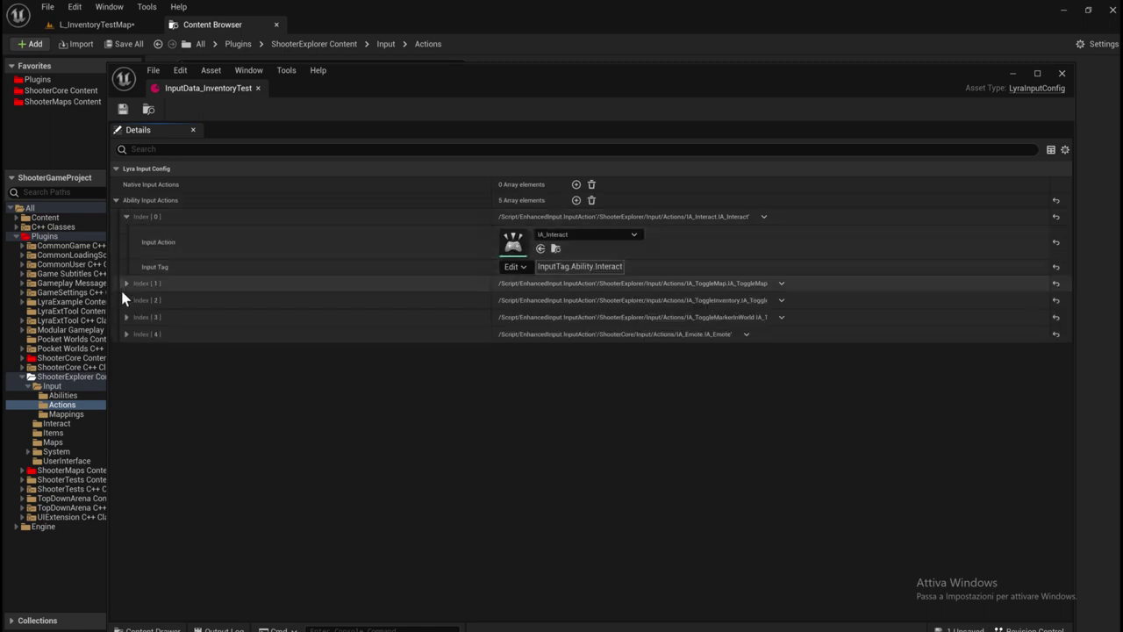
pyautogui.click(123, 284)
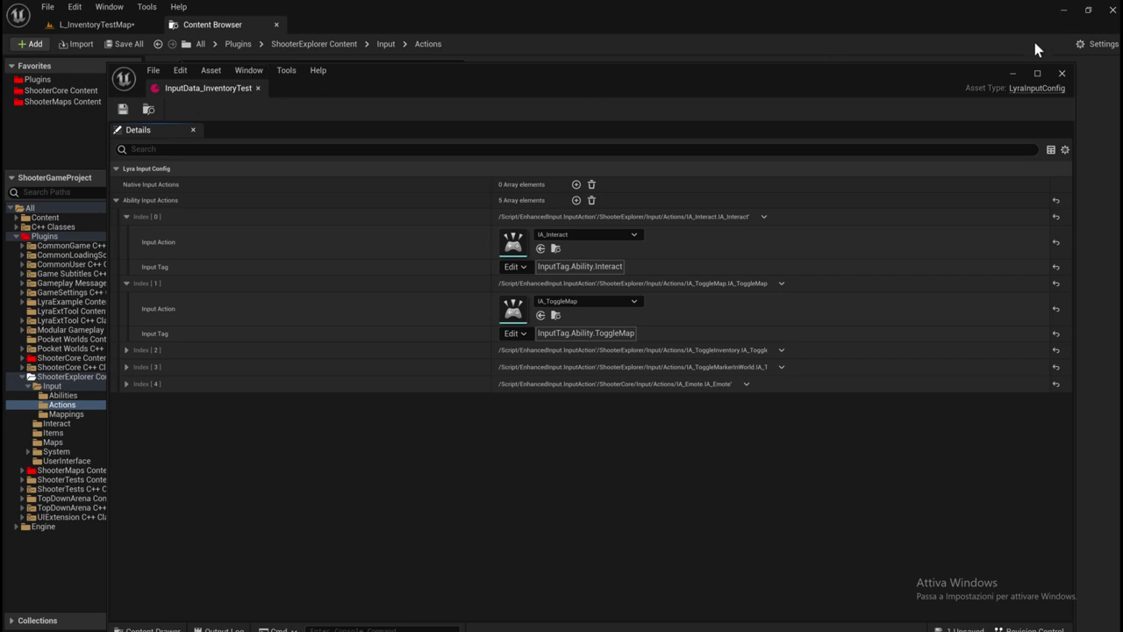
pyautogui.click(1060, 75)
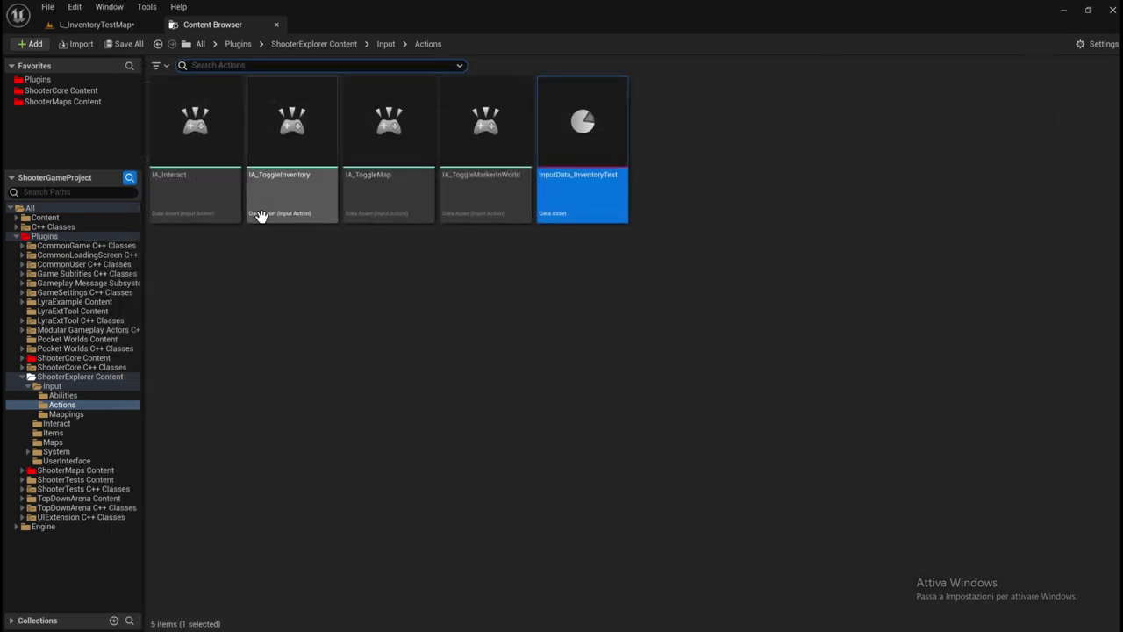
pyautogui.click(386, 46)
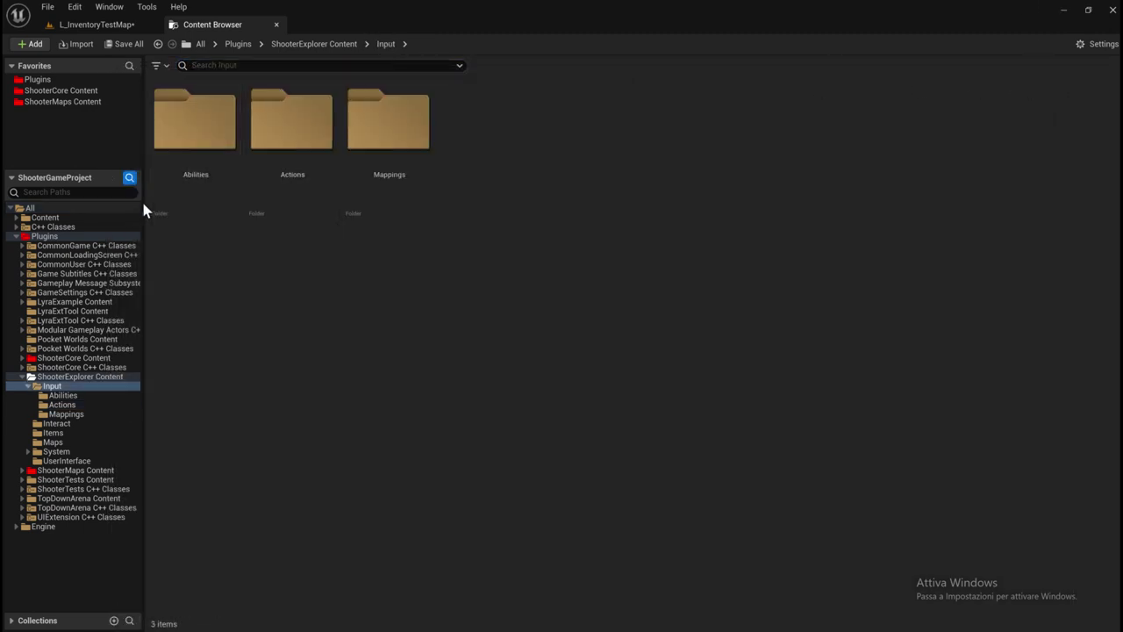
pyautogui.doubleClick(177, 198)
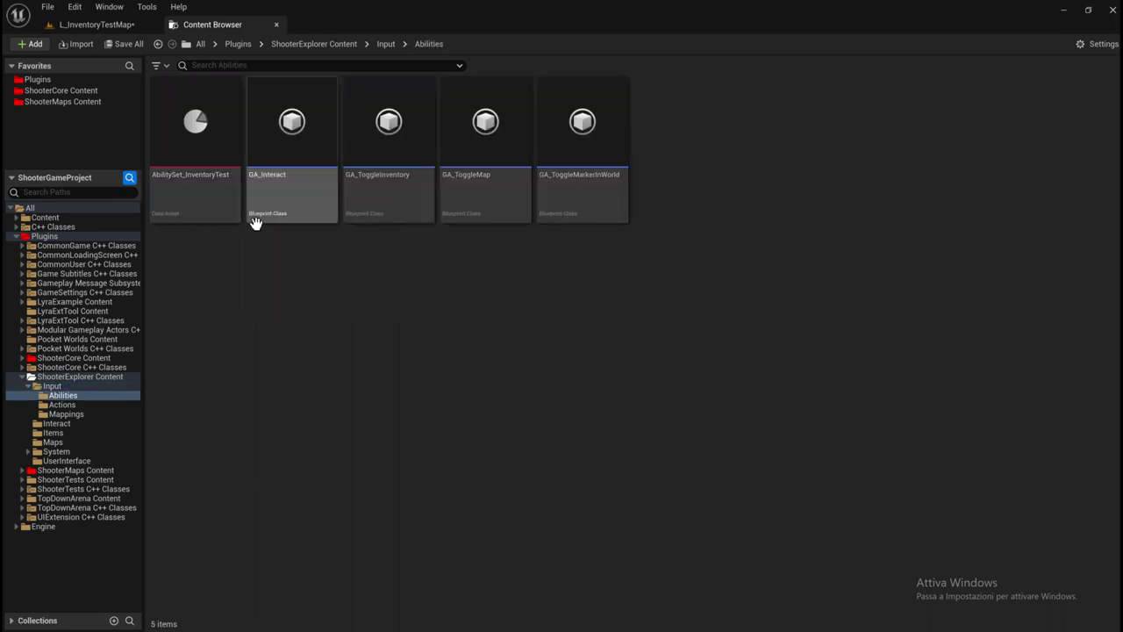
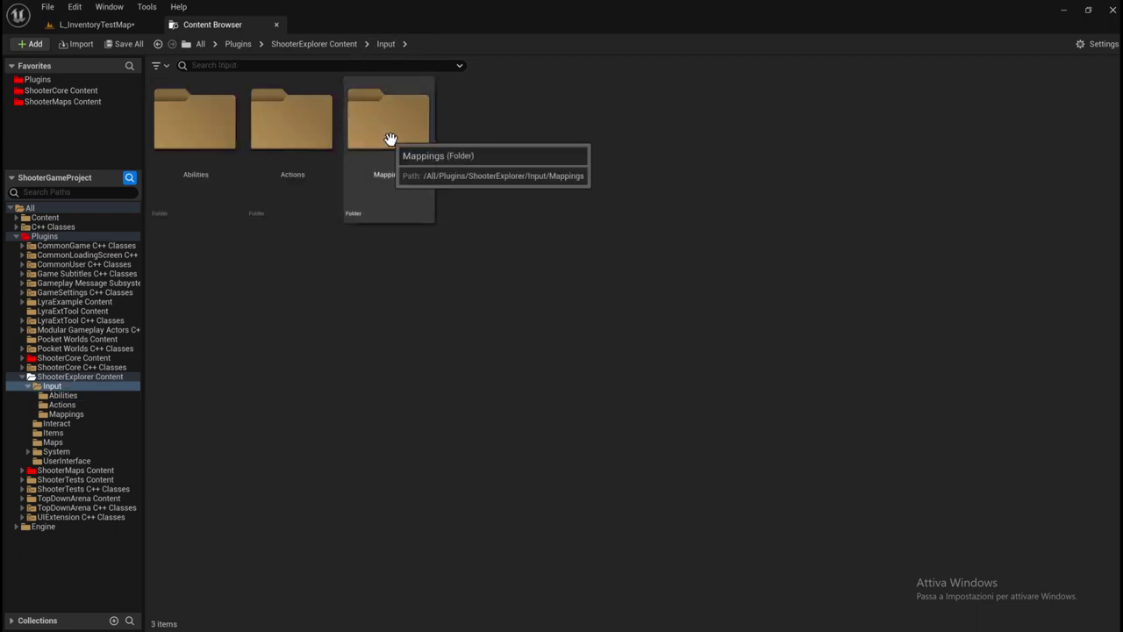
# Filter all project content by 'IMC_' to list the six input mapping context assets.
pyautogui.doubleClick(391, 140)
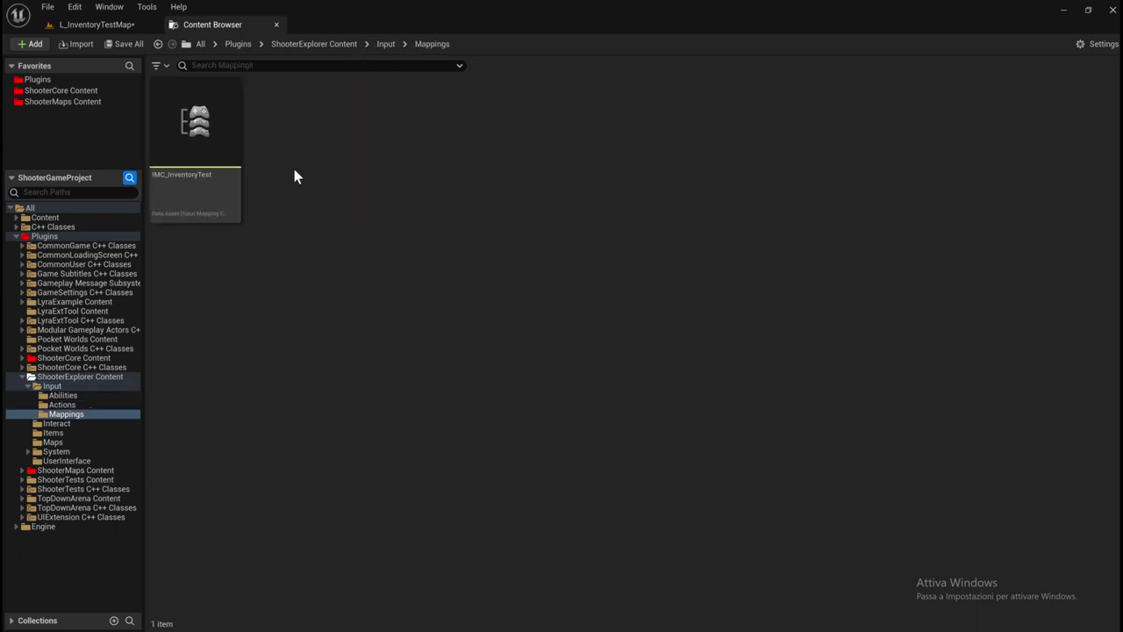
pyautogui.click(198, 45)
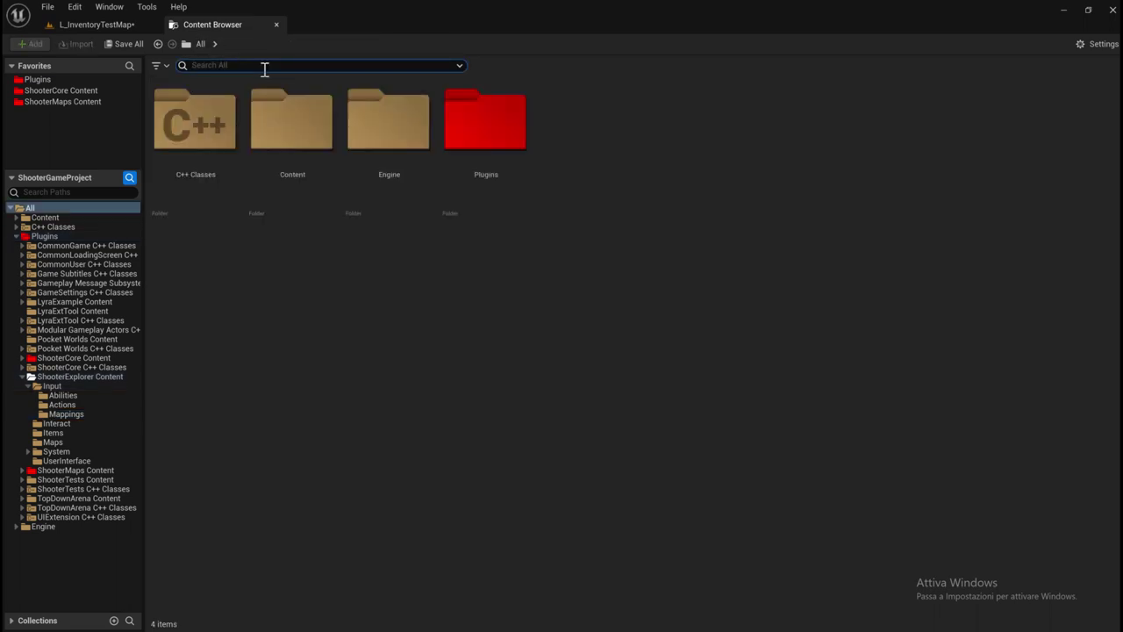
pyautogui.write('IMC_')
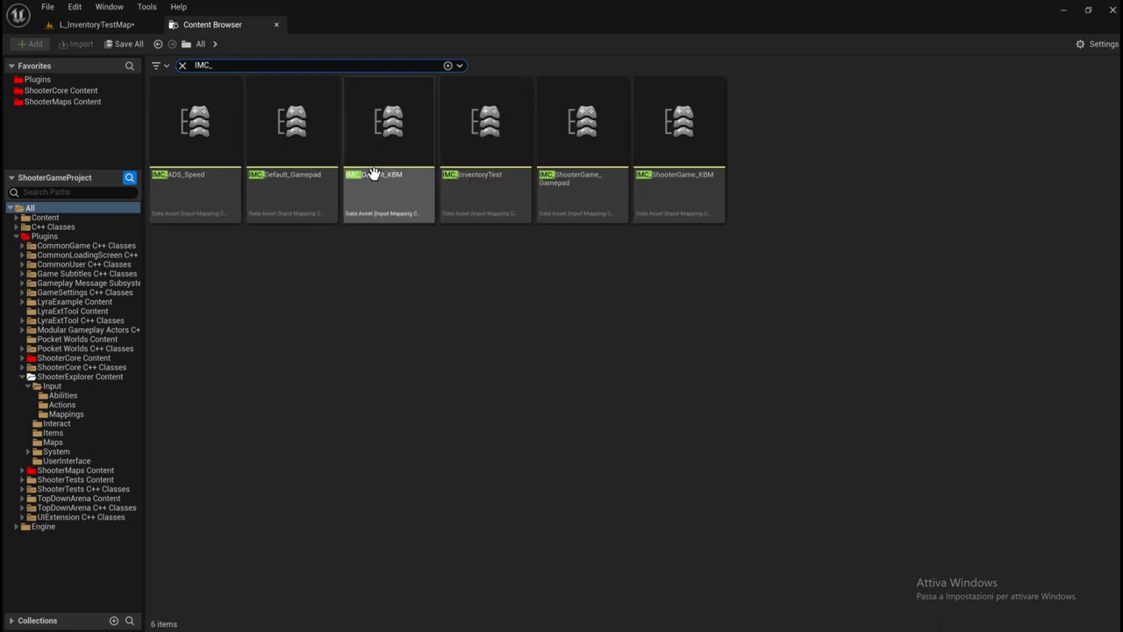
pyautogui.click(181, 65)
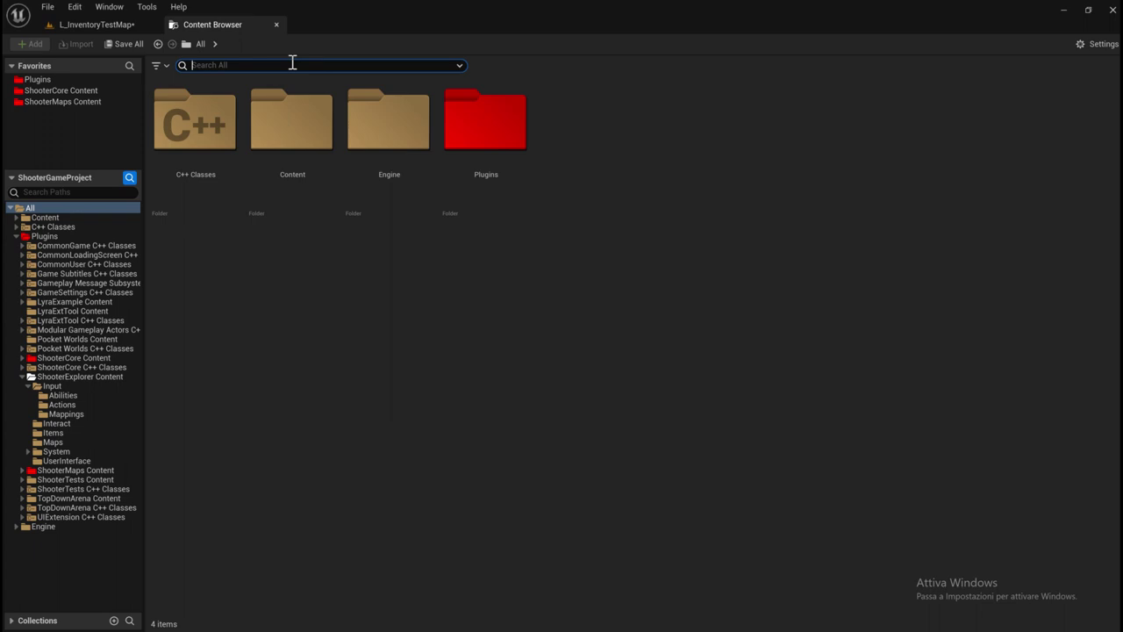
pyautogui.write('IMC_')
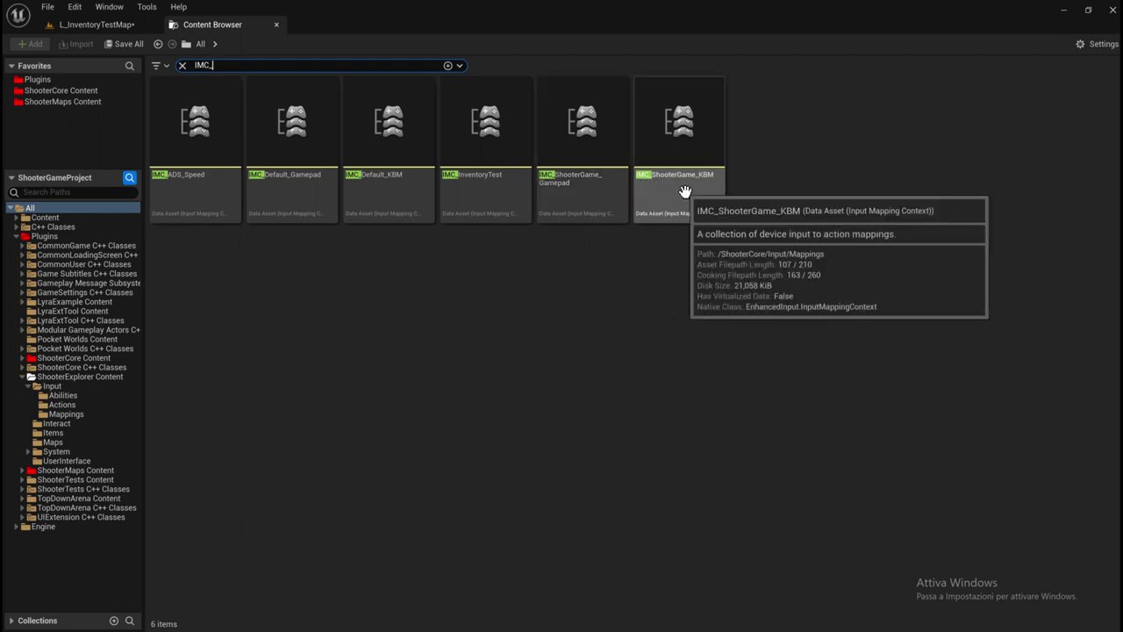
# Open IMC_InventoryTest docked in the main window and expand all five action mappings.
pyautogui.doubleClick(490, 195)
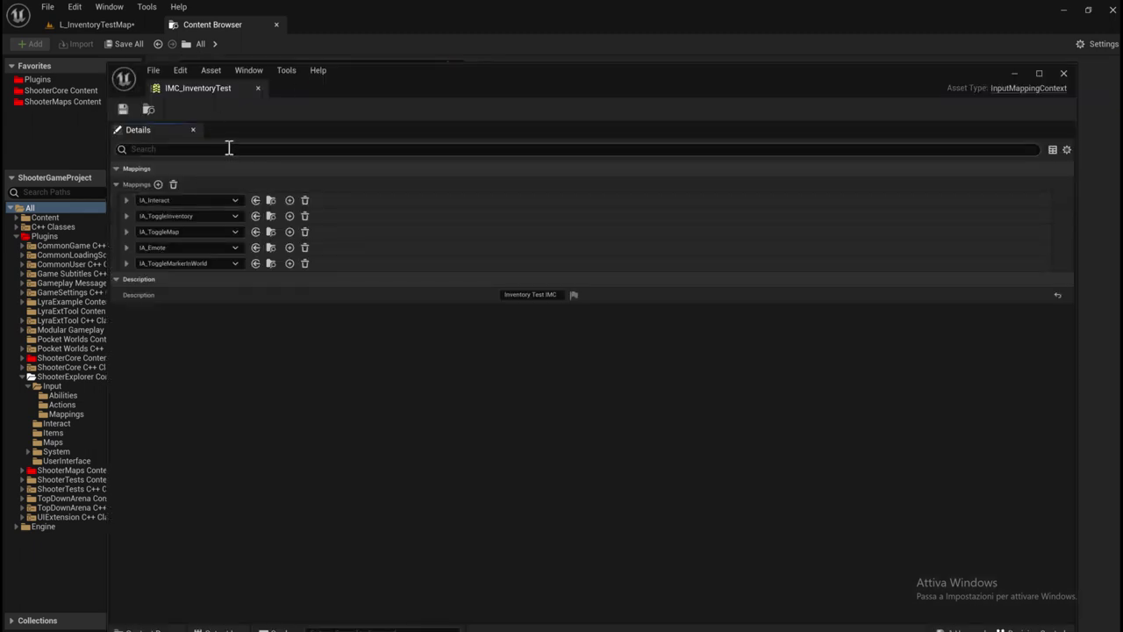
pyautogui.moveTo(200, 92); pyautogui.dragTo(339, 28)
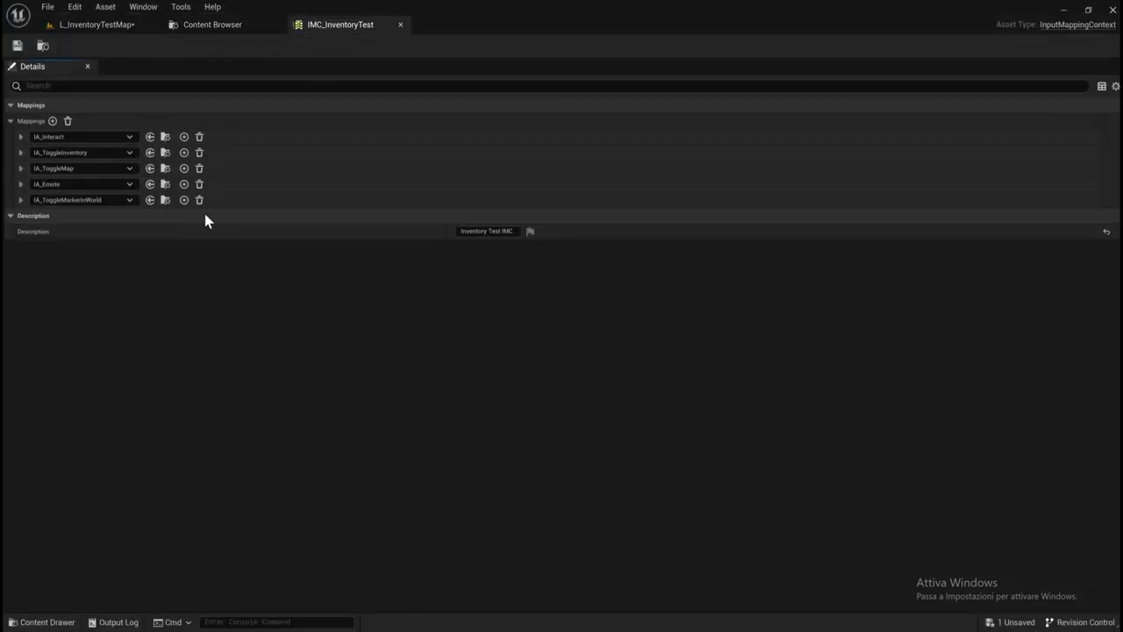
pyautogui.click(20, 137)
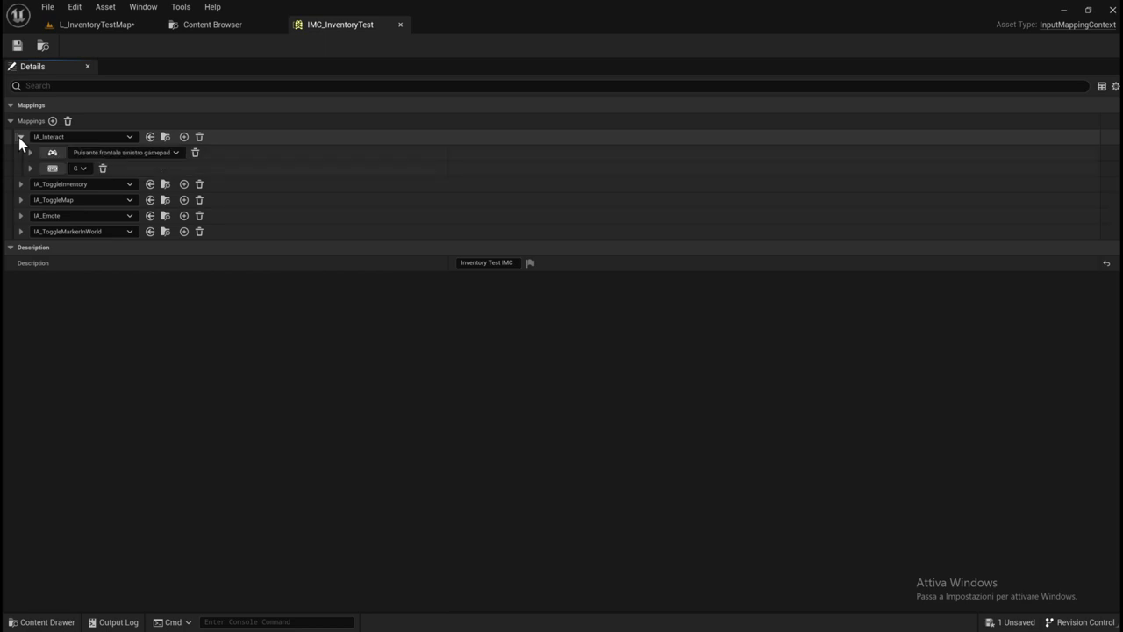
pyautogui.click(20, 184)
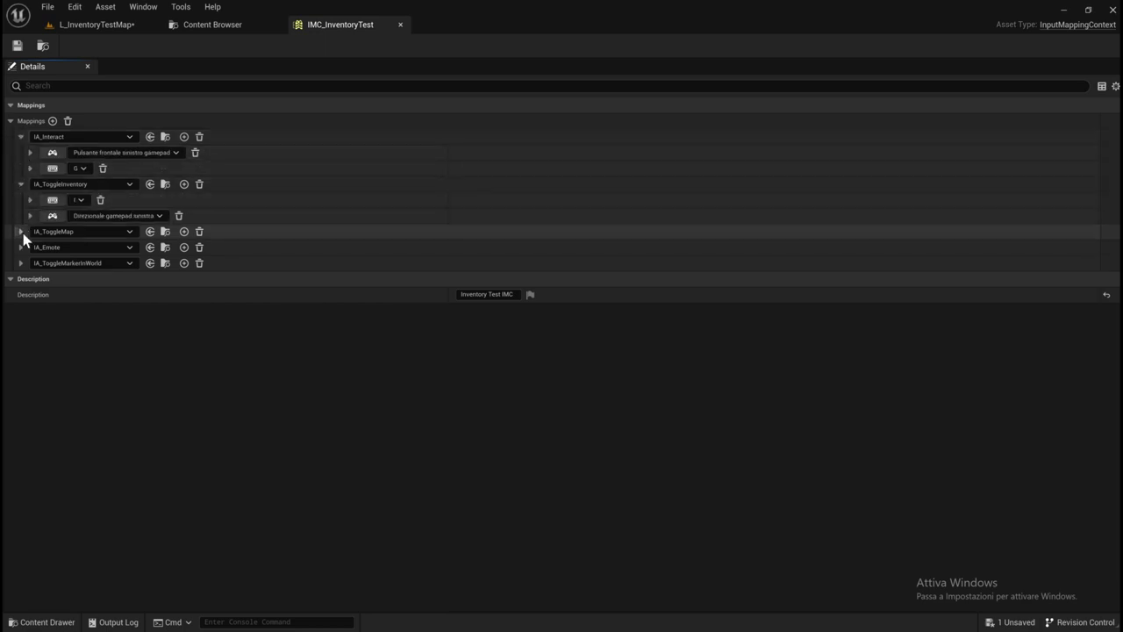
pyautogui.click(20, 231)
pyautogui.click(21, 279)
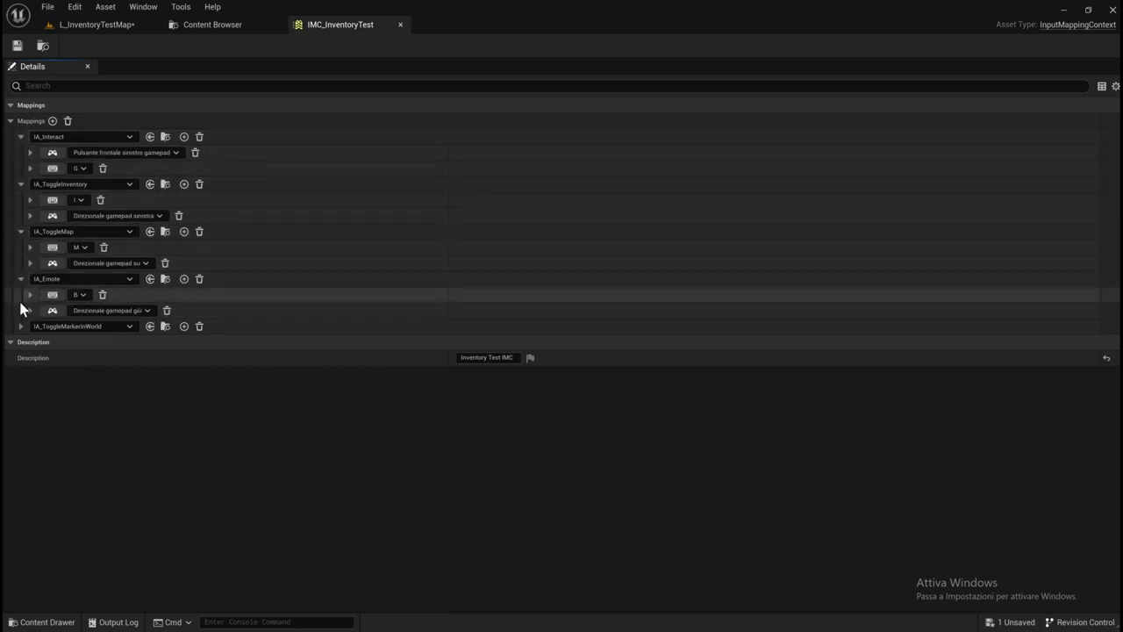
pyautogui.click(20, 326)
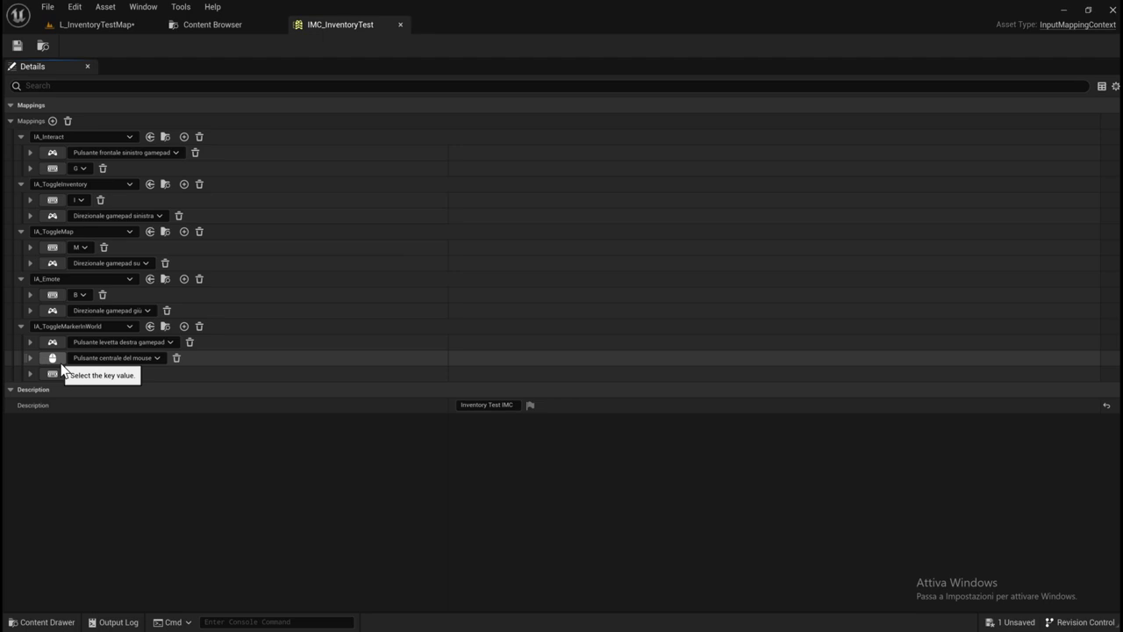
# Play L_InventoryTestMap in the editor, running forward and jumping toward the cubes.
pyautogui.click(130, 25)
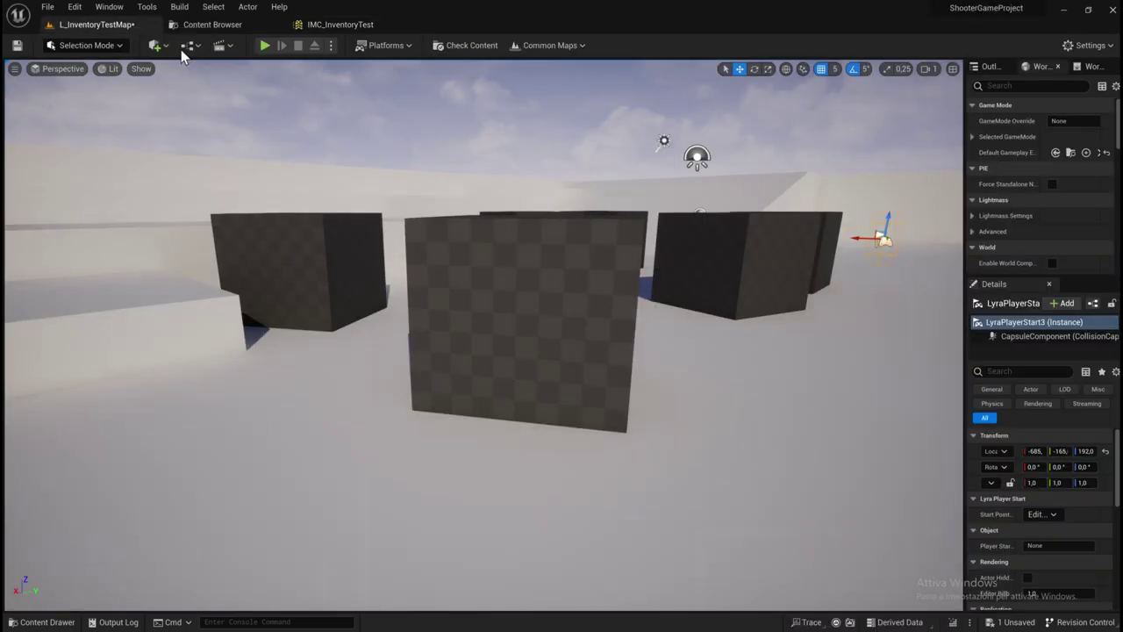
pyautogui.click(264, 45)
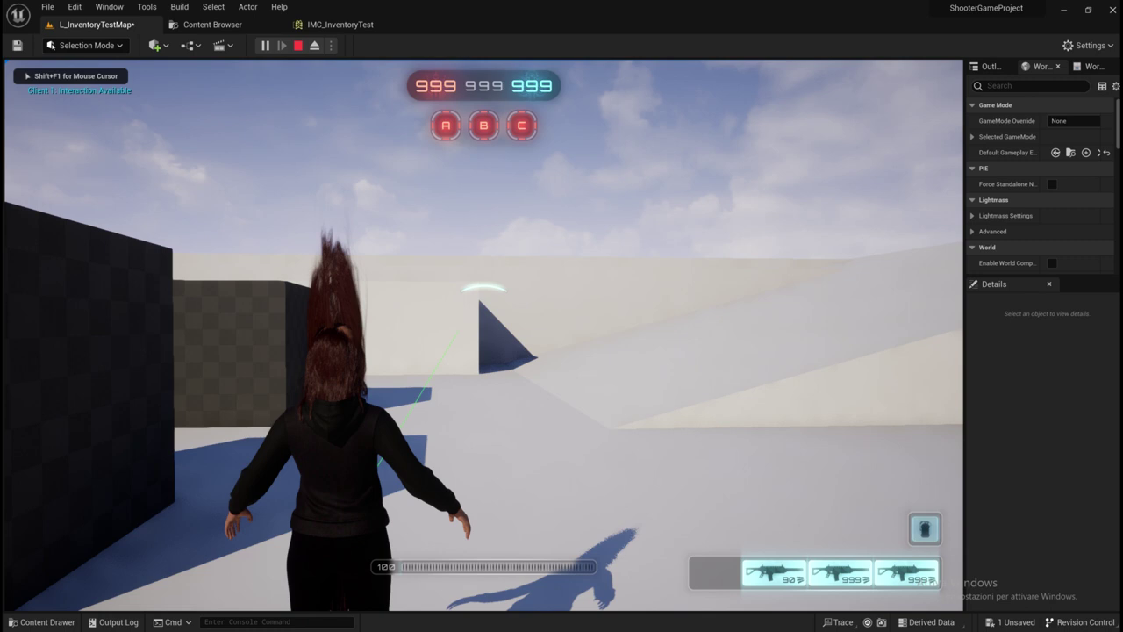
pyautogui.press('w')
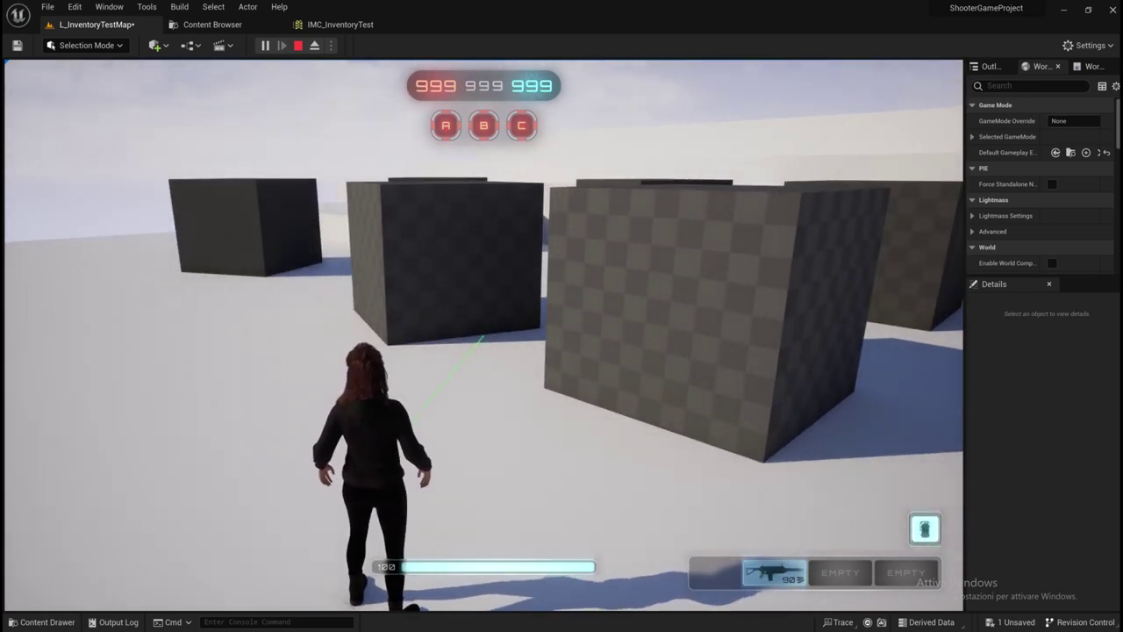
pyautogui.press('space')
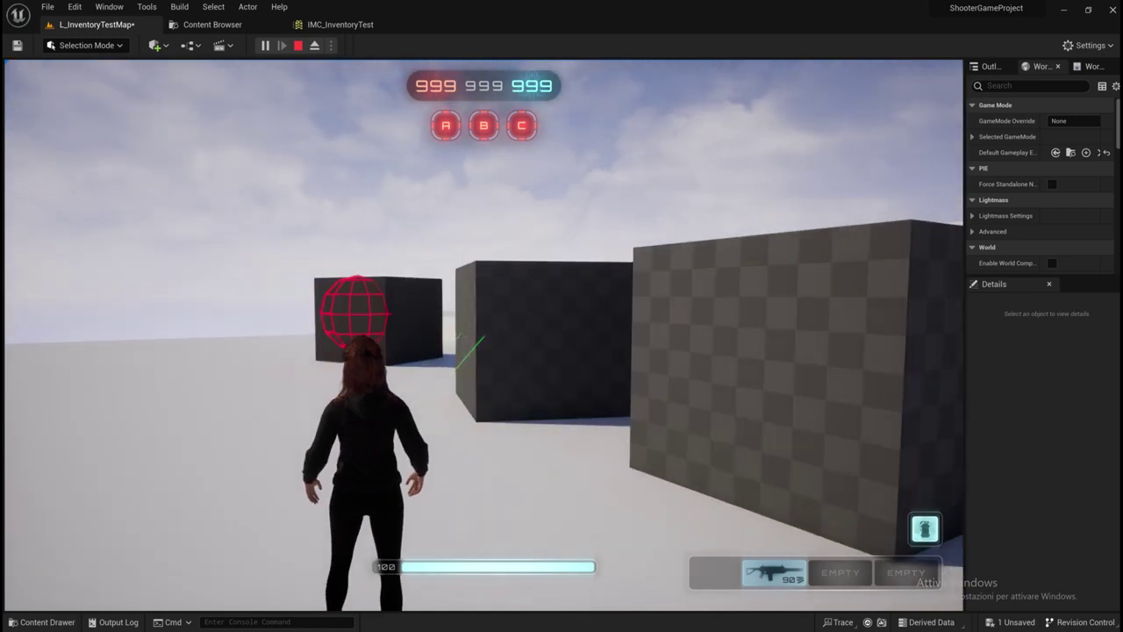
pyautogui.press('w')
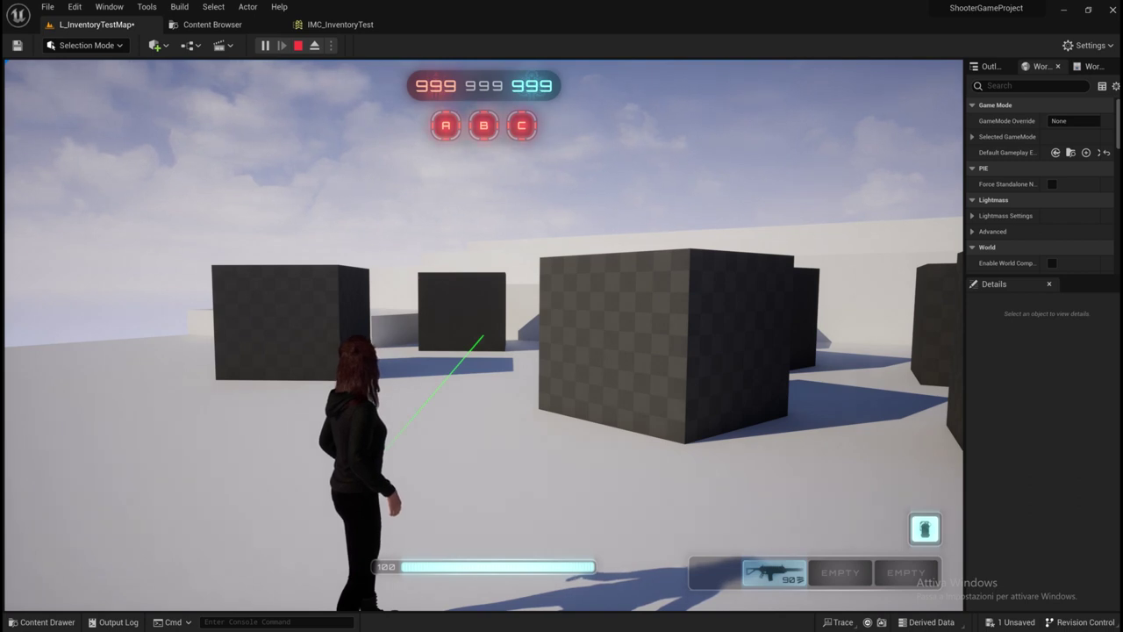
# Toggle the in-game Map overlay with M, then stop the play session.
pyautogui.press('m')
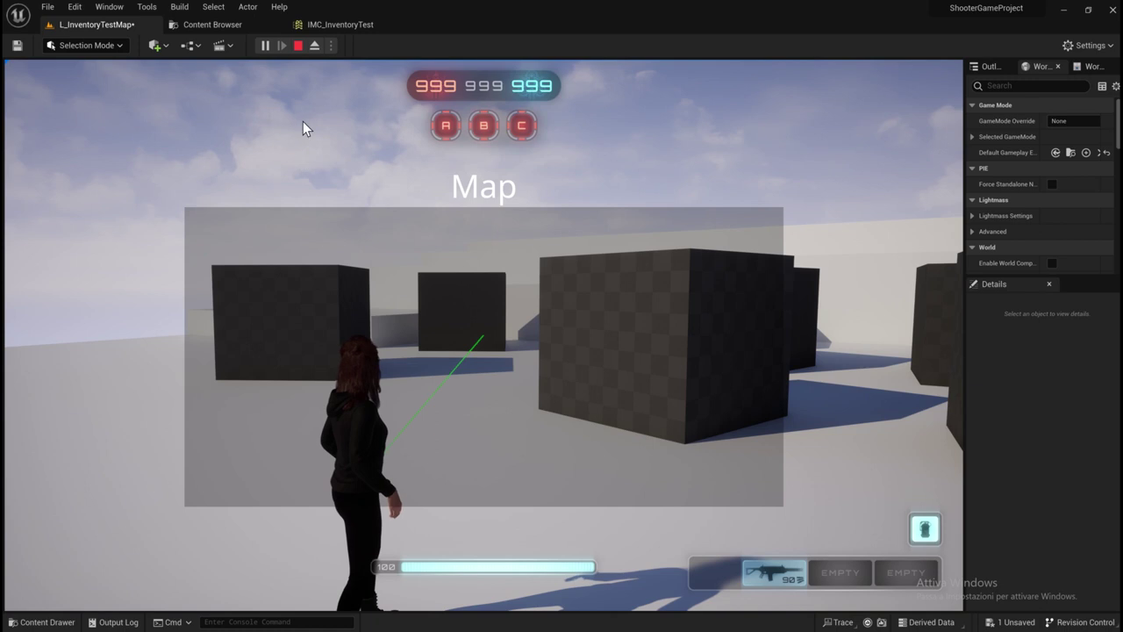
pyautogui.click(298, 47)
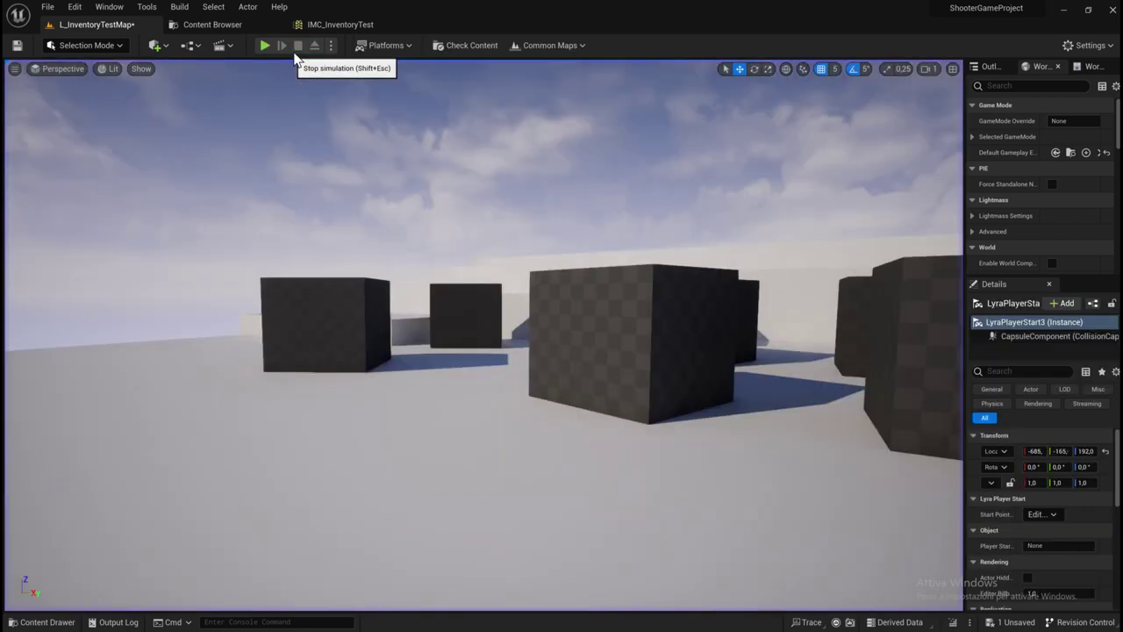
# Locate IA_Interact from the IMC_InventoryTest mapping and open the input action.
pyautogui.click(340, 24)
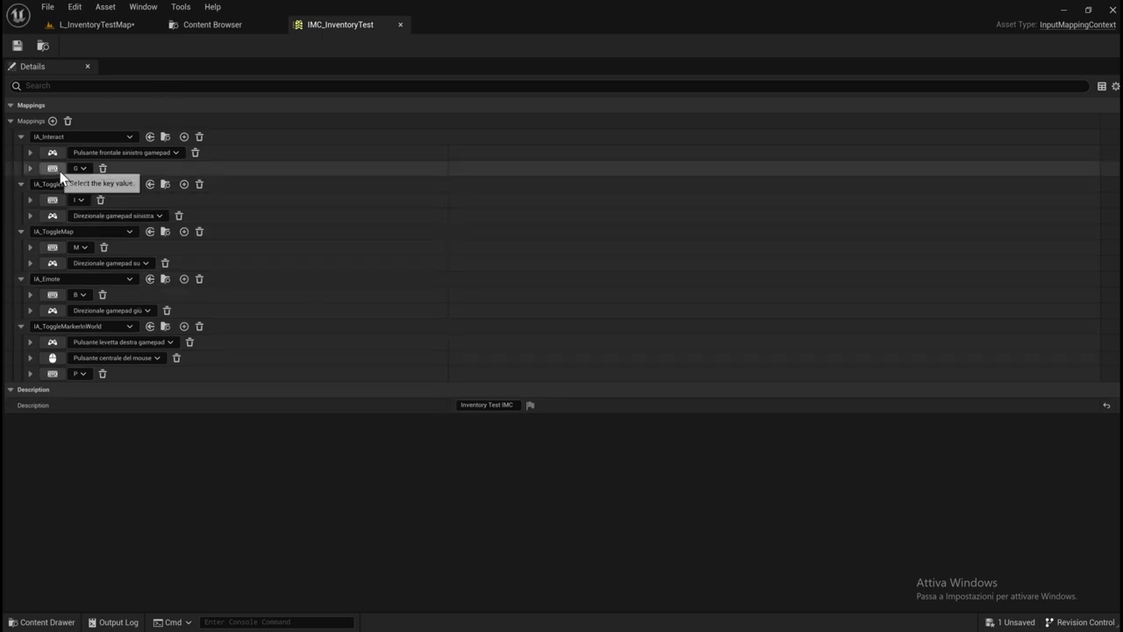
pyautogui.click(165, 138)
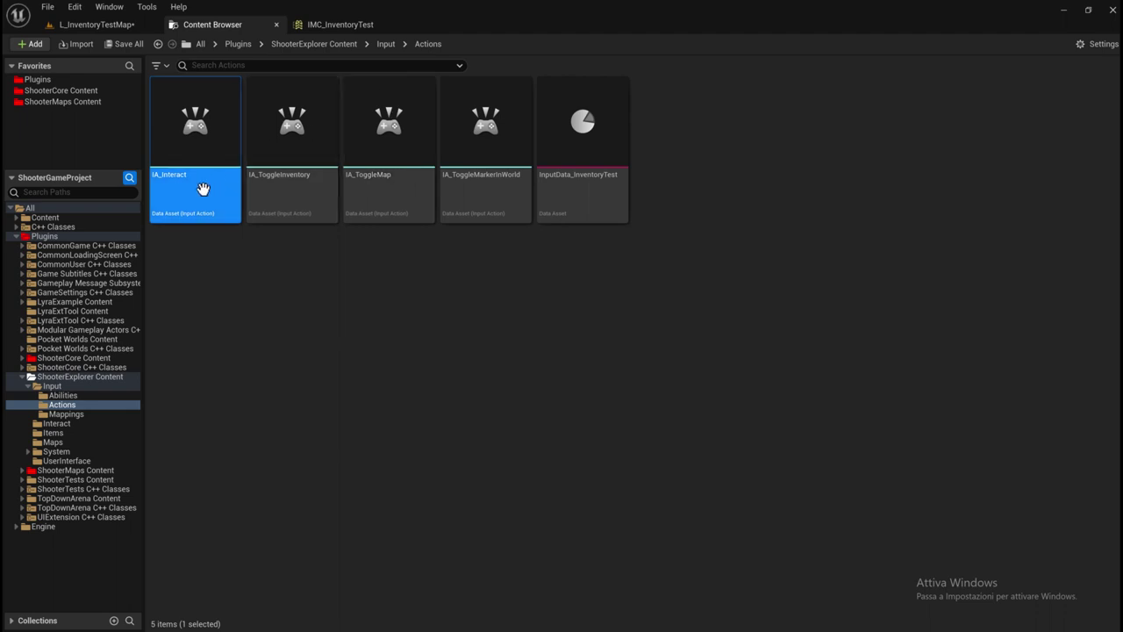
pyautogui.moveTo(203, 189)
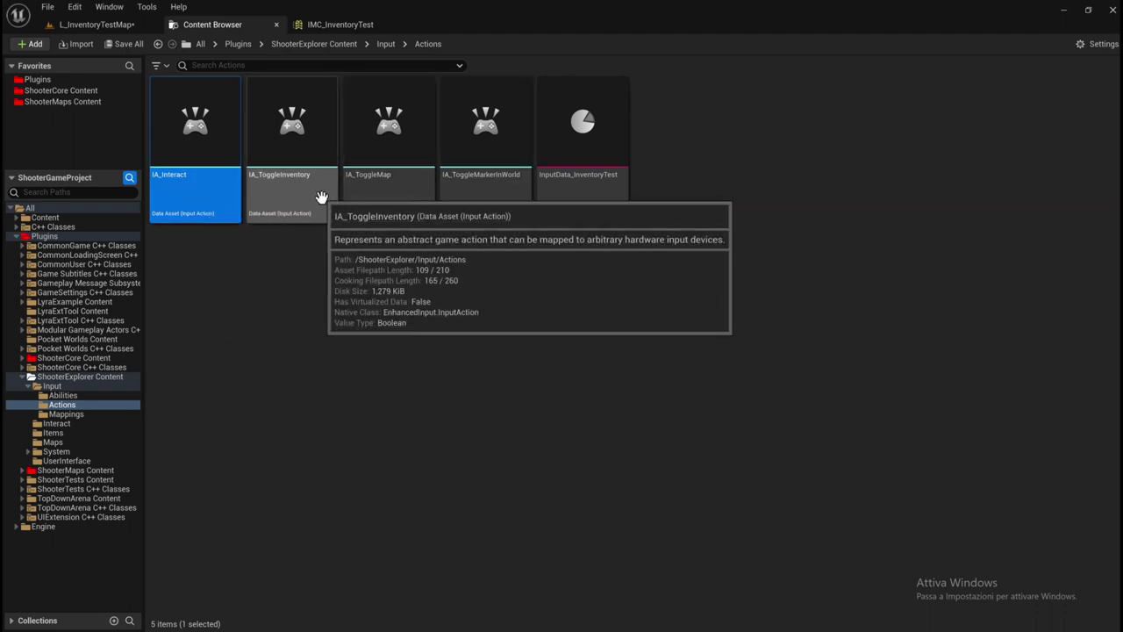
pyautogui.doubleClick(216, 214)
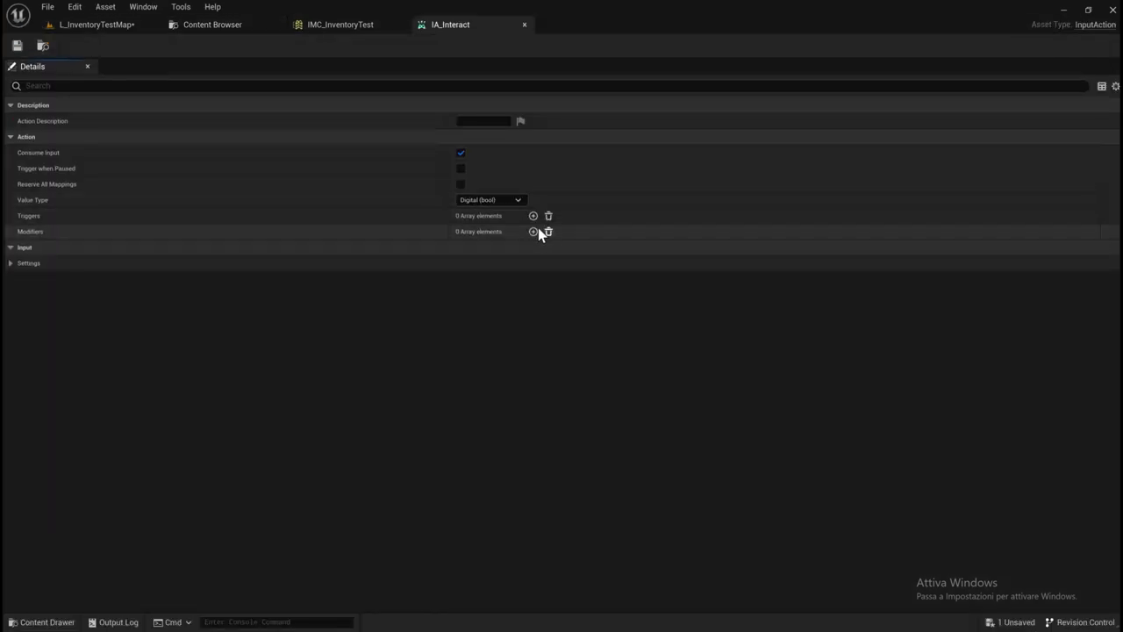
# Let IA_Interact trigger when paused and add a Pressed trigger at index 0.
pyautogui.click(460, 169)
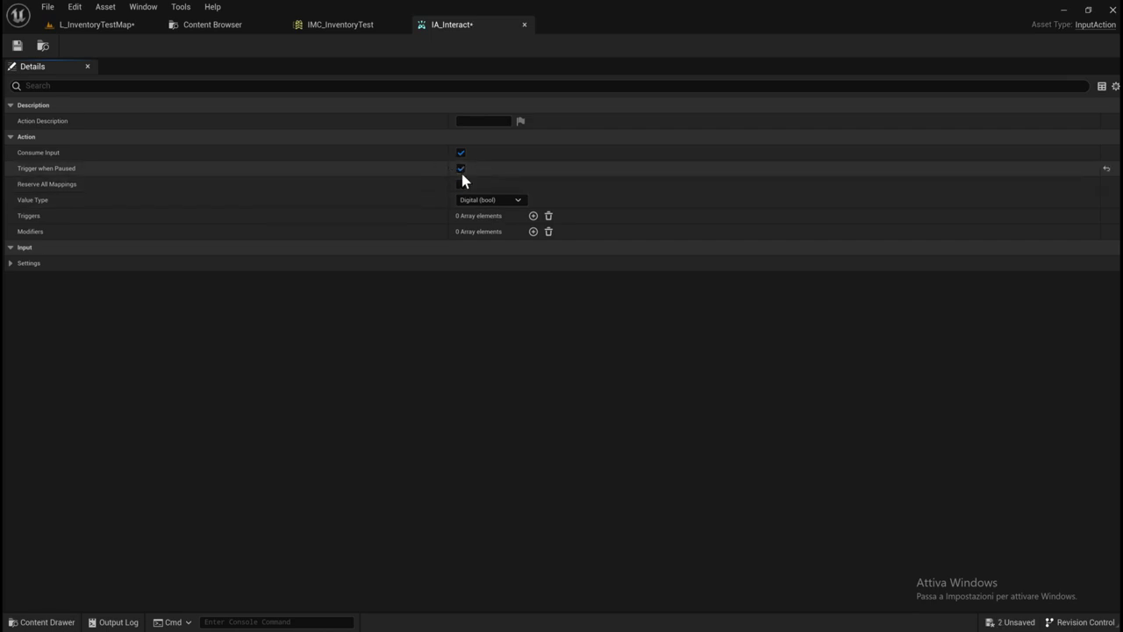
pyautogui.click(534, 216)
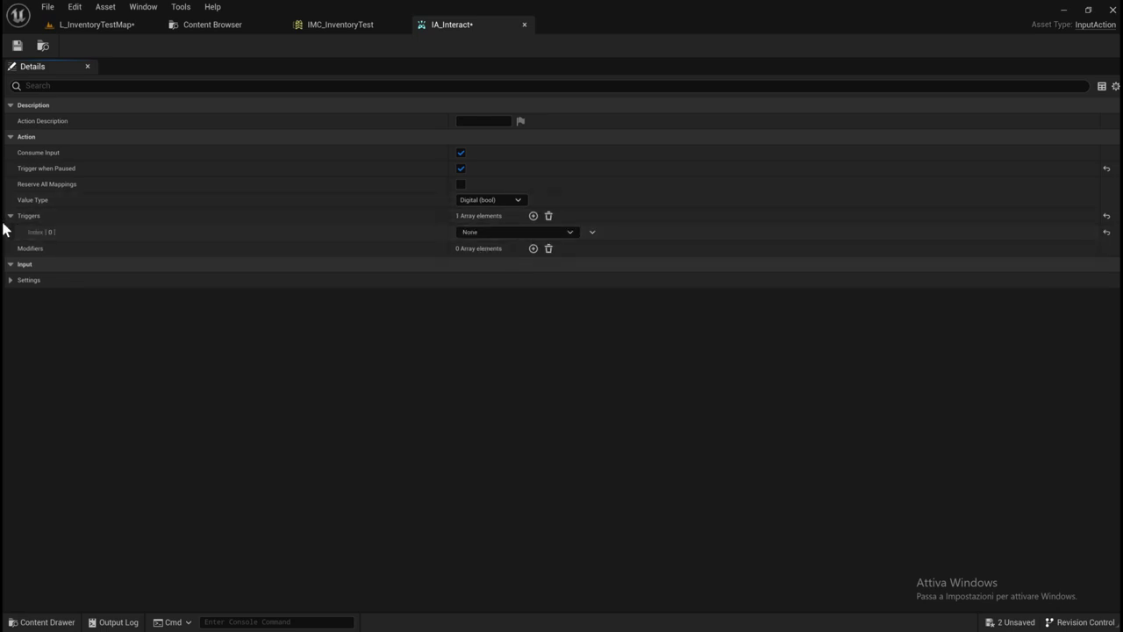
pyautogui.click(474, 232)
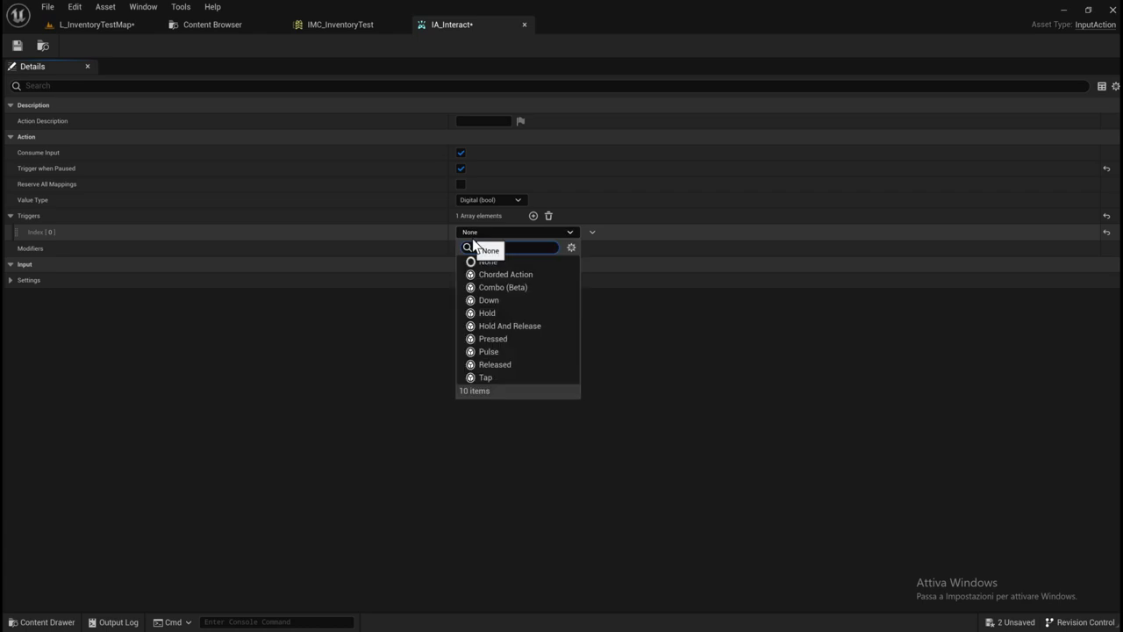
pyautogui.click(493, 339)
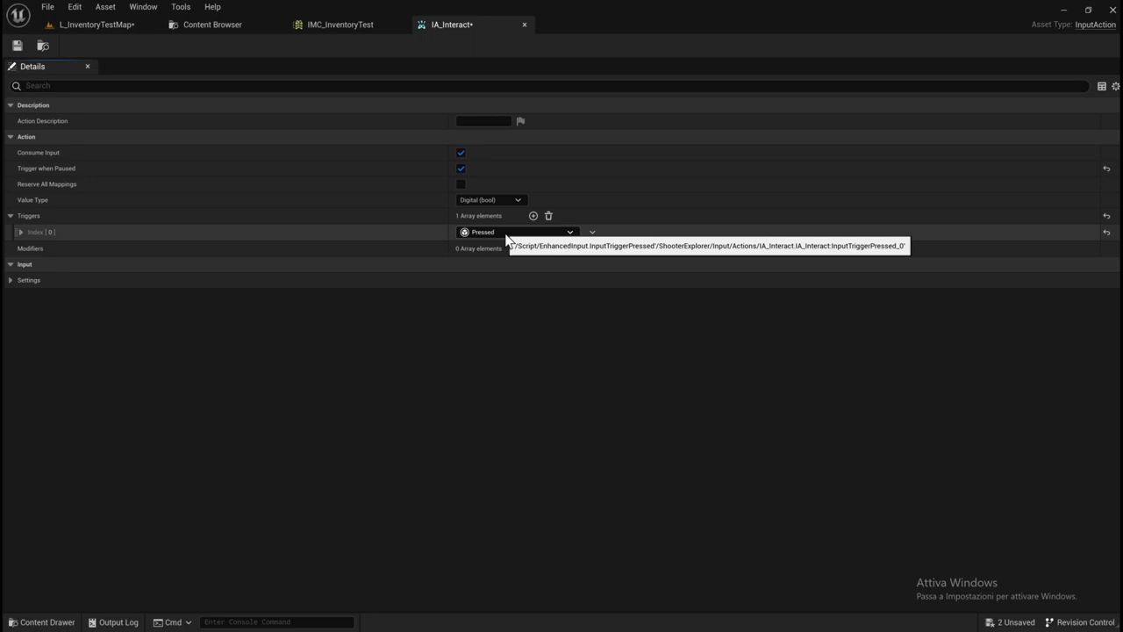
pyautogui.click(507, 235)
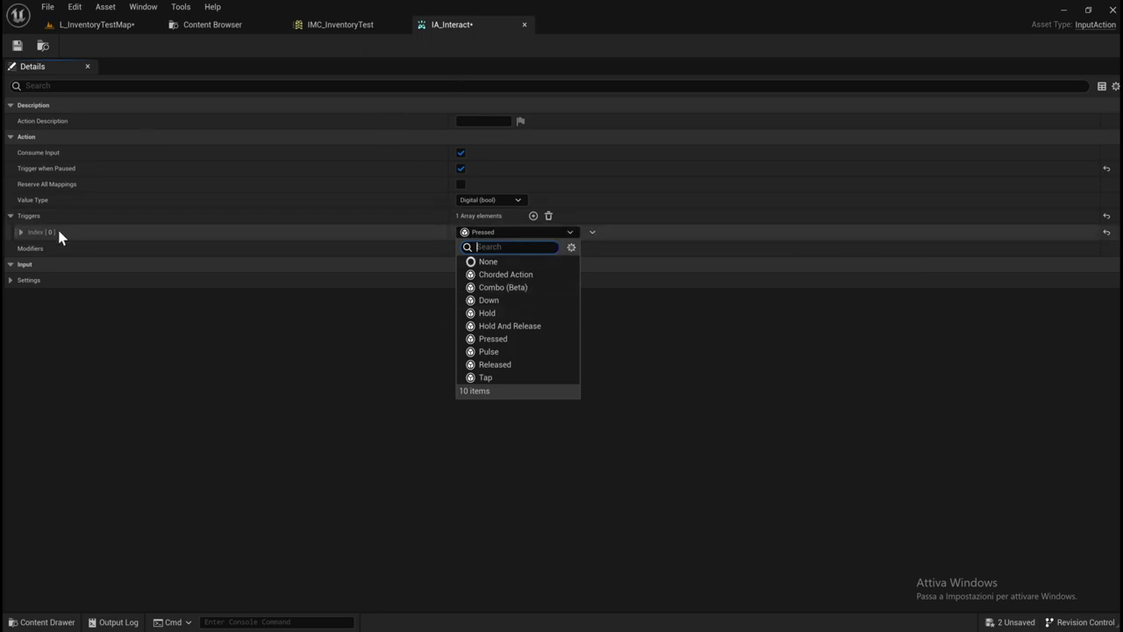
# Save IA_Interact, then close both the IA_Interact and IMC_InventoryTest editors.
pyautogui.click(16, 44)
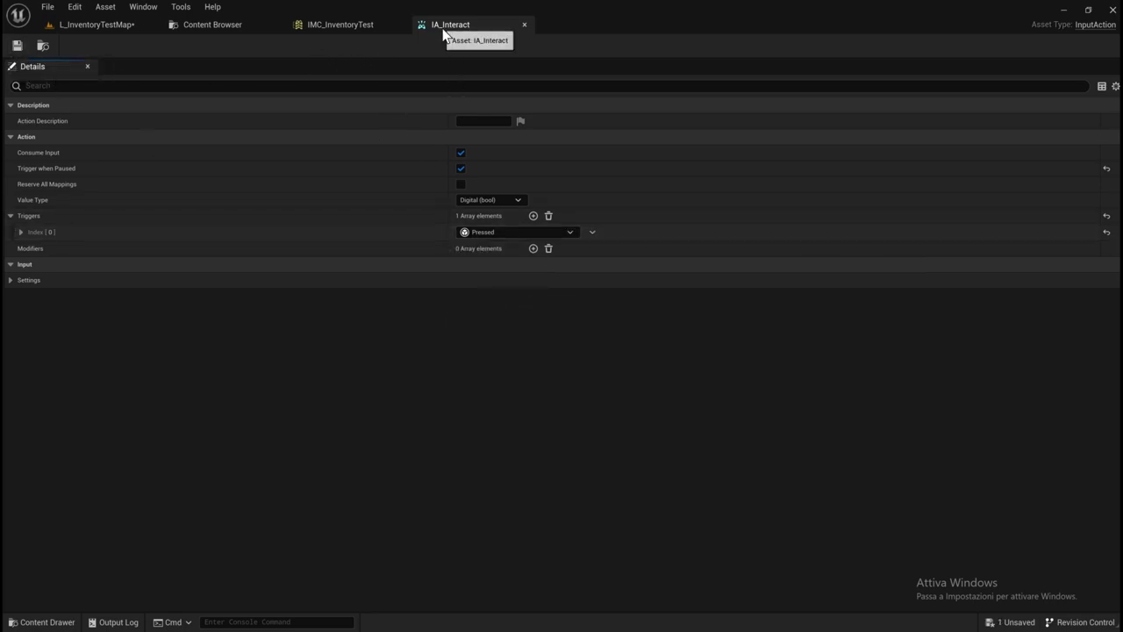
pyautogui.moveTo(452, 25); pyautogui.dragTo(324, 24)
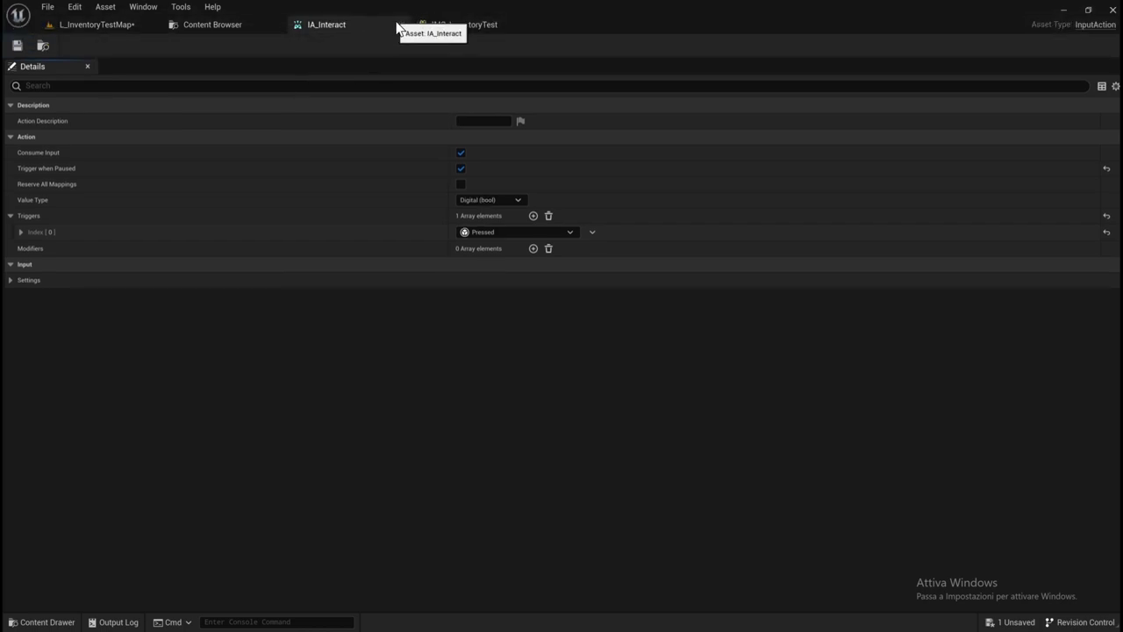
pyautogui.click(400, 25)
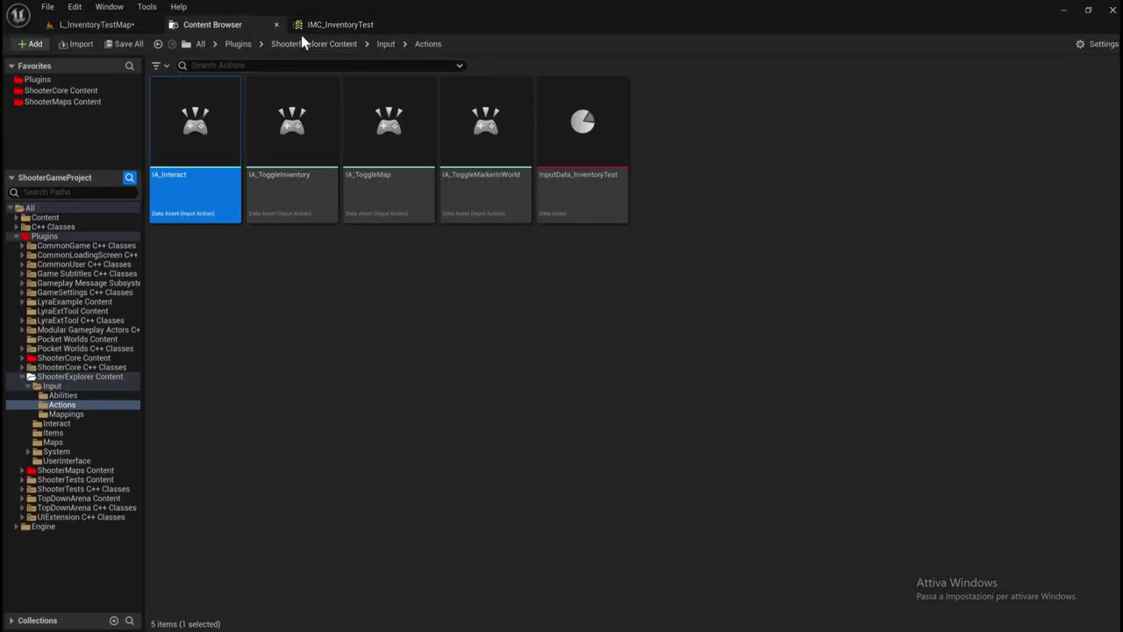
pyautogui.click(342, 24)
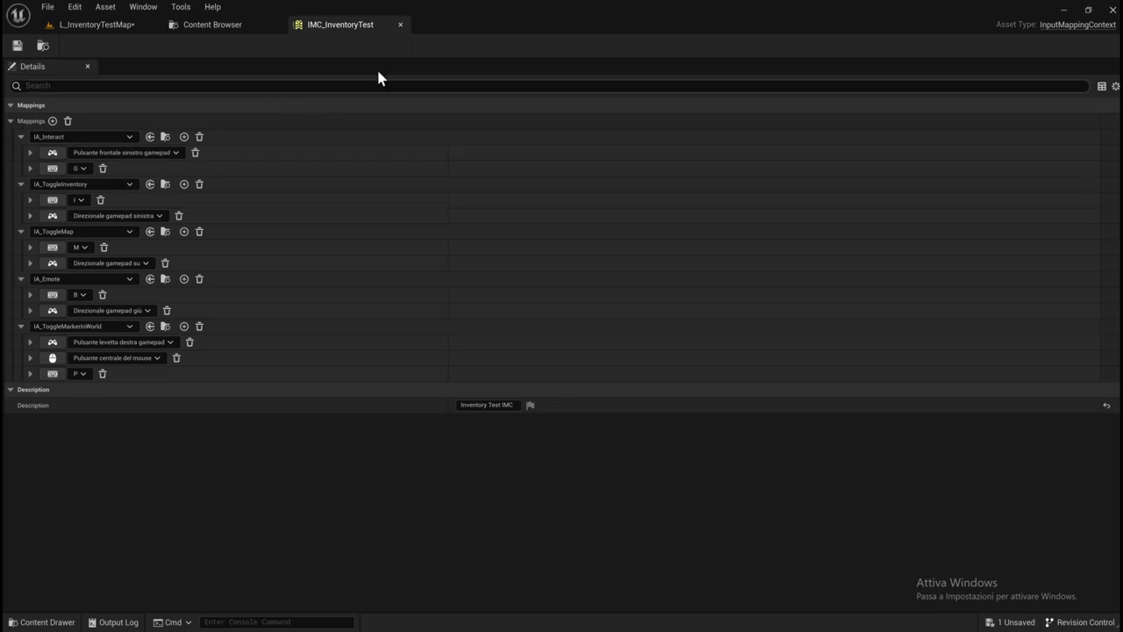
pyautogui.click(400, 27)
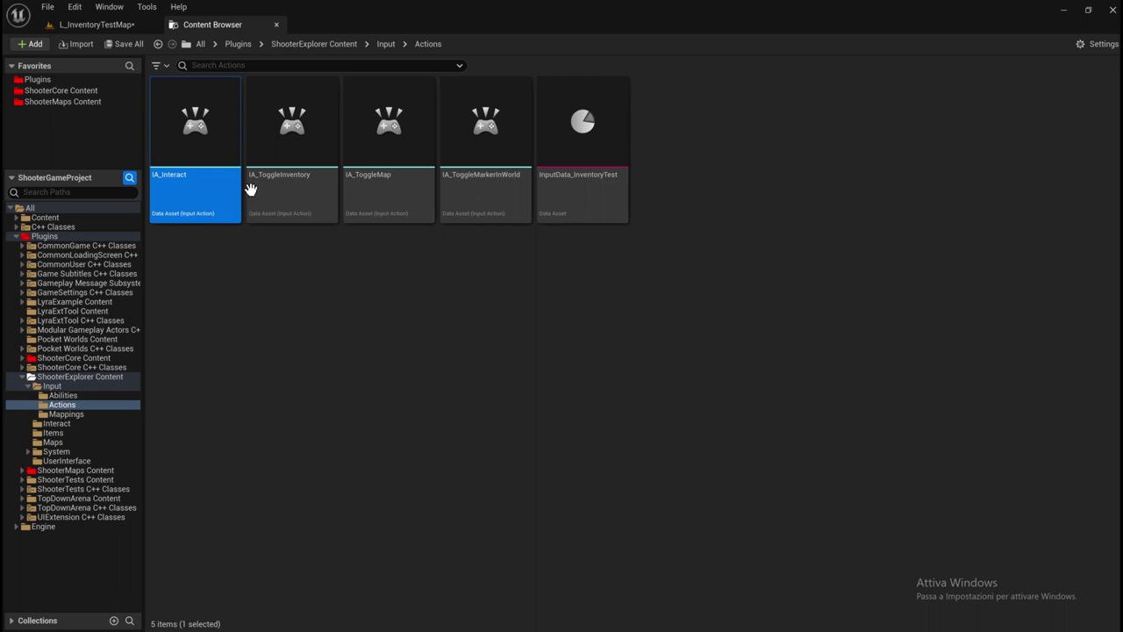
# Navigate to ShooterExplorer Content > UserInterface and select W_InteractionPrompt.
pyautogui.click(385, 43)
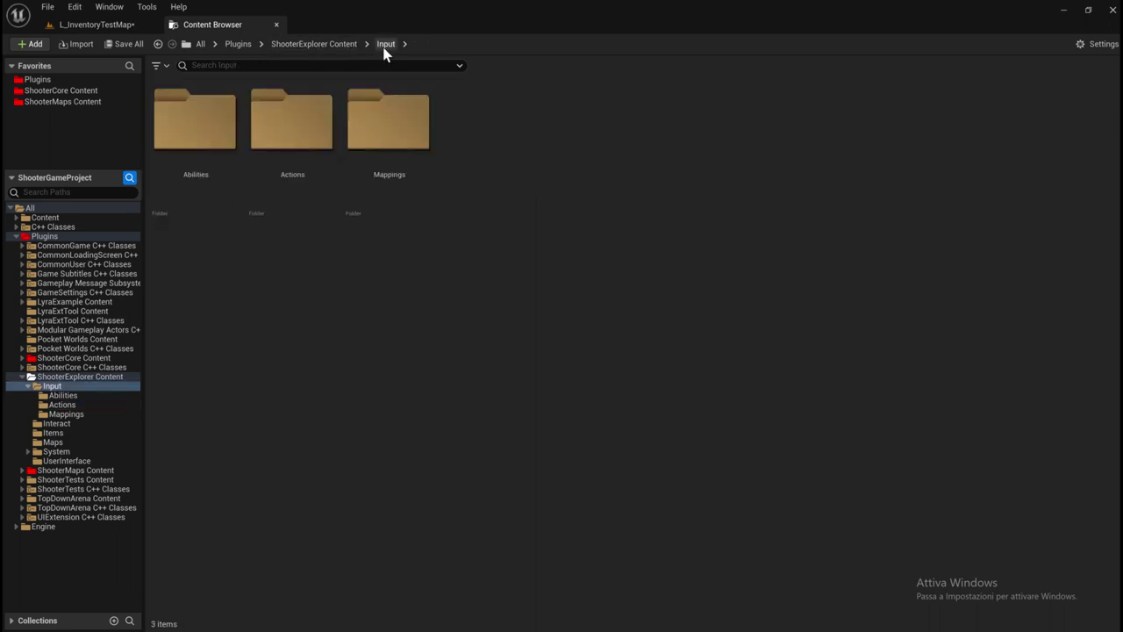
pyautogui.click(299, 44)
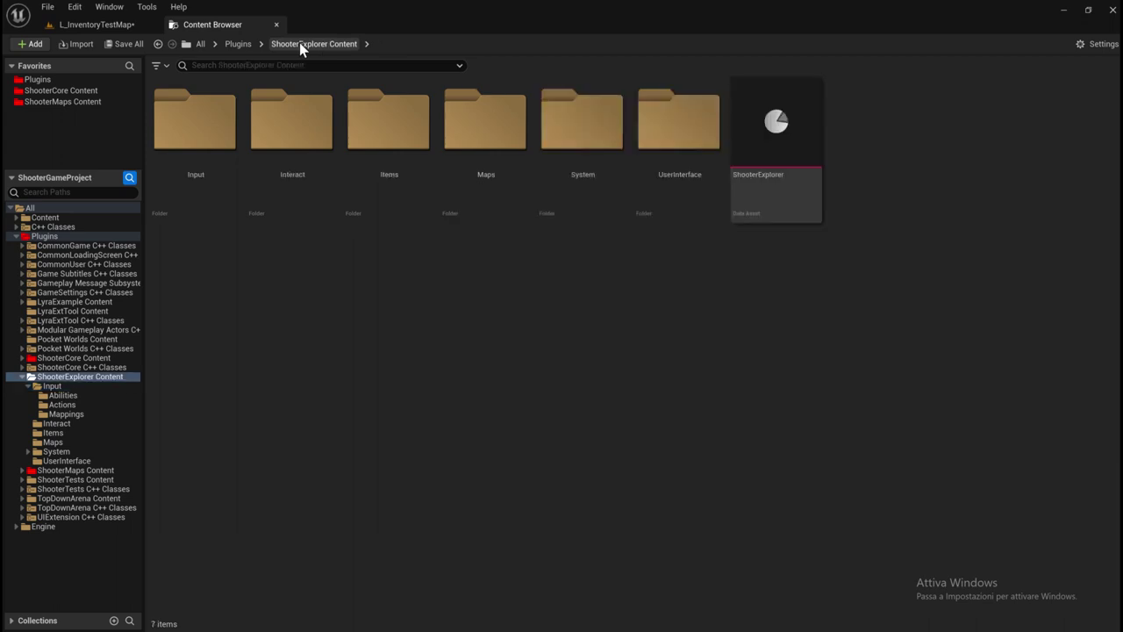
pyautogui.doubleClick(610, 207)
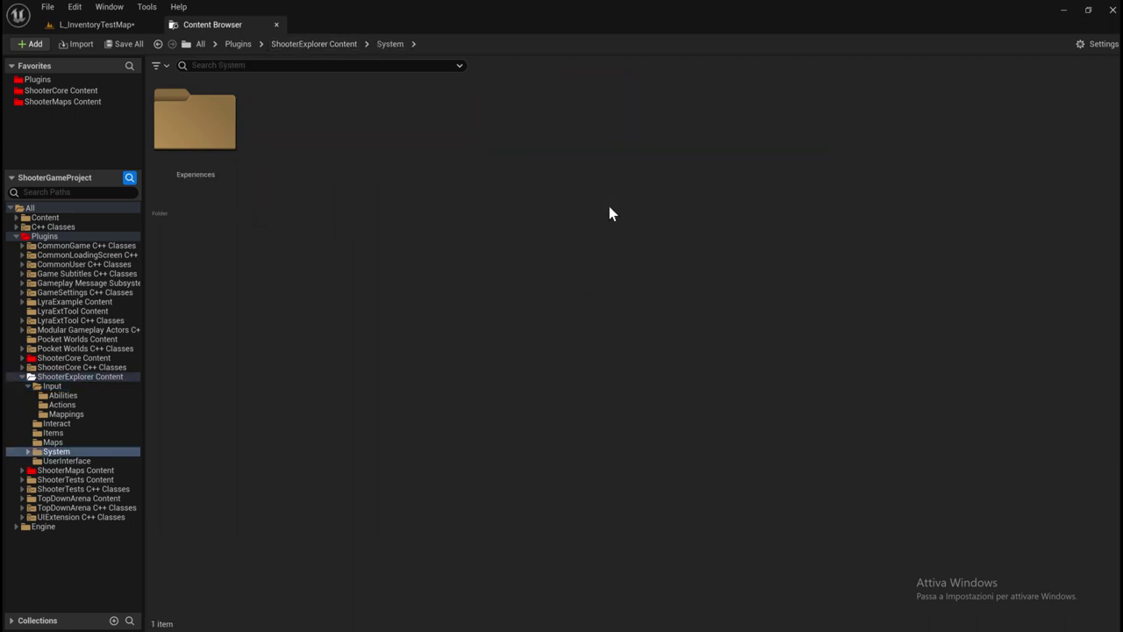
pyautogui.doubleClick(171, 143)
pyautogui.click(350, 48)
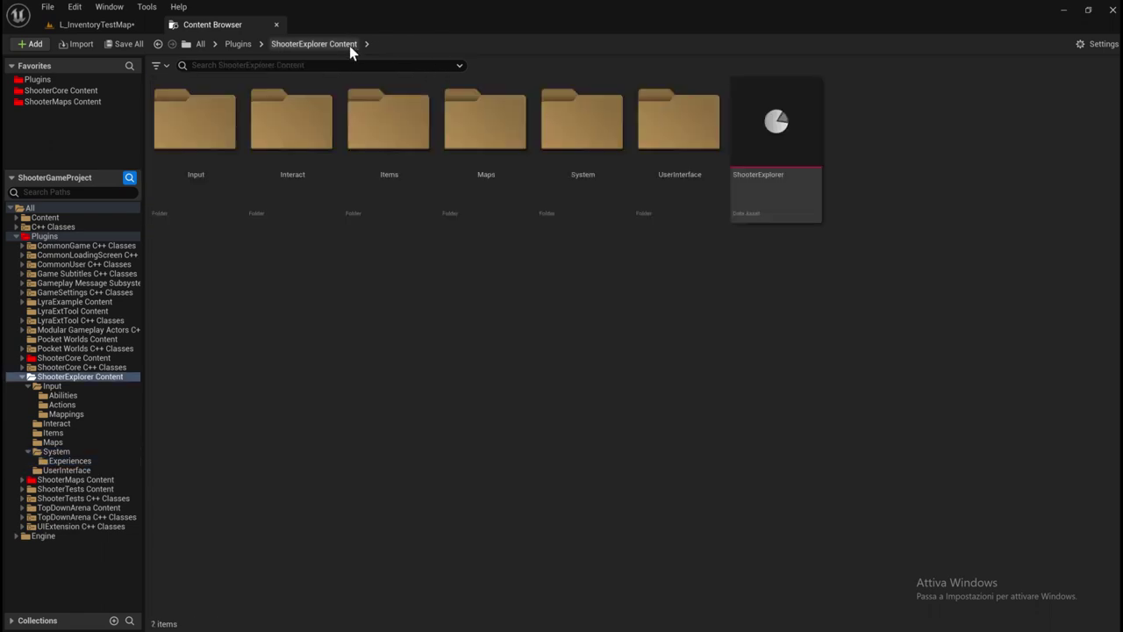
pyautogui.doubleClick(653, 191)
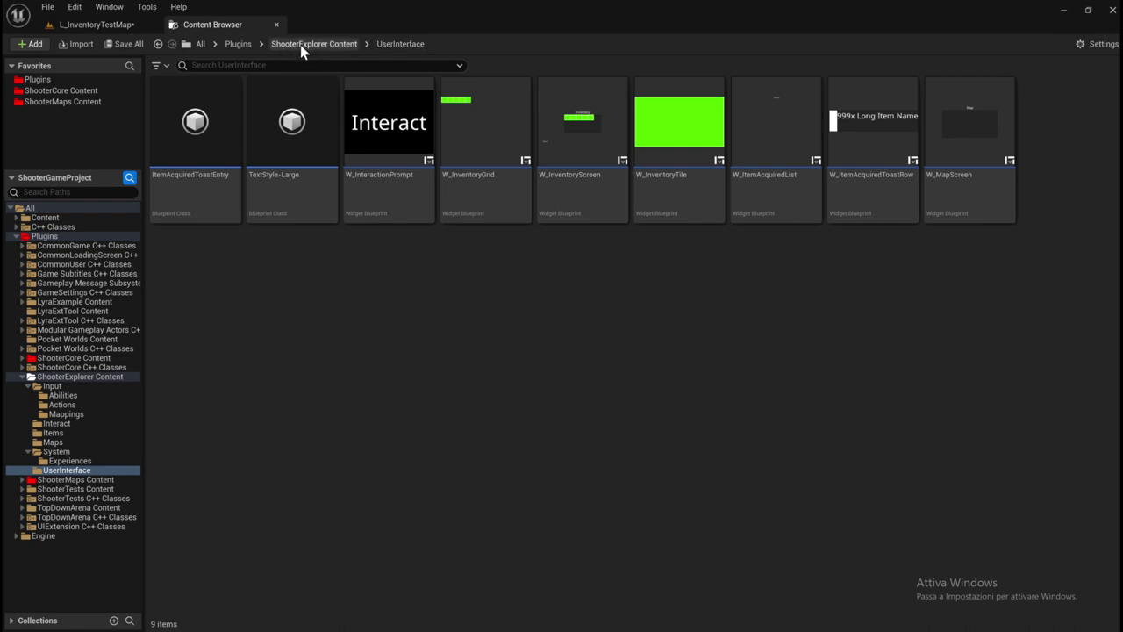
pyautogui.click(419, 217)
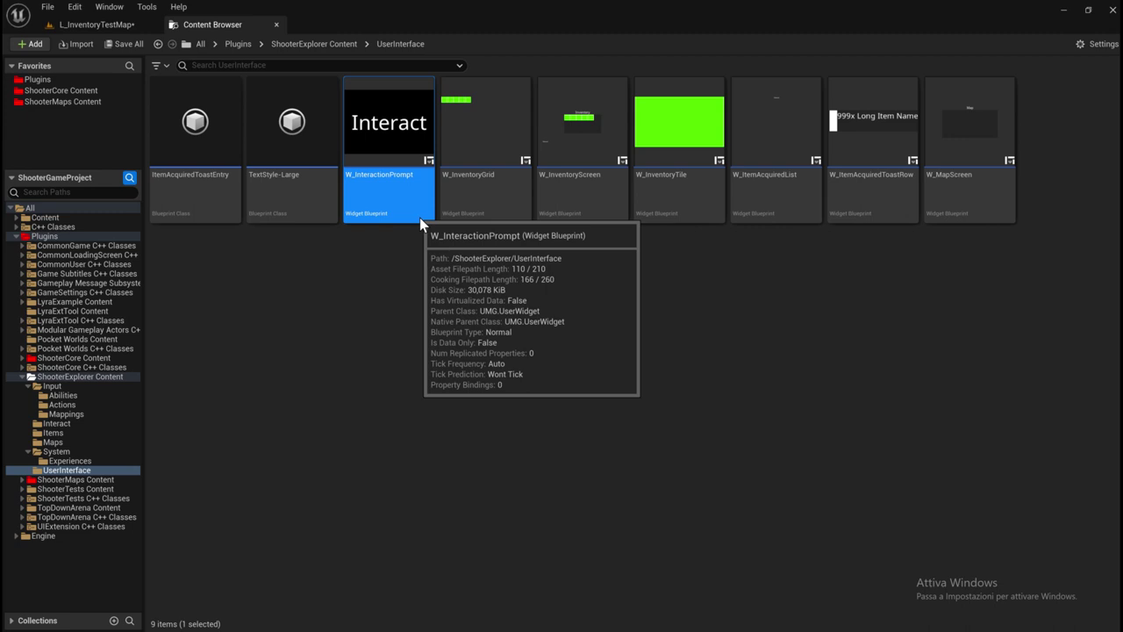
# Open W_InteractionPrompt docked in the main window and select its root widget.
pyautogui.doubleClick(420, 217)
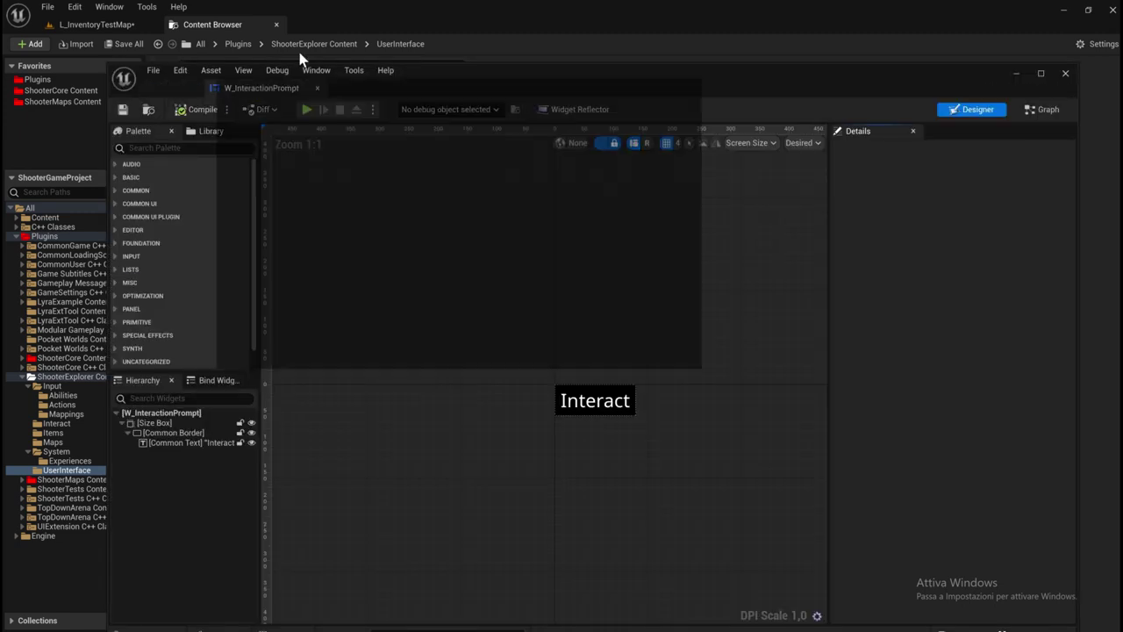
pyautogui.moveTo(175, 88); pyautogui.dragTo(343, 25)
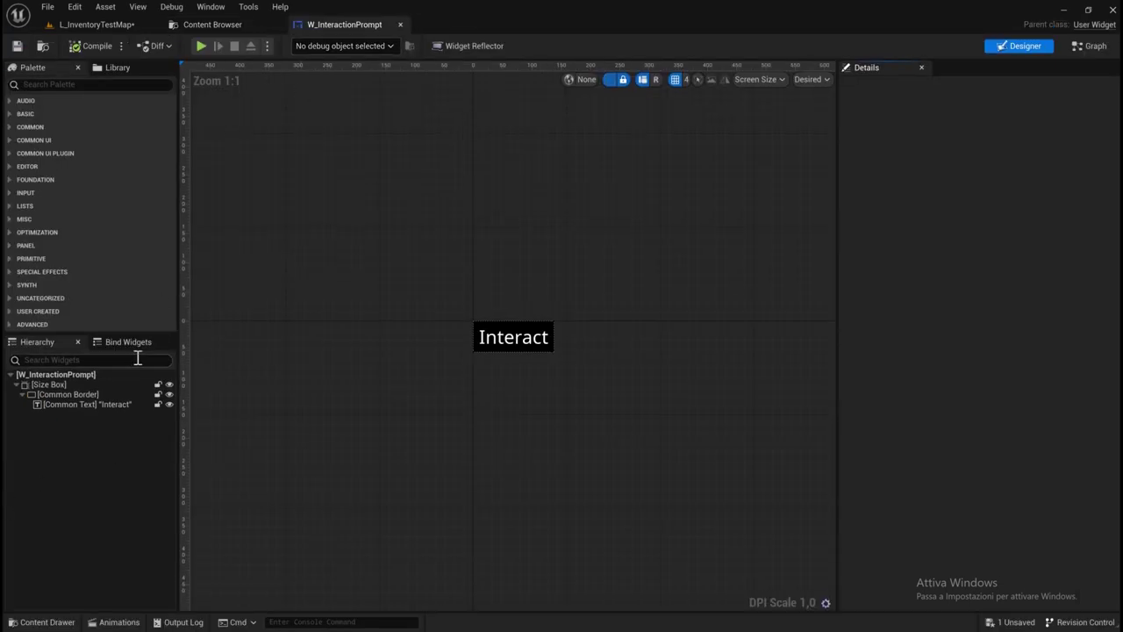
pyautogui.click(98, 376)
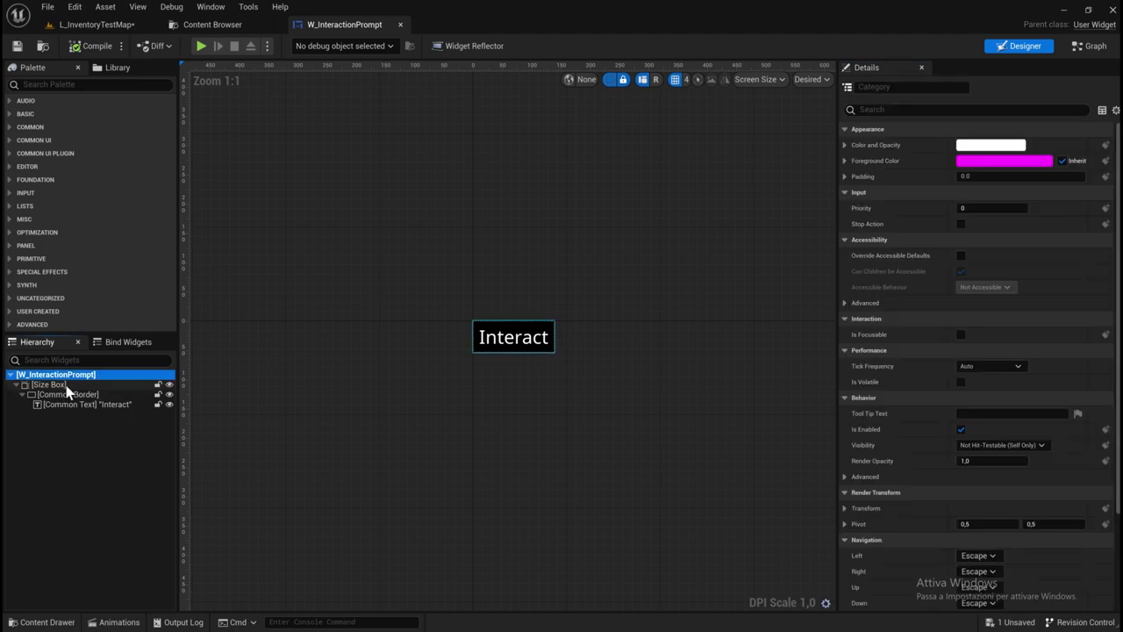
pyautogui.click(66, 387)
pyautogui.click(72, 375)
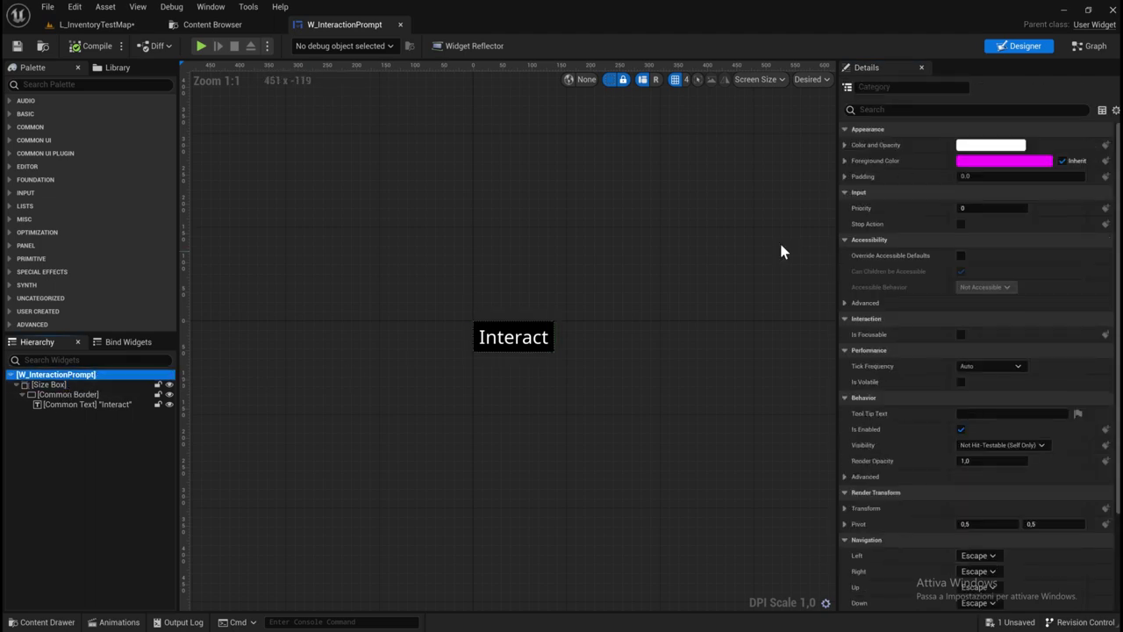
# Change the root widget's Foreground Color from magenta to white (FFFFFFFF) by zeroing saturation.
pyautogui.click(970, 163)
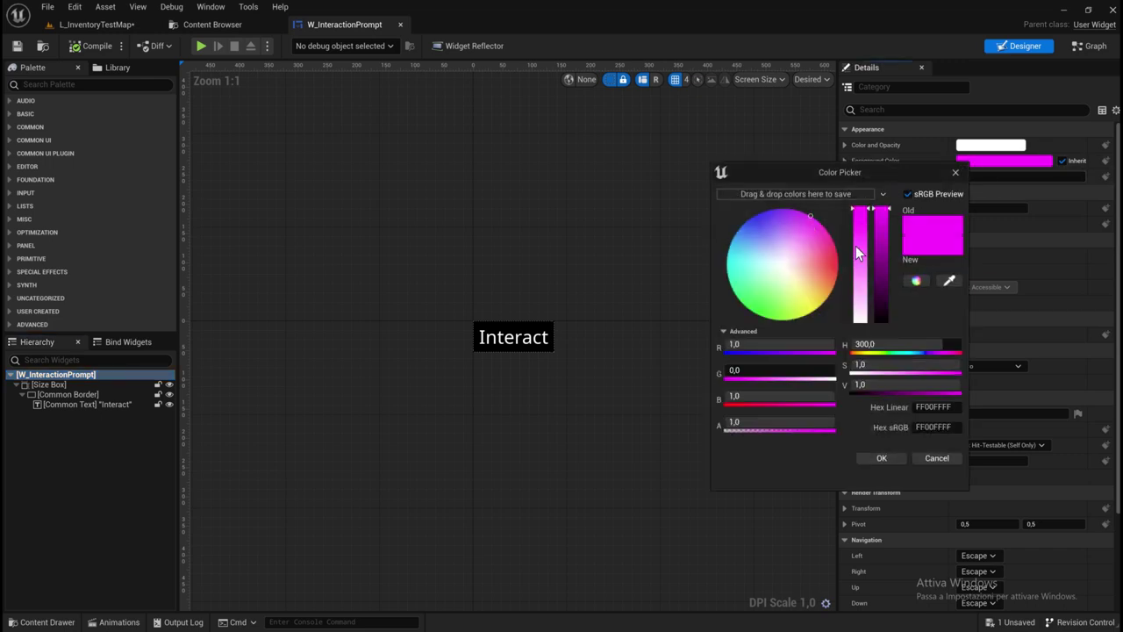
pyautogui.click(860, 320)
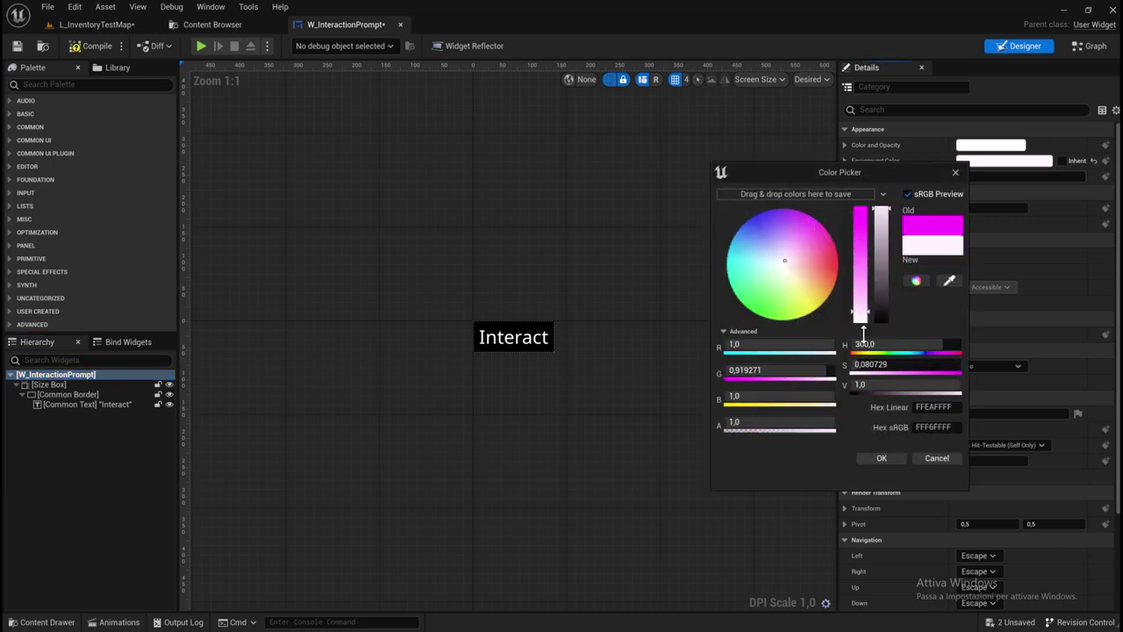
pyautogui.click(880, 458)
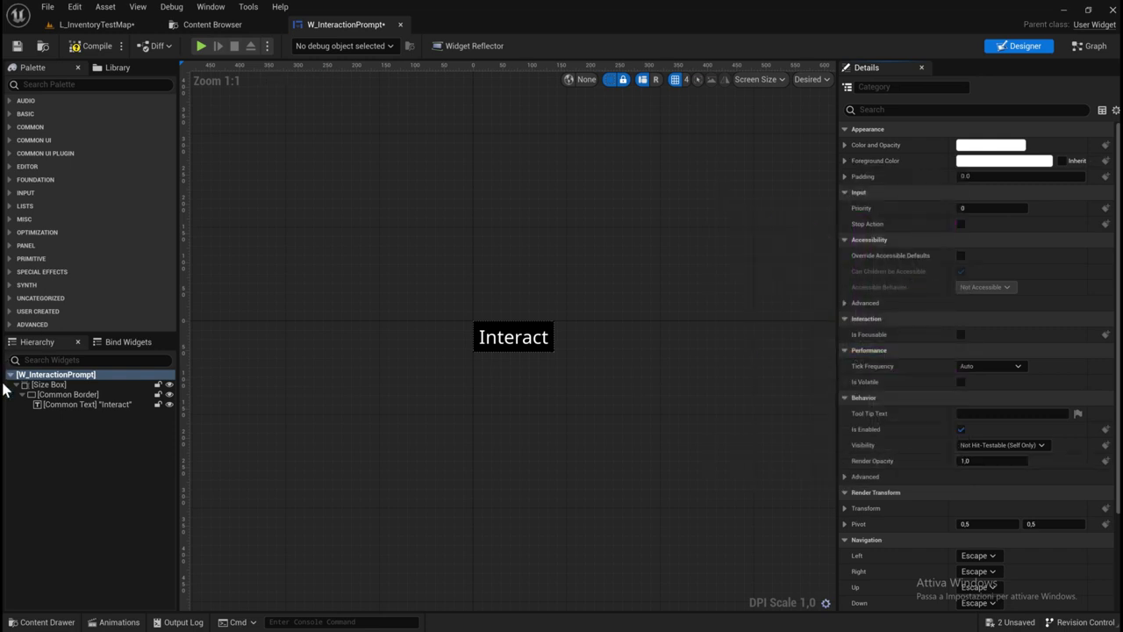
pyautogui.scroll(-2, 891, 279)
pyautogui.scroll(2, 892, 280)
# Select the Common Border and open its Brush Draw As dropdown, currently set to Image.
pyautogui.click(50, 386)
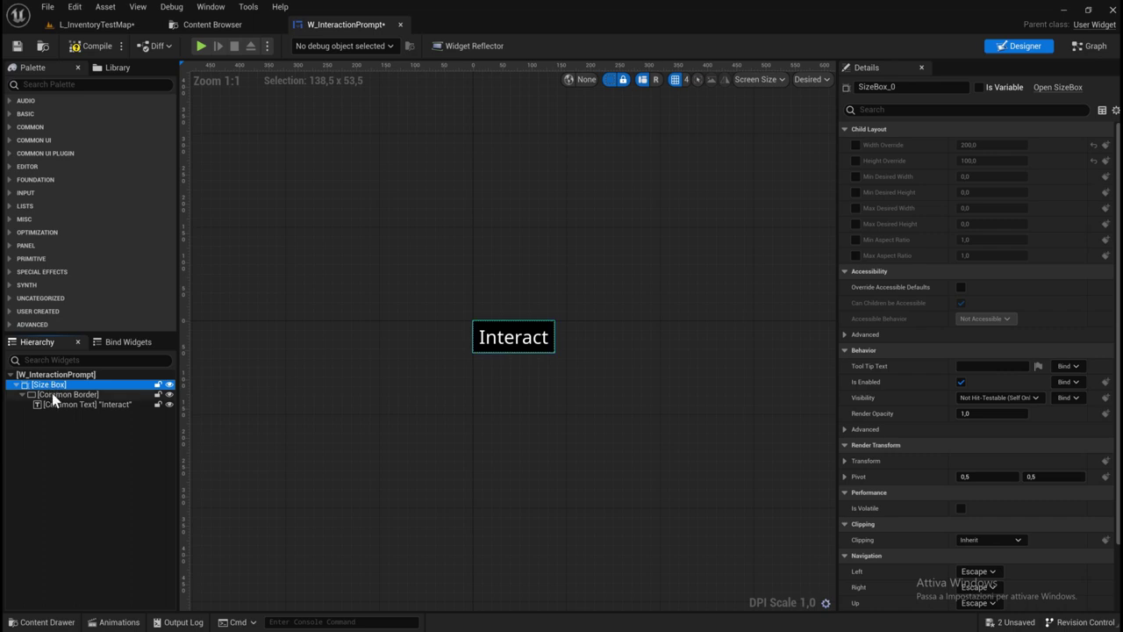
pyautogui.click(53, 397)
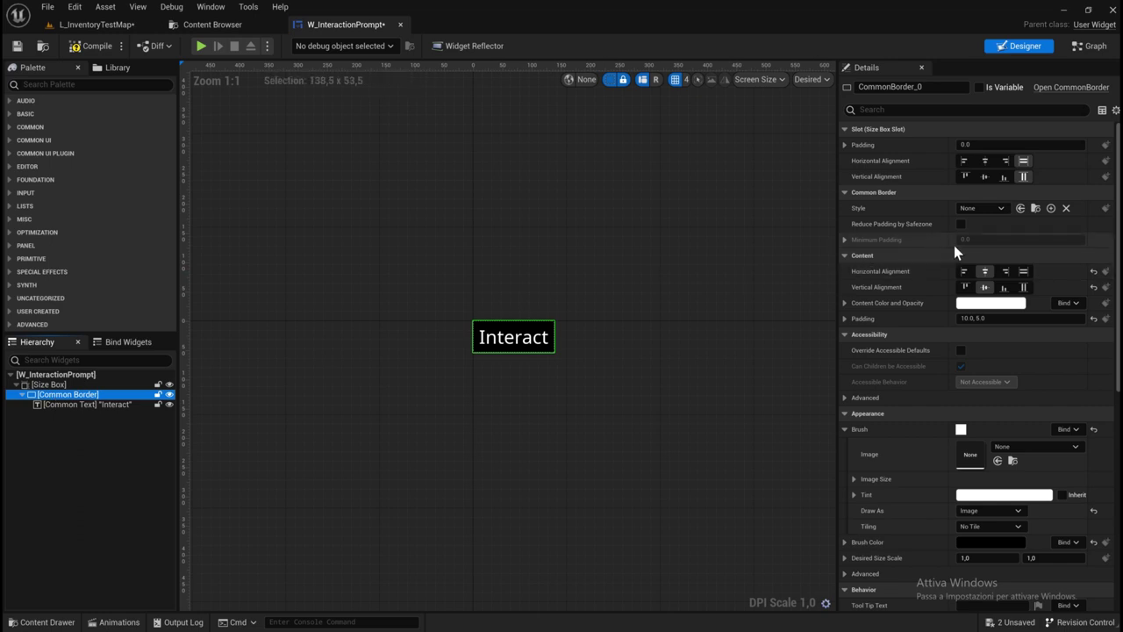
pyautogui.scroll(-1, 964, 265)
pyautogui.scroll(-2, 963, 265)
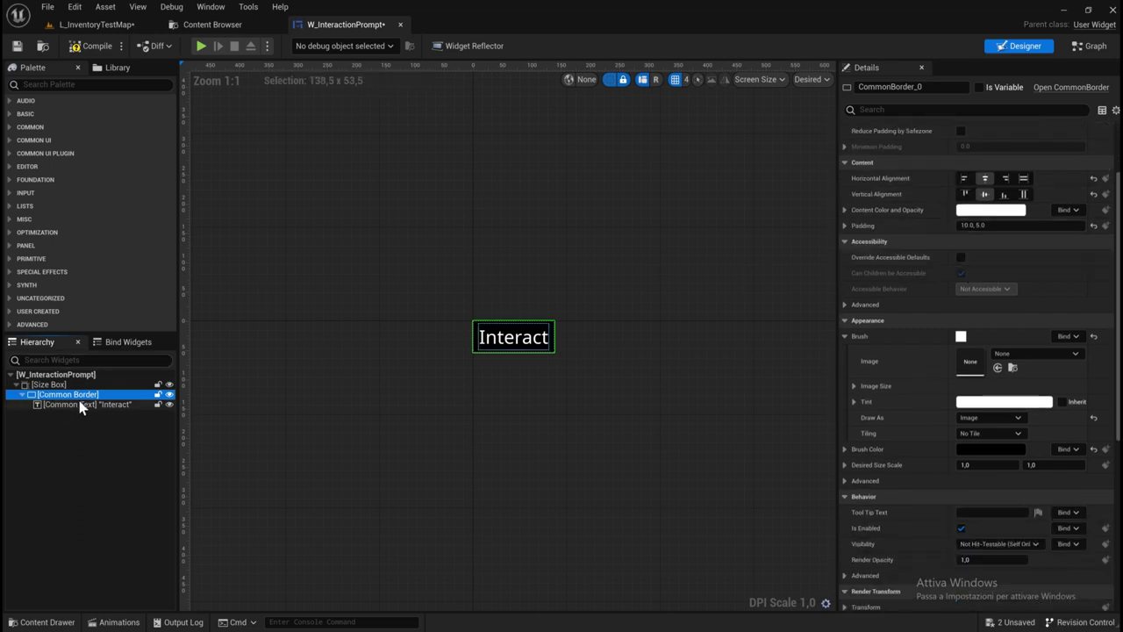
pyautogui.scroll(-2, 936, 286)
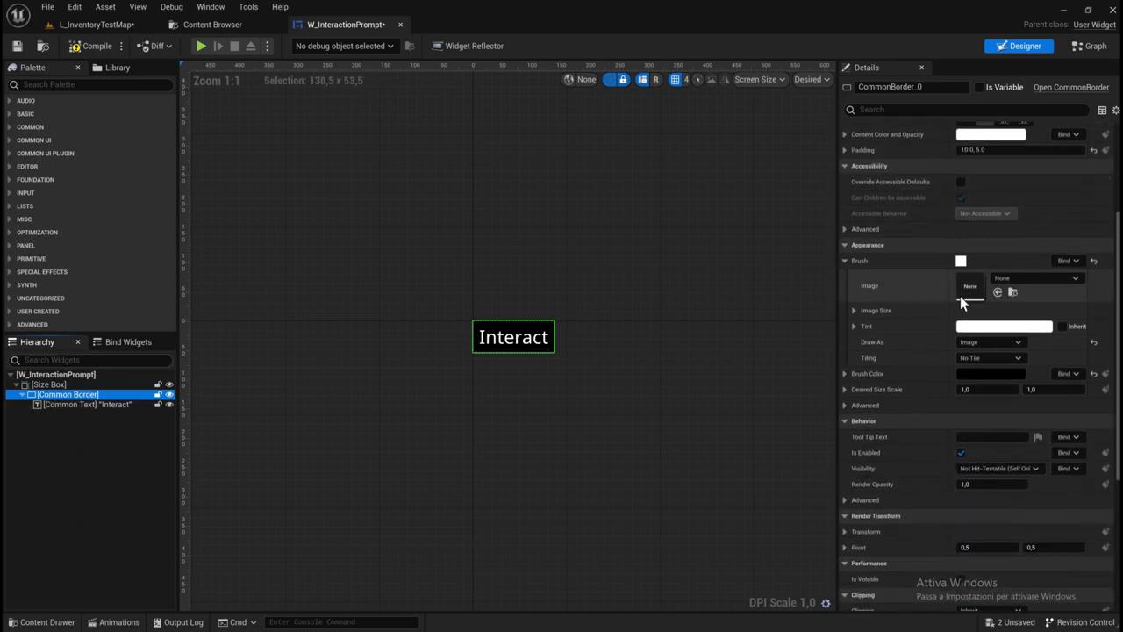
pyautogui.click(1018, 343)
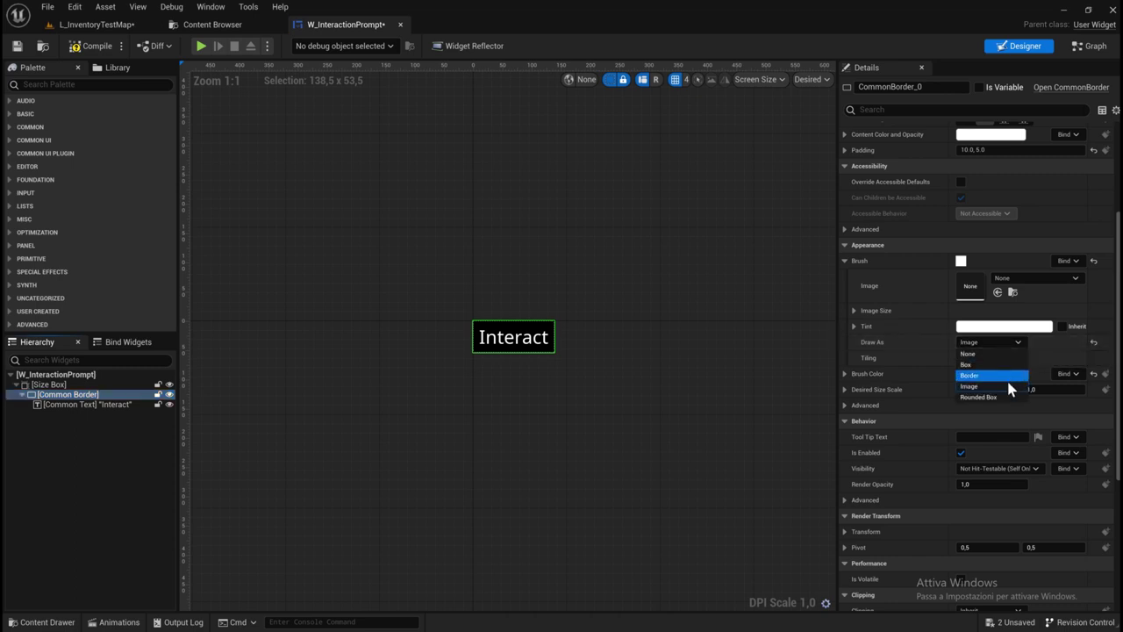
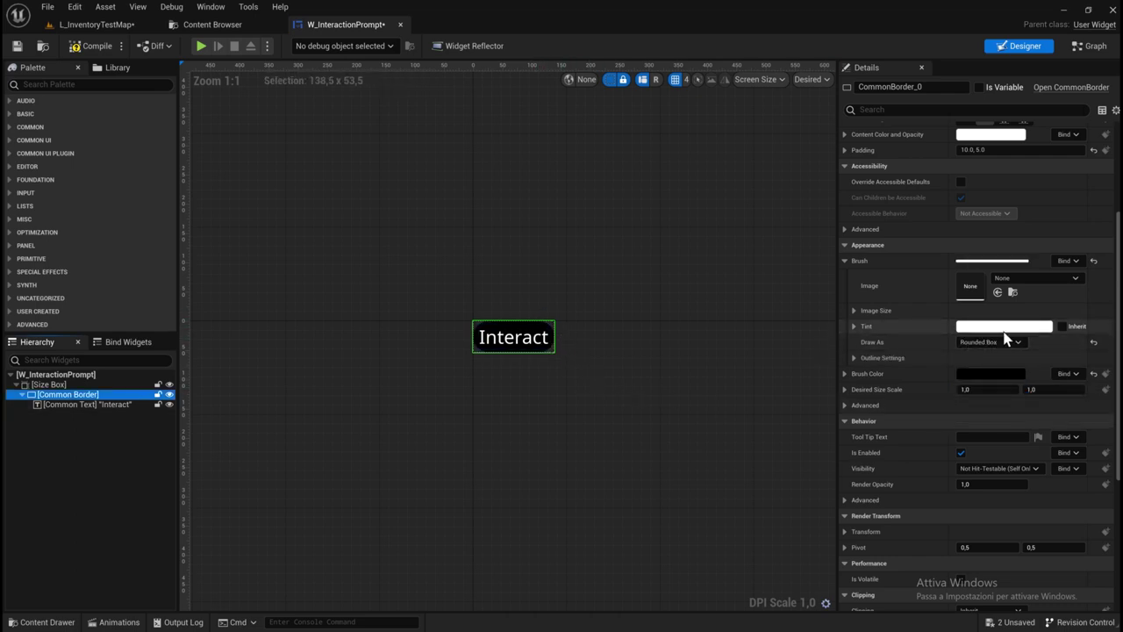
# Set the Common Border's brush color to full-brightness cyan (hex 00FFE9FF).
pyautogui.click(983, 372)
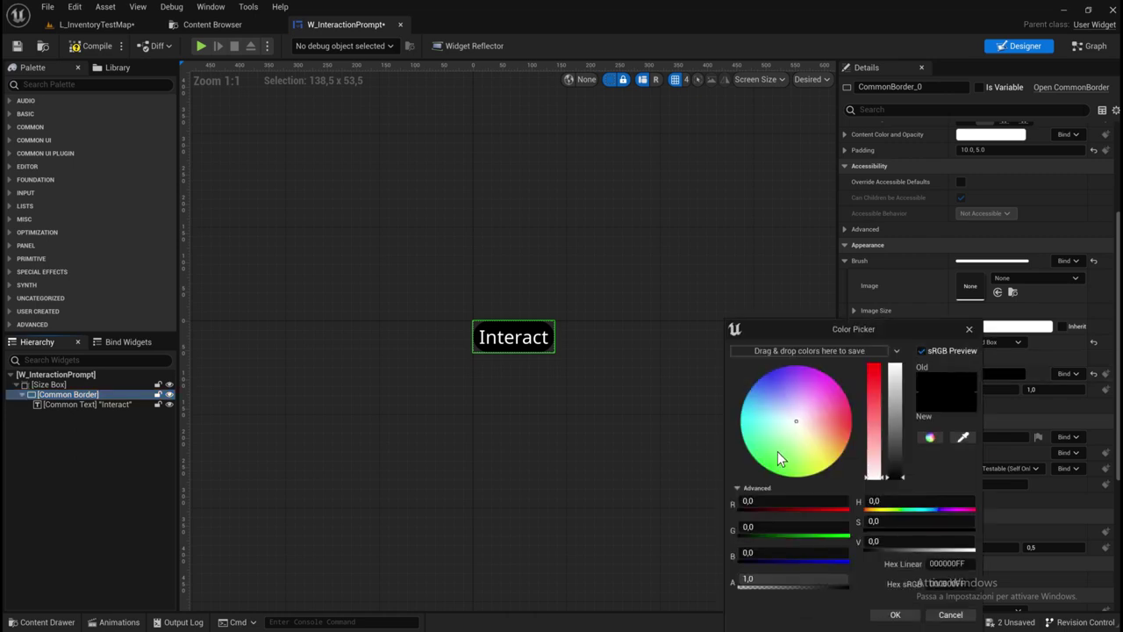
pyautogui.moveTo(772, 431); pyautogui.dragTo(682, 432)
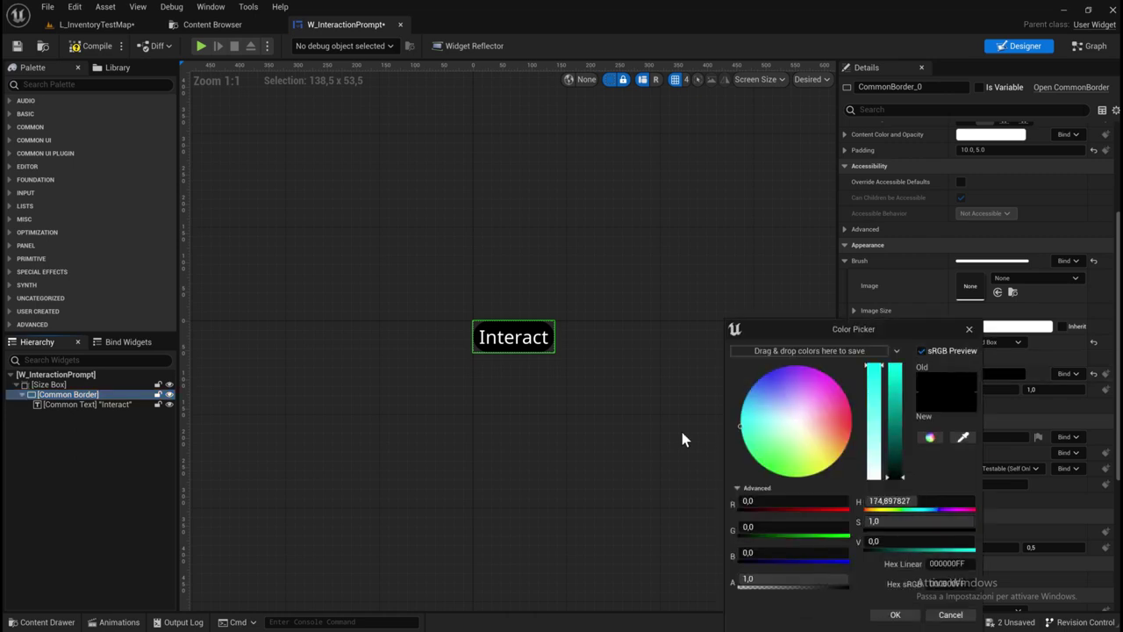
pyautogui.moveTo(902, 448); pyautogui.dragTo(909, 250)
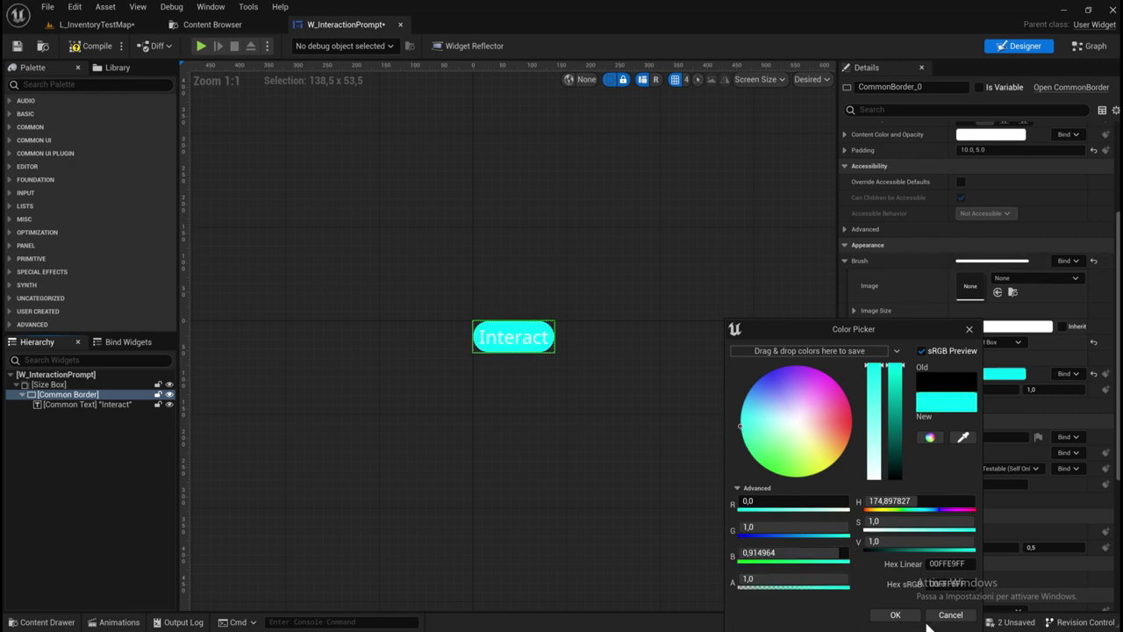
pyautogui.click(896, 614)
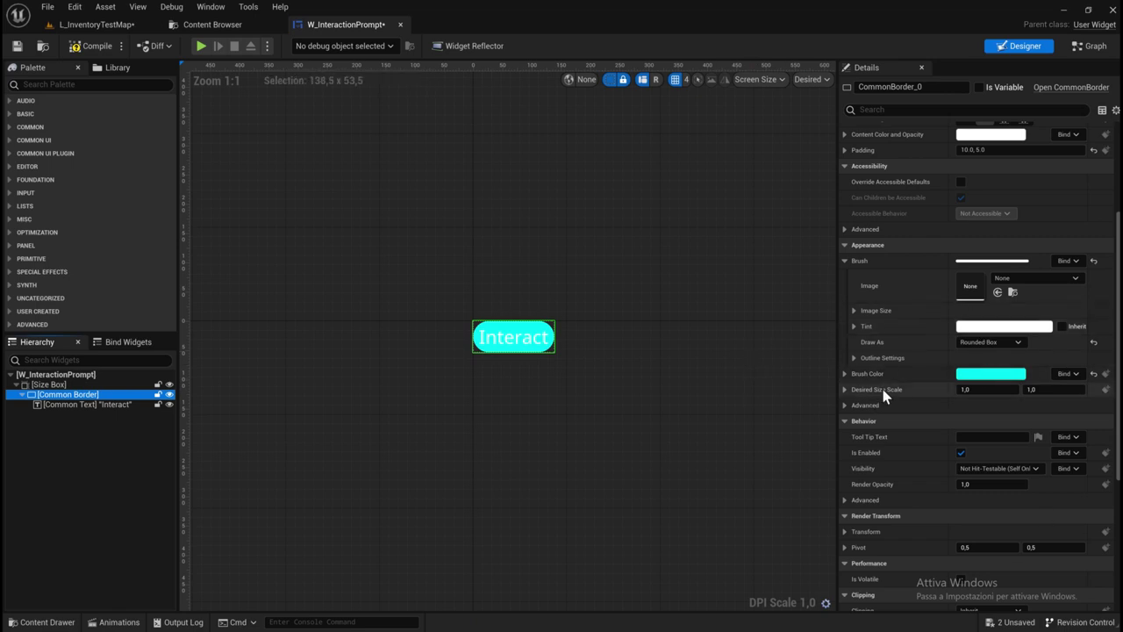
pyautogui.scroll(-1, 979, 301)
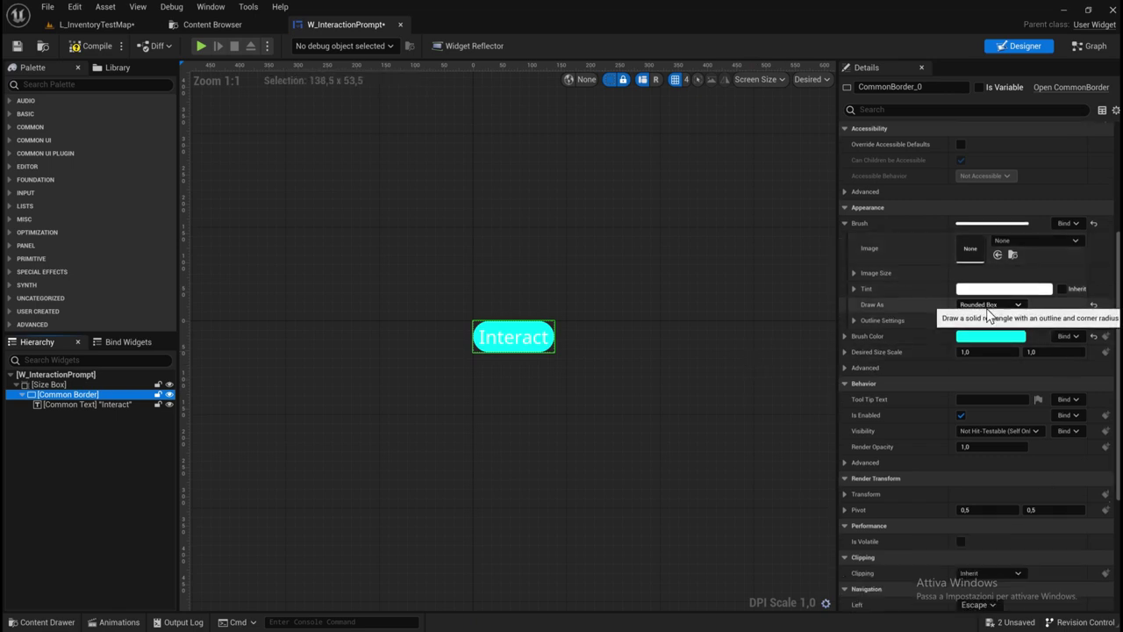
# Clear the Interact text's preset style to None and set its font family to Orbitron.
pyautogui.click(89, 406)
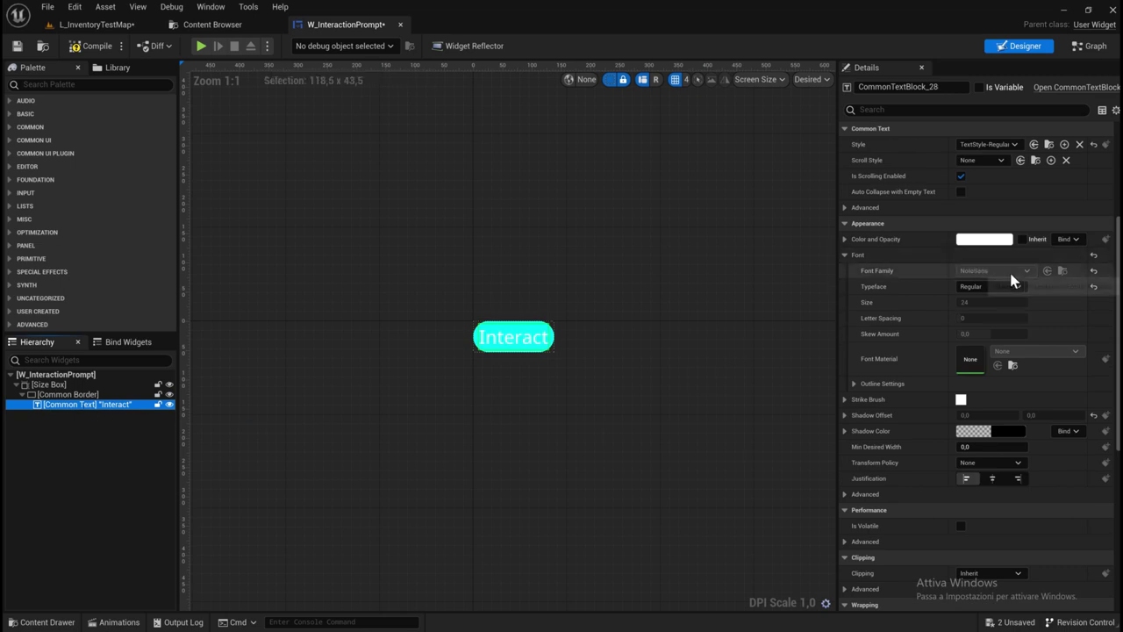
pyautogui.click(999, 146)
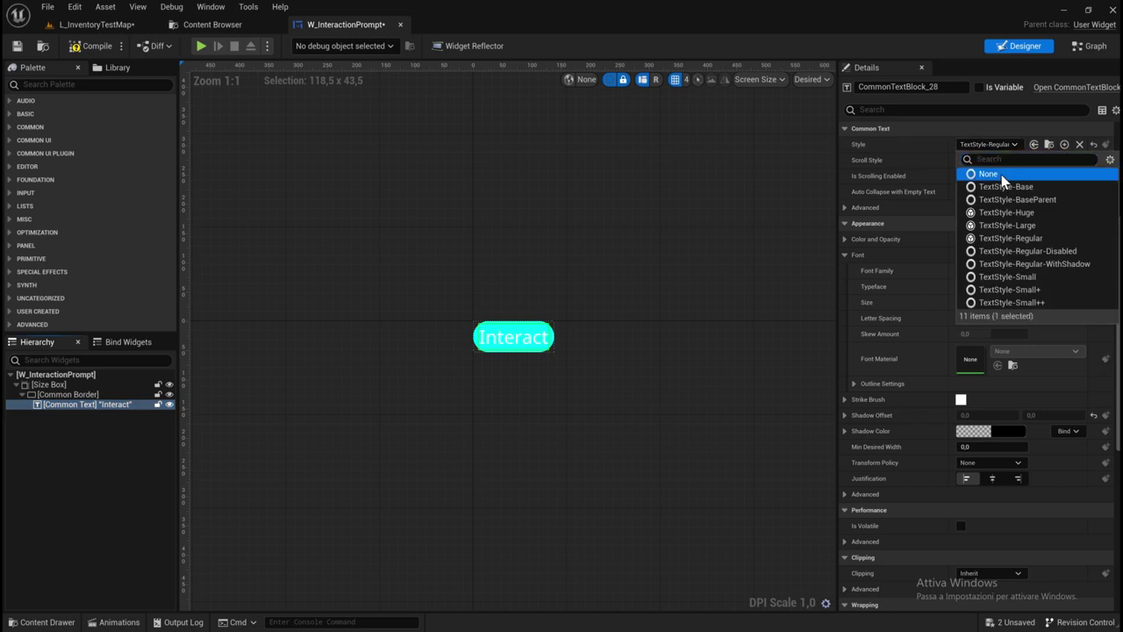
pyautogui.click(970, 170)
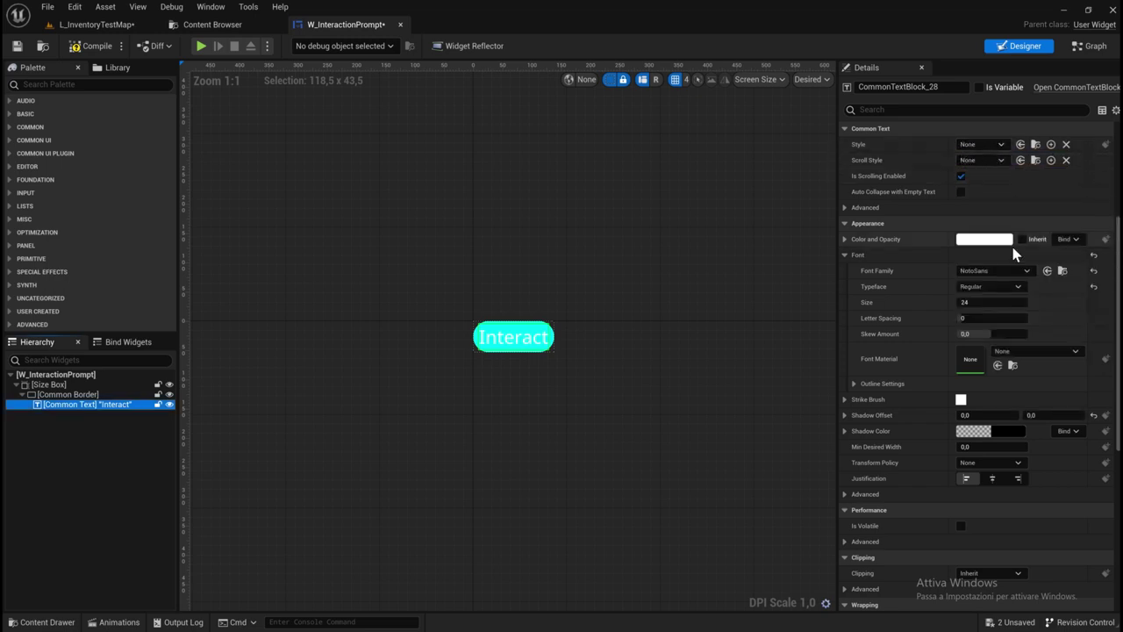
pyautogui.click(1005, 278)
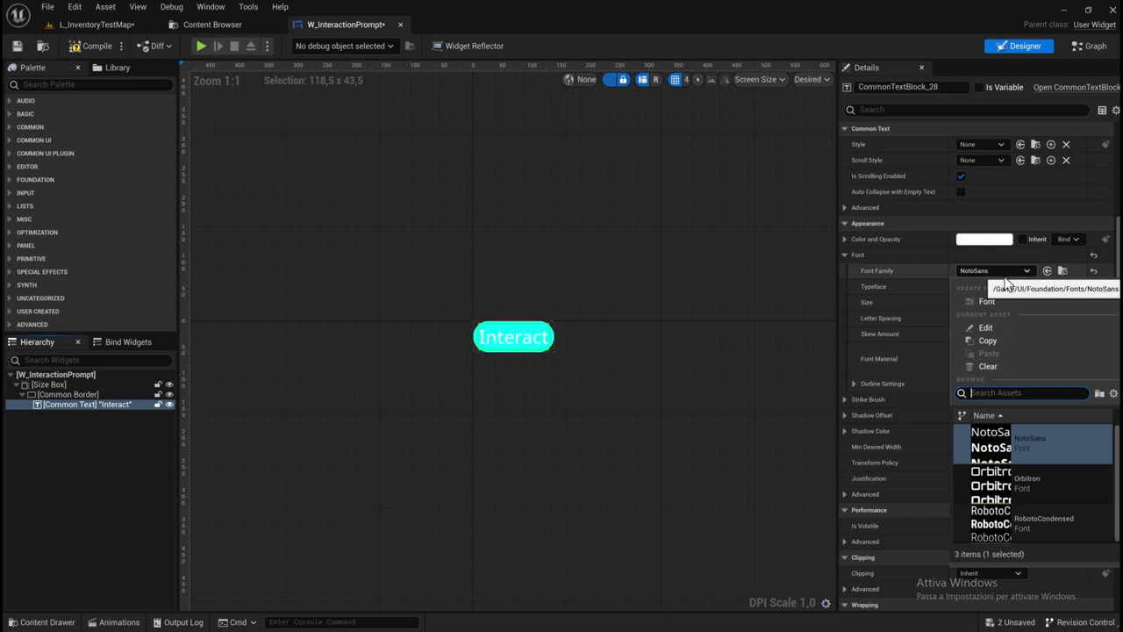
pyautogui.click(1020, 488)
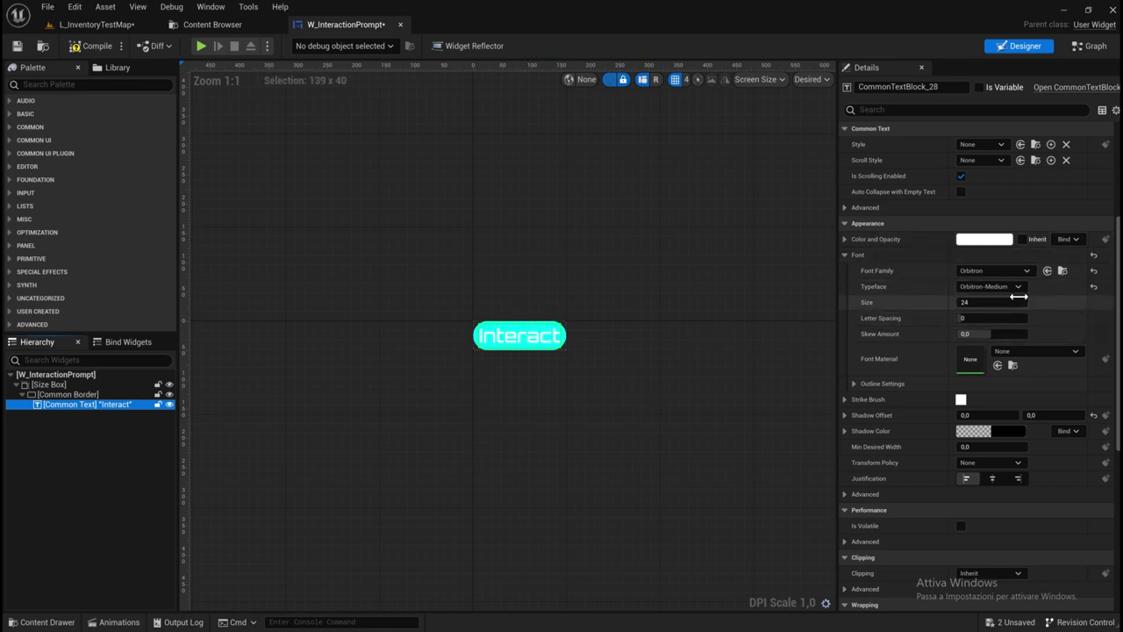
# Make the Interact text colour magenta (hex FF00F1FF).
pyautogui.click(983, 238)
pyautogui.click(806, 314)
pyautogui.moveTo(806, 313)
pyautogui.mouseDown()
pyautogui.moveTo(838, 299)
pyautogui.moveTo(835, 276)
pyautogui.mouseUp()
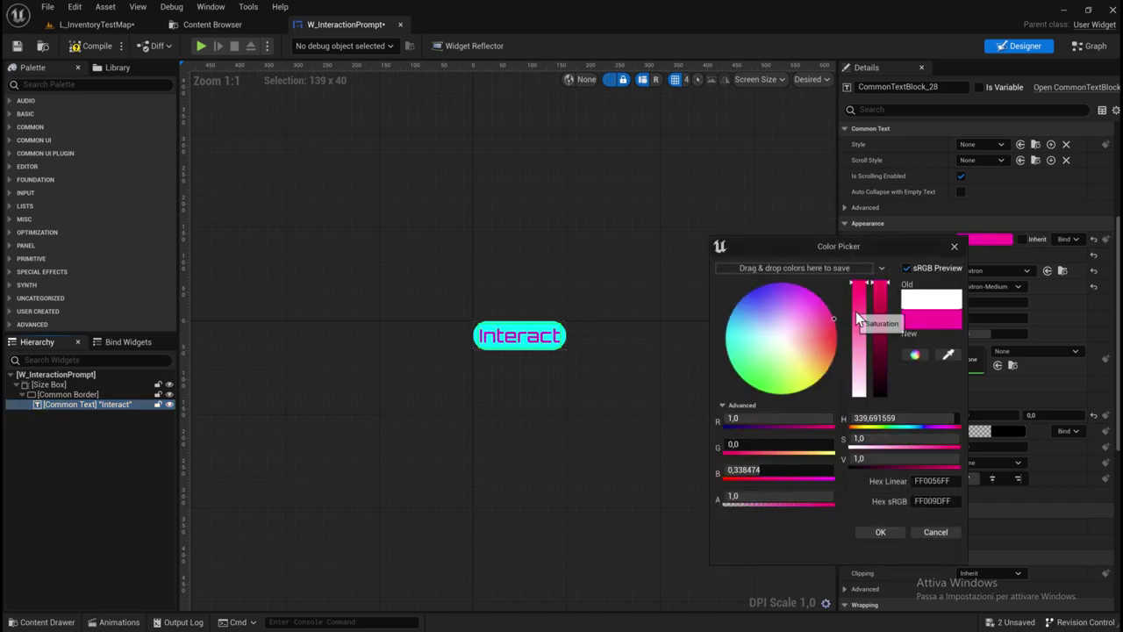
pyautogui.click(893, 533)
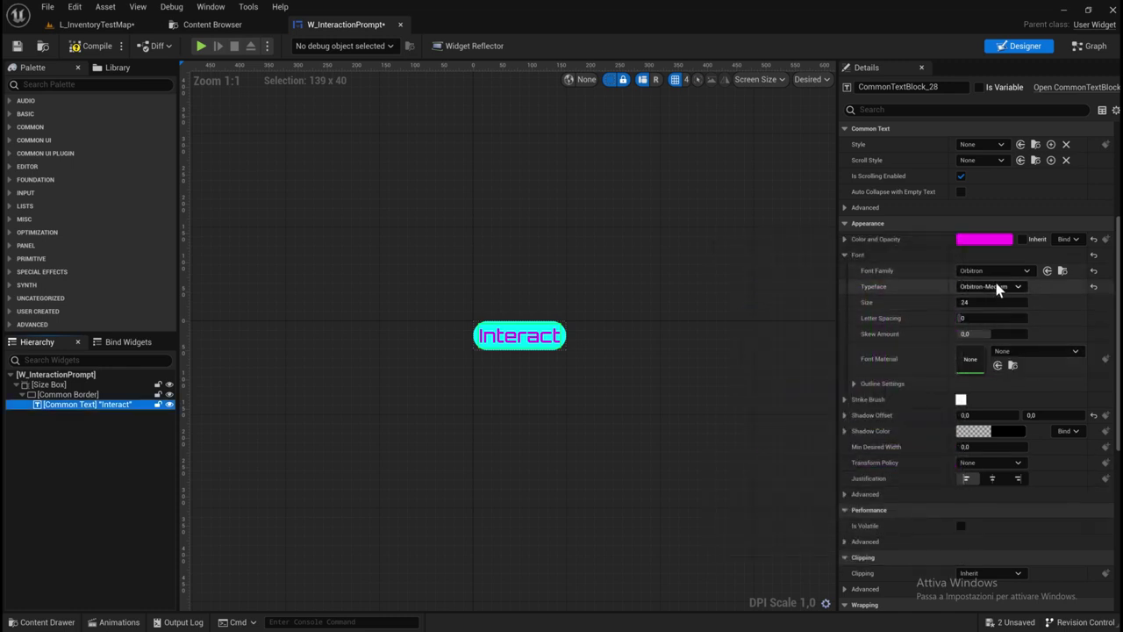
pyautogui.scroll(1, 996, 178)
pyautogui.scroll(5, 996, 189)
# Change the label's text to uppercase 'INTERACT'.
pyautogui.click(987, 208)
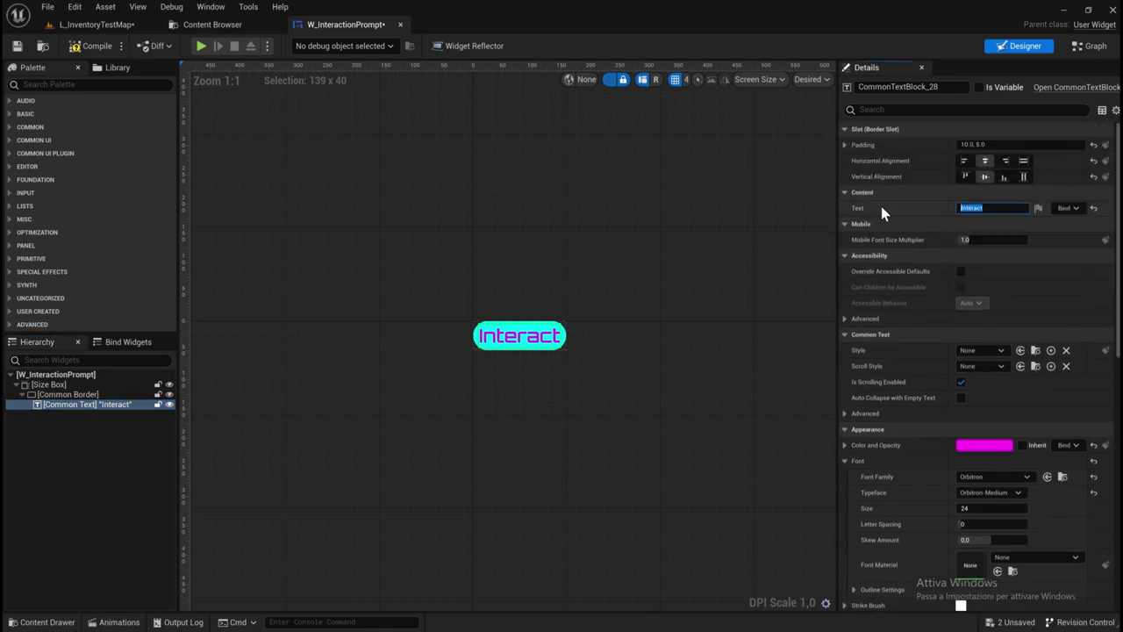
pyautogui.write('interact')
pyautogui.press('BackSpace')
pyautogui.press('BackSpace')
pyautogui.press('BackSpace')
pyautogui.press('BackSpace')
pyautogui.write('INTERACT')
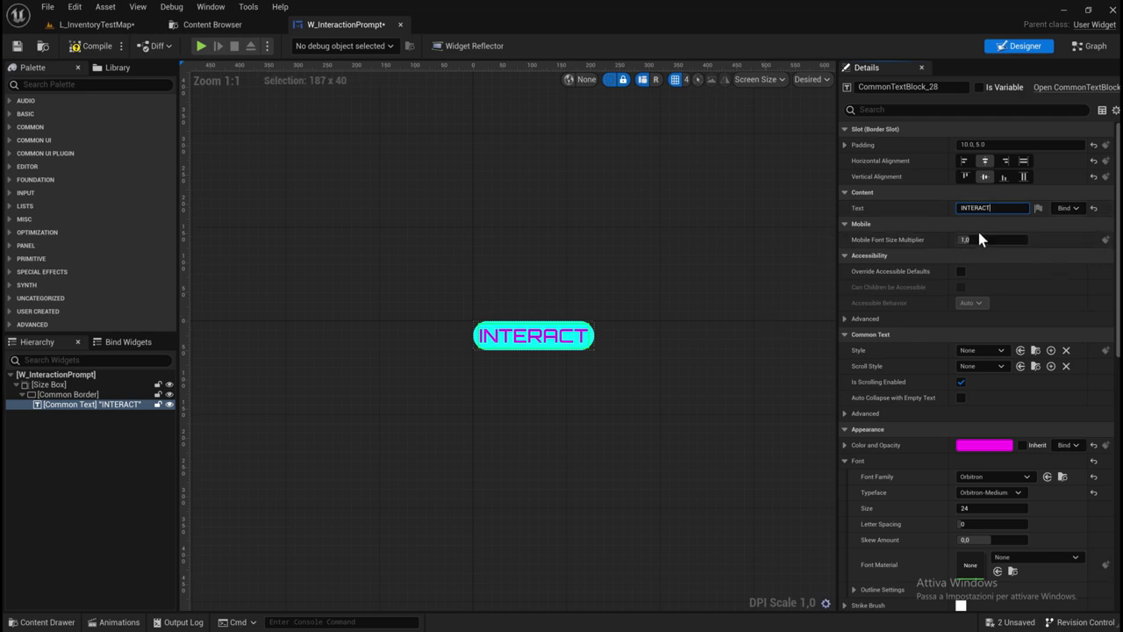
# Set the label typeface to Orbitron-Black, save the widget and switch to its Graph view.
pyautogui.scroll(-3, 979, 240)
pyautogui.scroll(-3, 974, 243)
pyautogui.click(1007, 271)
pyautogui.click(995, 290)
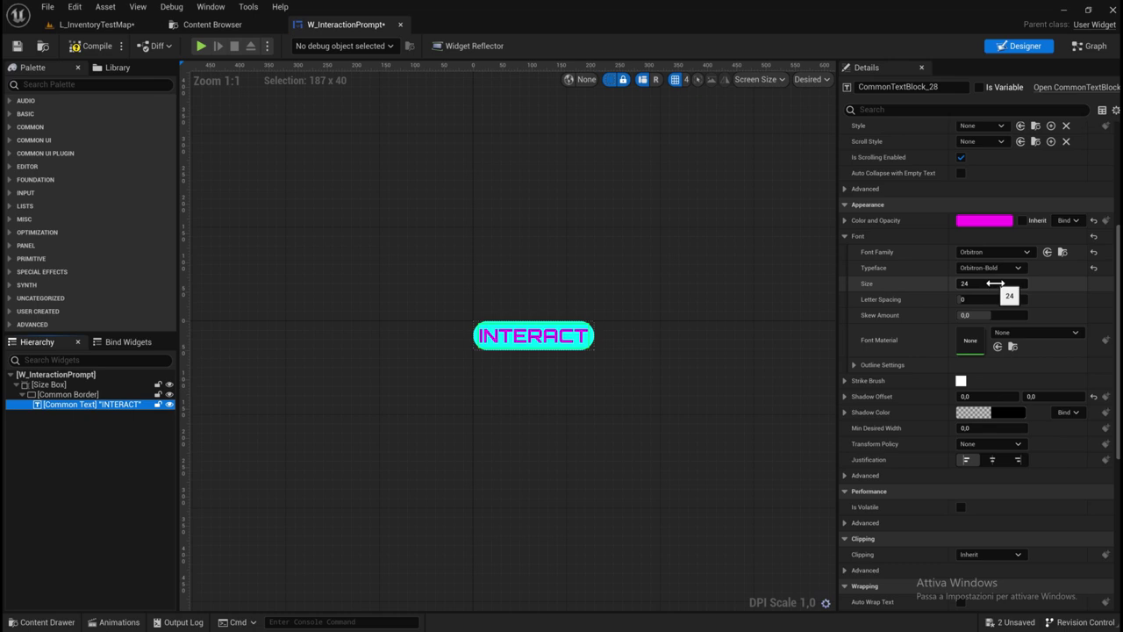
pyautogui.click(999, 265)
pyautogui.click(998, 270)
pyautogui.click(997, 272)
pyautogui.click(995, 279)
pyautogui.scroll(-5, 934, 437)
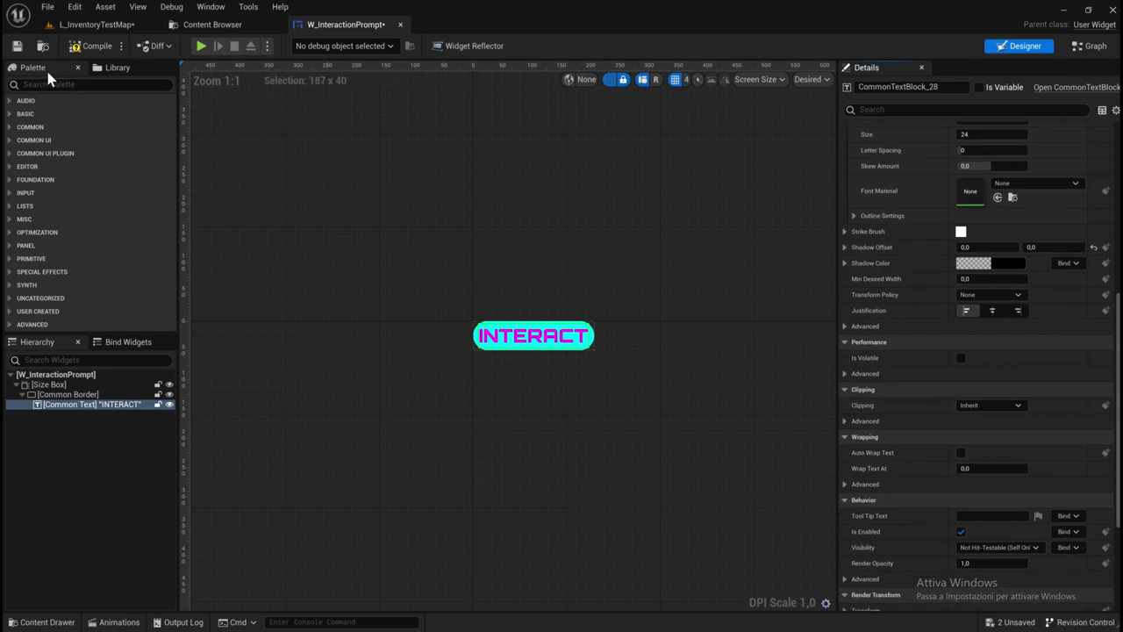
pyautogui.click(19, 47)
pyautogui.click(1083, 49)
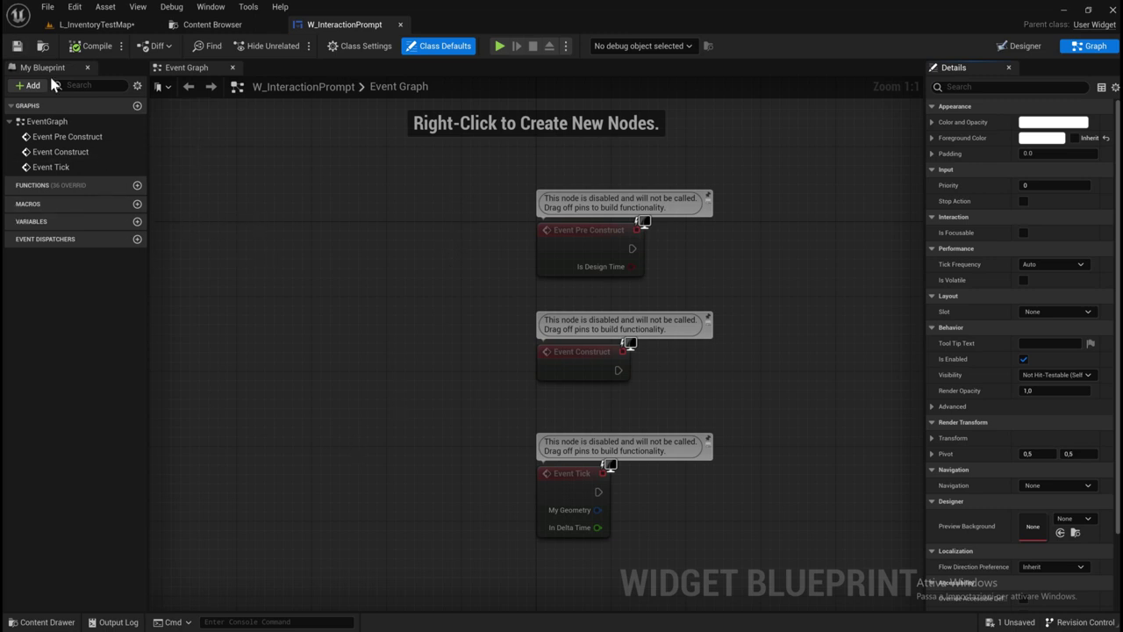
# Close W_InteractionPrompt and start a Play-in-Editor session of L_InventoryTestMap.
pyautogui.click(399, 26)
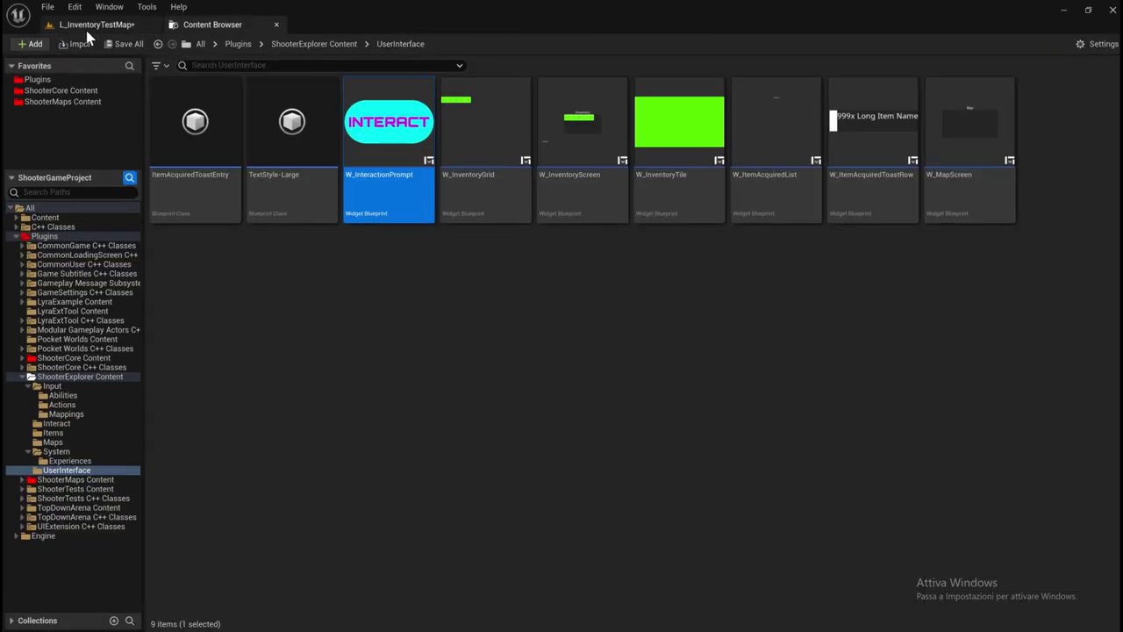
pyautogui.click(88, 25)
pyautogui.click(264, 46)
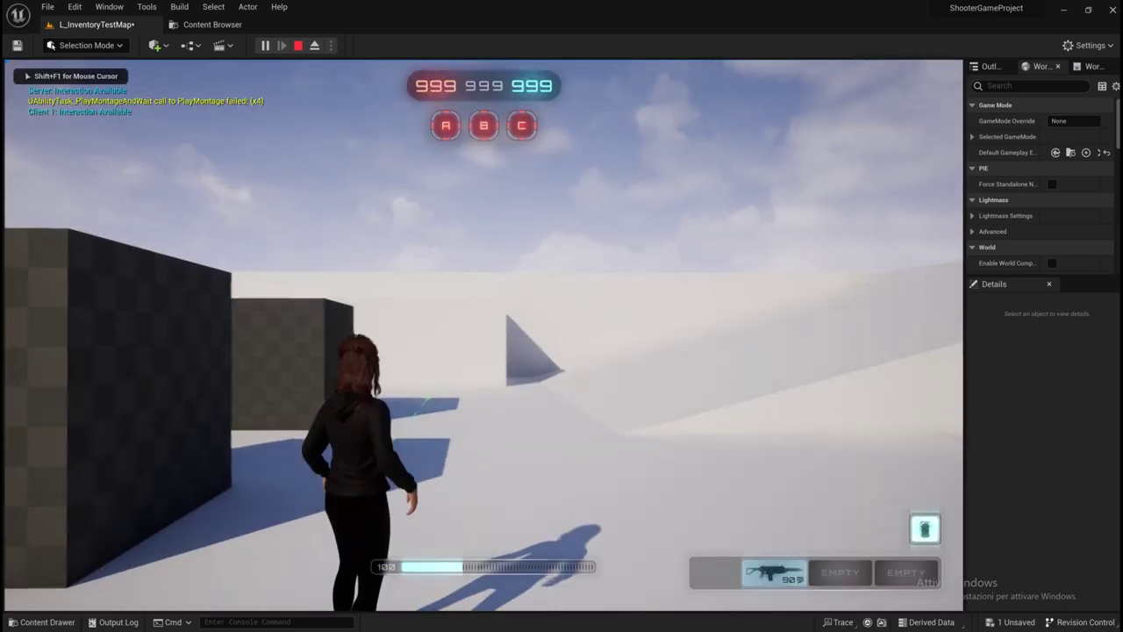
# Run the character around the test map toward the boxes and equip the rifle.
pyautogui.press('w')
pyautogui.press('w')
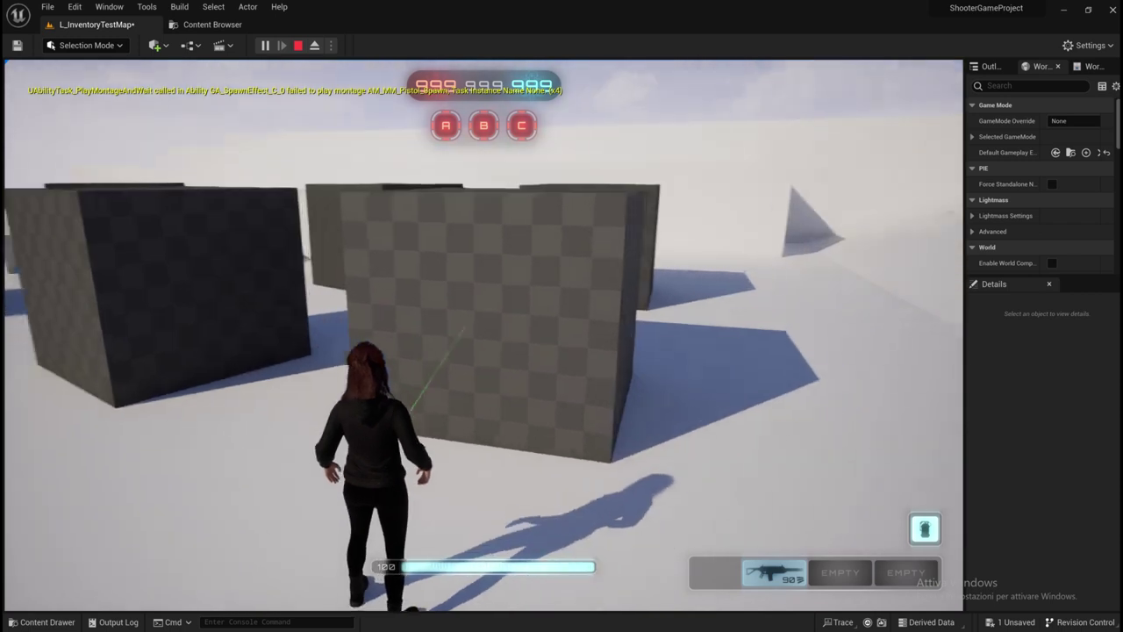
pyautogui.press('w')
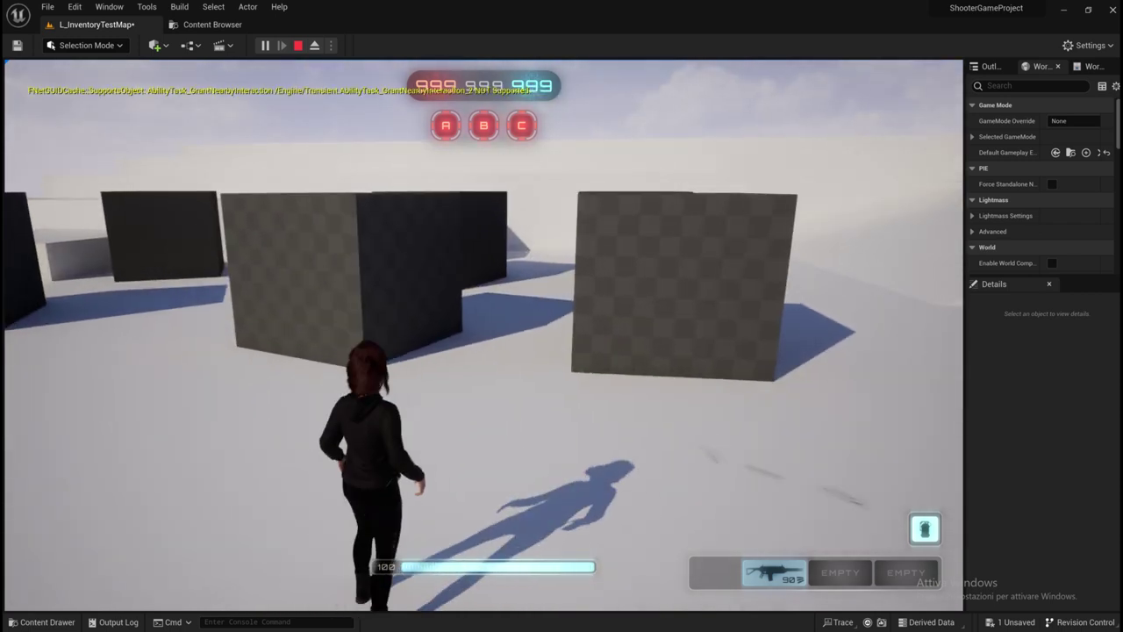
pyautogui.press('w')
pyautogui.press('w')
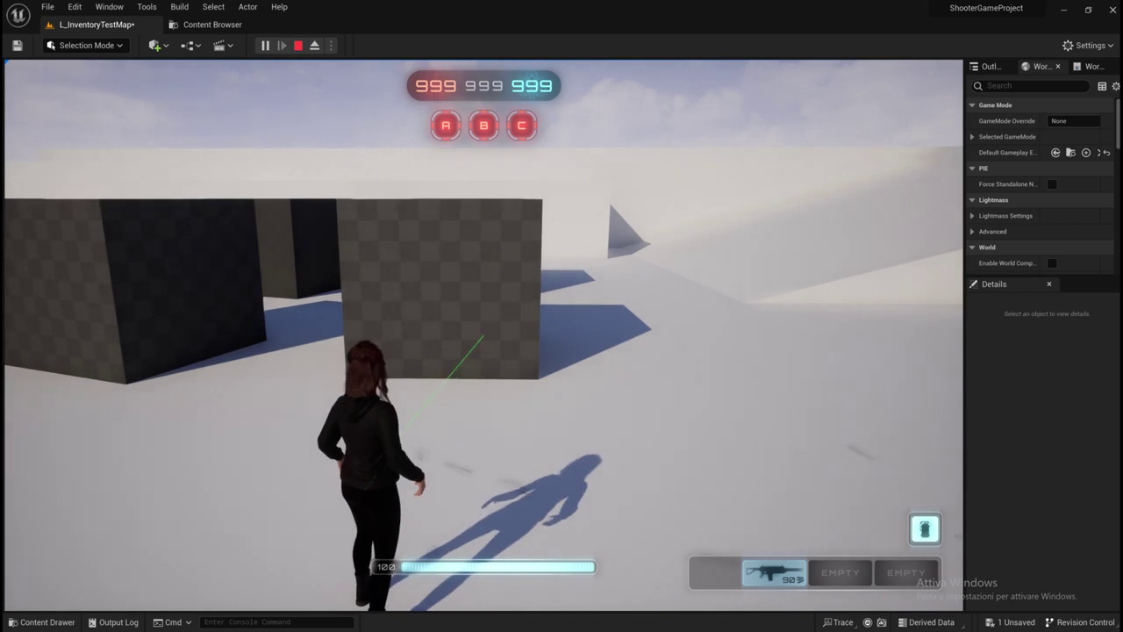
pyautogui.press('w')
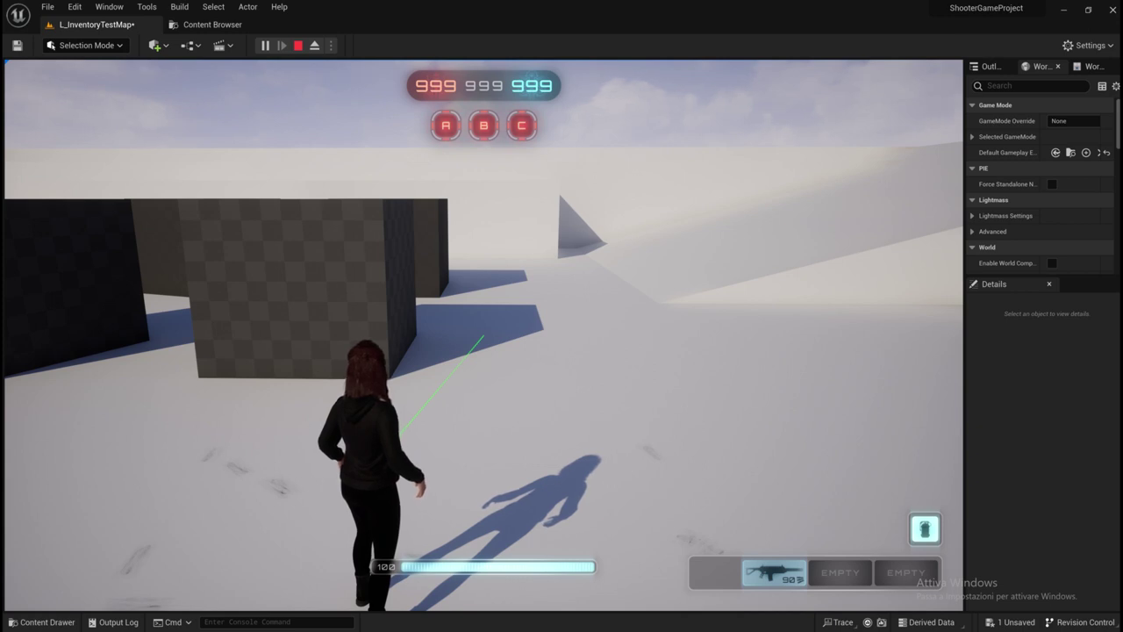
pyautogui.press('a')
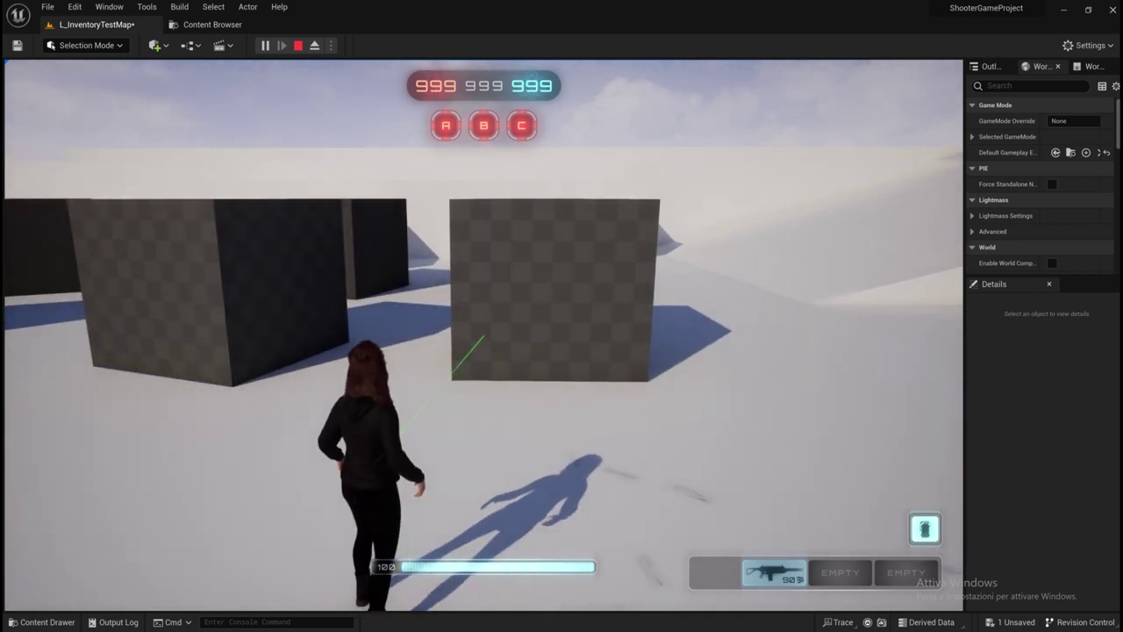
pyautogui.press('s')
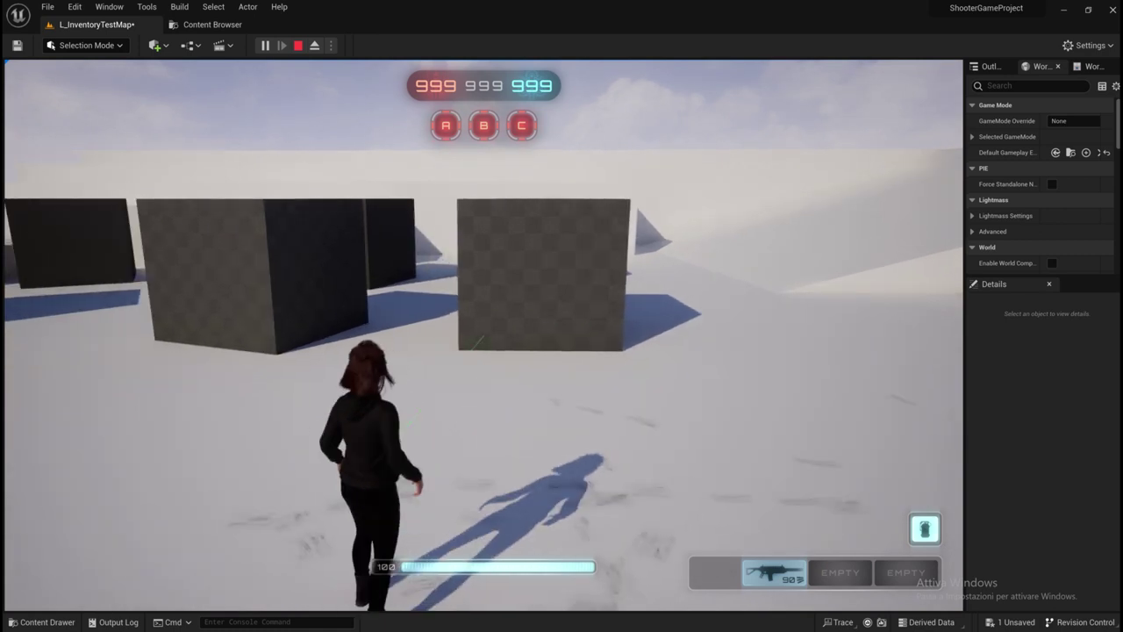
pyautogui.press('a')
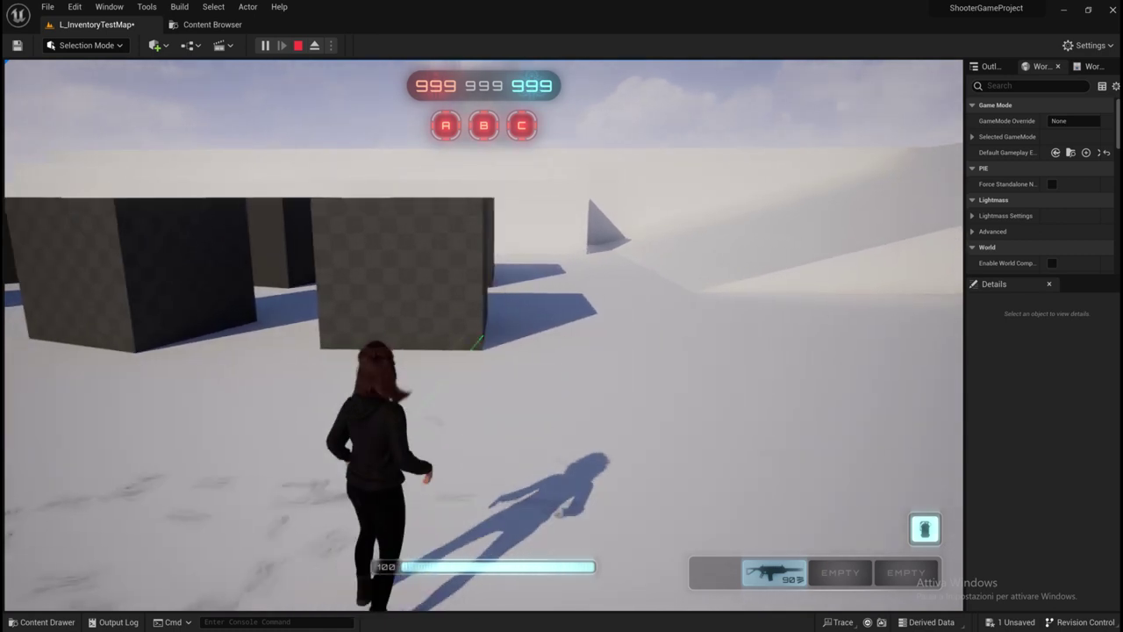
pyautogui.press('1')
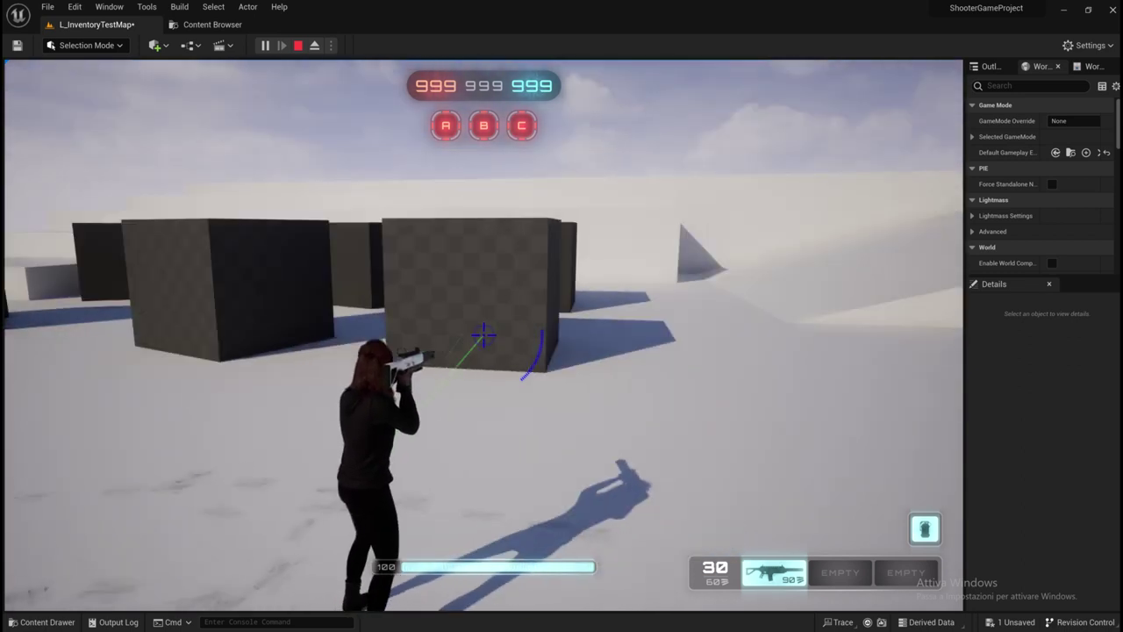
# Walk up to the checkered block until INTERACT appears, interact with E, then pause with Esc.
pyautogui.press('w')
pyautogui.press('w')
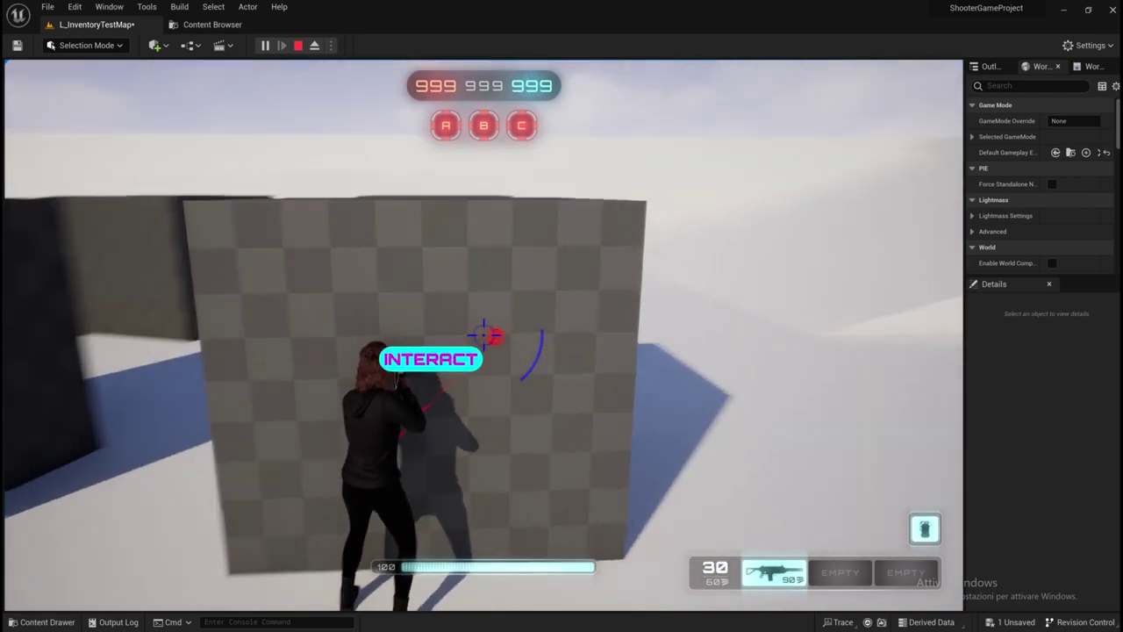
pyautogui.press('c')
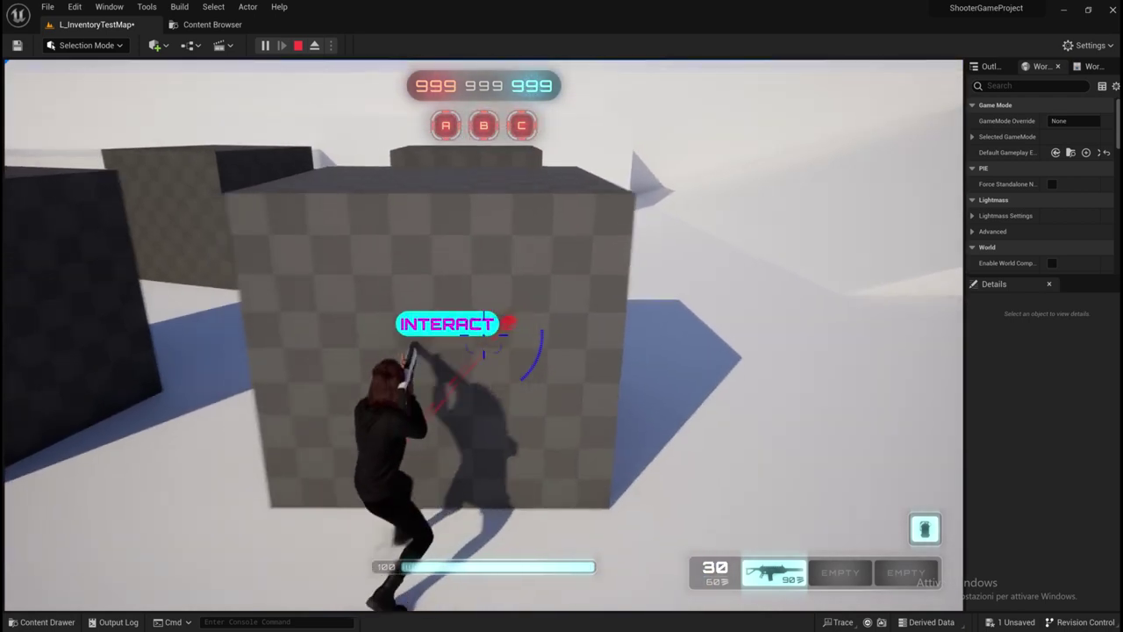
pyautogui.press('c')
pyautogui.press('s')
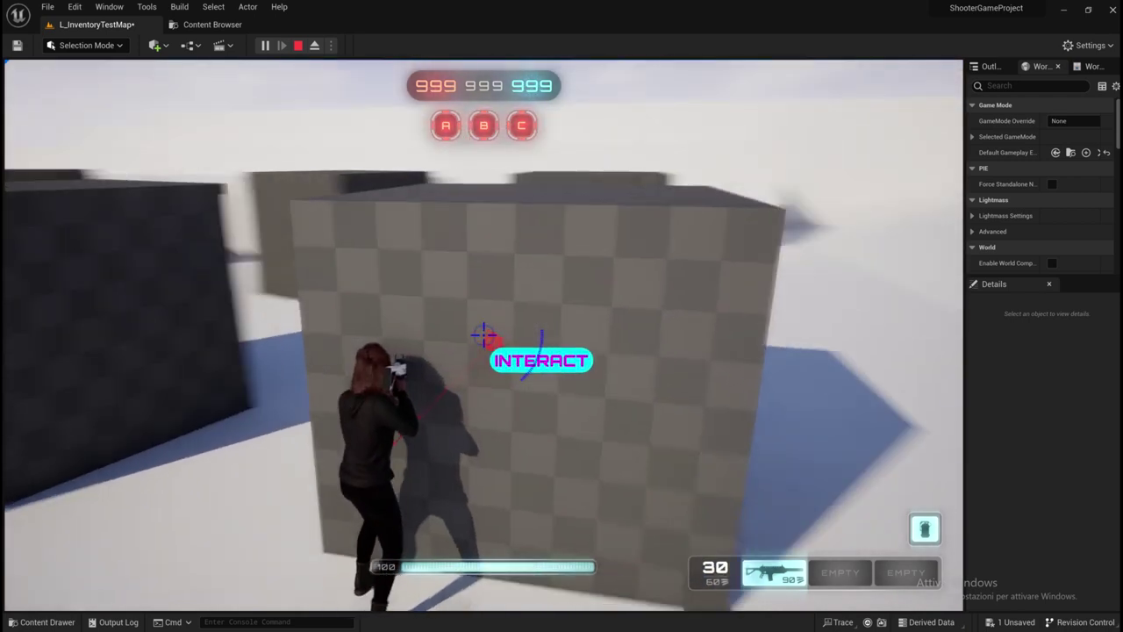
pyautogui.press('w')
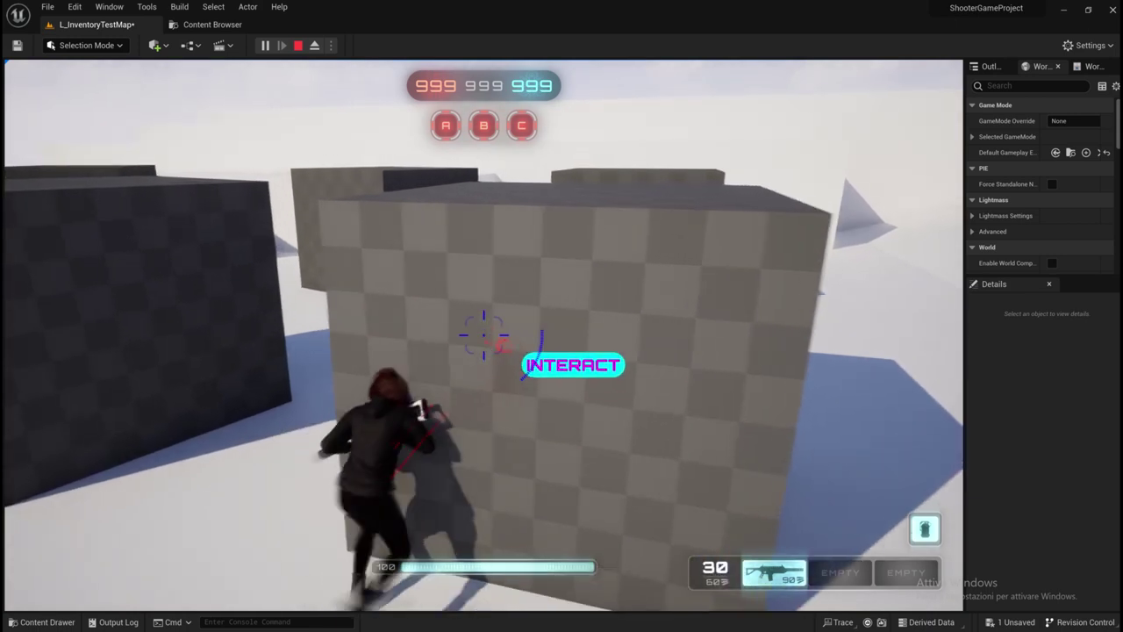
pyautogui.press('a')
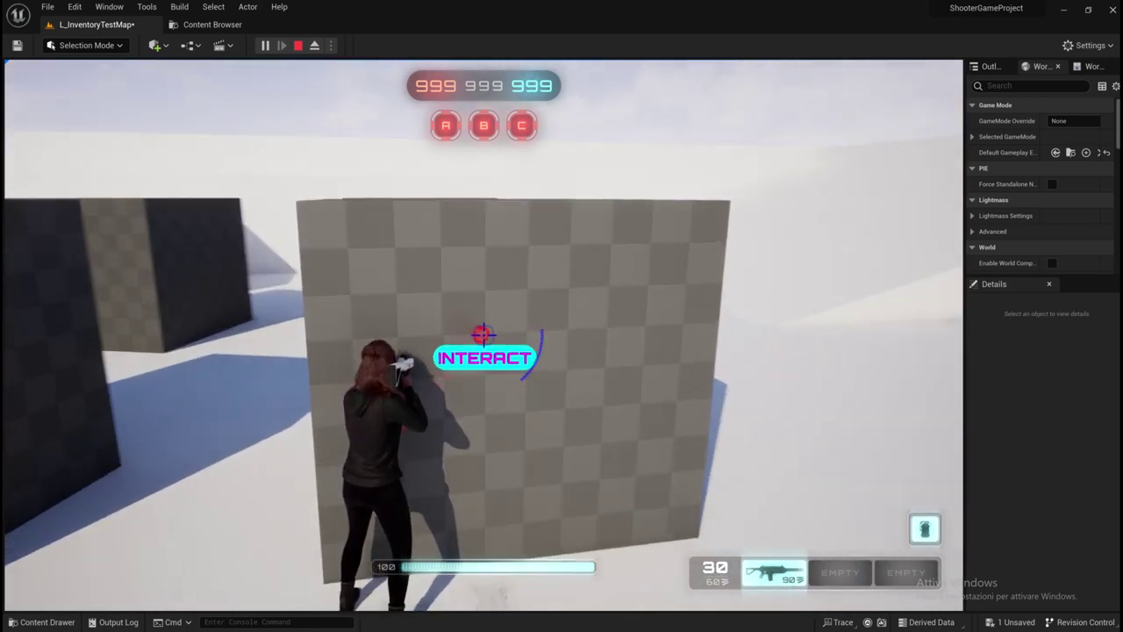
pyautogui.press('d')
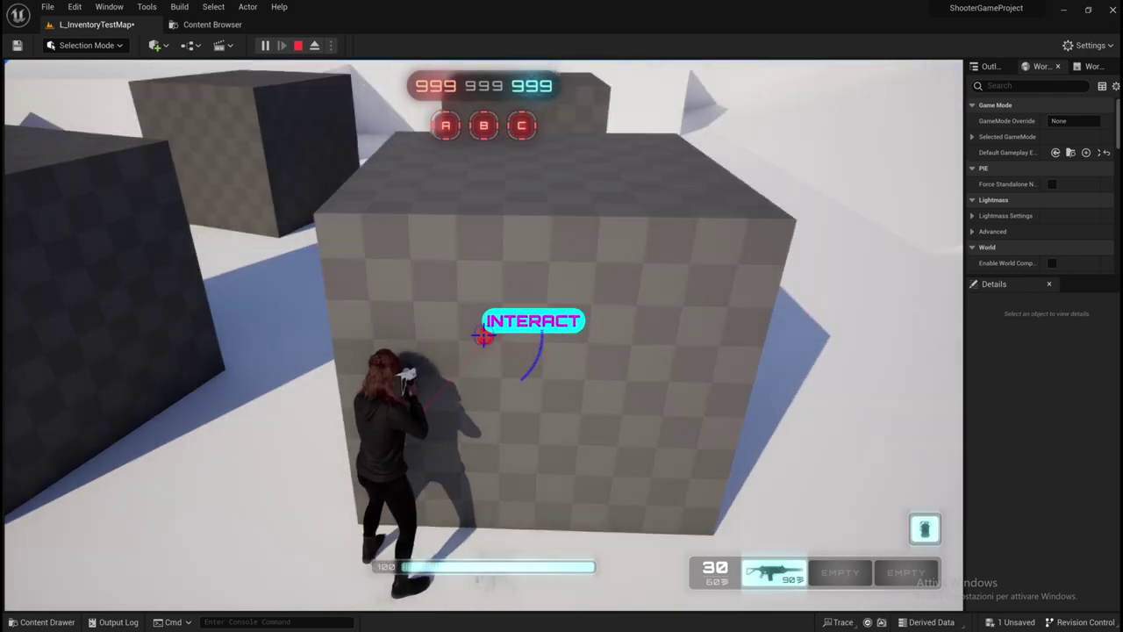
pyautogui.press('a')
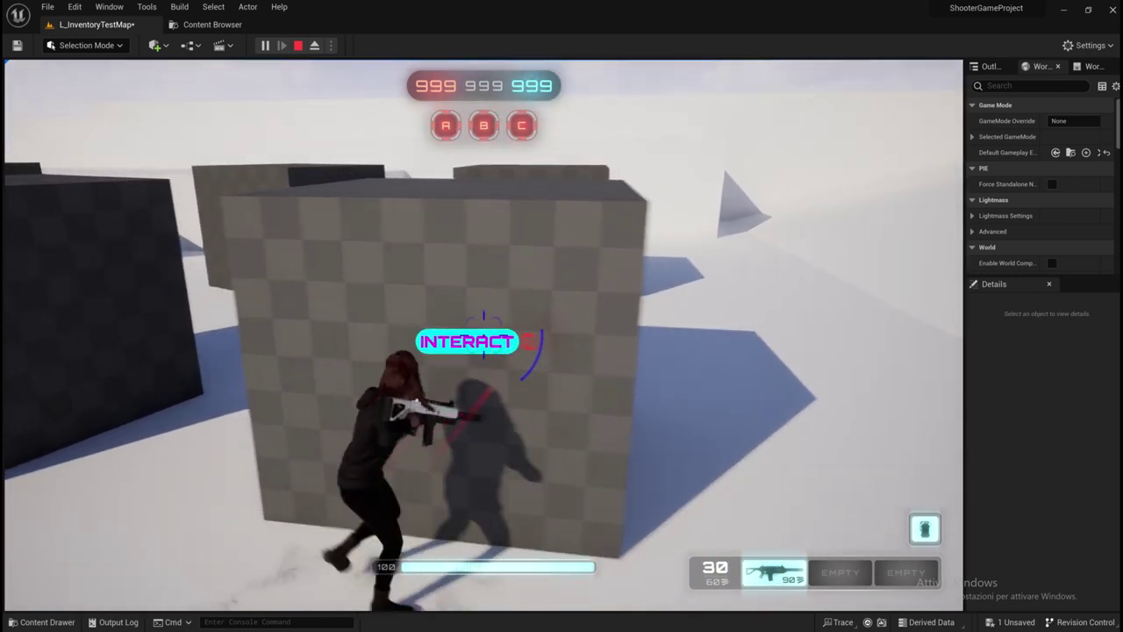
pyautogui.press('e')
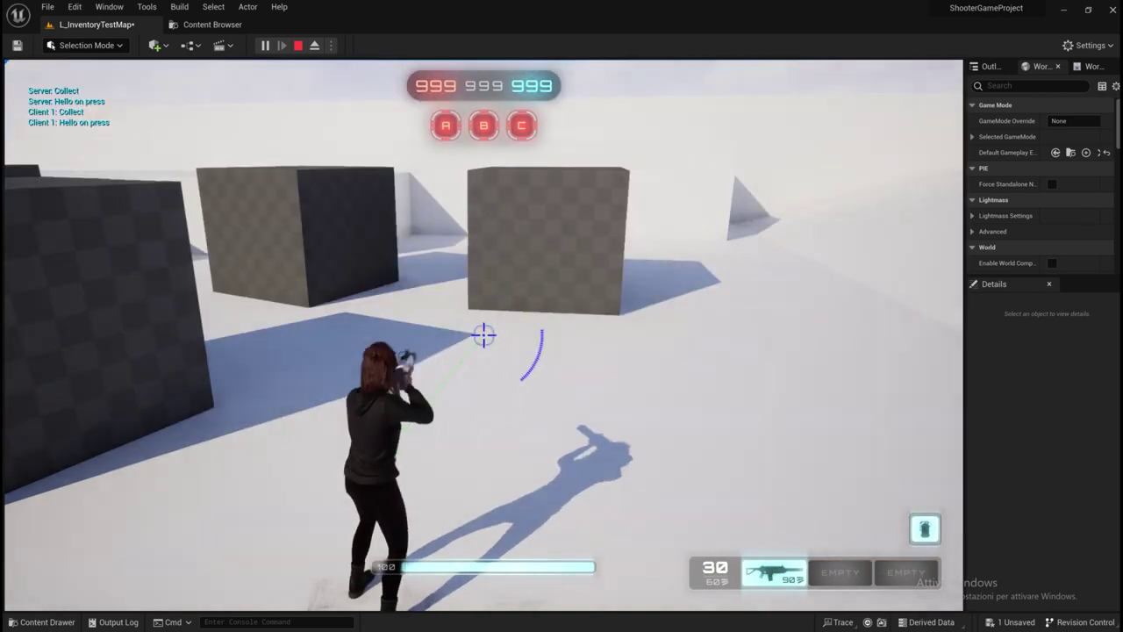
pyautogui.press('Escape')
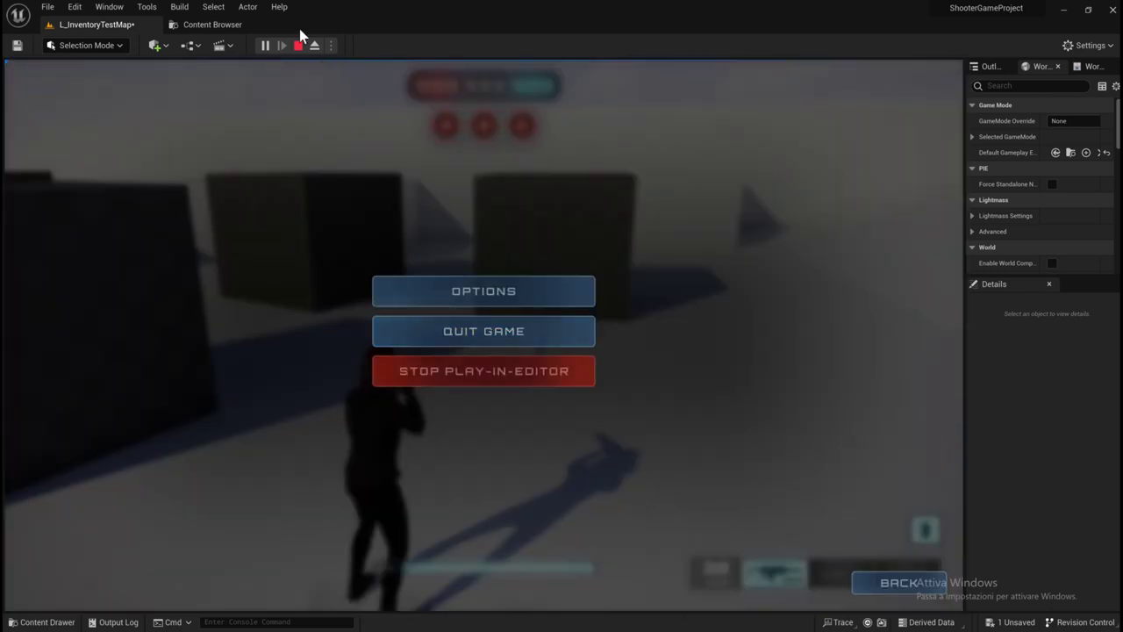
# Stop play and search all project content for 'GA INTERA' in the Content Browser.
pyautogui.click(297, 46)
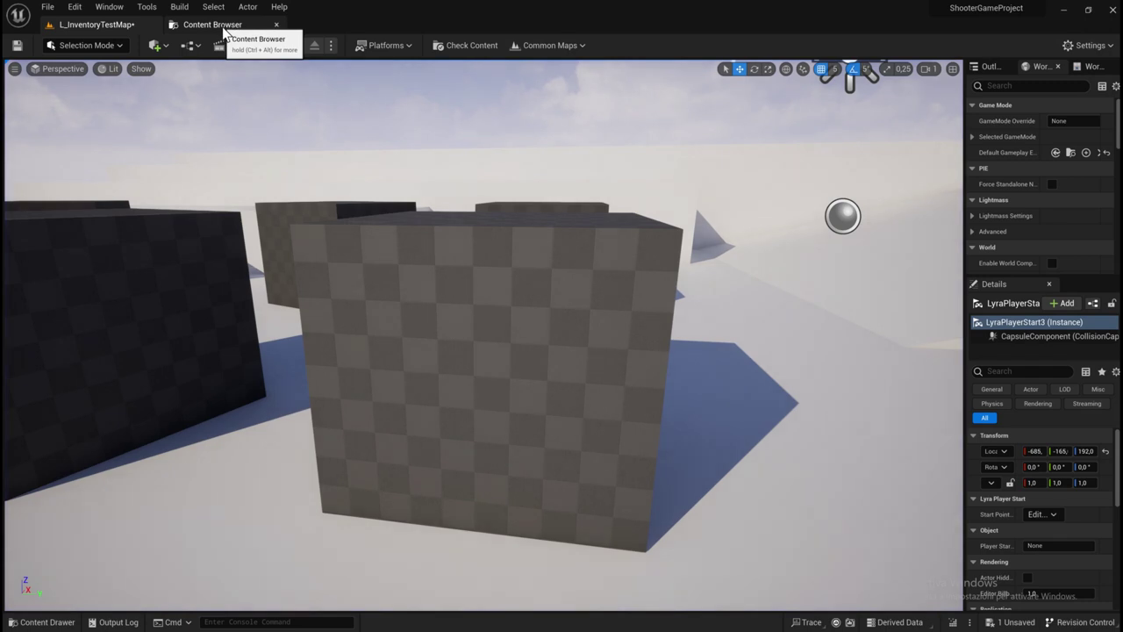
pyautogui.click(225, 30)
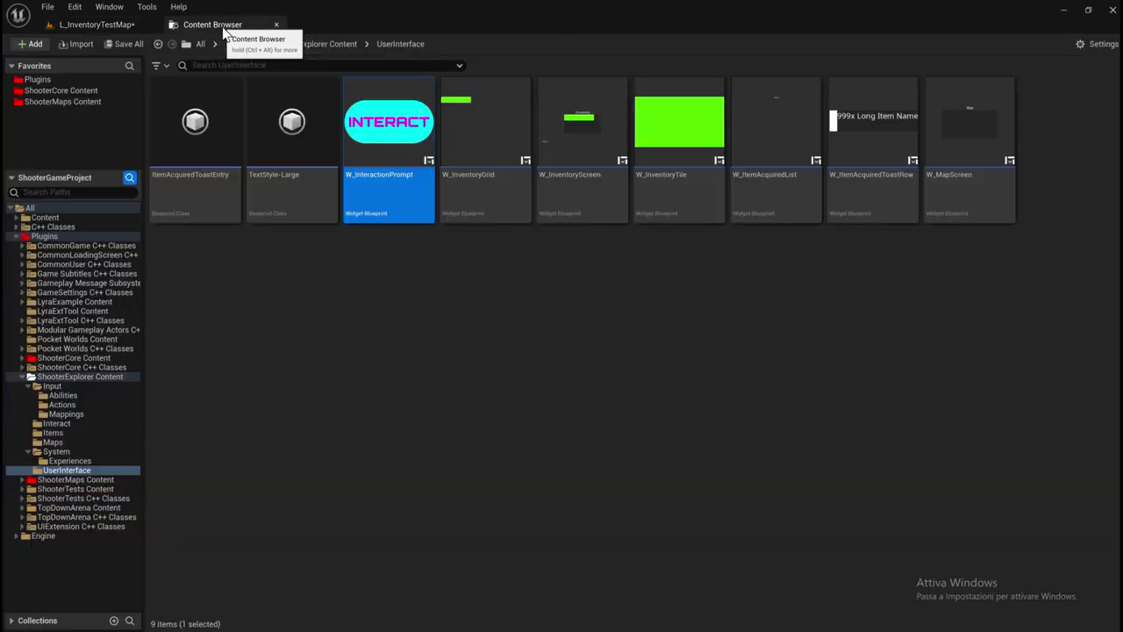
pyautogui.click(201, 44)
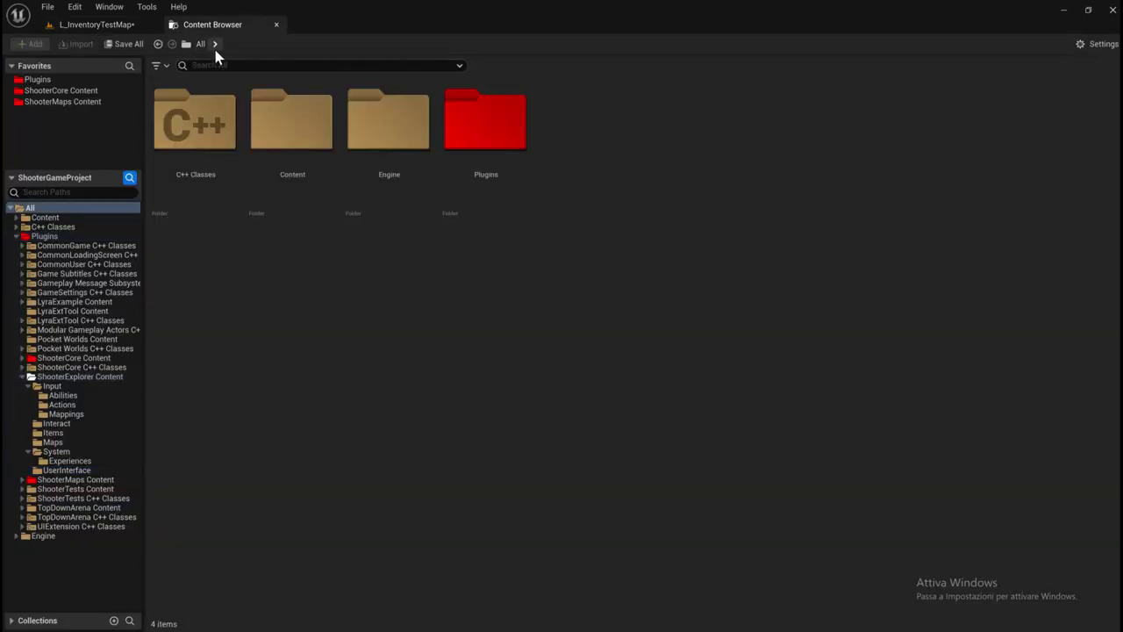
pyautogui.write('GA INTERA')
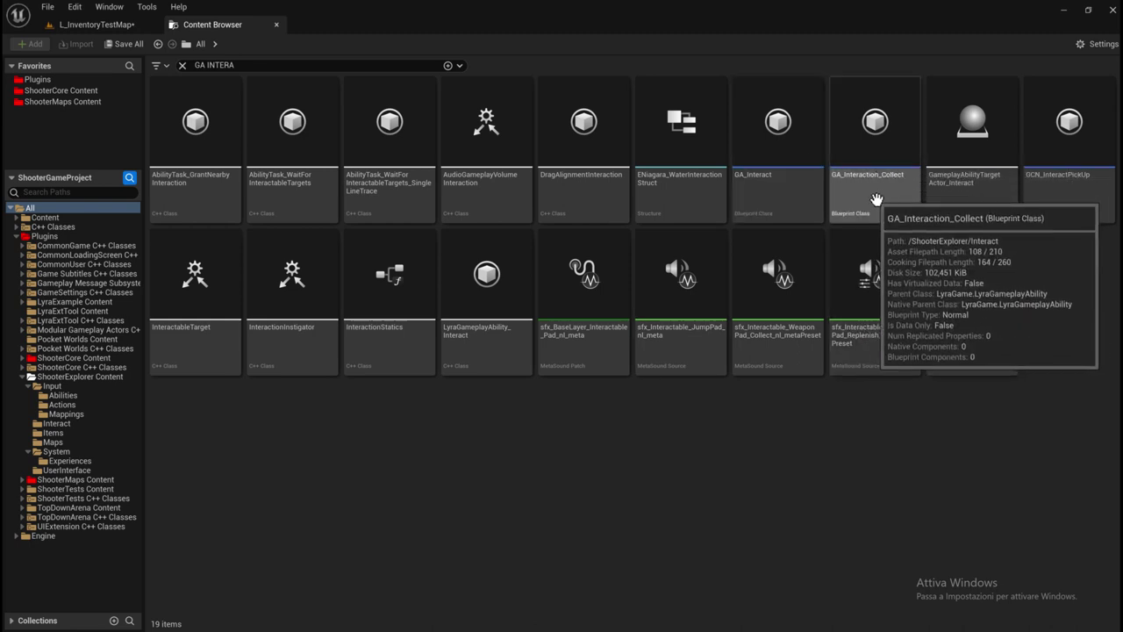
# Open GA_Interaction_Collect docked in the main window and zoom out to view its whole event graph.
pyautogui.doubleClick(876, 191)
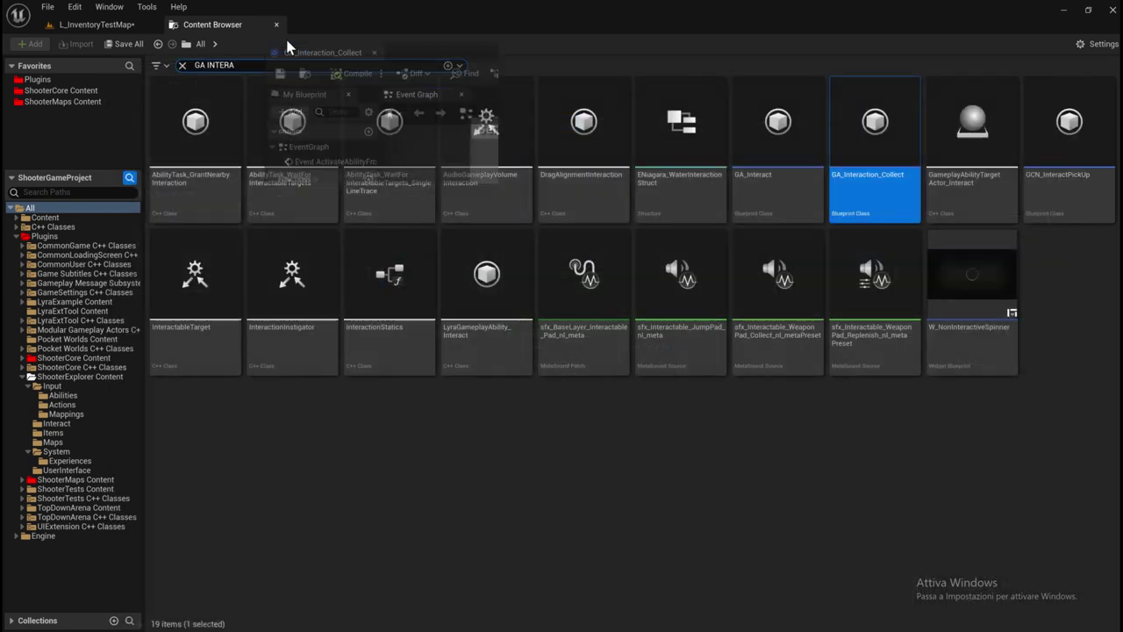
pyautogui.moveTo(202, 88); pyautogui.dragTo(294, 27)
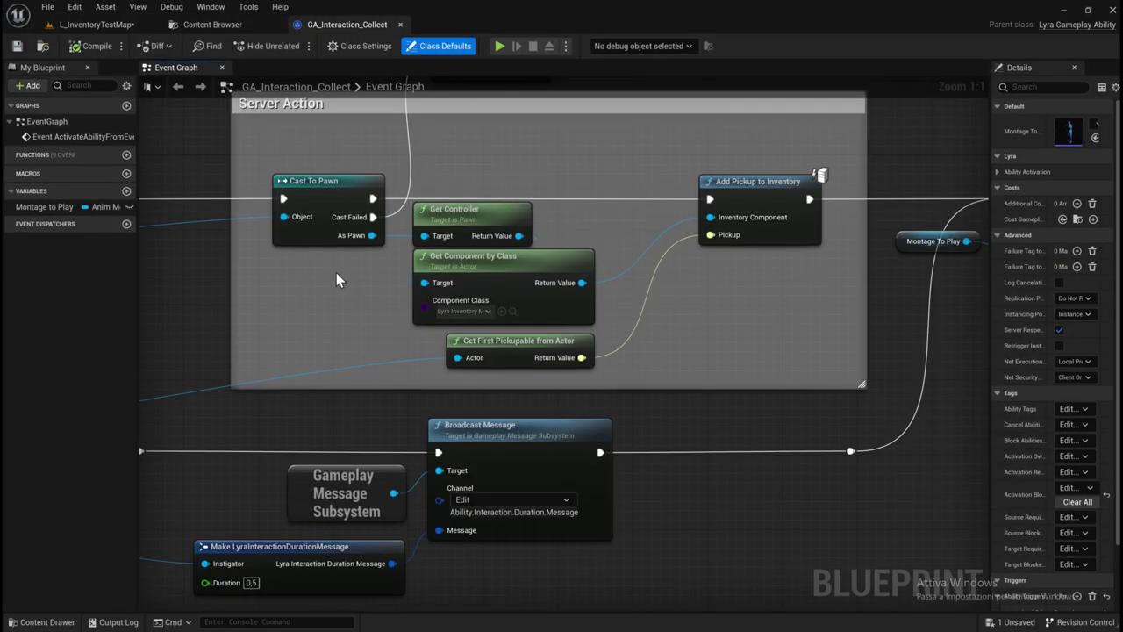
pyautogui.scroll(-8, 336, 279)
pyautogui.scroll(2, 142, 325)
pyautogui.scroll(1, 142, 325)
pyautogui.scroll(1, 436, 287)
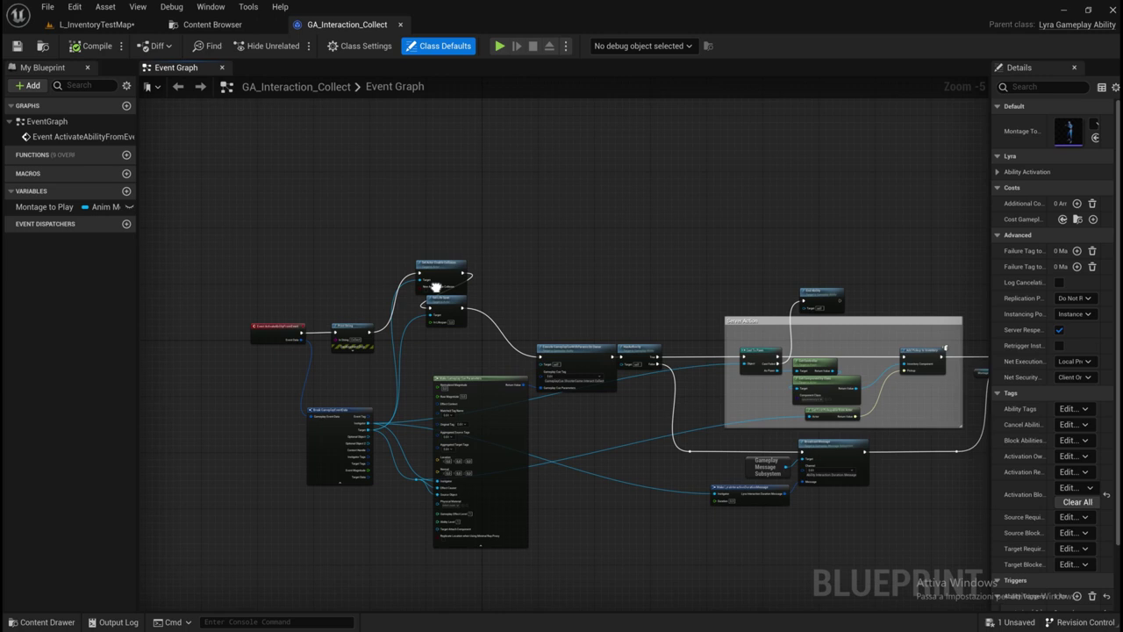
pyautogui.moveTo(436, 287); pyautogui.dragTo(364, 240, button='right')
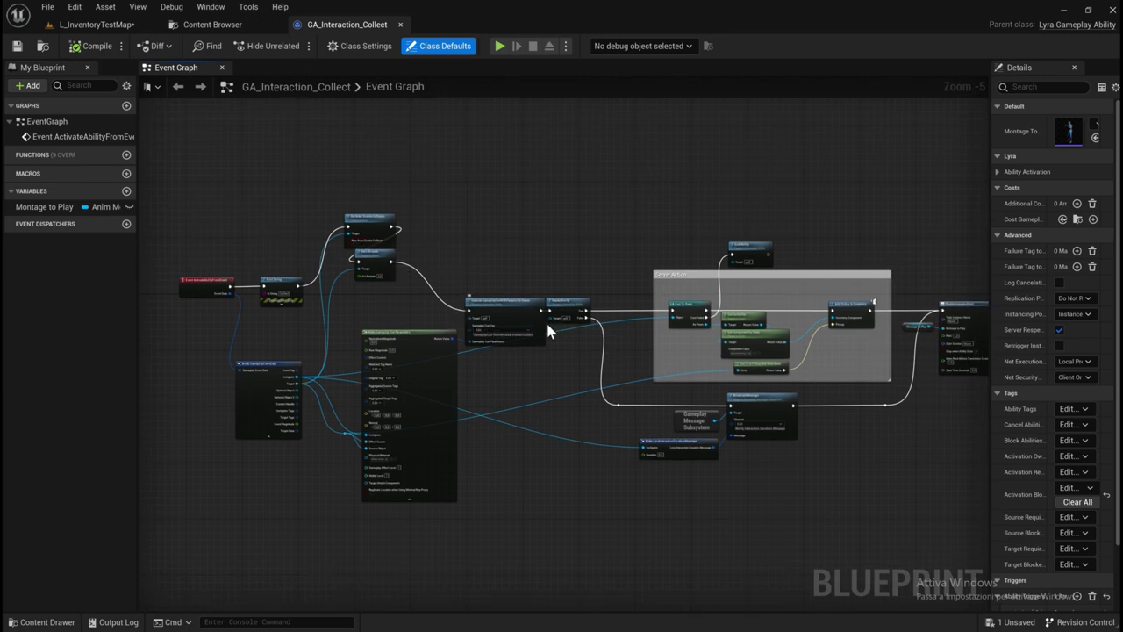
pyautogui.click(211, 24)
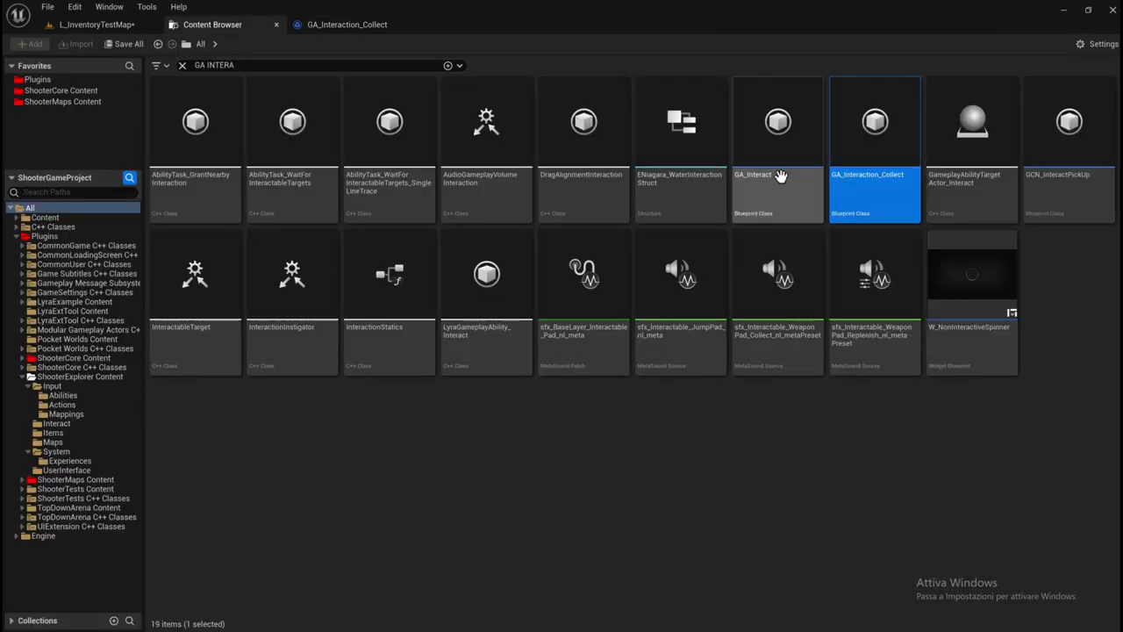
# Open GA_Interact, compare it with GA_Interaction_Collect, then zoom out and select LookForInteractables.
pyautogui.doubleClick(770, 178)
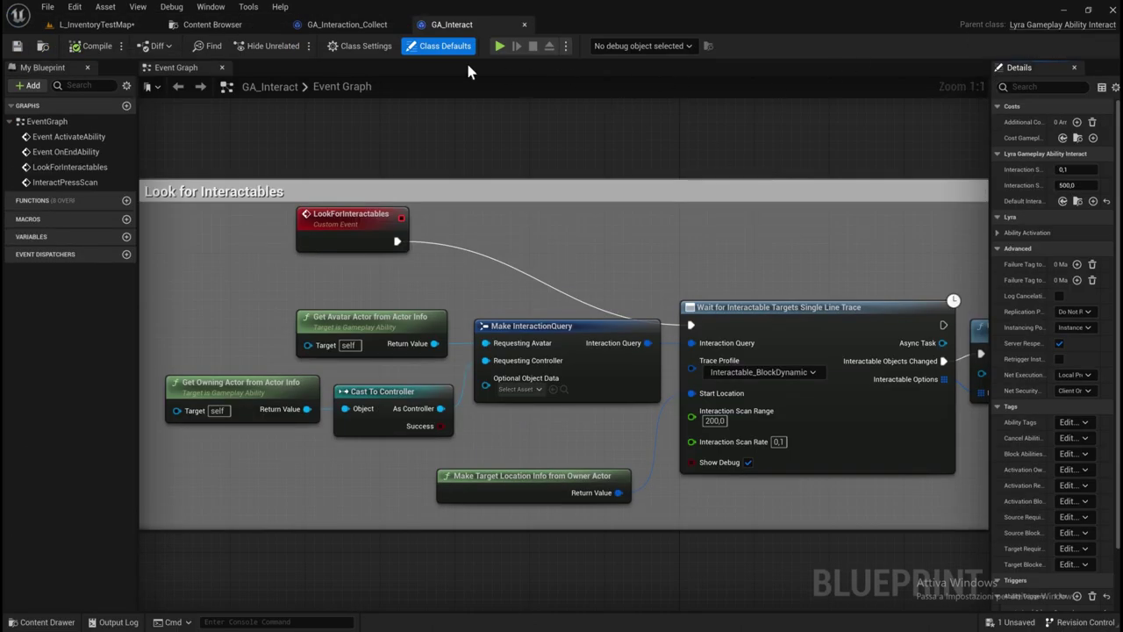
pyautogui.click(344, 27)
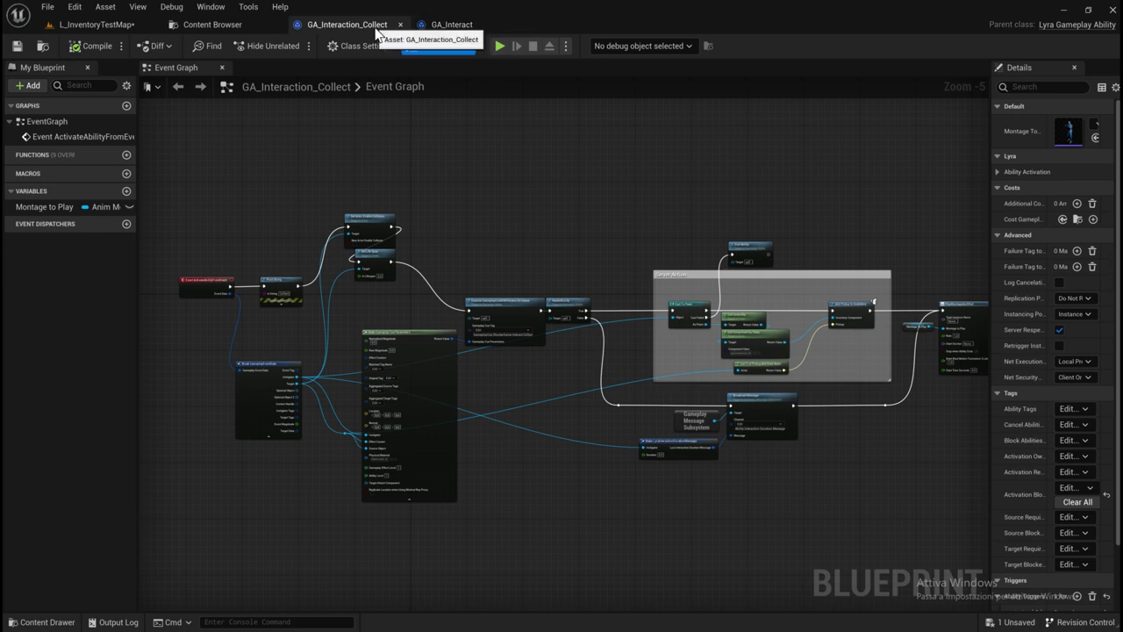
pyautogui.click(422, 29)
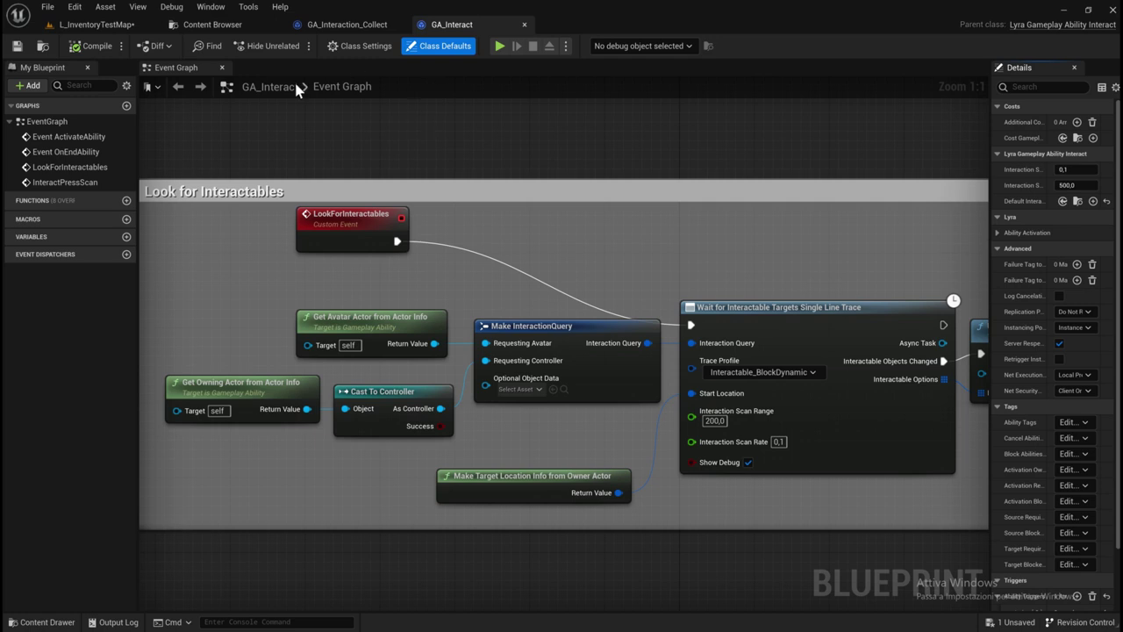
pyautogui.scroll(-1, 272, 351)
pyautogui.scroll(-1, 519, 312)
pyautogui.scroll(-2, 439, 290)
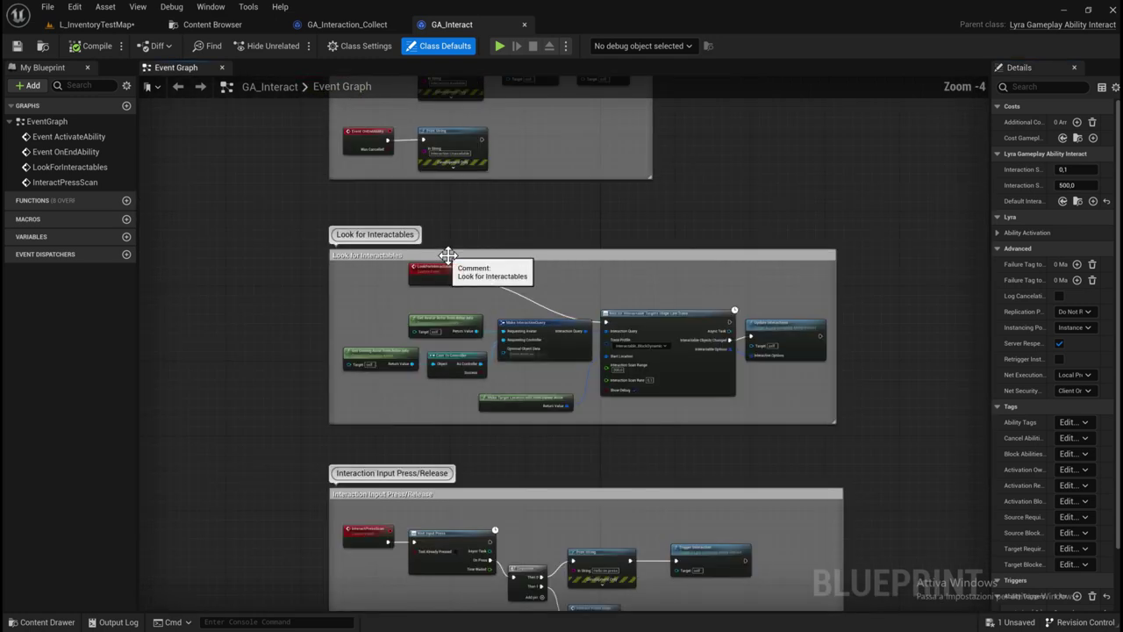
pyautogui.moveTo(427, 283)
pyautogui.mouseDown()
pyautogui.moveTo(362, 320)
pyautogui.moveTo(387, 323)
pyautogui.mouseUp()
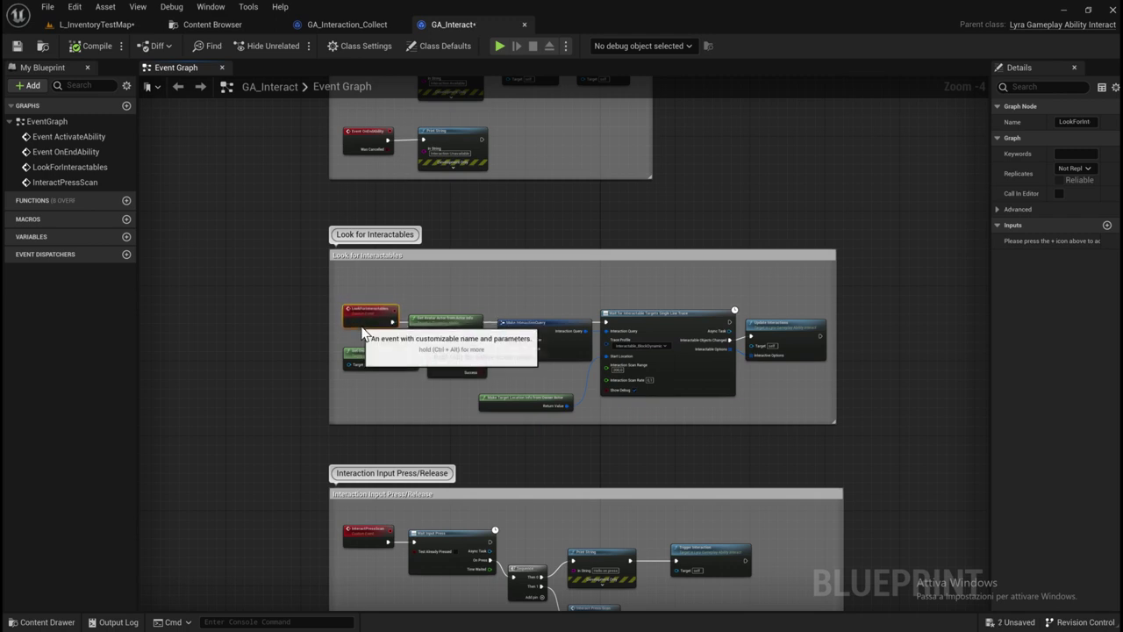
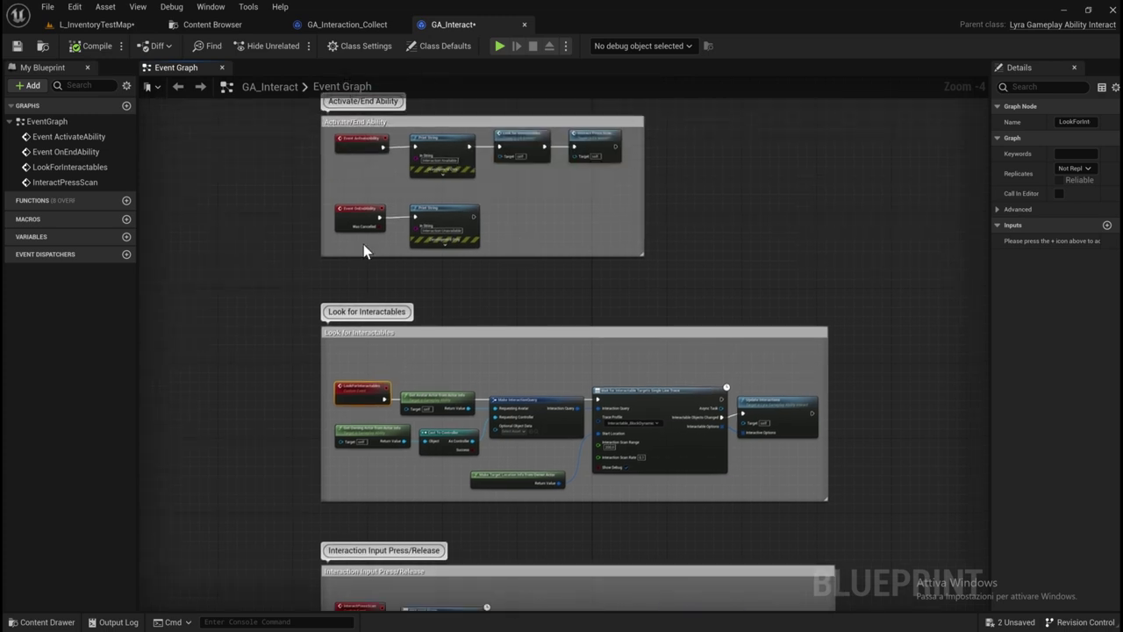
# Delete the upper and lower Print String debug nodes in the Activate/End Ability section.
pyautogui.scroll(2, 358, 103)
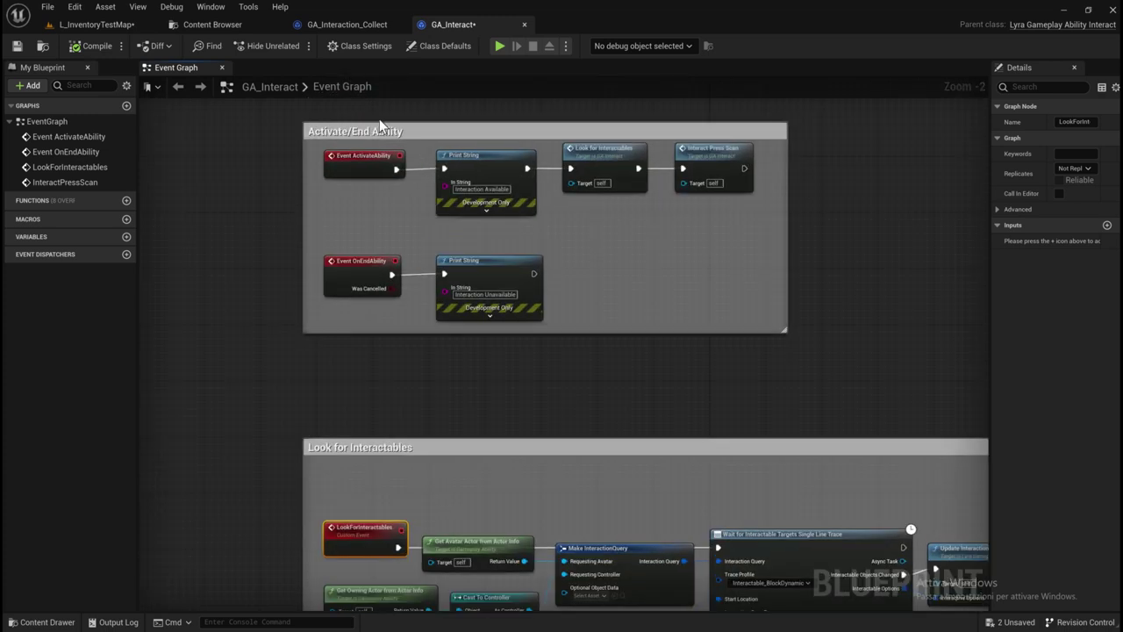
pyautogui.moveTo(389, 149); pyautogui.dragTo(393, 177, button='right')
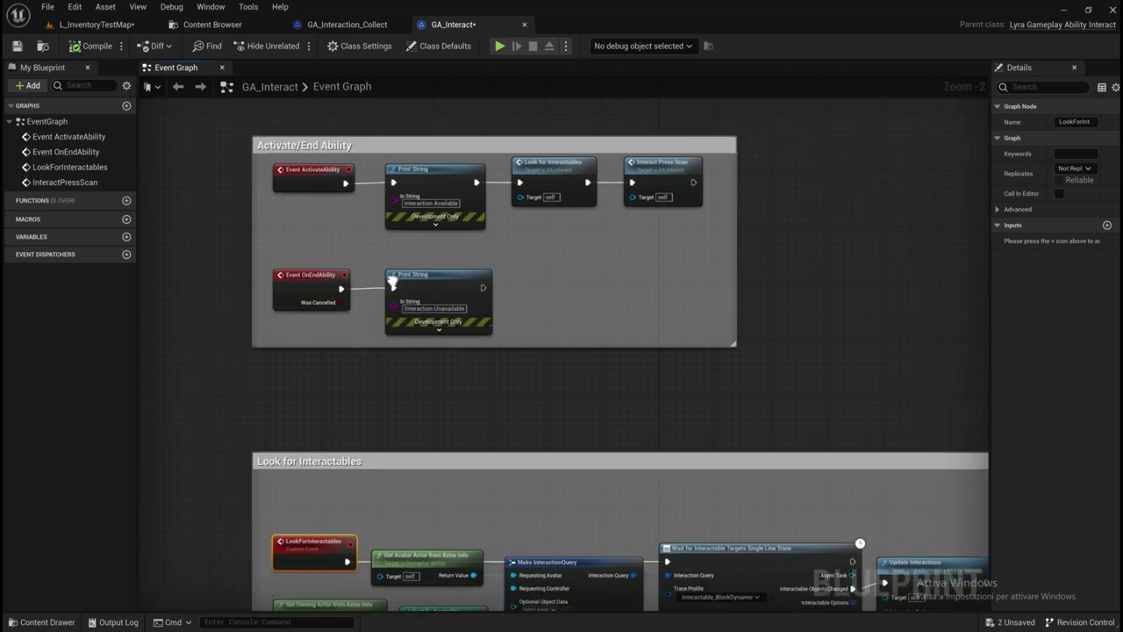
pyautogui.moveTo(440, 291); pyautogui.dragTo(355, 307, button='right')
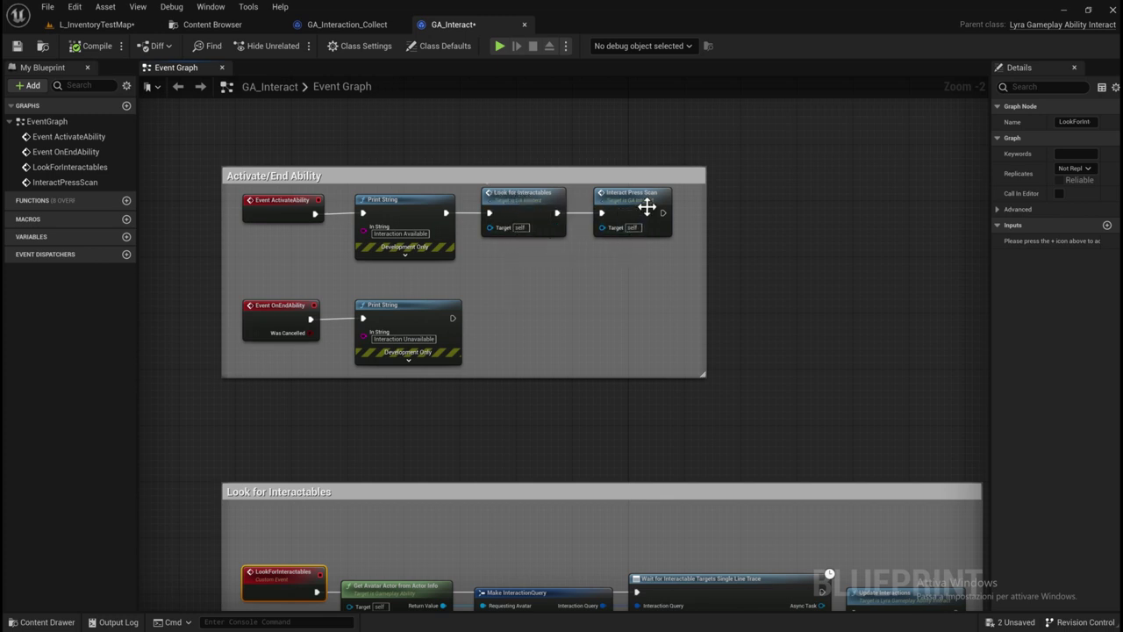
pyautogui.moveTo(625, 259); pyautogui.dragTo(644, 237, button='right')
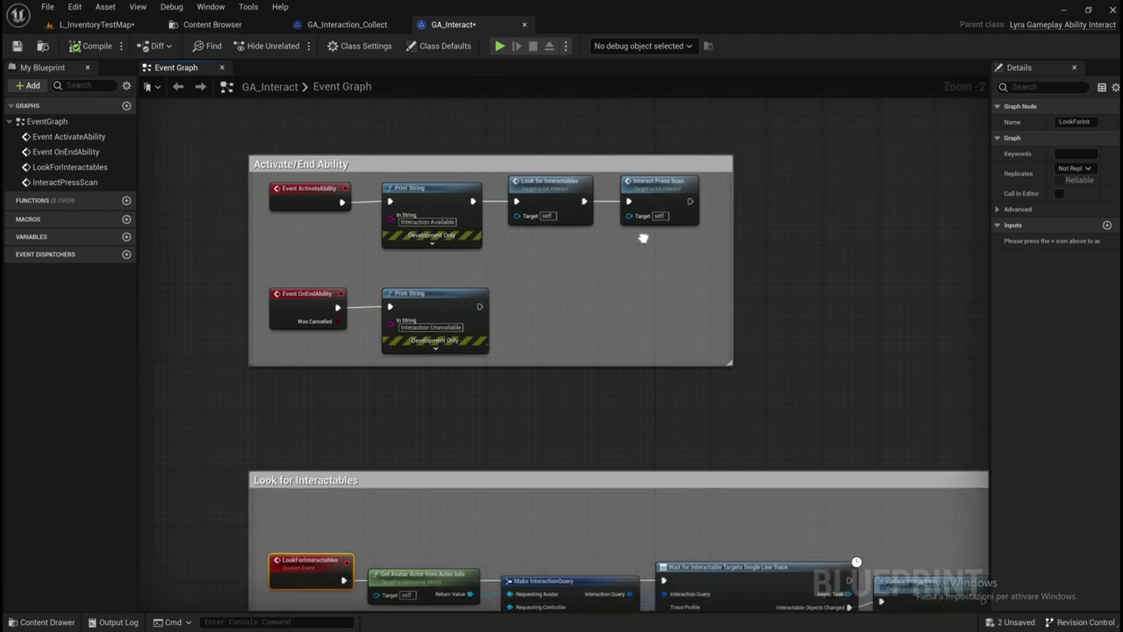
pyautogui.click(399, 187)
pyautogui.press('Delete')
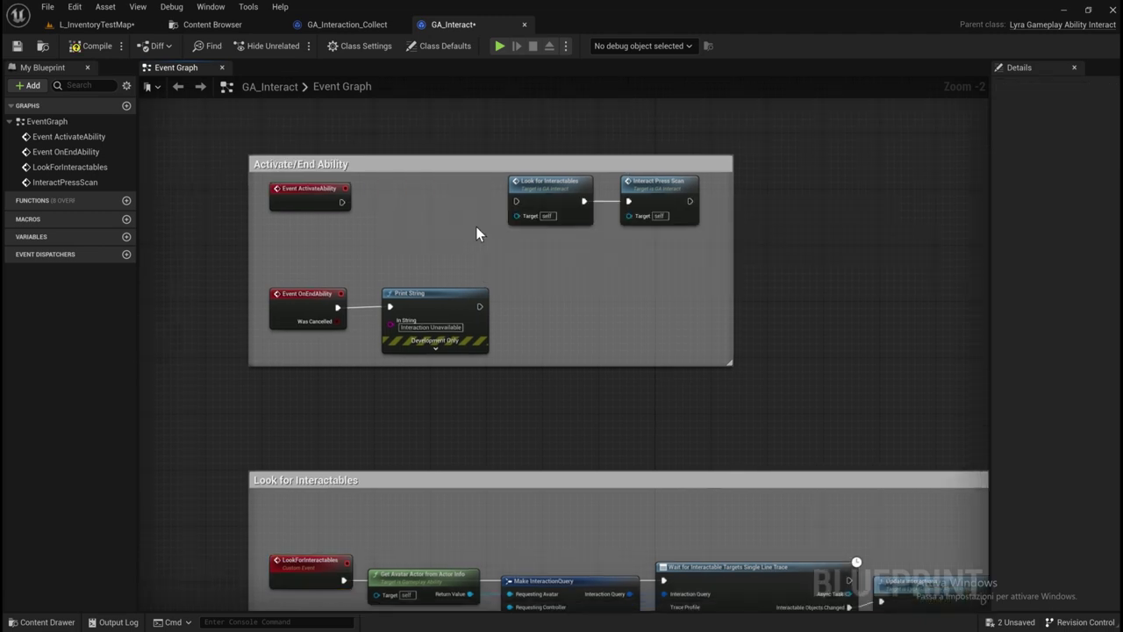
pyautogui.click(424, 306)
pyautogui.press('Delete')
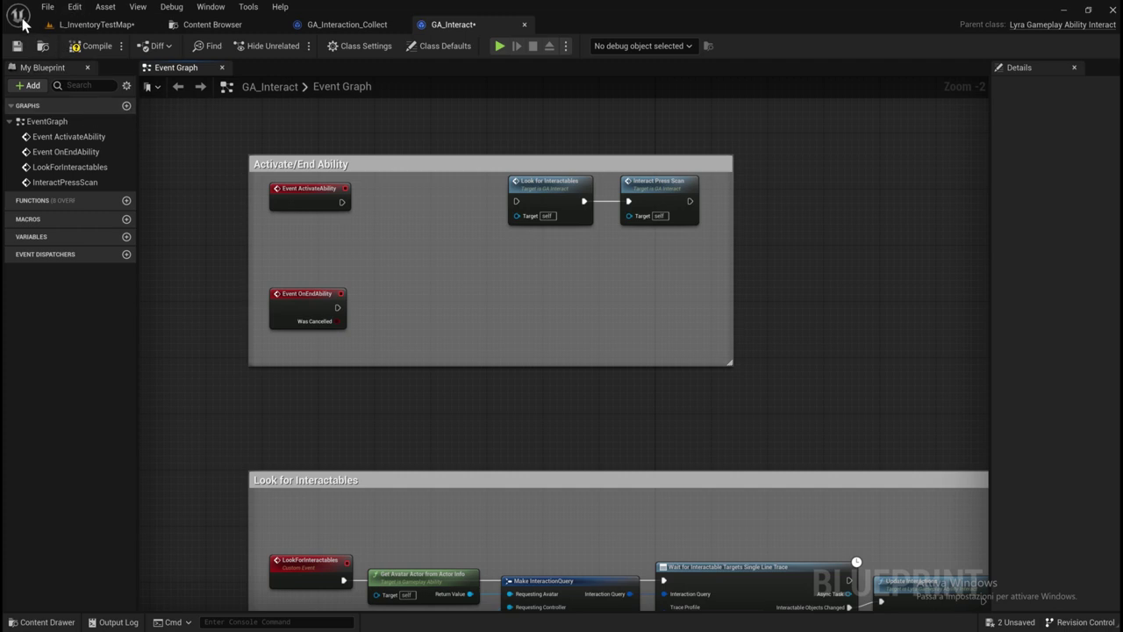
# Wire Event ActivateAbility straight into Look for Interactables and line the three nodes up in a row.
pyautogui.moveTo(343, 204); pyautogui.dragTo(533, 208)
pyautogui.moveTo(547, 213); pyautogui.dragTo(428, 212)
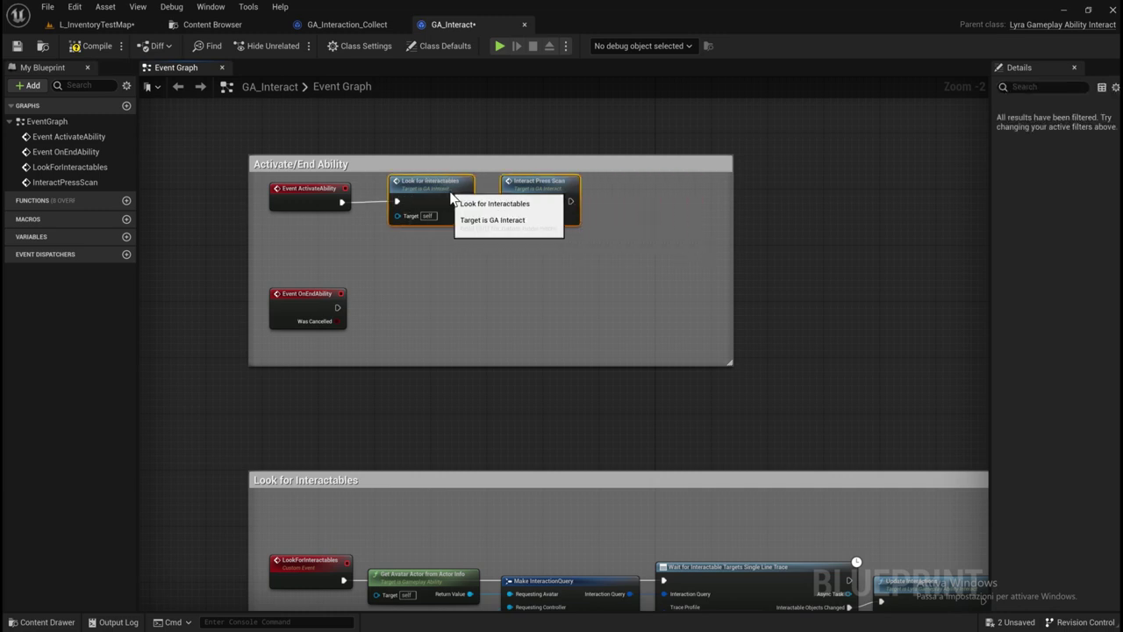
pyautogui.keyDown('ctrl'); pyautogui.click(308, 189); pyautogui.keyUp('ctrl')
pyautogui.moveTo(452, 185); pyautogui.dragTo(445, 214)
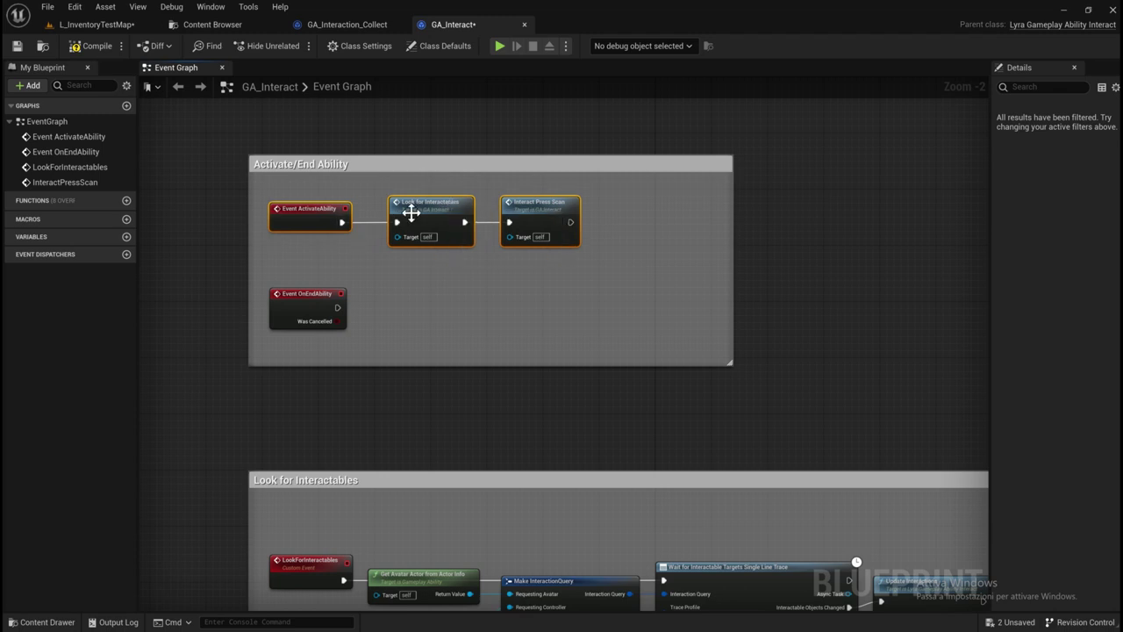
pyautogui.moveTo(349, 358); pyautogui.dragTo(390, 304, button='right')
pyautogui.moveTo(342, 253); pyautogui.dragTo(342, 245)
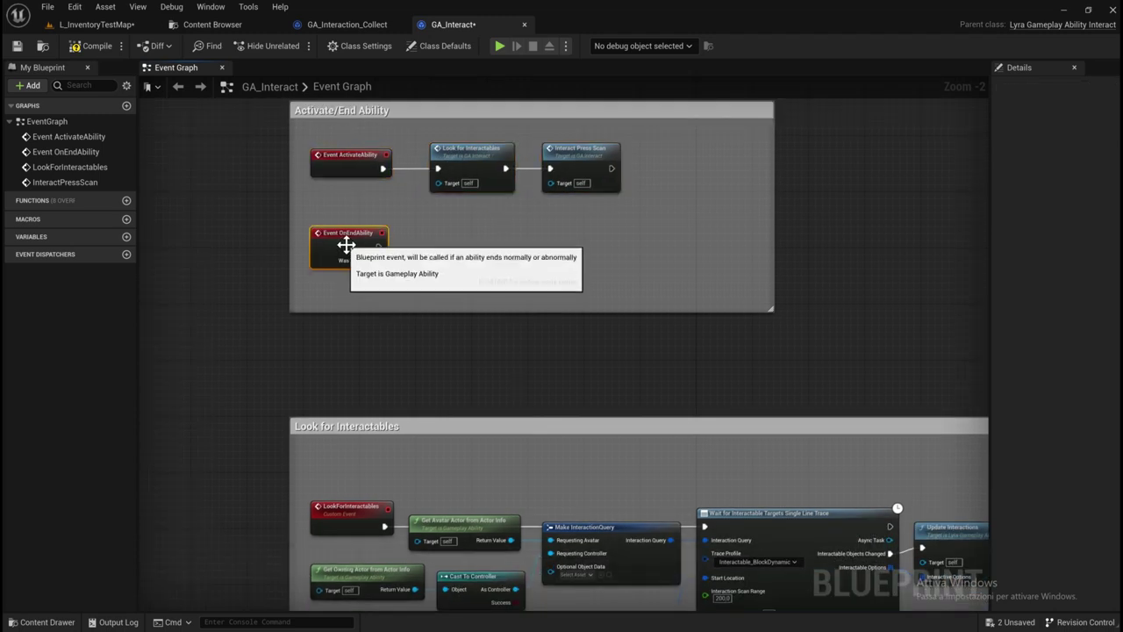
pyautogui.rightClick(523, 300)
# Pan the graph down to frame the Interaction Input Press/Release nodes.
pyautogui.click(454, 316)
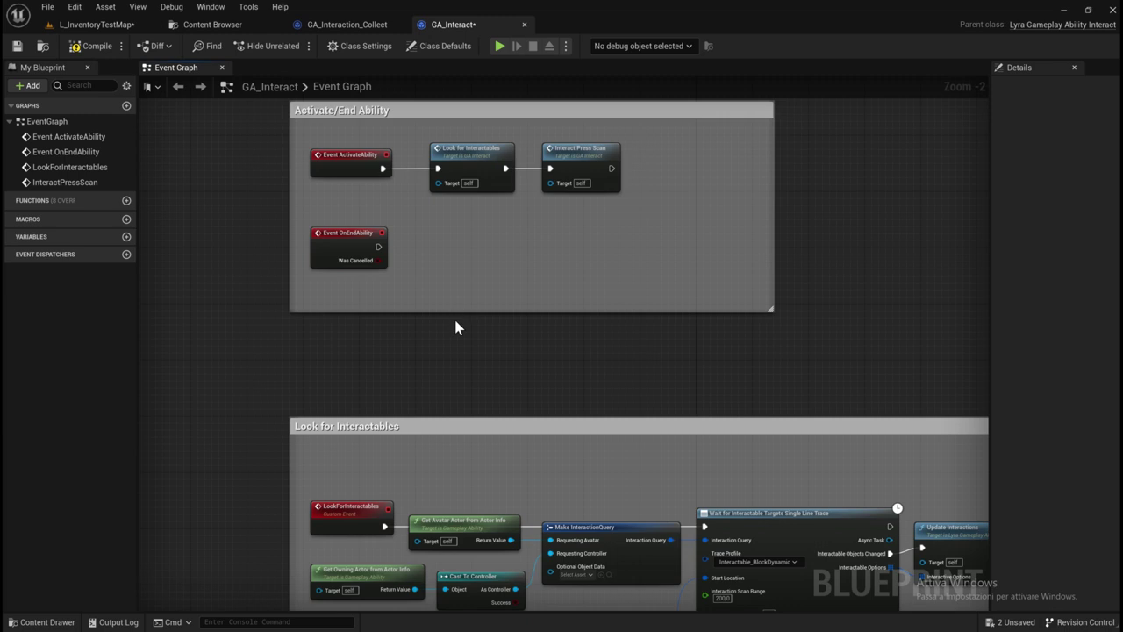
pyautogui.scroll(-2, 369, 278)
pyautogui.scroll(-1, 359, 290)
pyautogui.moveTo(441, 418); pyautogui.dragTo(465, 291, button='right')
pyautogui.scroll(1, 465, 291)
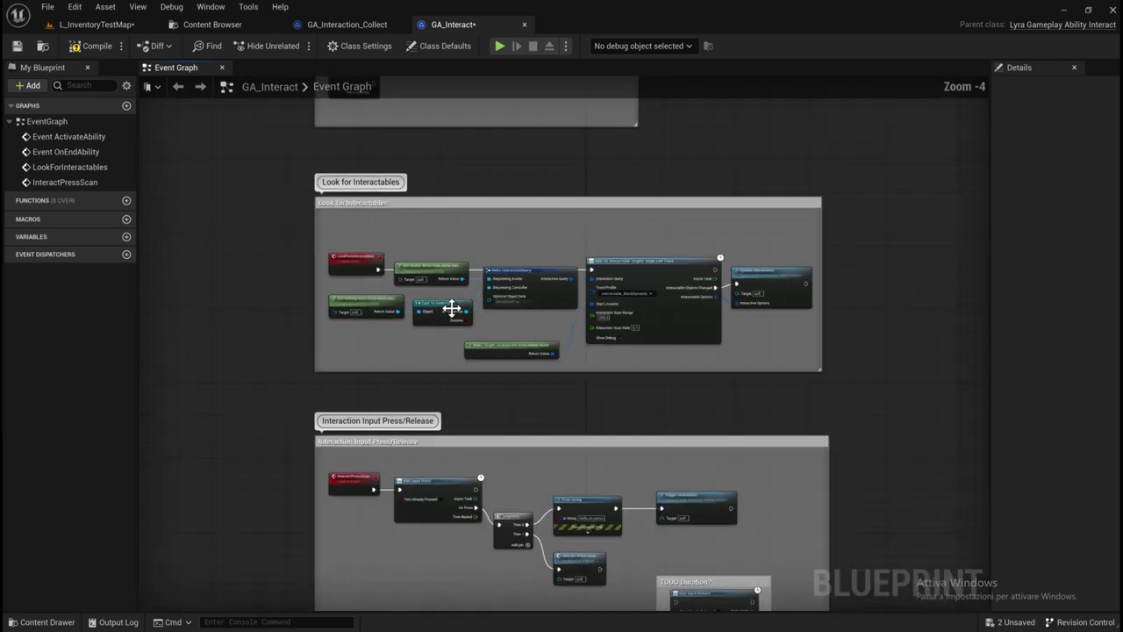
pyautogui.scroll(-1, 433, 253)
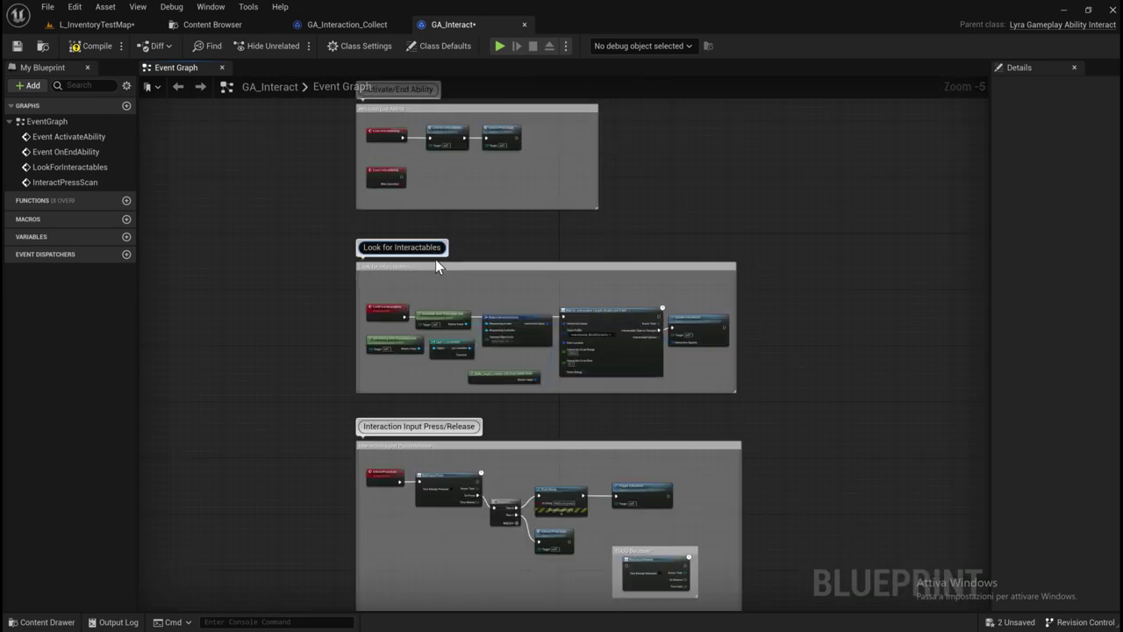
pyautogui.scroll(2, 391, 324)
pyautogui.scroll(1, 366, 289)
pyautogui.moveTo(391, 295)
pyautogui.mouseDown(button='right')
pyautogui.moveTo(435, 274)
pyautogui.moveTo(439, 351)
pyautogui.mouseUp(button='right')
pyautogui.scroll(-1, 431, 179)
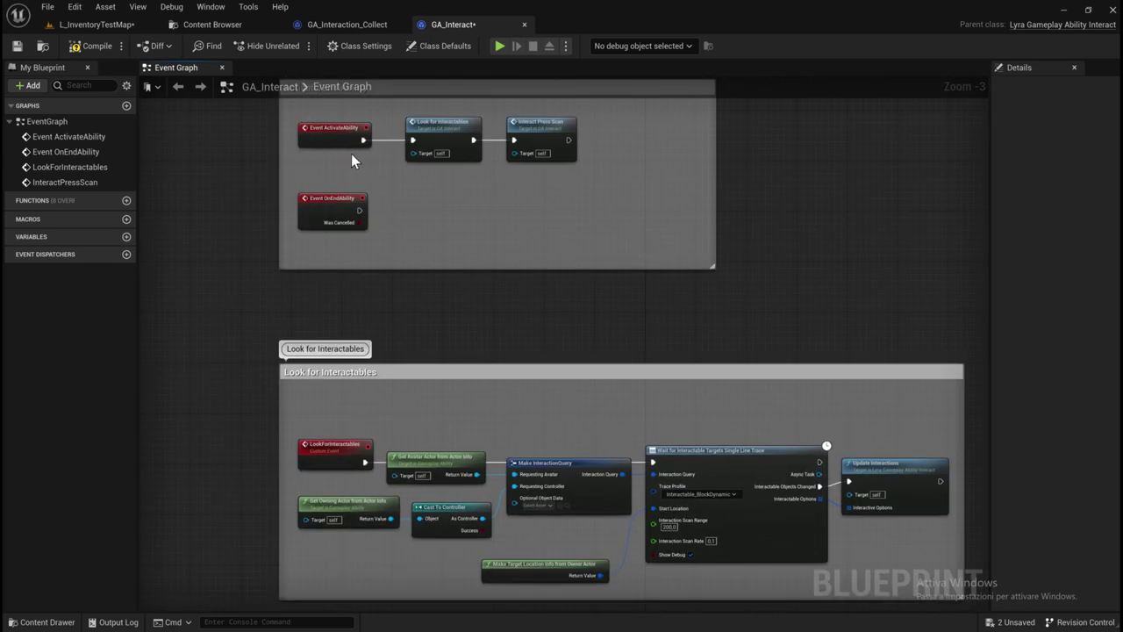
pyautogui.moveTo(466, 233); pyautogui.dragTo(423, 62, button='right')
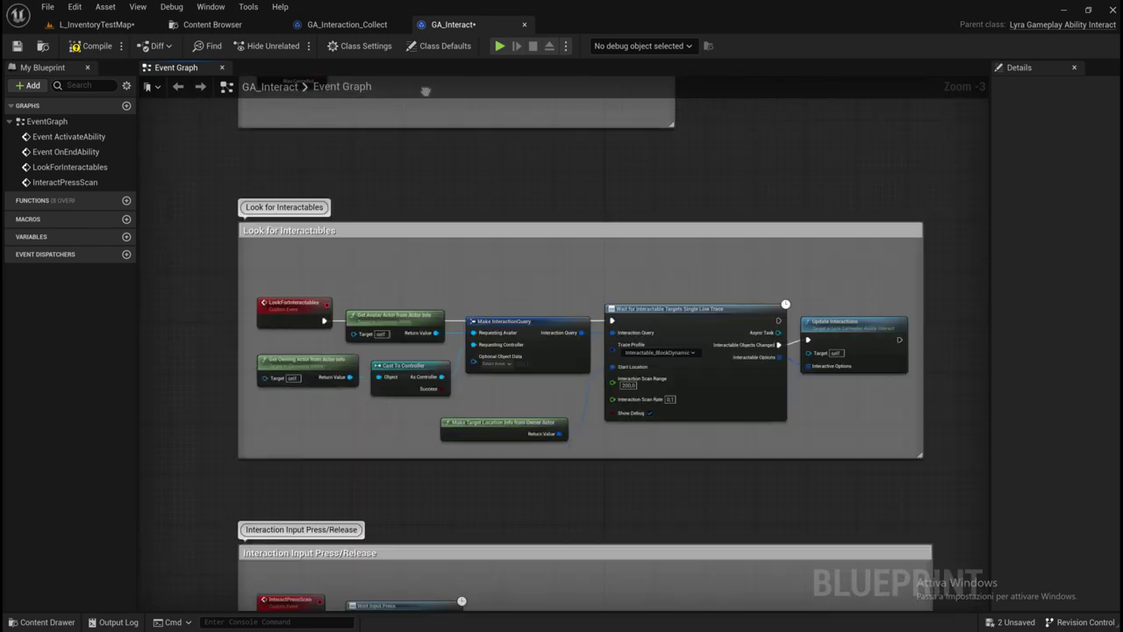
pyautogui.moveTo(280, 238); pyautogui.dragTo(311, 160, button='right')
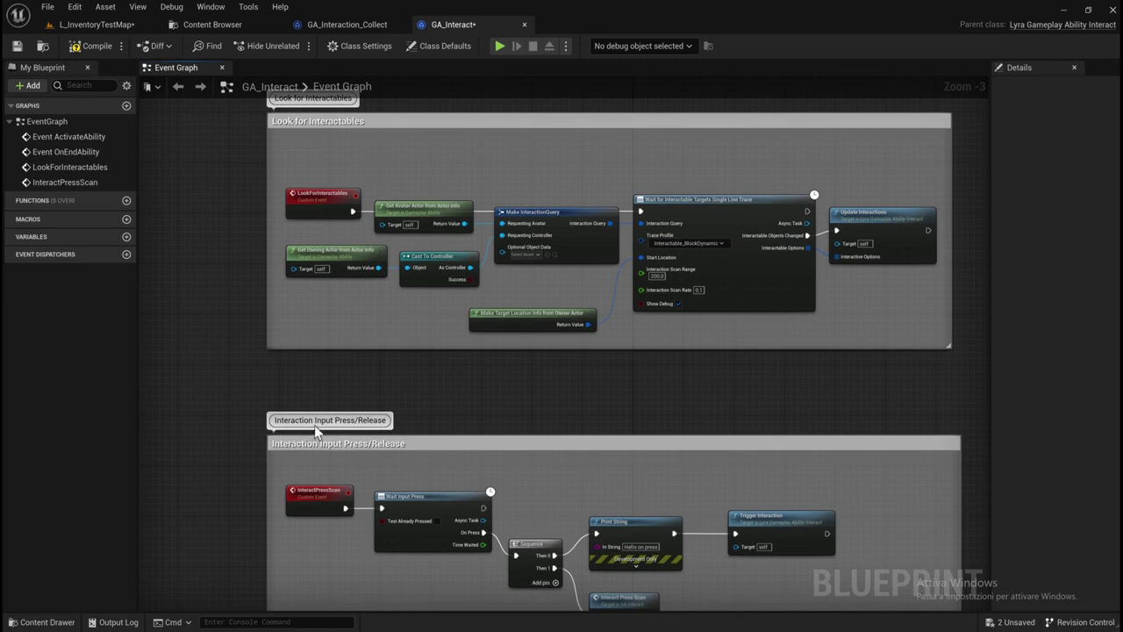
pyautogui.moveTo(518, 560); pyautogui.dragTo(487, 431, button='right')
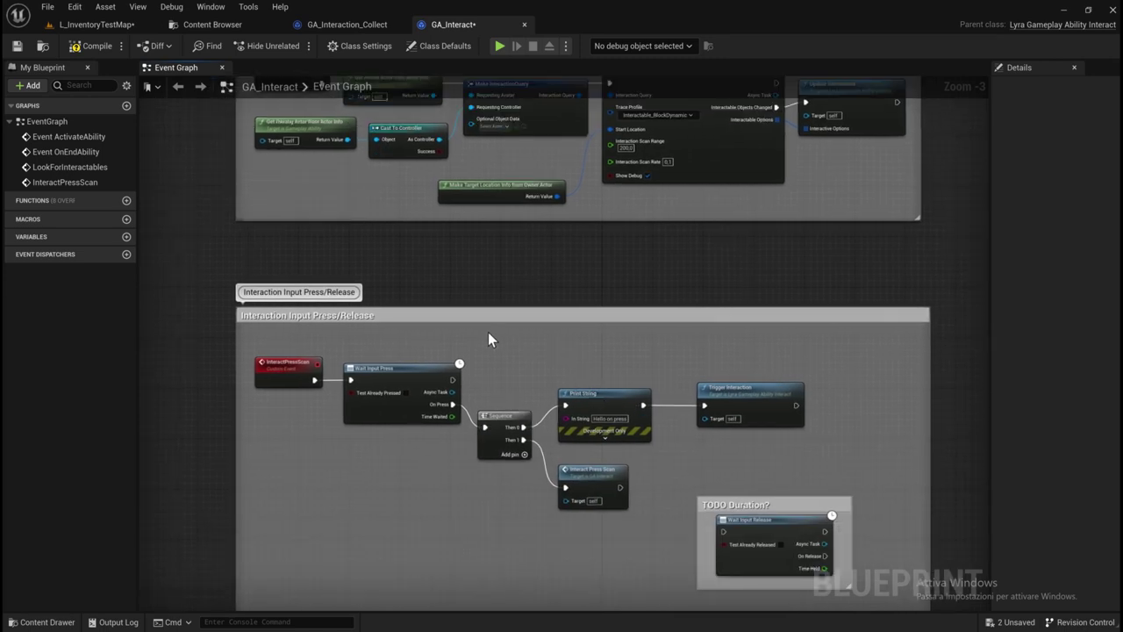
pyautogui.moveTo(517, 274); pyautogui.dragTo(481, 335, button='right')
# Delete its Print String node and connect Sequence Then 0 to Trigger Interaction.
pyautogui.click(582, 468)
pyautogui.press('Delete')
pyautogui.moveTo(488, 489)
pyautogui.mouseDown()
pyautogui.moveTo(667, 470)
pyautogui.moveTo(555, 480)
pyautogui.mouseUp()
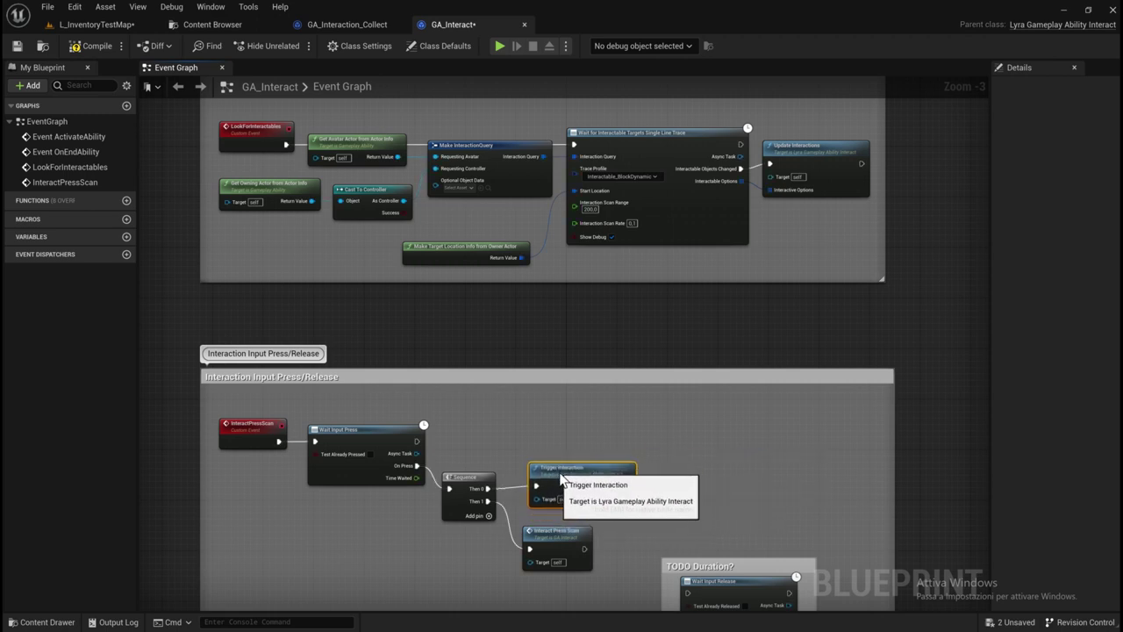
# Untick Show Debug on the Wait for Interactable Targets Single Line Trace node.
pyautogui.moveTo(571, 209); pyautogui.dragTo(588, 258, button='right')
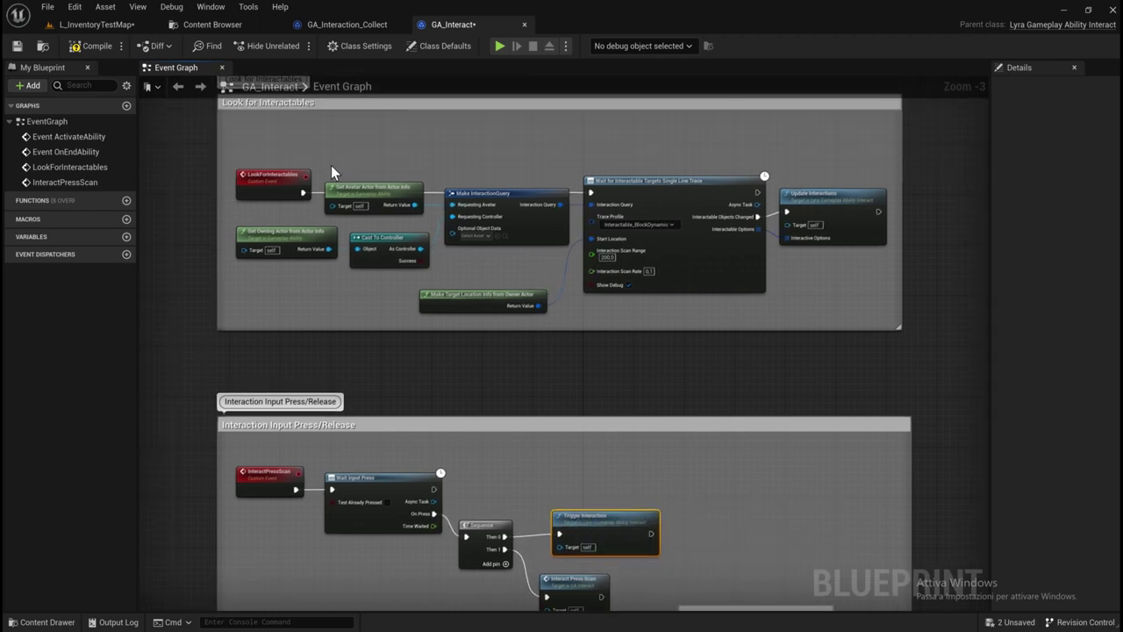
pyautogui.scroll(3, 303, 170)
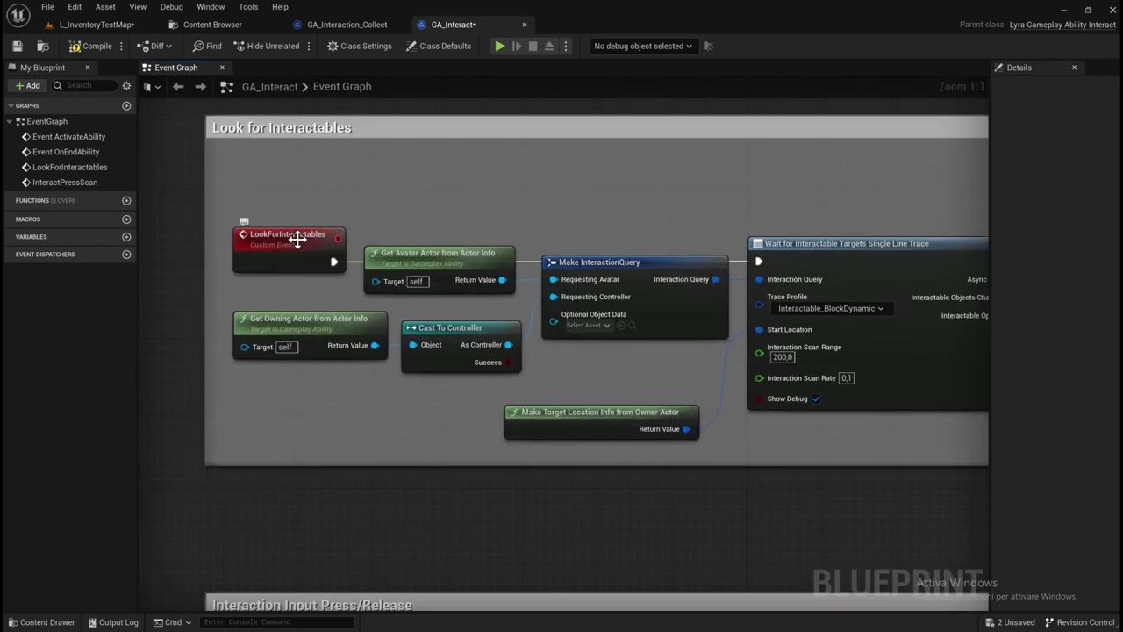
pyautogui.moveTo(529, 471); pyautogui.dragTo(383, 416, button='right')
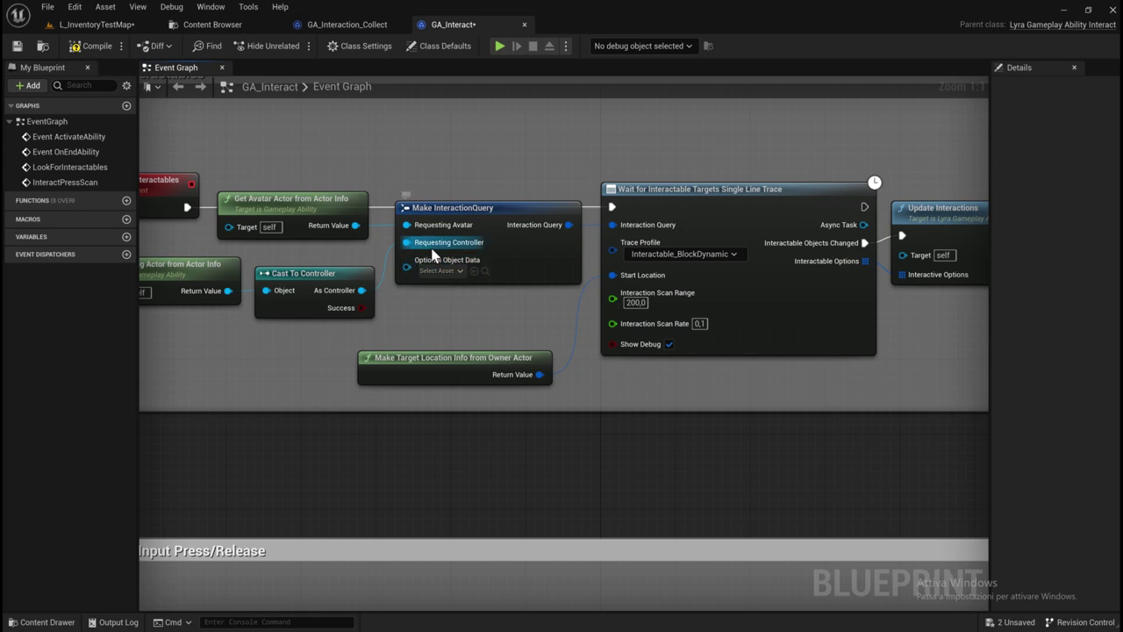
pyautogui.moveTo(767, 376); pyautogui.dragTo(624, 280, button='right')
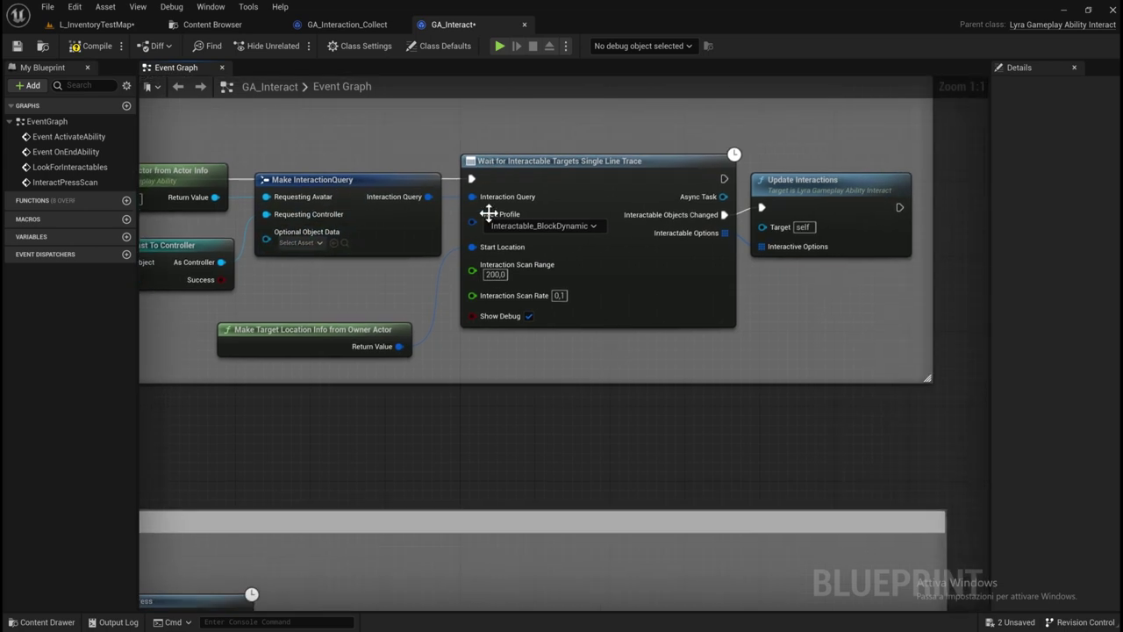
pyautogui.click(529, 318)
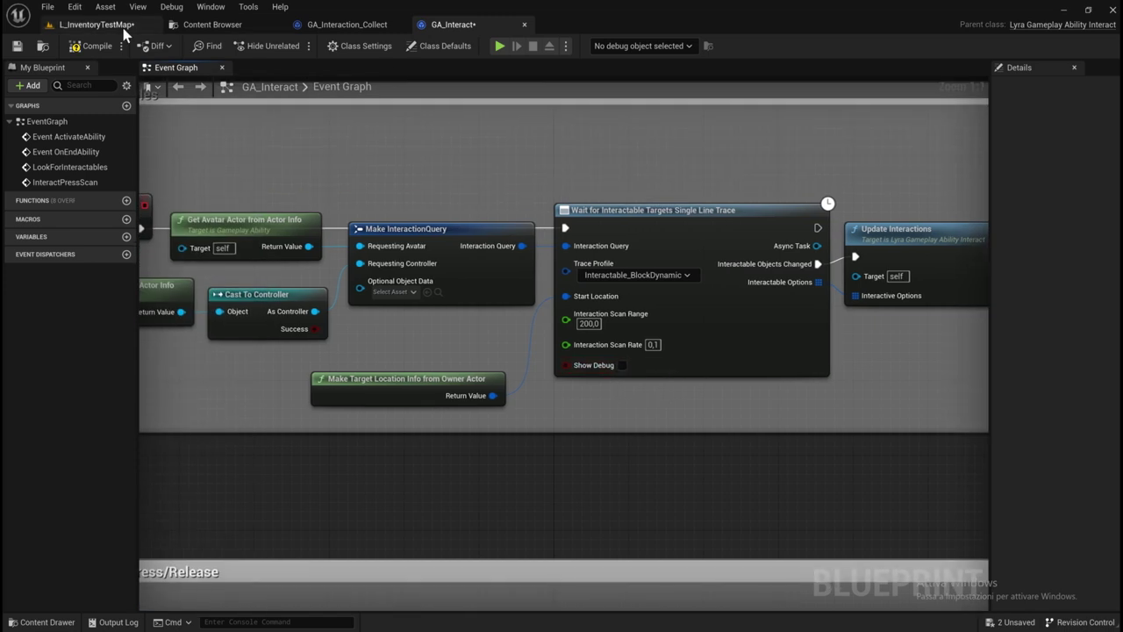
# Compile GA_Interact, switch to L_InventoryTestMap and start a Play-In-Editor session.
pyautogui.click(112, 48)
pyautogui.click(114, 26)
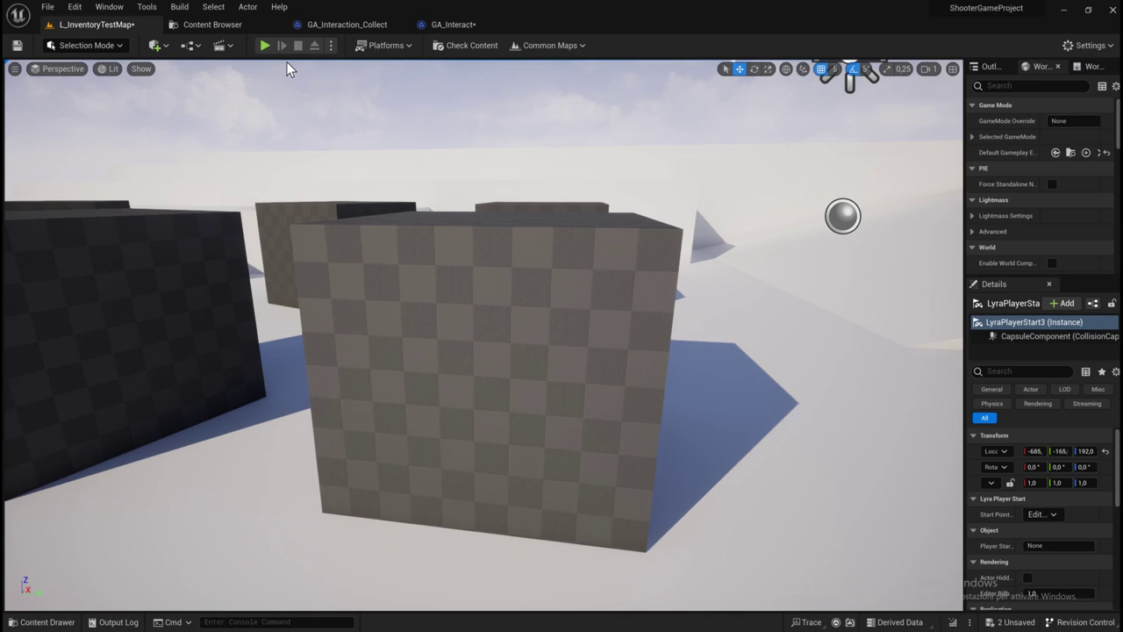
pyautogui.click(265, 46)
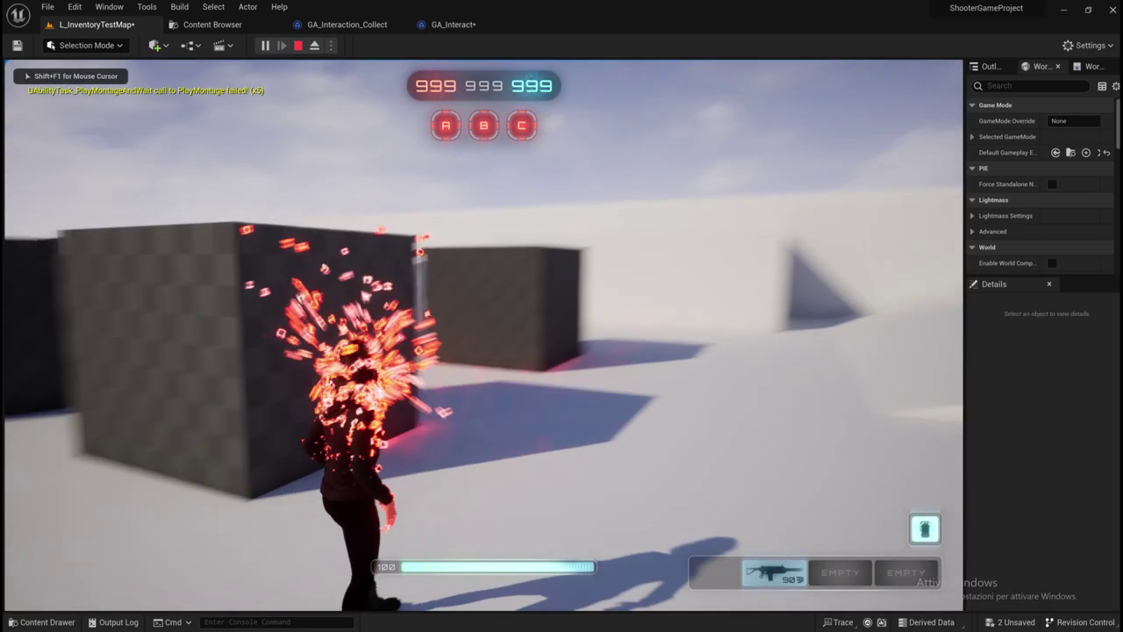
# Run to the checkered block, collect it with E, then bring up the pause menu.
pyautogui.press('w')
pyautogui.press('w')
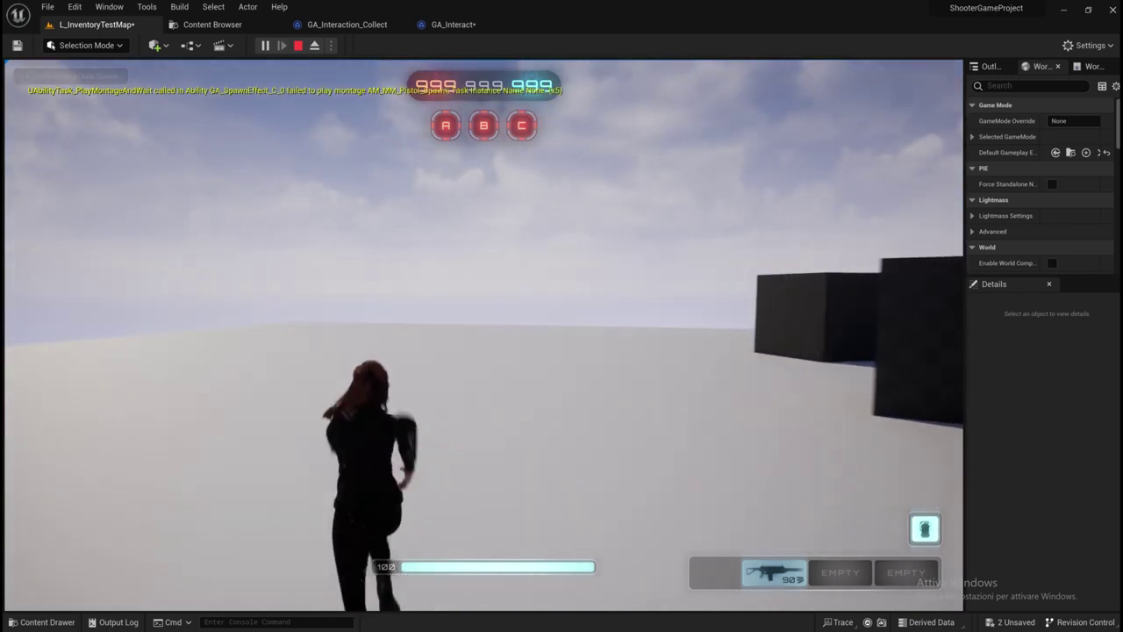
pyautogui.press('a')
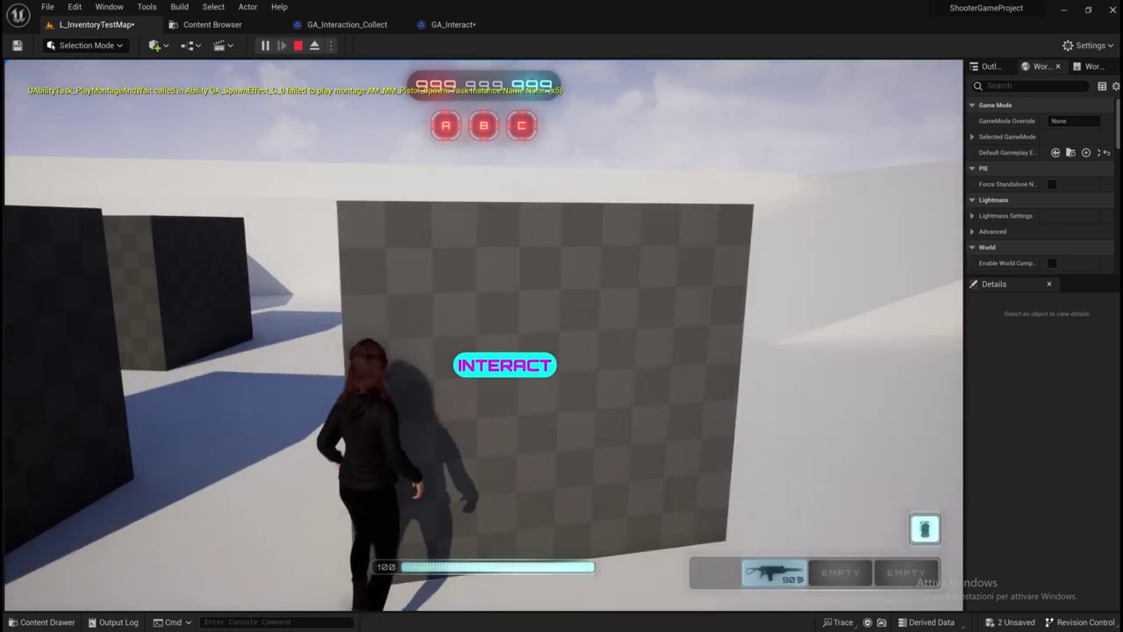
pyautogui.press('w')
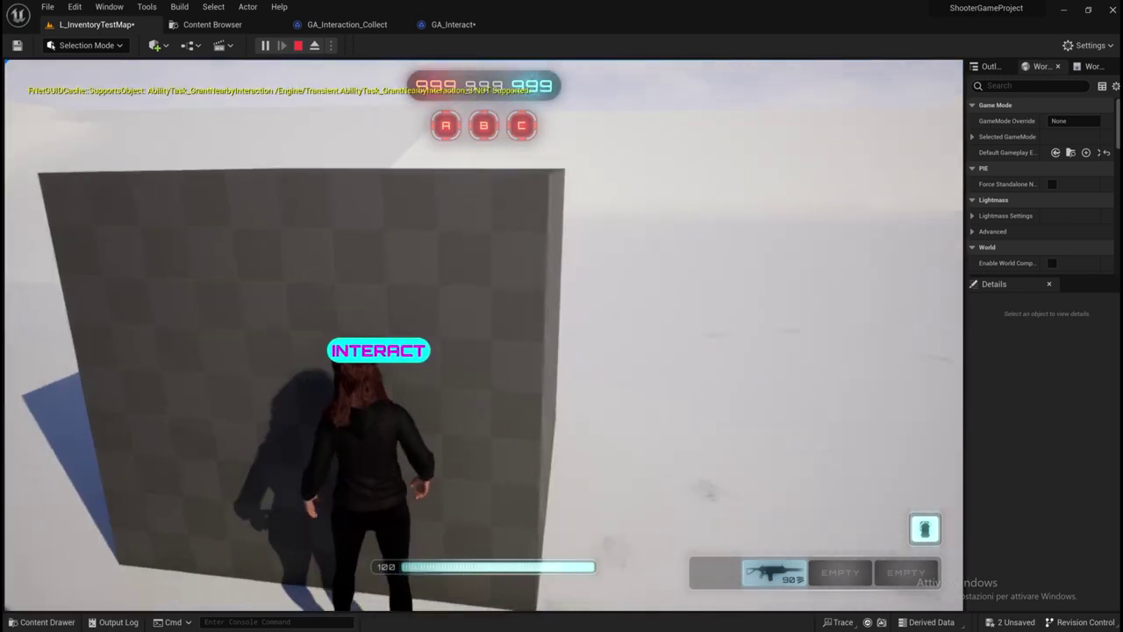
pyautogui.press('w')
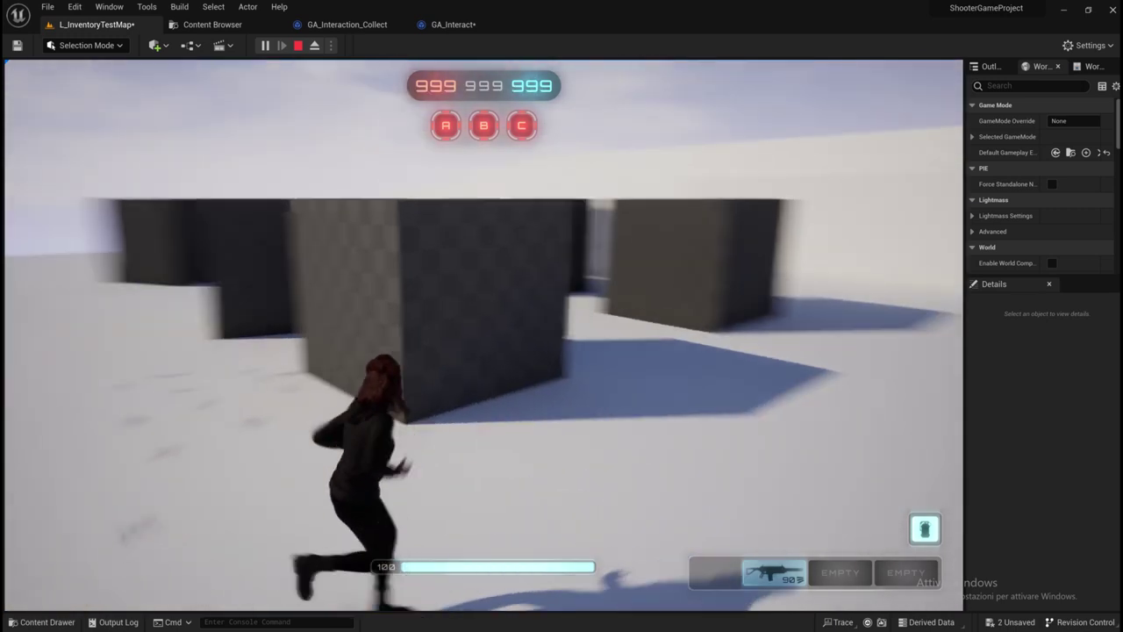
pyautogui.press('a')
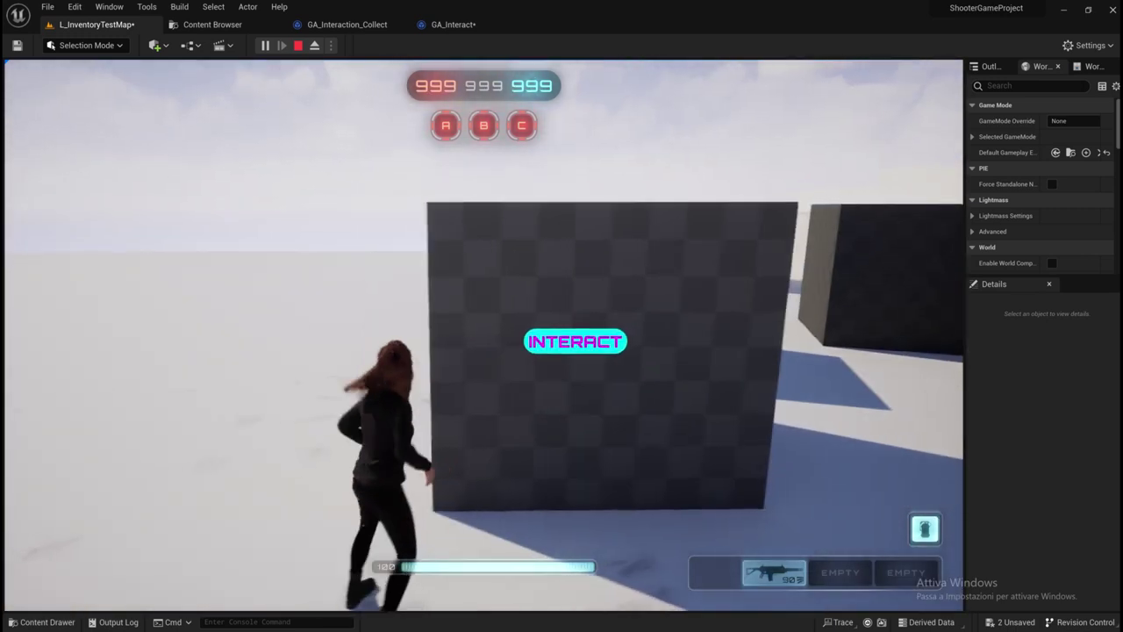
pyautogui.press('d')
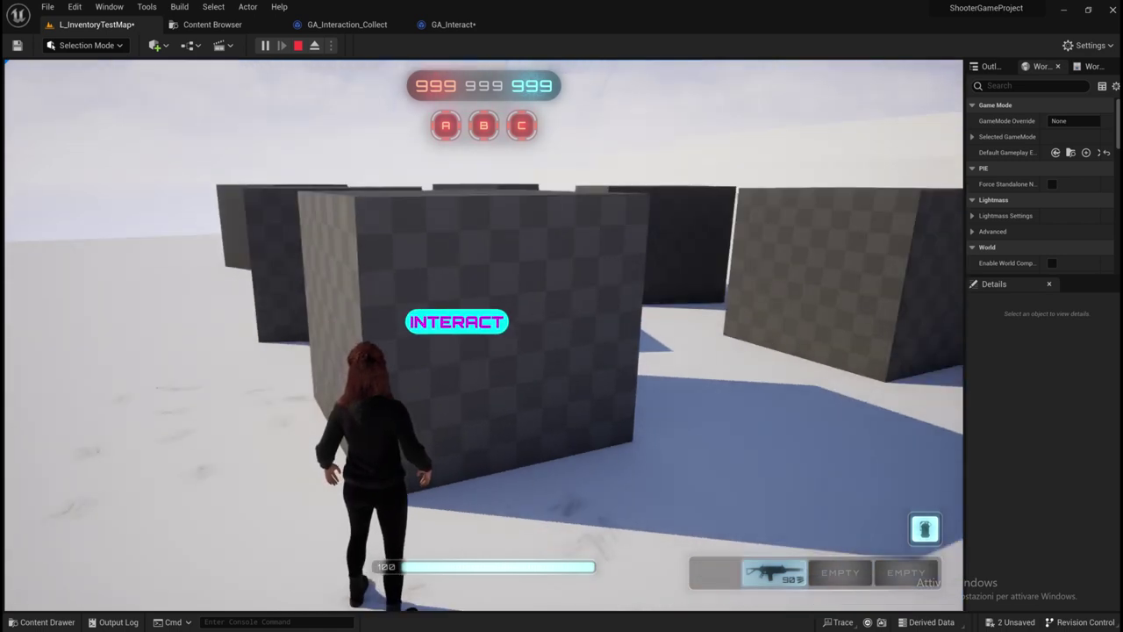
pyautogui.press('e')
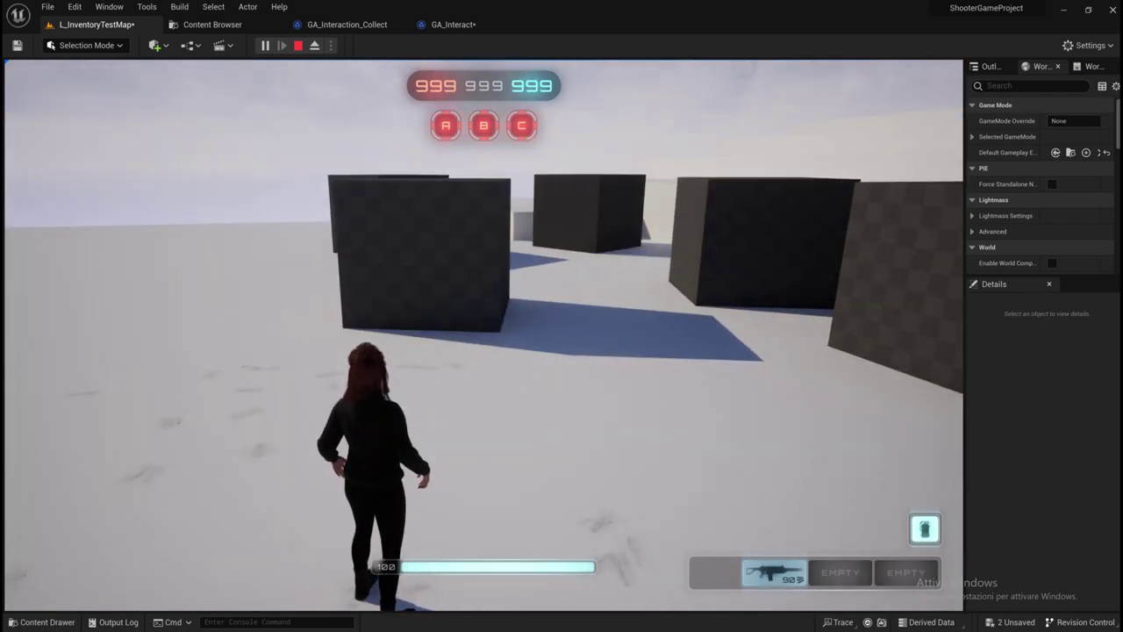
pyautogui.press('Escape')
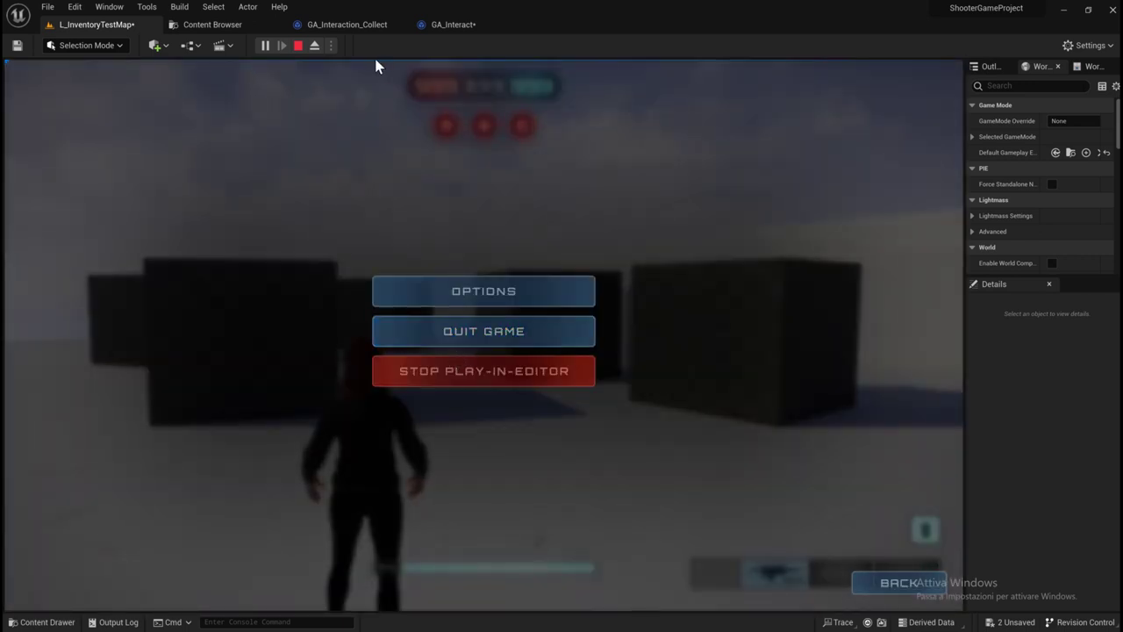
# Stop play, then raise B_InteractableRock5 to Z 178.9 and focus the view on it.
pyautogui.click(297, 44)
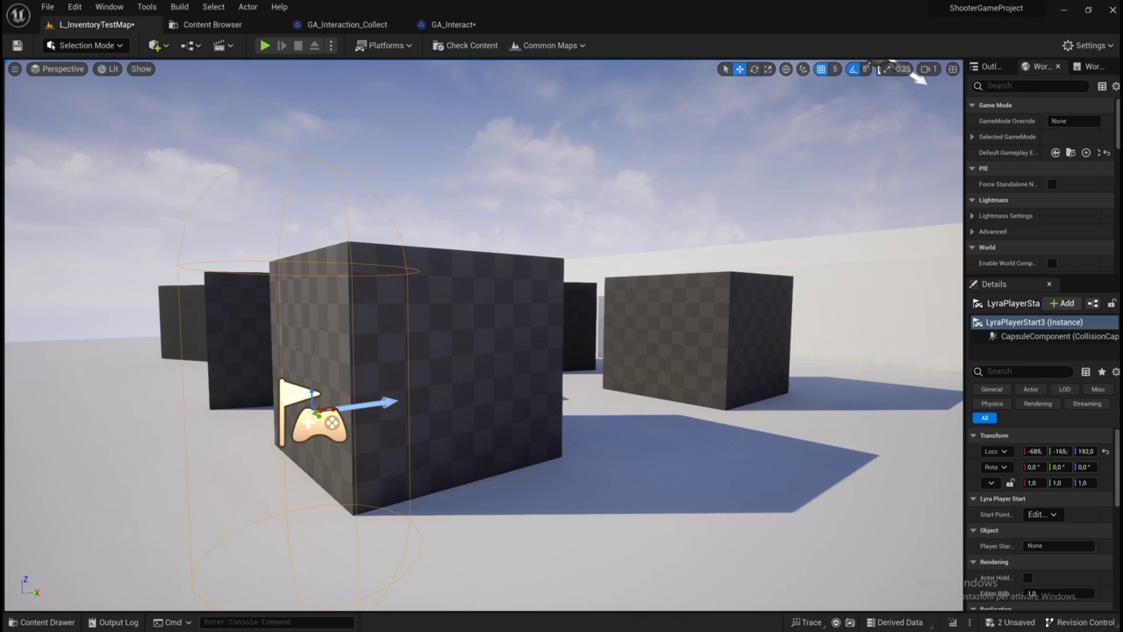
pyautogui.moveTo(917, 77); pyautogui.dragTo(917, 77, button='right')
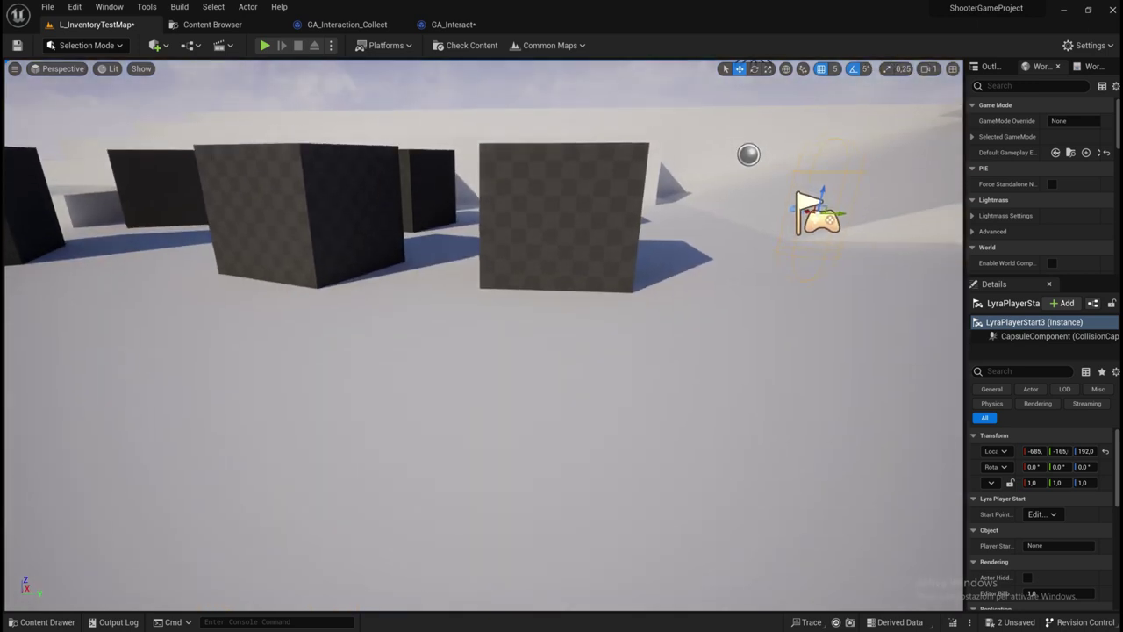
pyautogui.moveTo(487, 277); pyautogui.dragTo(488, 277, button='right')
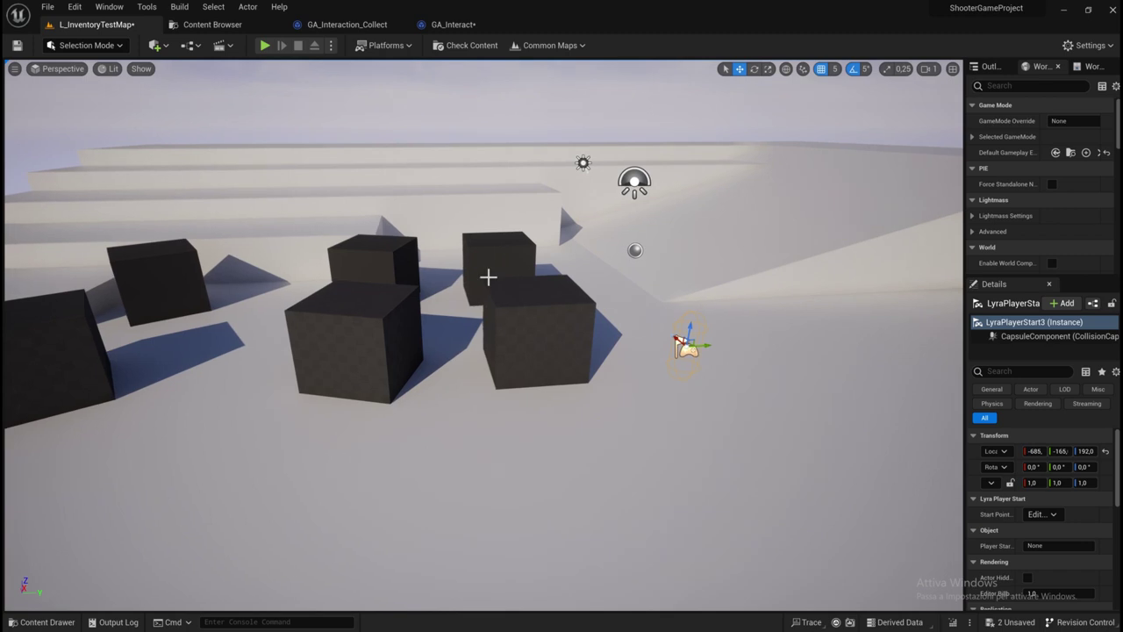
pyautogui.click(351, 309)
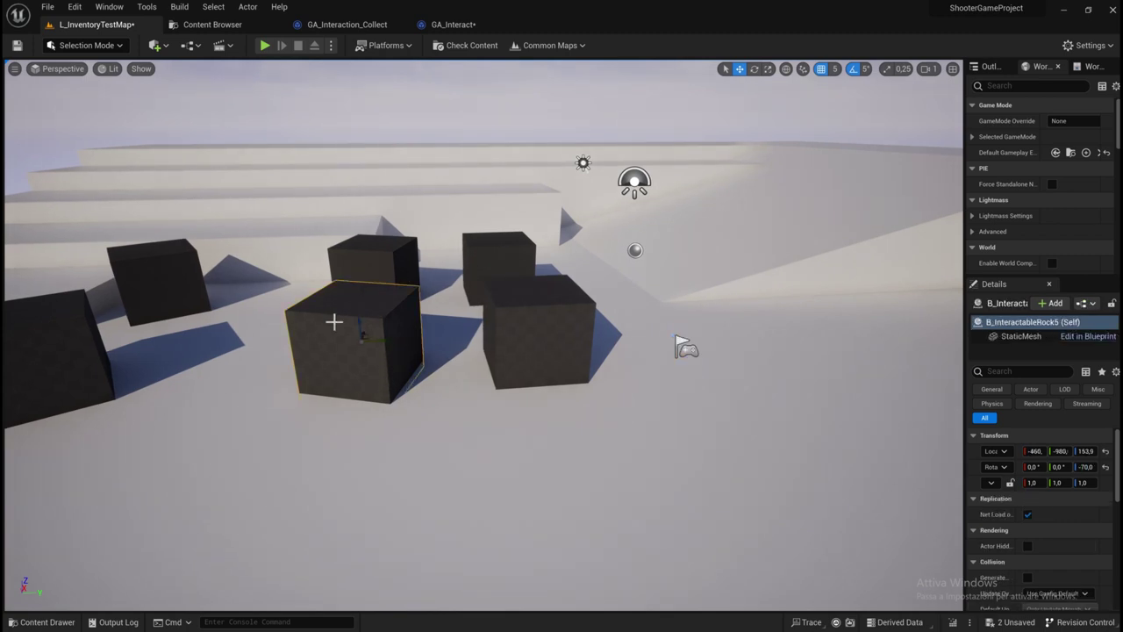
pyautogui.moveTo(358, 324); pyautogui.dragTo(364, 314)
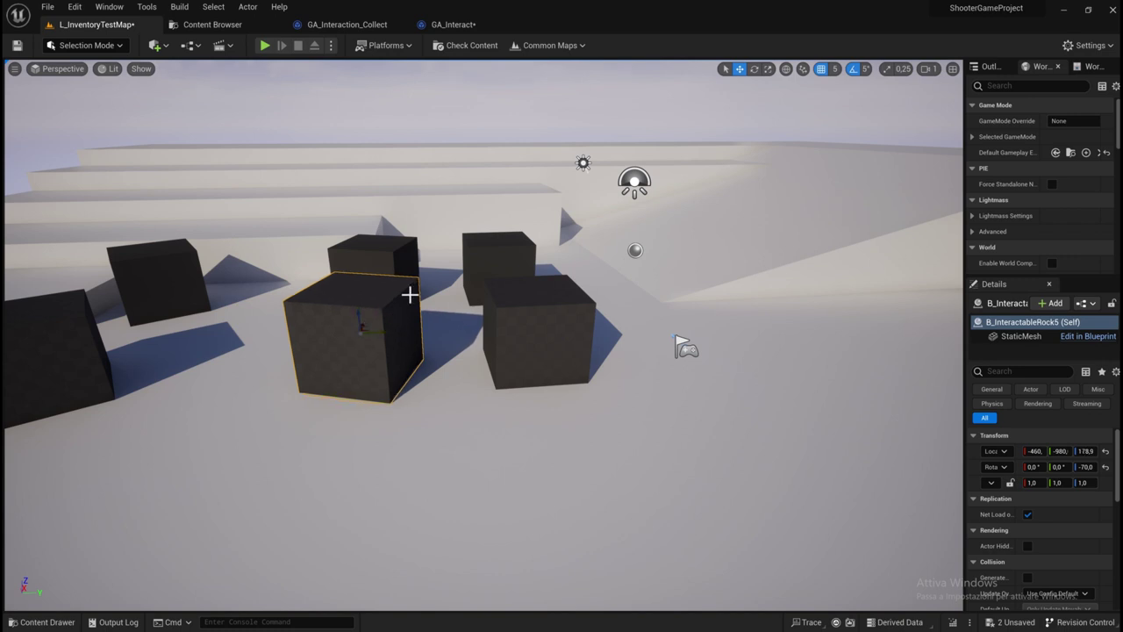
pyautogui.press('f')
pyautogui.scroll(5, 492, 351)
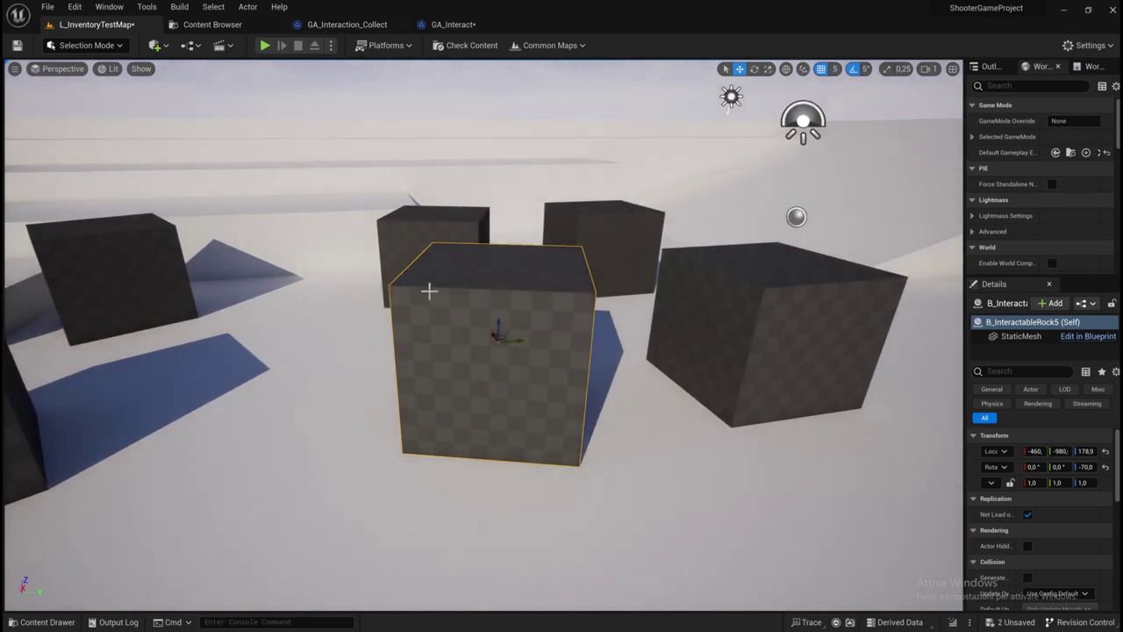
# Clear the GA INTERA search and browse to ShooterExplorer Content > Items.
pyautogui.click(221, 31)
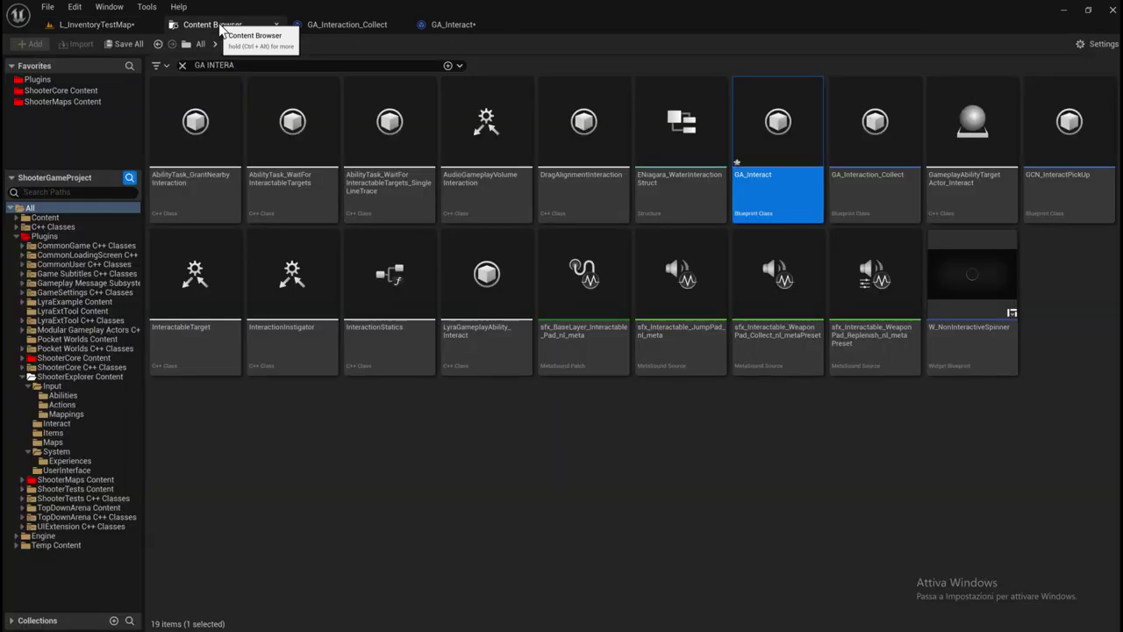
pyautogui.click(183, 66)
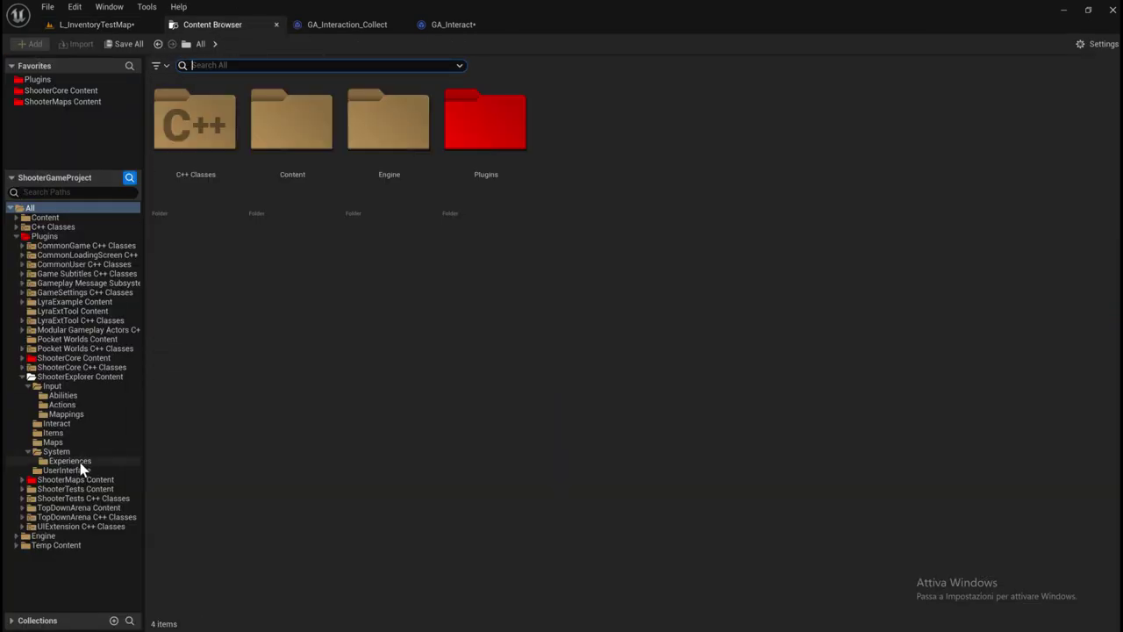
pyautogui.click(84, 380)
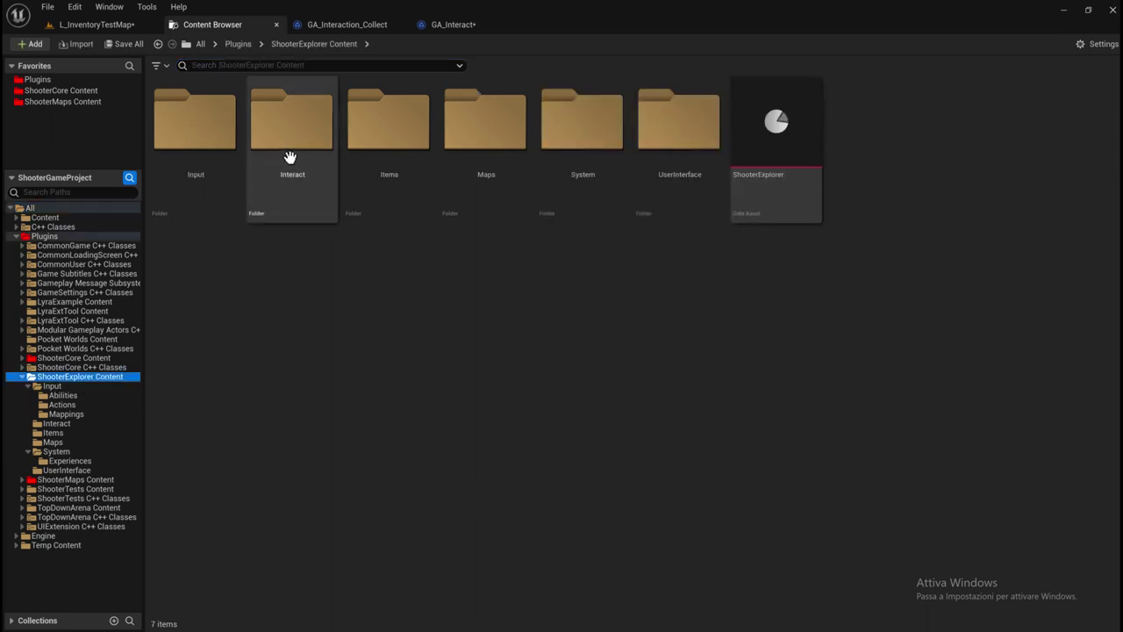
pyautogui.doubleClick(379, 211)
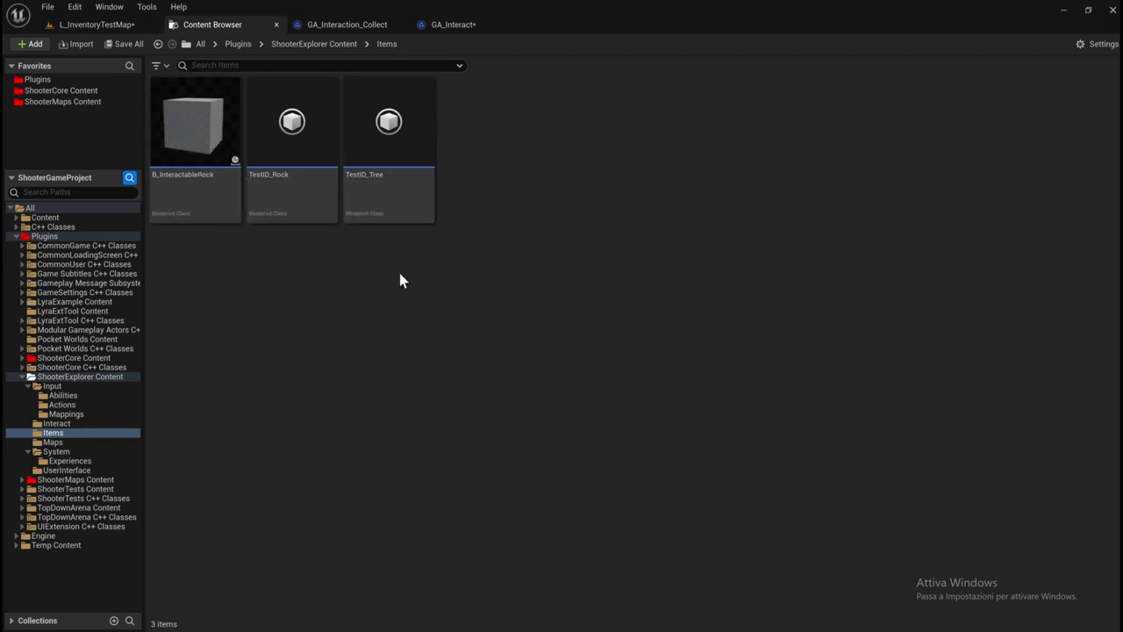
# Close the GA_Interaction_Collect and GA_Interact editors.
pyautogui.moveTo(314, 217)
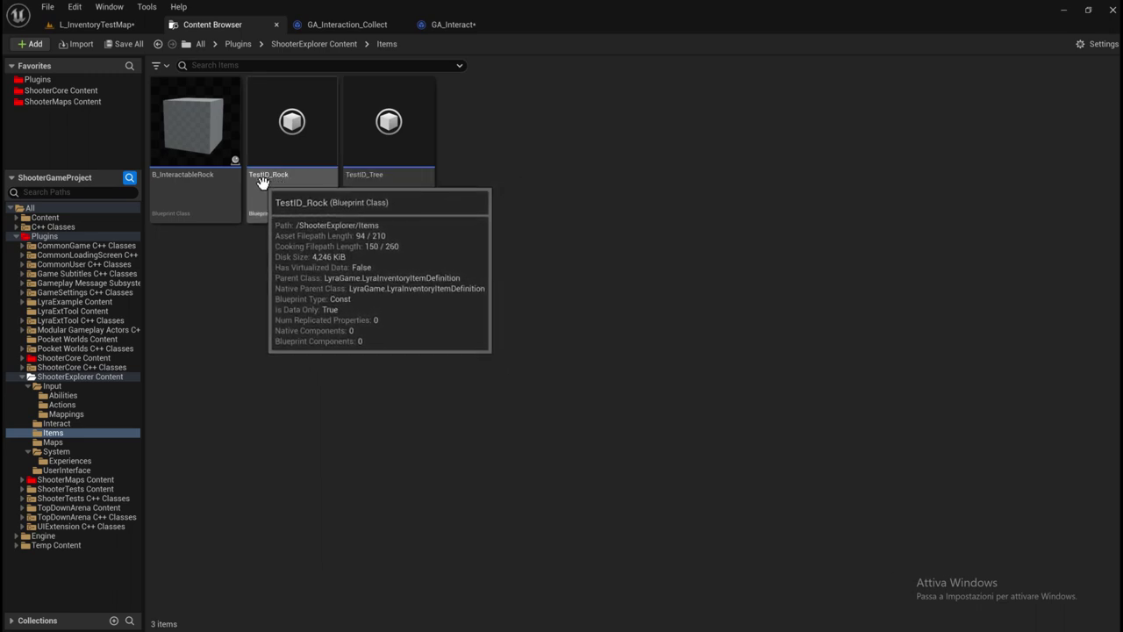
pyautogui.moveTo(349, 171)
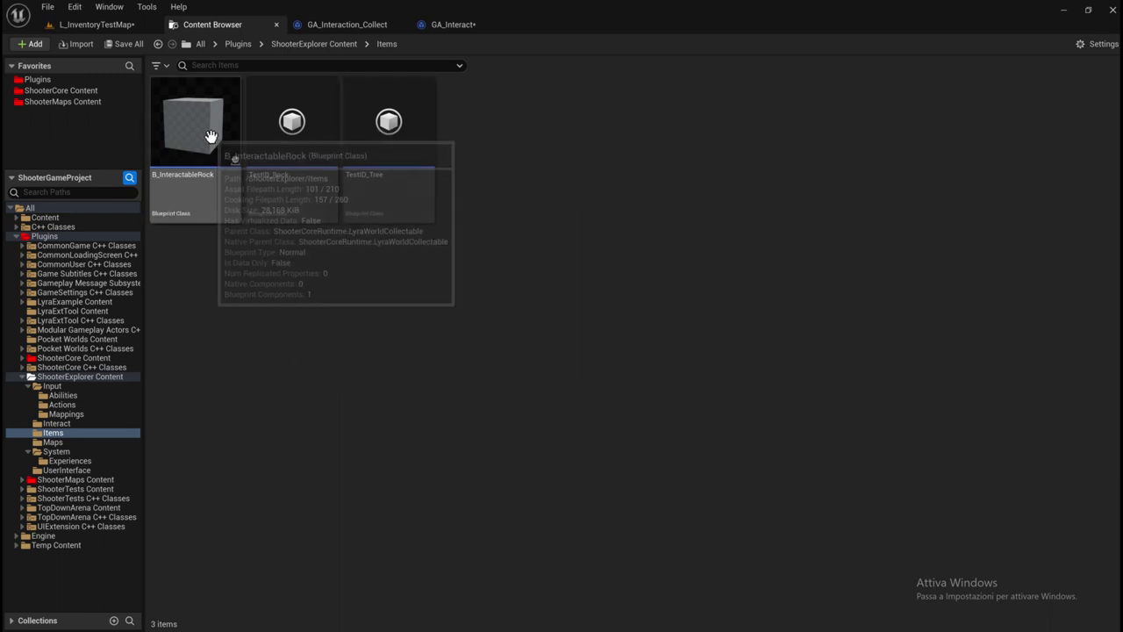
pyautogui.click(401, 25)
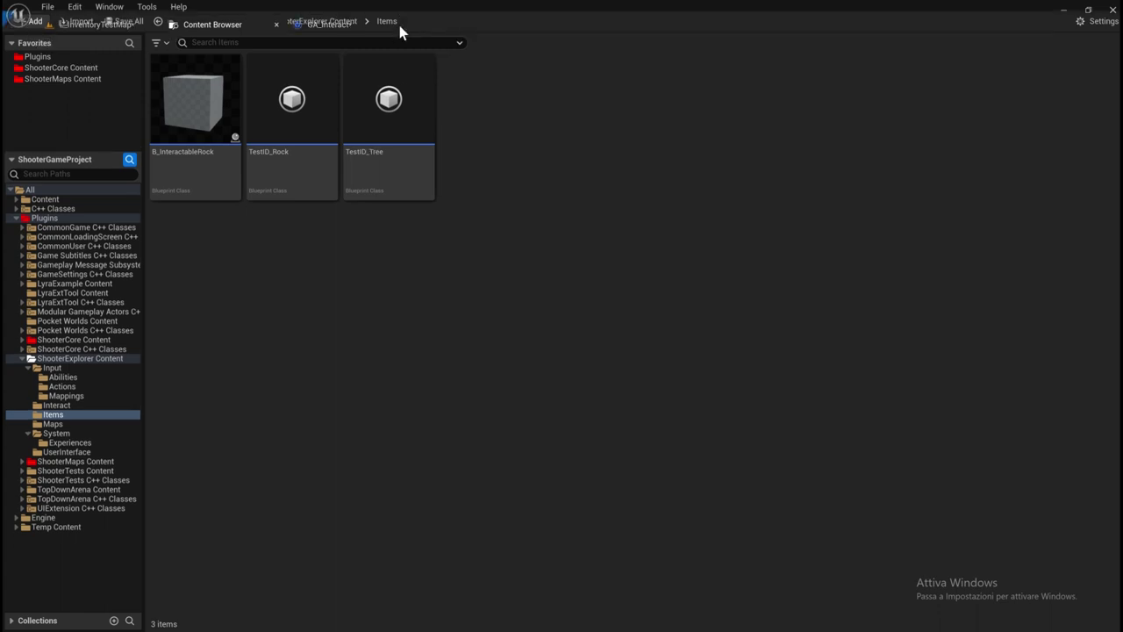
pyautogui.click(401, 27)
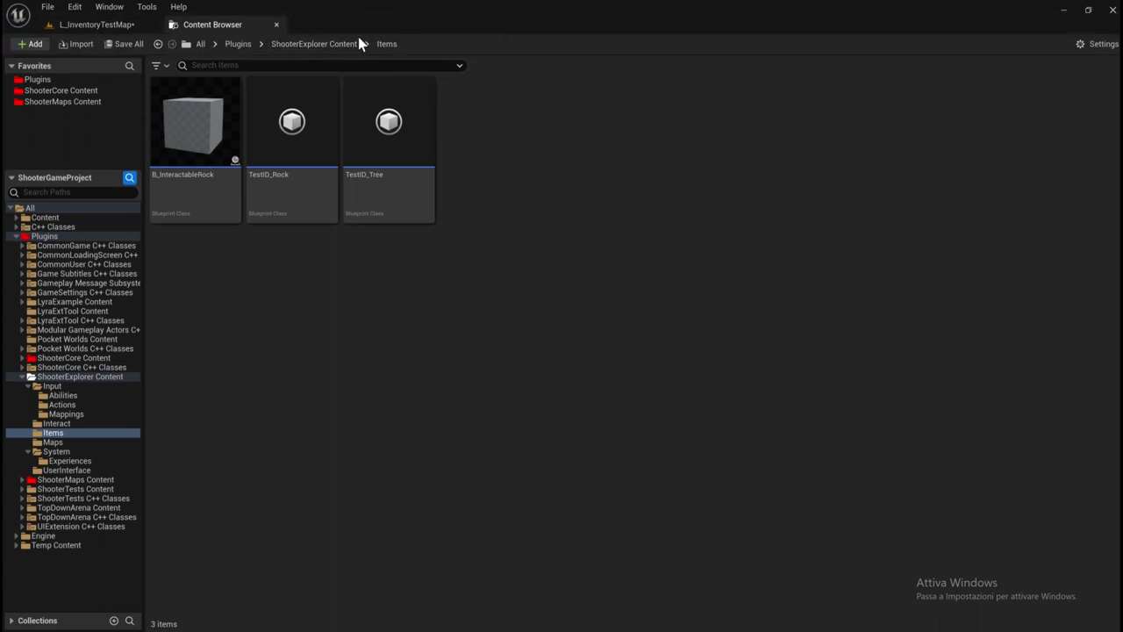
# Open B_InteractableRock, dock its editor, and delete the three default Event Graph nodes.
pyautogui.doubleClick(171, 190)
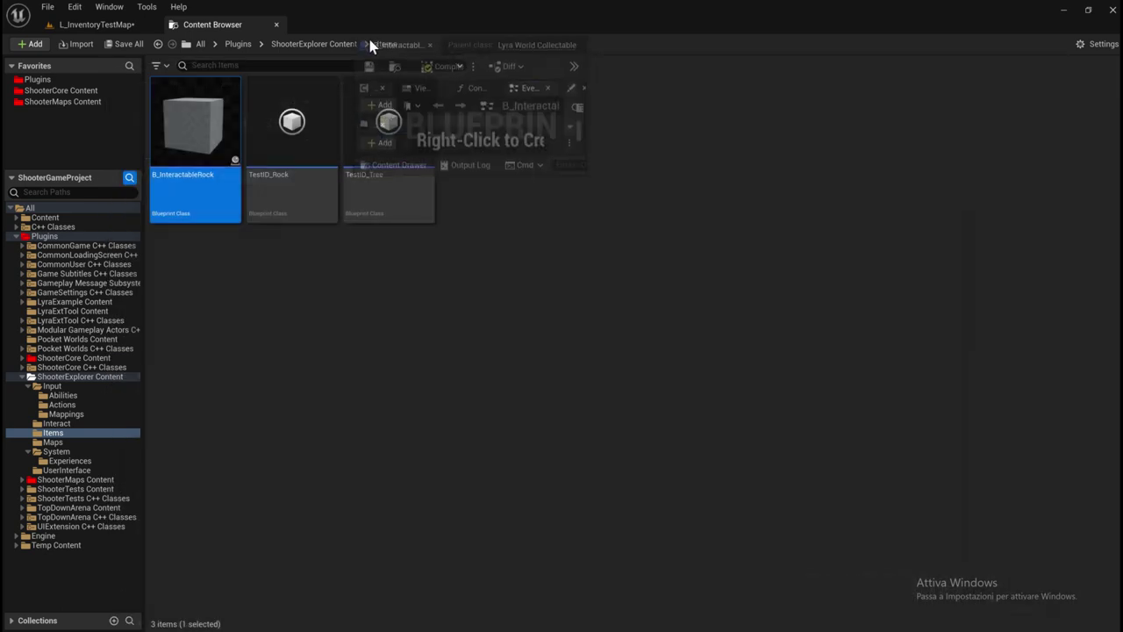
pyautogui.moveTo(263, 89); pyautogui.dragTo(360, 26)
pyautogui.scroll(-4, 813, 307)
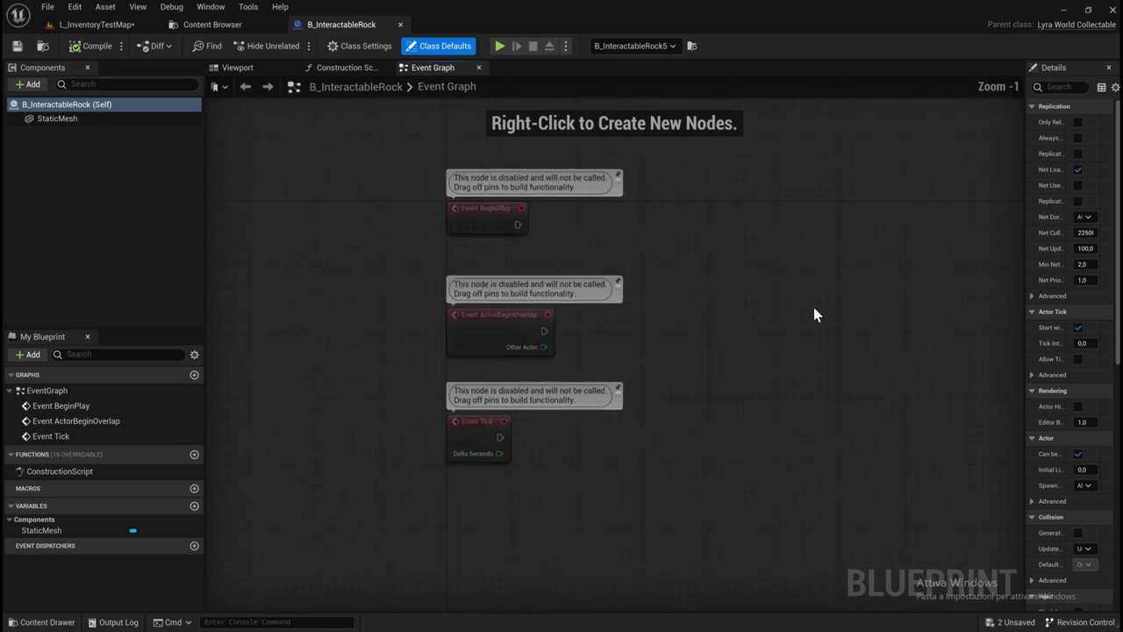
pyautogui.moveTo(444, 217); pyautogui.dragTo(564, 412)
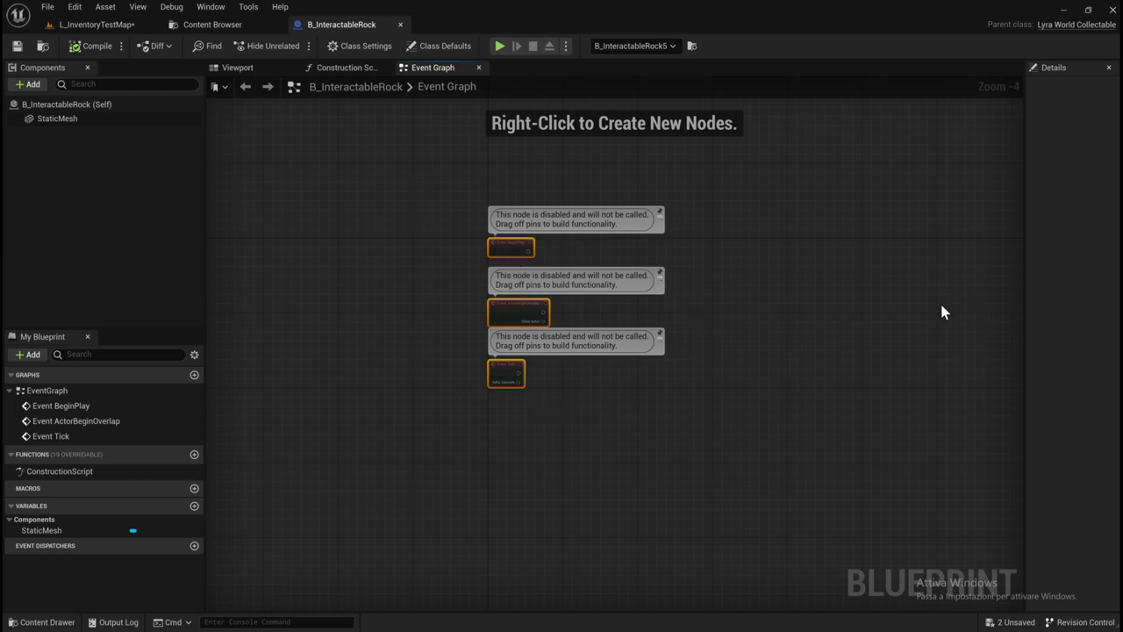
pyautogui.press('Delete')
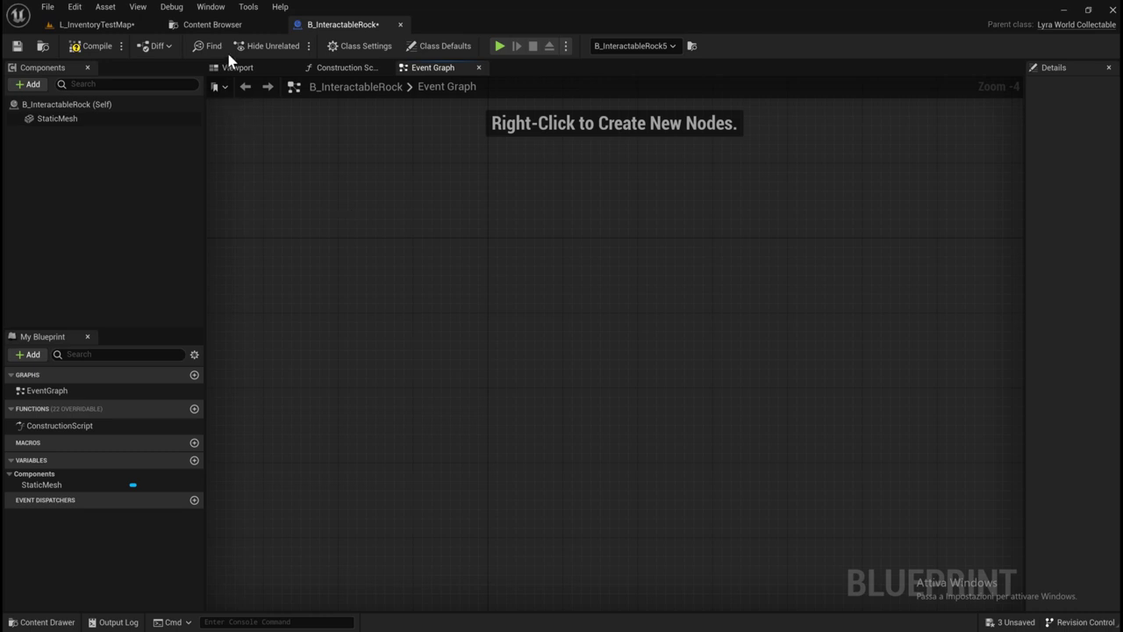
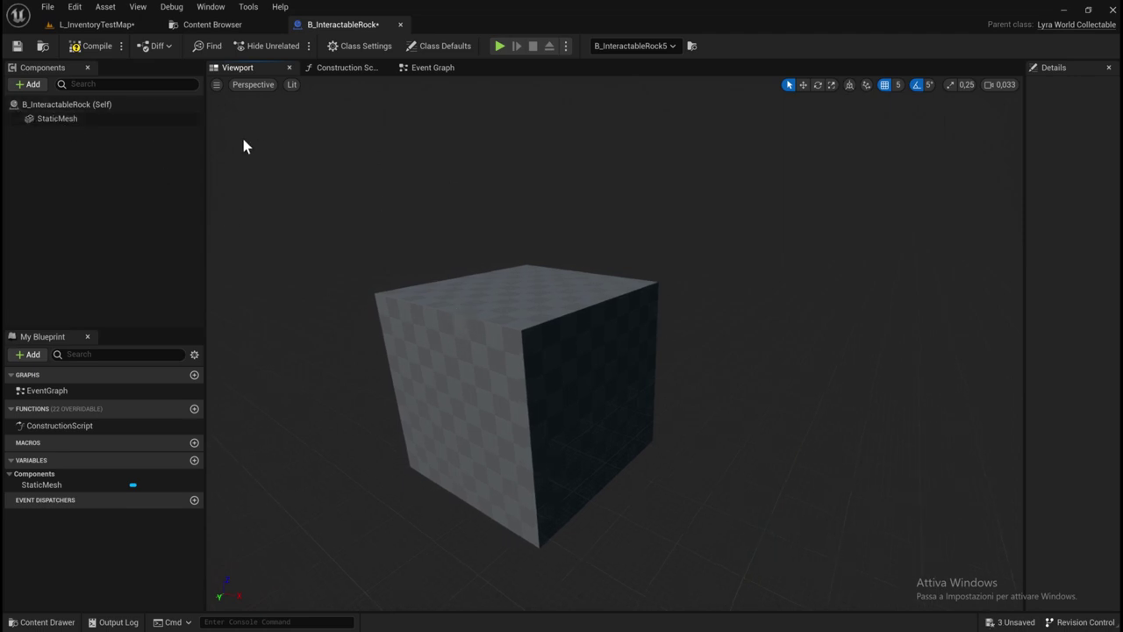
# Select the StaticMesh component, widen its Details panel, and close the Construction Script and Event Graph tabs.
pyautogui.click(46, 119)
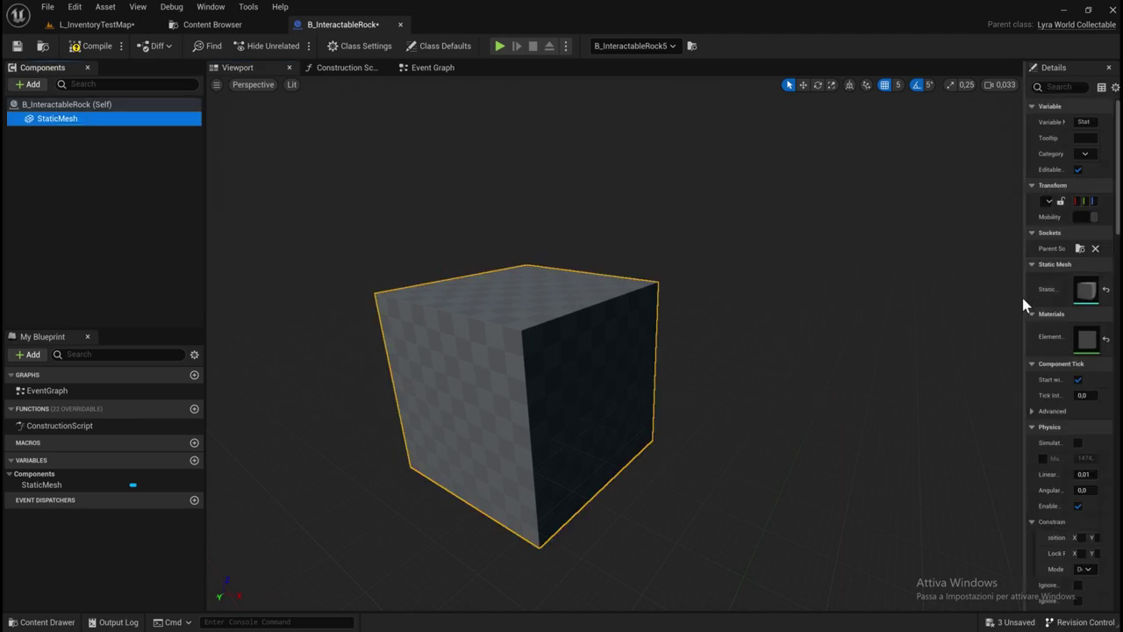
pyautogui.moveTo(1024, 298); pyautogui.dragTo(814, 287)
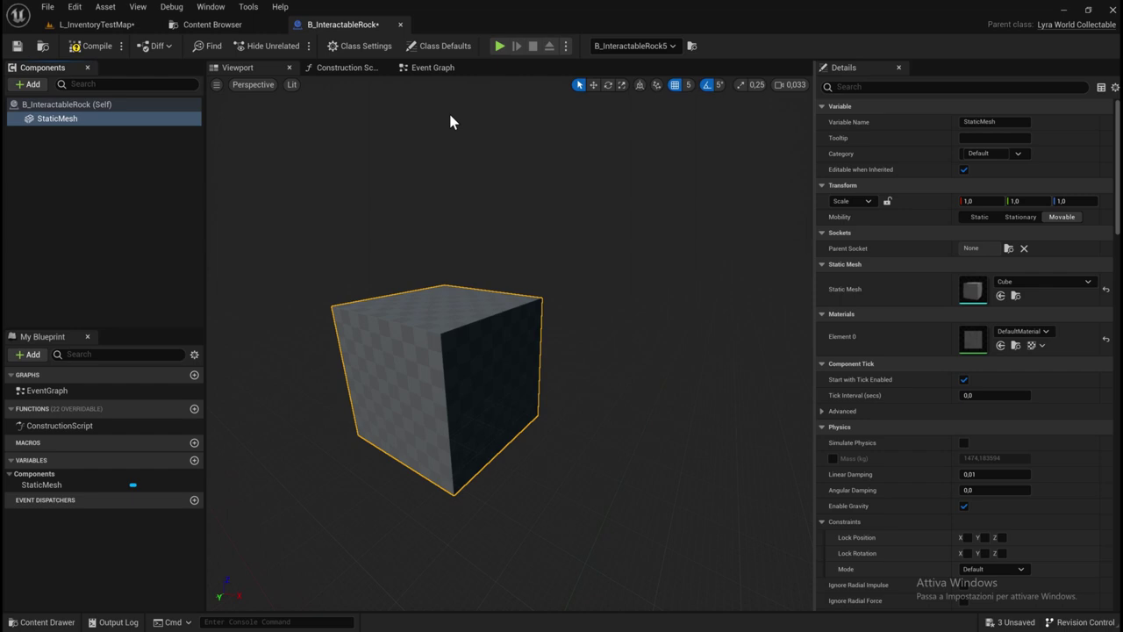
pyautogui.click(335, 71)
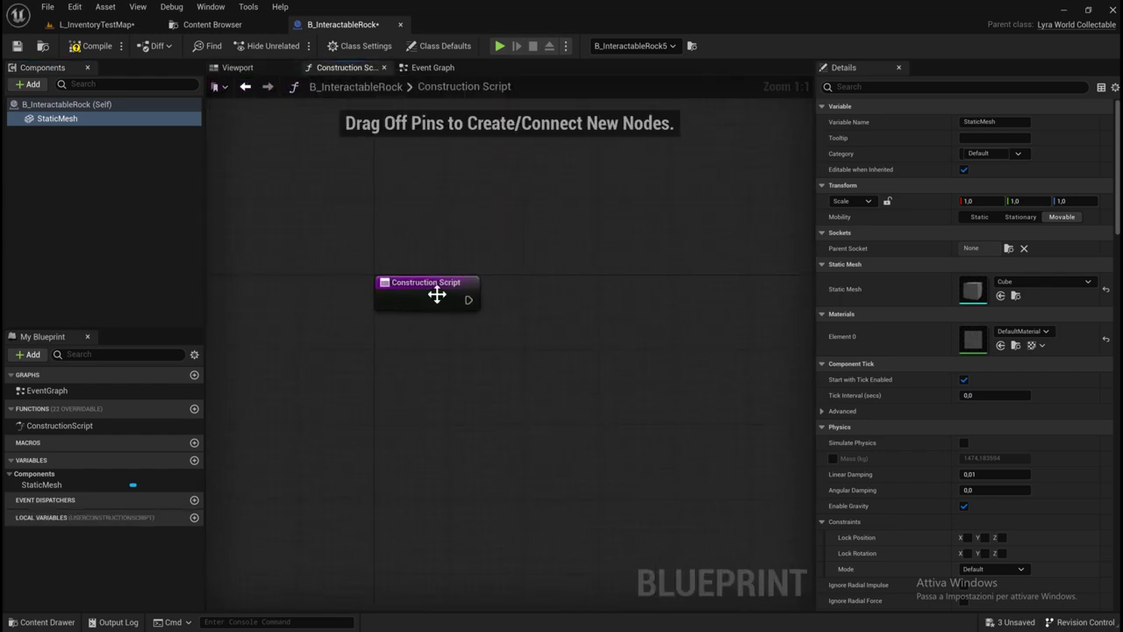
pyautogui.click(383, 67)
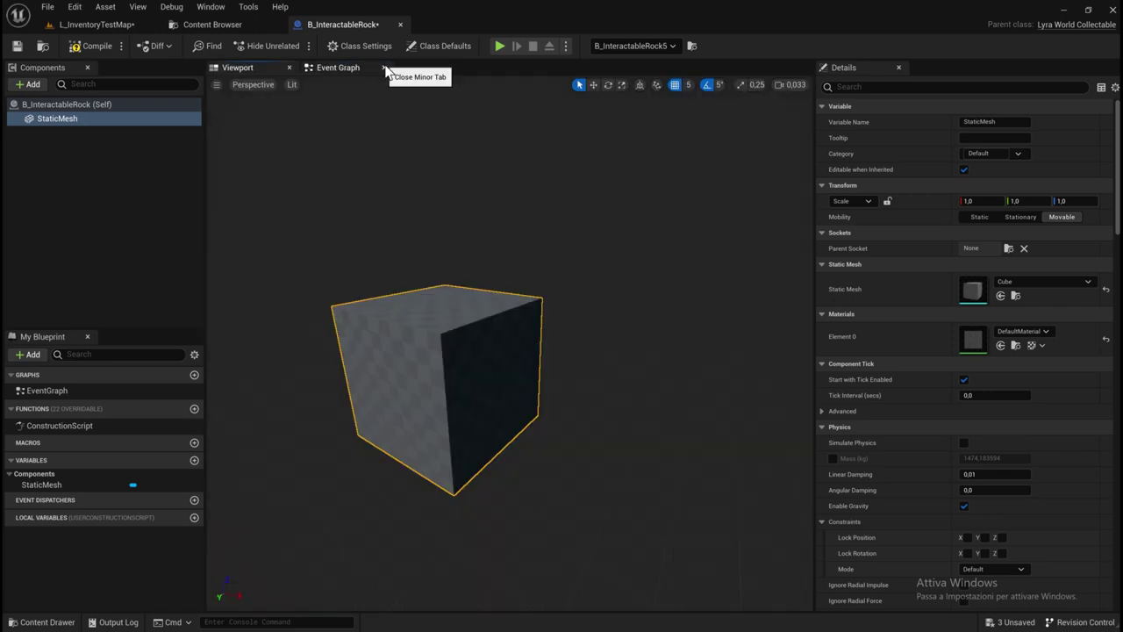
pyautogui.click(383, 68)
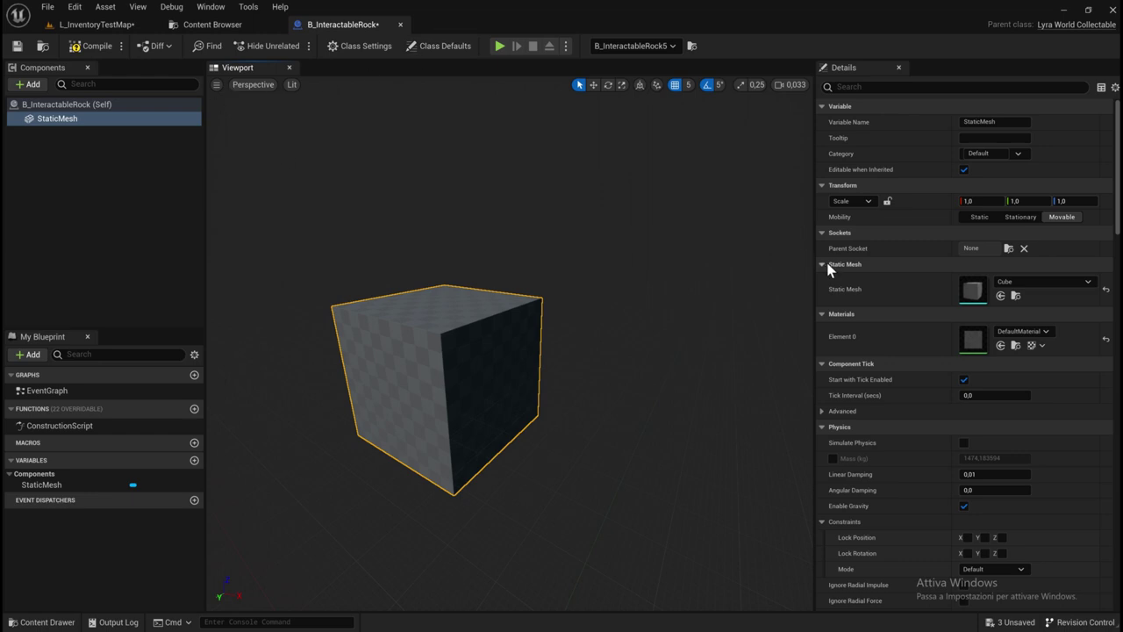
# Set the StaticMesh collision response for Lyra_TraceChannel_Interaction to Overlap.
pyautogui.scroll(-1, 969, 284)
pyautogui.scroll(-4, 960, 304)
pyautogui.scroll(-4, 953, 299)
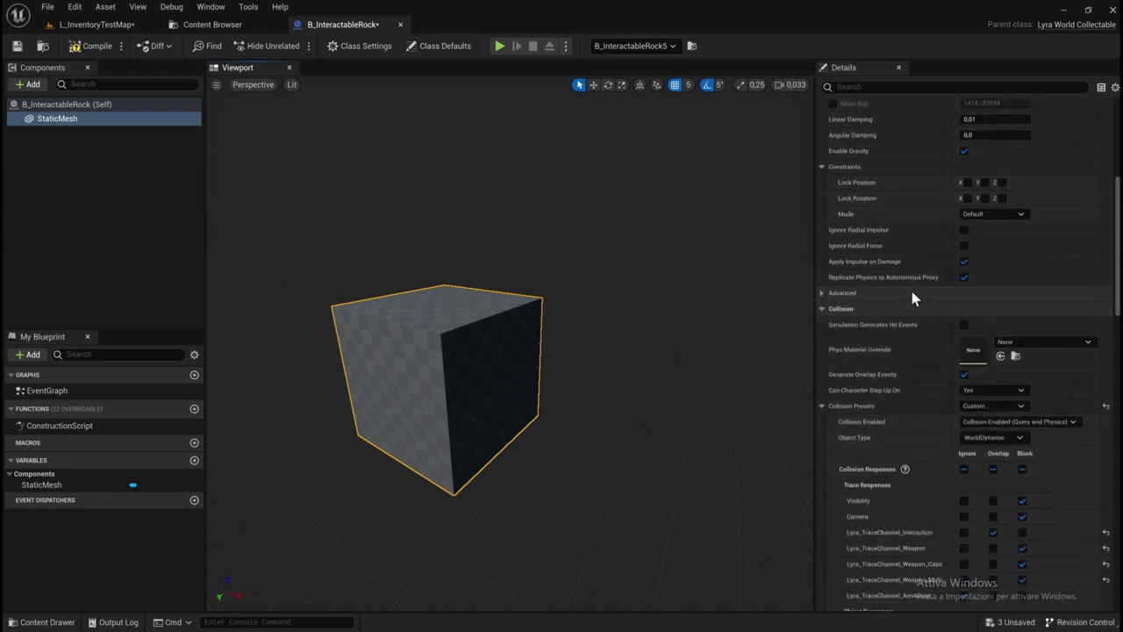
pyautogui.scroll(-3, 909, 287)
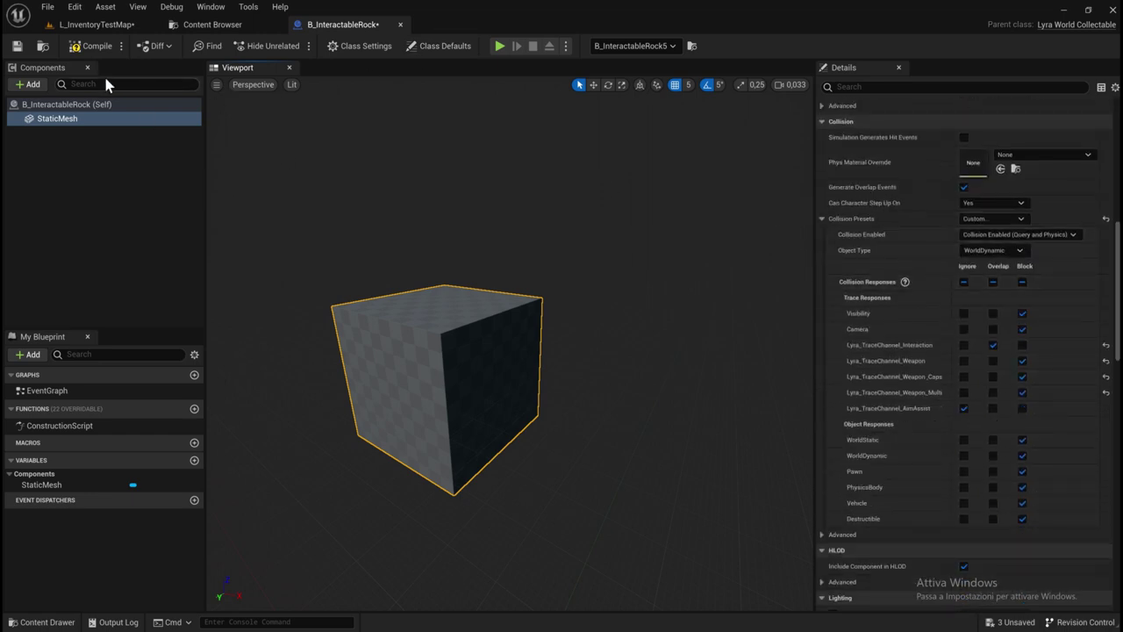
pyautogui.scroll(1, 974, 203)
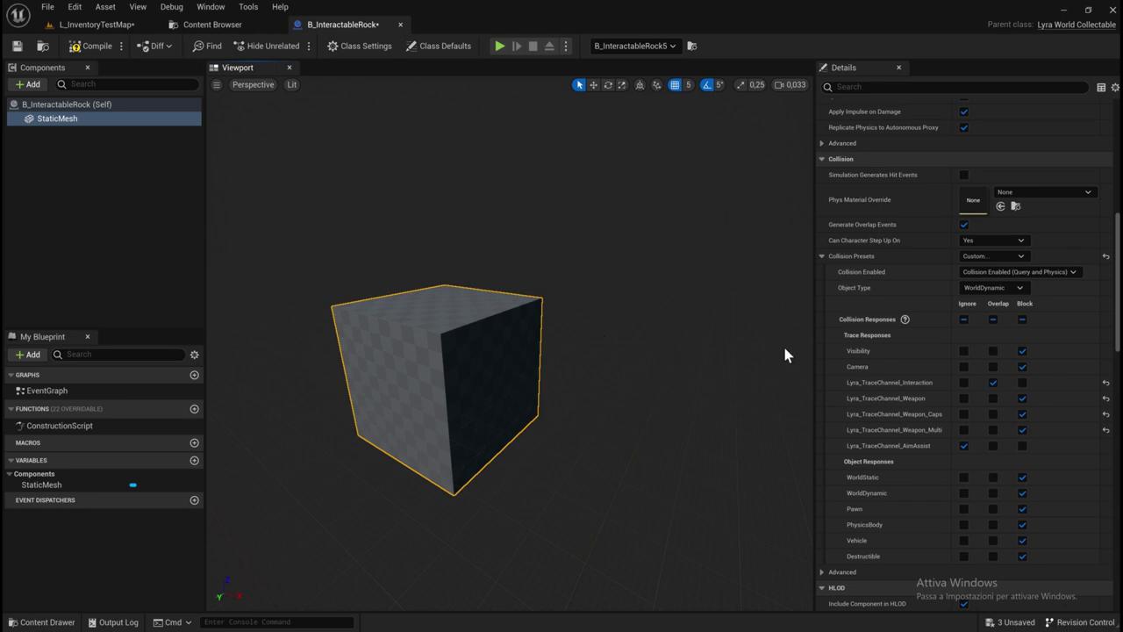
pyautogui.scroll(-1, 859, 313)
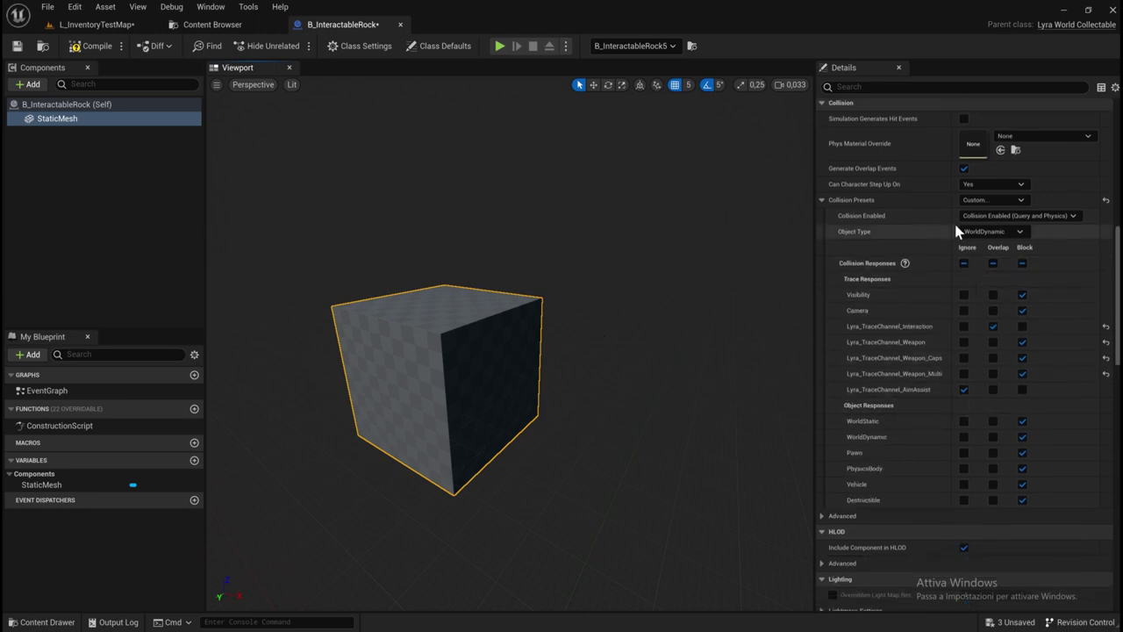
pyautogui.scroll(1, 957, 231)
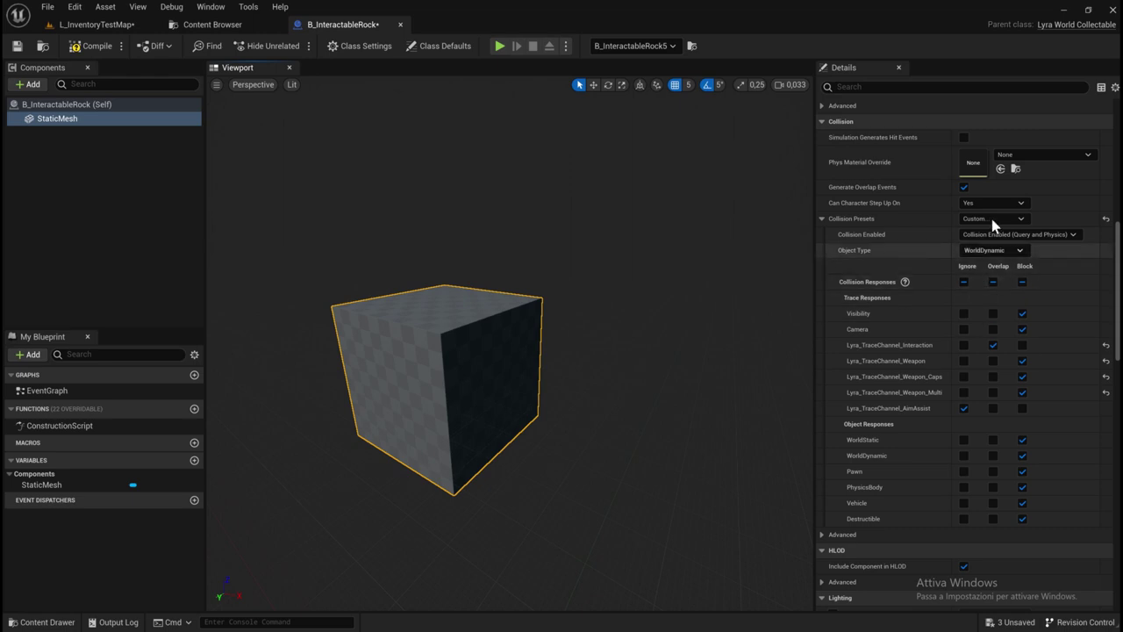
pyautogui.click(992, 343)
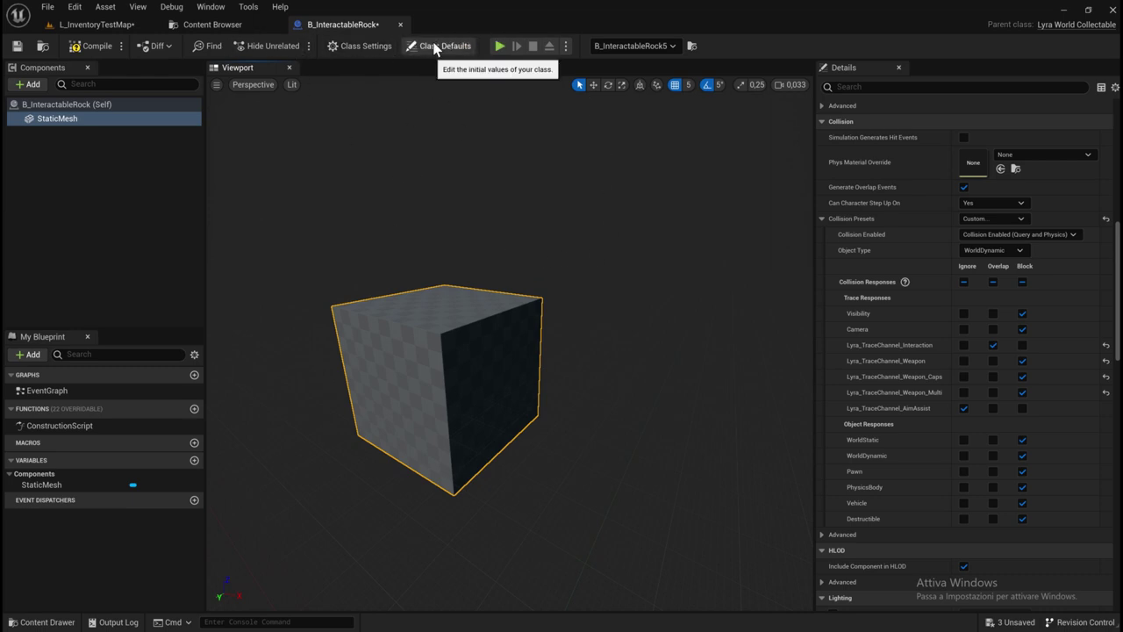
# Open B_InteractableRock's Class Defaults and scroll to the Lyra World Collectable Option and Static Inventory properties.
pyautogui.click(433, 50)
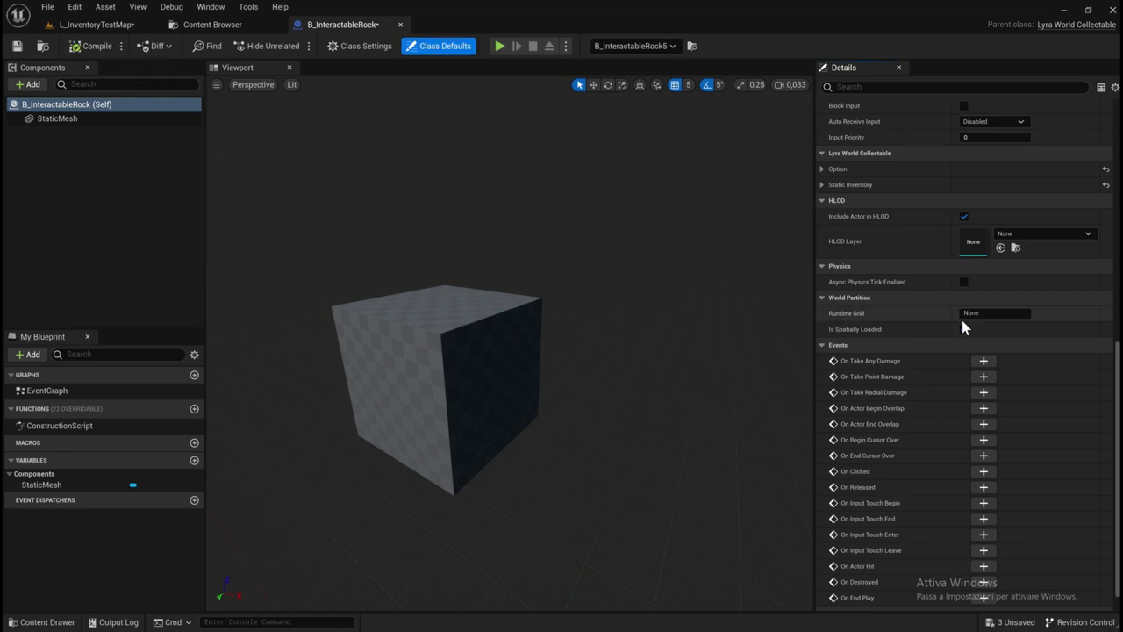
pyautogui.scroll(2, 959, 321)
pyautogui.scroll(3, 960, 321)
pyautogui.scroll(5, 959, 323)
pyautogui.scroll(1, 959, 325)
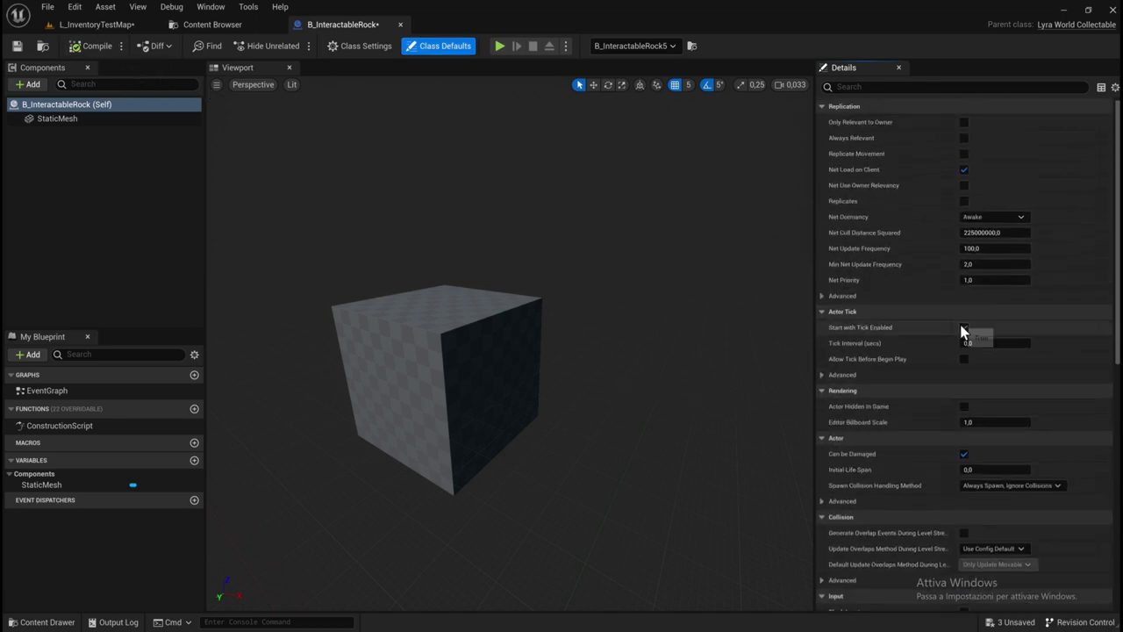
pyautogui.scroll(1, 958, 325)
pyautogui.scroll(1, 936, 292)
pyautogui.scroll(1, 936, 292)
pyautogui.scroll(-3, 882, 290)
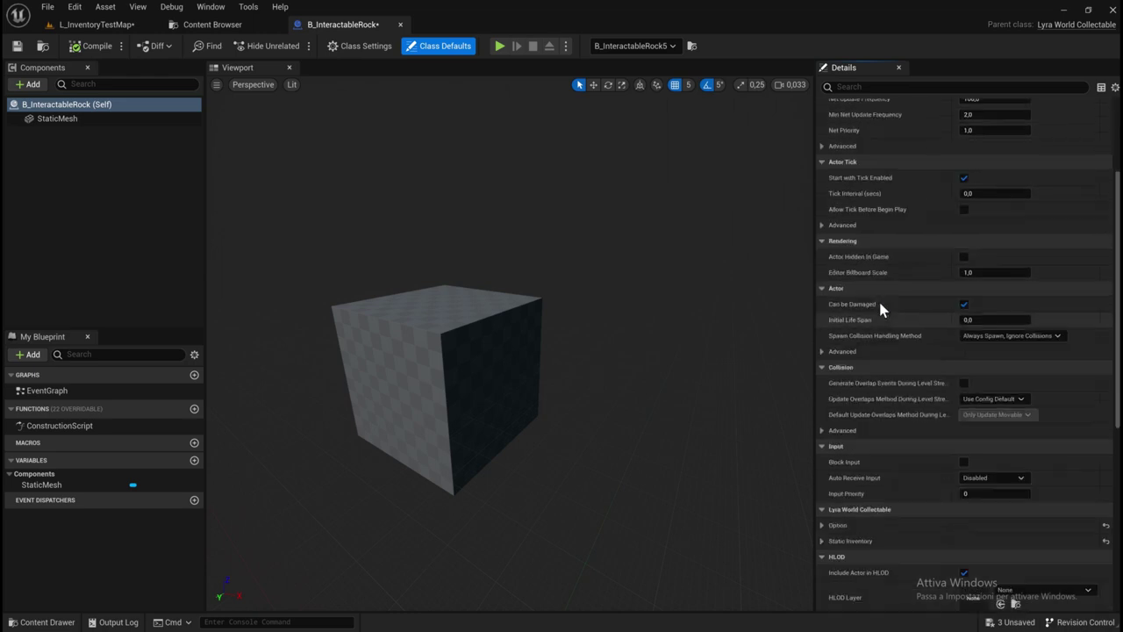
pyautogui.scroll(-3, 887, 297)
pyautogui.scroll(-3, 888, 296)
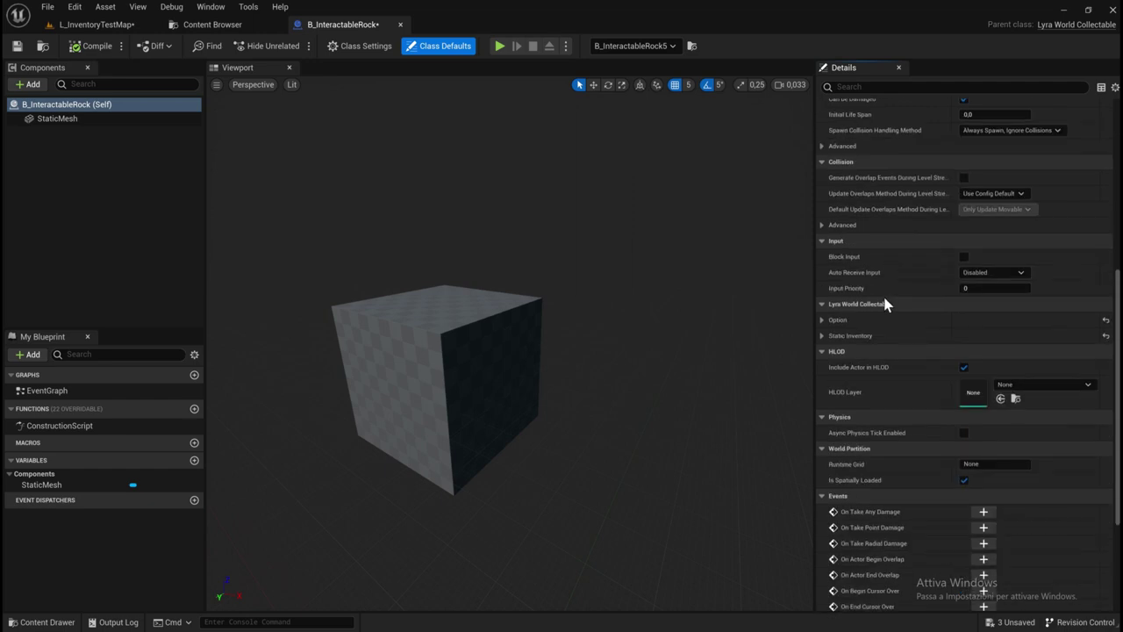
# Expand Option, Static Inventory, Templates and Index [0] to show 'Collect', GA_Interaction_Collect and TestID_Rock at stack 1.
pyautogui.click(821, 319)
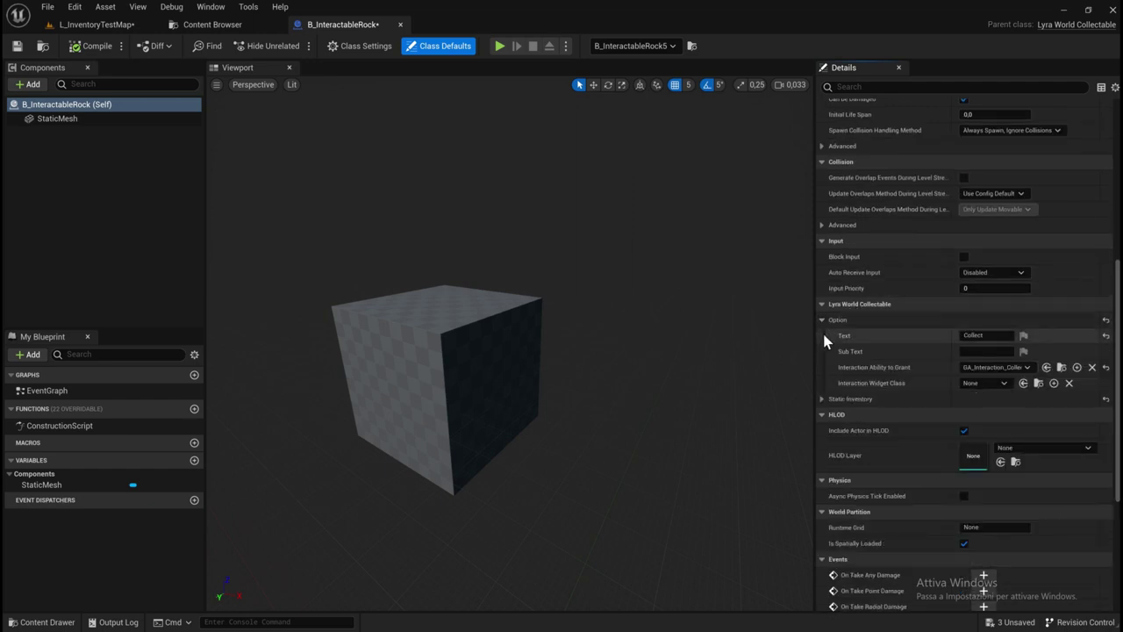
pyautogui.click(820, 398)
pyautogui.scroll(-1, 823, 415)
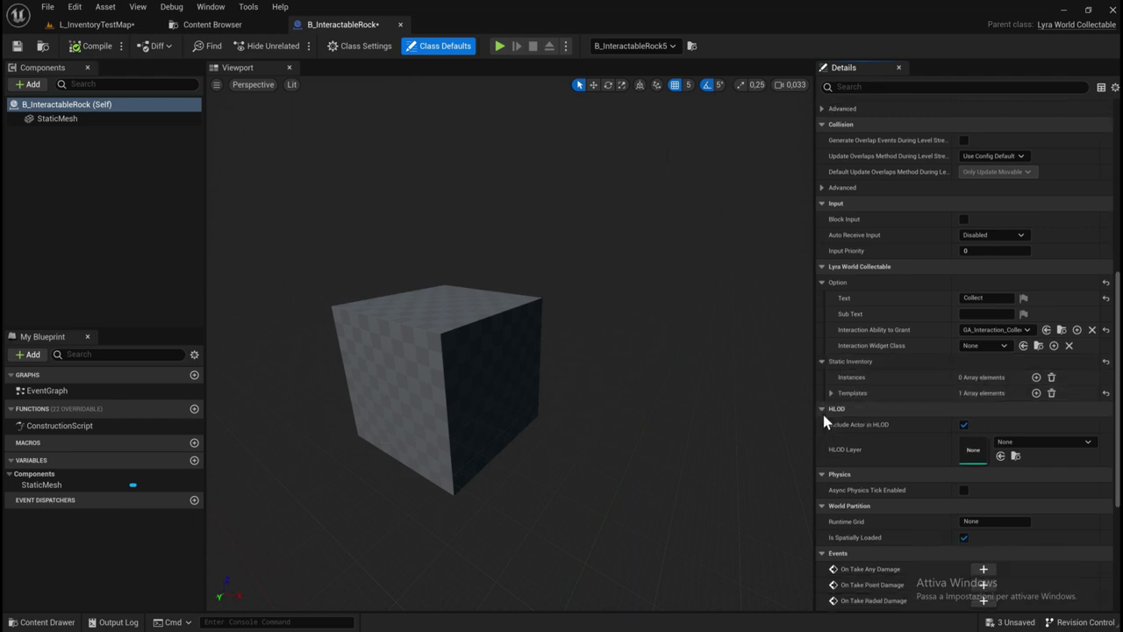
pyautogui.click(826, 395)
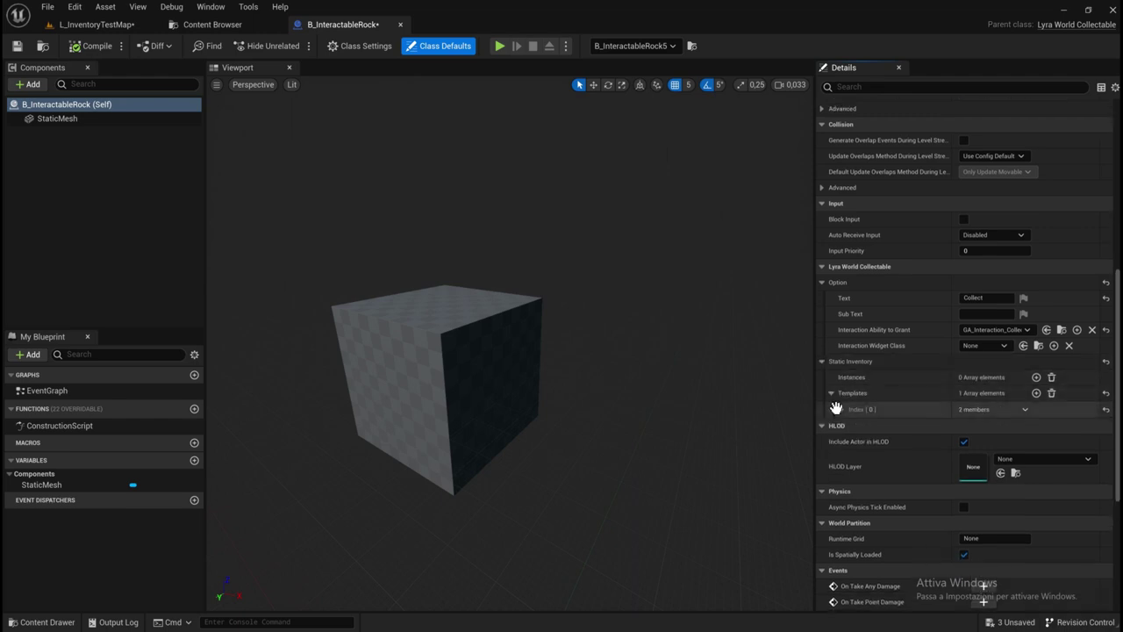
pyautogui.click(839, 409)
pyautogui.scroll(-2, 842, 421)
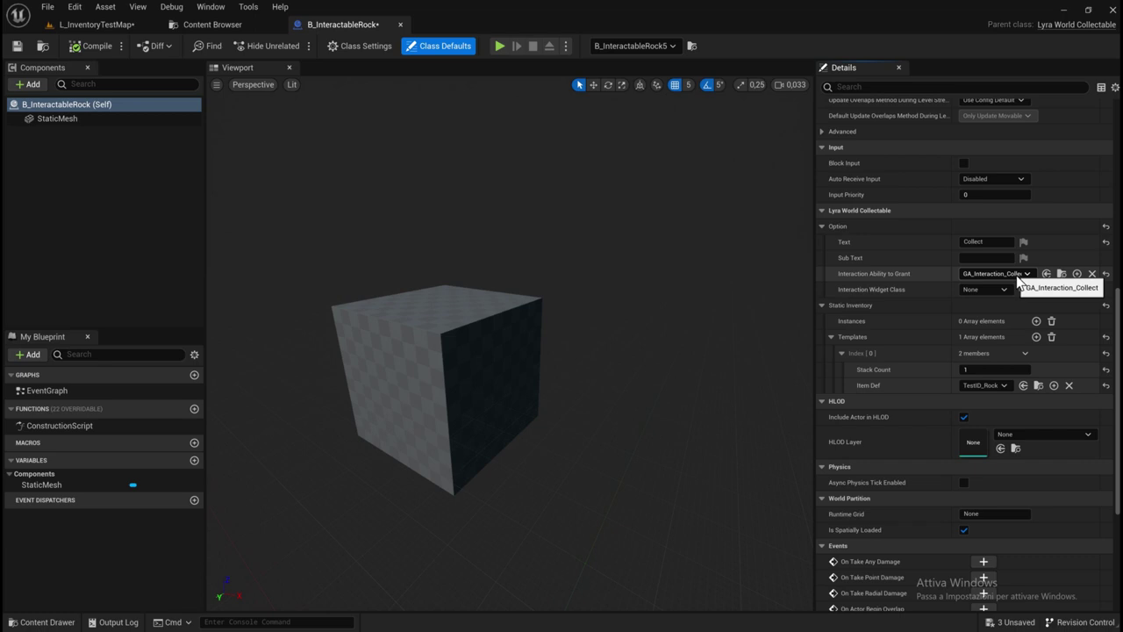
pyautogui.scroll(-1, 1009, 279)
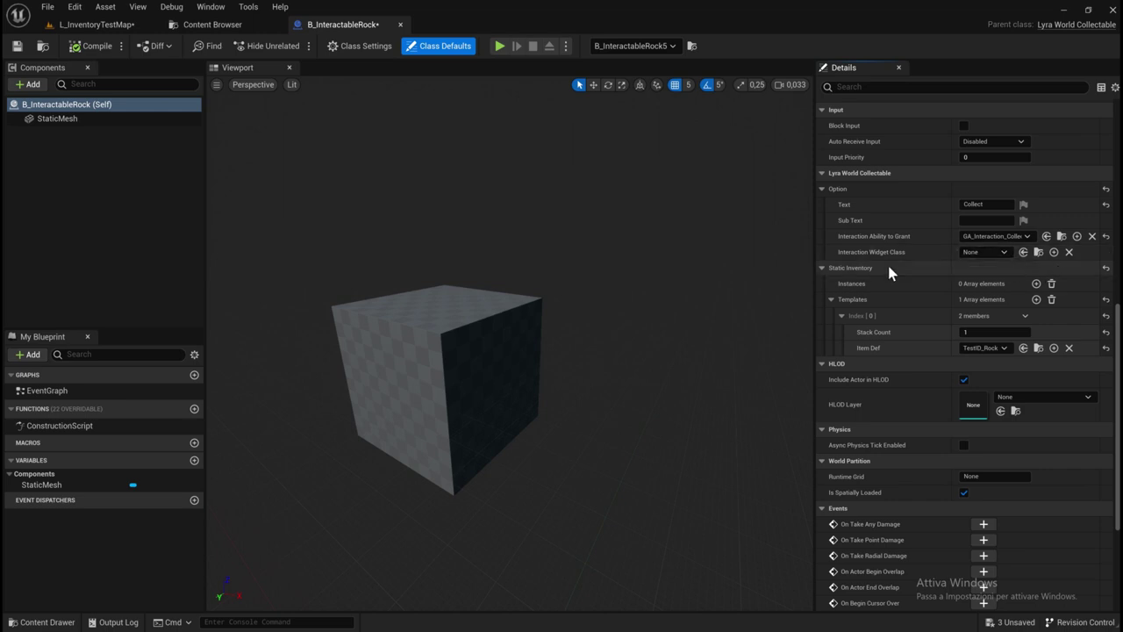
pyautogui.scroll(-2, 434, 336)
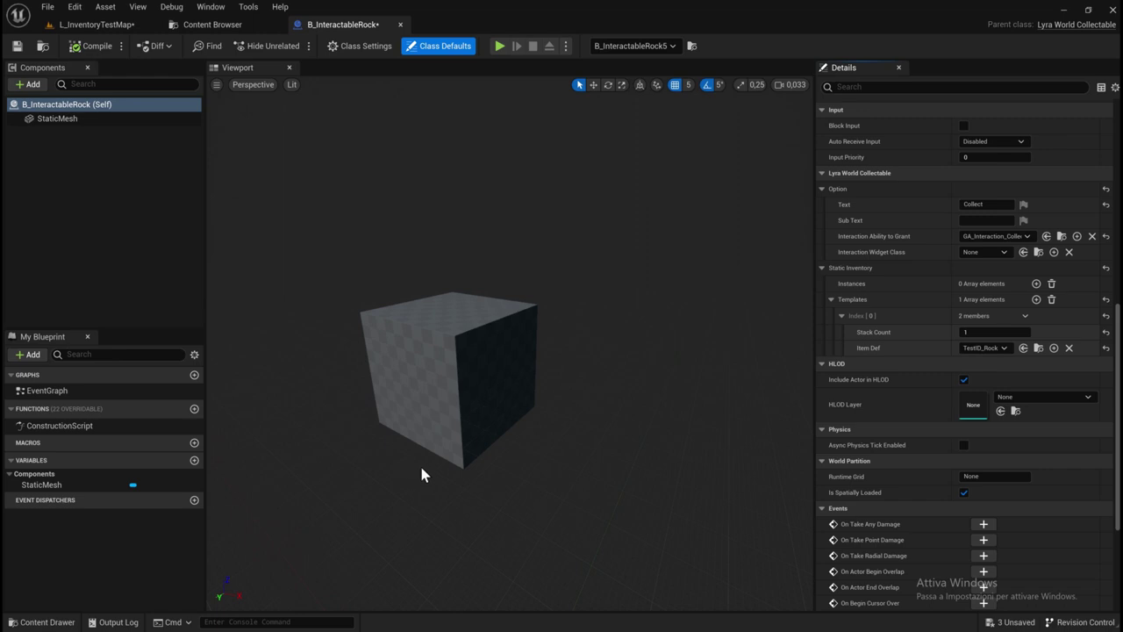
pyautogui.scroll(3, 469, 444)
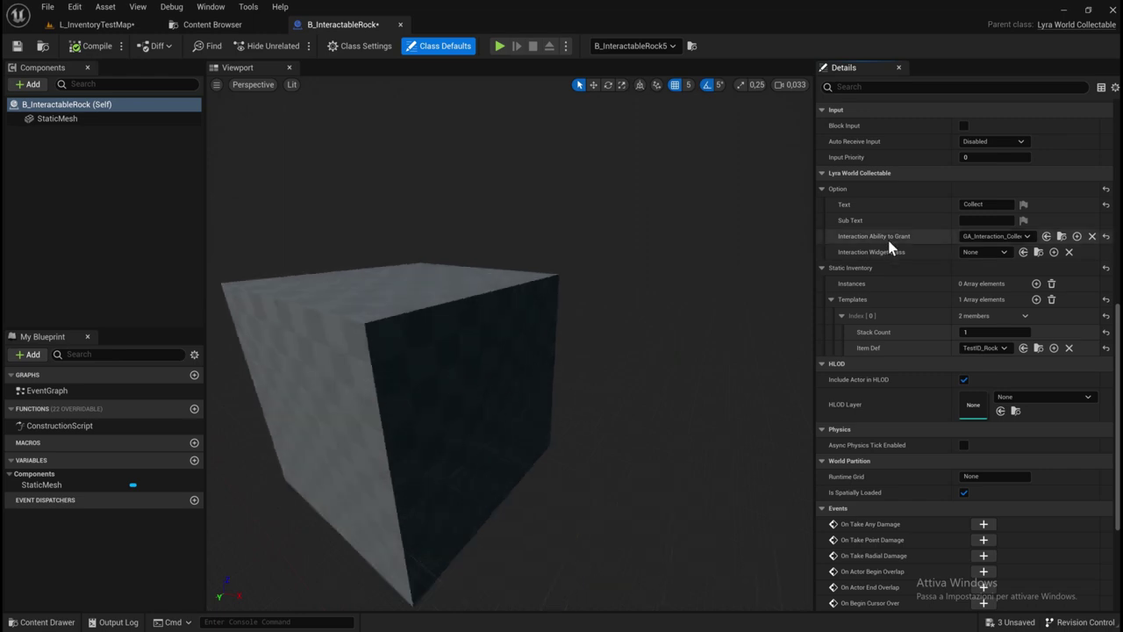
pyautogui.scroll(-1, 987, 237)
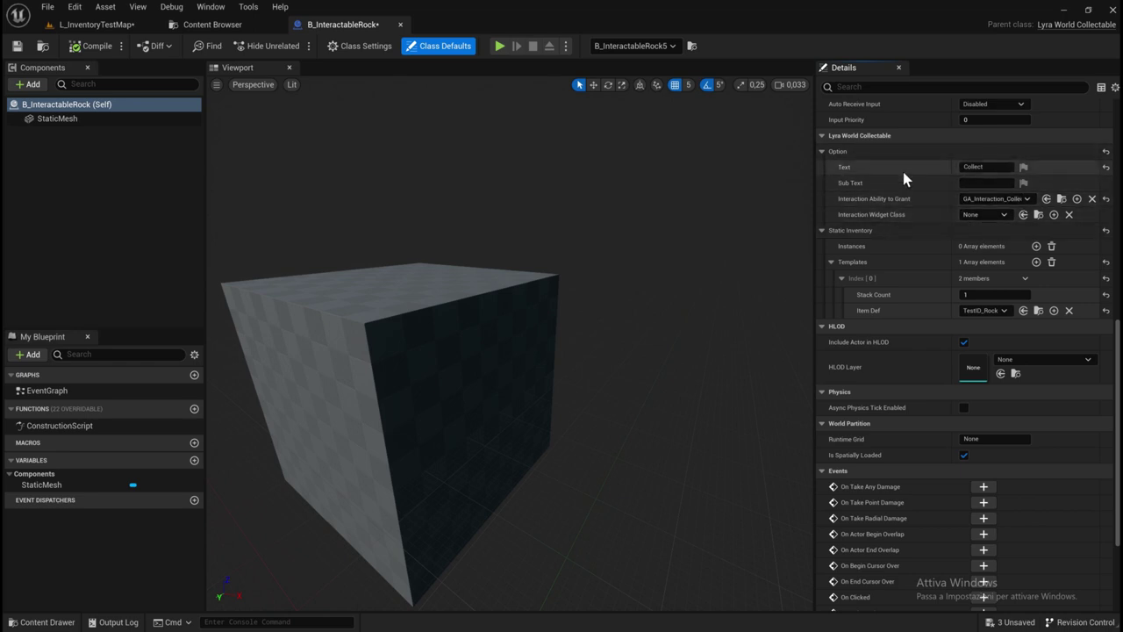
# Open the GA_Interaction_Collect ability blueprint and pan across its Event Graph nodes.
pyautogui.click(1060, 199)
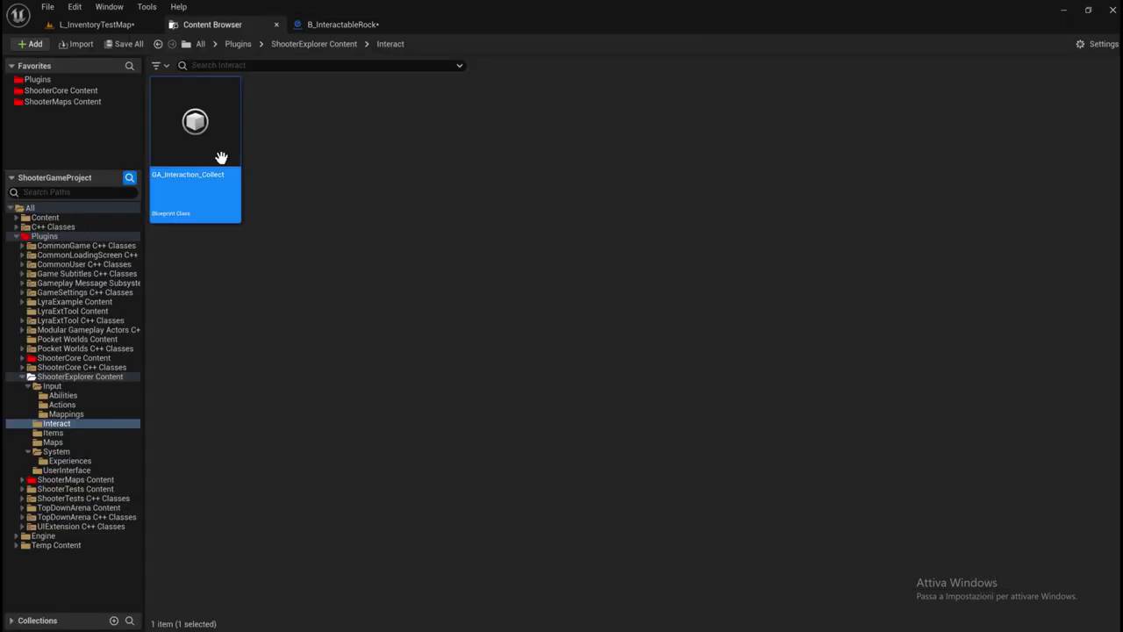
pyautogui.doubleClick(198, 184)
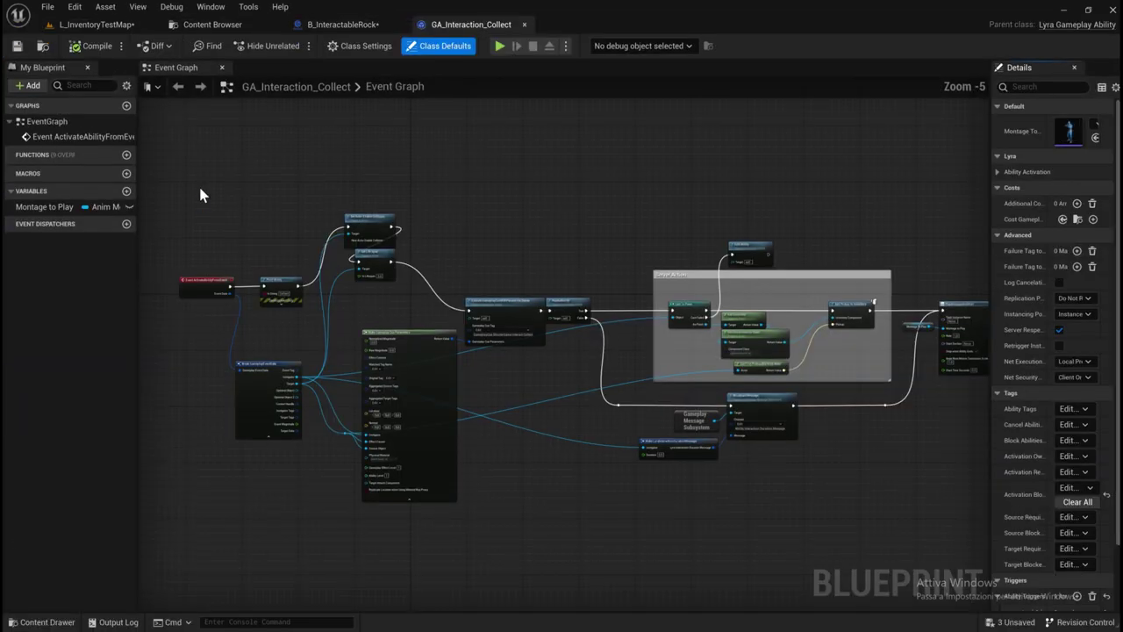
pyautogui.moveTo(298, 248); pyautogui.dragTo(351, 230, button='right')
pyautogui.scroll(2, 268, 248)
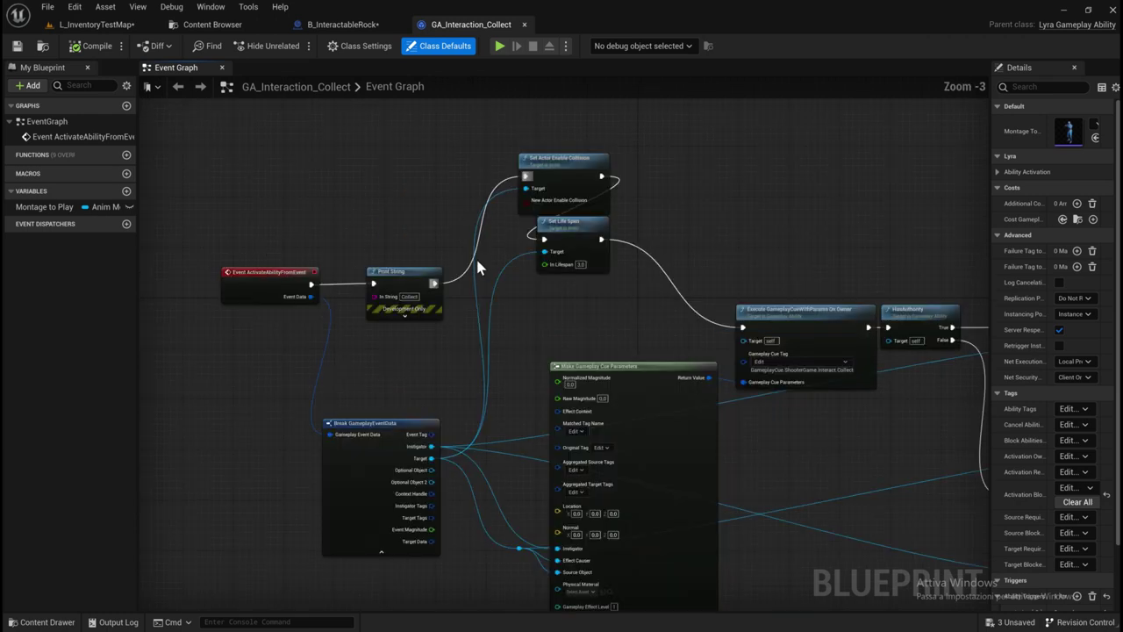
pyautogui.moveTo(367, 295); pyautogui.dragTo(314, 363, button='right')
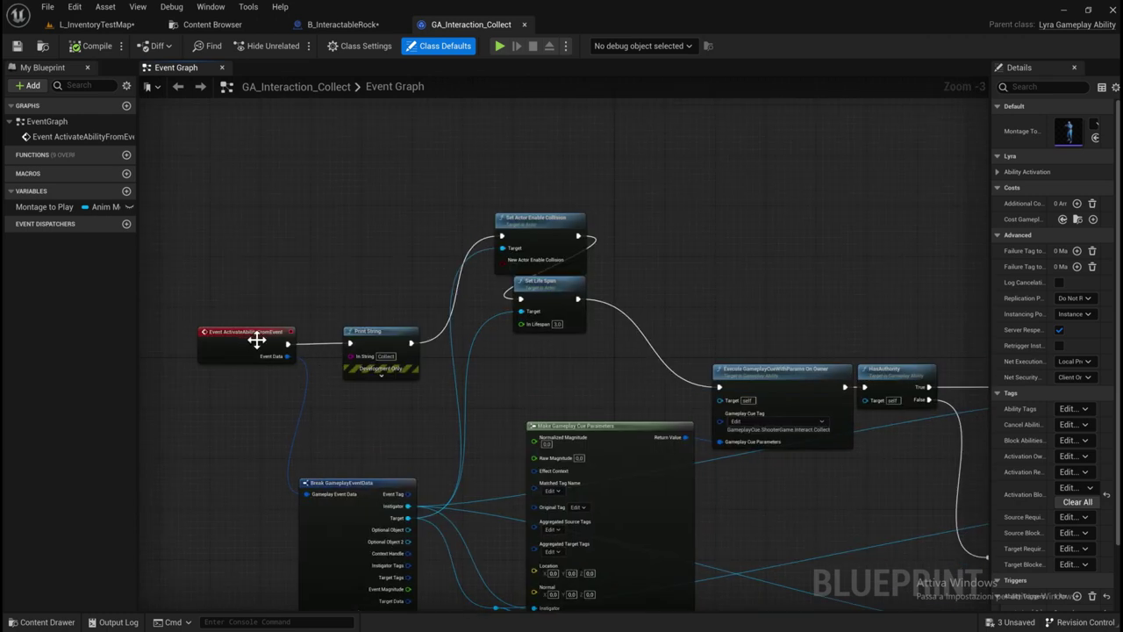
pyautogui.moveTo(409, 381); pyautogui.dragTo(297, 311, button='right')
pyautogui.moveTo(395, 308); pyautogui.dragTo(386, 221, button='right')
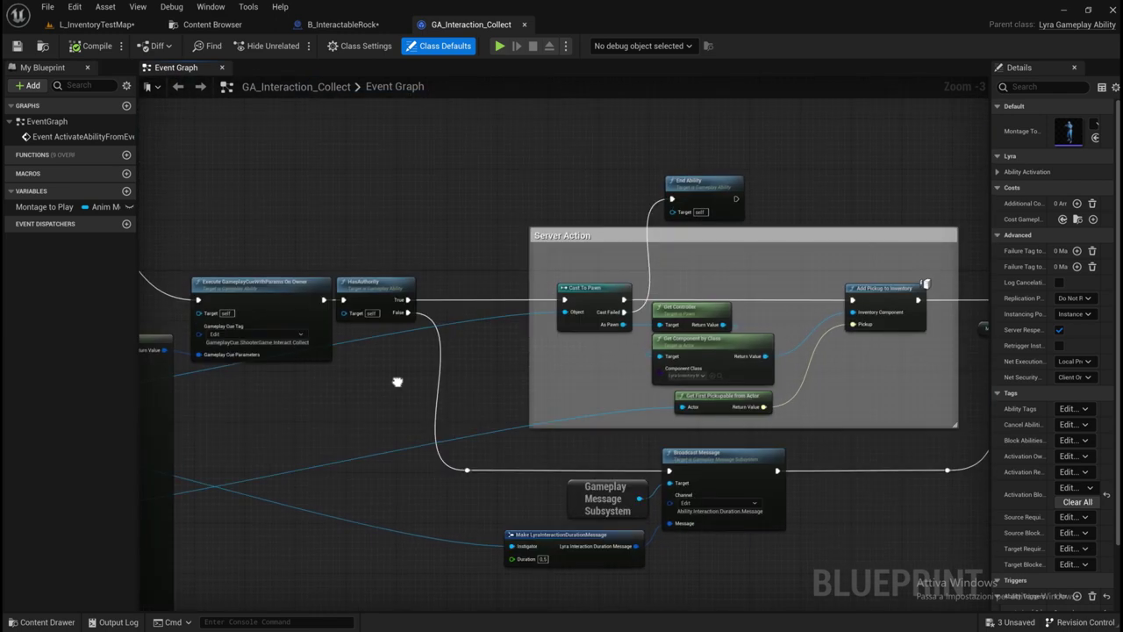
pyautogui.moveTo(324, 522); pyautogui.dragTo(428, 324, button='right')
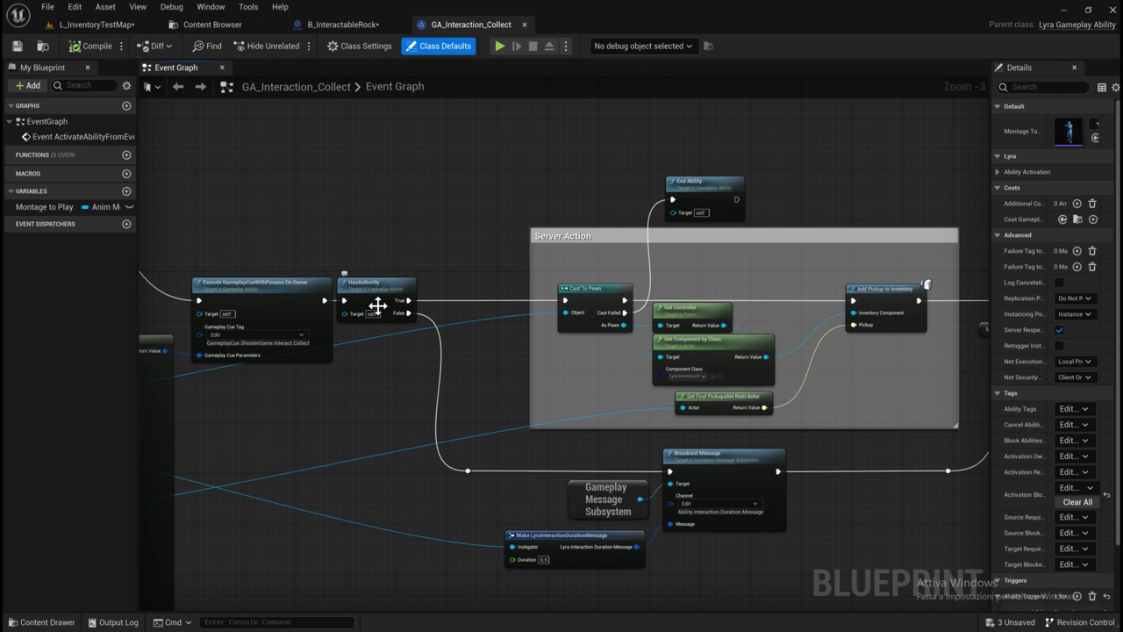
pyautogui.moveTo(522, 339); pyautogui.dragTo(453, 323, button='right')
pyautogui.moveTo(557, 290)
pyautogui.mouseDown(button='right')
pyautogui.moveTo(378, 266)
pyautogui.moveTo(363, 231)
pyautogui.mouseUp(button='right')
pyautogui.moveTo(594, 340); pyautogui.dragTo(667, 367, button='right')
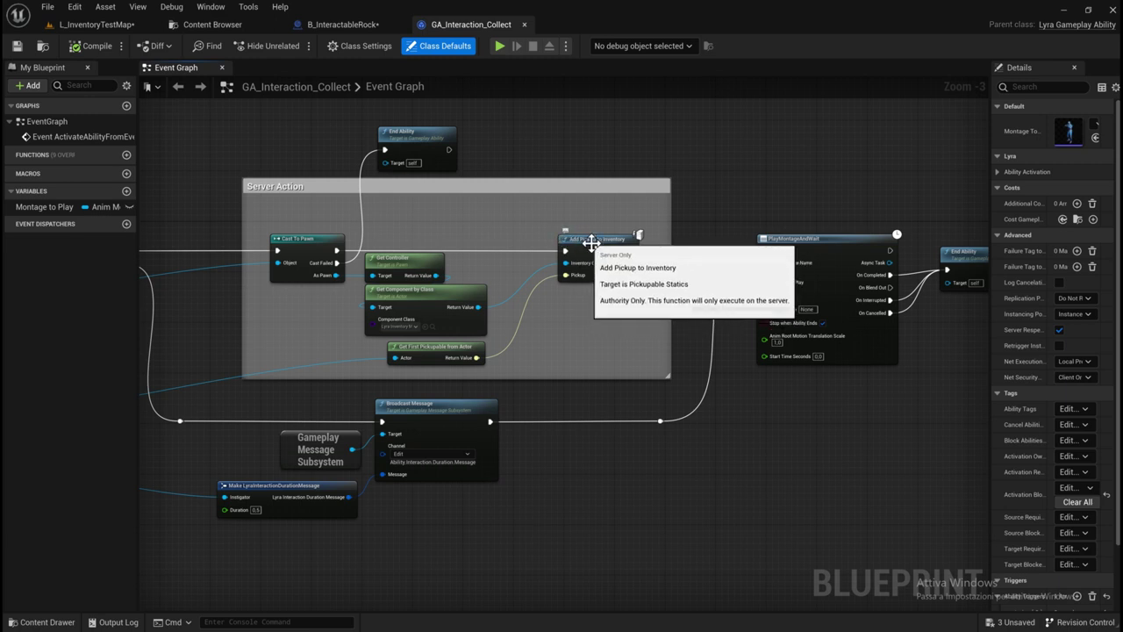
pyautogui.moveTo(268, 422); pyautogui.dragTo(653, 323, button='right')
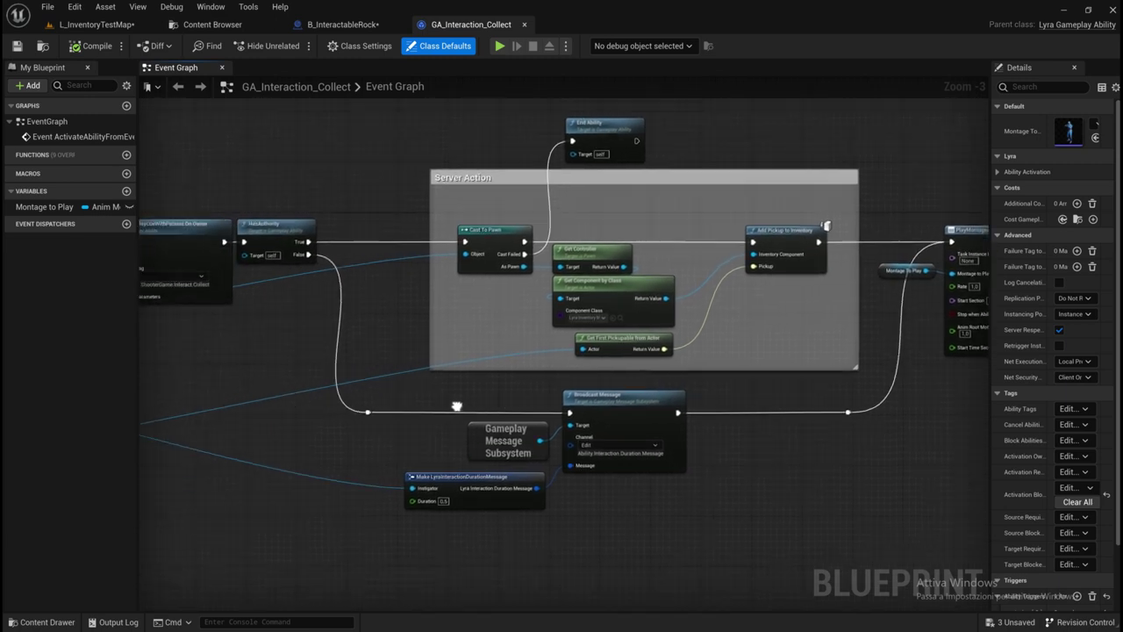
pyautogui.moveTo(818, 263); pyautogui.dragTo(465, 324, button='right')
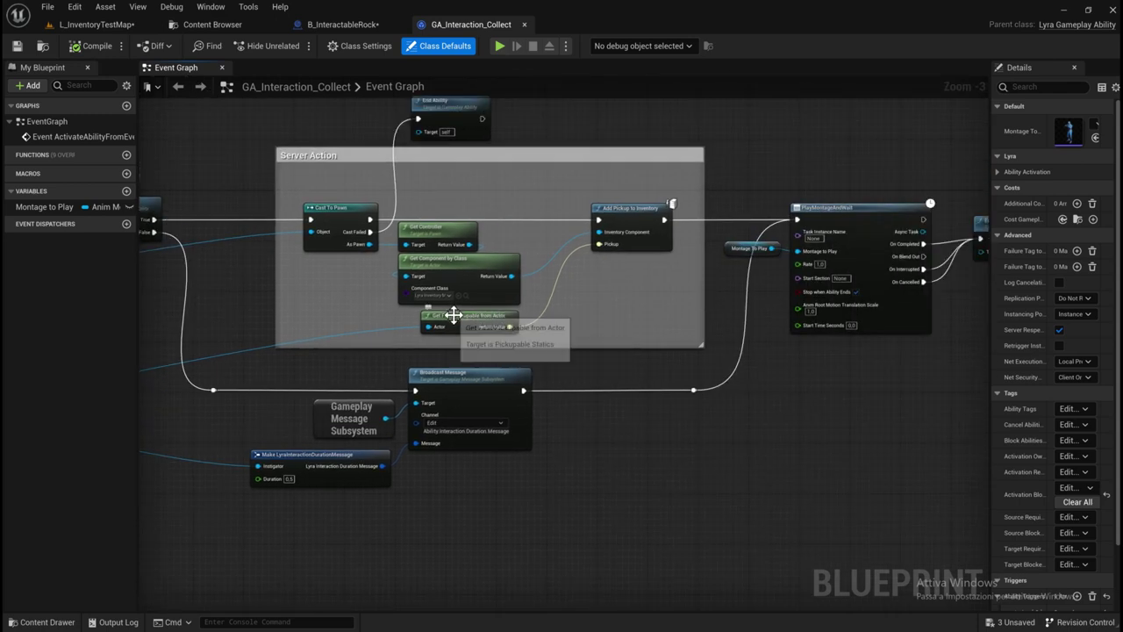
# Select the Get First Pickupable from Actor node and zoom out to view the whole graph.
pyautogui.click(472, 331)
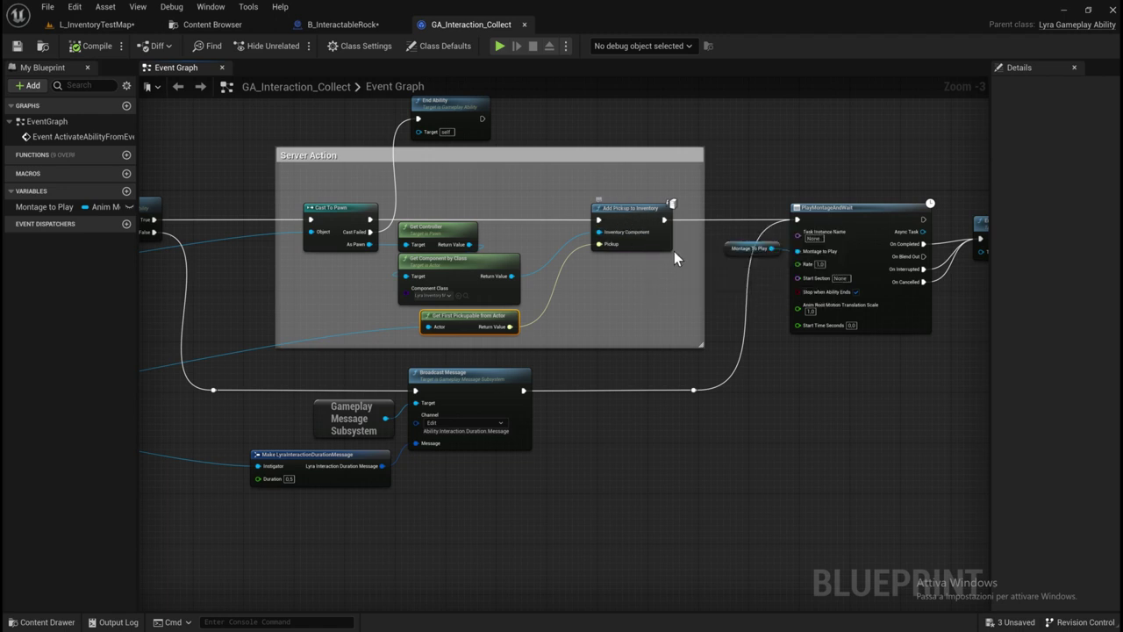
pyautogui.scroll(-1, 674, 251)
pyautogui.scroll(-1, 654, 290)
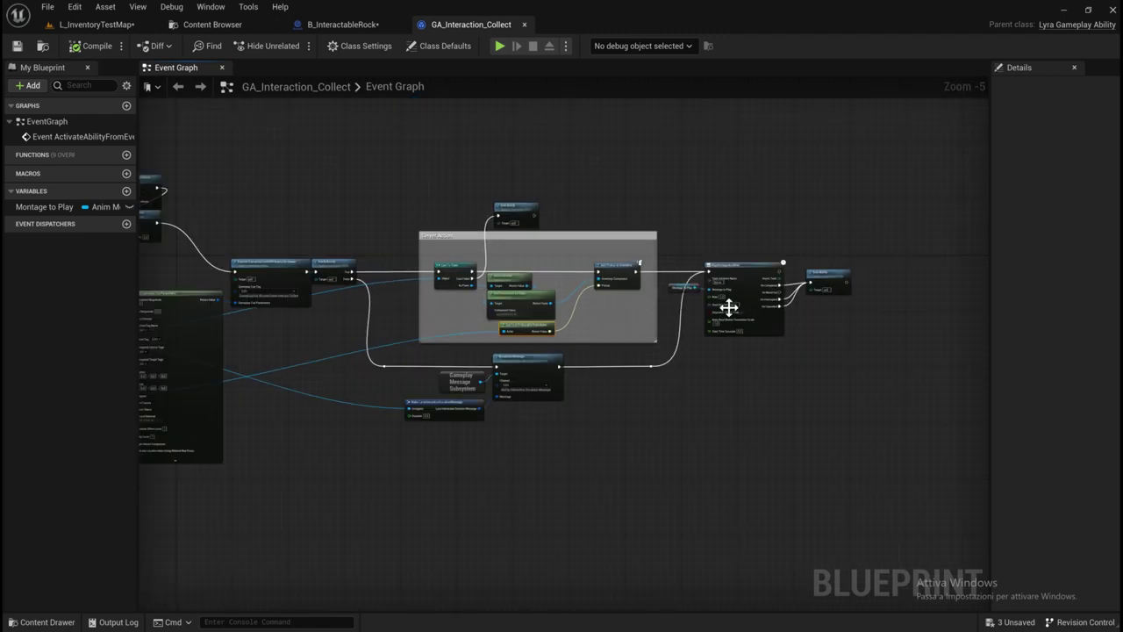
pyautogui.scroll(3, 727, 308)
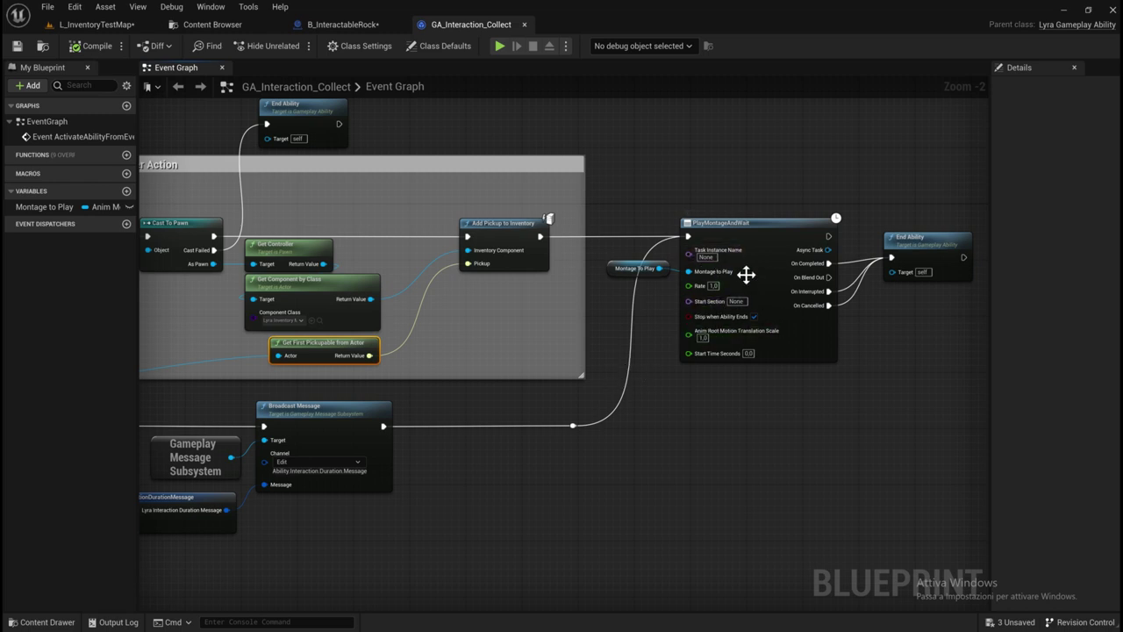
pyautogui.moveTo(841, 390); pyautogui.dragTo(779, 362, button='right')
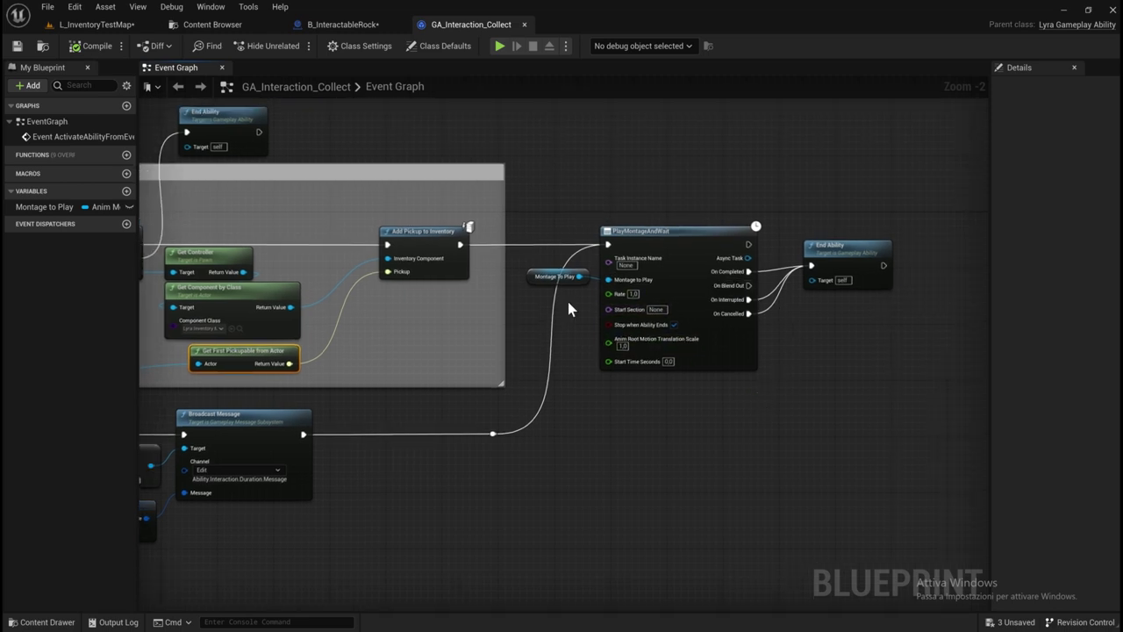
pyautogui.moveTo(567, 301); pyautogui.dragTo(683, 334, button='right')
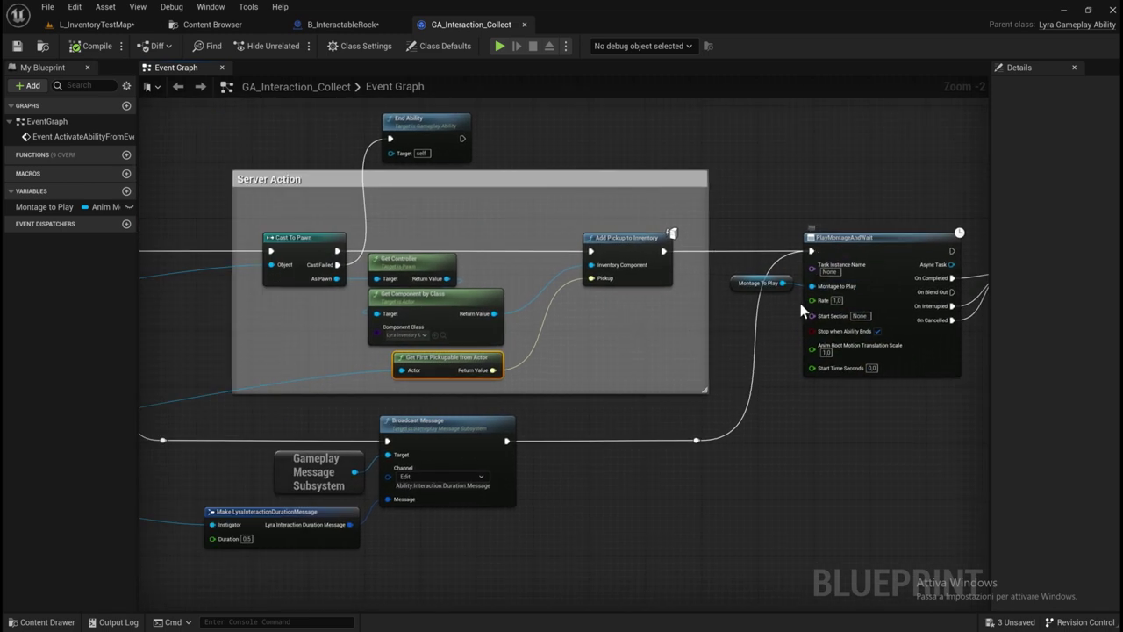
pyautogui.moveTo(801, 309); pyautogui.dragTo(857, 263, button='right')
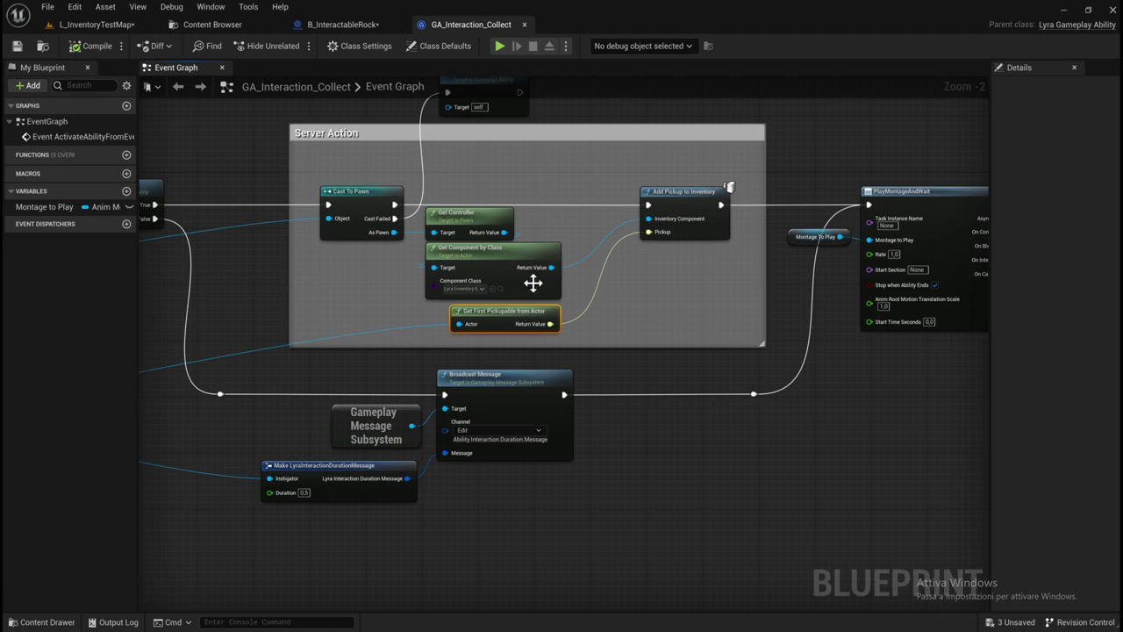
pyautogui.moveTo(483, 204); pyautogui.dragTo(573, 263, button='right')
pyautogui.scroll(-2, 672, 285)
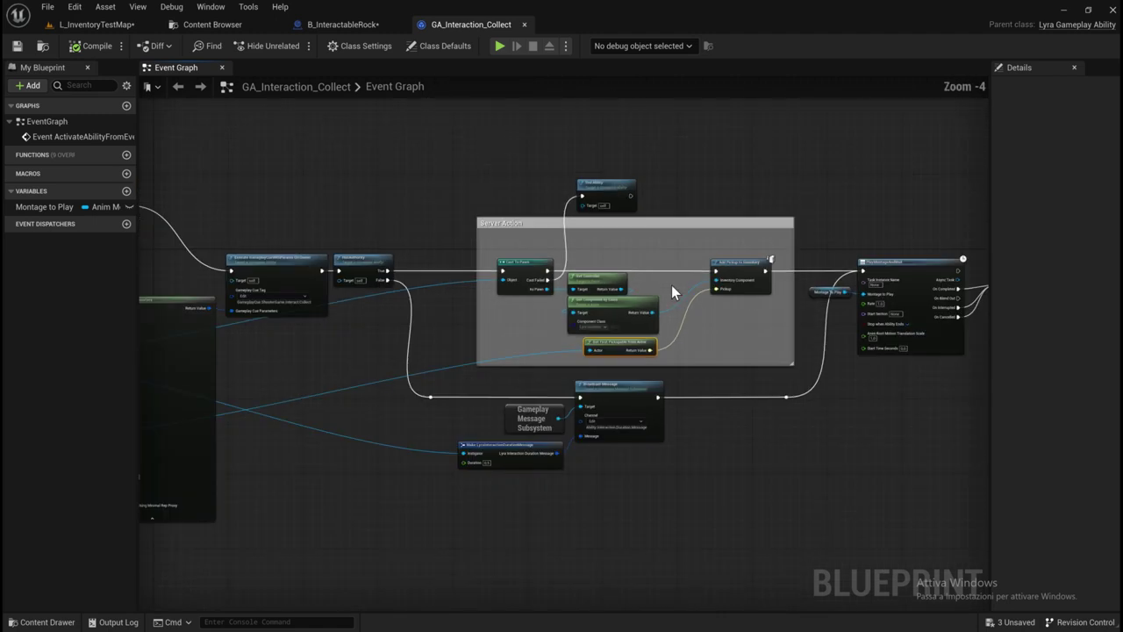
pyautogui.moveTo(407, 262); pyautogui.dragTo(509, 266, button='right')
pyautogui.scroll(-2, 467, 277)
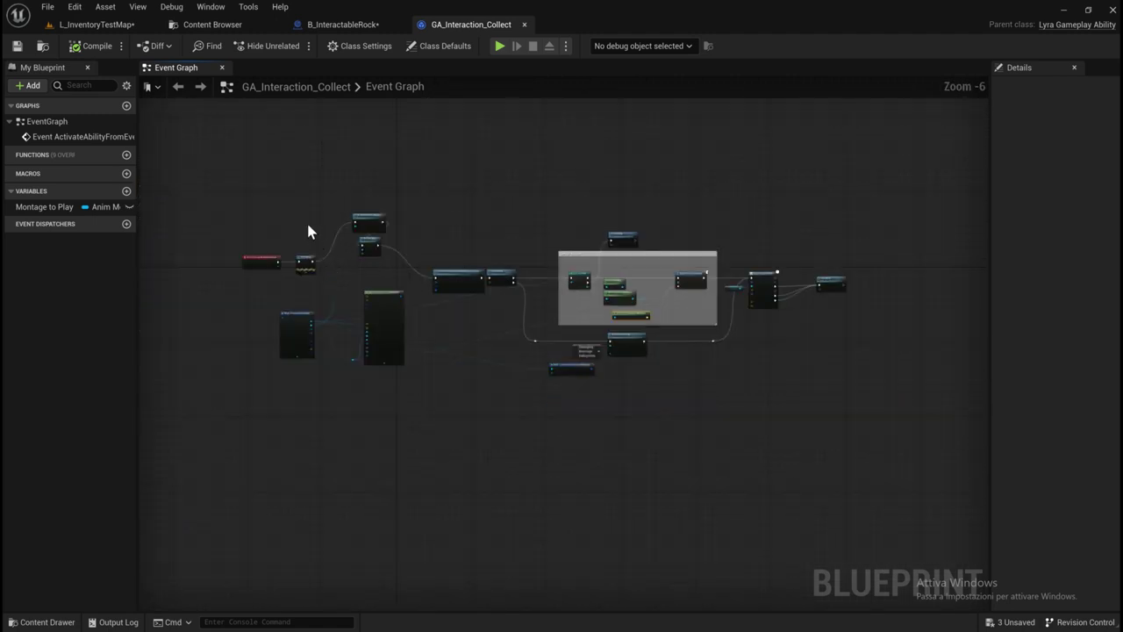
# Shift all graph nodes slightly lower, then nudge Set Actor Enable Collision and Set Life Span down.
pyautogui.moveTo(242, 189); pyautogui.dragTo(793, 413)
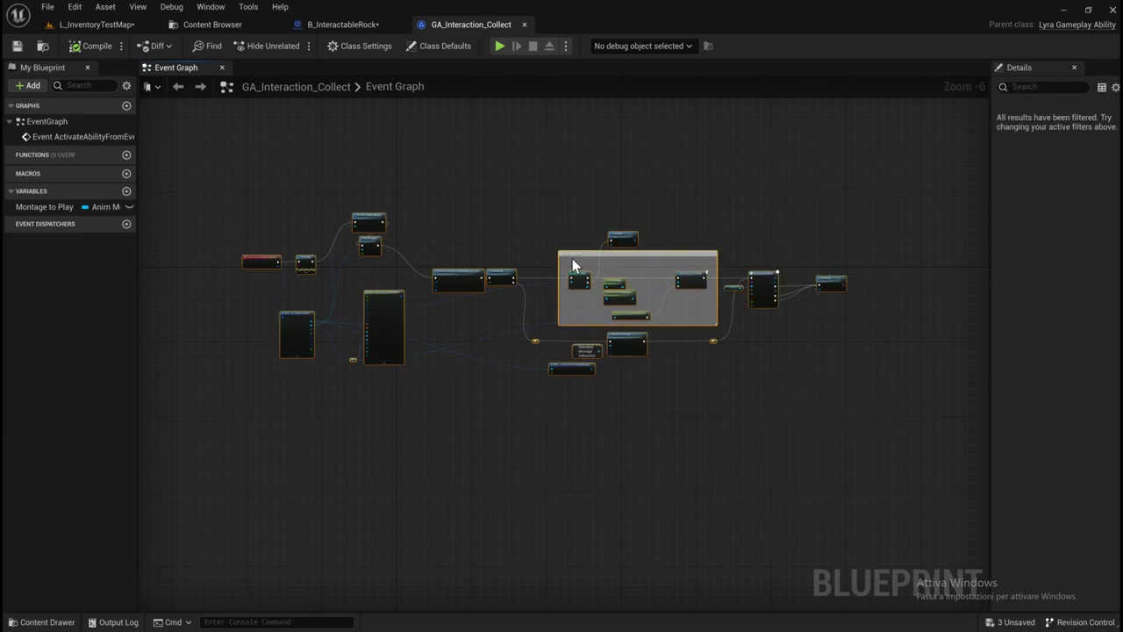
pyautogui.moveTo(570, 254); pyautogui.dragTo(580, 309)
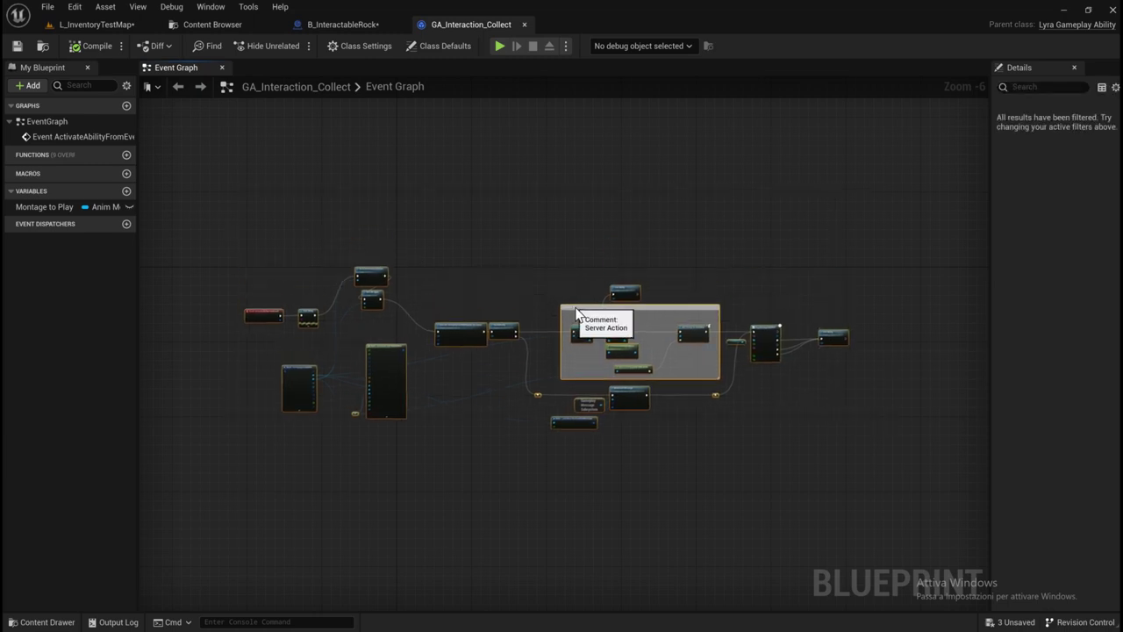
pyautogui.scroll(2, 275, 255)
pyautogui.scroll(1, 571, 369)
pyautogui.moveTo(572, 369)
pyautogui.mouseDown(button='right')
pyautogui.moveTo(530, 207)
pyautogui.moveTo(578, 207)
pyautogui.mouseUp(button='right')
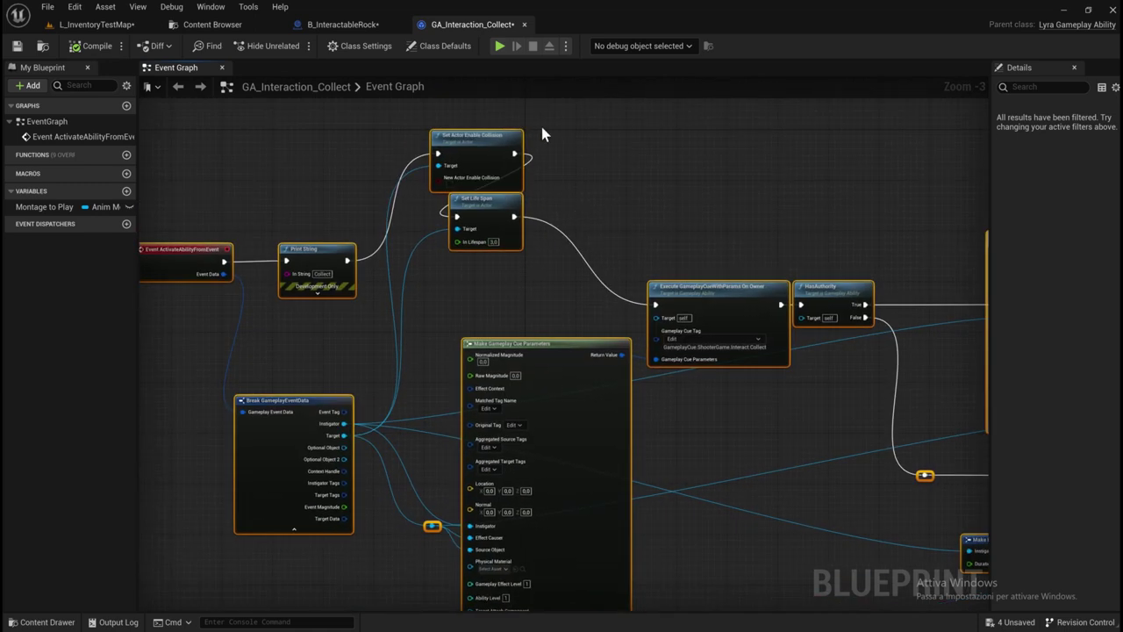
pyautogui.moveTo(594, 138); pyautogui.dragTo(514, 216)
pyautogui.moveTo(484, 149)
pyautogui.mouseDown()
pyautogui.moveTo(498, 225)
pyautogui.moveTo(488, 259)
pyautogui.moveTo(494, 251)
pyautogui.mouseUp()
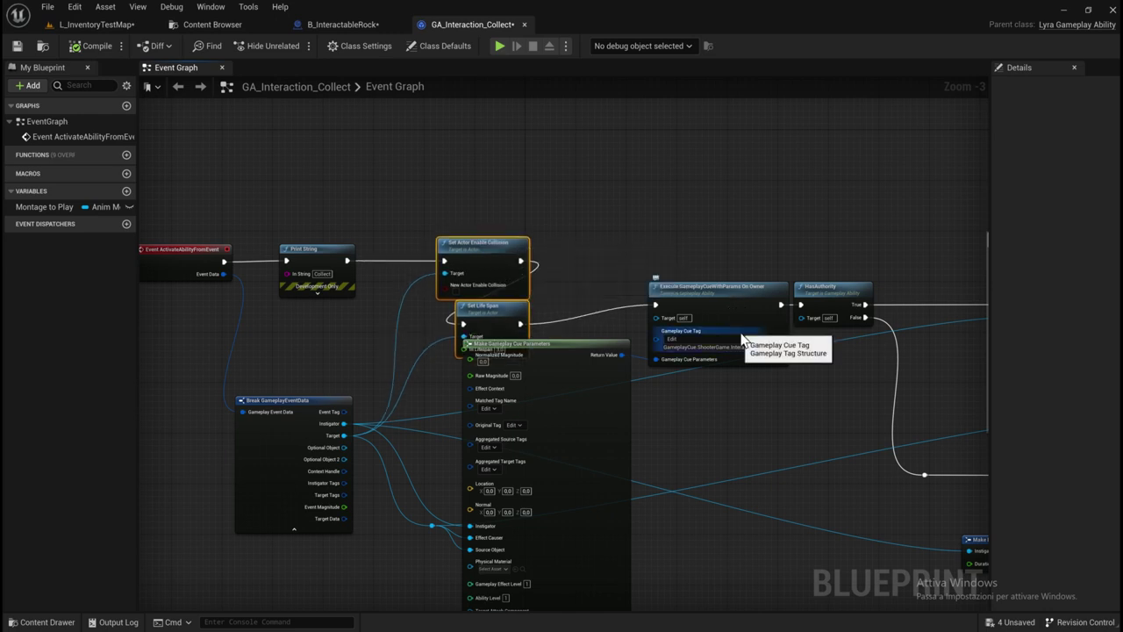
pyautogui.moveTo(742, 335); pyautogui.dragTo(574, 136, button='right')
pyautogui.moveTo(436, 26); pyautogui.dragTo(326, 26)
# Close the GA_Interaction_Collect editor and return to the B_InteractableRock blueprint's Details.
pyautogui.click(403, 26)
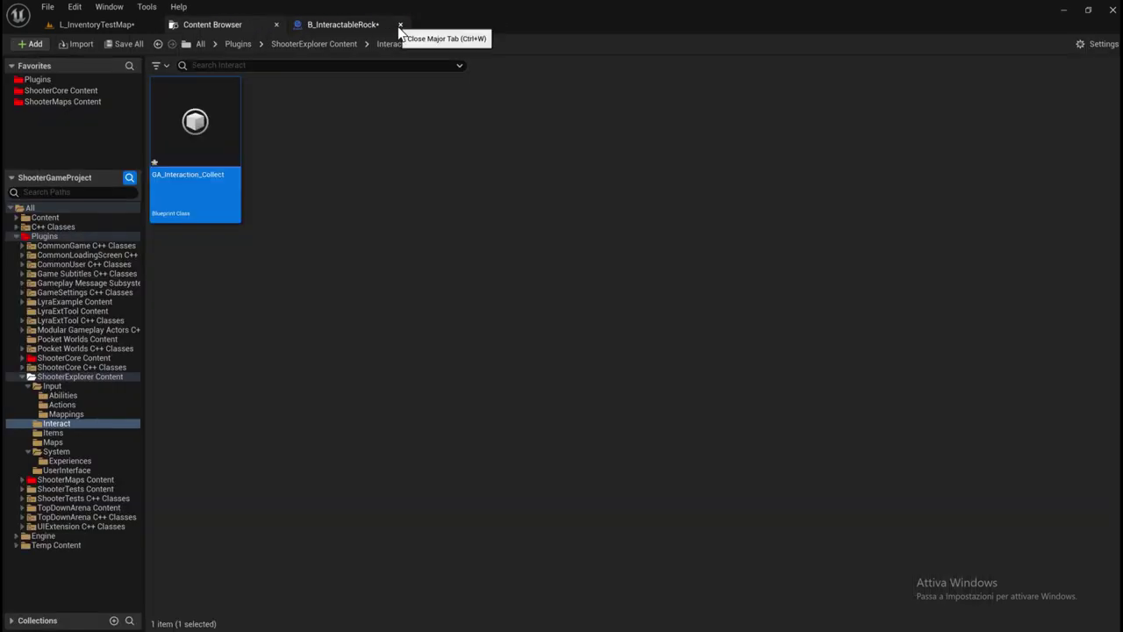
pyautogui.click(377, 26)
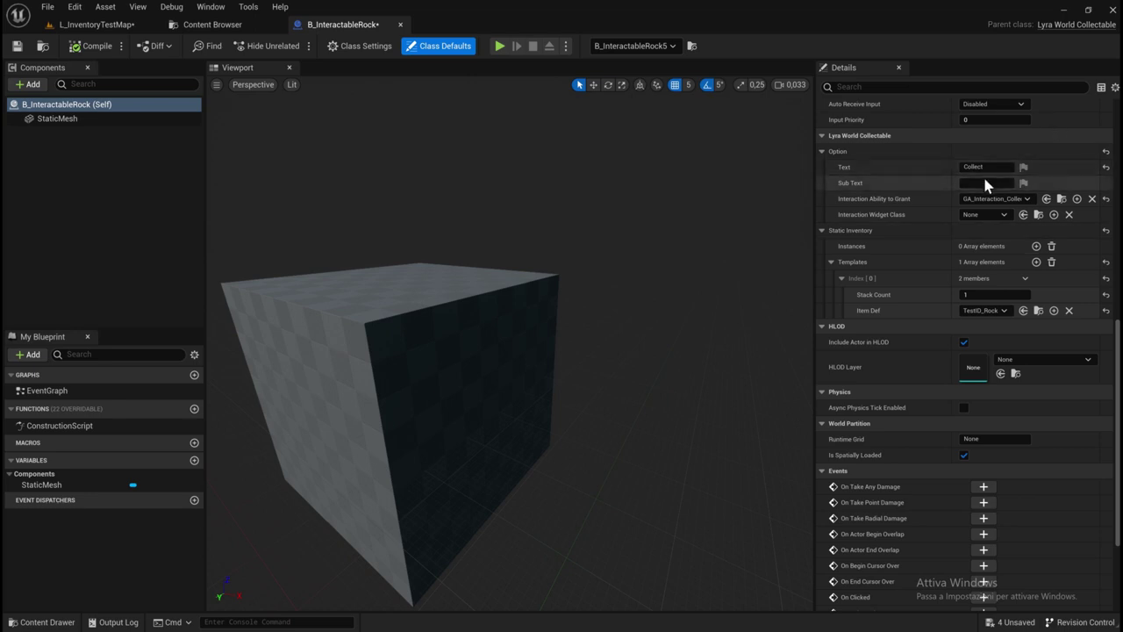
pyautogui.scroll(-1, 933, 224)
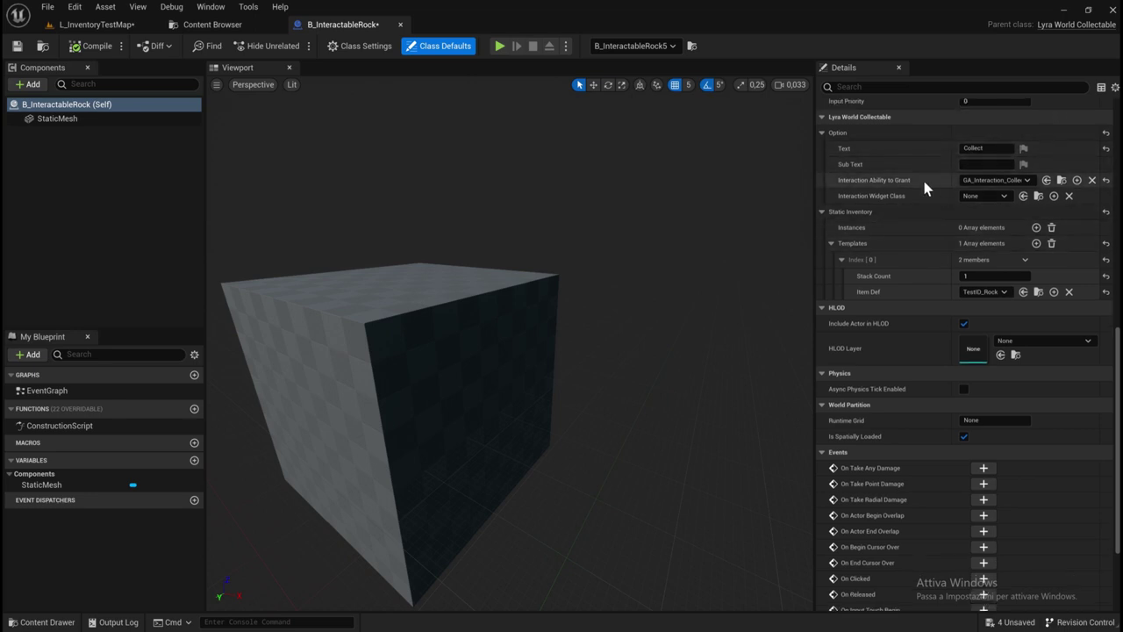
pyautogui.scroll(-1, 926, 201)
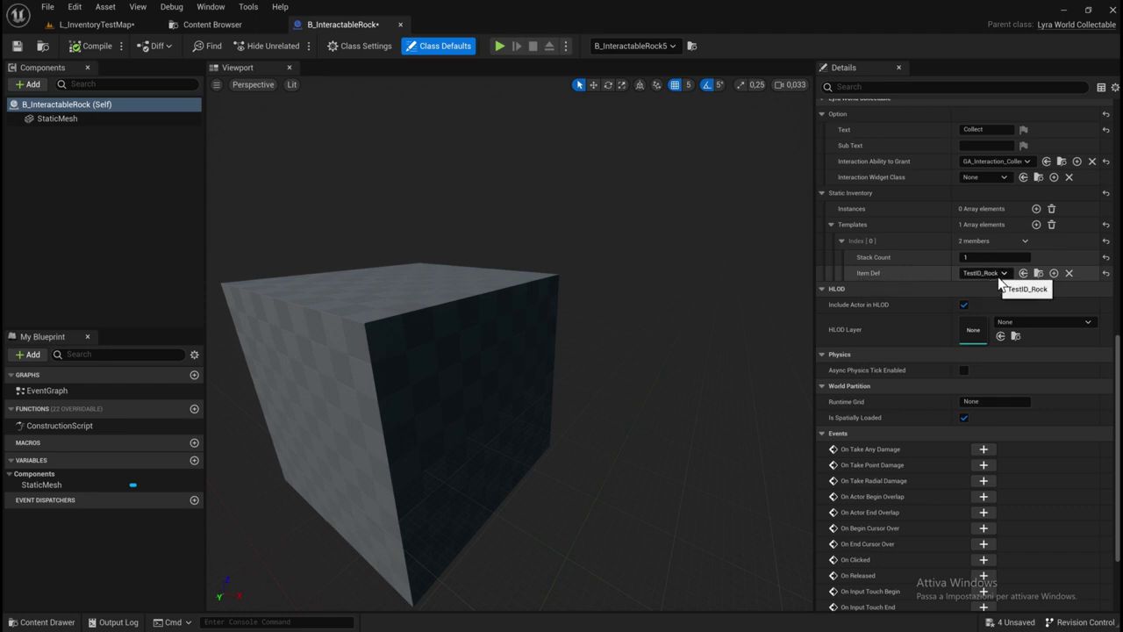
# Find the Items folder under ShooterExplorer Content and recheck the rock's TestID_Rock template.
pyautogui.click(209, 24)
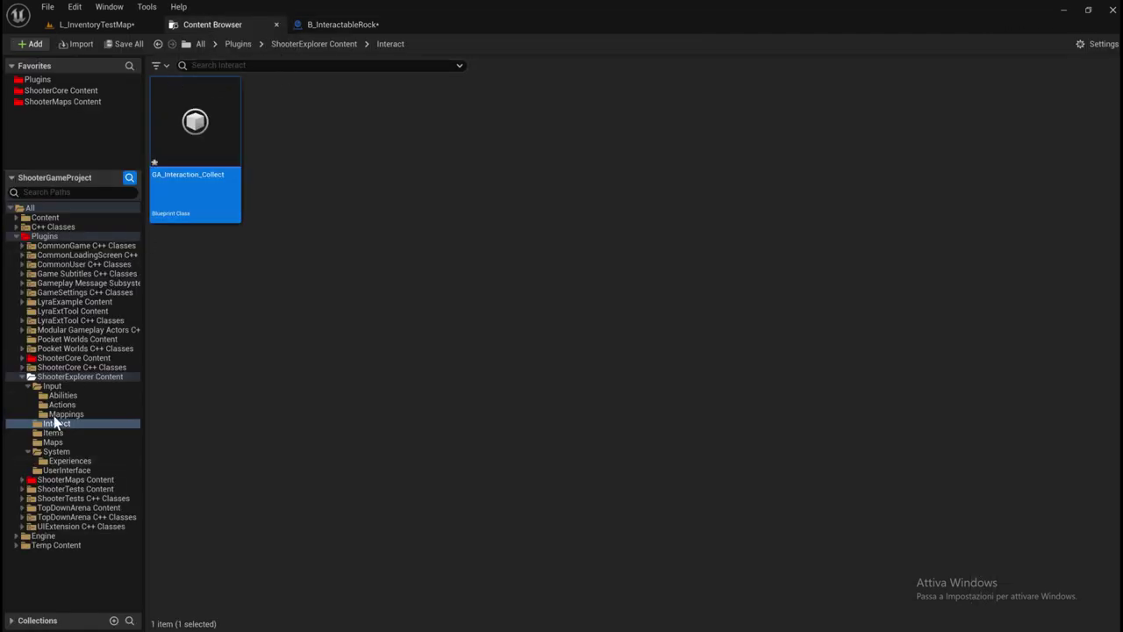
pyautogui.click(83, 376)
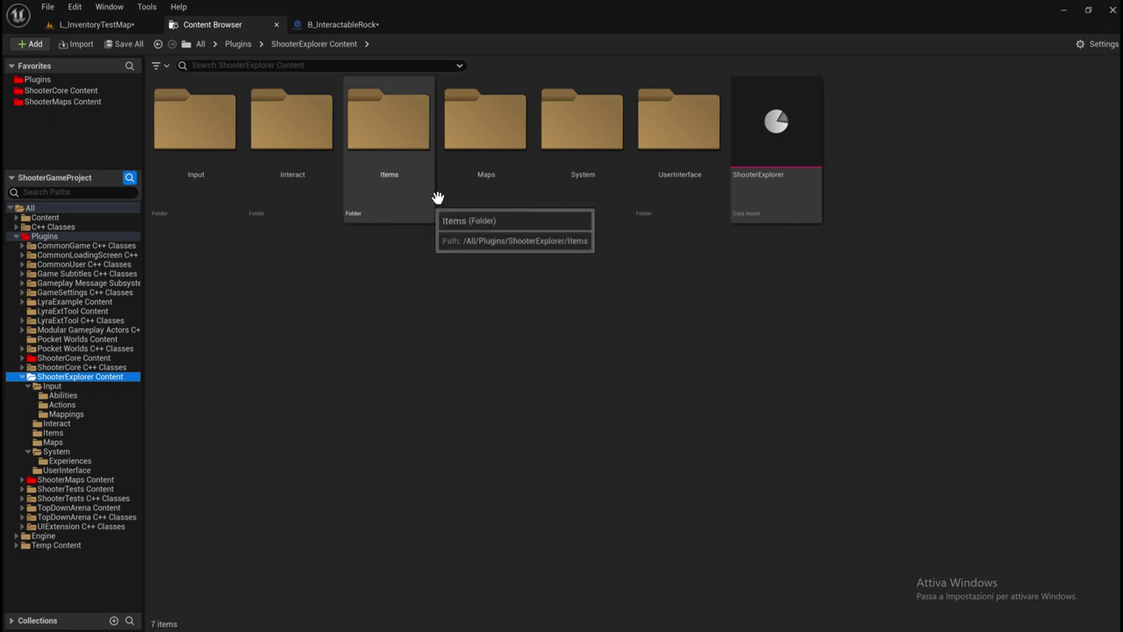
pyautogui.doubleClick(399, 176)
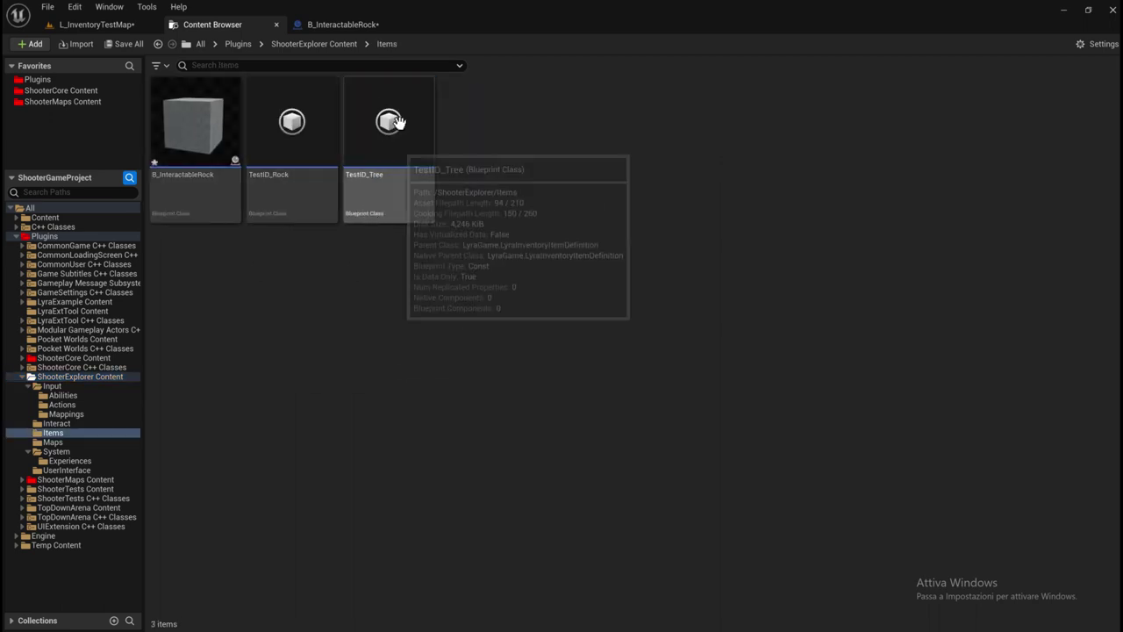
pyautogui.click(341, 32)
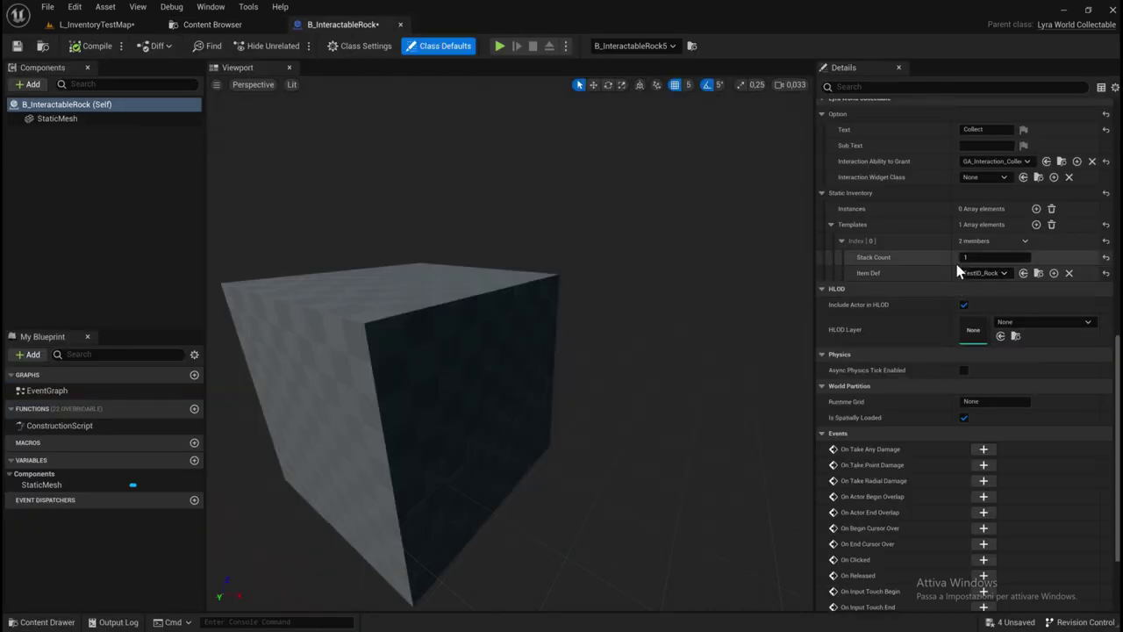
pyautogui.scroll(1, 961, 267)
pyautogui.scroll(1, 960, 272)
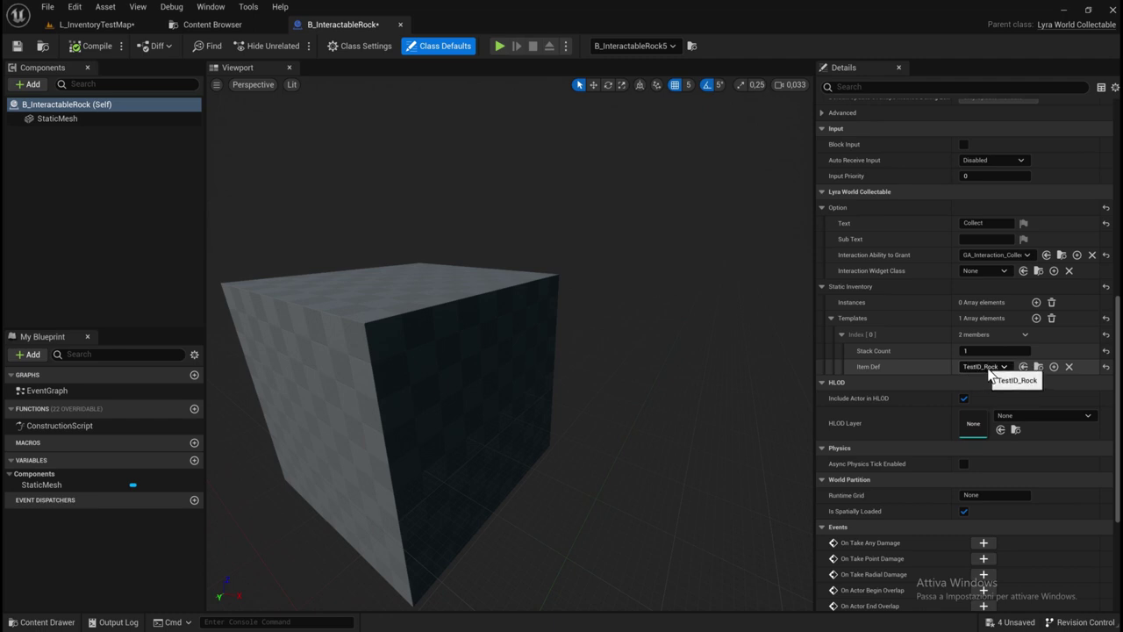
pyautogui.click(212, 25)
# In TestID_Rock, confirm Display Name 'Rock', add five Fragments entries, then return to L_InventoryTestMap.
pyautogui.doubleClick(283, 211)
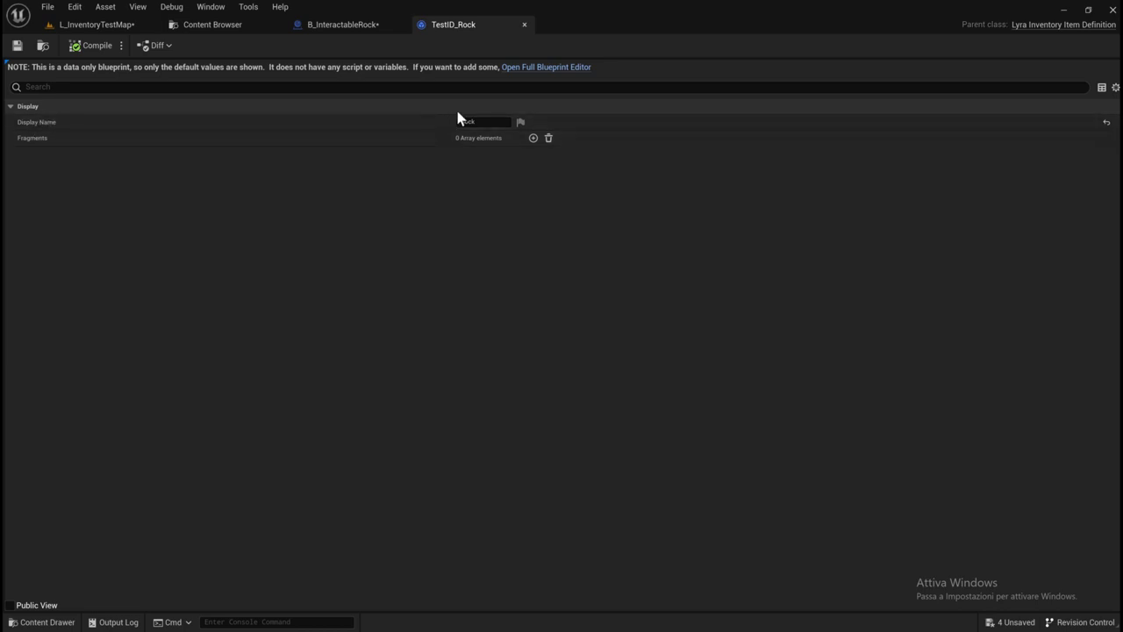
pyautogui.moveTo(482, 122); pyautogui.dragTo(441, 123)
pyautogui.click(532, 138)
pyautogui.click(533, 138)
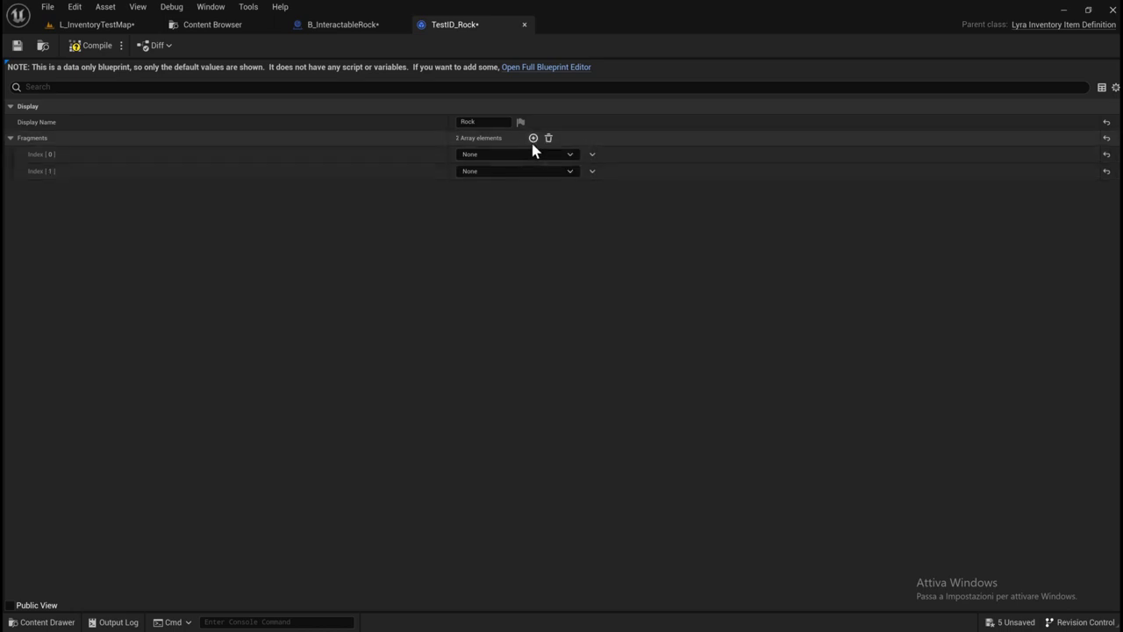
pyautogui.click(532, 143)
pyautogui.click(532, 143)
pyautogui.click(532, 143)
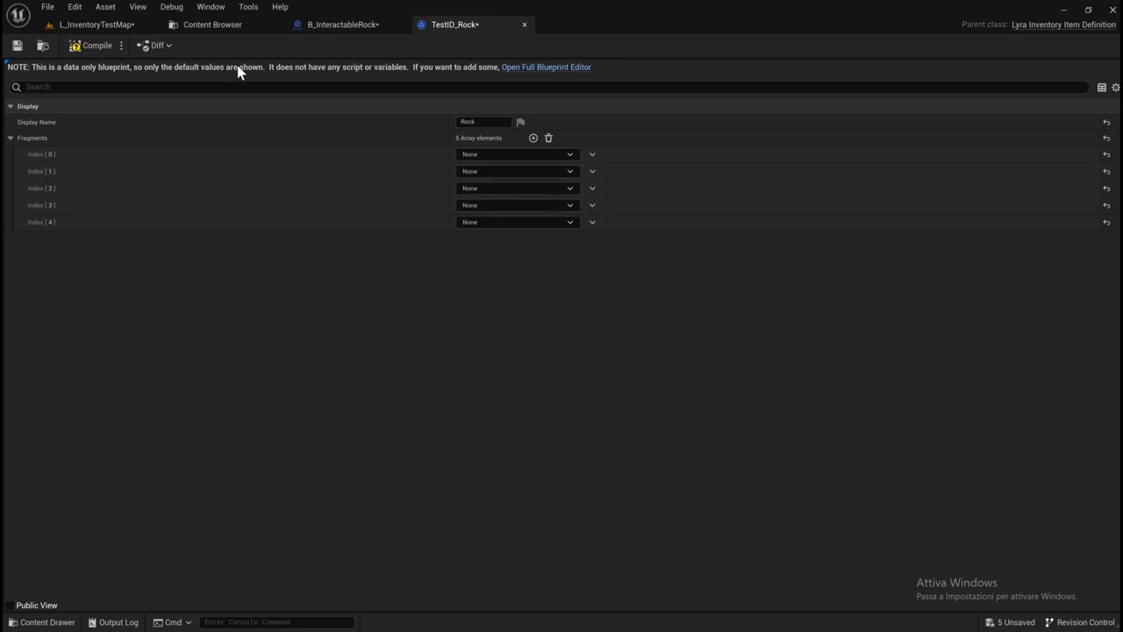
pyautogui.click(92, 24)
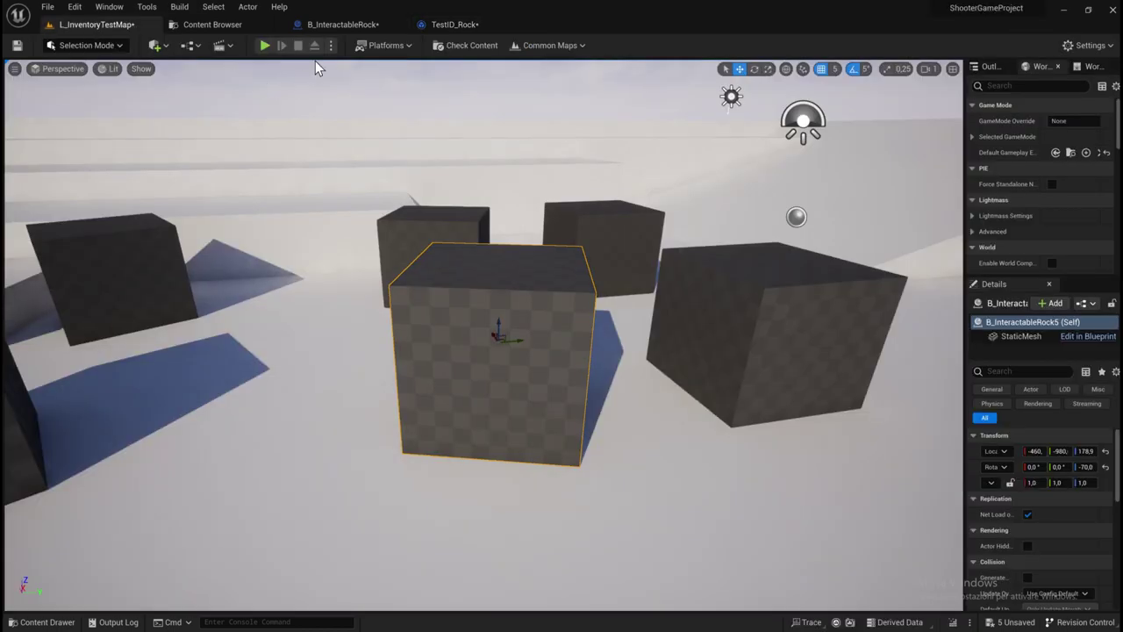
pyautogui.click(265, 46)
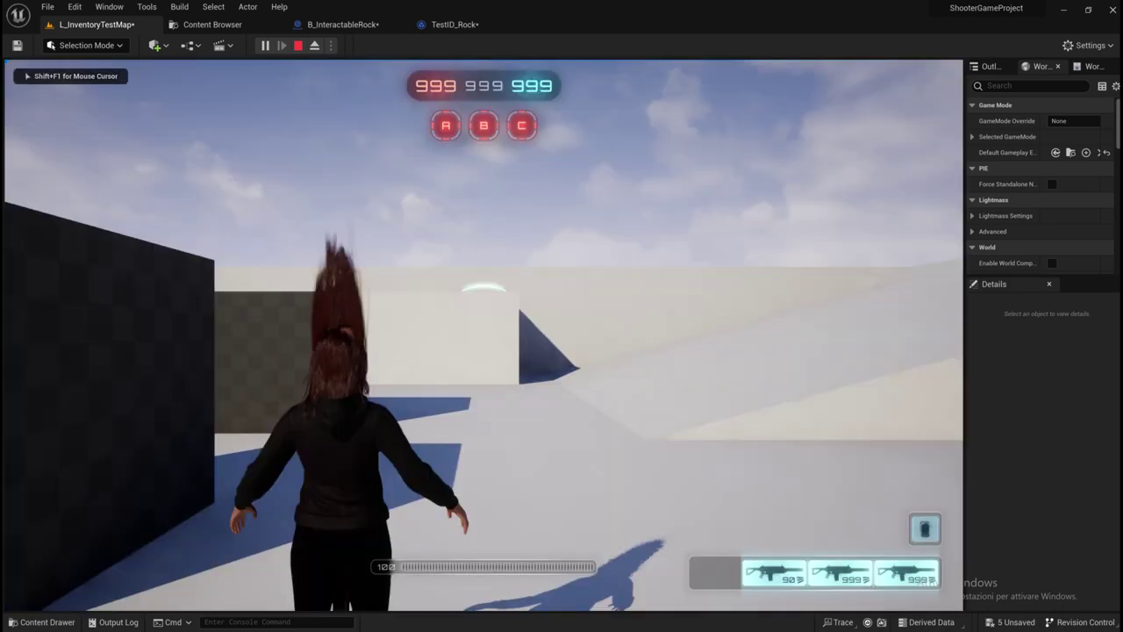
pyautogui.hotkey('shift', 'F1')
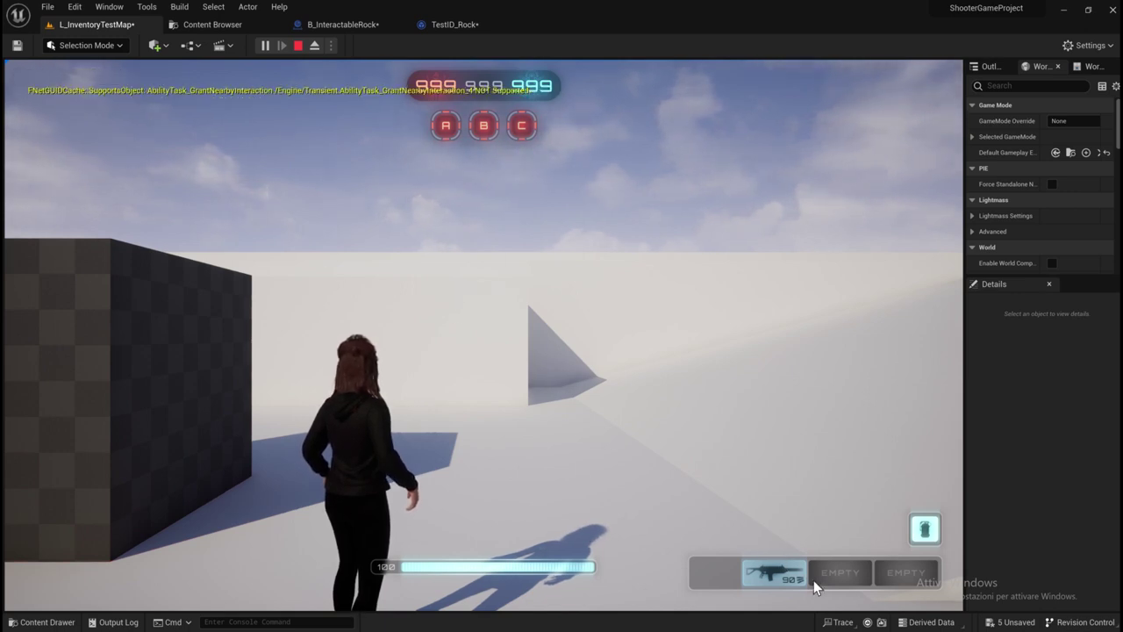
pyautogui.click(757, 567)
pyautogui.press('i')
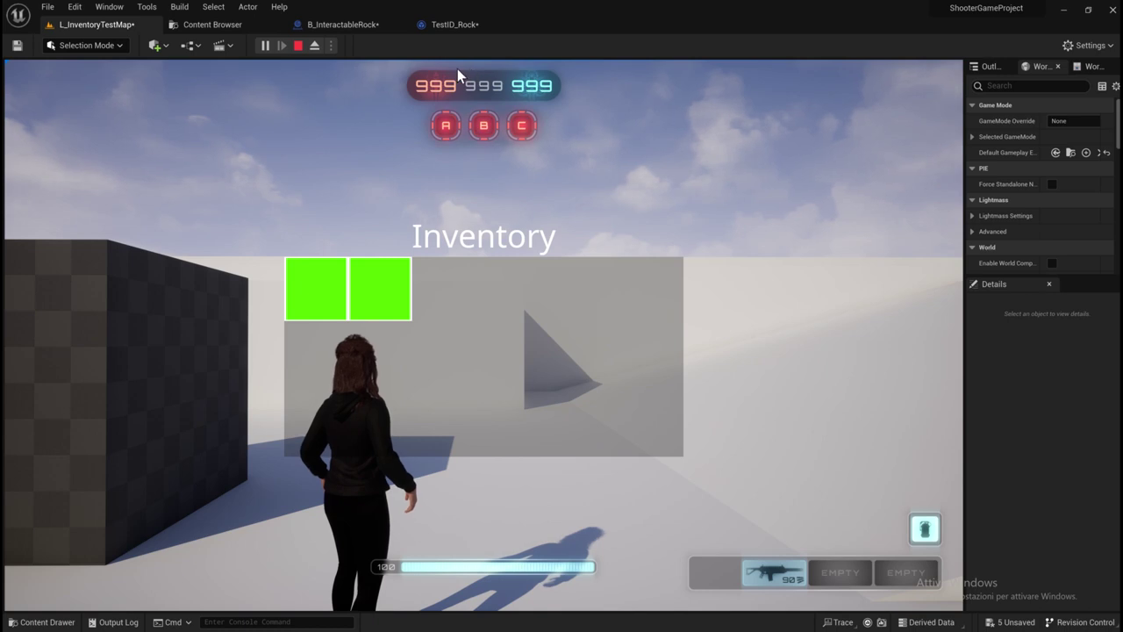
pyautogui.click(297, 46)
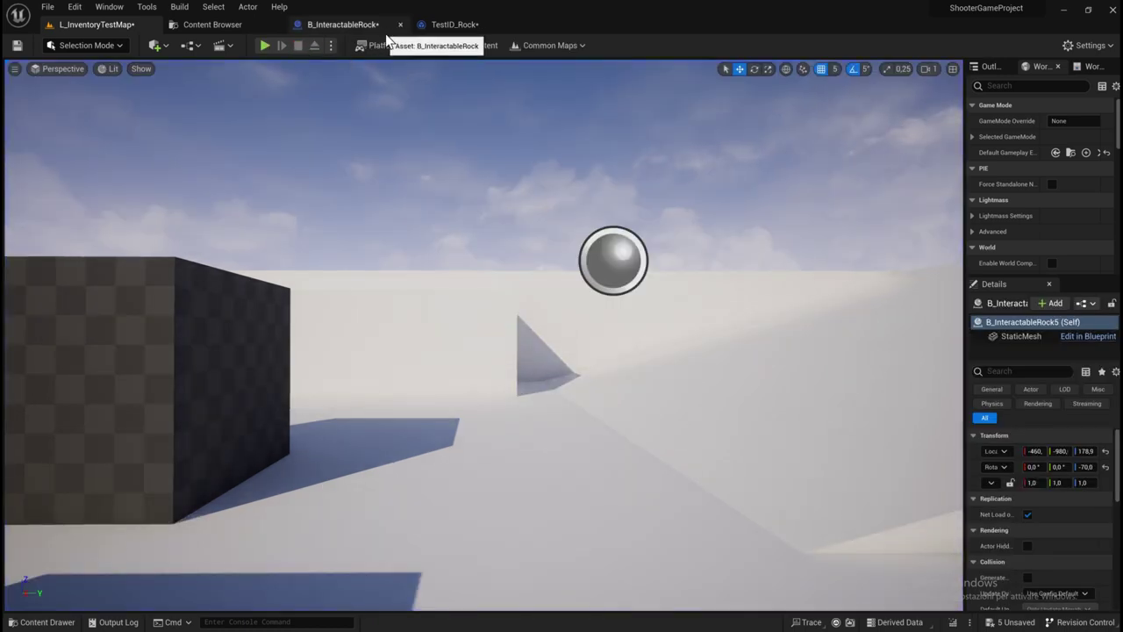
# Assign Fragments [0]-[4]: Equippable Item, Pickup Icon, Quick Bar Icon, Reticle Config, Set Stats.
pyautogui.click(443, 25)
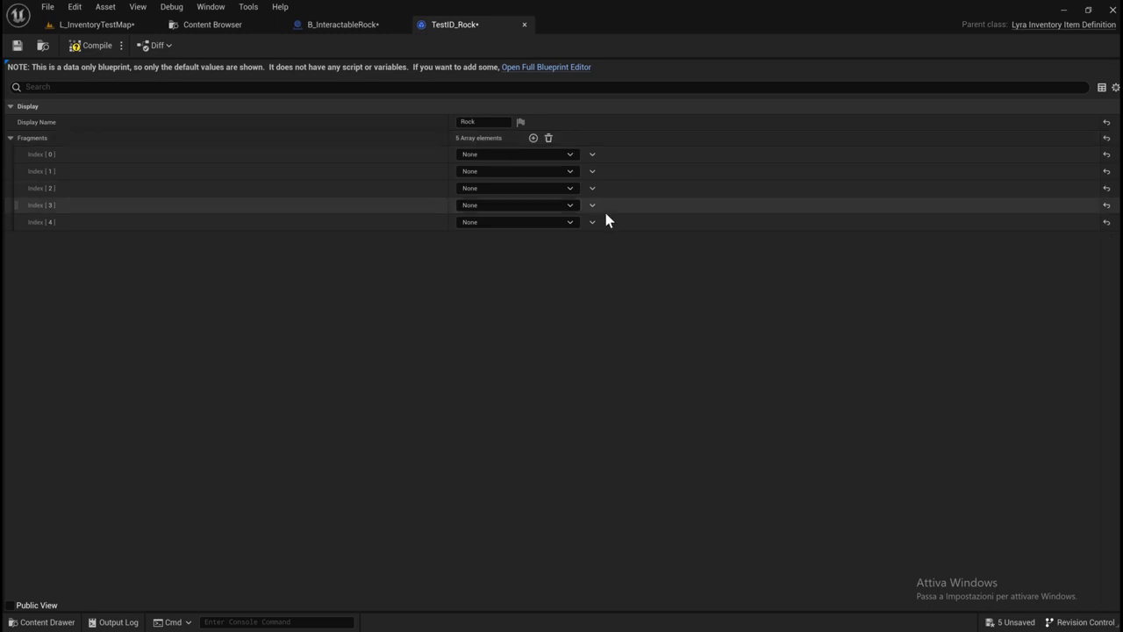
pyautogui.click(563, 153)
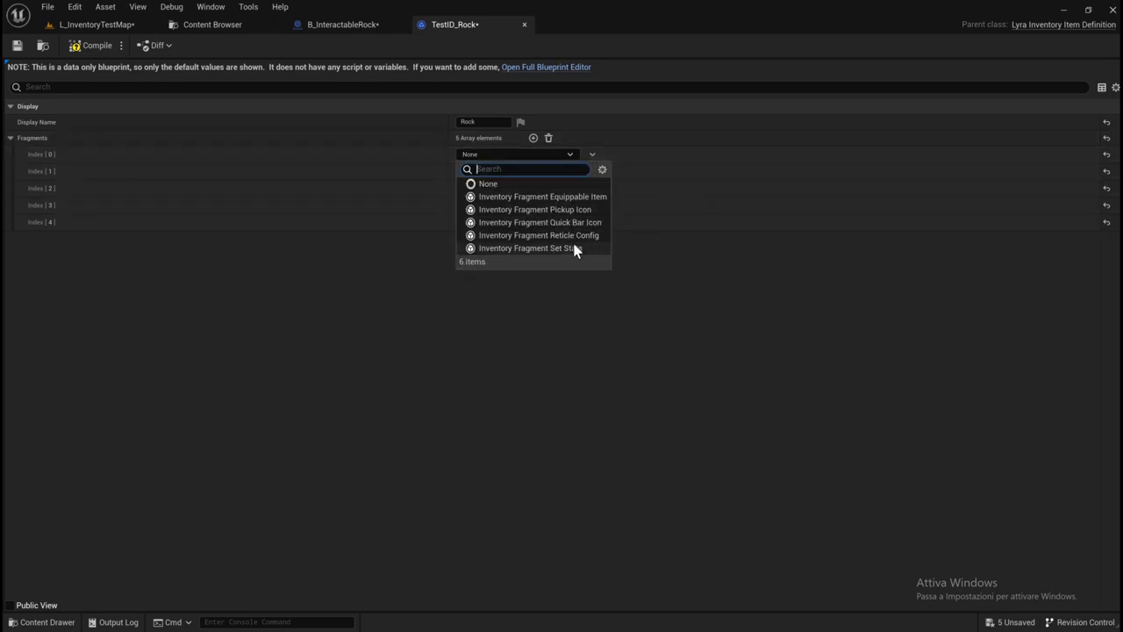
pyautogui.click(594, 198)
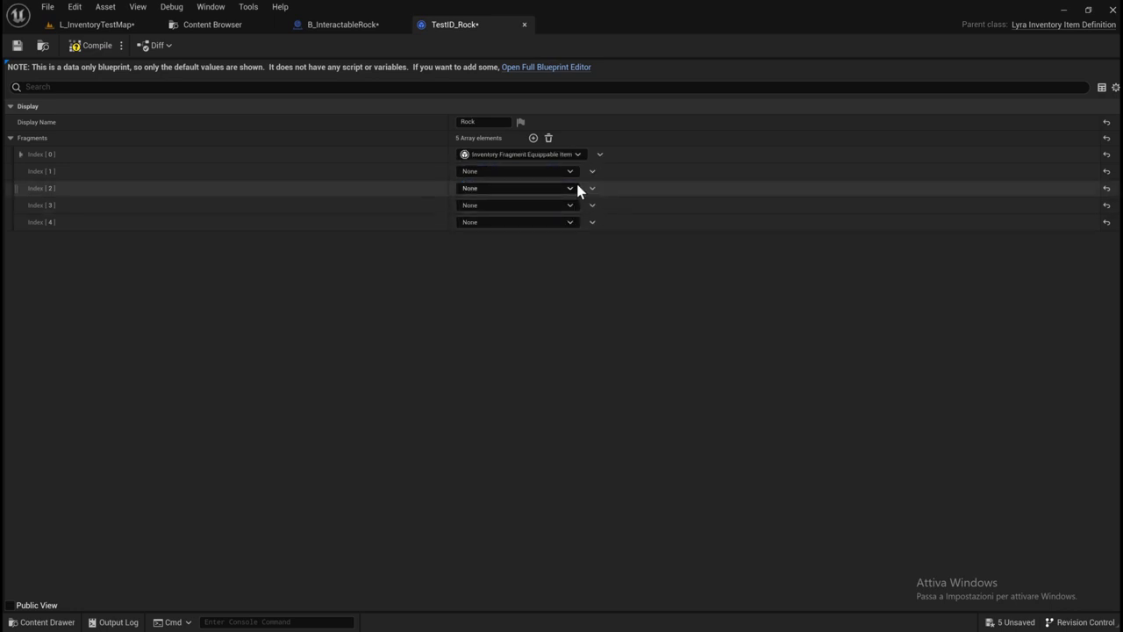
pyautogui.click(569, 172)
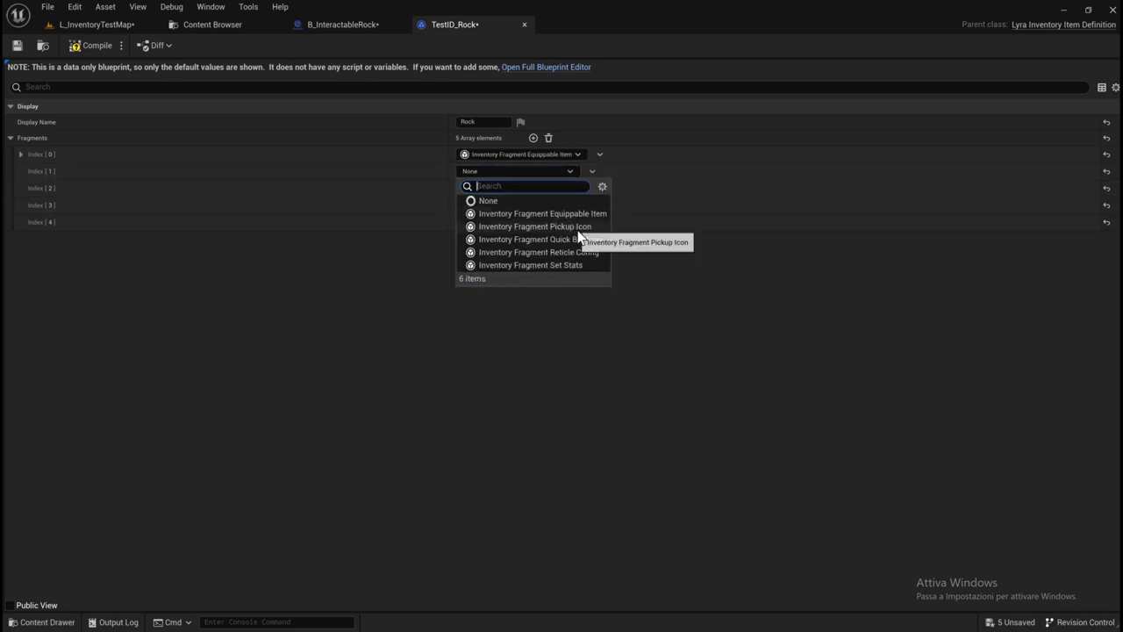
pyautogui.click(571, 227)
pyautogui.click(568, 189)
pyautogui.click(570, 255)
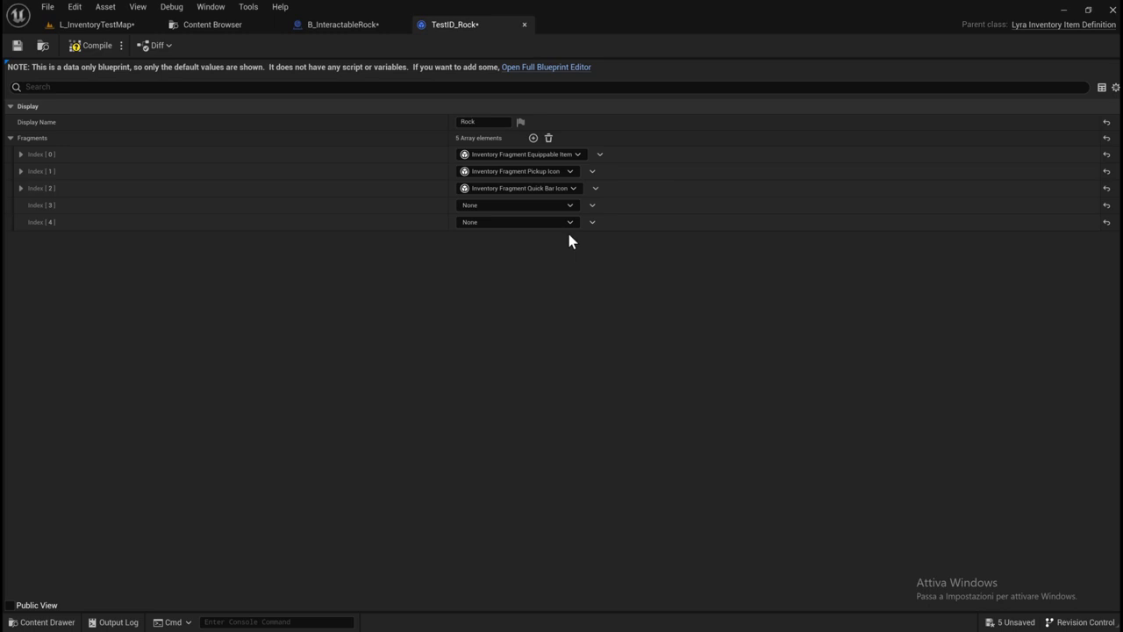
pyautogui.click(566, 204)
pyautogui.click(566, 286)
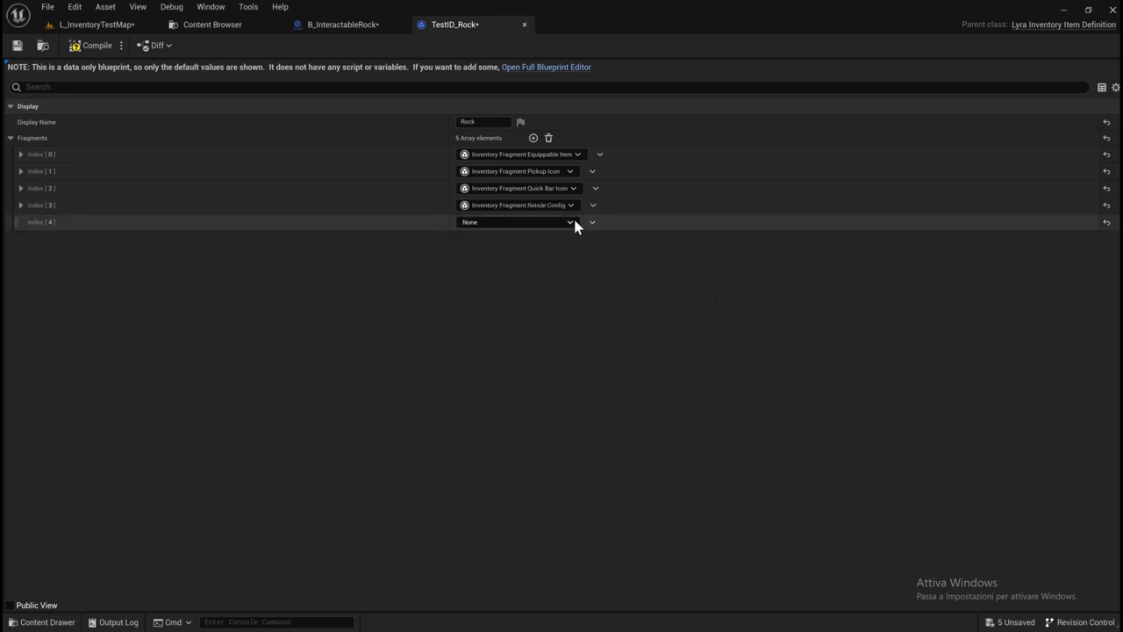
pyautogui.click(570, 222)
pyautogui.click(561, 317)
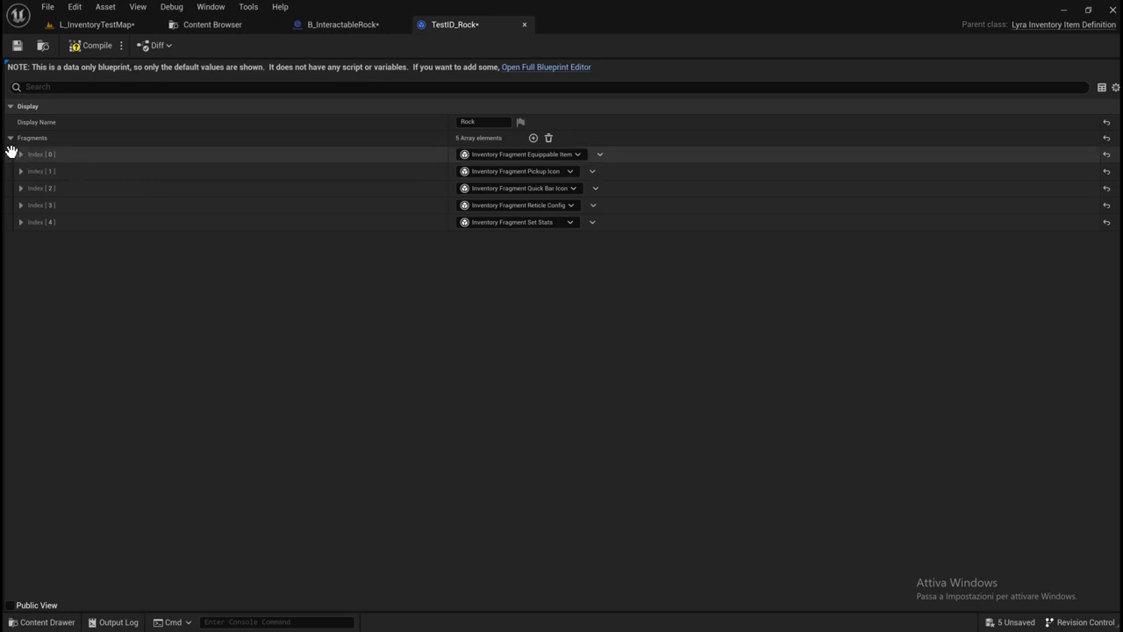
# Inspect the Pickup Icon fragment's Appearance Pad Color values, then collapse it.
pyautogui.click(20, 170)
pyautogui.click(28, 187)
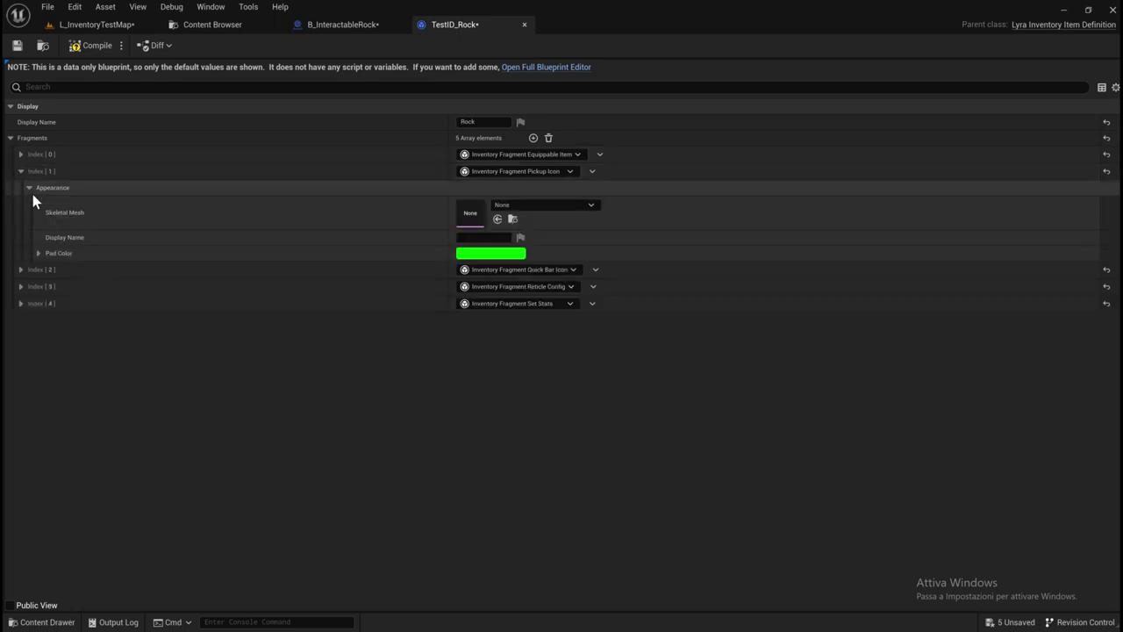
pyautogui.click(38, 253)
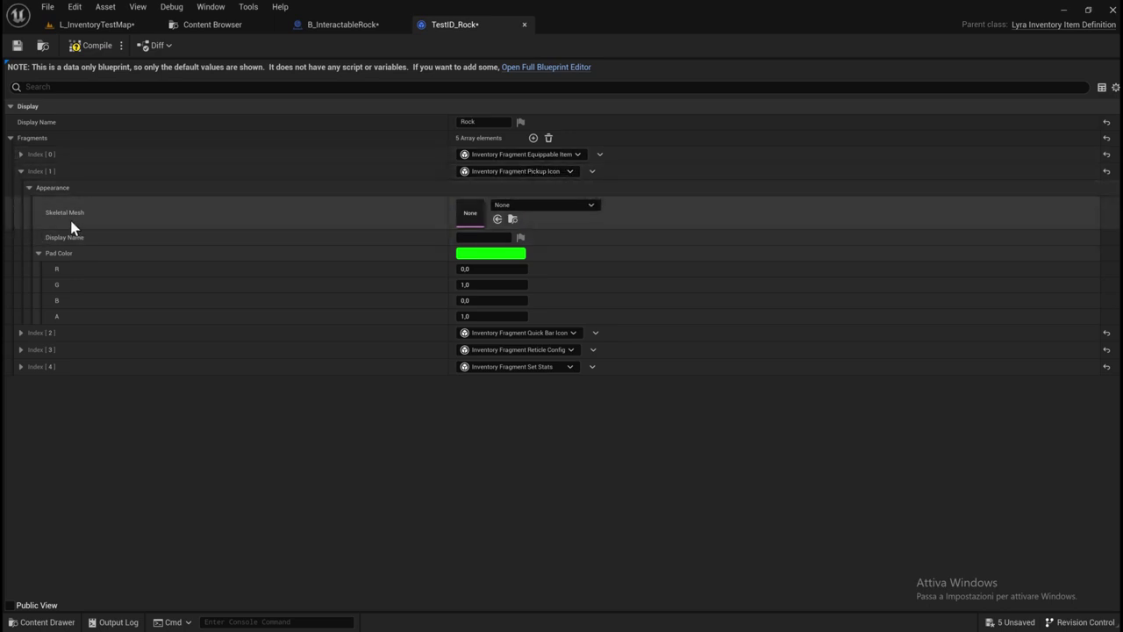
pyautogui.click(38, 253)
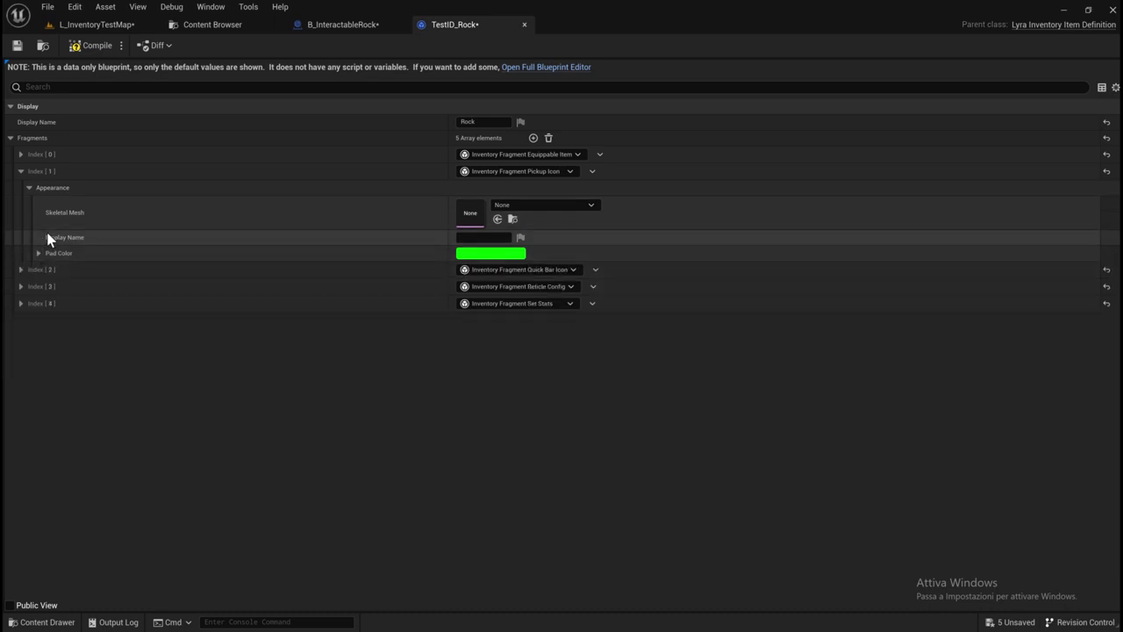
pyautogui.click(20, 171)
# Expand the Quick Bar Icon fragment's Brush and list asset choices for its Image.
pyautogui.click(20, 188)
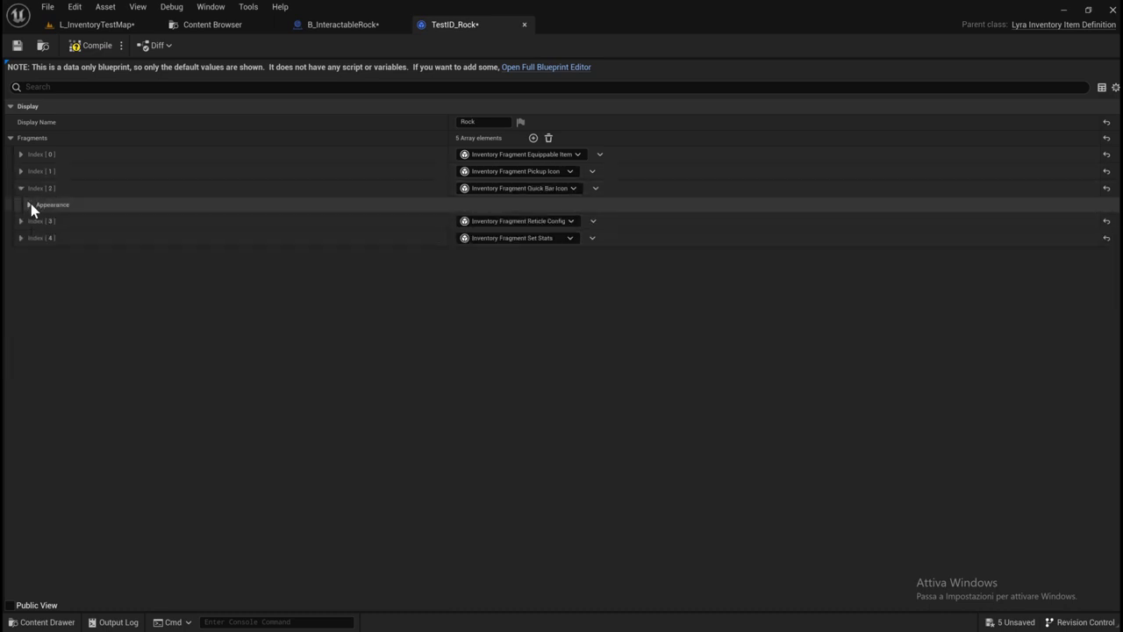
pyautogui.click(39, 220)
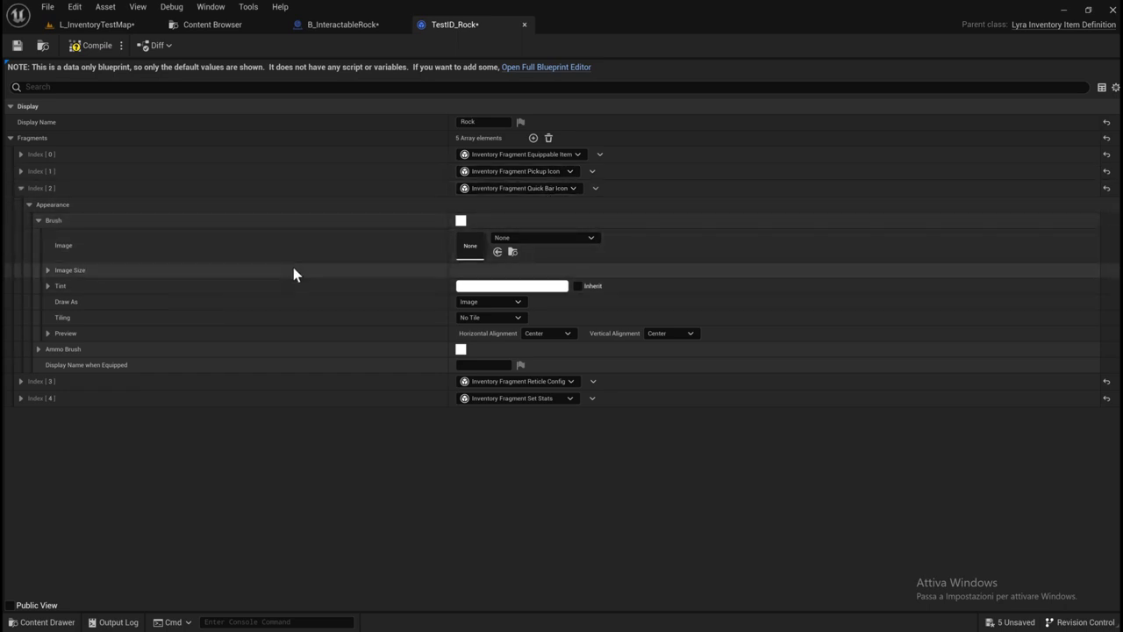
pyautogui.click(538, 242)
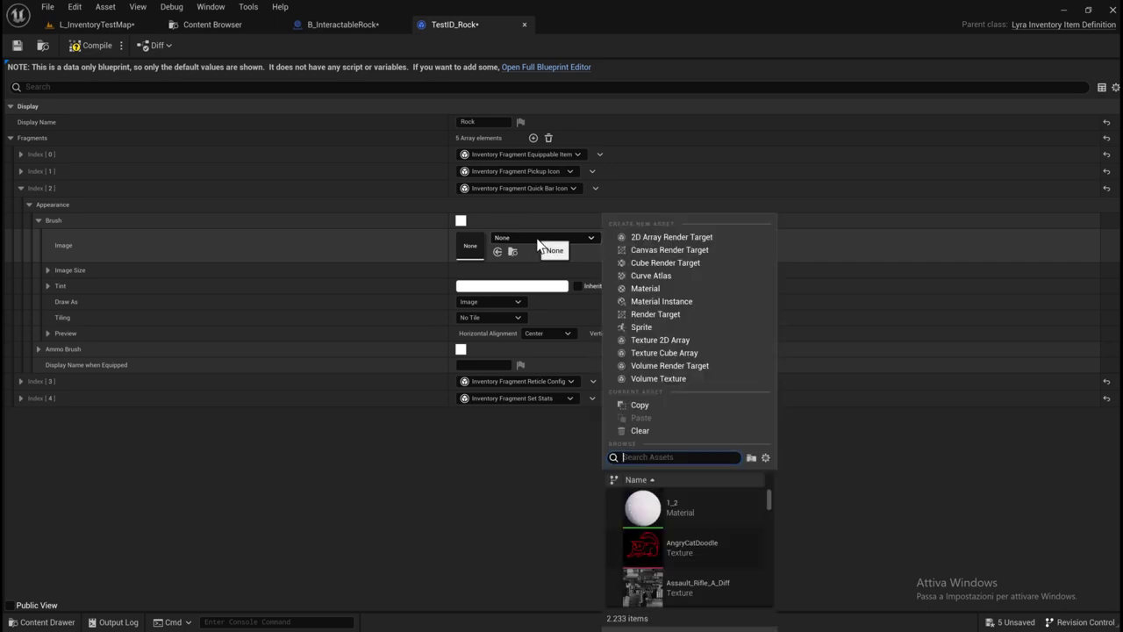
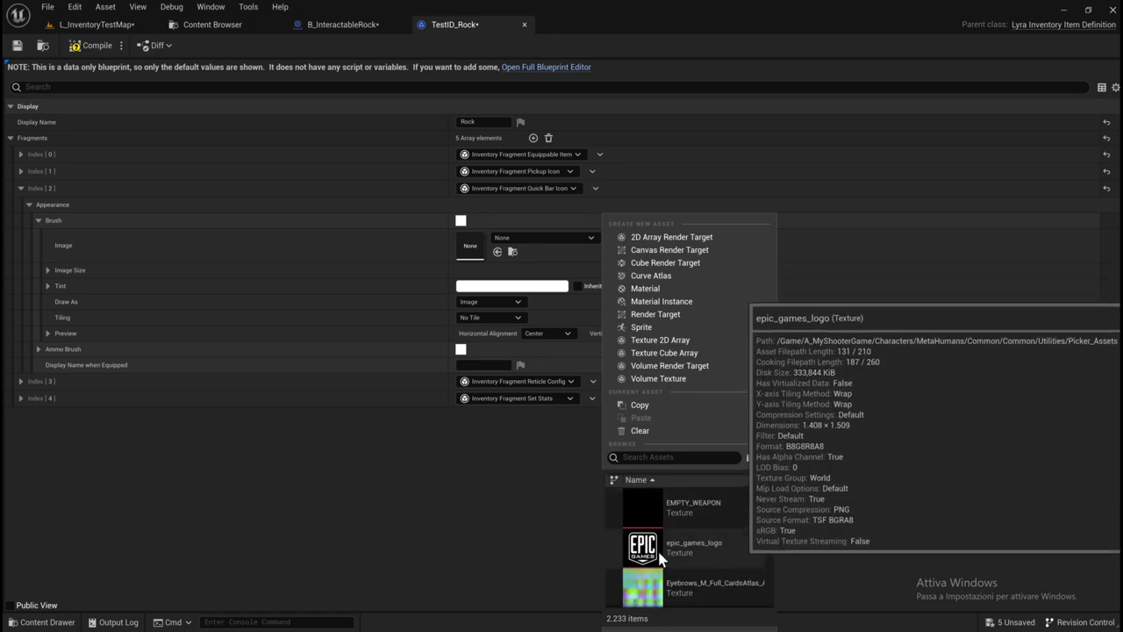
# Set the Rock quick-bar icon brush image to epic_games_logo and compile TestID_Rock.
pyautogui.click(660, 551)
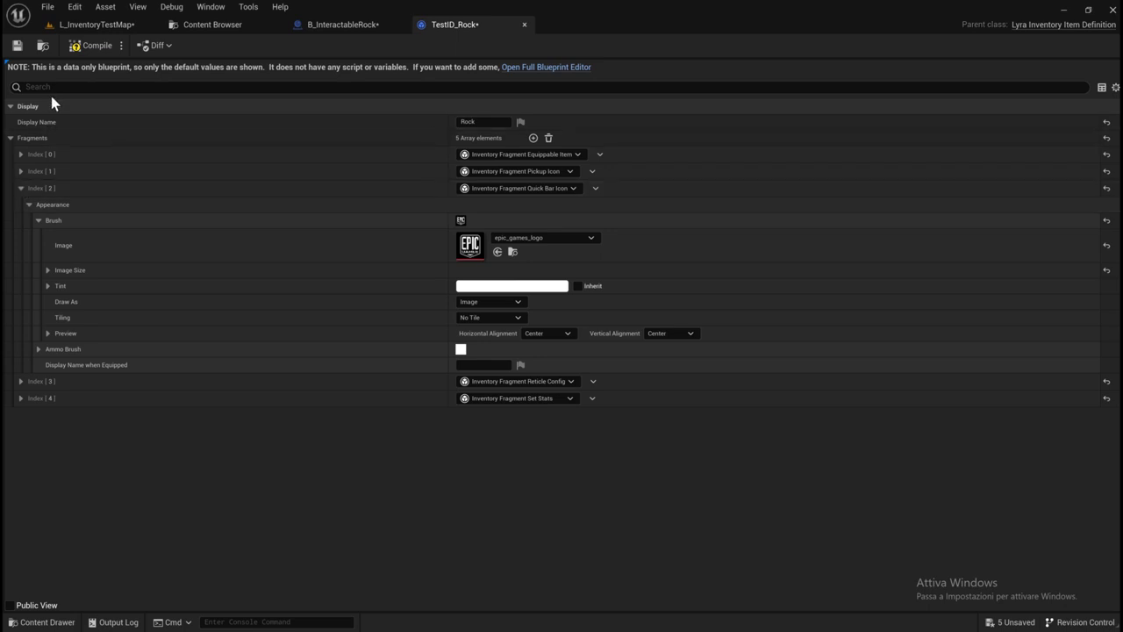
pyautogui.click(89, 45)
# Save TestID_Rock, close the Rock blueprint editors and return to L_InventoryTestMap.
pyautogui.moveTo(453, 26); pyautogui.dragTo(333, 25)
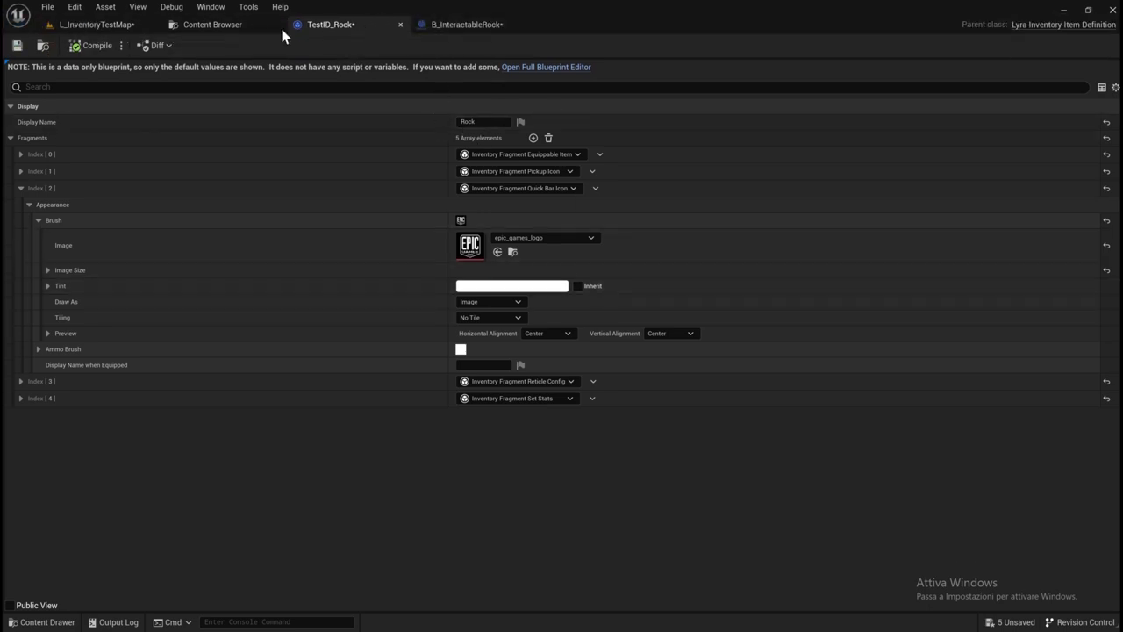
pyautogui.click(16, 47)
pyautogui.click(447, 25)
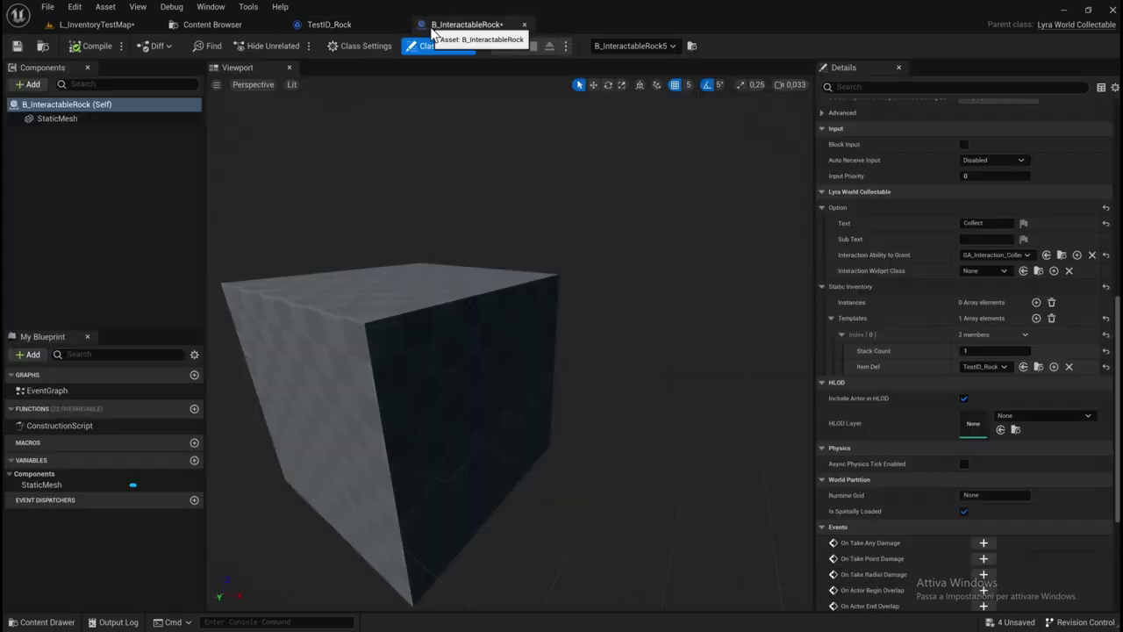
pyautogui.click(324, 28)
pyautogui.moveTo(307, 26); pyautogui.dragTo(447, 25)
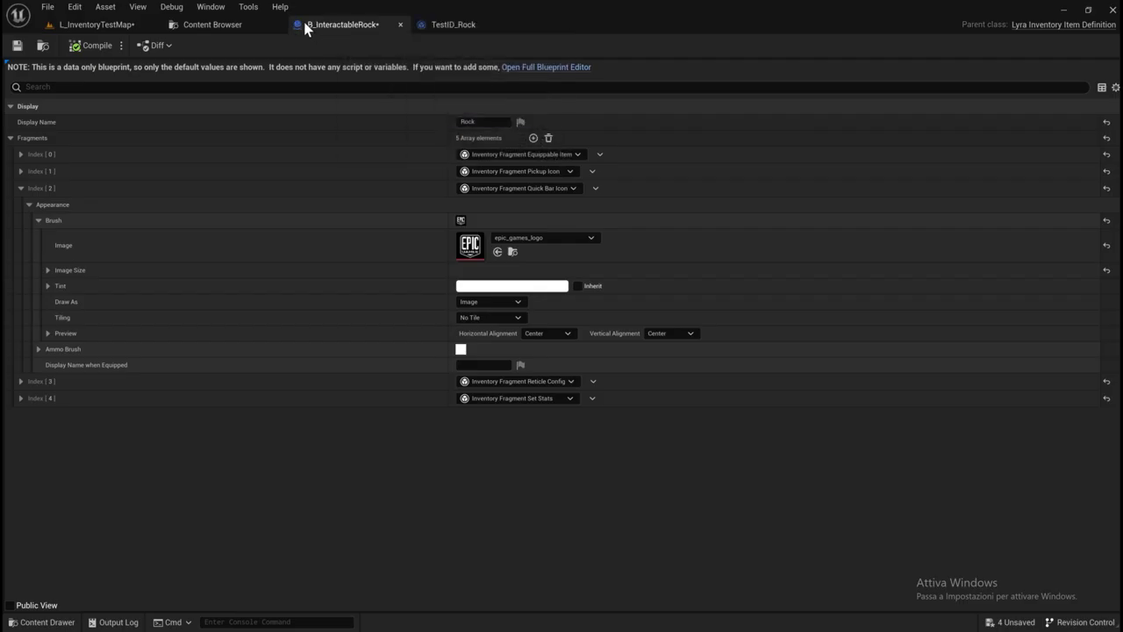
pyautogui.click(386, 27)
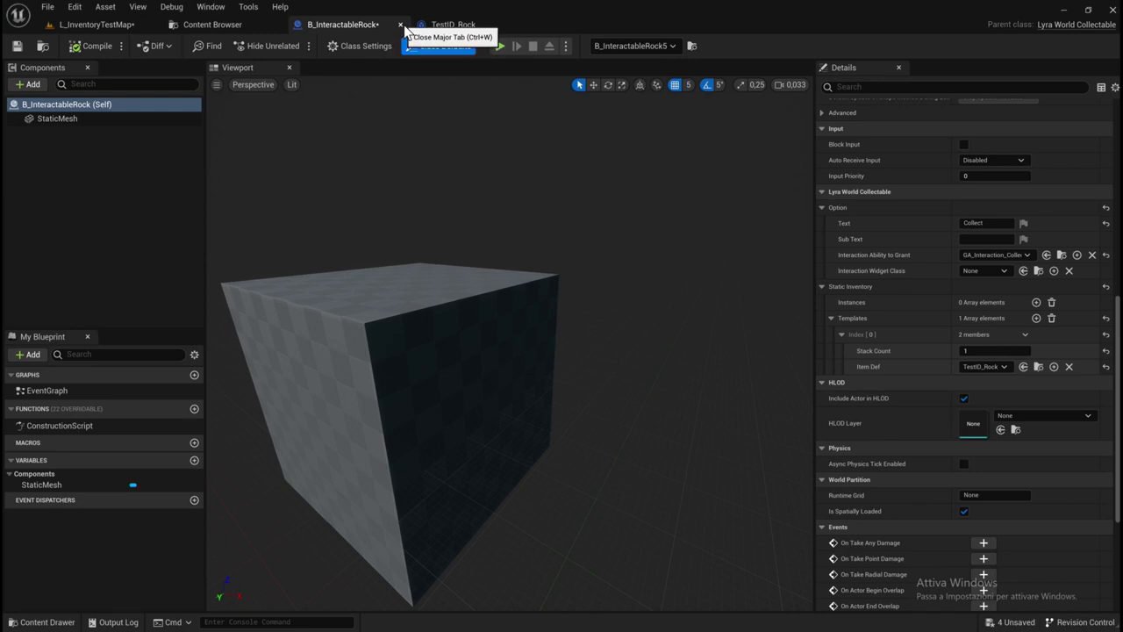
pyautogui.click(400, 24)
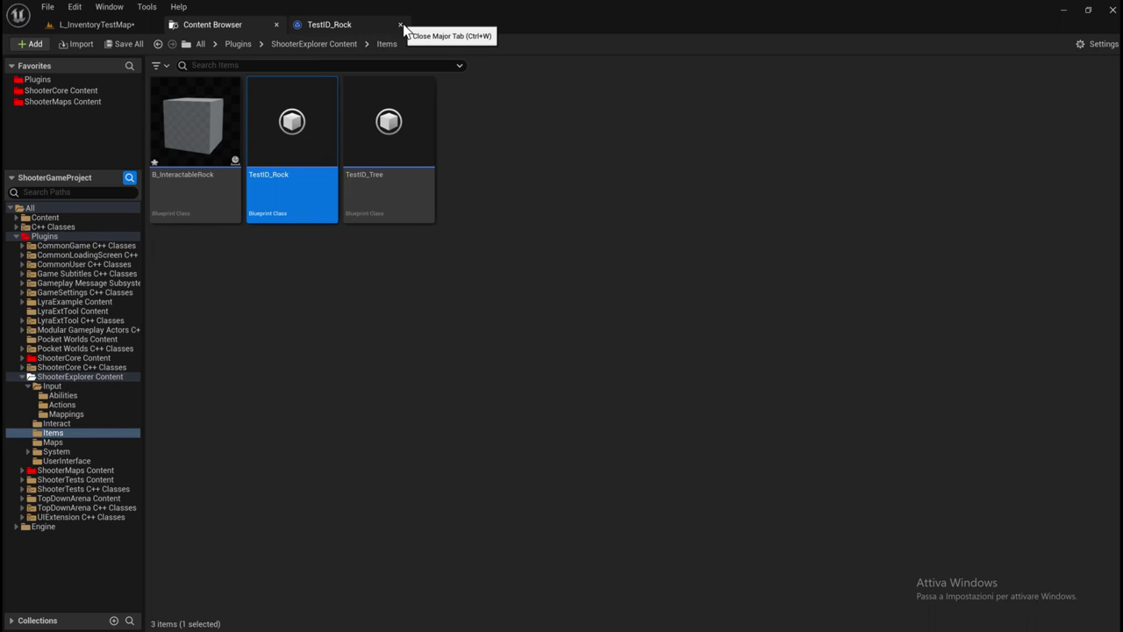
pyautogui.click(400, 25)
pyautogui.click(104, 25)
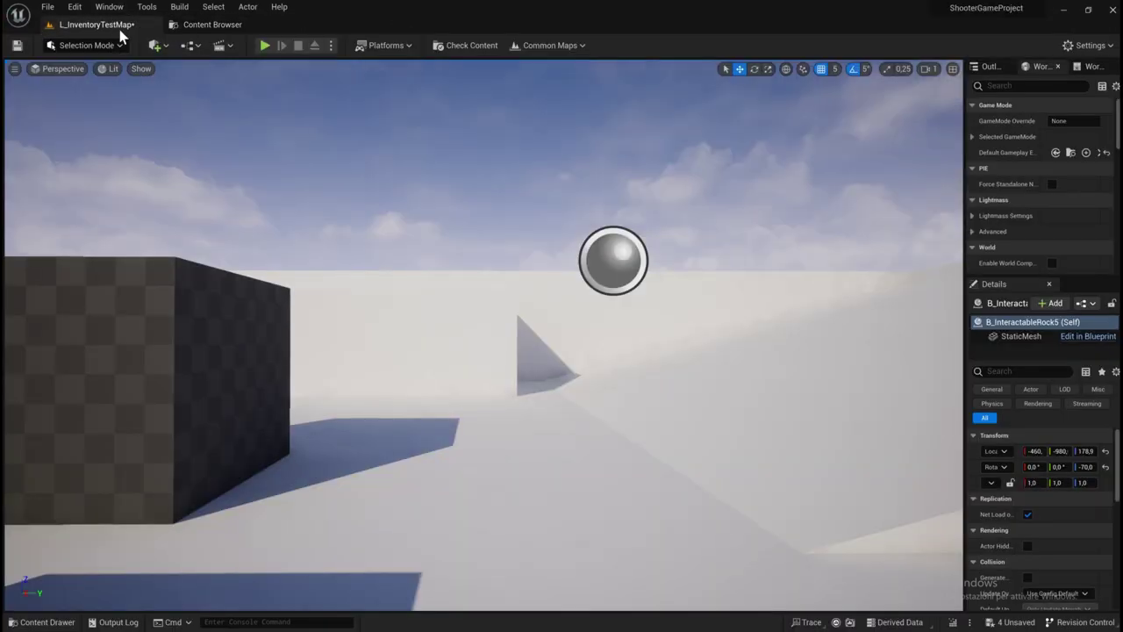
# Play the level, walk to and collect the checkered cube, then open the inventory.
pyautogui.click(271, 45)
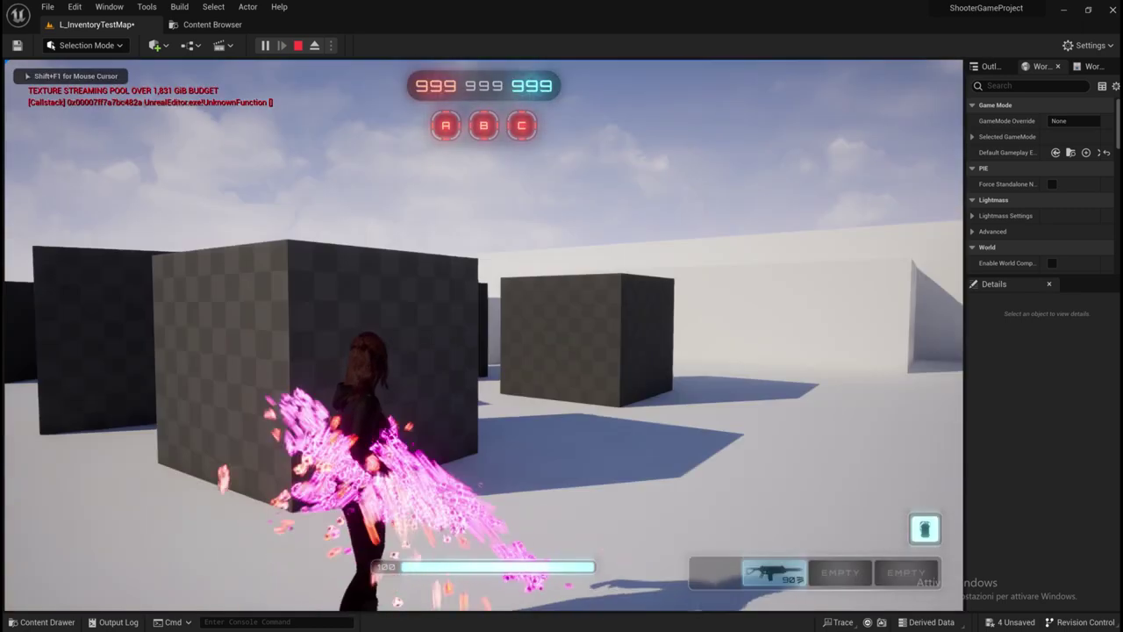
pyautogui.press('w')
pyautogui.press('a')
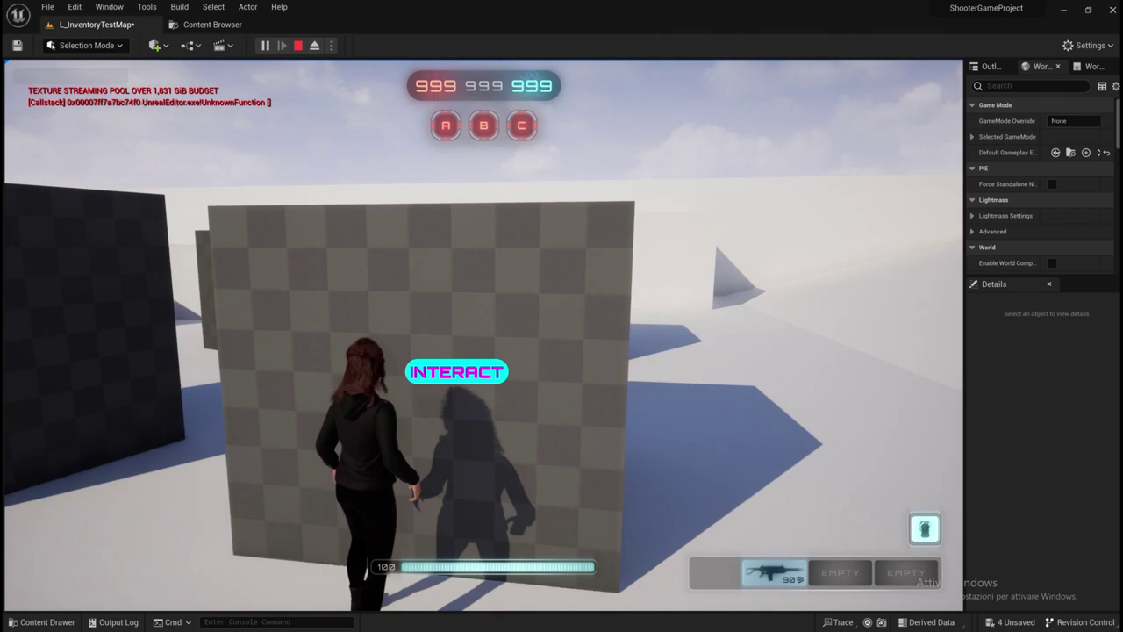
pyautogui.press('w')
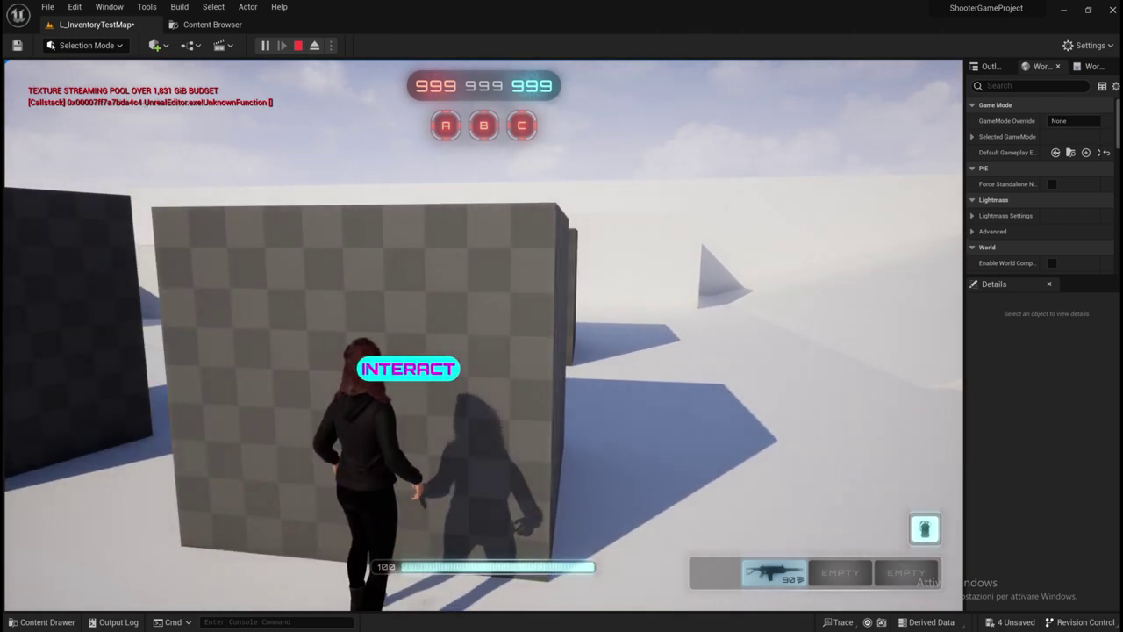
pyautogui.press('e')
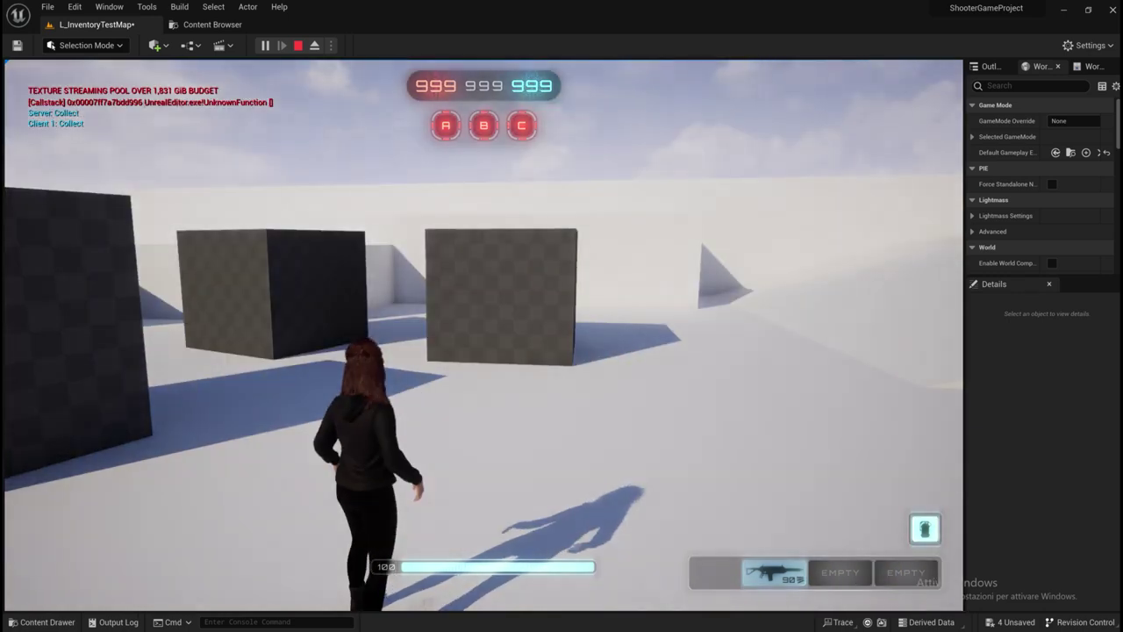
pyautogui.press('i')
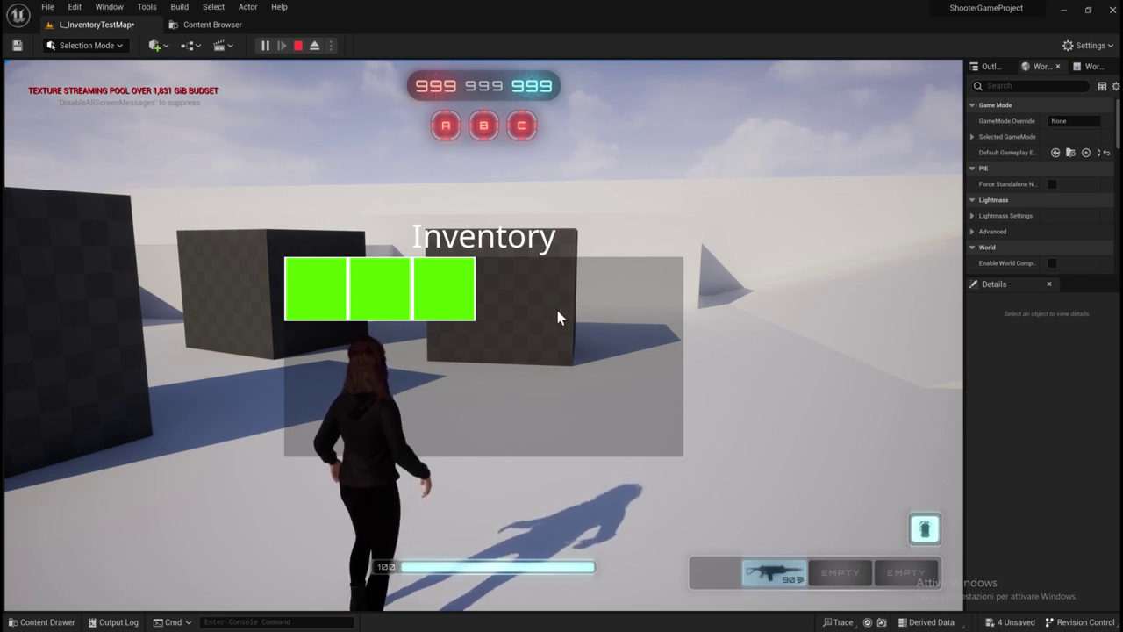
# Stop playing and open W_InventoryScreen via a Content Browser name search.
pyautogui.click(297, 46)
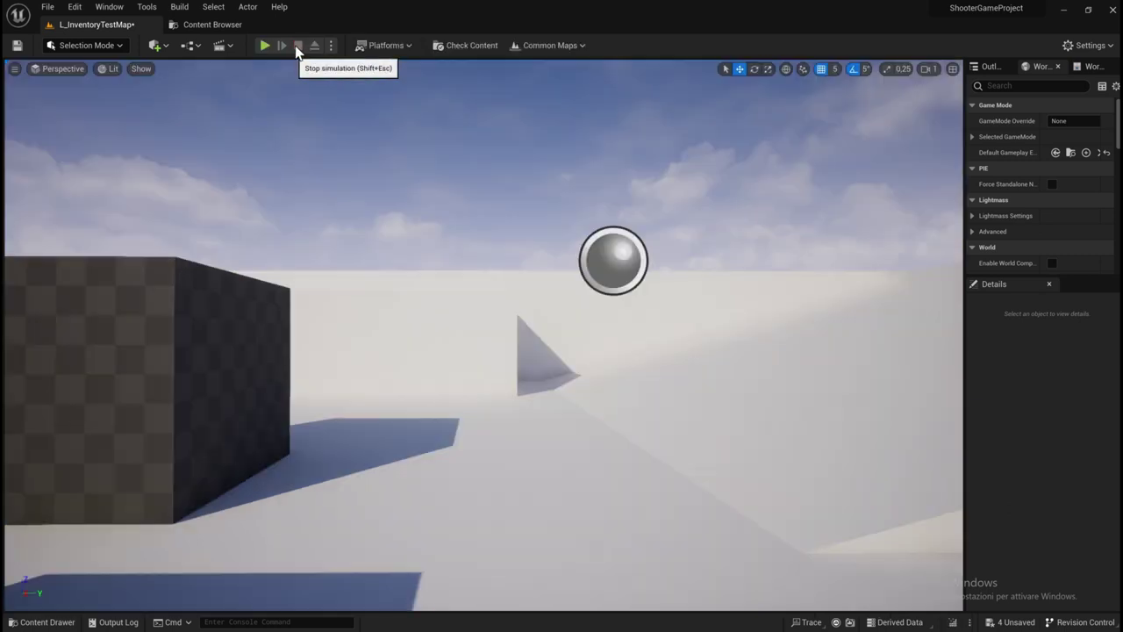
pyautogui.click(255, 25)
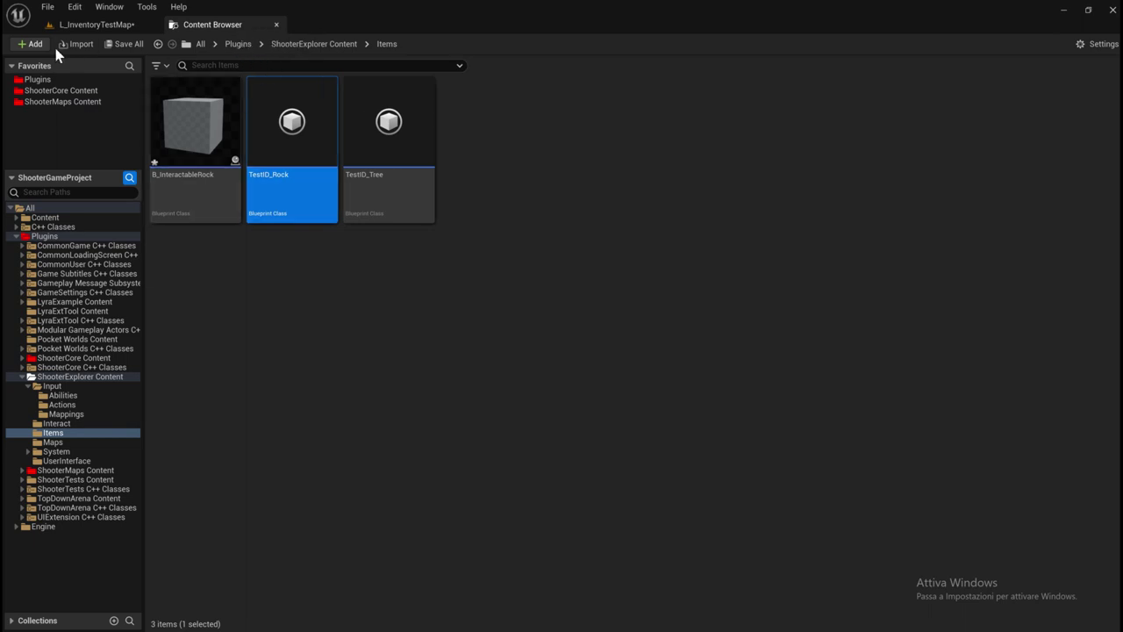
pyautogui.click(200, 44)
pyautogui.click(220, 66)
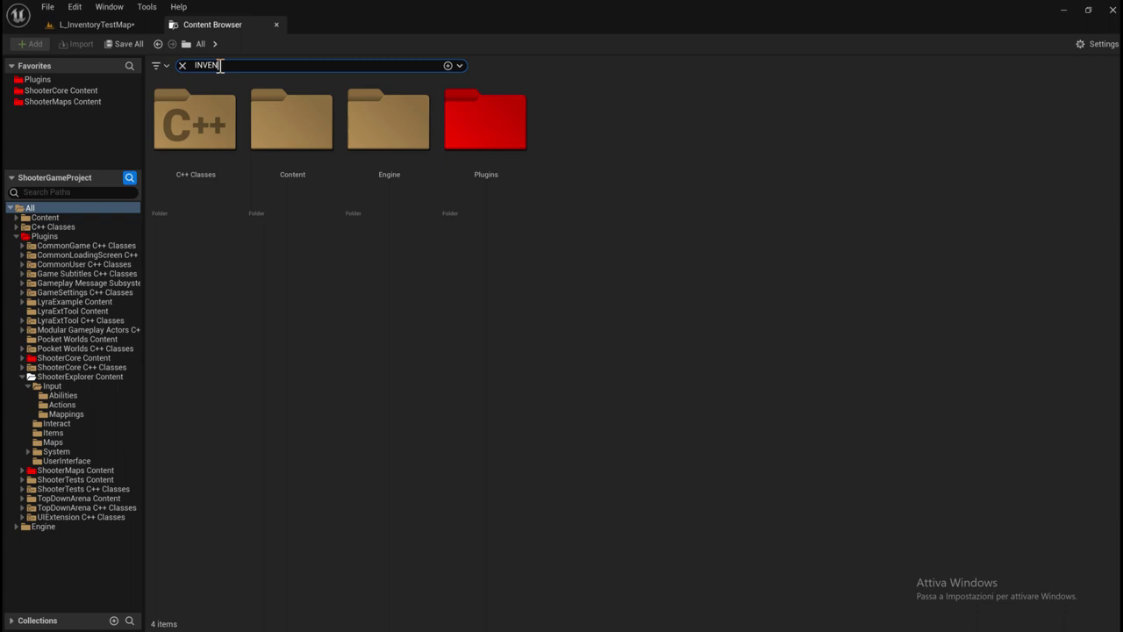
pyautogui.write('TORY')
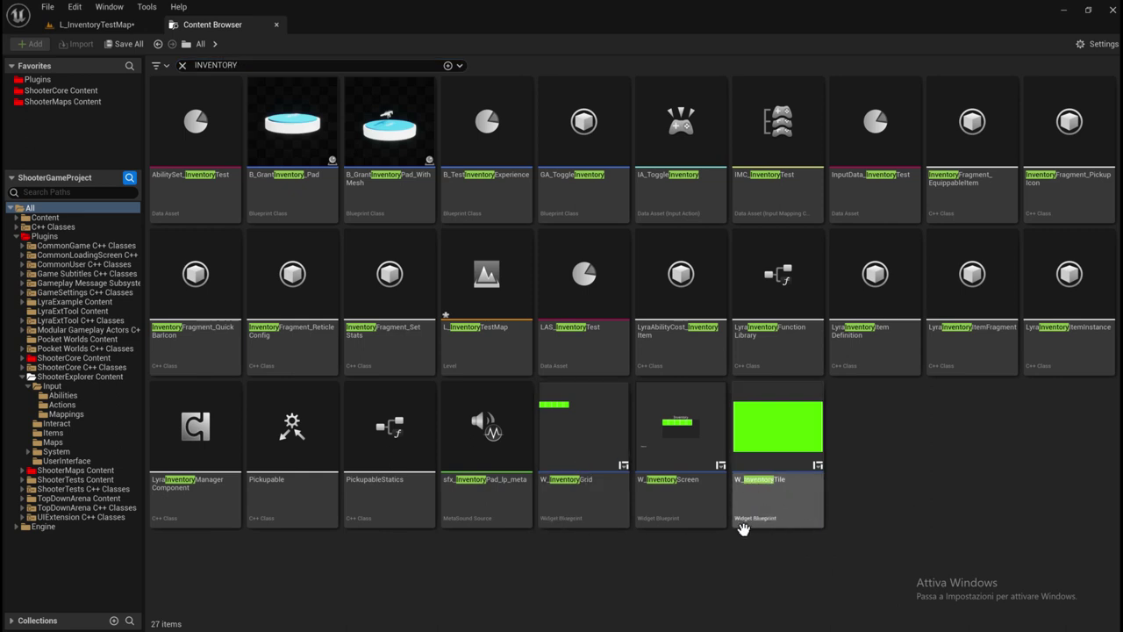
pyautogui.moveTo(698, 499)
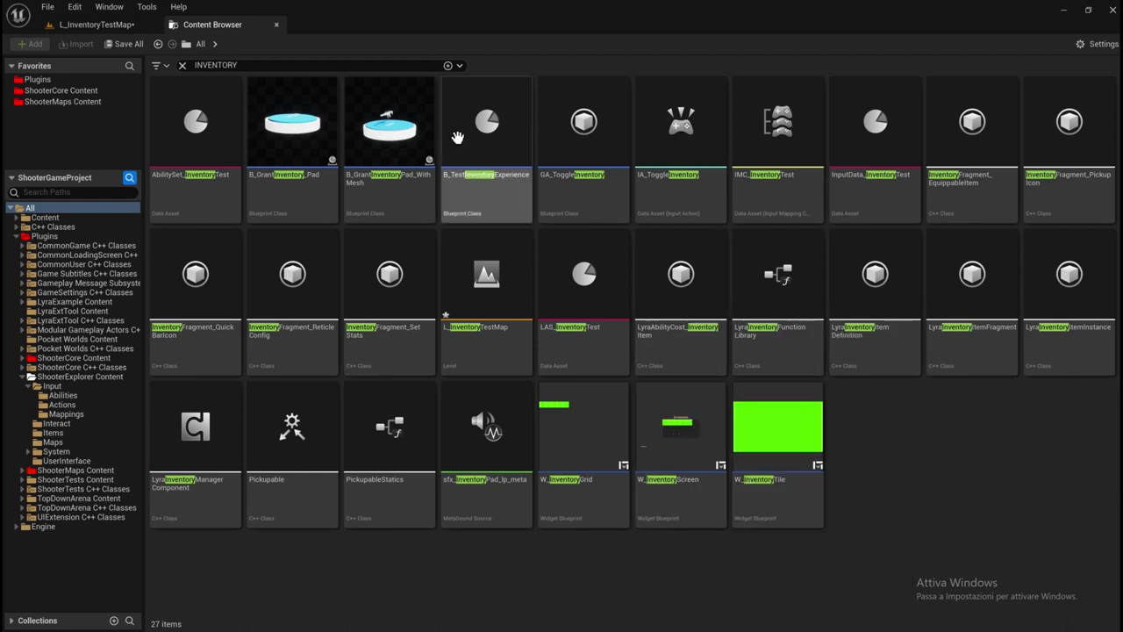
pyautogui.doubleClick(681, 443)
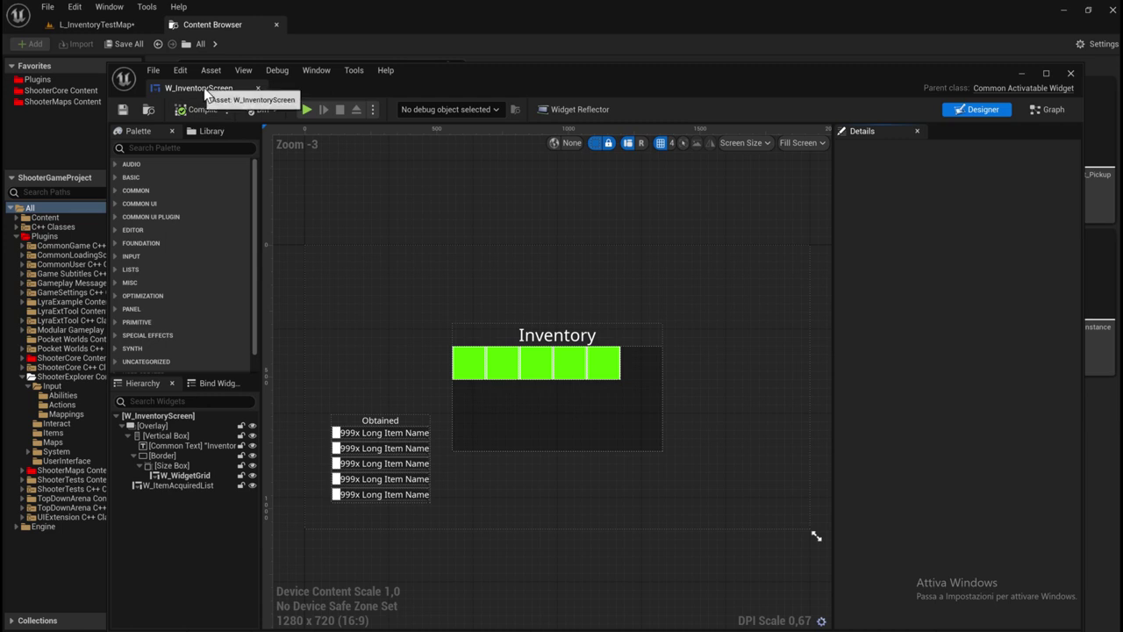
pyautogui.moveTo(199, 88); pyautogui.dragTo(317, 24)
# Enable Is Focusable on the W_InventoryScreen root widget and switch to its Graph.
pyautogui.scroll(1, 521, 360)
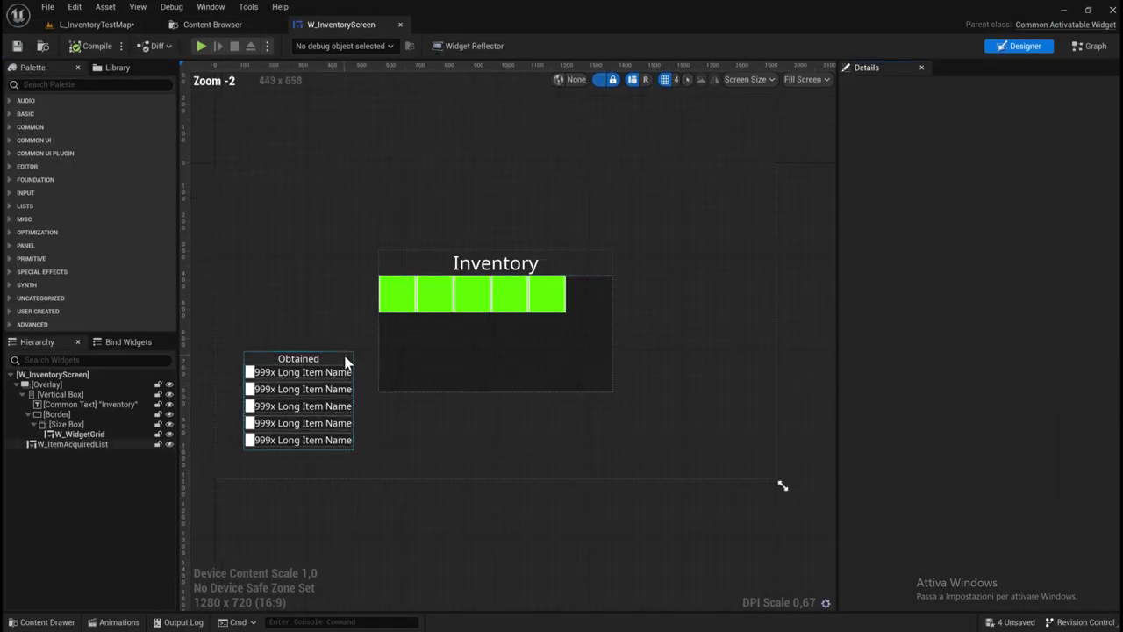
pyautogui.scroll(1, 424, 342)
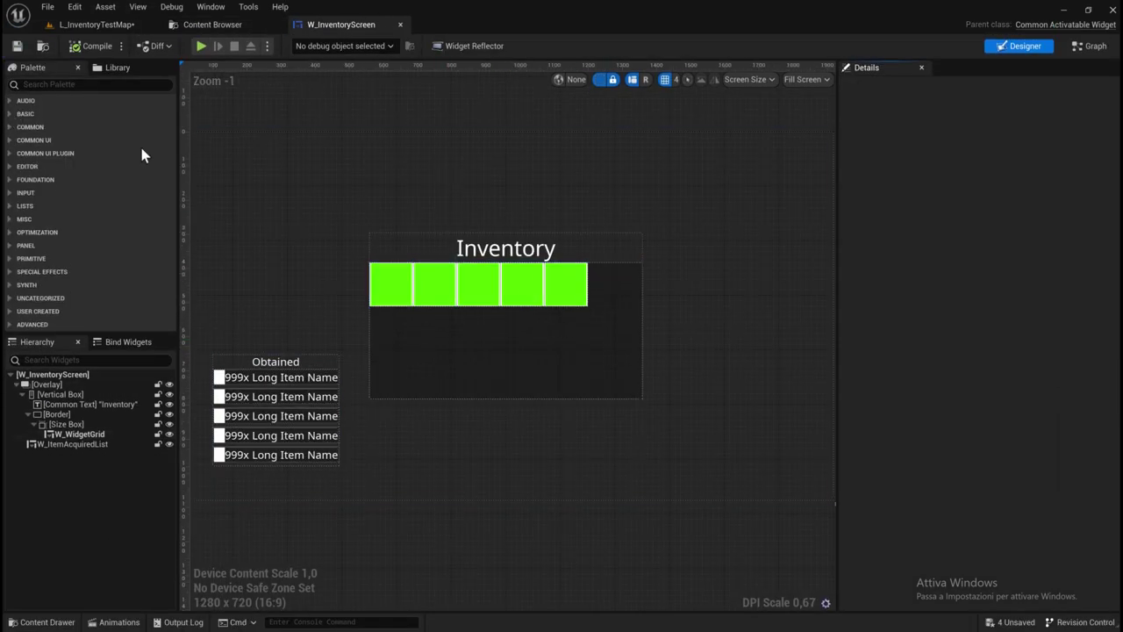
pyautogui.click(53, 375)
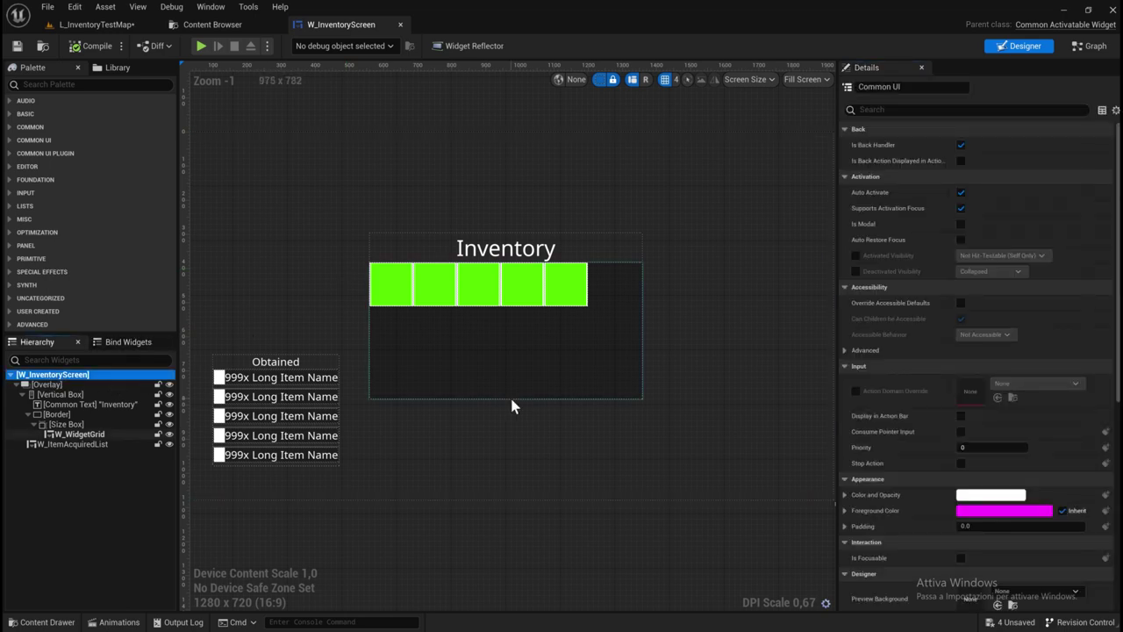
pyautogui.scroll(-2, 959, 401)
pyautogui.scroll(-3, 972, 364)
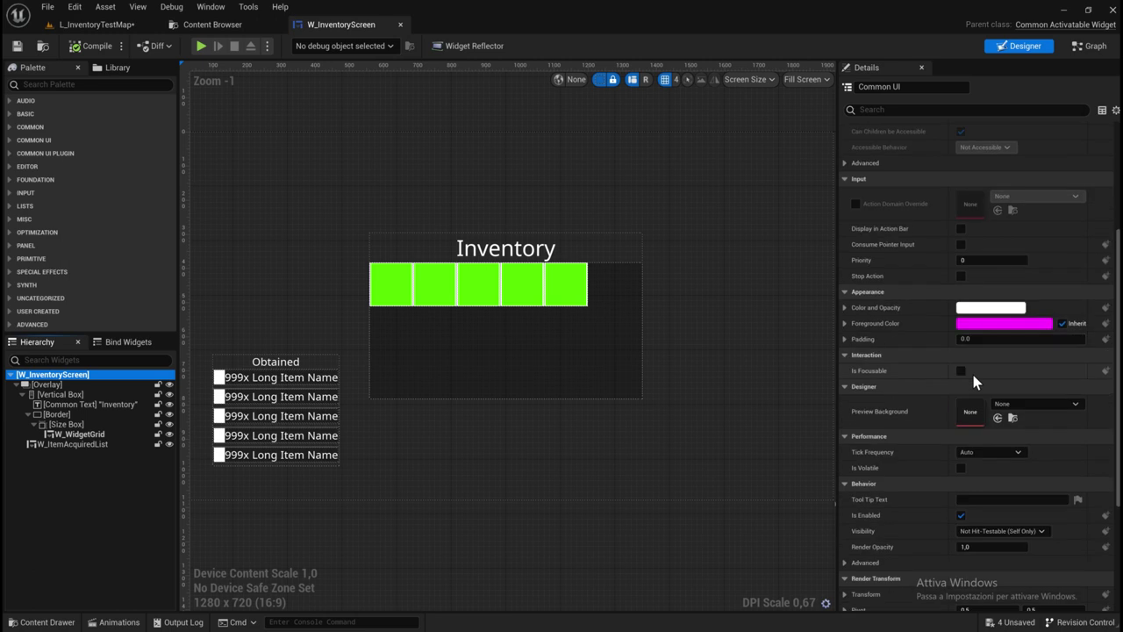
pyautogui.click(960, 369)
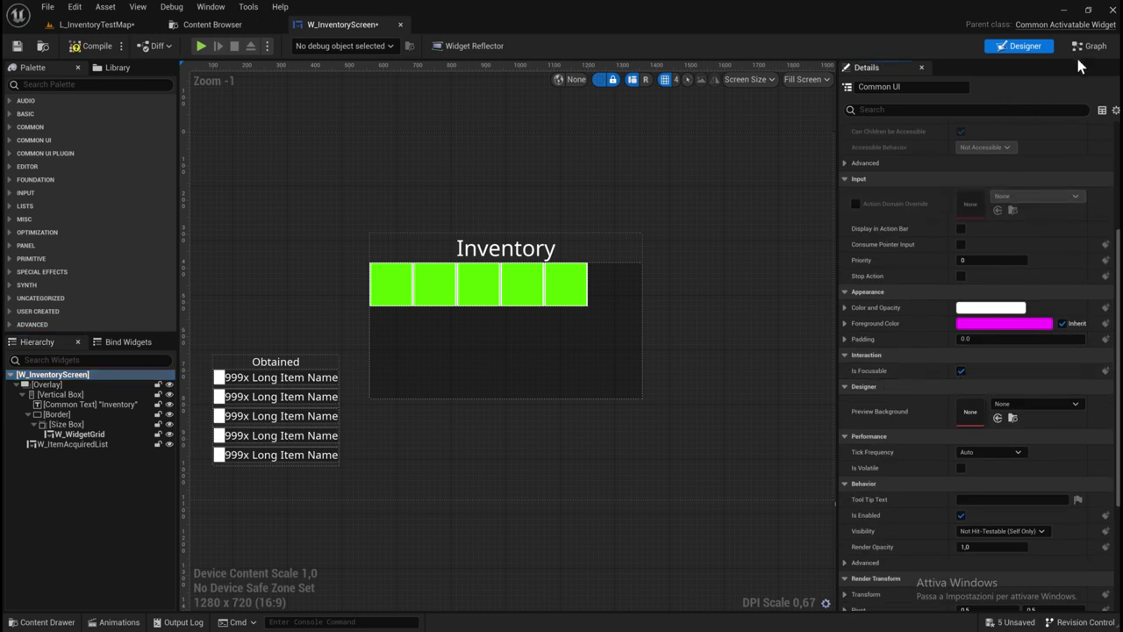
pyautogui.click(1092, 46)
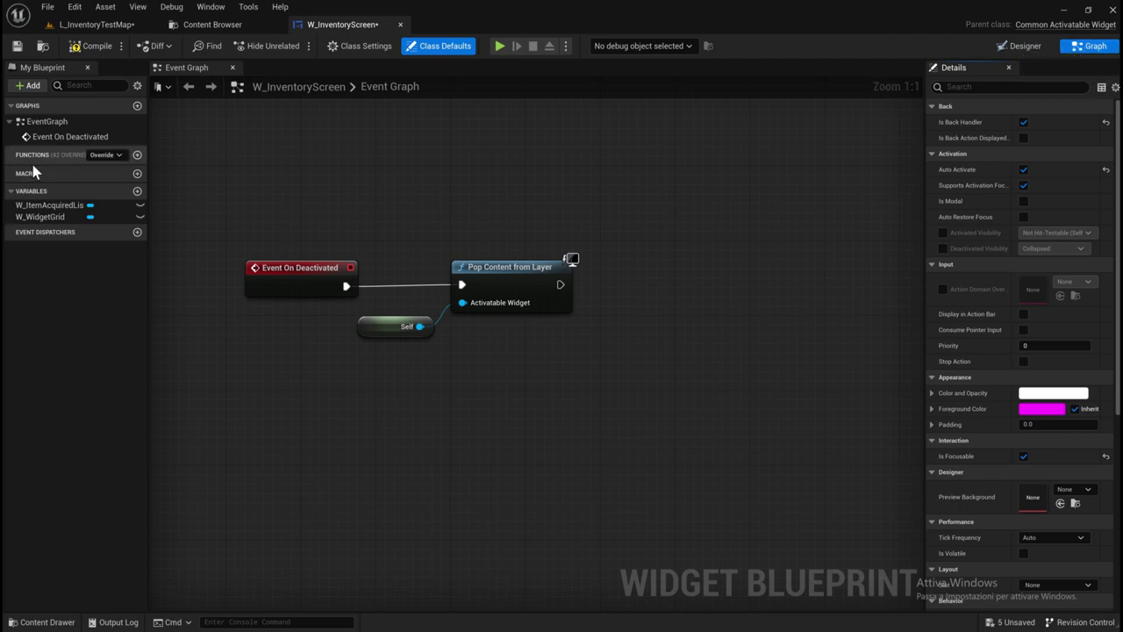
# Override Get Desired Focus Target to return a Self reference, then start a play test.
pyautogui.click(110, 156)
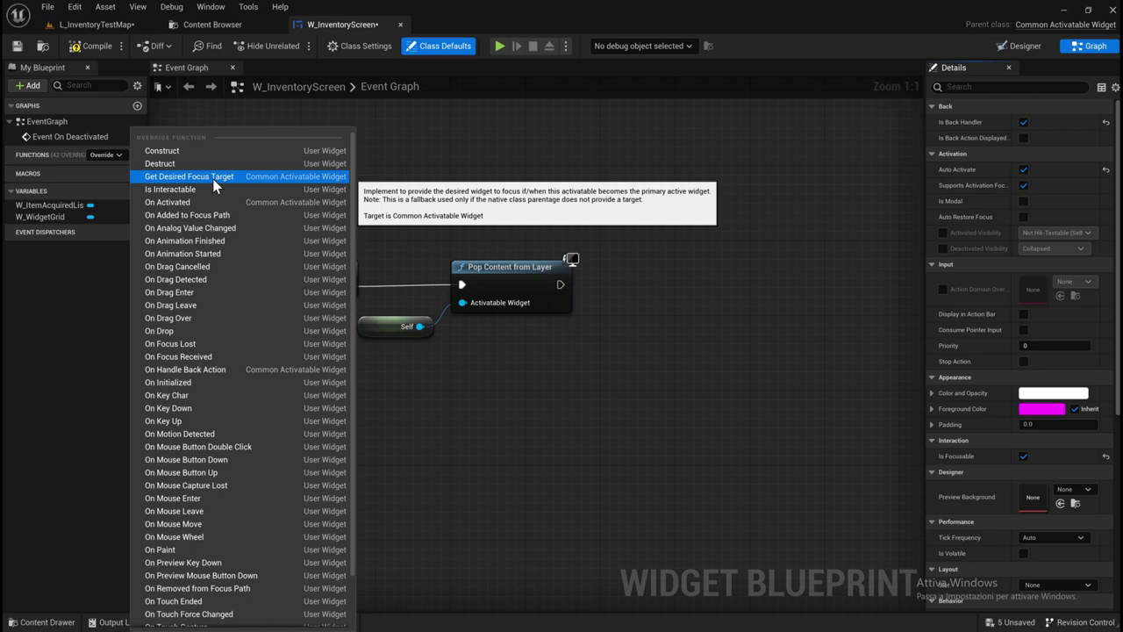
pyautogui.click(214, 179)
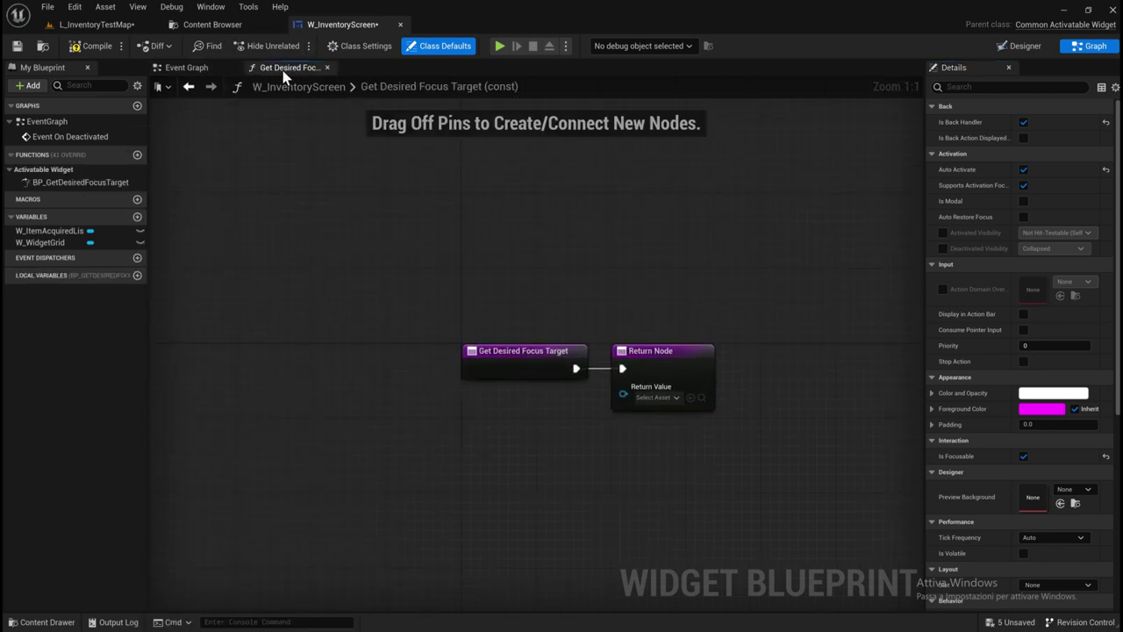
pyautogui.moveTo(520, 358); pyautogui.dragTo(475, 277, button='right')
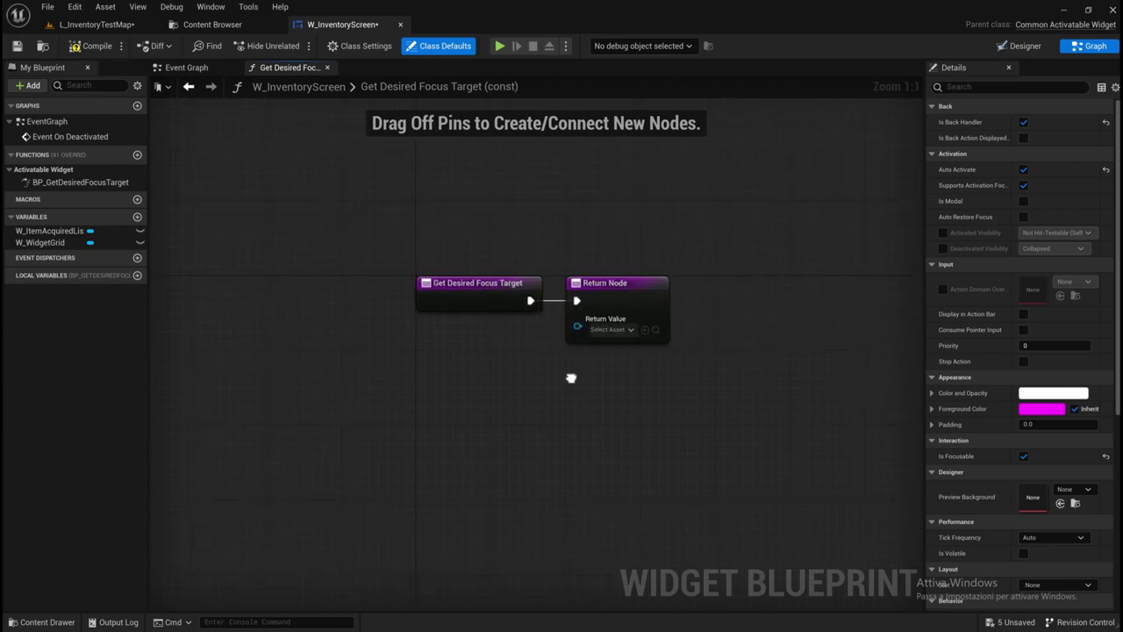
pyautogui.moveTo(576, 307); pyautogui.dragTo(520, 338)
pyautogui.write('SELF')
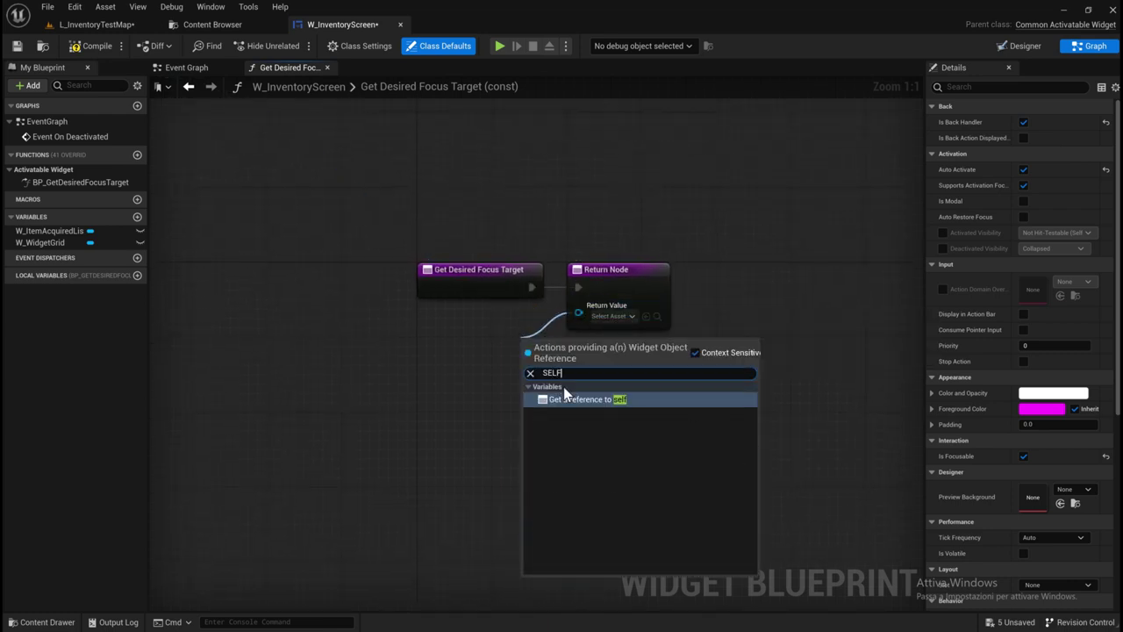
pyautogui.click(597, 406)
pyautogui.moveTo(557, 352); pyautogui.dragTo(603, 333)
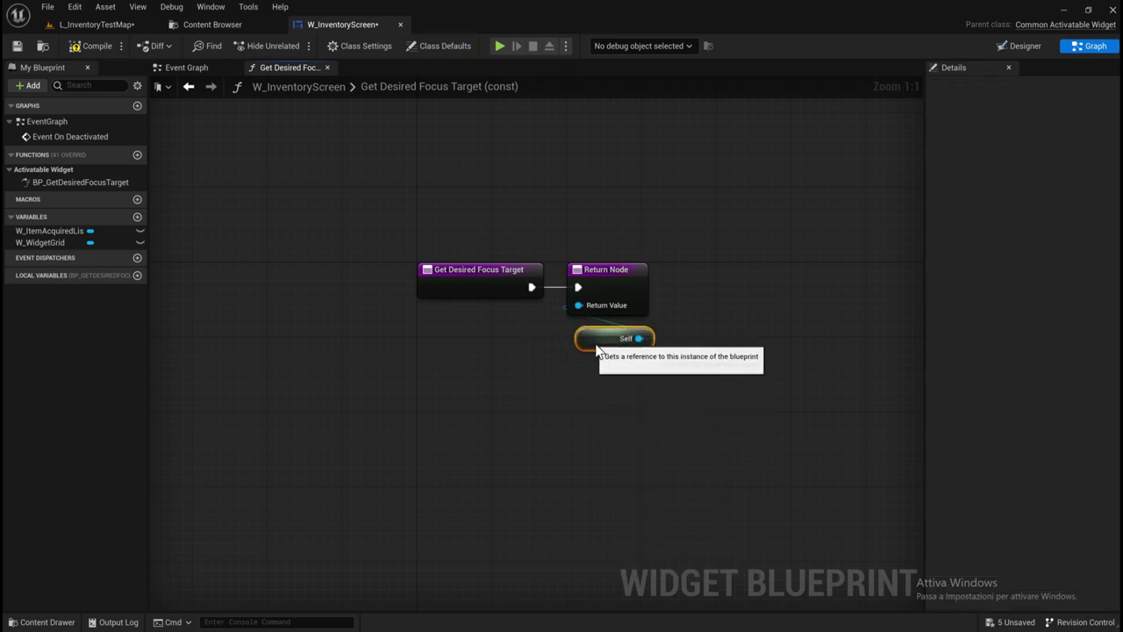
pyautogui.click(577, 399)
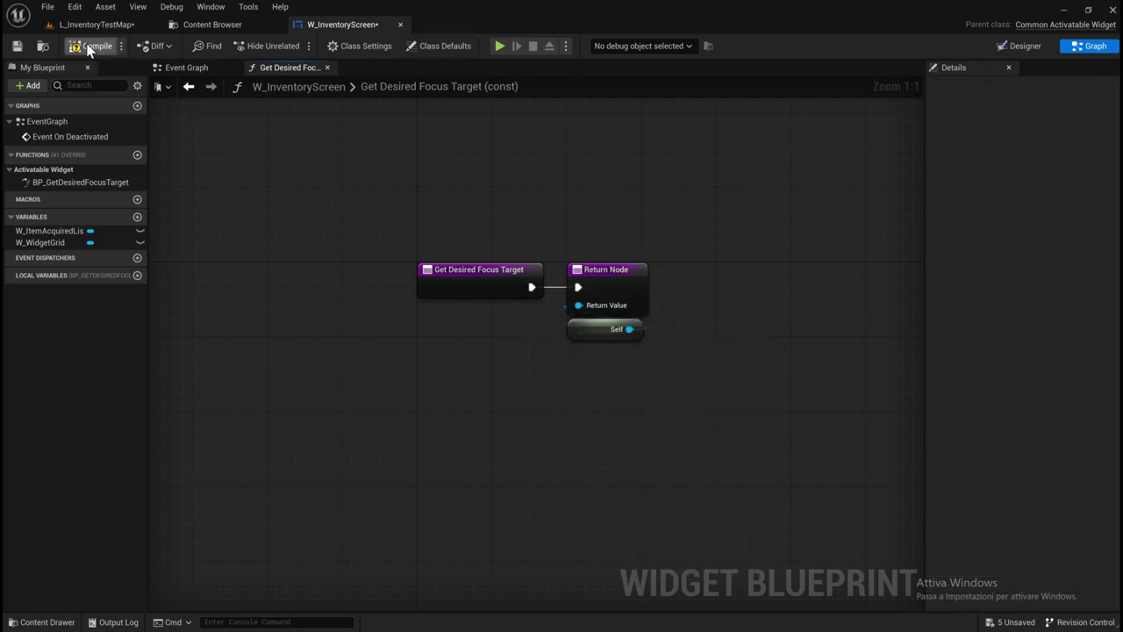
pyautogui.click(499, 46)
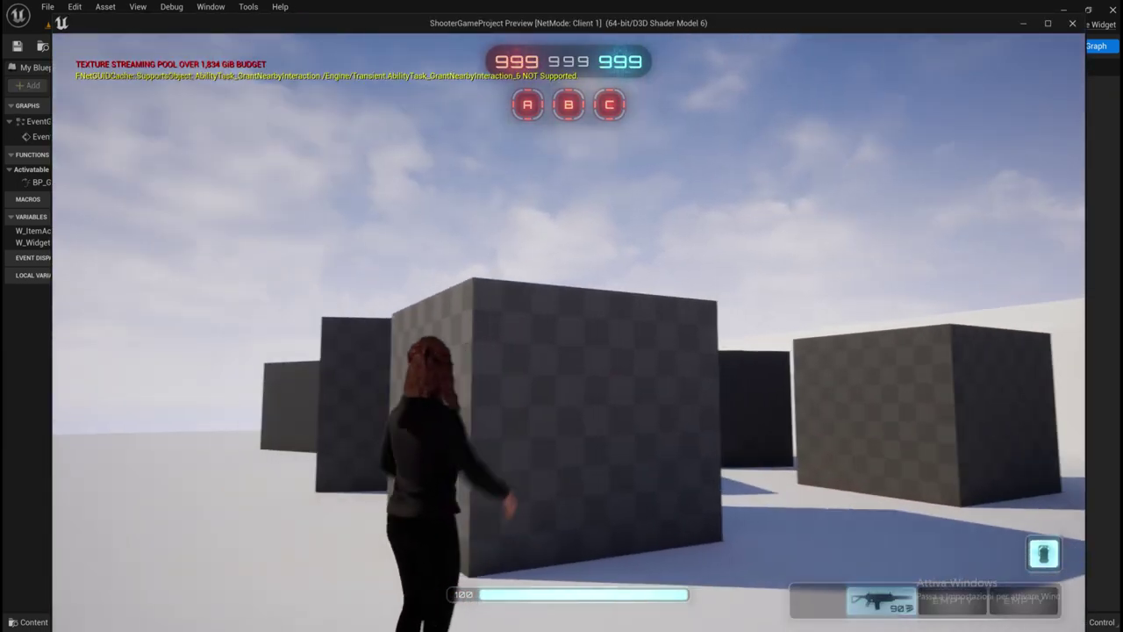
# Toggle the Inventory panel open and closed with I repeatedly, then Escape and stop playing.
pyautogui.press('i')
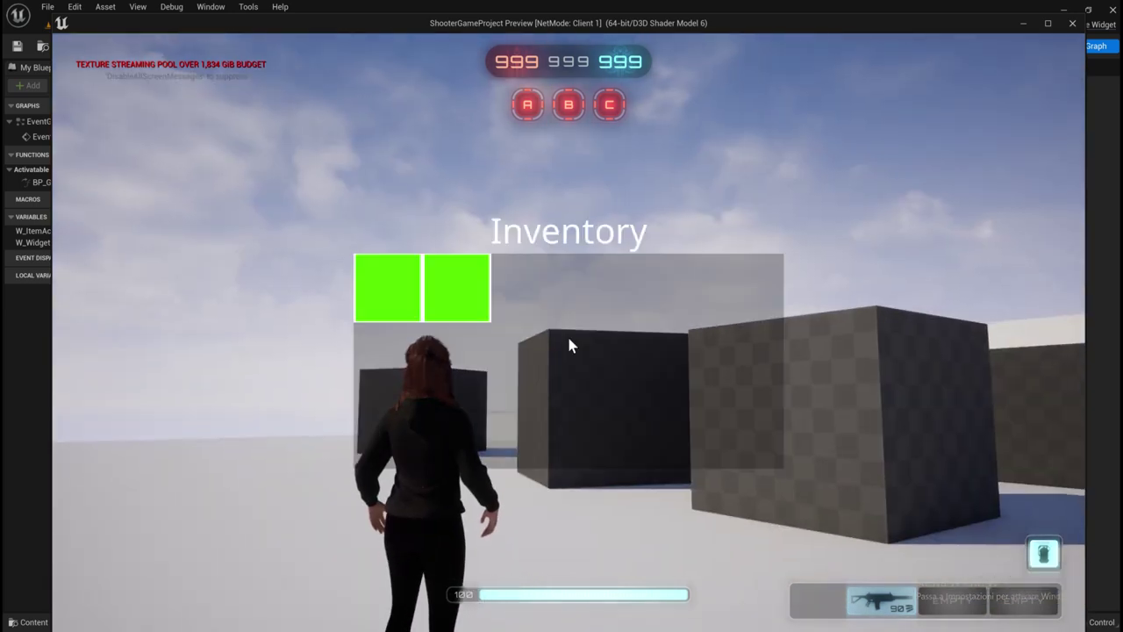
pyautogui.press('i')
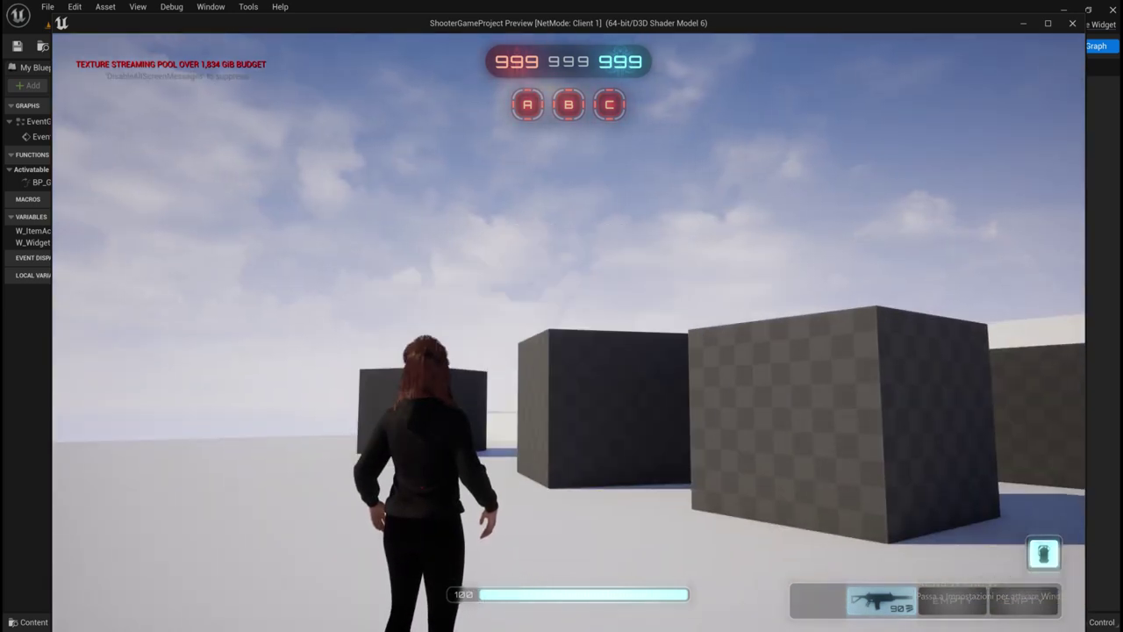
pyautogui.press('i')
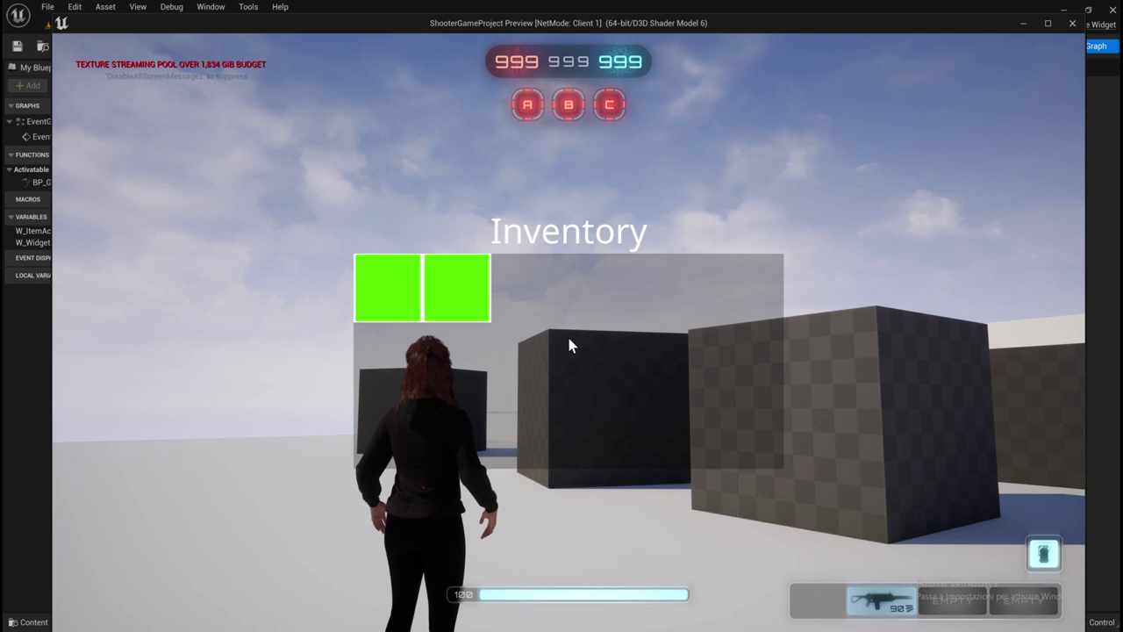
pyautogui.press('i')
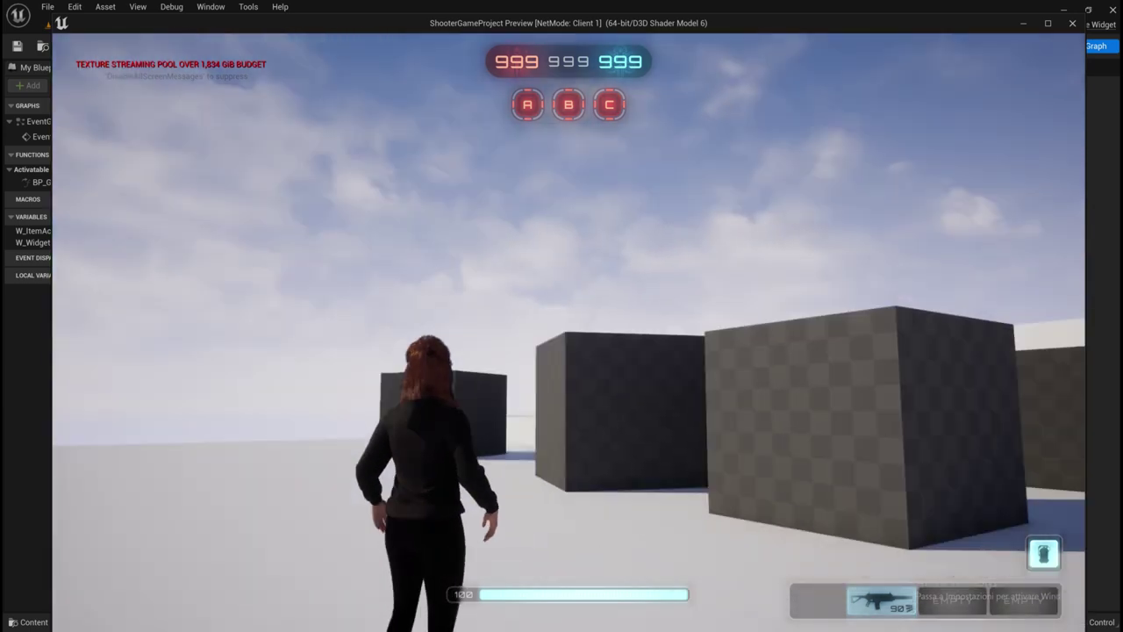
pyautogui.press('i')
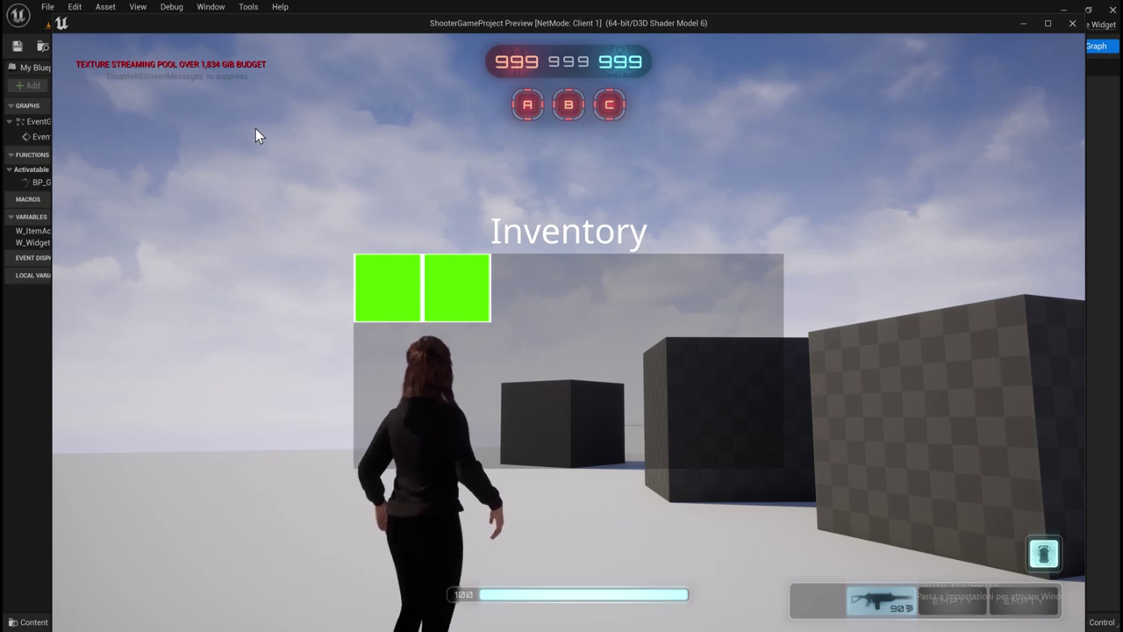
pyautogui.press('i')
pyautogui.press('i')
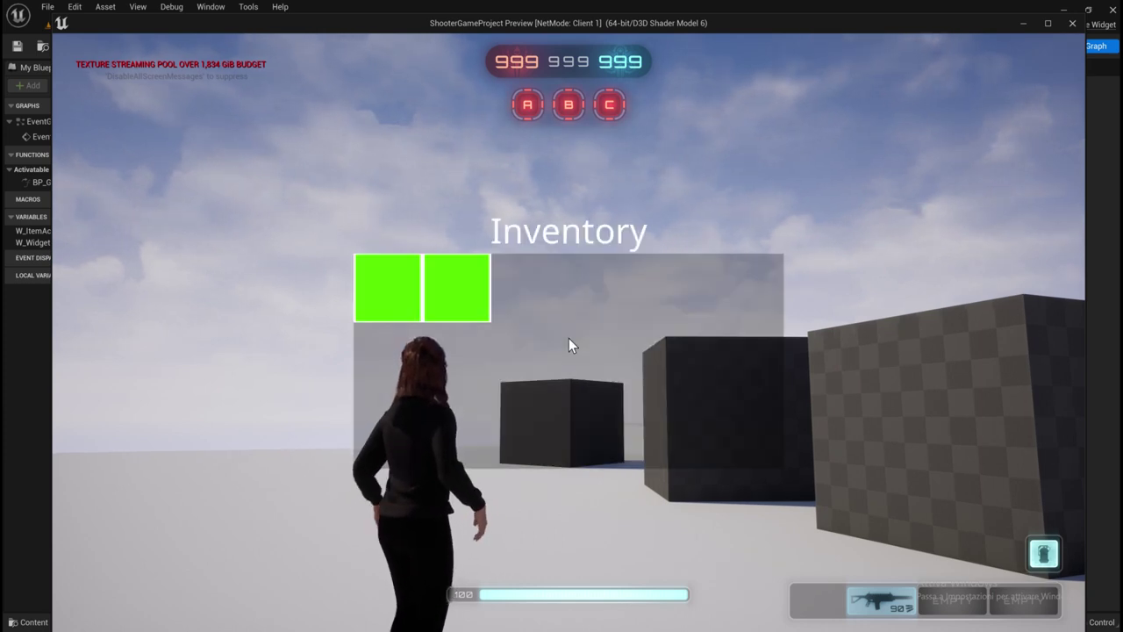
pyautogui.press('i')
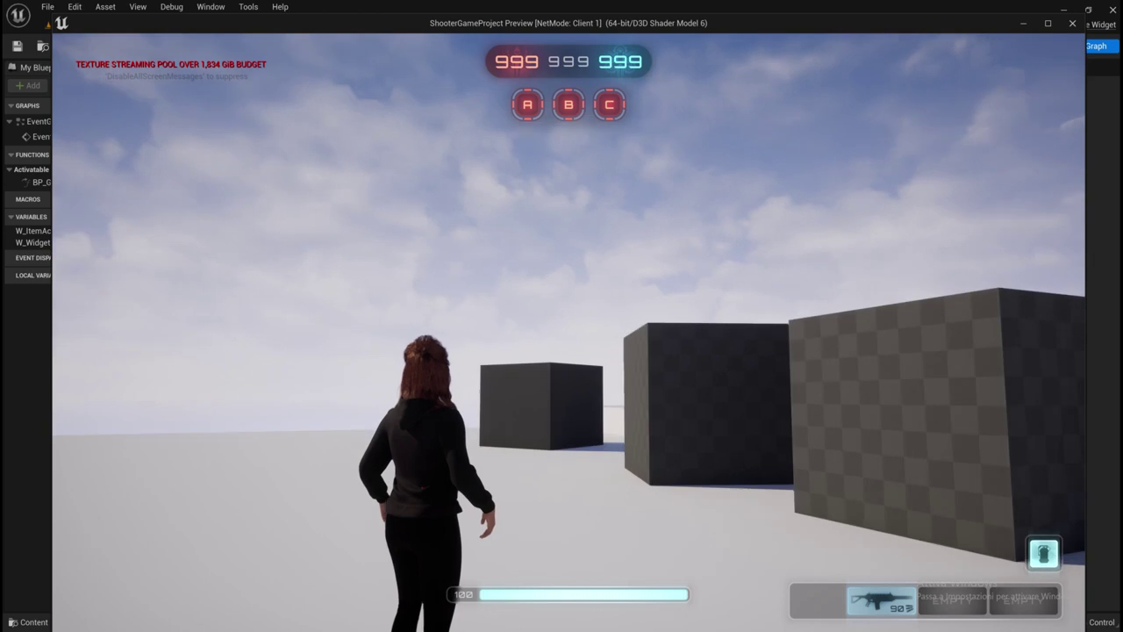
pyautogui.press('i')
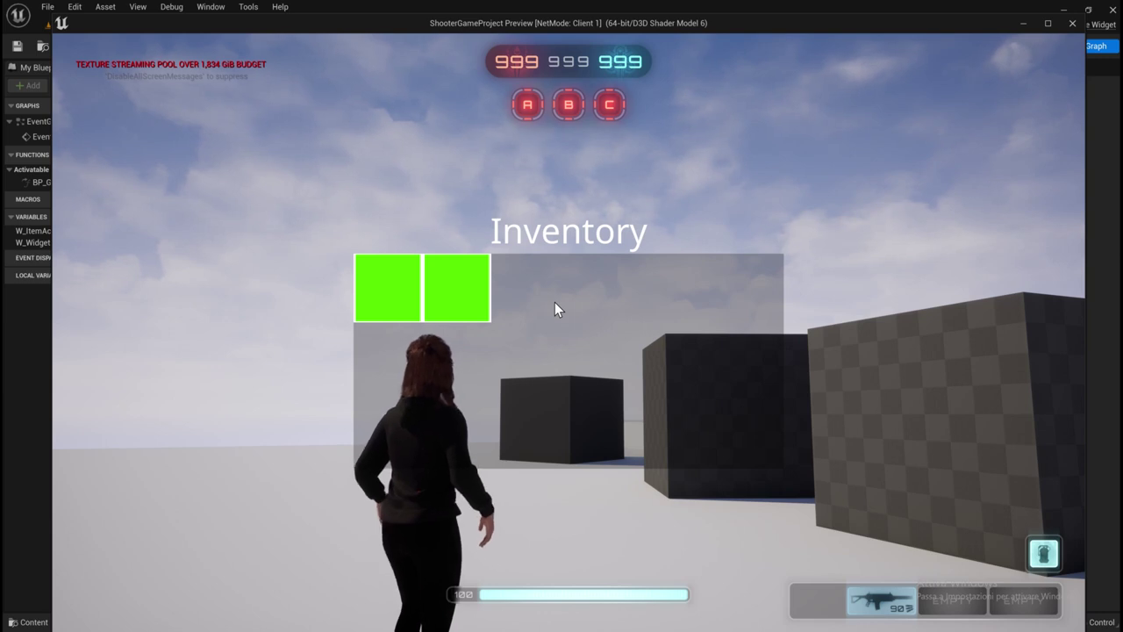
pyautogui.press('i')
pyautogui.press('Escape')
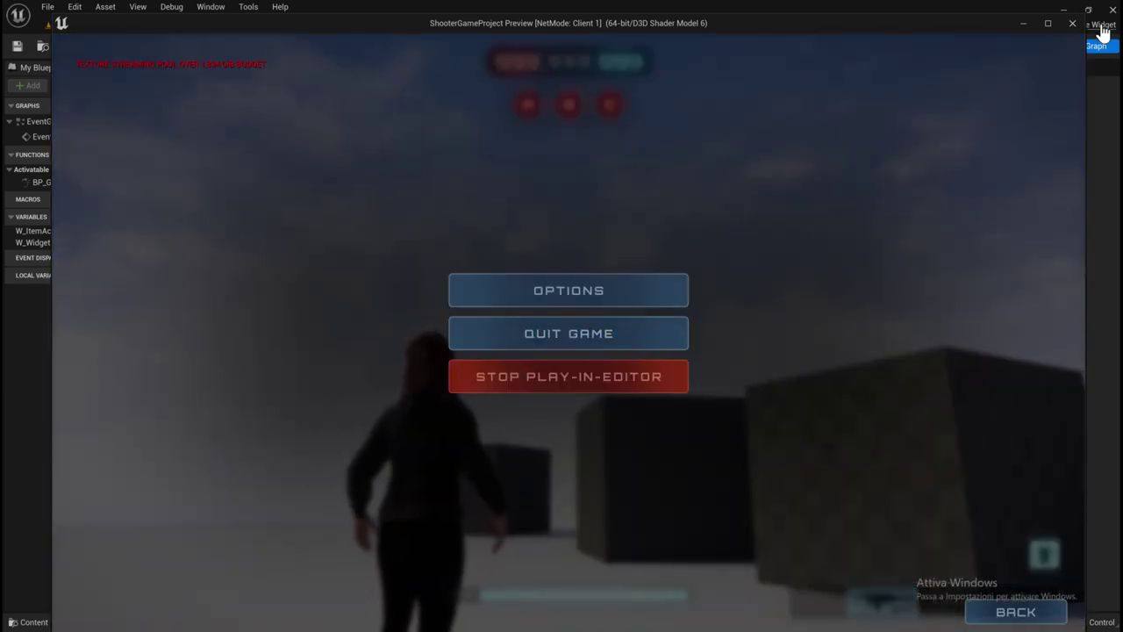
pyautogui.click(1073, 25)
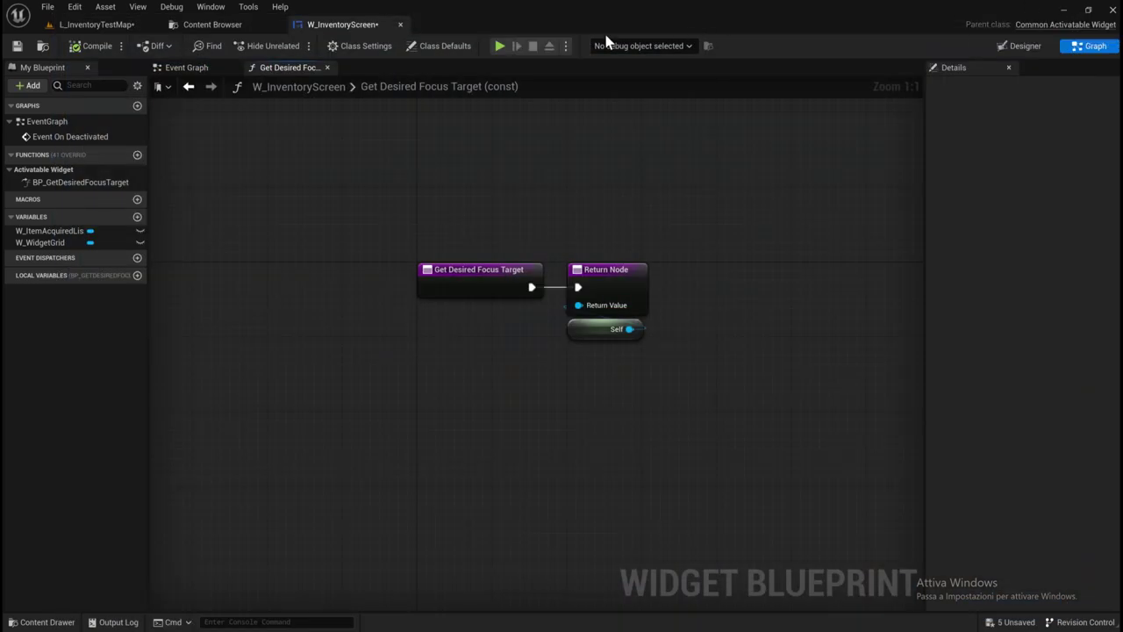
# Save W_InventoryScreen and switch to its Designer layout view.
pyautogui.click(16, 46)
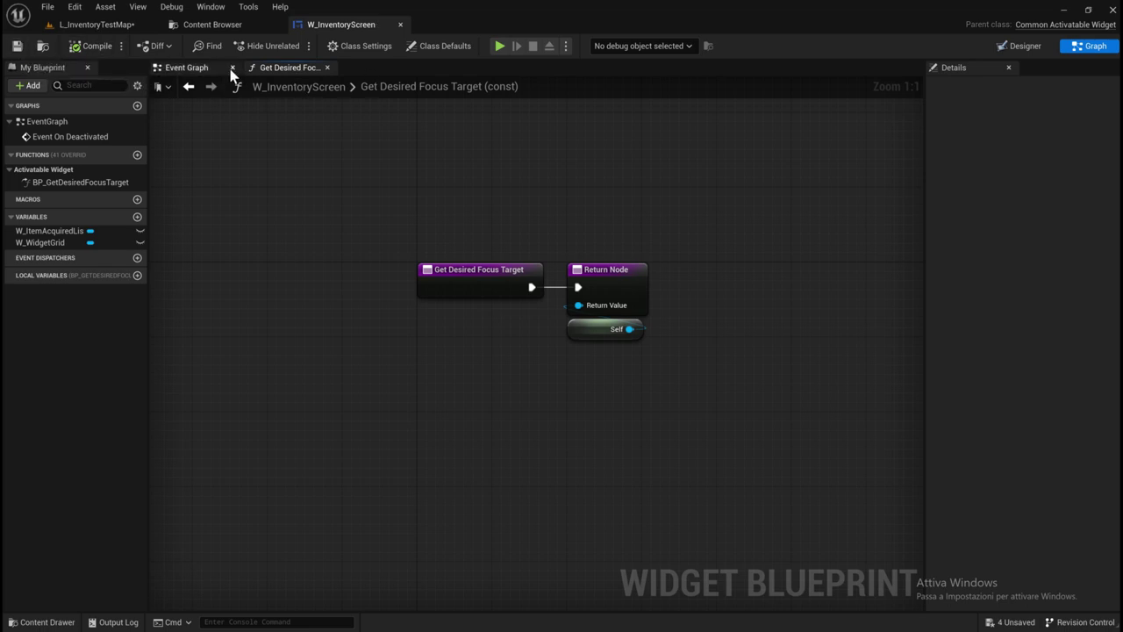
pyautogui.click(1025, 45)
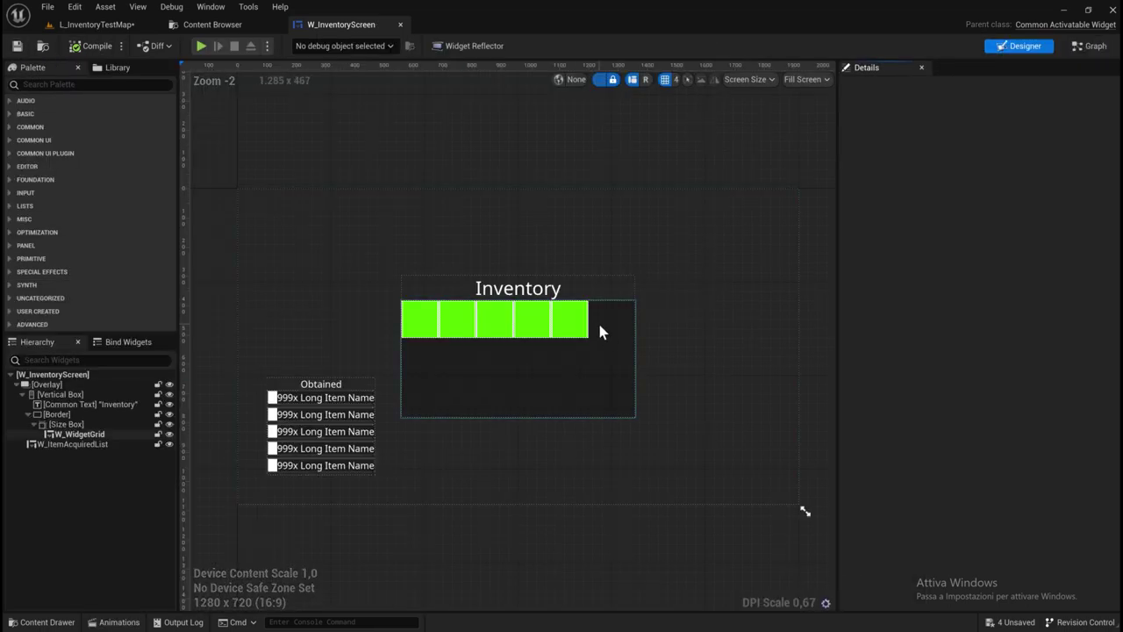
# Select the Inventory title text under Overlay and Vertical Box in the Hierarchy.
pyautogui.scroll(1, 479, 392)
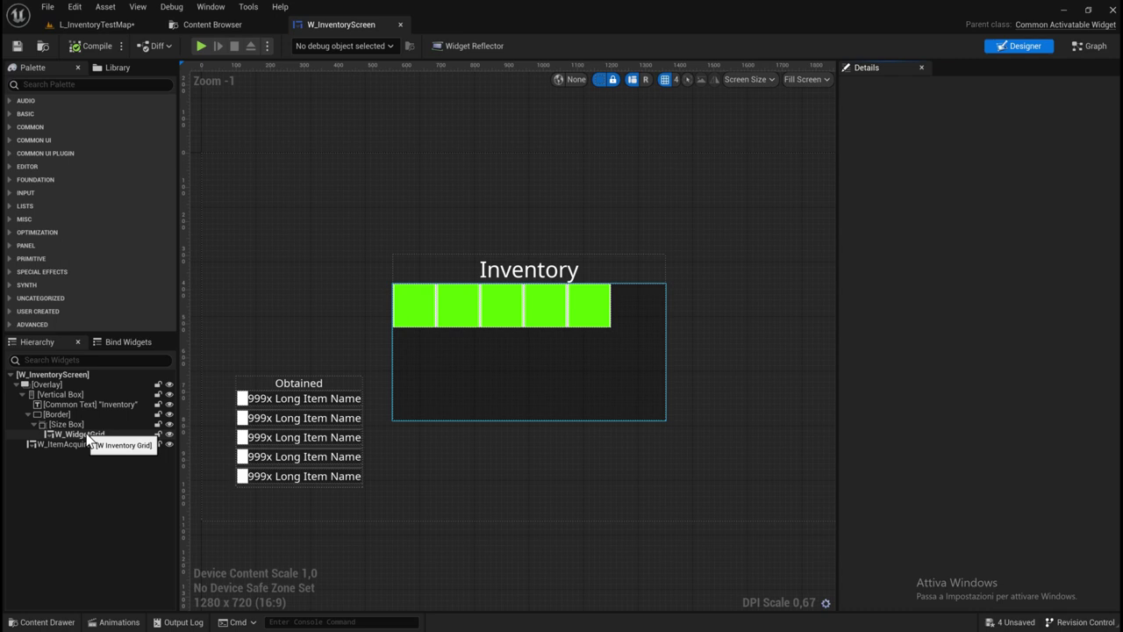
pyautogui.click(68, 385)
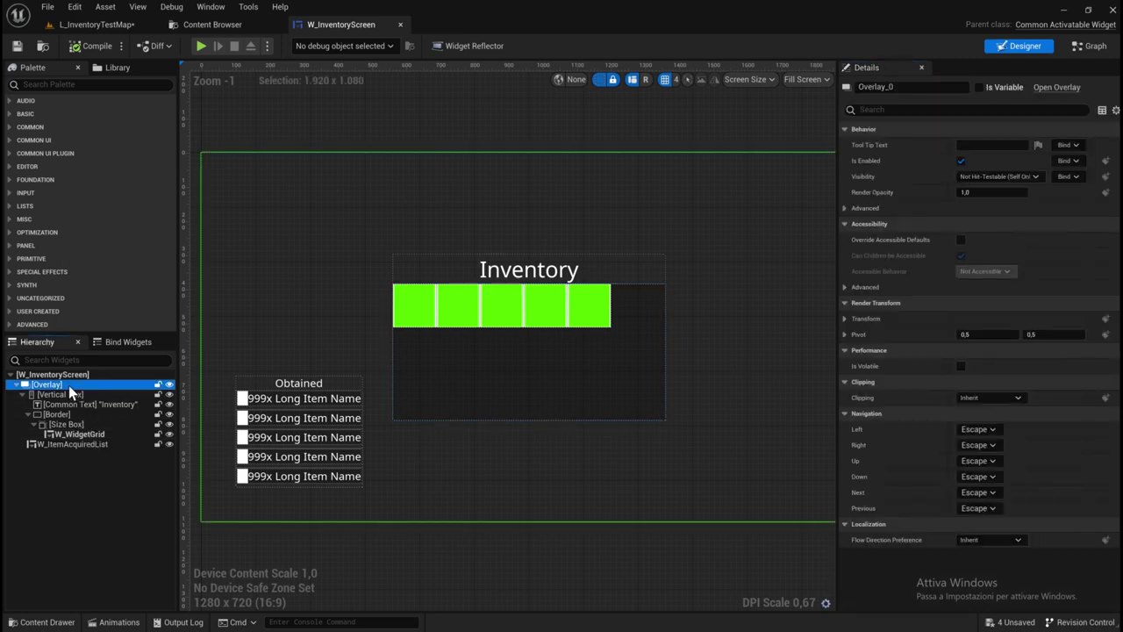
pyautogui.click(74, 396)
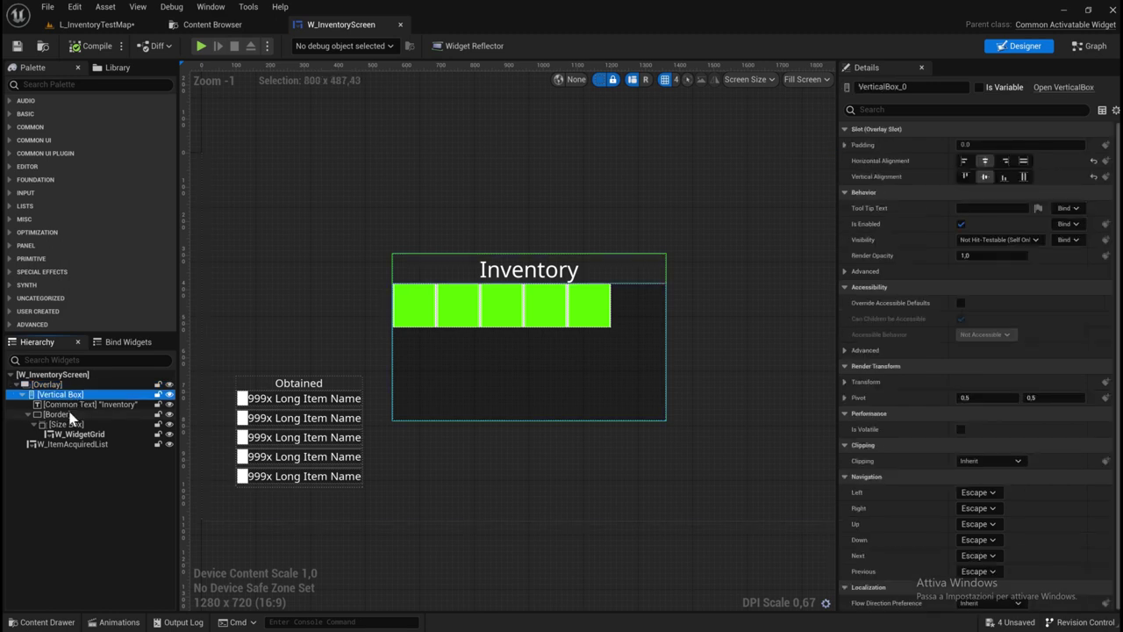
pyautogui.click(77, 405)
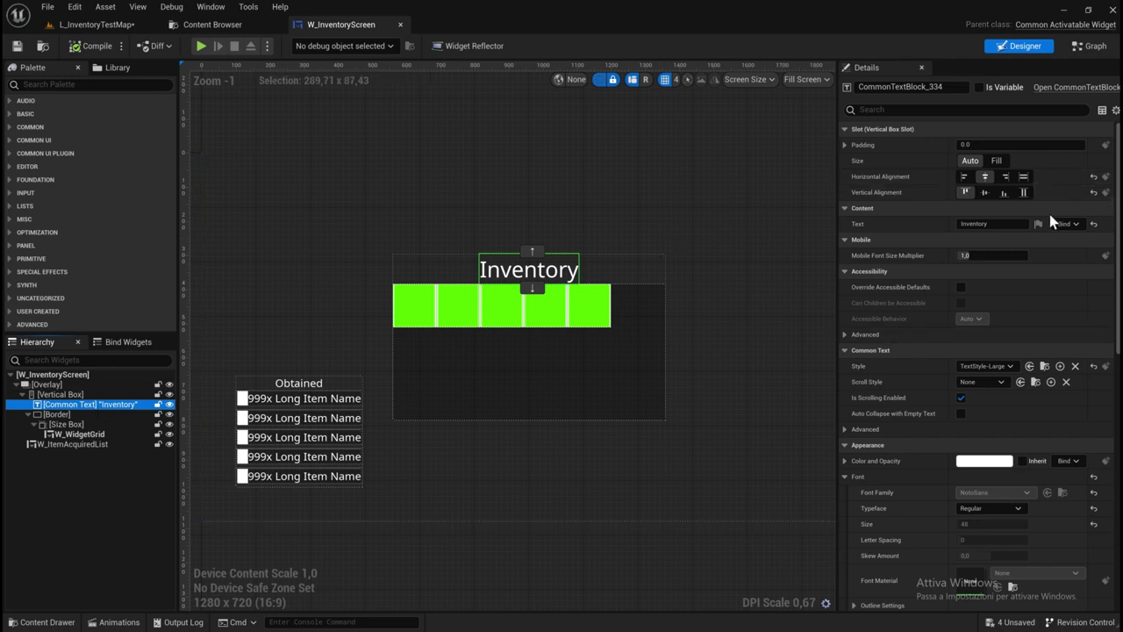
# Change the title text to INVENTORY and set its text Style to None.
pyautogui.click(986, 223)
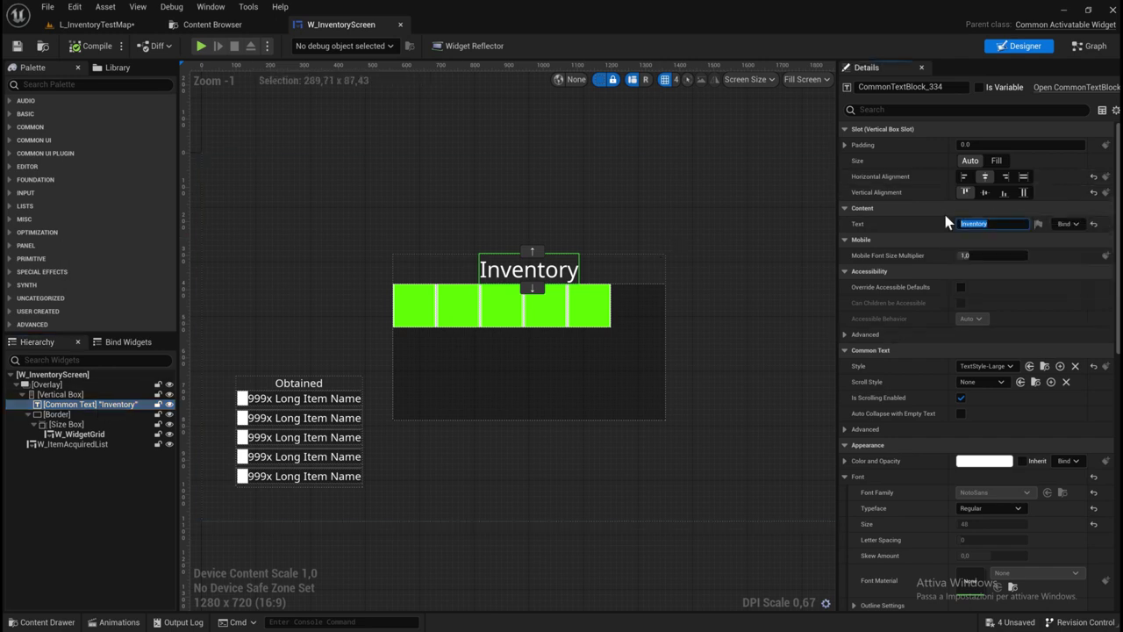
pyautogui.write('INV')
pyautogui.write('ENTORY')
pyautogui.scroll(-1, 965, 272)
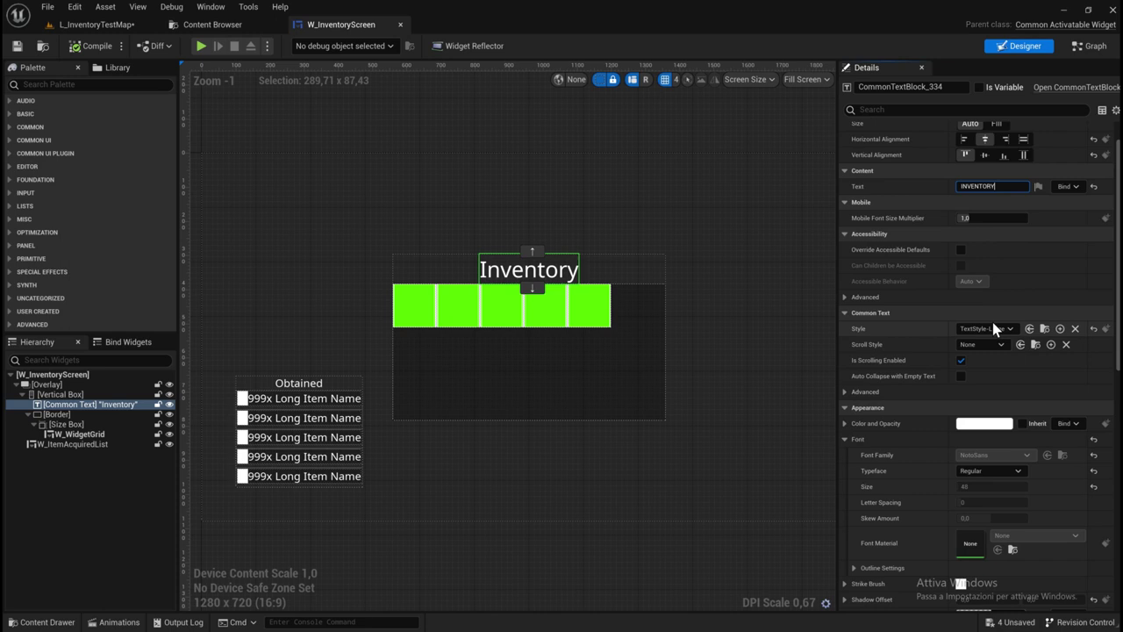
pyautogui.click(987, 328)
pyautogui.click(987, 358)
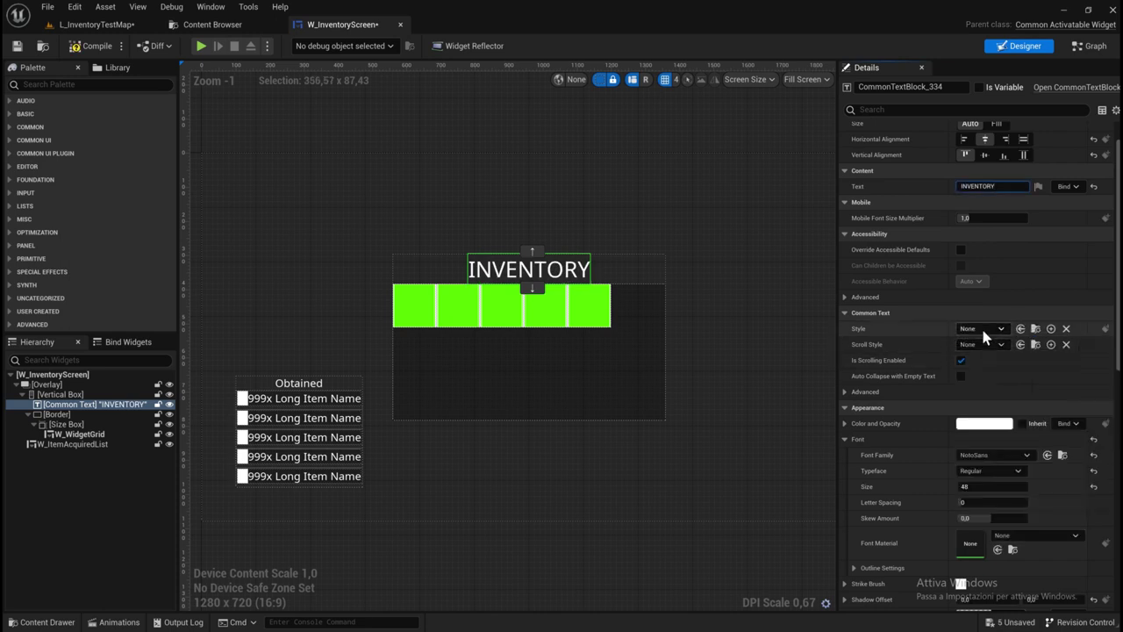
# Set the title font to Orbitron, typeface Orbitron-Black, size 60.
pyautogui.scroll(-1, 983, 334)
pyautogui.scroll(-1, 972, 311)
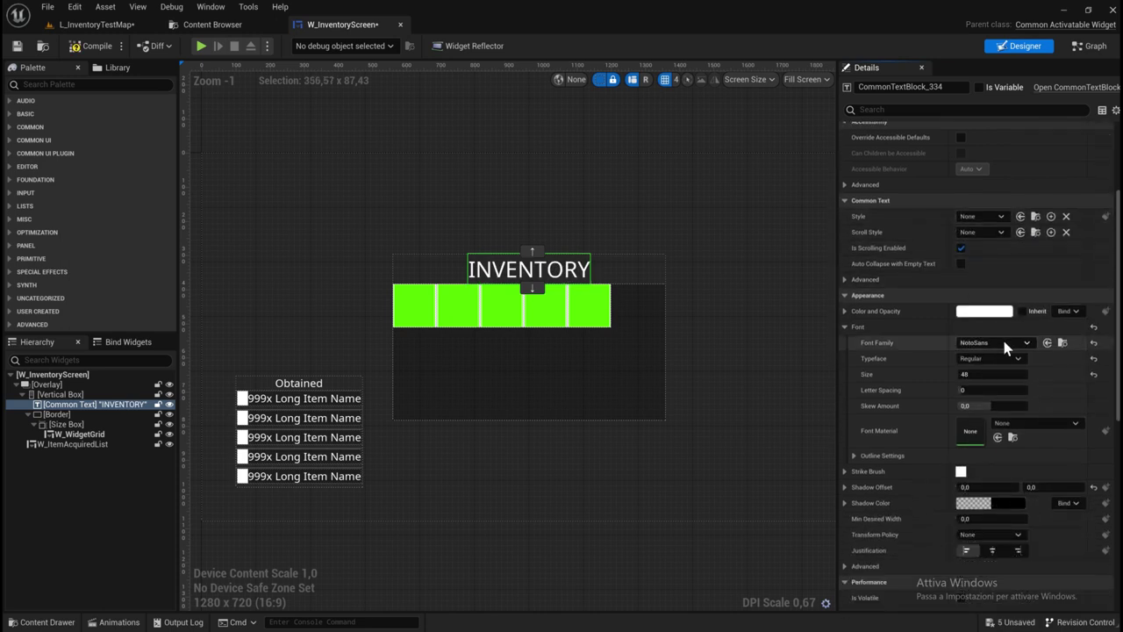
pyautogui.click(1002, 339)
pyautogui.click(1004, 252)
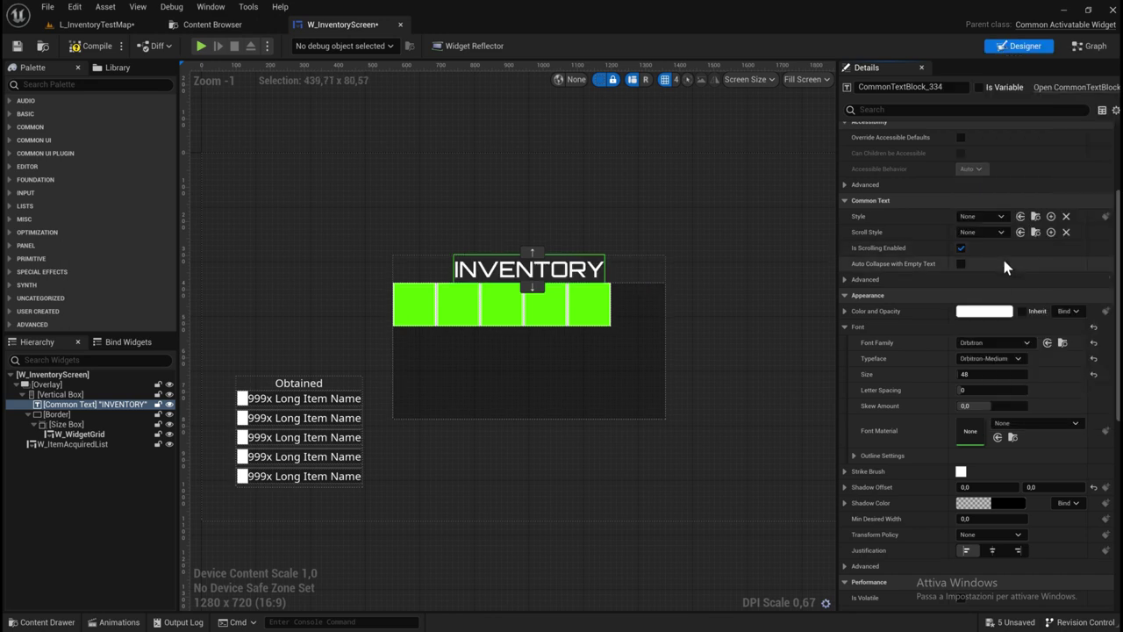
pyautogui.click(997, 360)
pyautogui.click(995, 370)
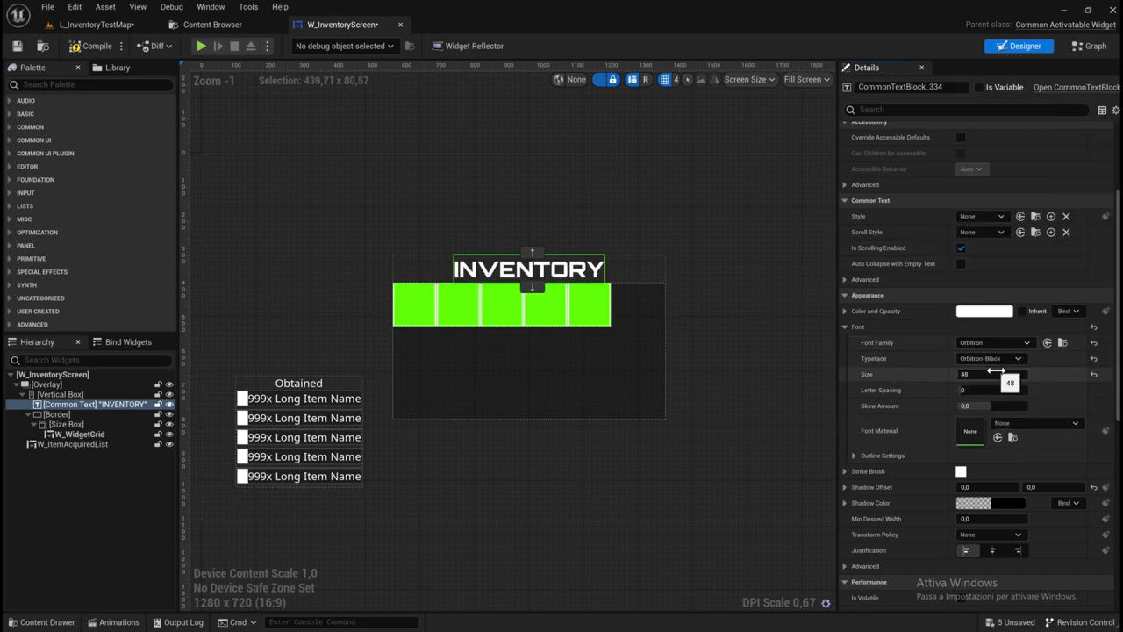
pyautogui.scroll(-1, 998, 364)
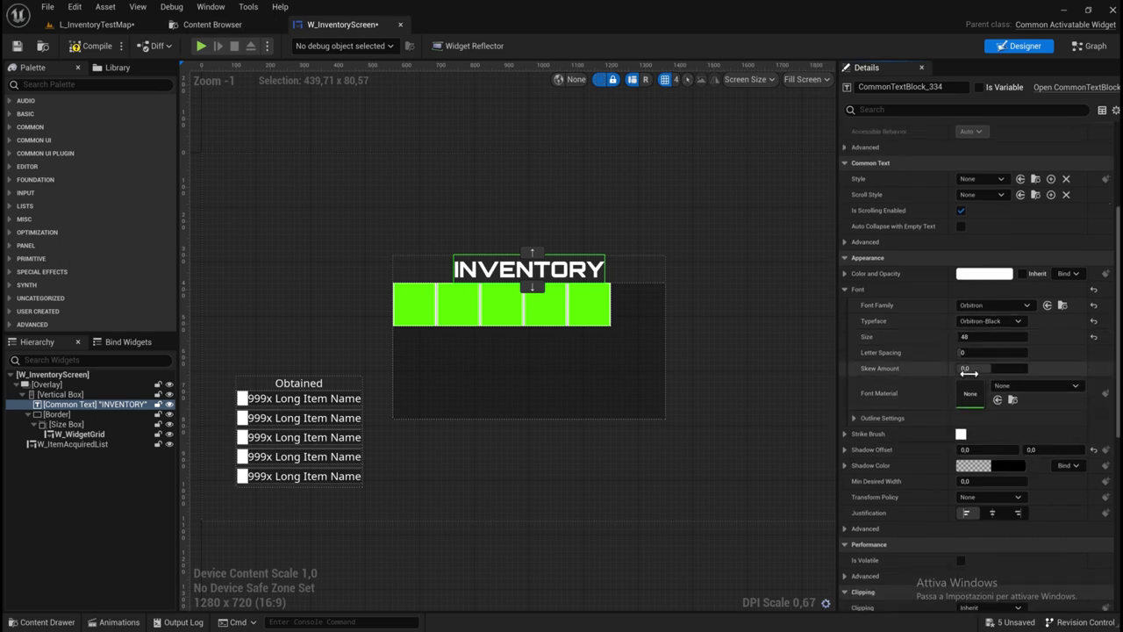
pyautogui.click(969, 336)
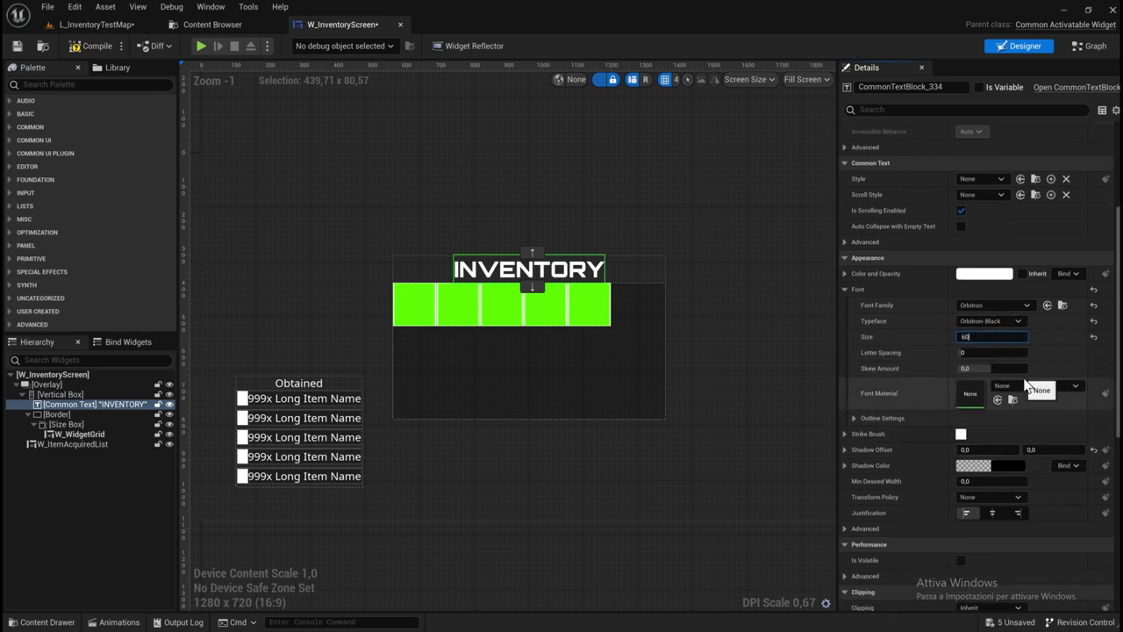
pyautogui.press('Return')
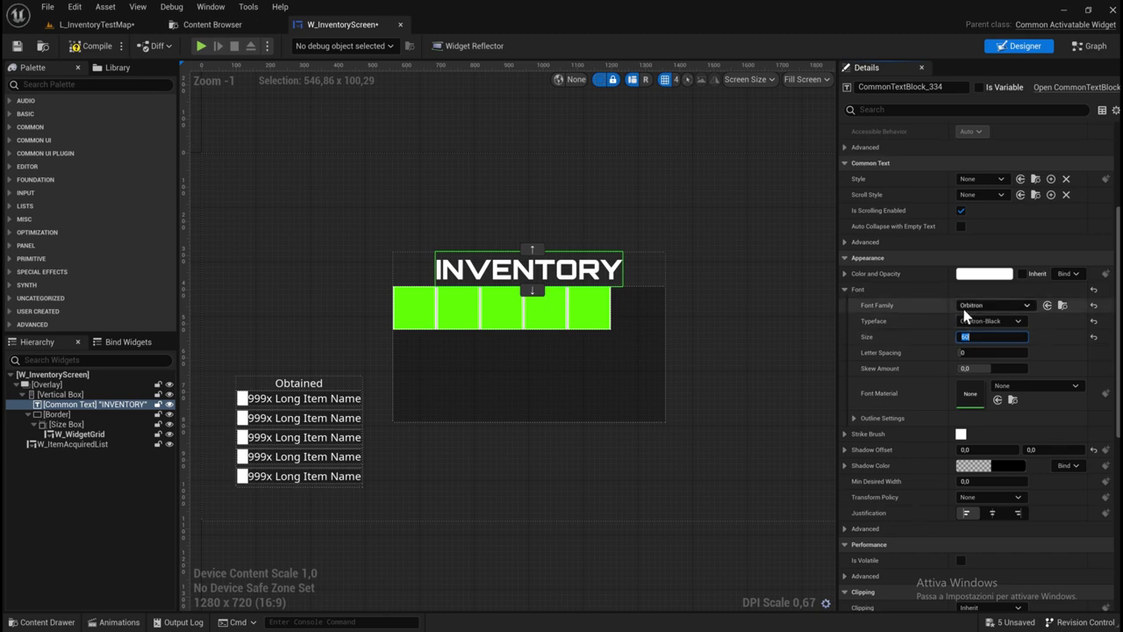
# Set the title's Color and Opacity to yellow with hue 50 (FFEB00FF).
pyautogui.click(984, 274)
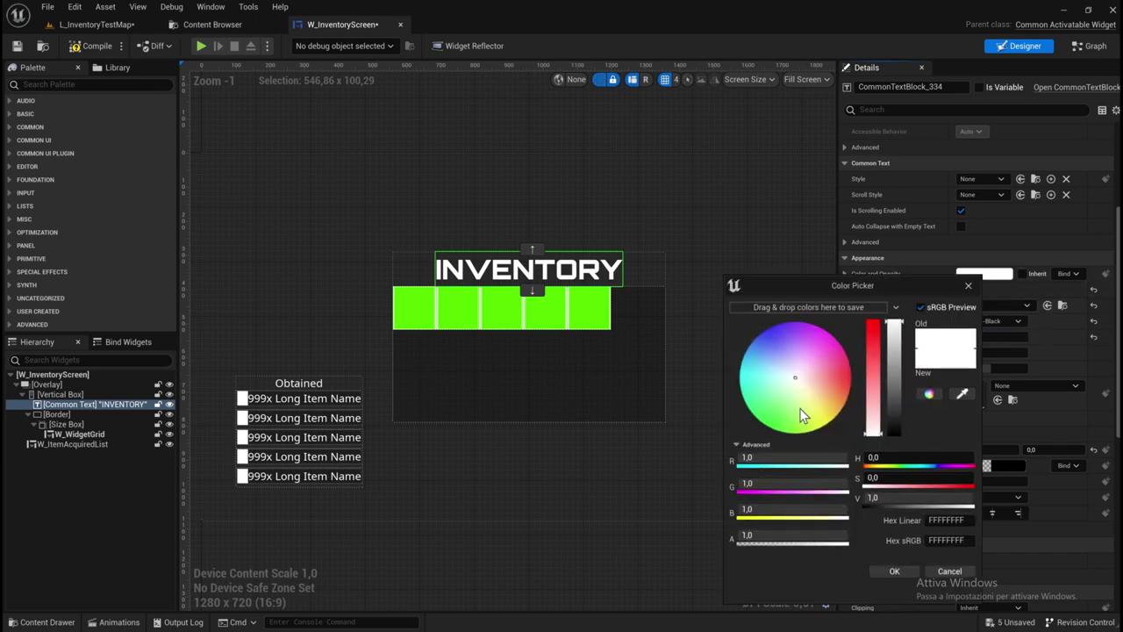
pyautogui.moveTo(801, 417); pyautogui.dragTo(847, 441)
pyautogui.click(899, 453)
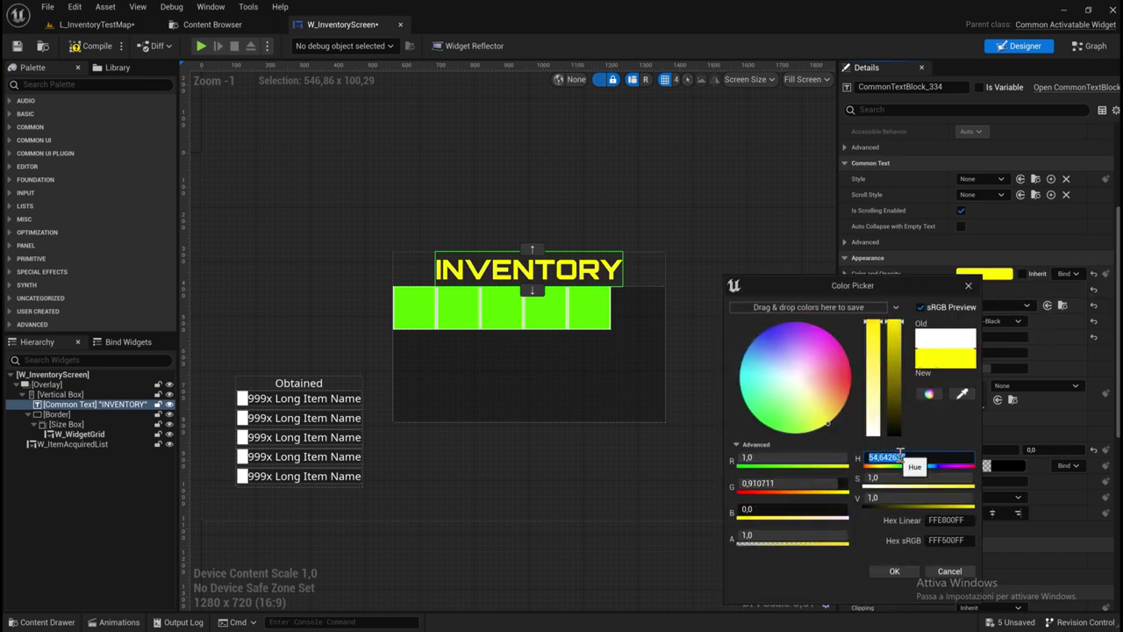
pyautogui.write('50')
pyautogui.press('Return')
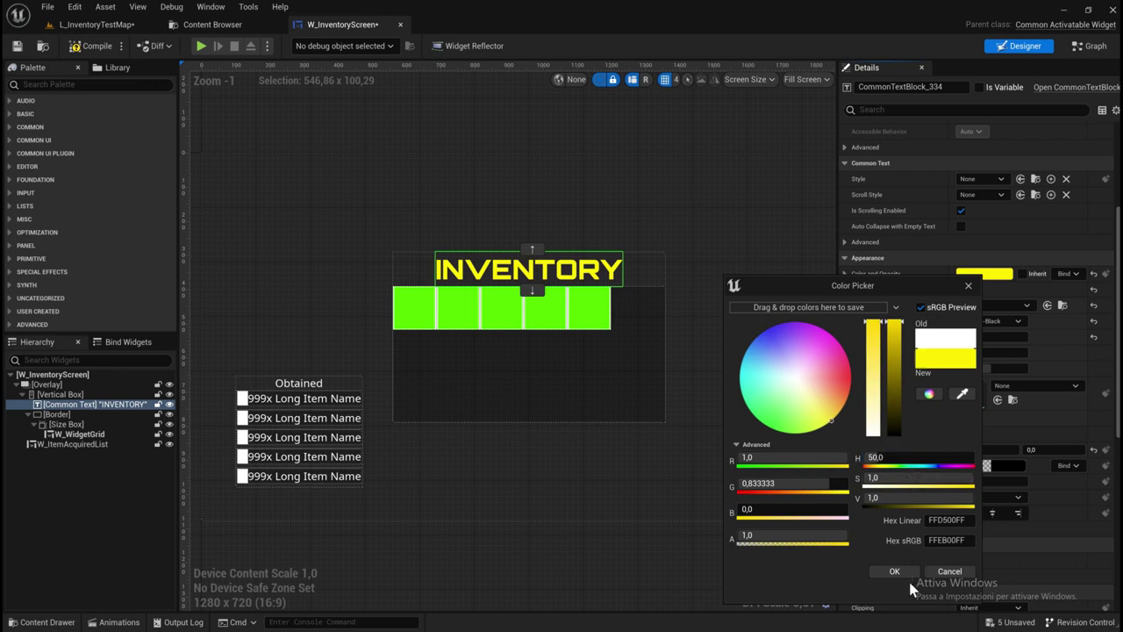
pyautogui.click(907, 571)
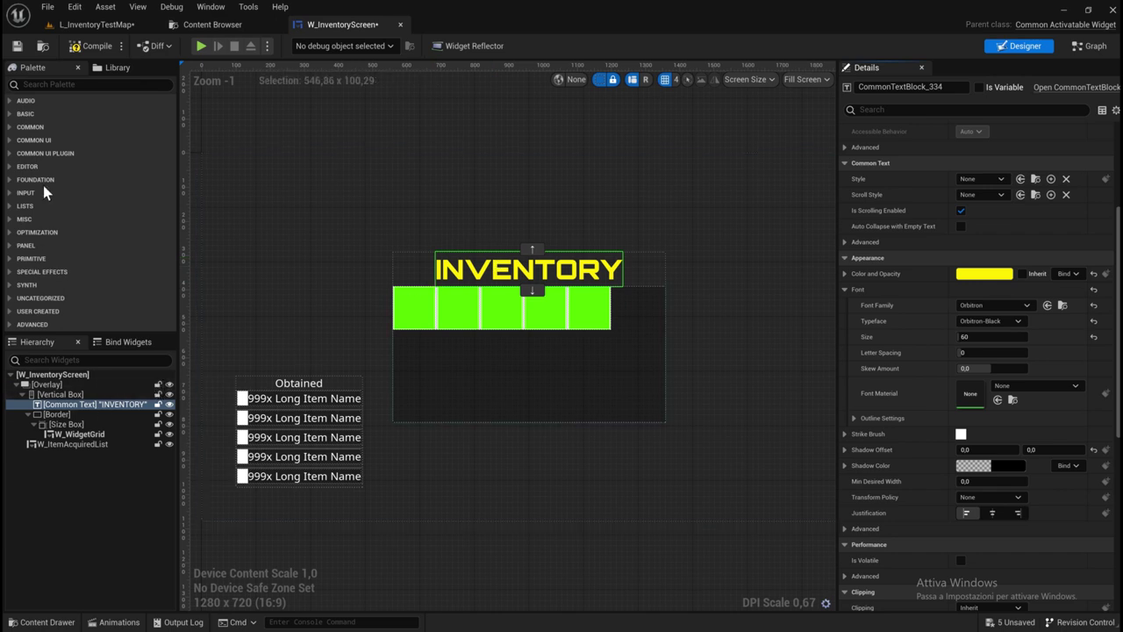
# Add a Background Blur from the Palette inside the Overlay.
pyautogui.click(42, 87)
pyautogui.write('BLUR')
pyautogui.moveTo(87, 115); pyautogui.dragTo(49, 392)
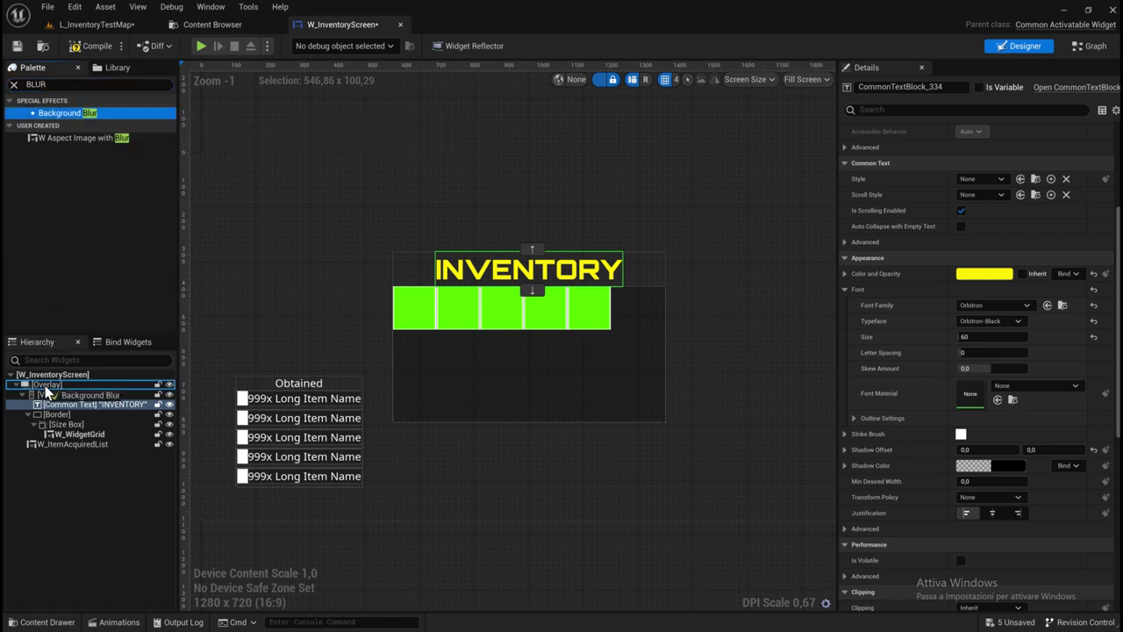
pyautogui.moveTo(45, 387); pyautogui.dragTo(46, 391)
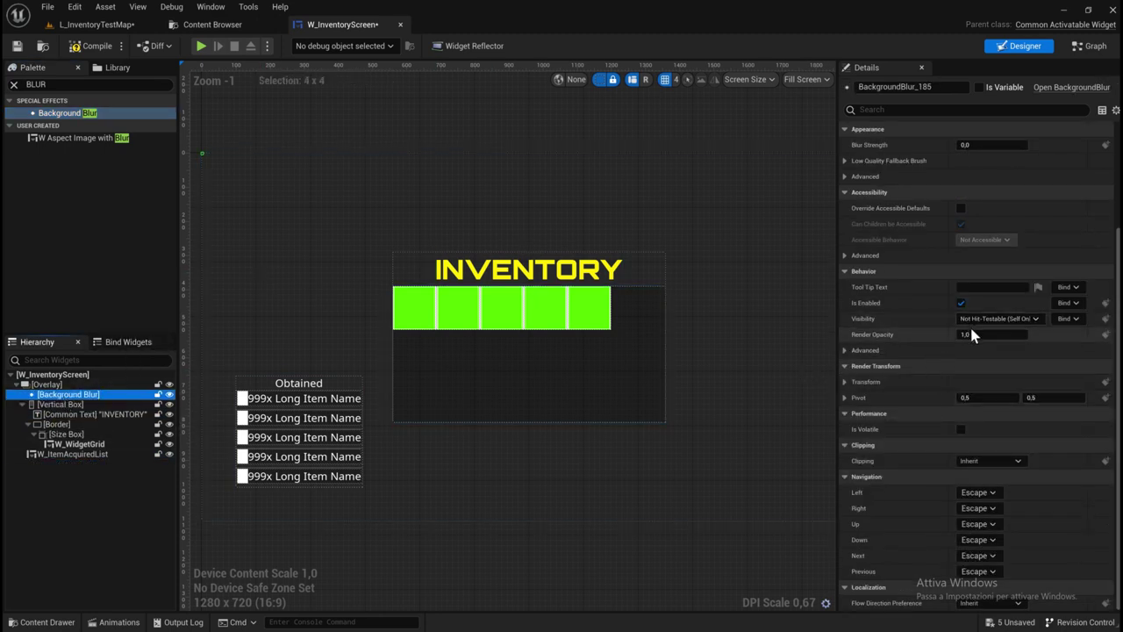
# Give the Background Blur a Blur Strength of 5 and preview the layout.
pyautogui.scroll(1, 968, 176)
pyautogui.scroll(1, 966, 180)
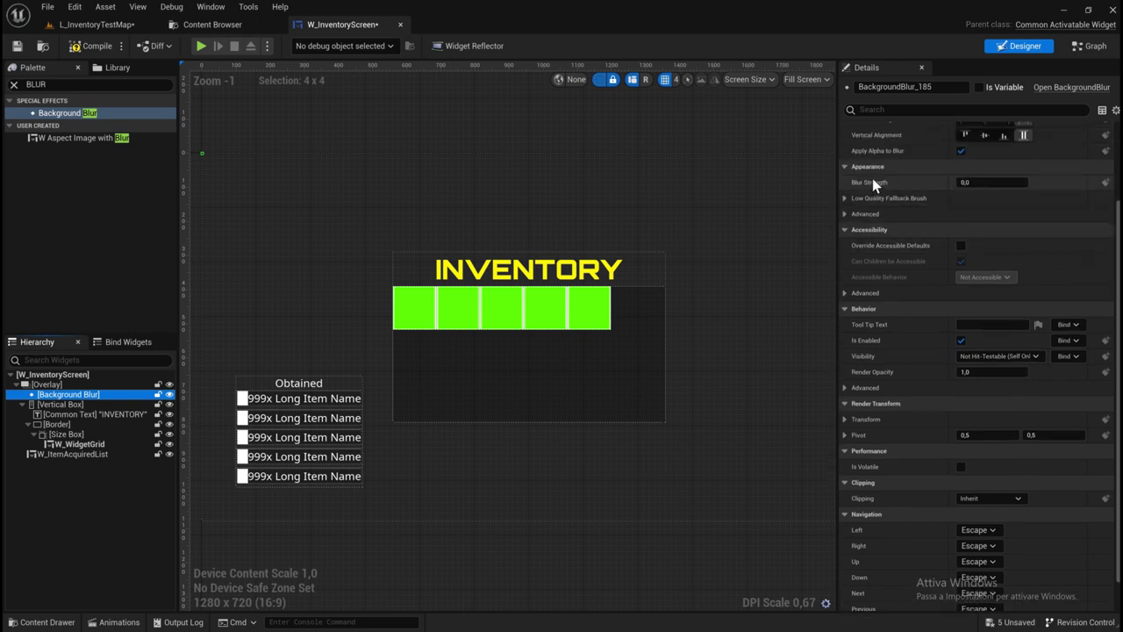
pyautogui.click(982, 181)
pyautogui.write('5')
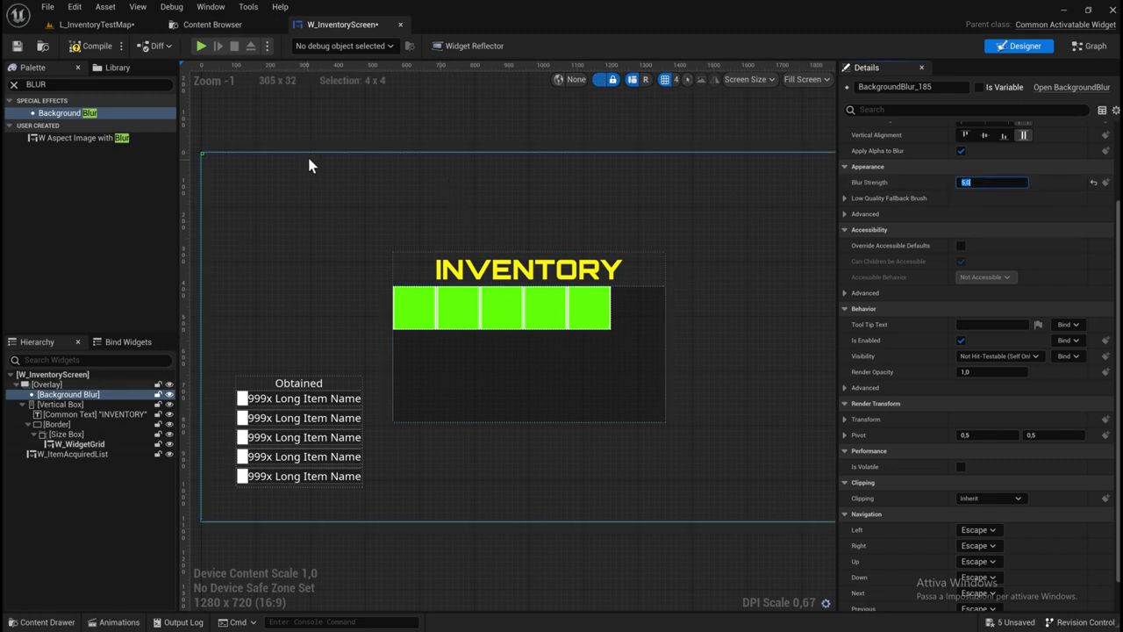
pyautogui.click(309, 114)
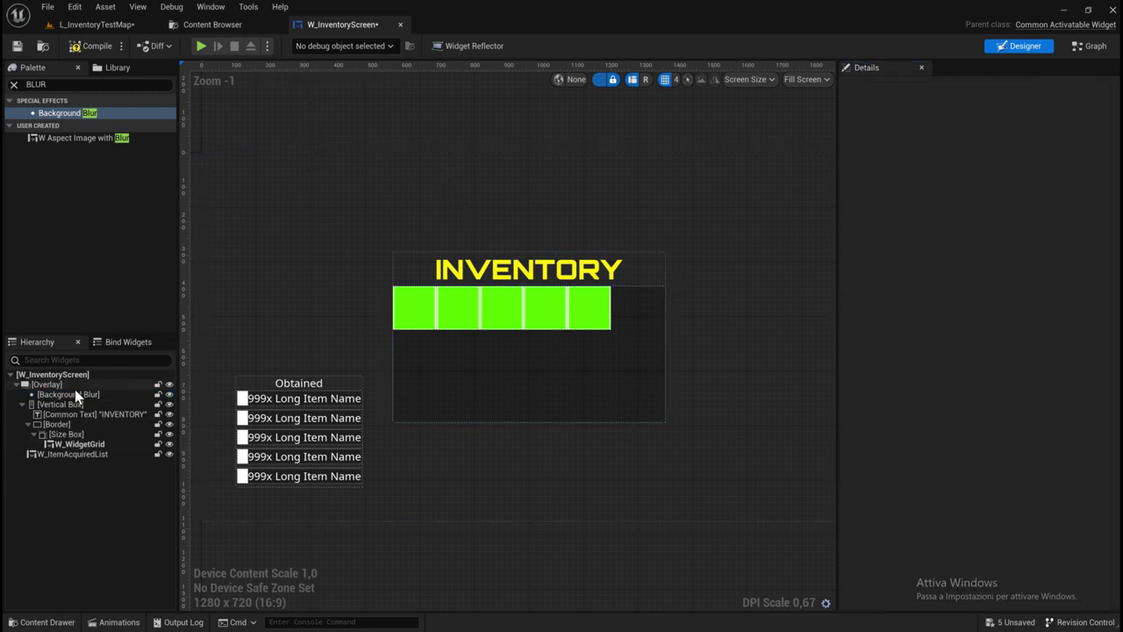
pyautogui.click(77, 393)
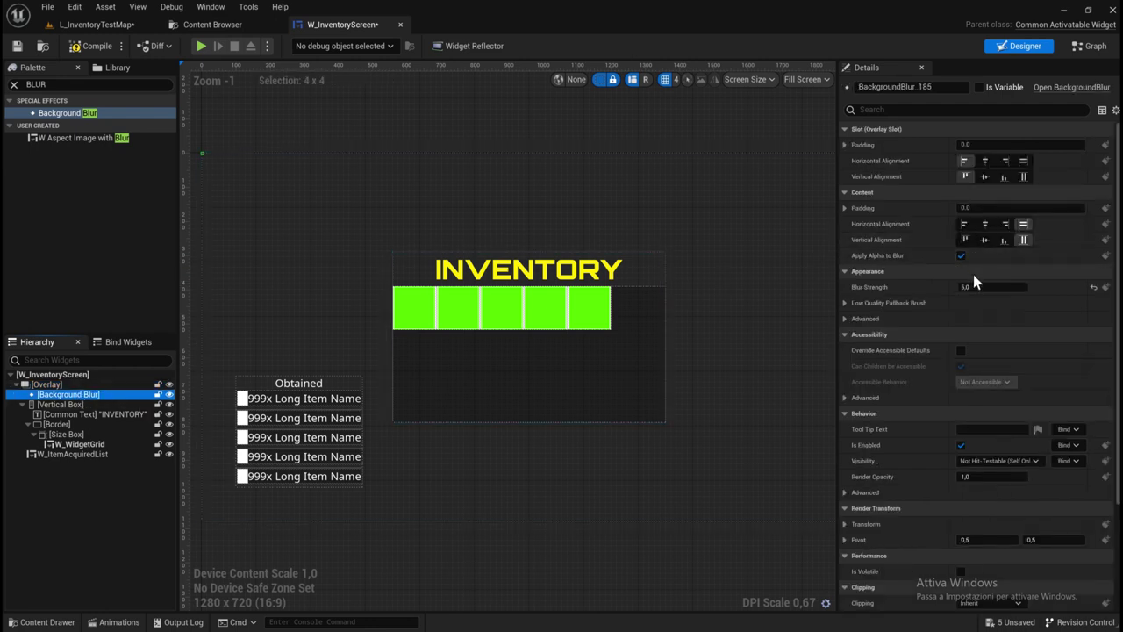
pyautogui.scroll(-3, 974, 277)
pyautogui.scroll(-3, 974, 277)
pyautogui.scroll(6, 973, 278)
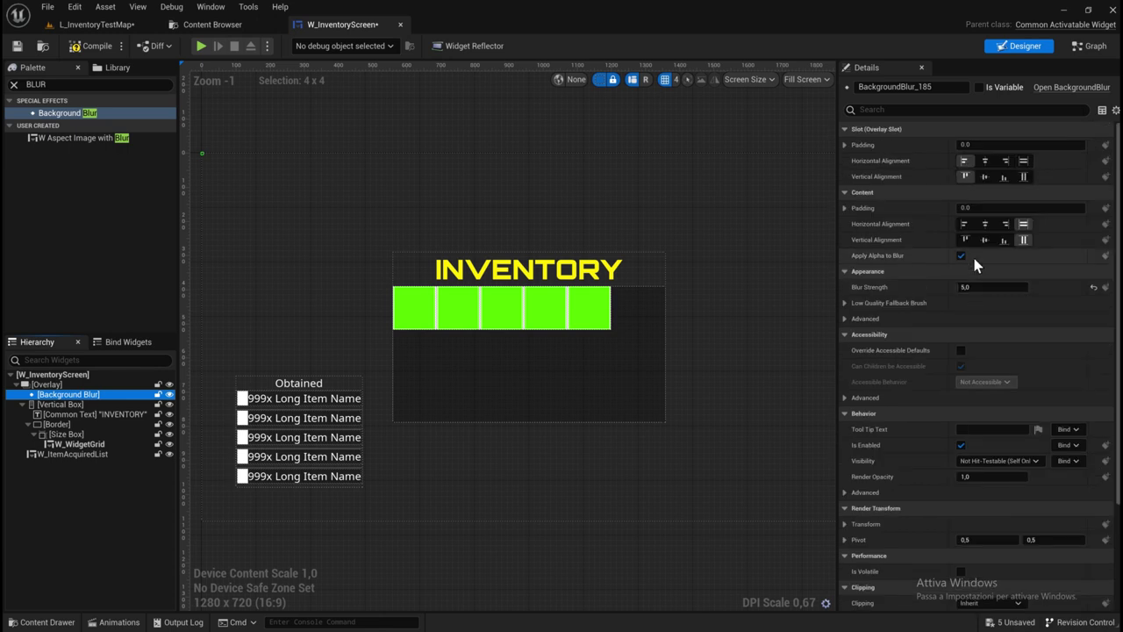
pyautogui.click(58, 414)
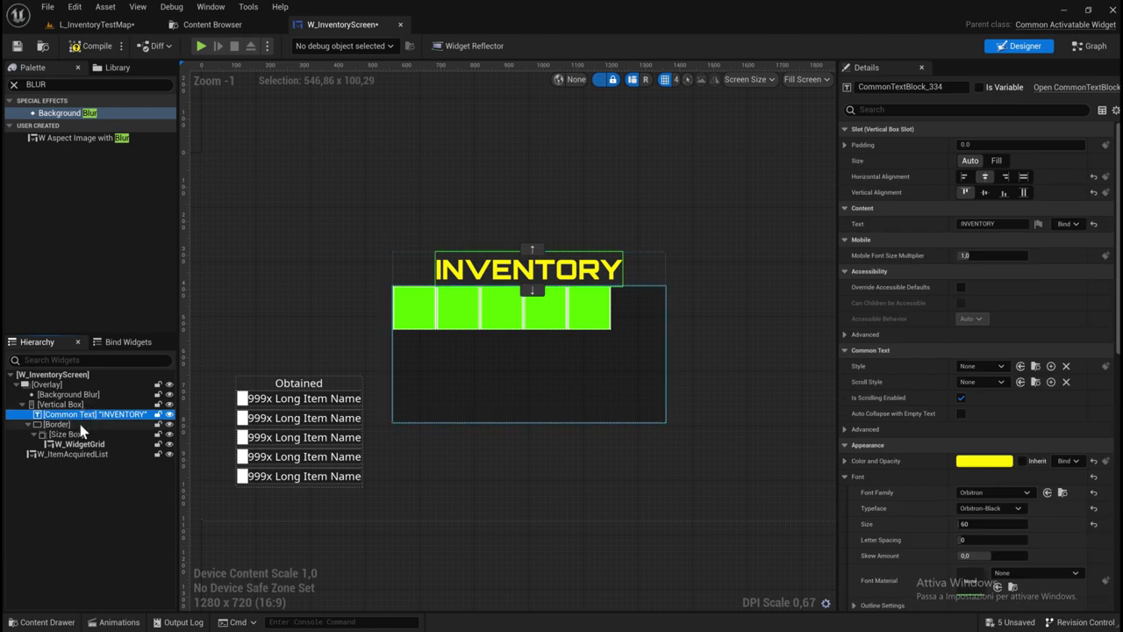
# Set the Vertical Box's horizontal and vertical alignment to Fill so it spans the 1920 x 1080 screen.
pyautogui.click(80, 424)
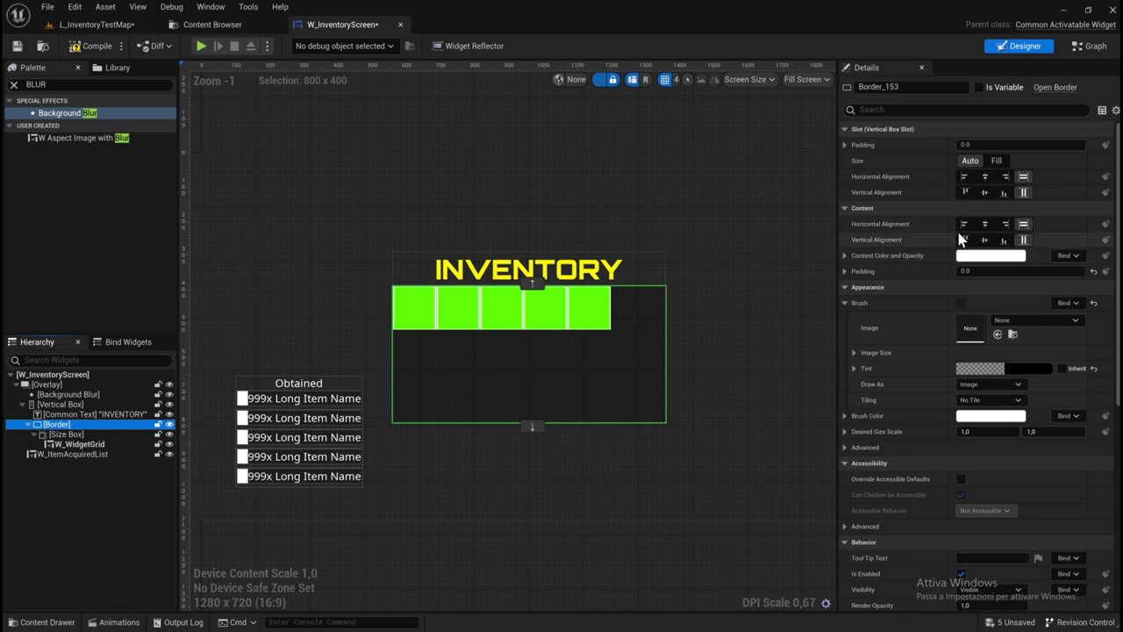
pyautogui.scroll(-1, 966, 252)
pyautogui.scroll(-3, 965, 252)
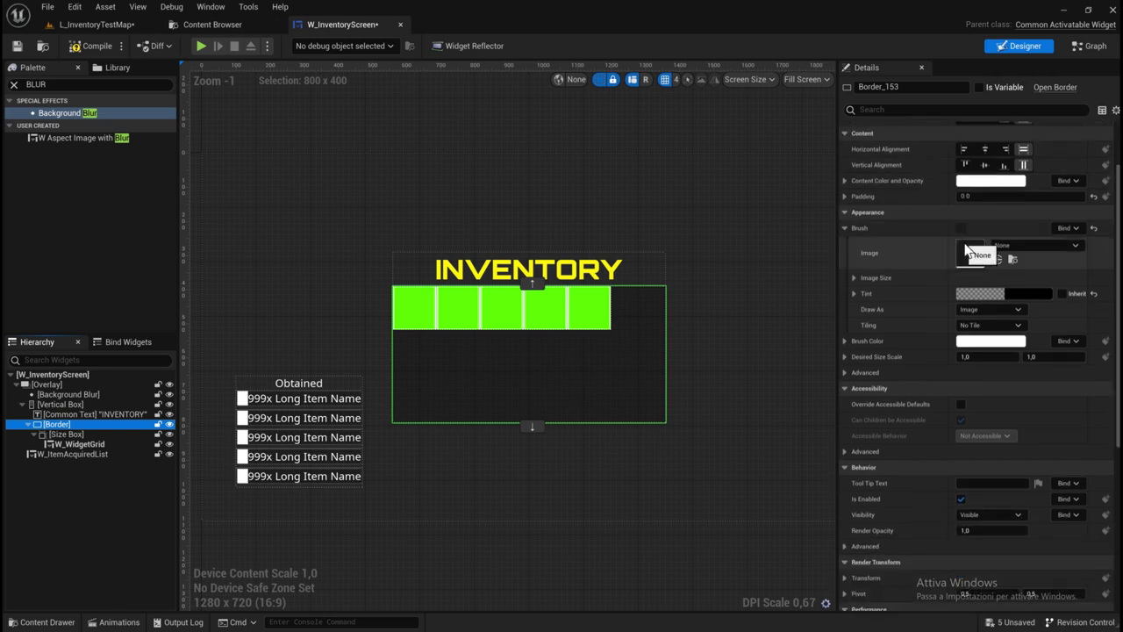
pyautogui.scroll(4, 966, 252)
pyautogui.click(81, 403)
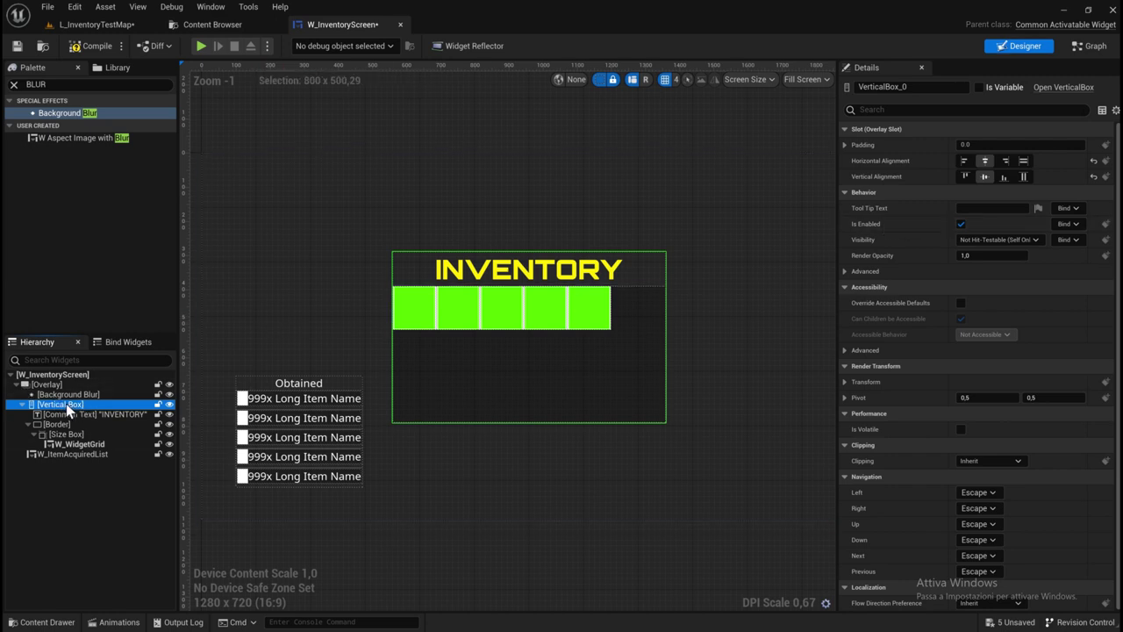
pyautogui.click(1023, 160)
pyautogui.click(1023, 178)
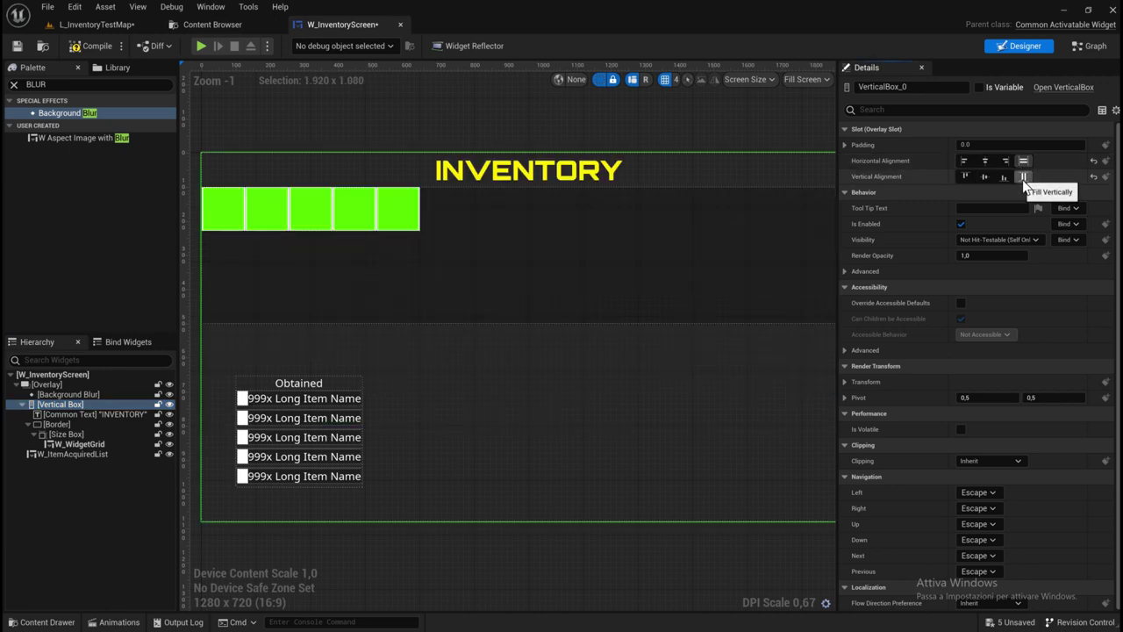
pyautogui.scroll(-3, 437, 263)
pyautogui.scroll(1, 617, 328)
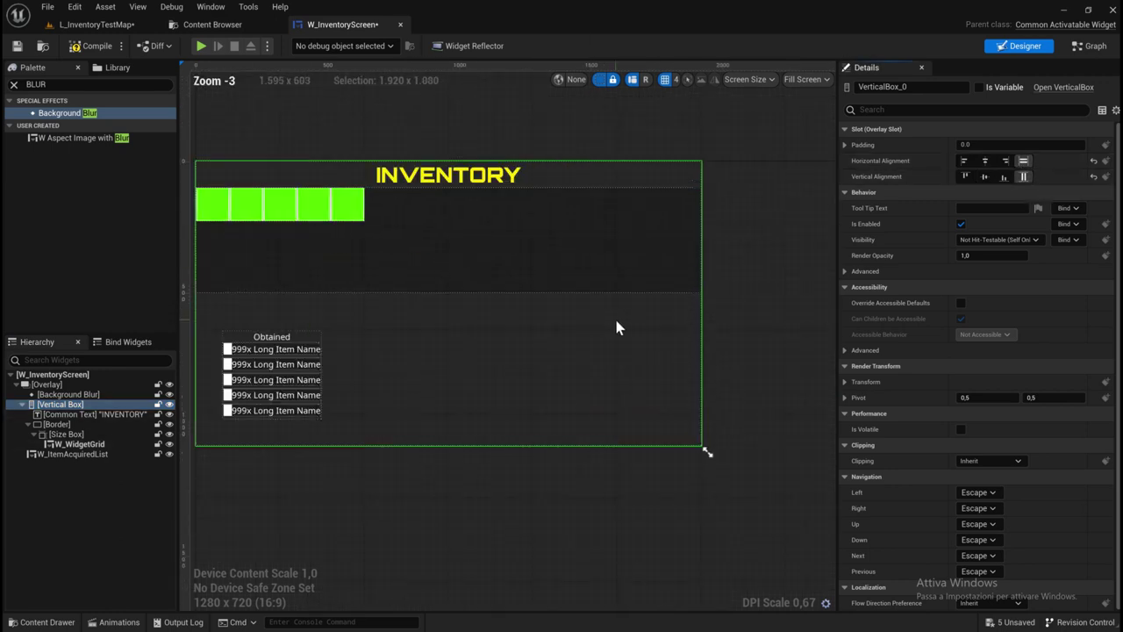
pyautogui.click(492, 235)
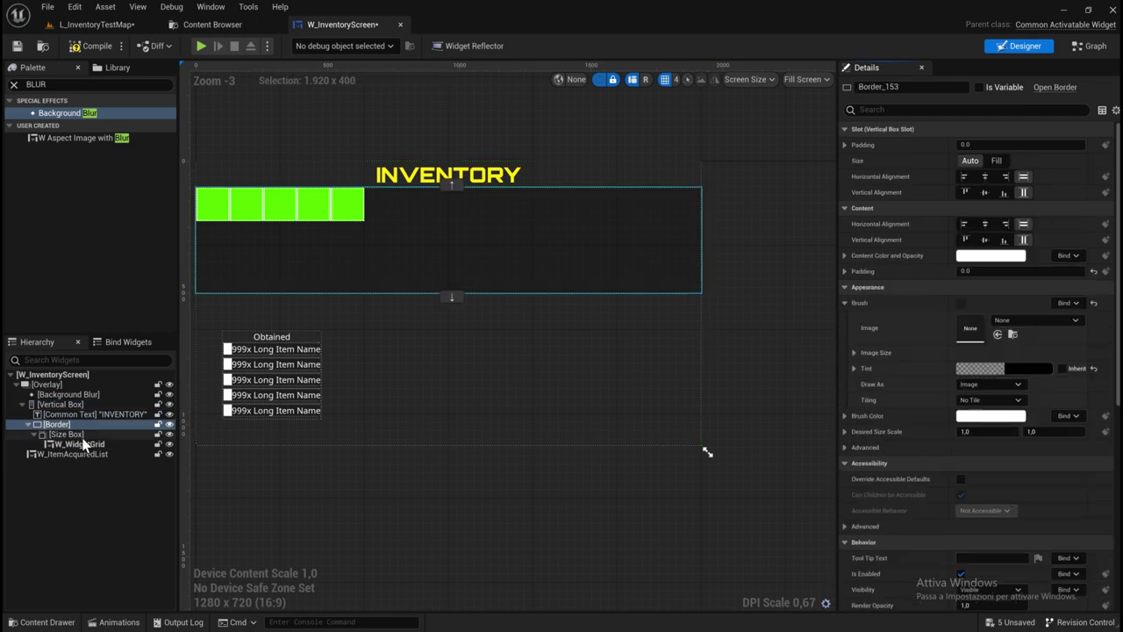
# Give the Size Box a height override of 600 and padding of 50.
pyautogui.click(82, 438)
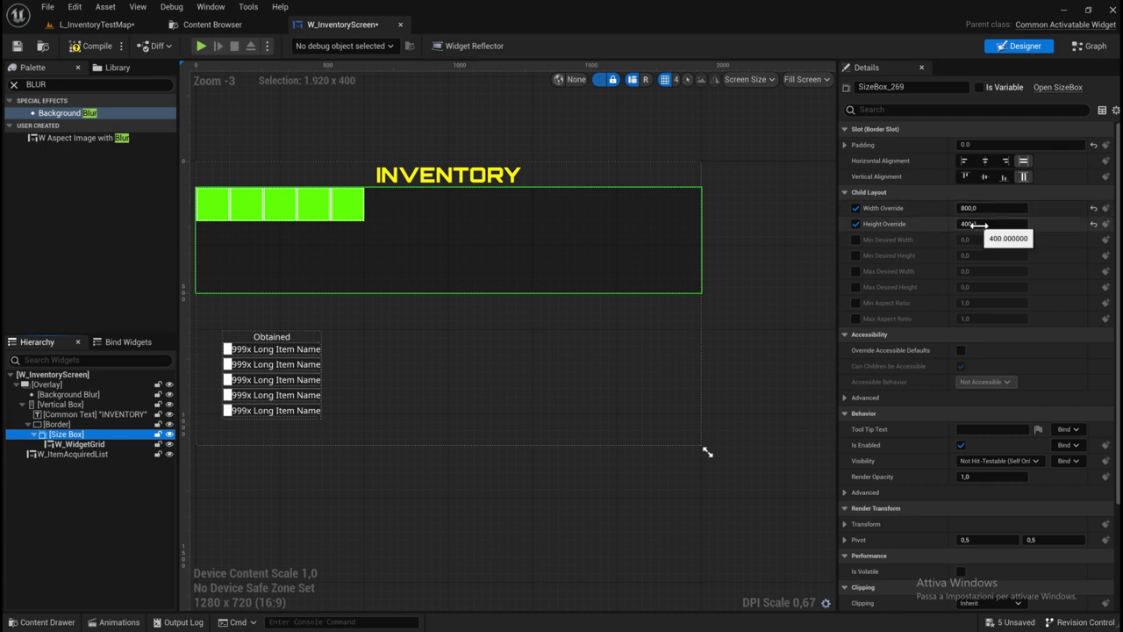
pyautogui.click(974, 225)
pyautogui.write('800')
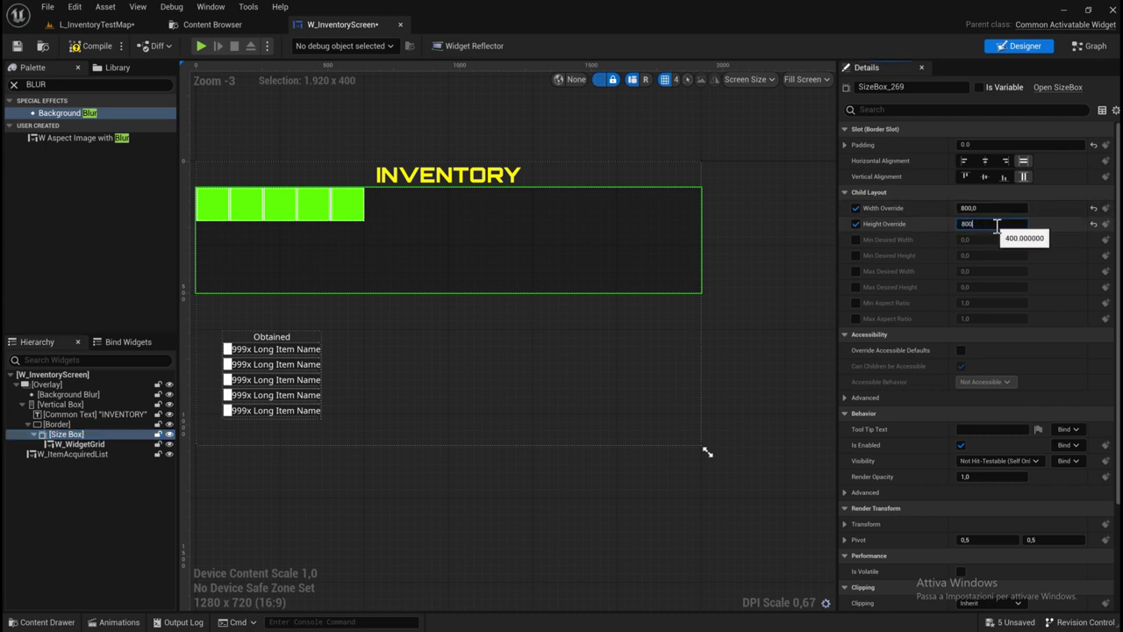
pyautogui.press('Return')
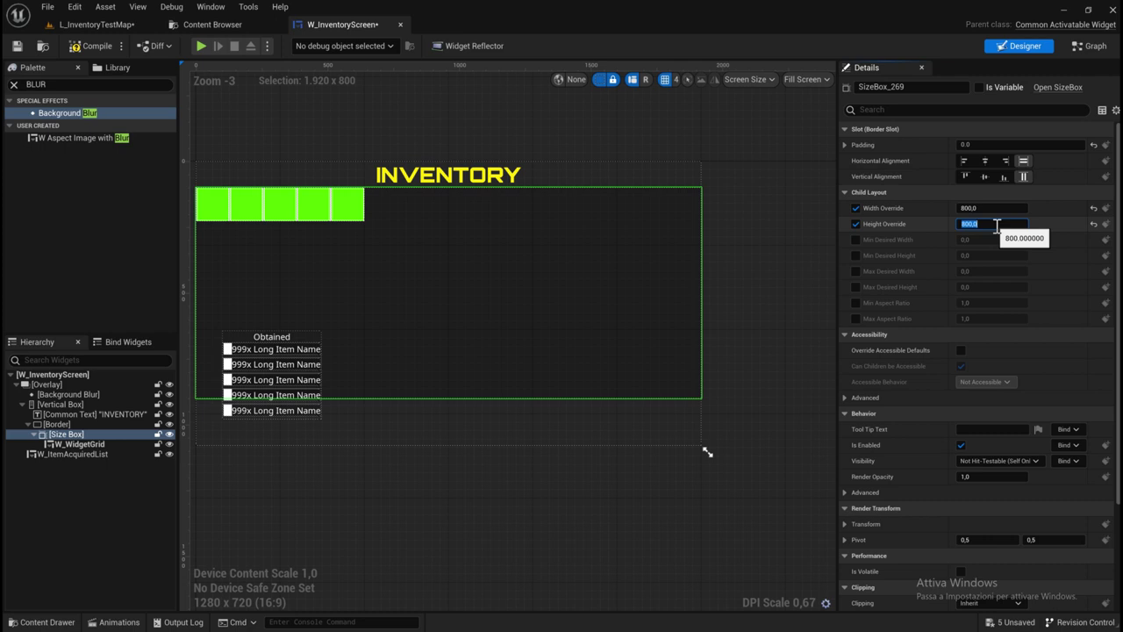
pyautogui.write('600')
pyautogui.press('Return')
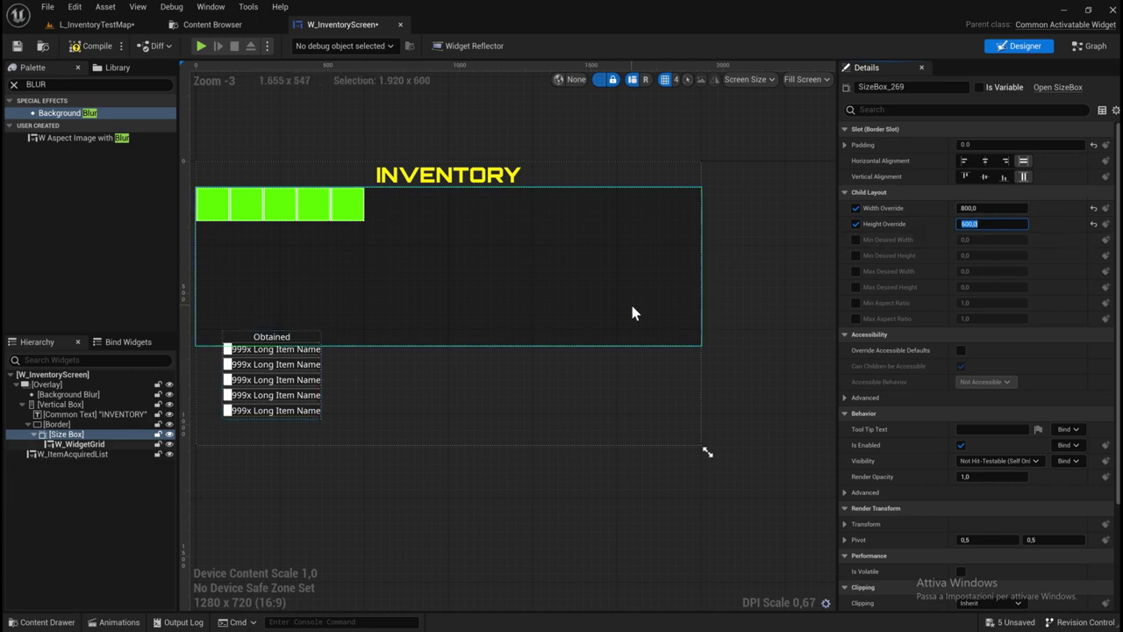
pyautogui.click(995, 144)
pyautogui.write('50')
pyautogui.press('Return')
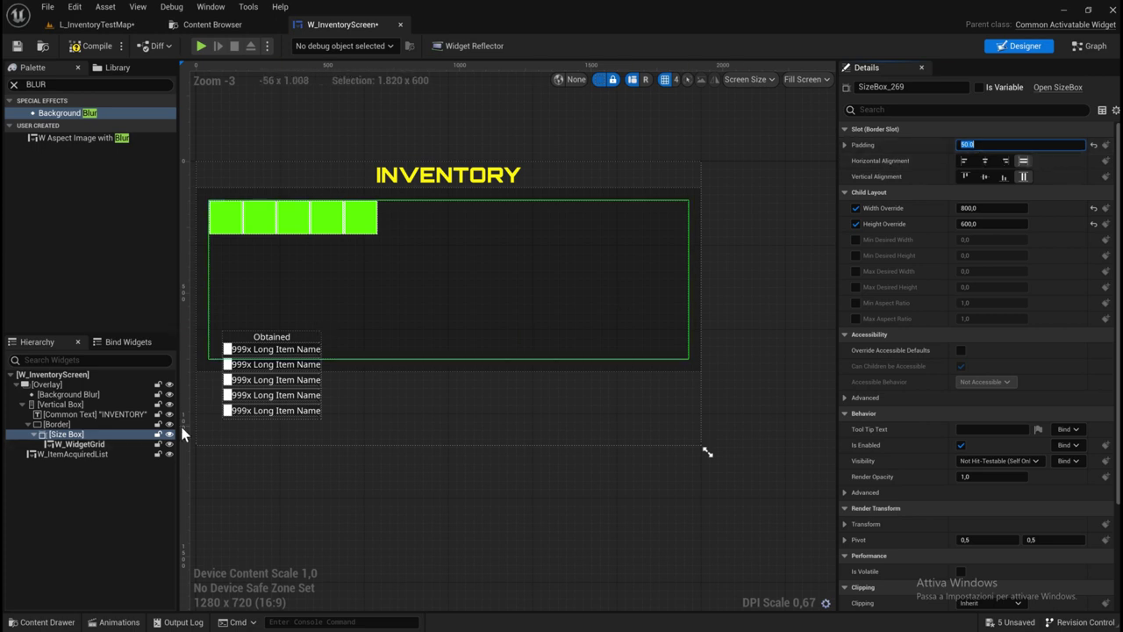
# Set W_WidgetGrid's horizontal alignment back to Fill so it spans the border width.
pyautogui.click(65, 444)
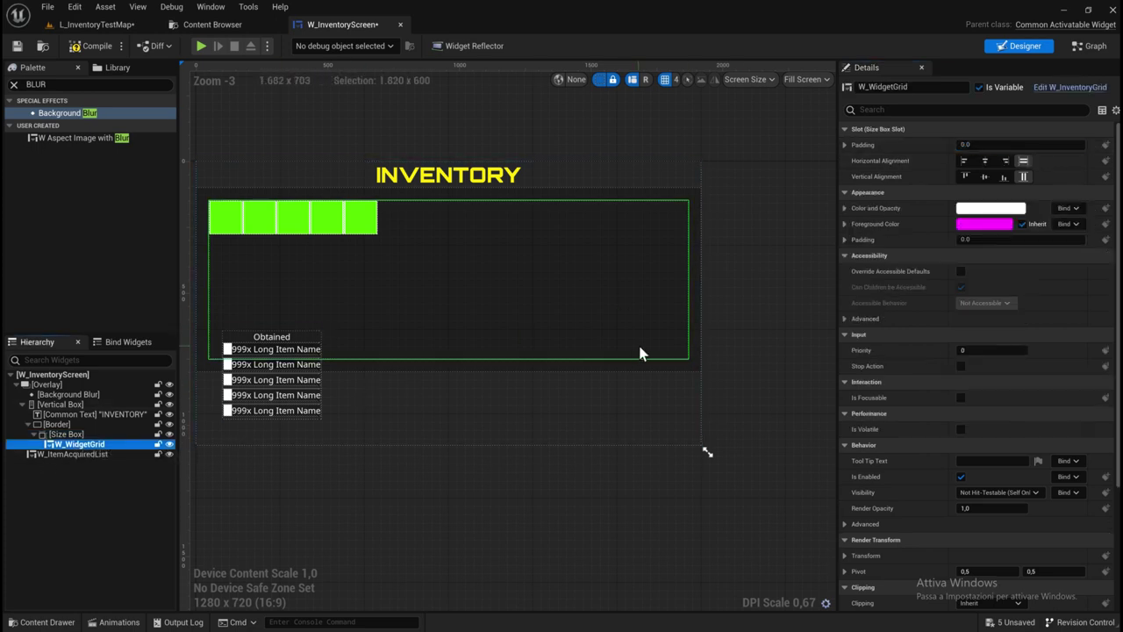
pyautogui.click(963, 161)
pyautogui.click(985, 162)
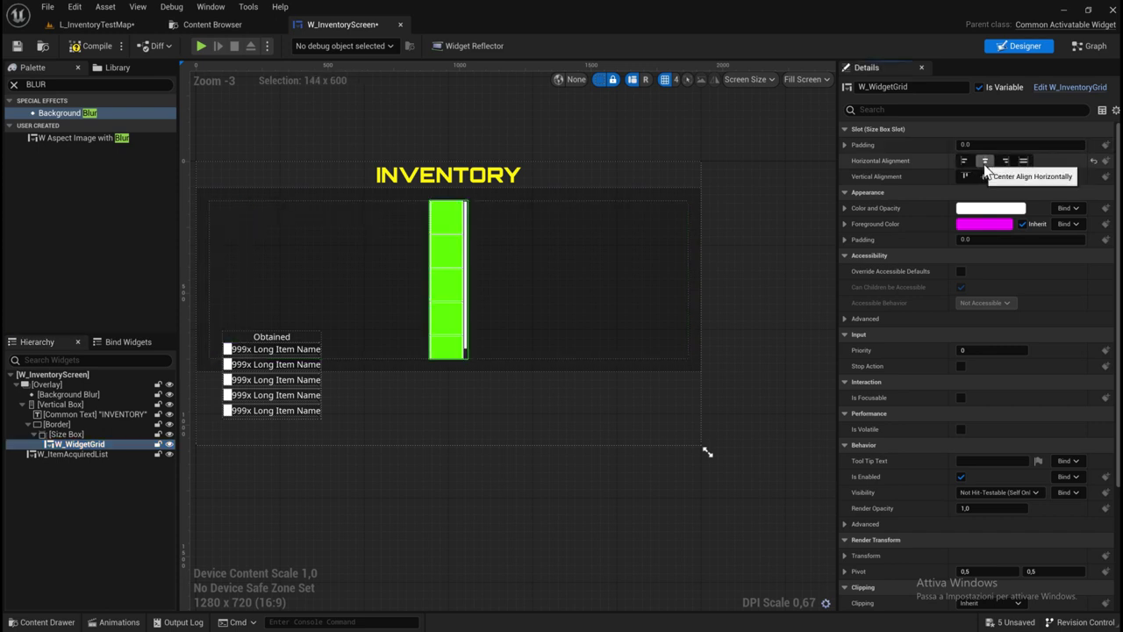
pyautogui.click(1023, 161)
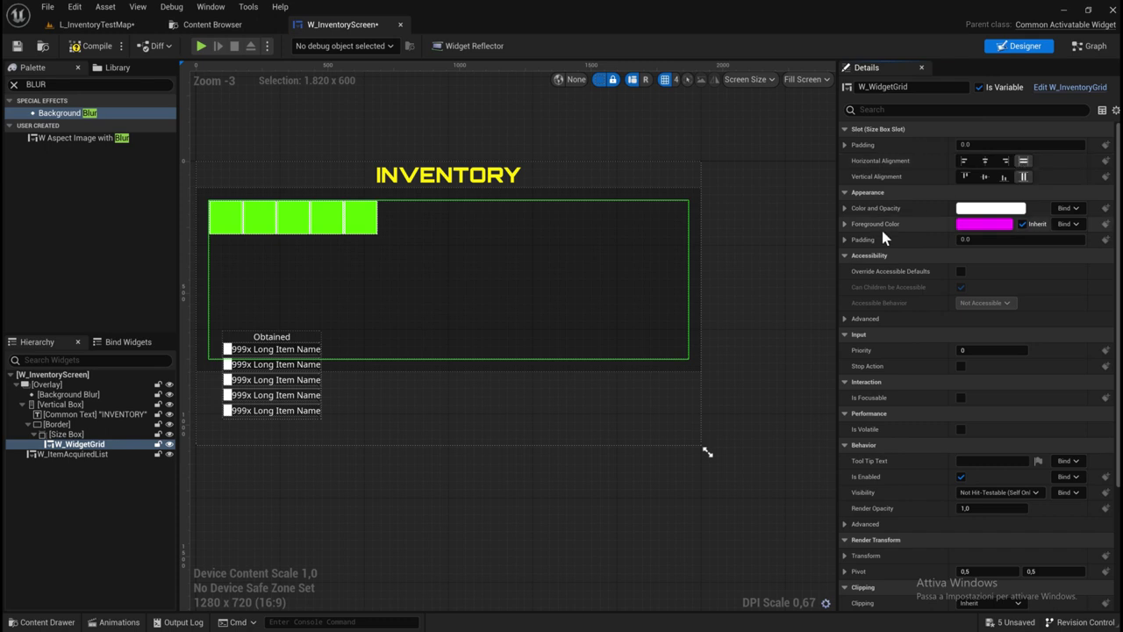
pyautogui.click(79, 455)
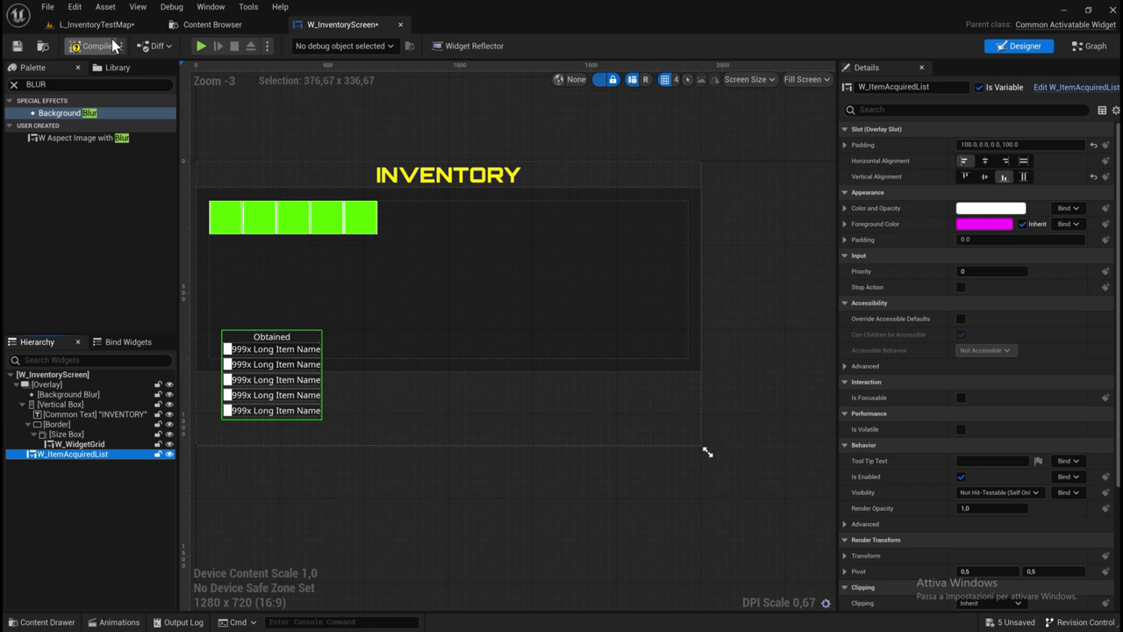
# Start a play-in-editor session and press I to bring up the inventory screen.
pyautogui.click(202, 46)
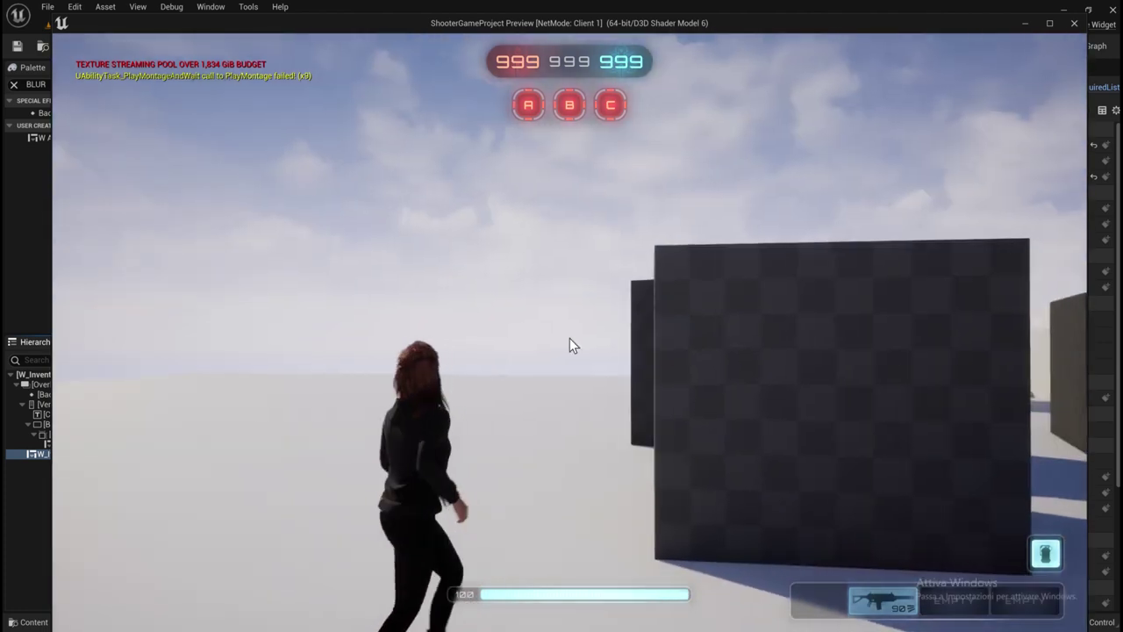
pyautogui.press('i')
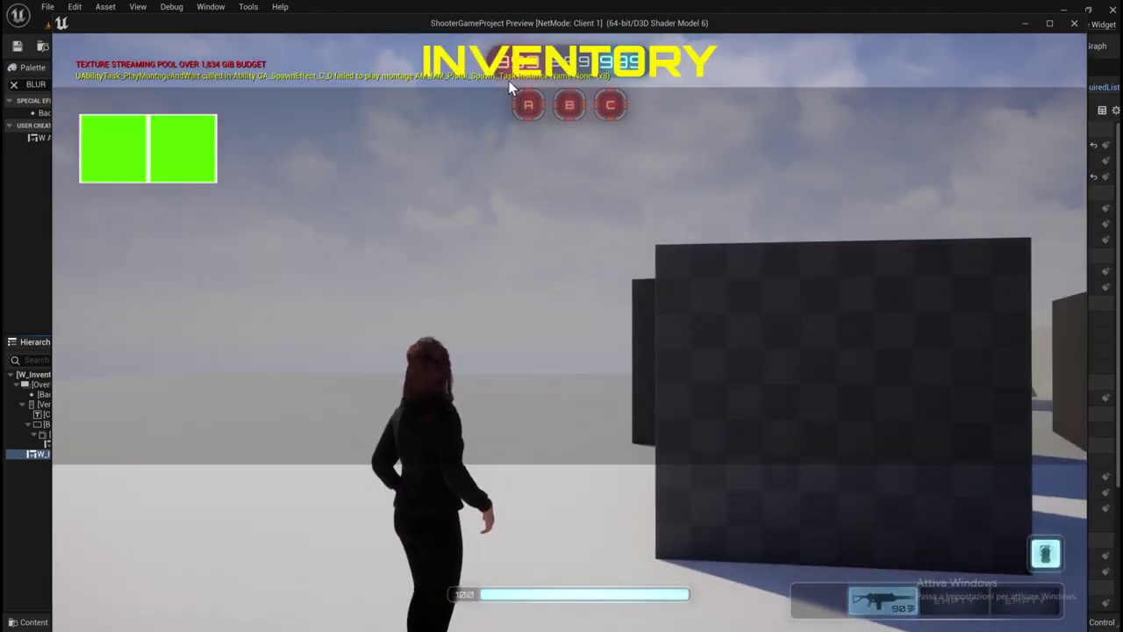
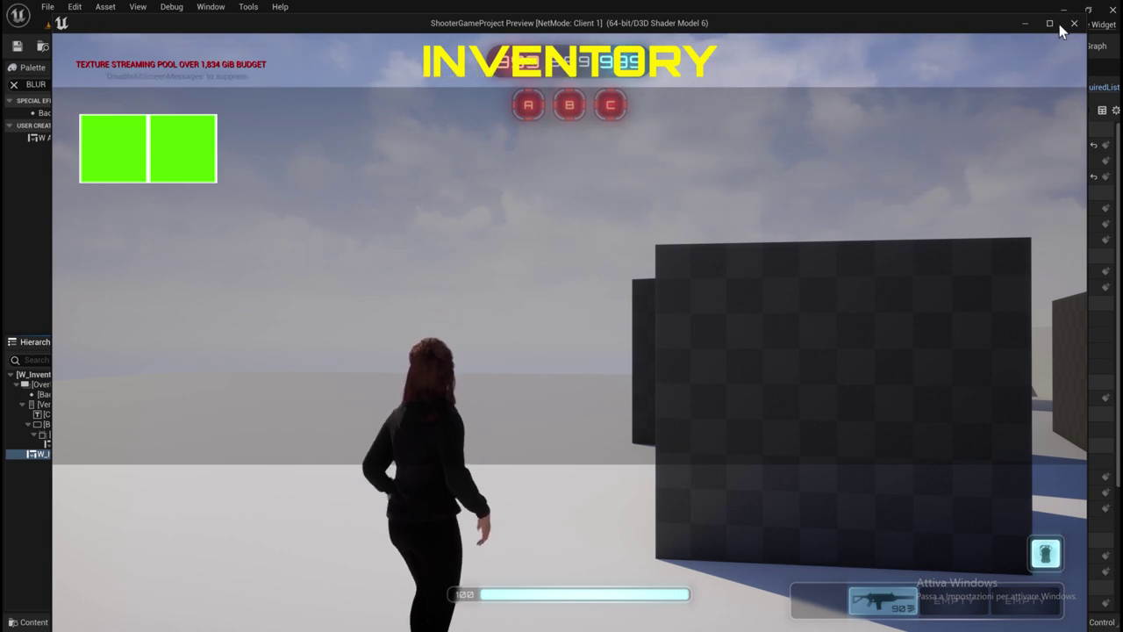
# Close the play-in-editor preview and return to the W_InventoryScreen widget.
pyautogui.click(1077, 26)
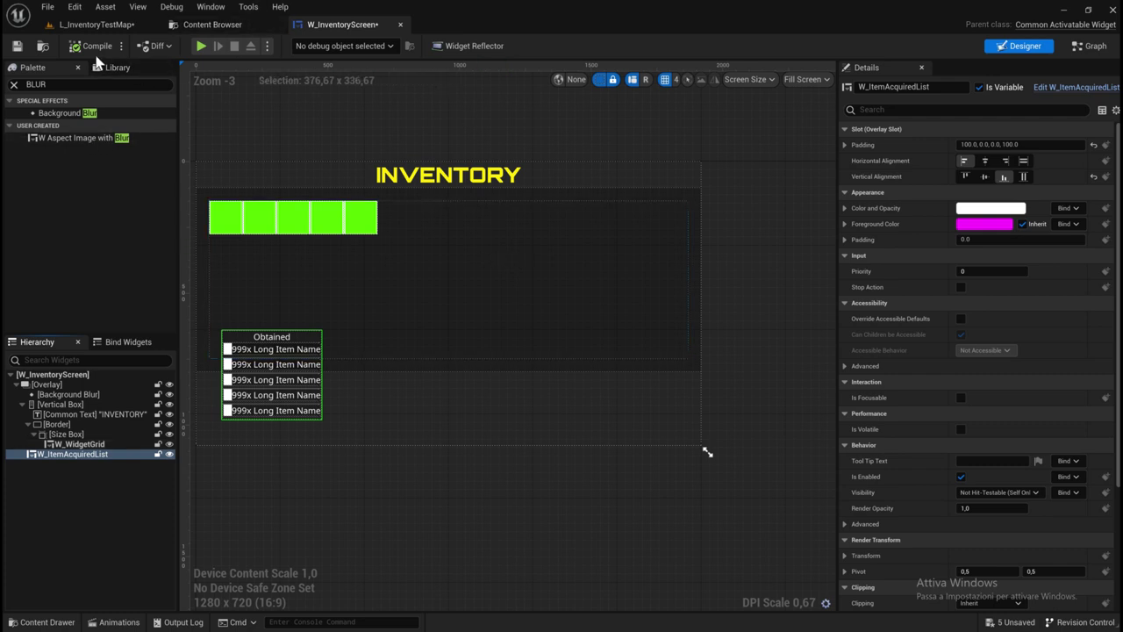
# Save and close W_InventoryScreen, then open the W_InventoryTile widget blueprint.
pyautogui.click(17, 46)
pyautogui.click(400, 24)
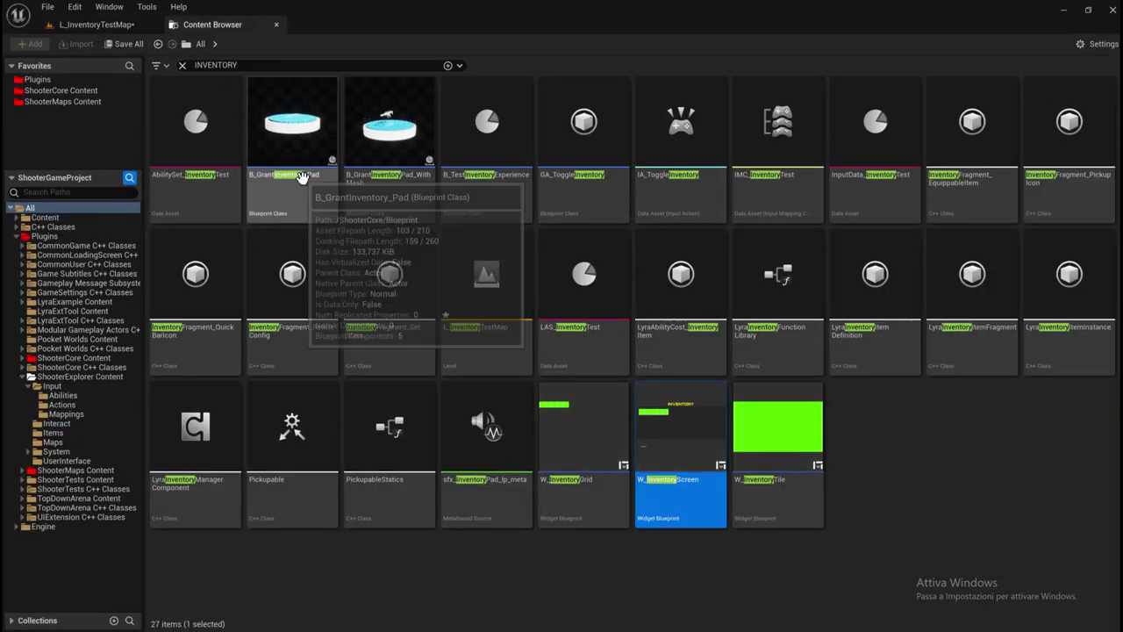
pyautogui.doubleClick(787, 505)
# Dock the W_InventoryTile editor into the main tab bar beside the Content Browser.
pyautogui.moveTo(193, 88); pyautogui.dragTo(289, 27)
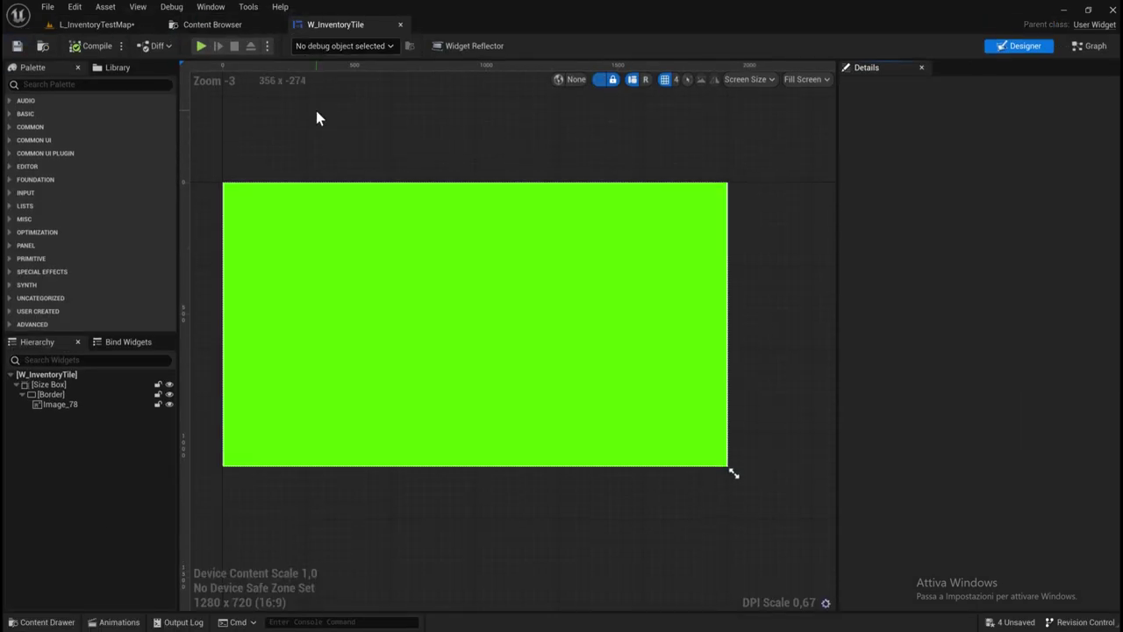
pyautogui.scroll(-1, 431, 282)
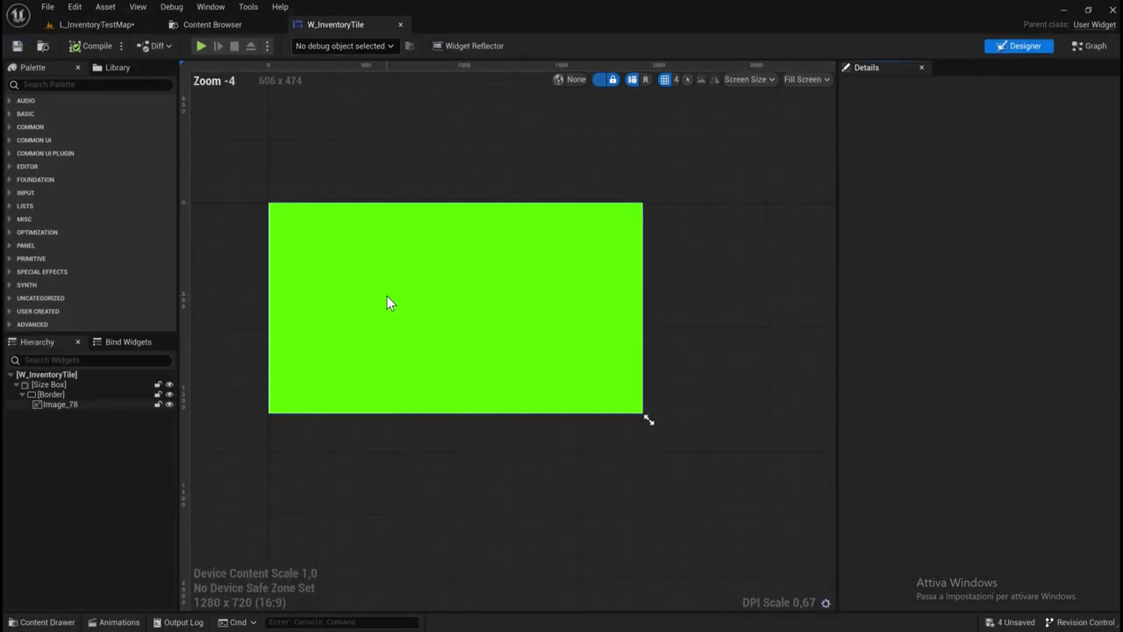
pyautogui.click(210, 24)
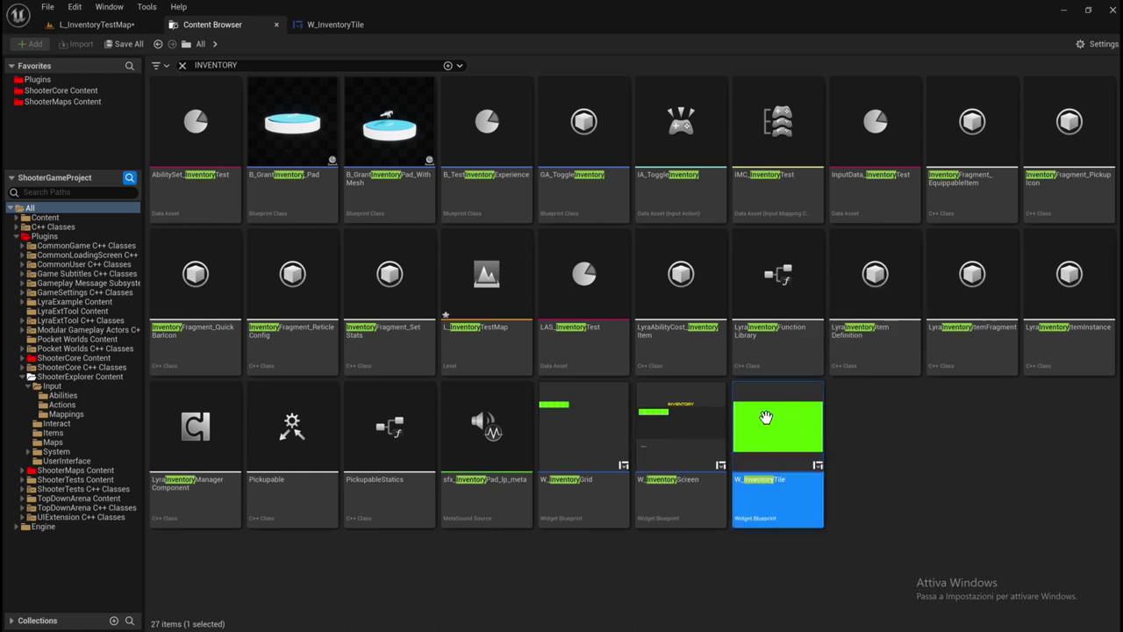
pyautogui.click(338, 28)
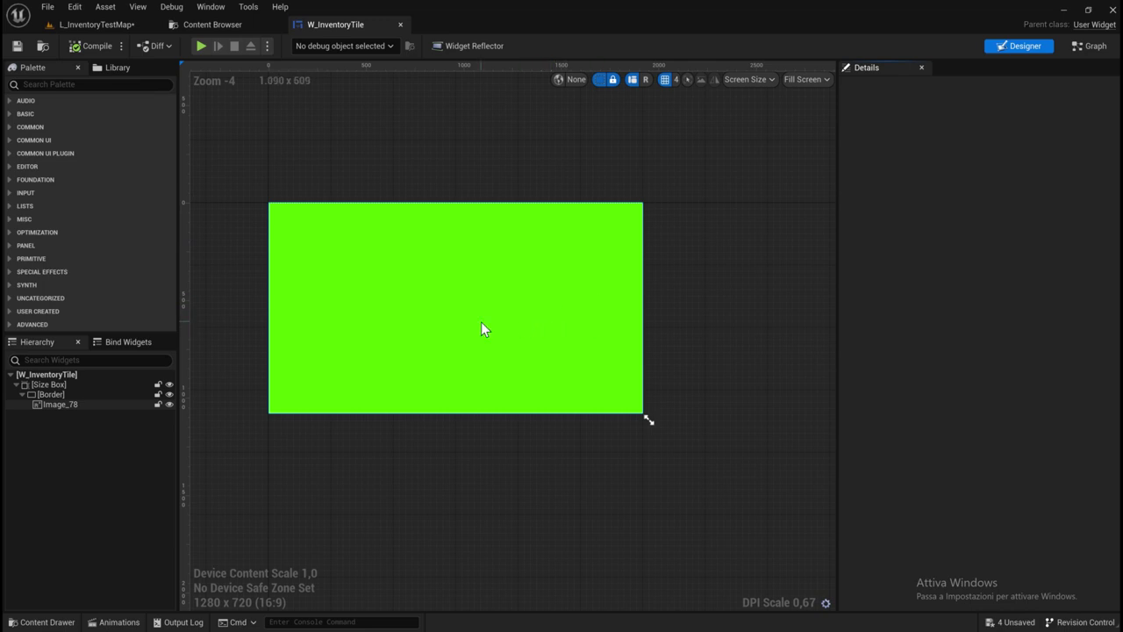
# Set the root W_InventoryTile widget's Foreground Color to white.
pyautogui.click(97, 379)
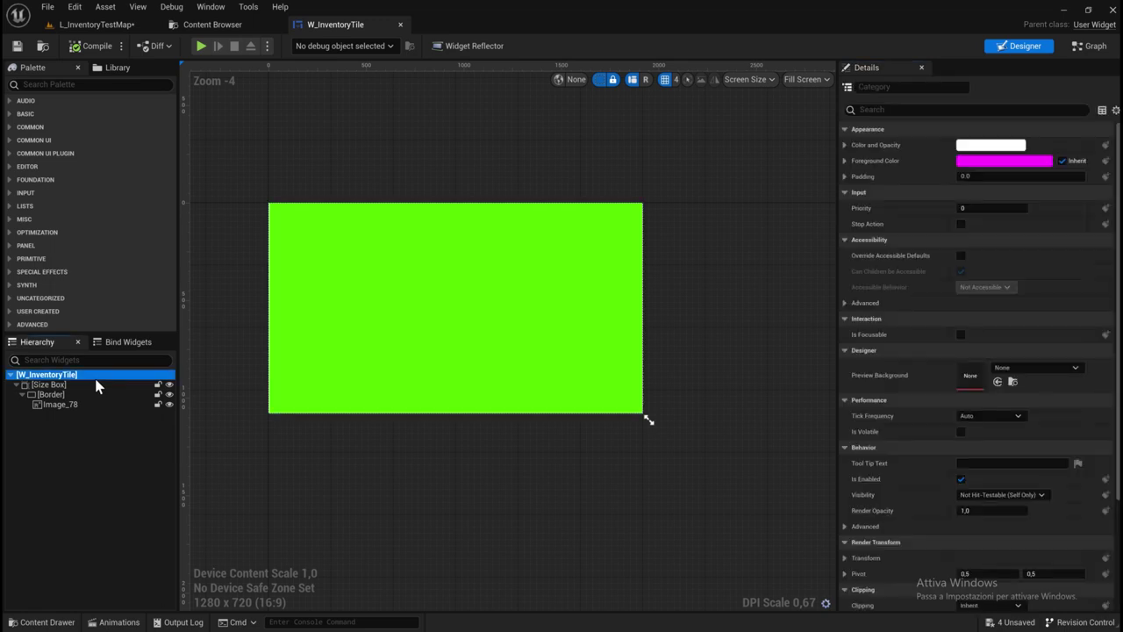
pyautogui.click(1011, 161)
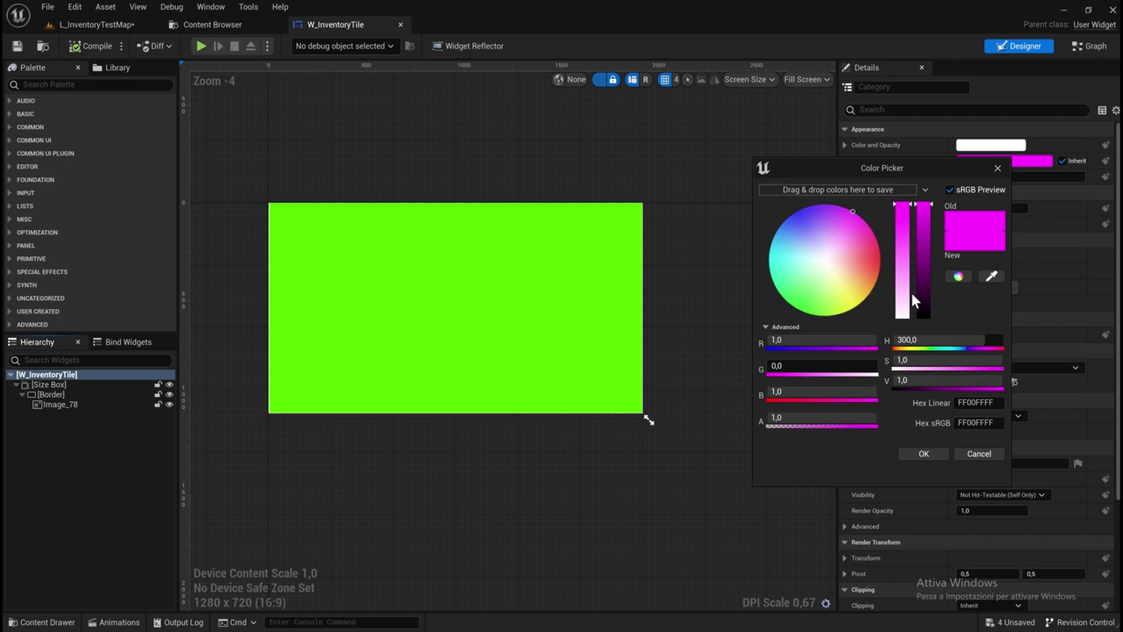
pyautogui.moveTo(912, 297); pyautogui.dragTo(903, 346)
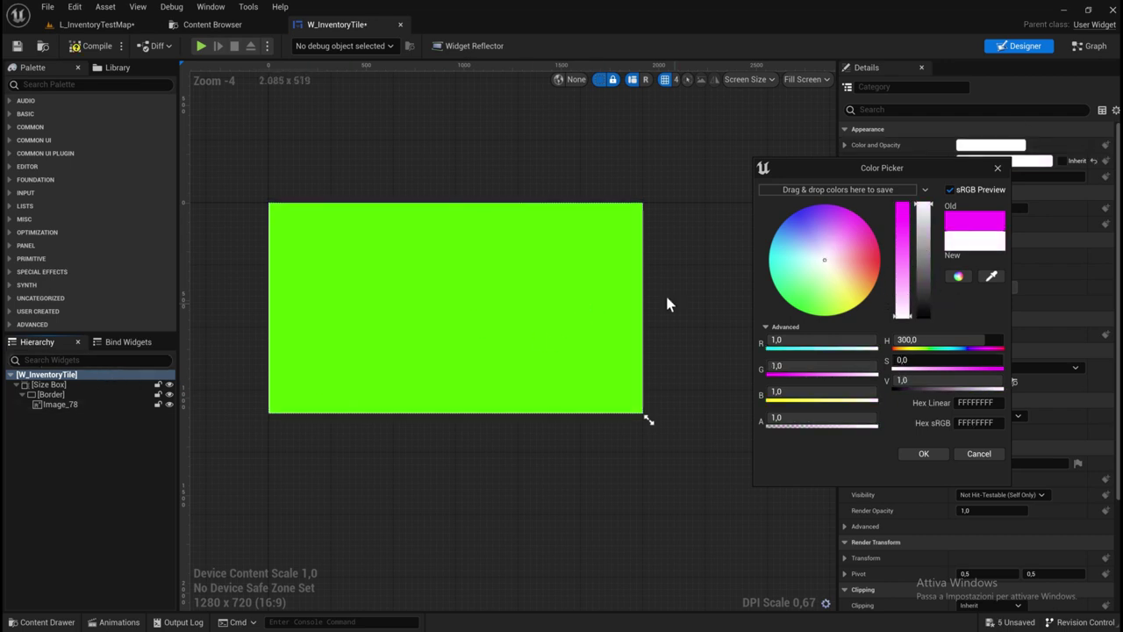
pyautogui.click(919, 455)
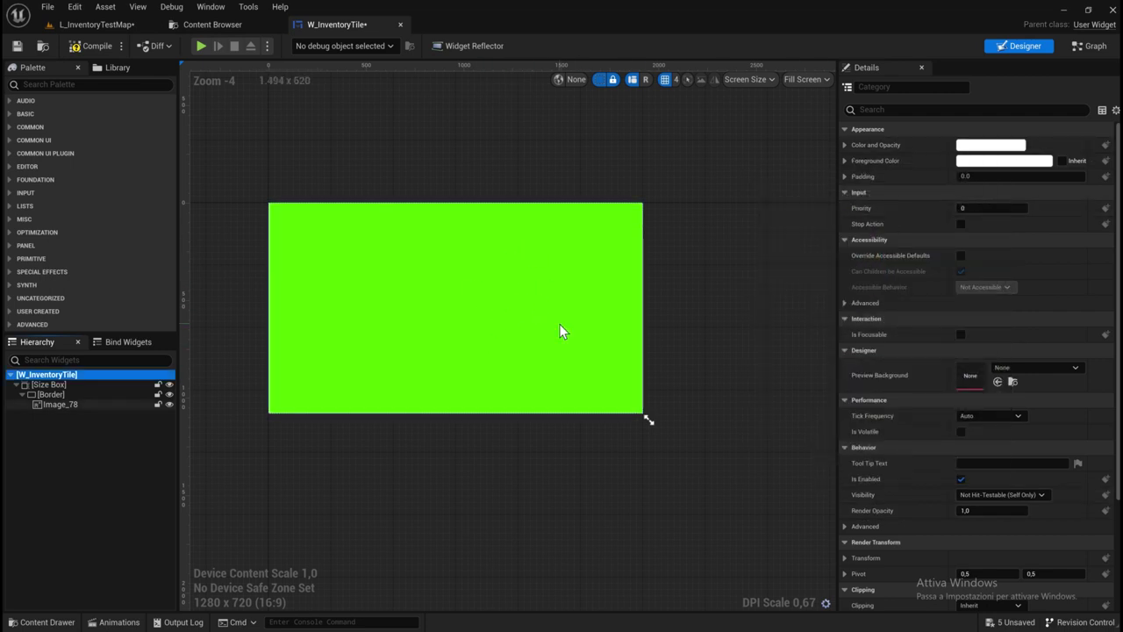
# Change the Border's content colour from green to magenta (F600FFFF).
pyautogui.click(66, 390)
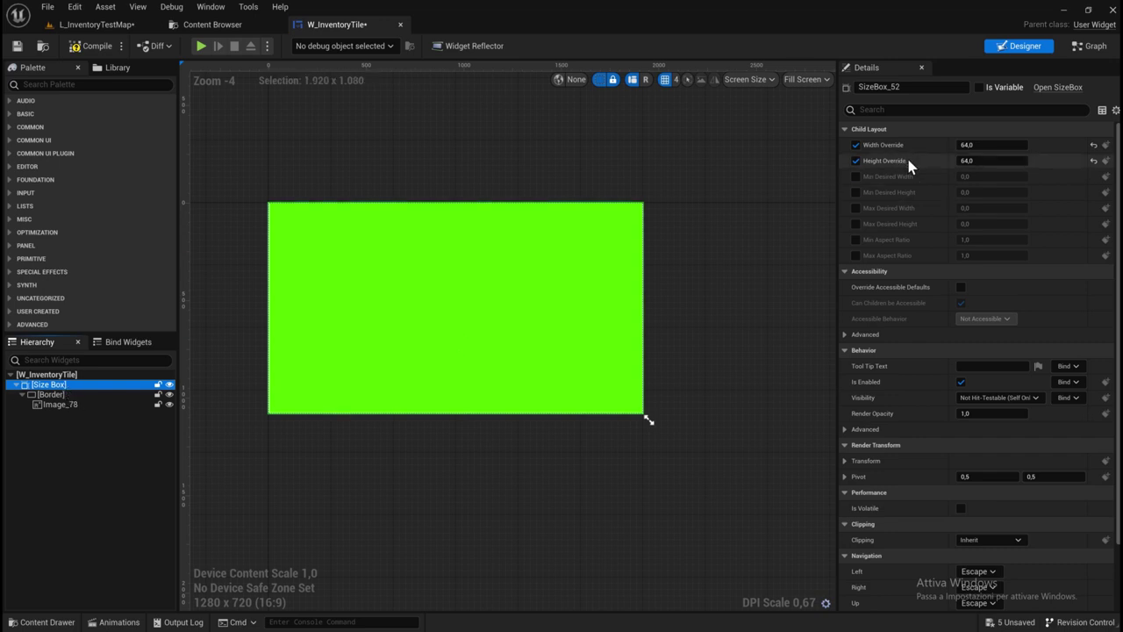
pyautogui.click(55, 395)
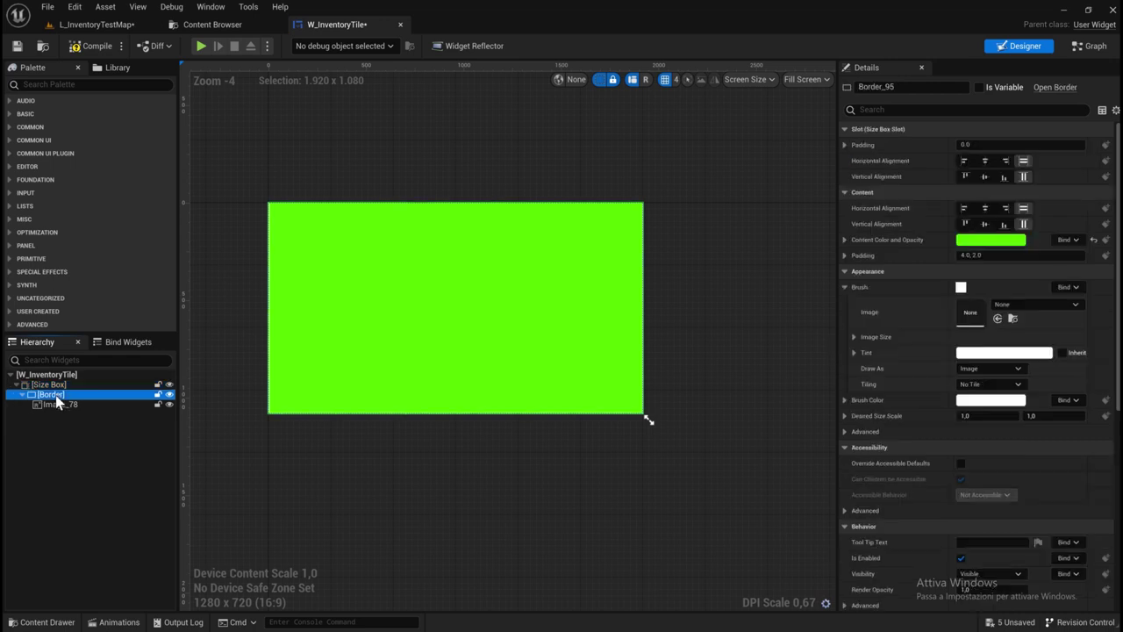
pyautogui.click(981, 243)
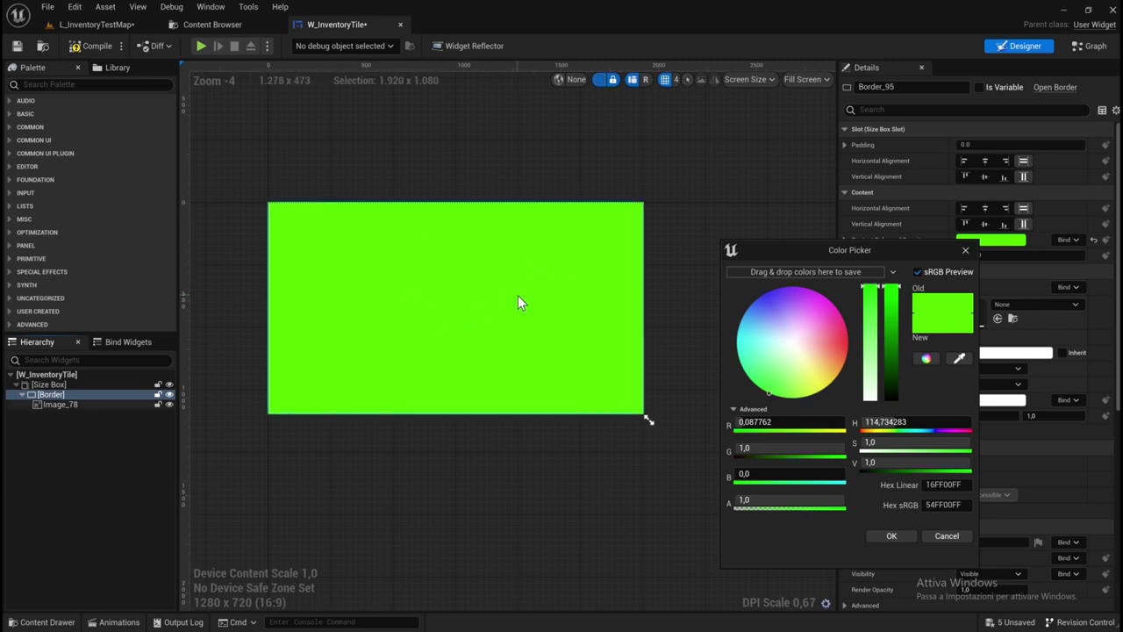
pyautogui.moveTo(769, 360)
pyautogui.mouseDown()
pyautogui.moveTo(841, 325)
pyautogui.moveTo(827, 288)
pyautogui.mouseUp()
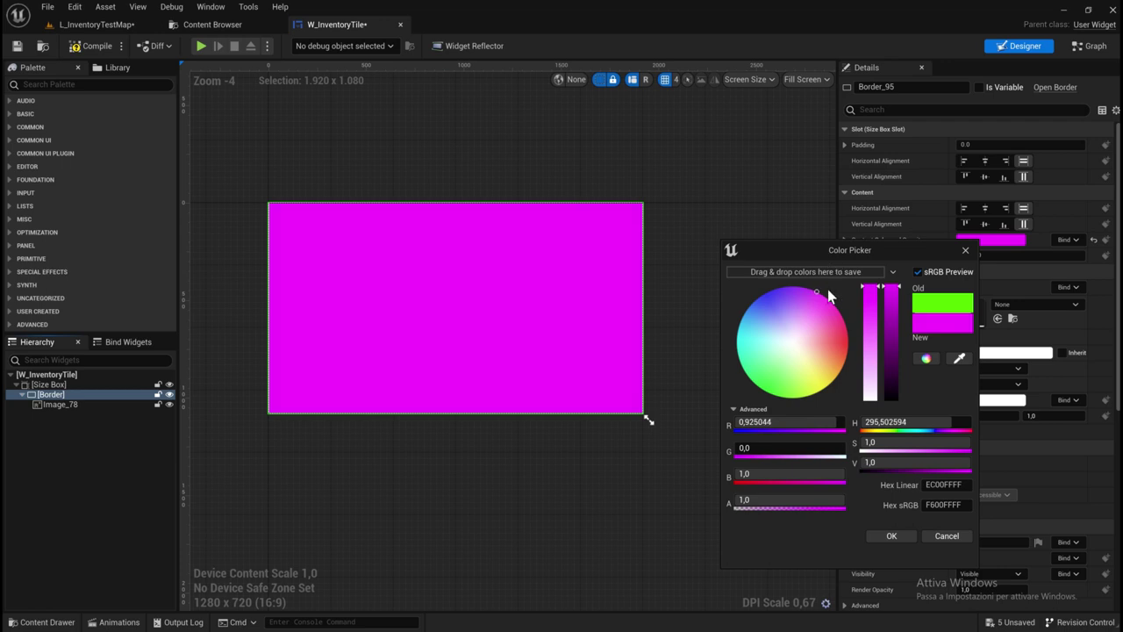
pyautogui.click(889, 534)
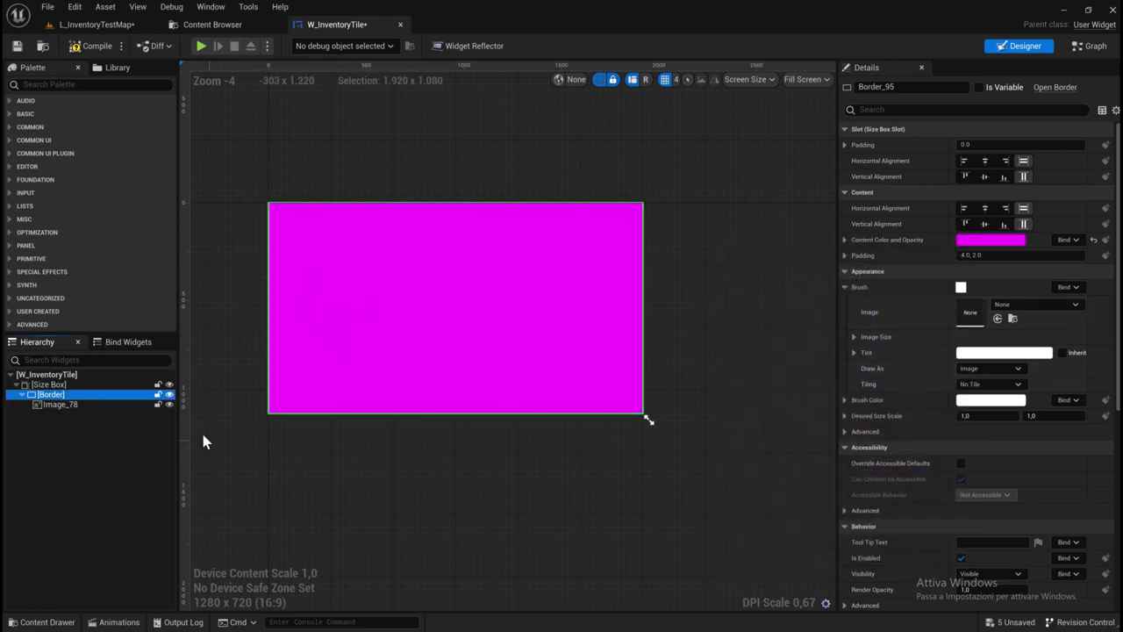
pyautogui.click(48, 405)
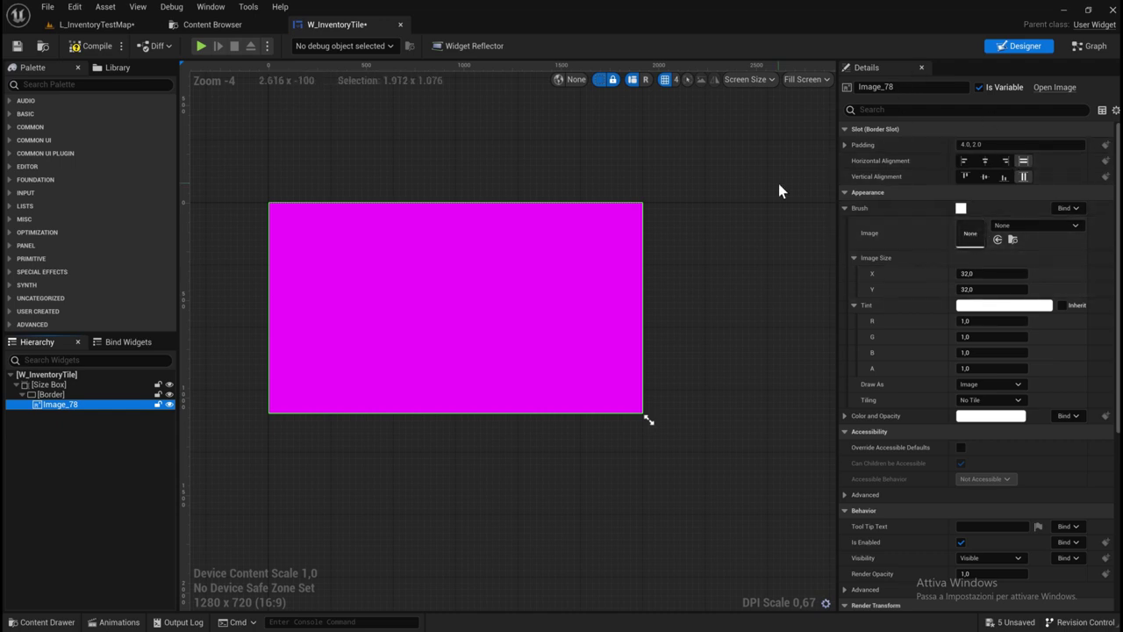
# In the Event Graph, drag a wire from Event On List Item Object Set's List Item Object pin.
pyautogui.click(1090, 46)
pyautogui.moveTo(500, 342); pyautogui.dragTo(443, 393, button='right')
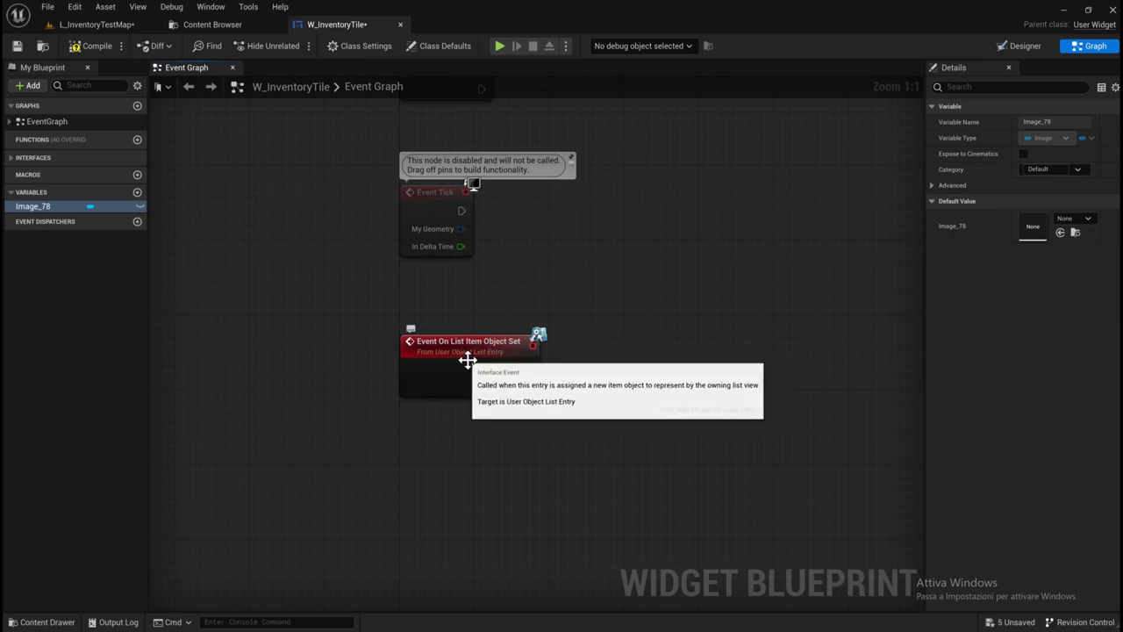
pyautogui.moveTo(468, 360); pyautogui.dragTo(394, 286, button='right')
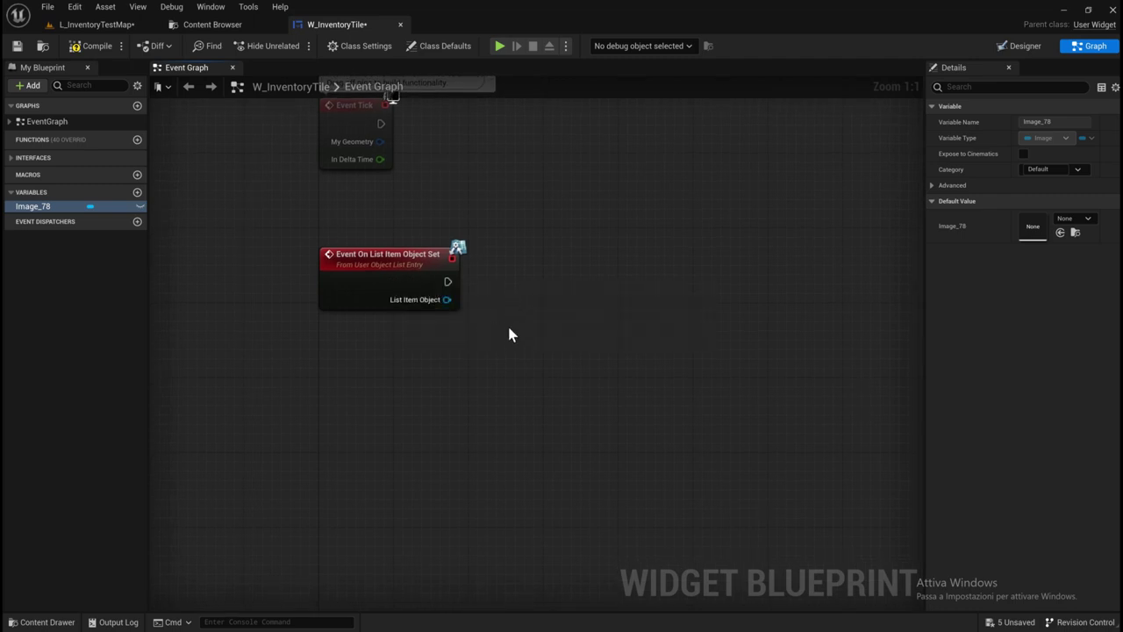
pyautogui.moveTo(447, 299)
pyautogui.mouseDown()
pyautogui.moveTo(414, 317)
pyautogui.moveTo(464, 306)
pyautogui.moveTo(555, 311)
pyautogui.mouseUp()
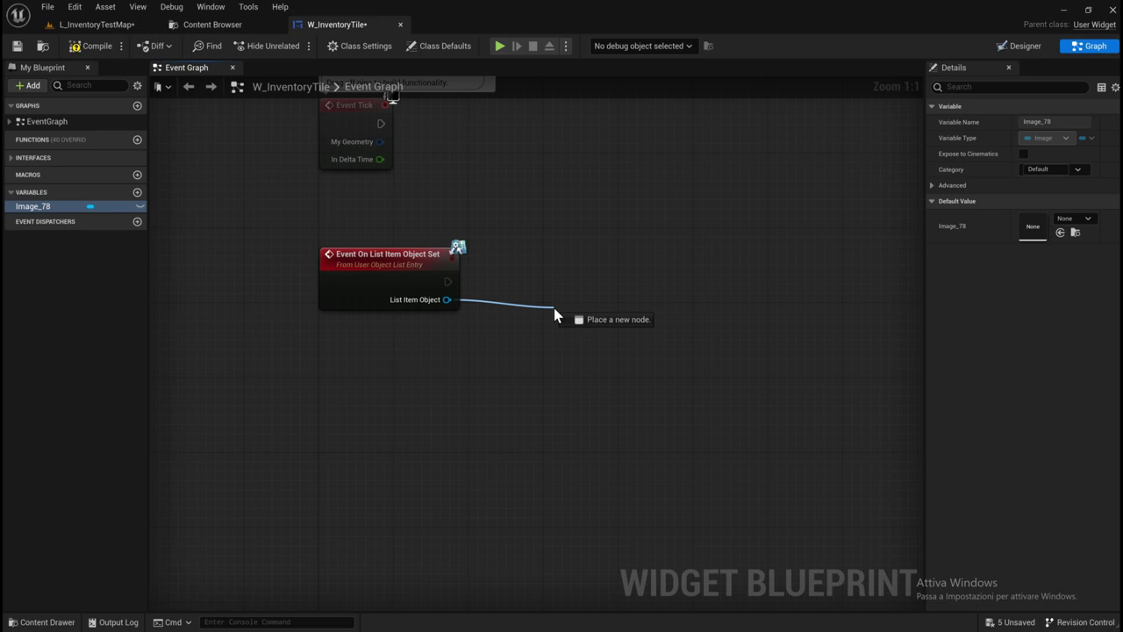
# Cast the List Item Object to LyraInventoryItemInstance using the 'CAST INVENT' search.
pyautogui.moveTo(554, 311); pyautogui.dragTo(555, 310)
pyautogui.write('CA')
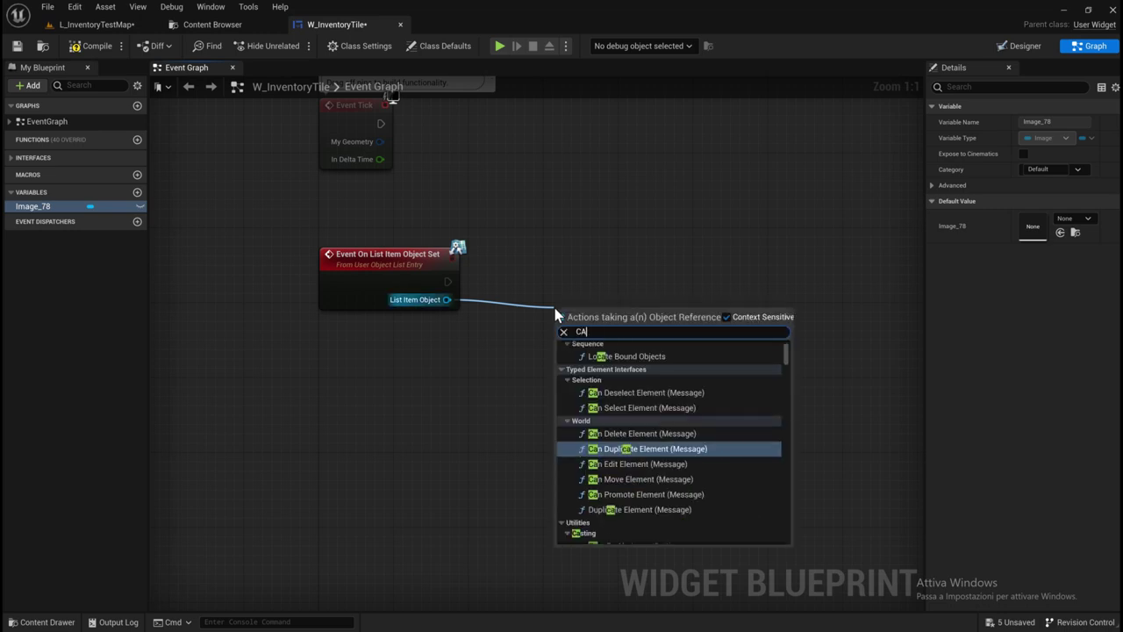
pyautogui.write('ST INV')
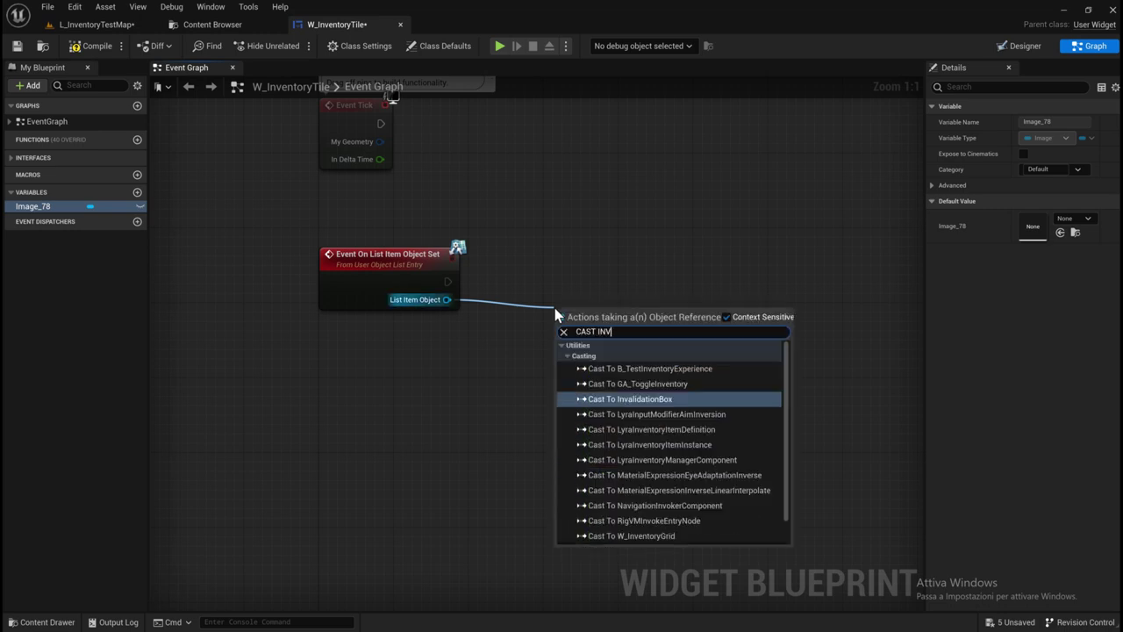
pyautogui.write('ENT')
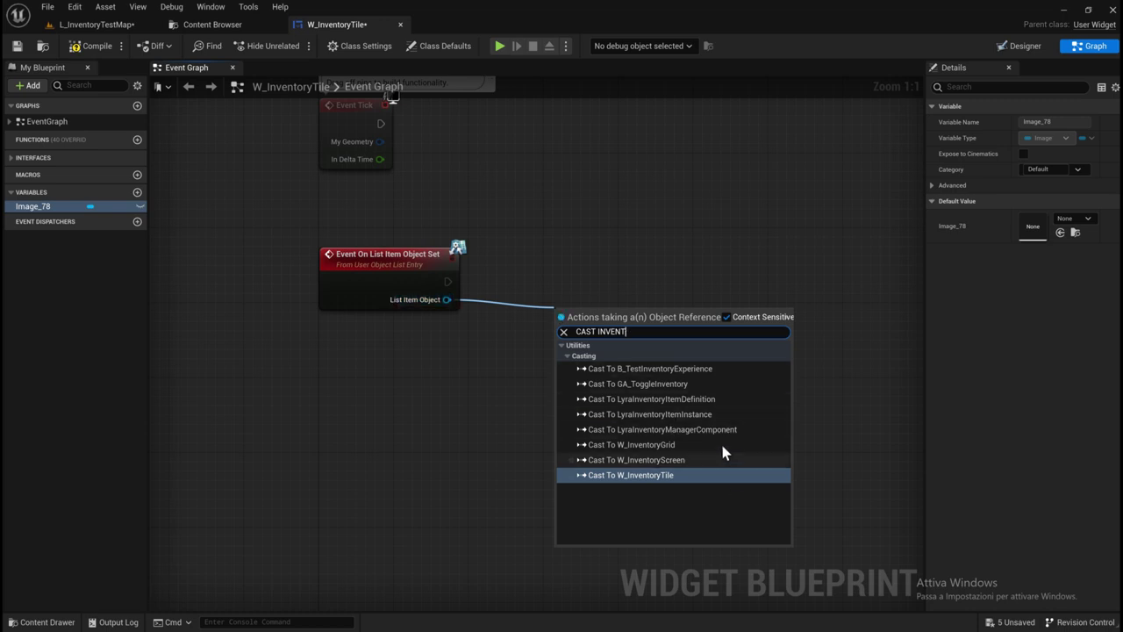
pyautogui.click(706, 414)
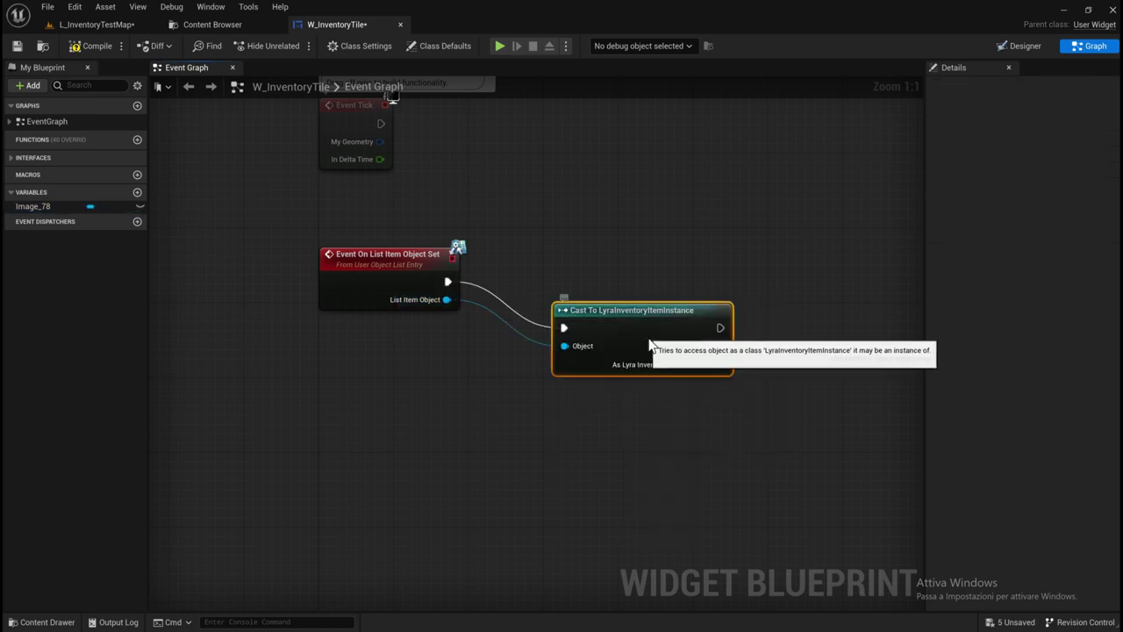
pyautogui.moveTo(640, 337); pyautogui.dragTo(608, 294)
pyautogui.moveTo(665, 311); pyautogui.dragTo(580, 296, button='right')
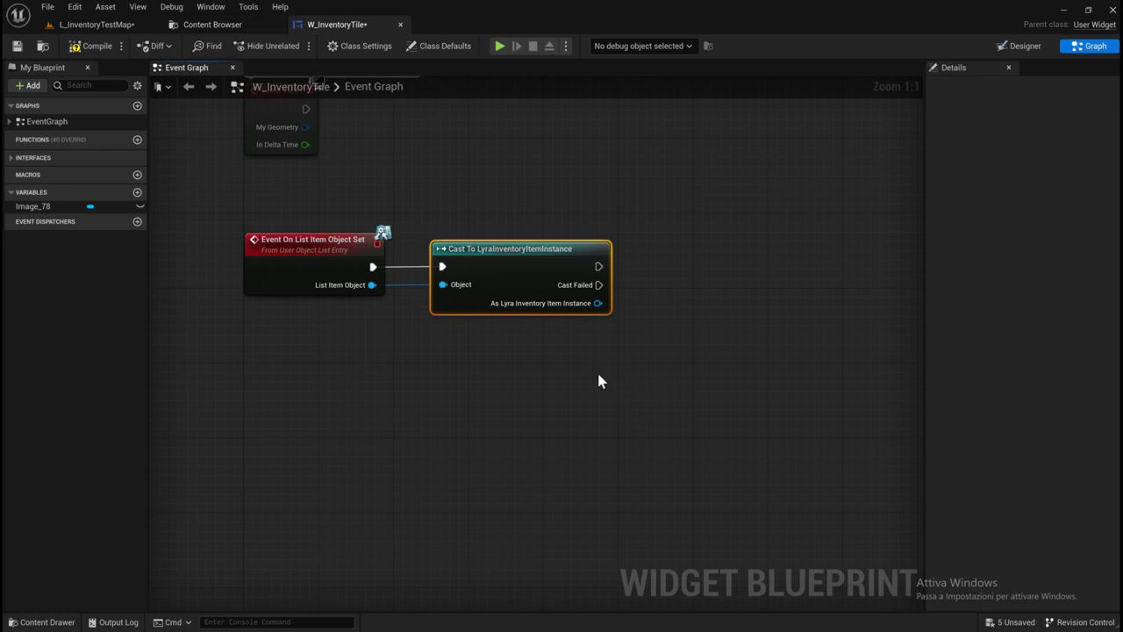
# Feed the cast result into a new Find Fragment by Class node.
pyautogui.moveTo(598, 302); pyautogui.dragTo(640, 324)
pyautogui.write('FRAGM')
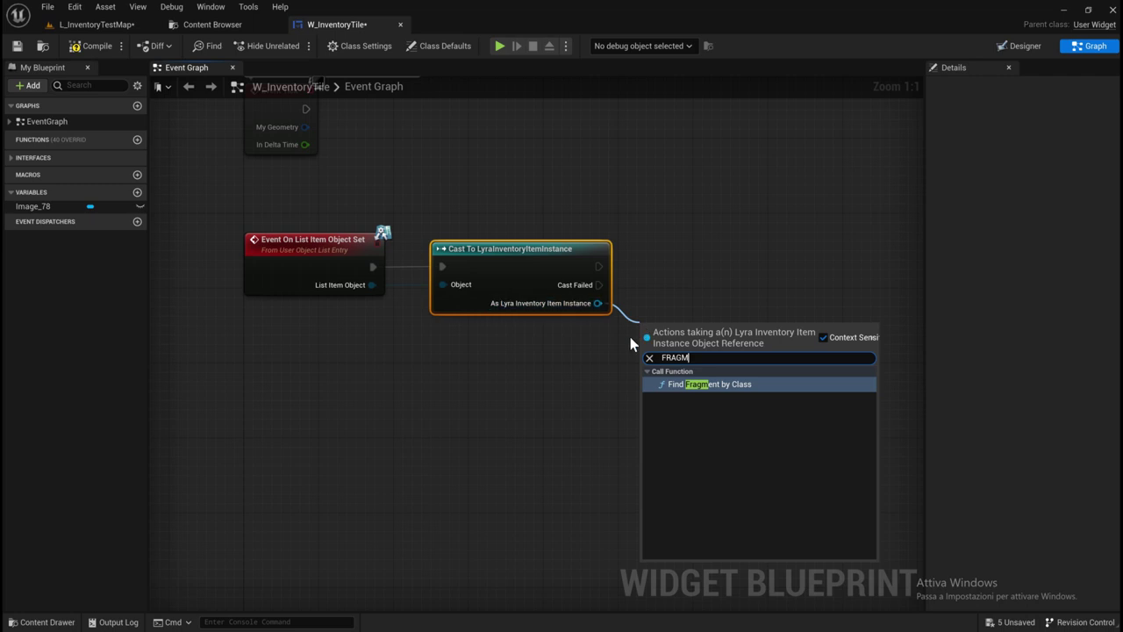
pyautogui.click(713, 394)
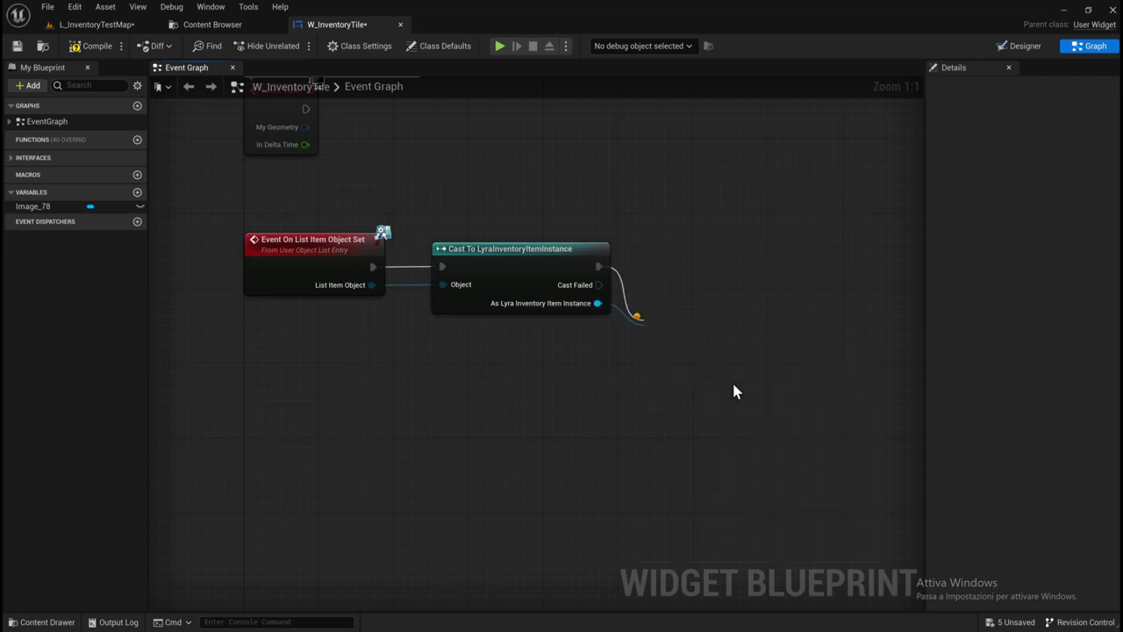
pyautogui.moveTo(722, 346); pyautogui.dragTo(722, 259)
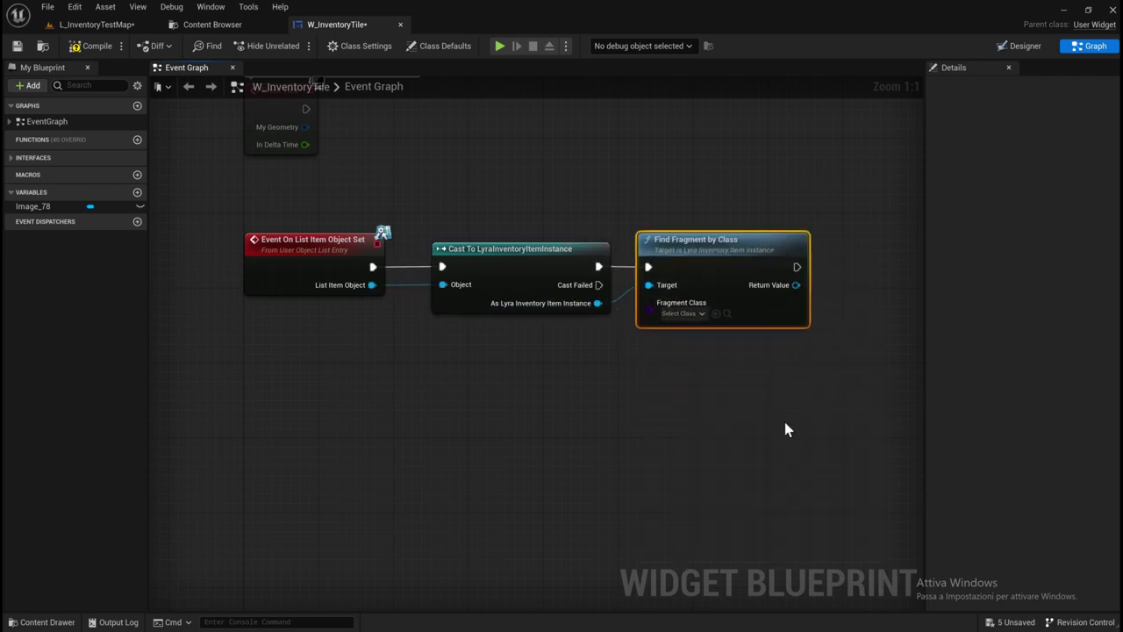
pyautogui.moveTo(782, 430); pyautogui.dragTo(574, 391, button='right')
pyautogui.click(525, 277)
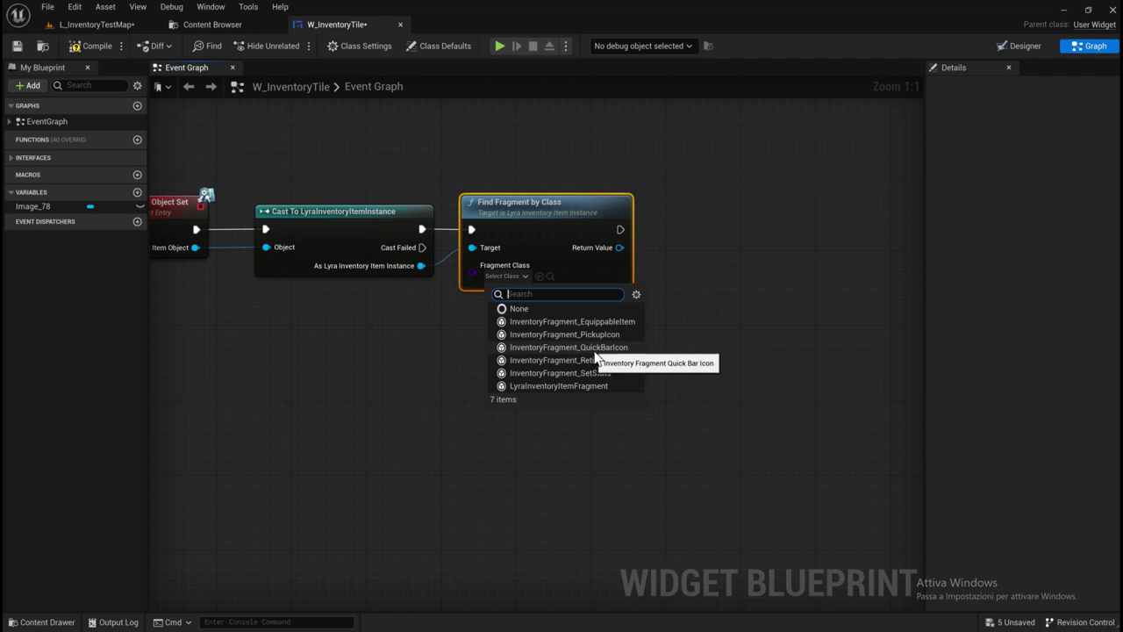
# Set Find Fragment by Class's Fragment Class to InventoryFragment_QuickBarIcon.
pyautogui.click(594, 351)
pyautogui.moveTo(626, 346); pyautogui.dragTo(557, 315, button='right')
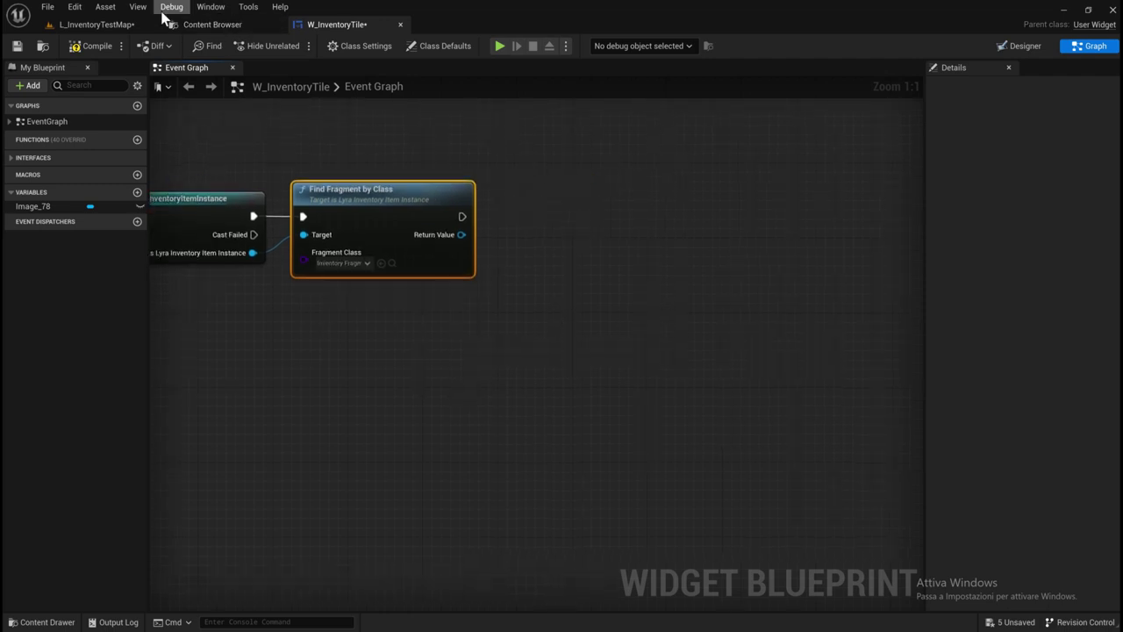
pyautogui.click(226, 30)
pyautogui.click(337, 25)
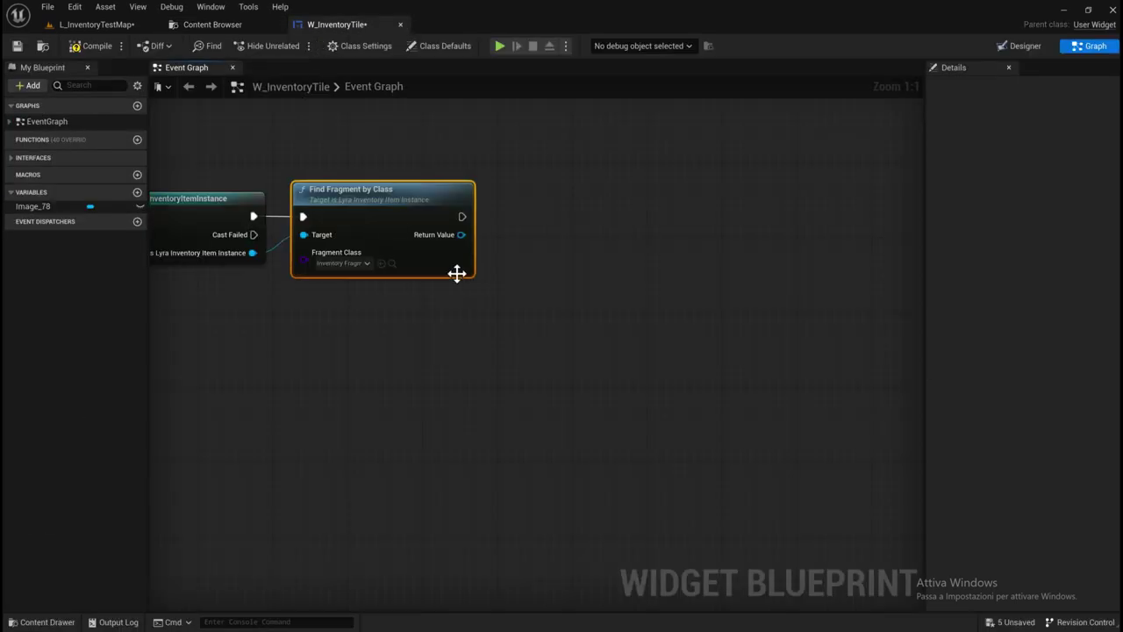
pyautogui.moveTo(371, 271); pyautogui.dragTo(393, 312, button='right')
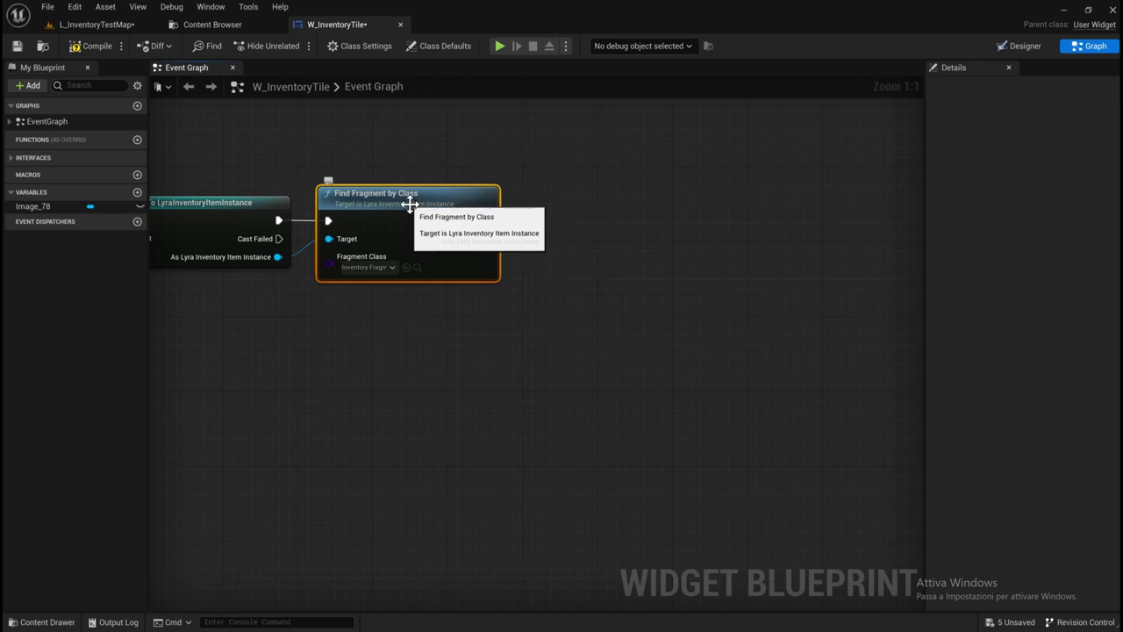
pyautogui.moveTo(380, 291); pyautogui.dragTo(471, 308, button='right')
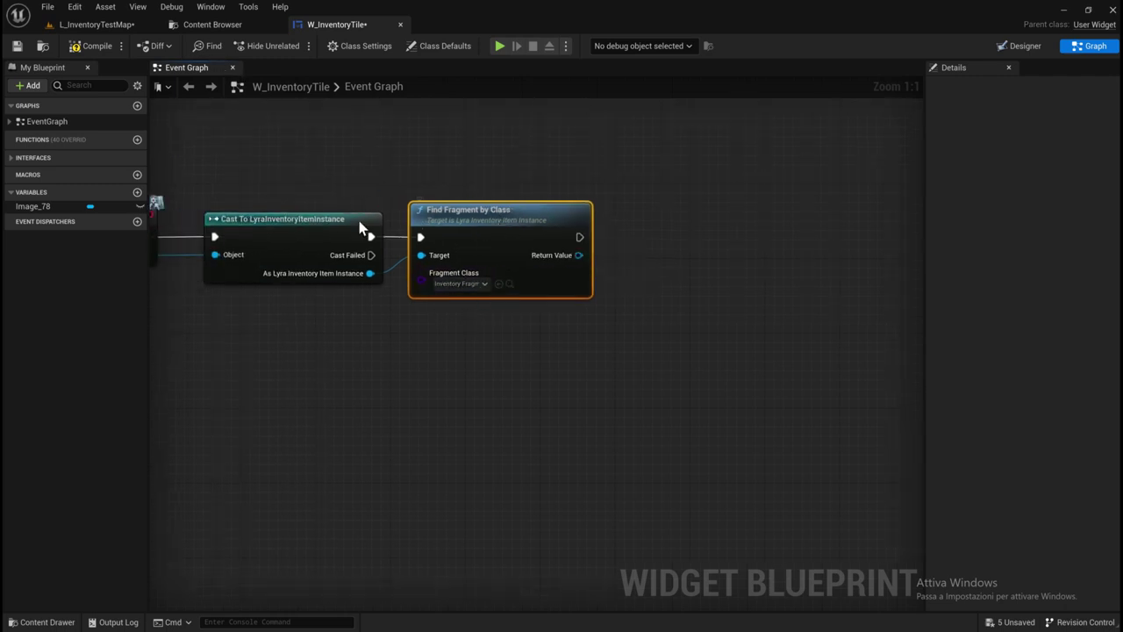
pyautogui.click(1018, 46)
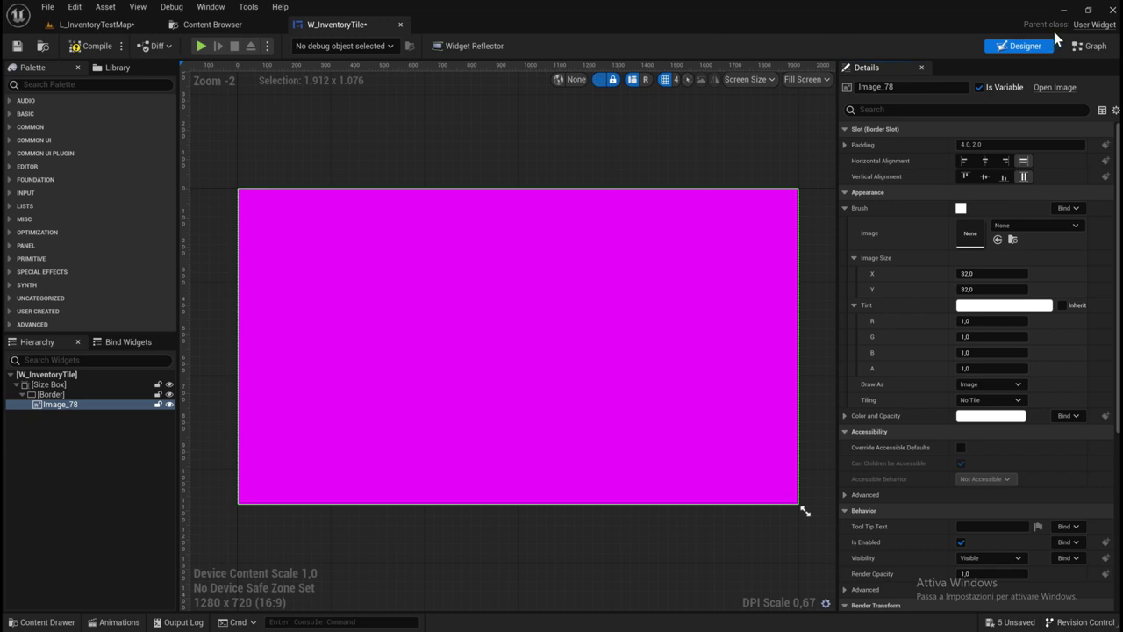
pyautogui.click(1090, 45)
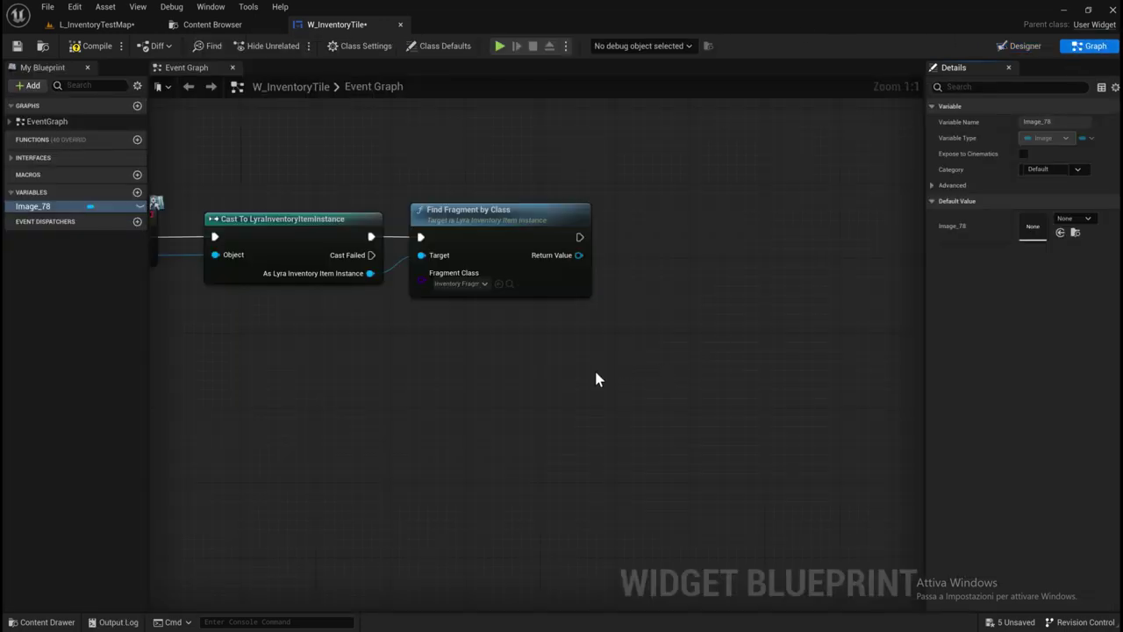
# Drag the Image_78 variable into the graph as a getter node.
pyautogui.moveTo(493, 397); pyautogui.dragTo(351, 437, button='right')
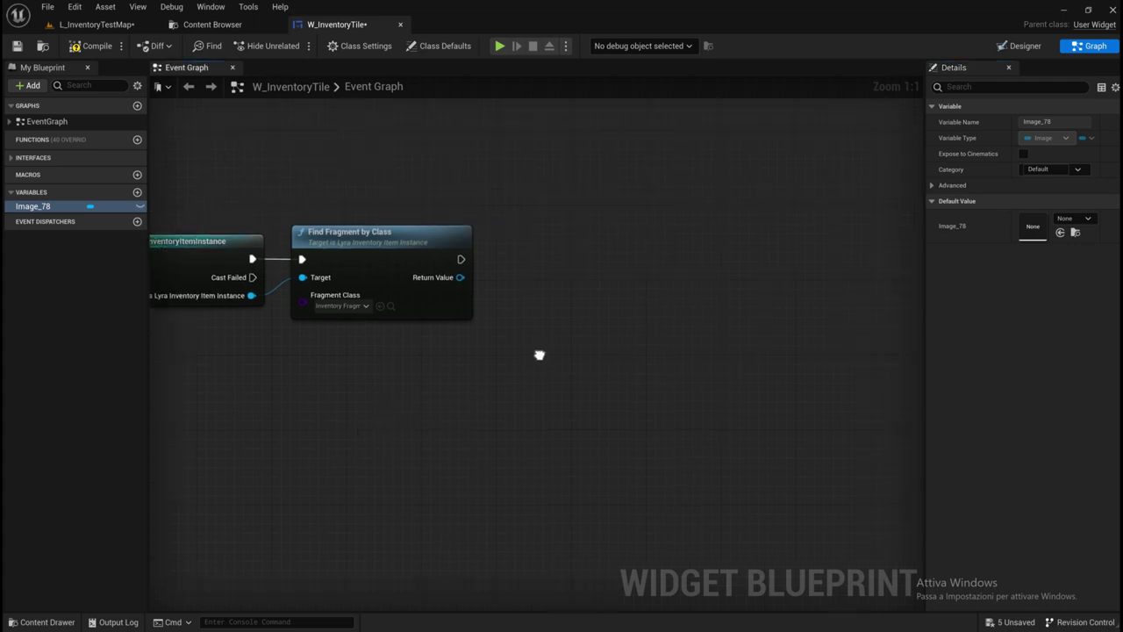
pyautogui.click(23, 207)
pyautogui.moveTo(182, 210); pyautogui.dragTo(700, 247)
pyautogui.click(577, 235)
# Add a Set Brush node for Image_78 and execute it after Find Fragment by Class.
pyautogui.write('SET BRU')
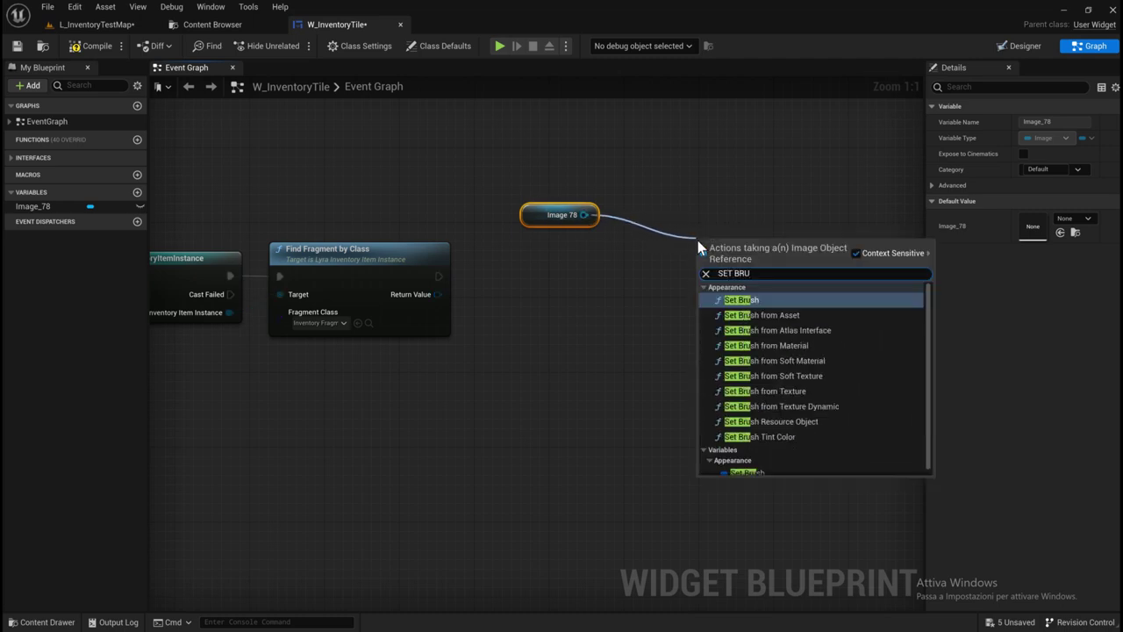
pyautogui.write('SH')
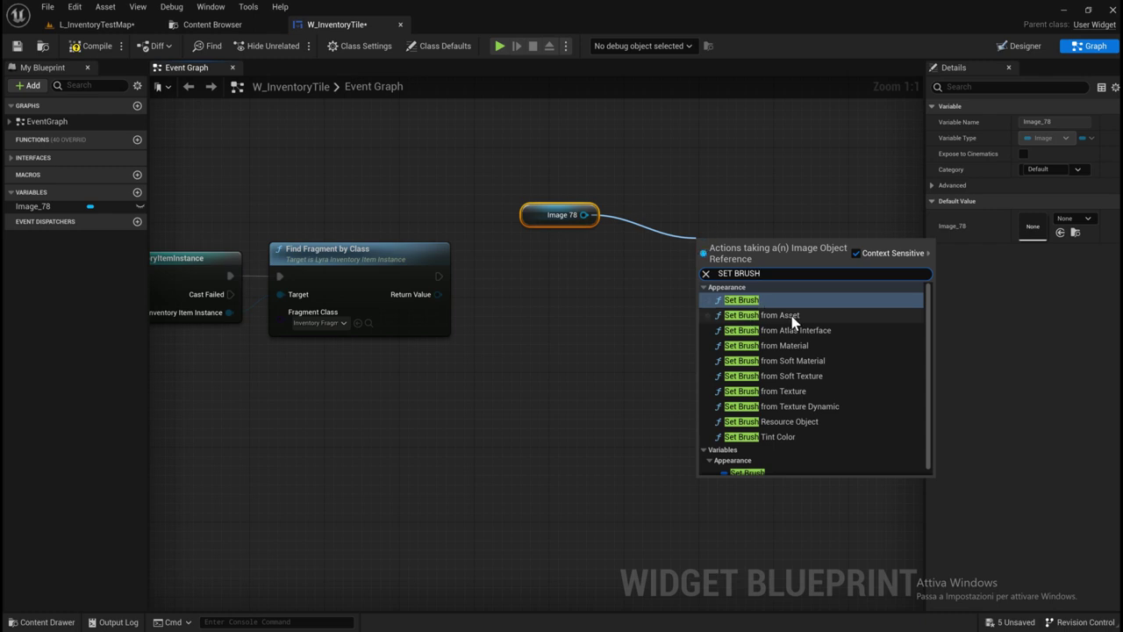
pyautogui.click(733, 300)
pyautogui.moveTo(732, 251); pyautogui.dragTo(643, 252)
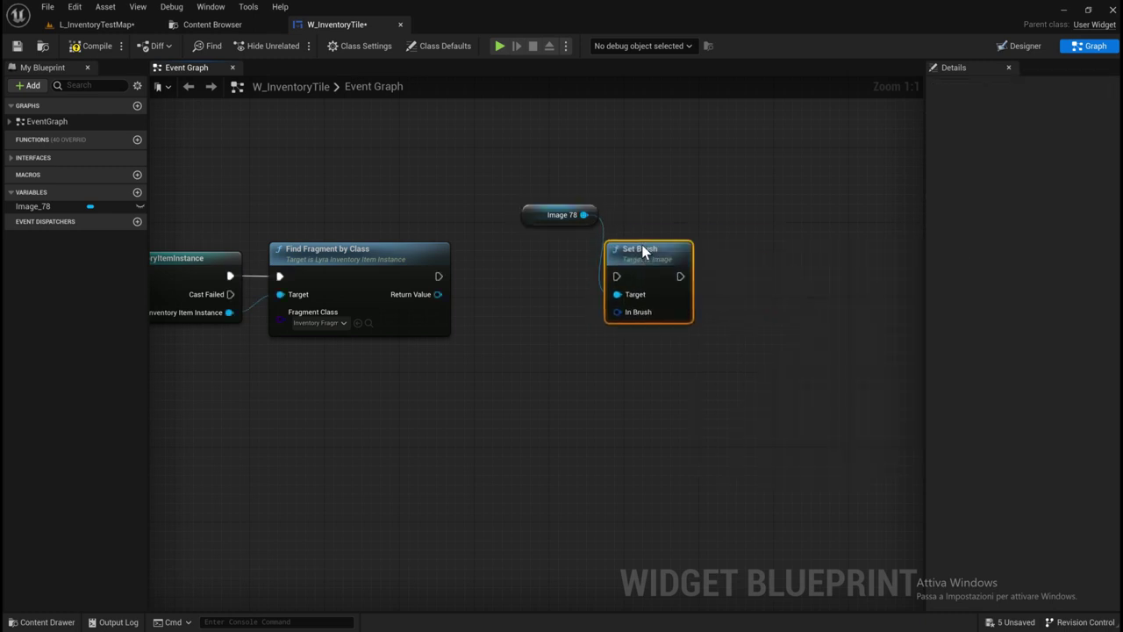
pyautogui.moveTo(438, 276); pyautogui.dragTo(617, 279)
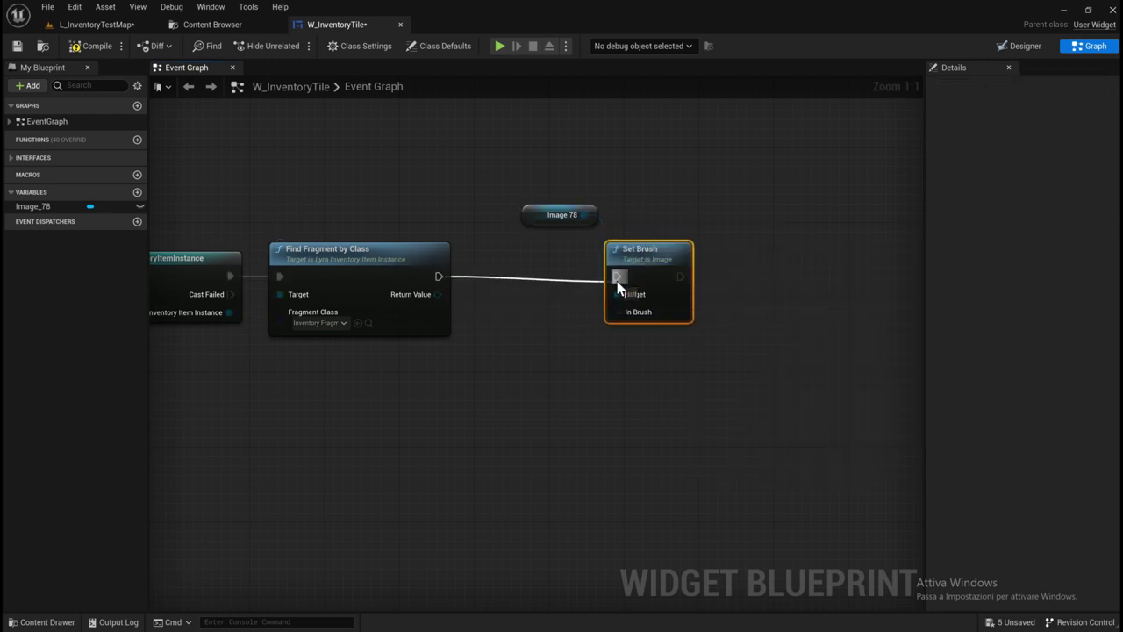
pyautogui.moveTo(438, 294); pyautogui.dragTo(481, 389)
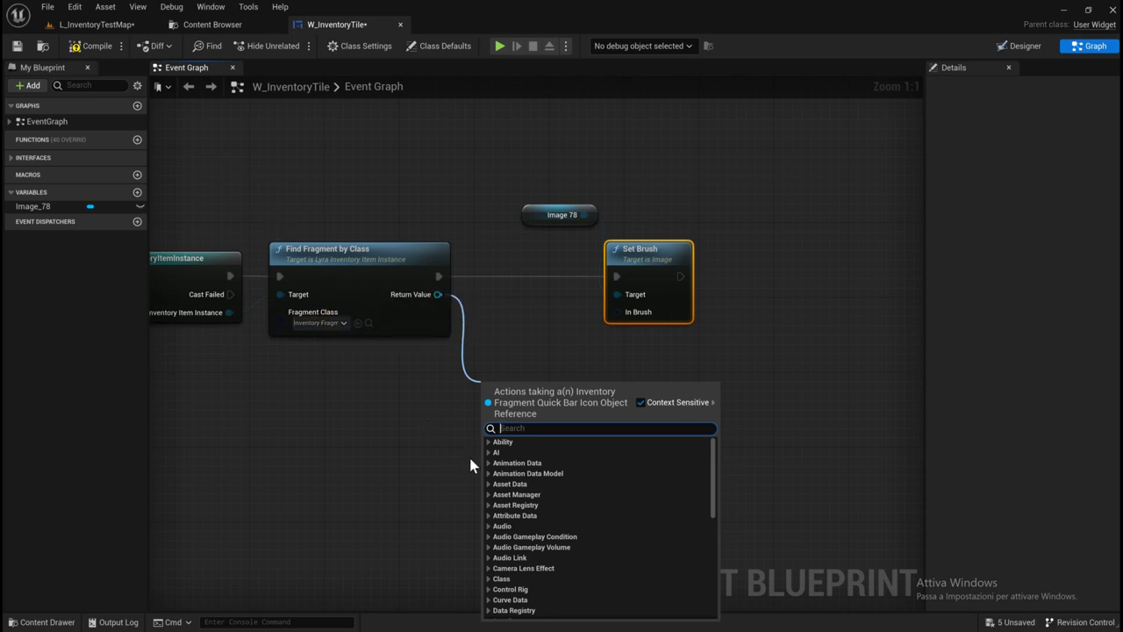
# Wire a Get Brush node's Brush into Set Brush on Image 78 and compile W_InventoryTile.
pyautogui.write('GET')
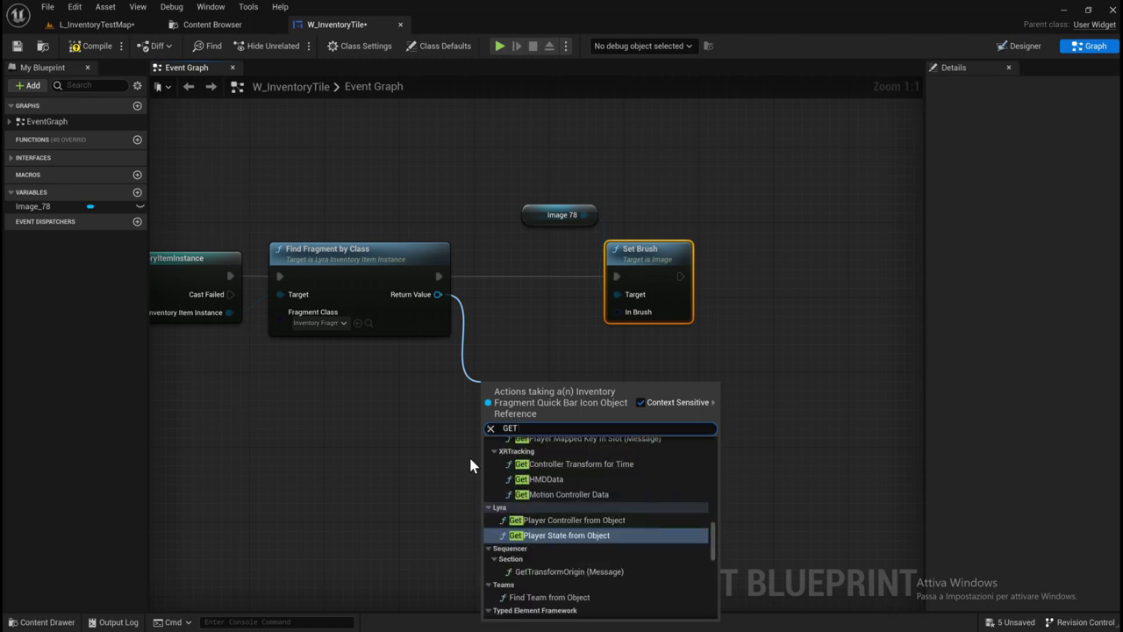
pyautogui.write(' BRU')
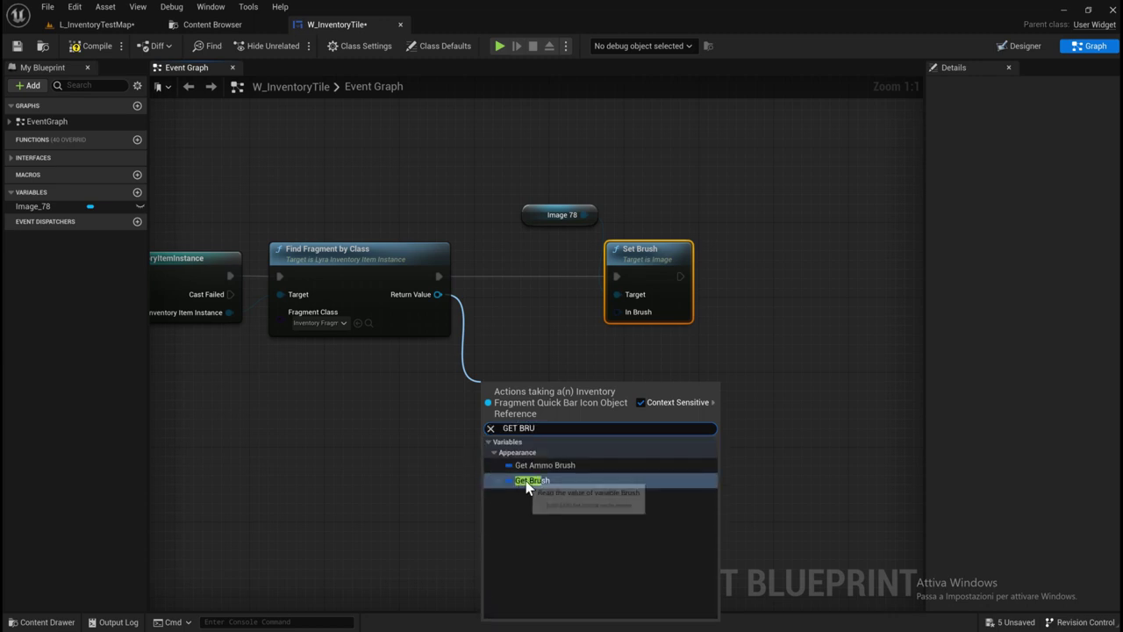
pyautogui.press('Return')
pyautogui.moveTo(540, 394)
pyautogui.mouseDown()
pyautogui.moveTo(523, 318)
pyautogui.moveTo(541, 319)
pyautogui.mouseUp()
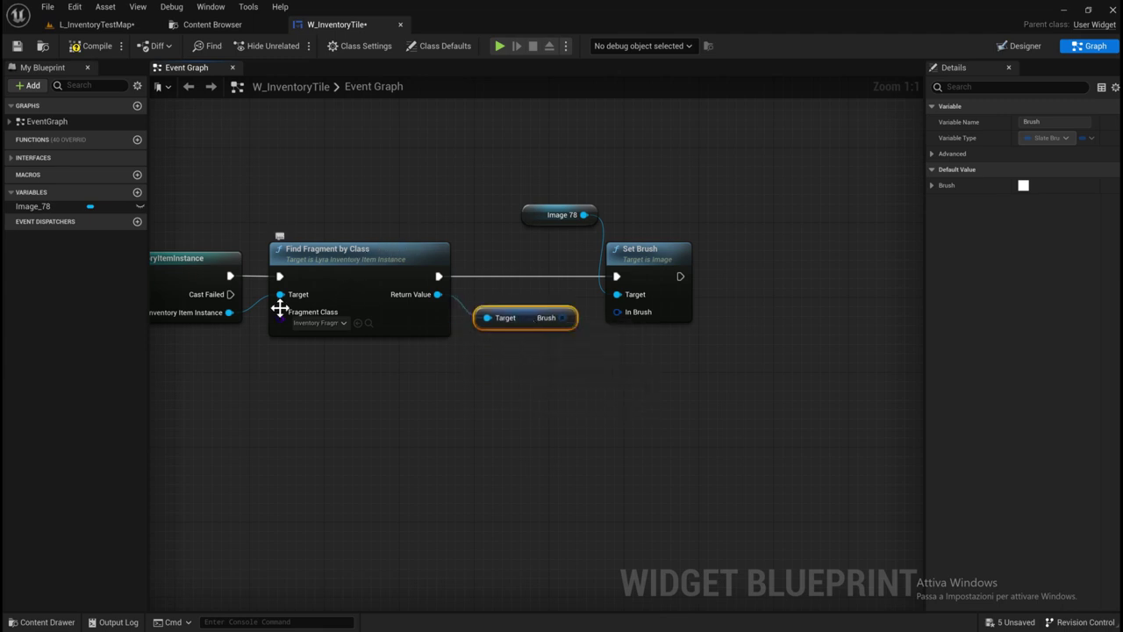
pyautogui.moveTo(562, 318); pyautogui.dragTo(617, 312)
pyautogui.moveTo(550, 218)
pyautogui.mouseDown()
pyautogui.moveTo(532, 263)
pyautogui.moveTo(515, 263)
pyautogui.mouseUp()
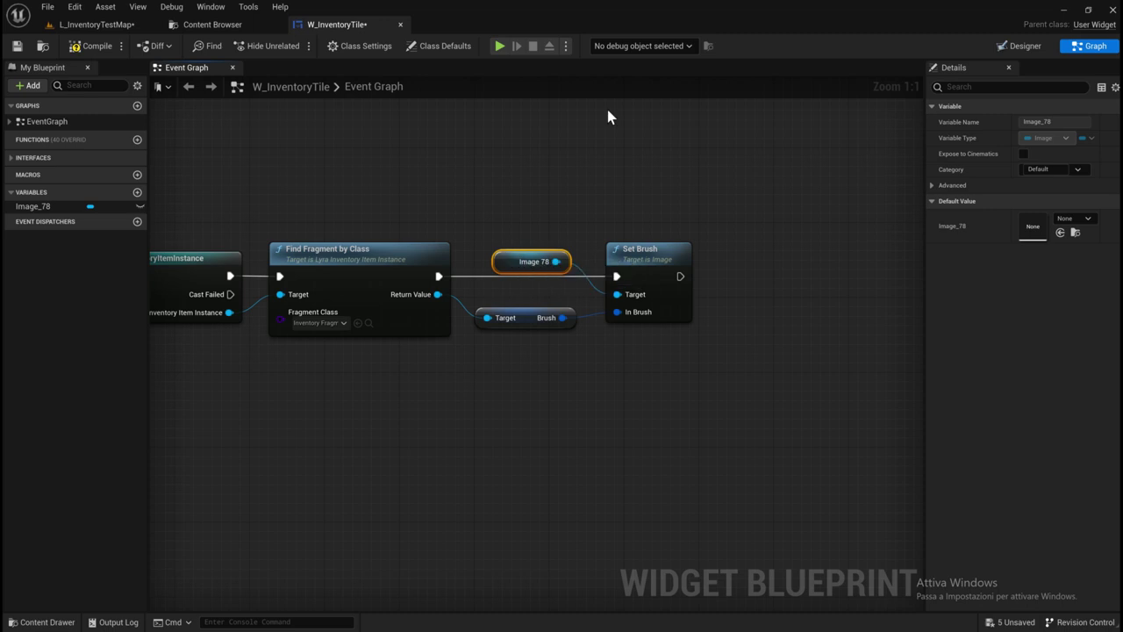
pyautogui.click(22, 48)
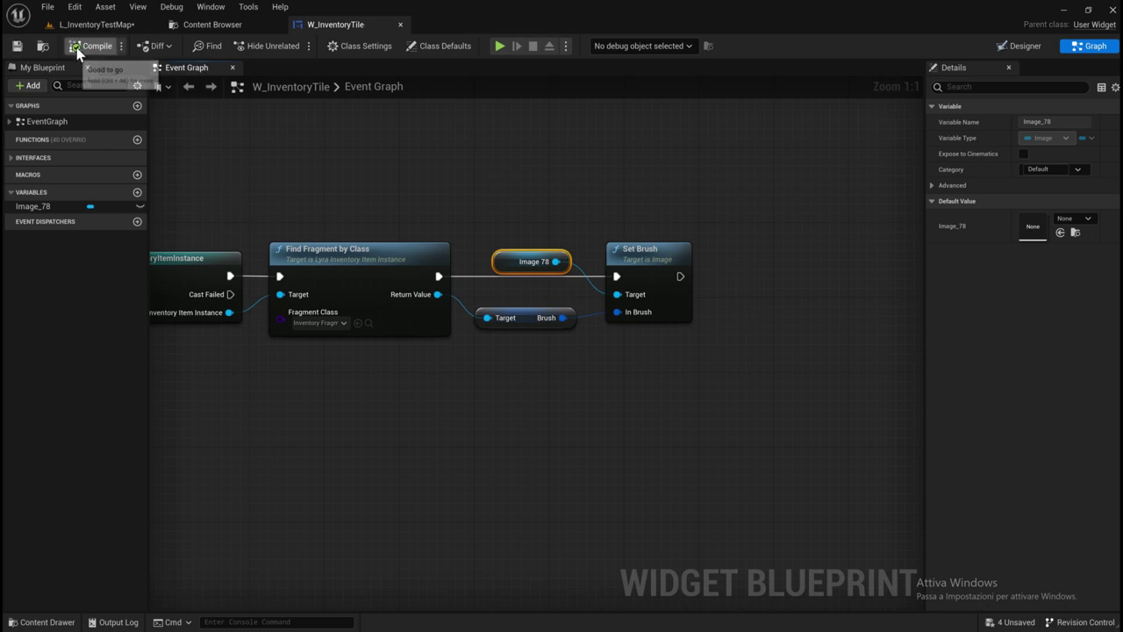
pyautogui.click(99, 32)
# Start Play-In-Editor, run to a block, collect its item, and open the inventory to check the icons.
pyautogui.click(262, 48)
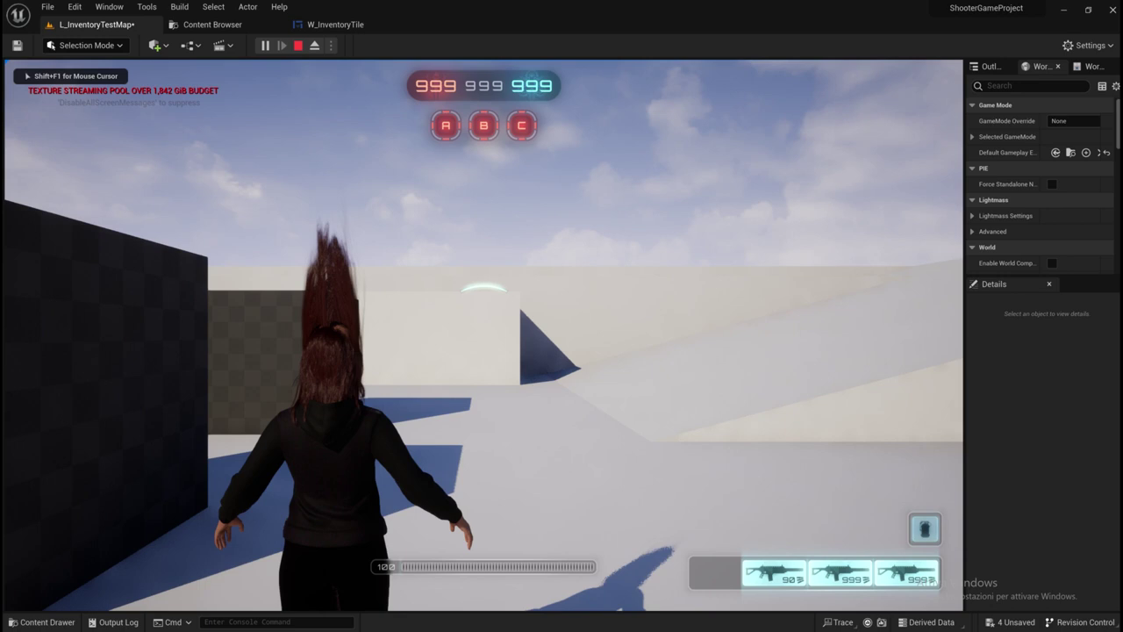
pyautogui.press('w')
pyautogui.press('w')
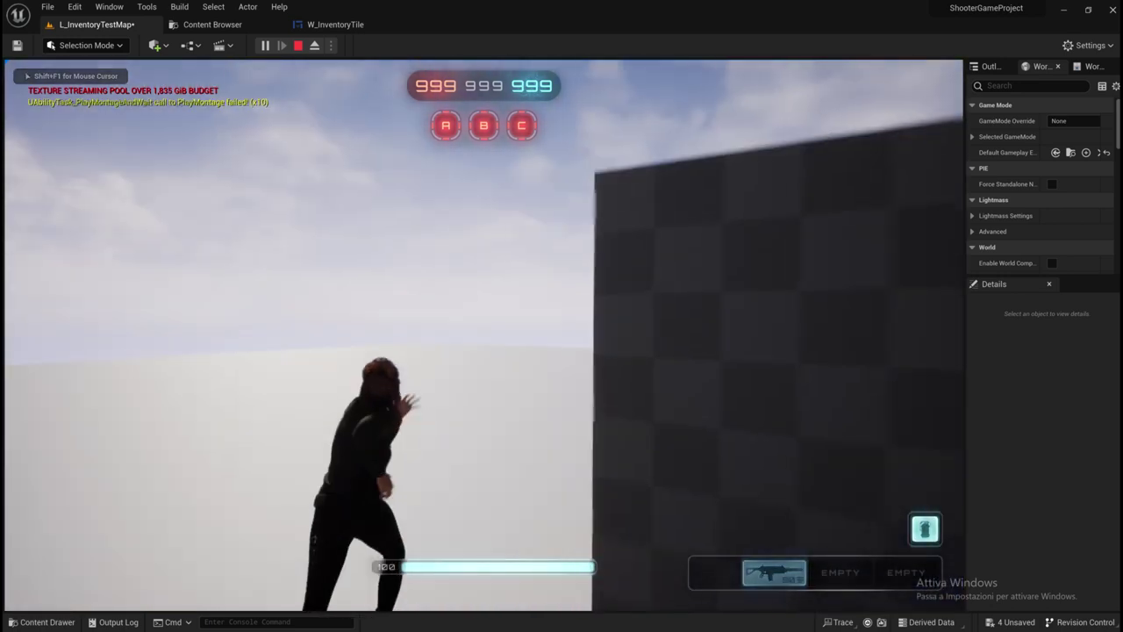
pyautogui.press('w')
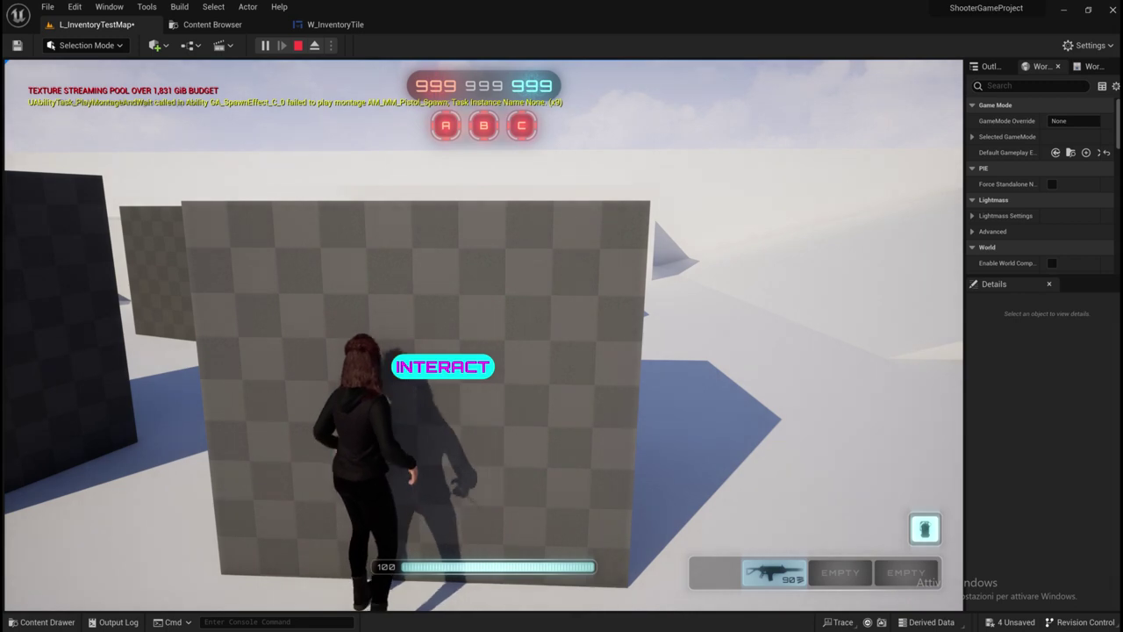
pyautogui.press('e')
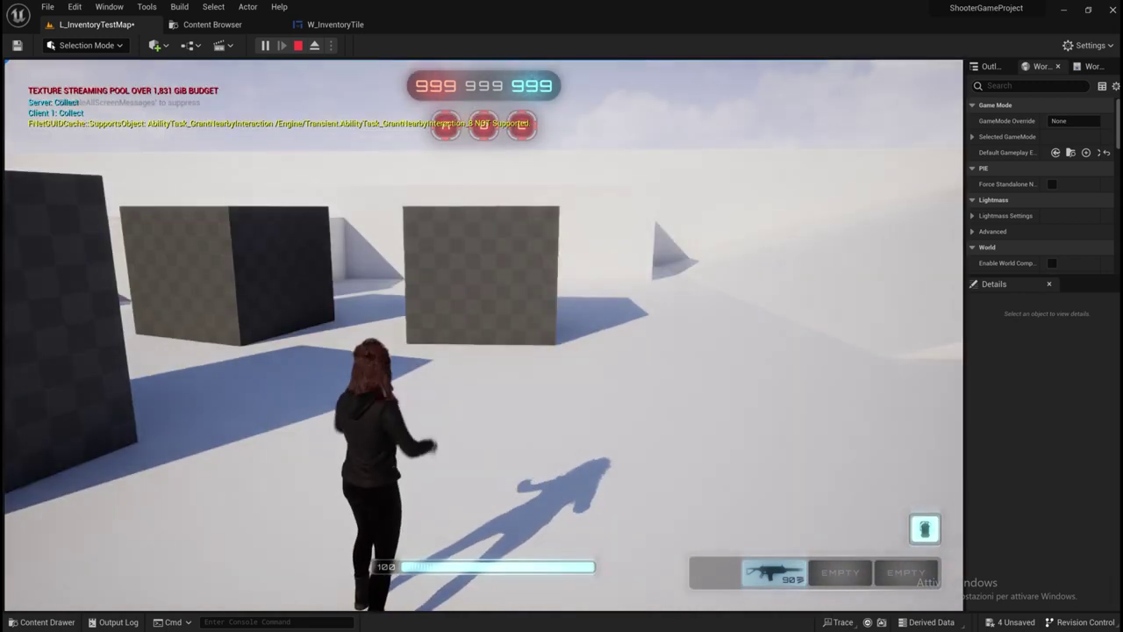
pyautogui.hotkey('shift', 'F1')
pyautogui.press('i')
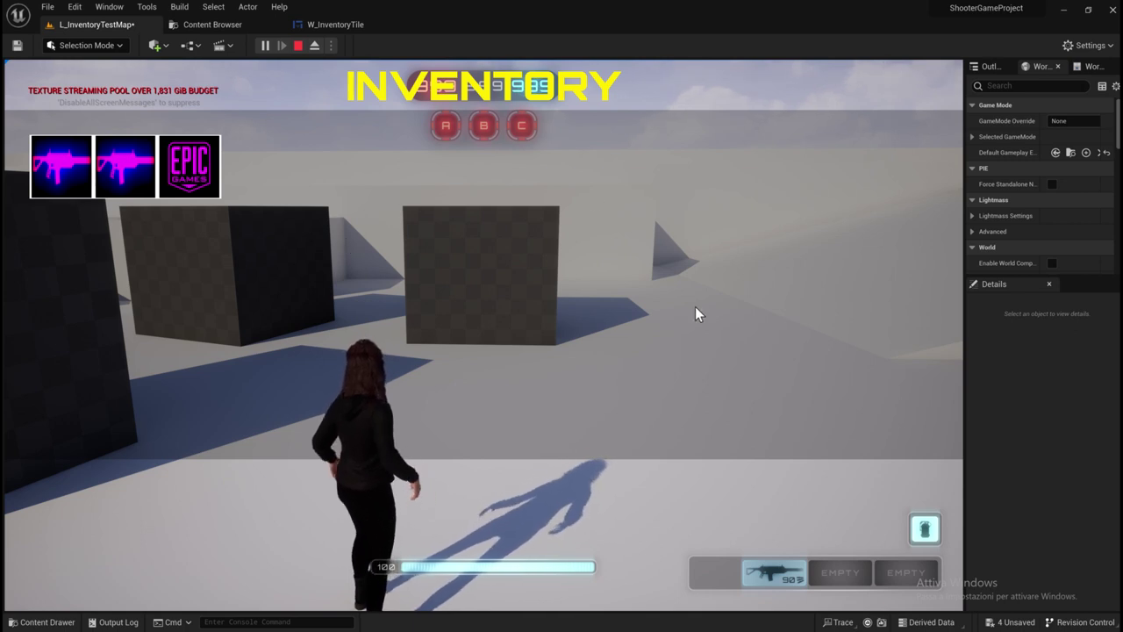
# Move around, reopen the inventory to recheck the tiles, then stop the play session.
pyautogui.press('i')
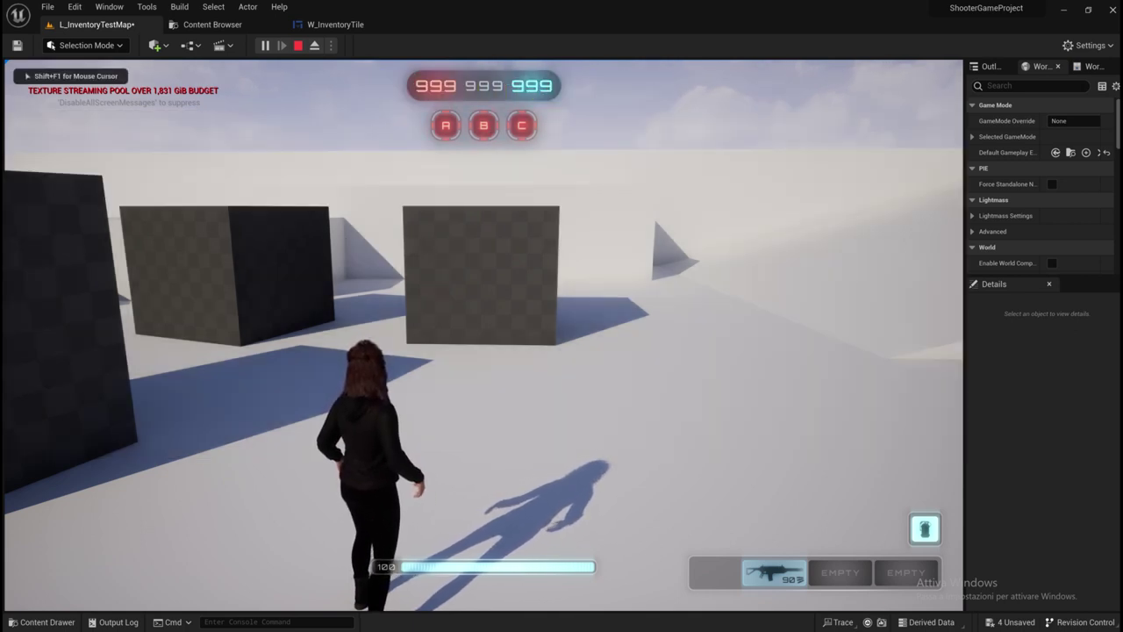
pyautogui.press('a')
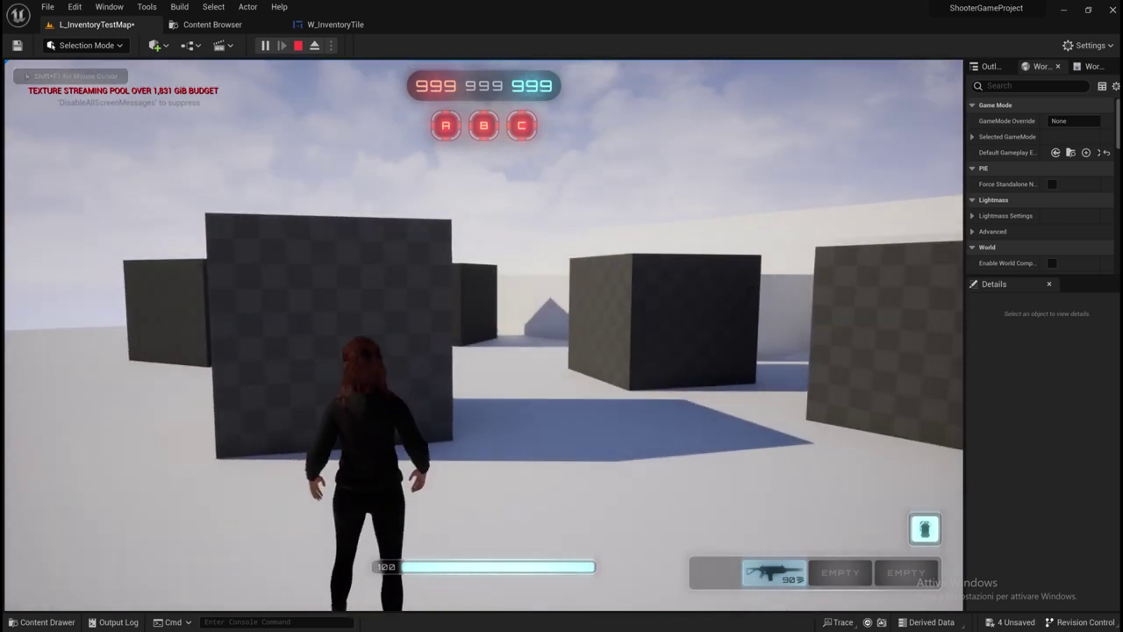
pyautogui.press('w')
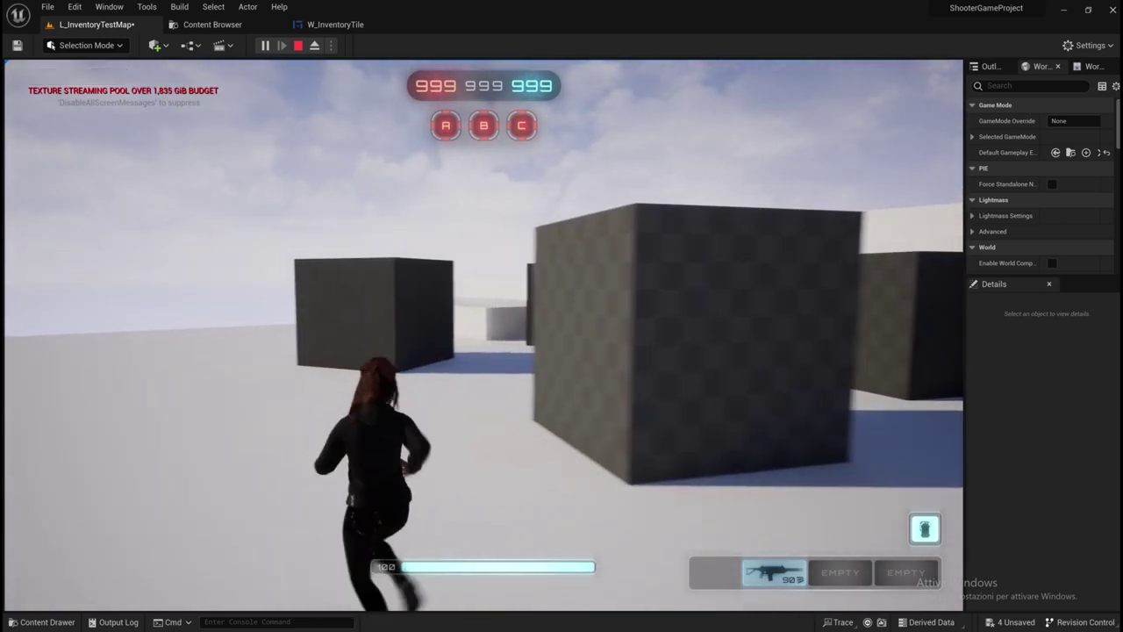
pyautogui.press('s')
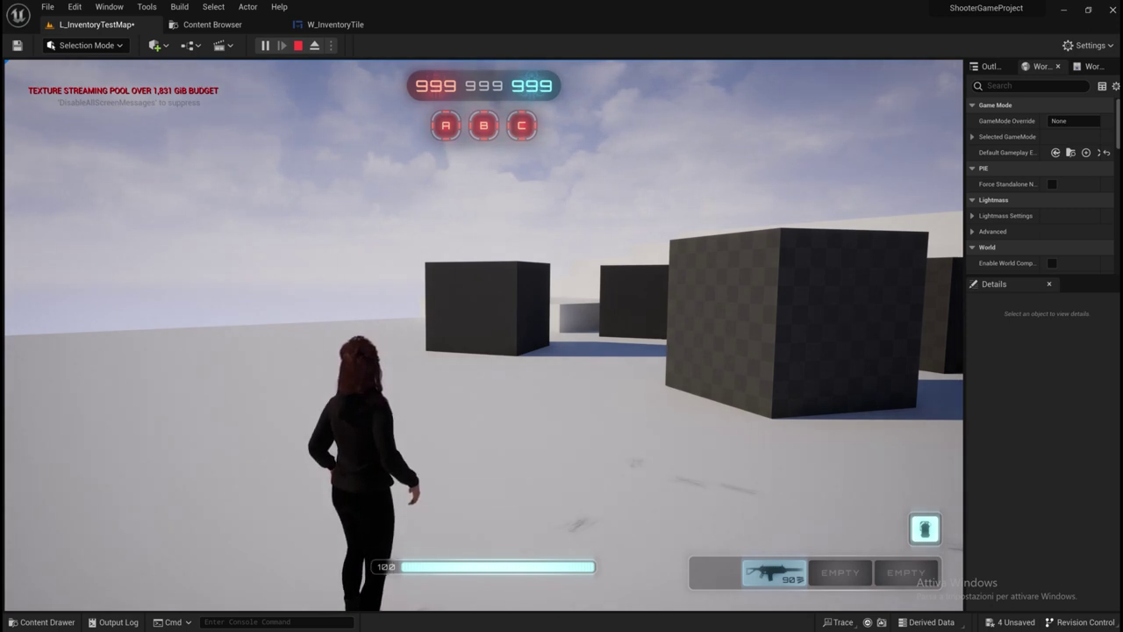
pyautogui.press('i')
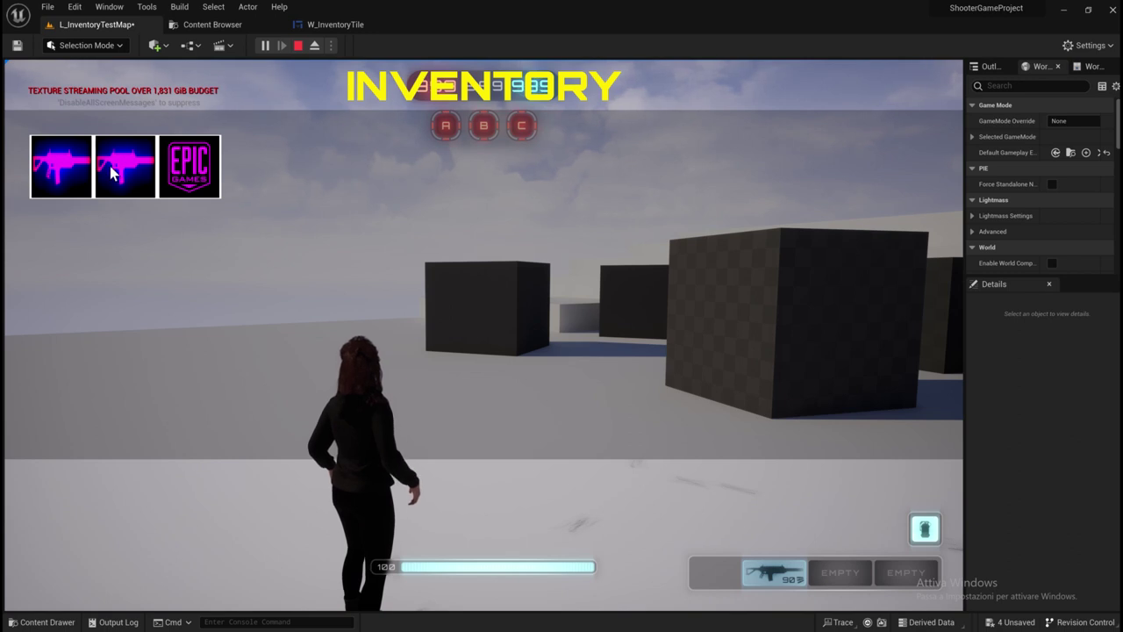
pyautogui.press('i')
pyautogui.press('Escape')
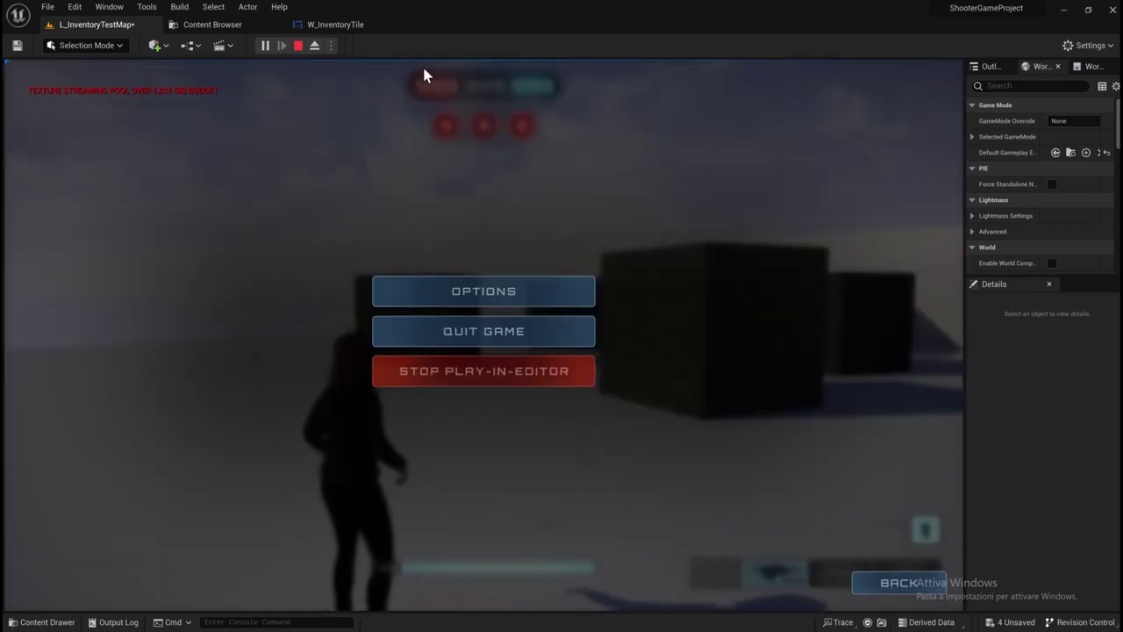
pyautogui.click(298, 44)
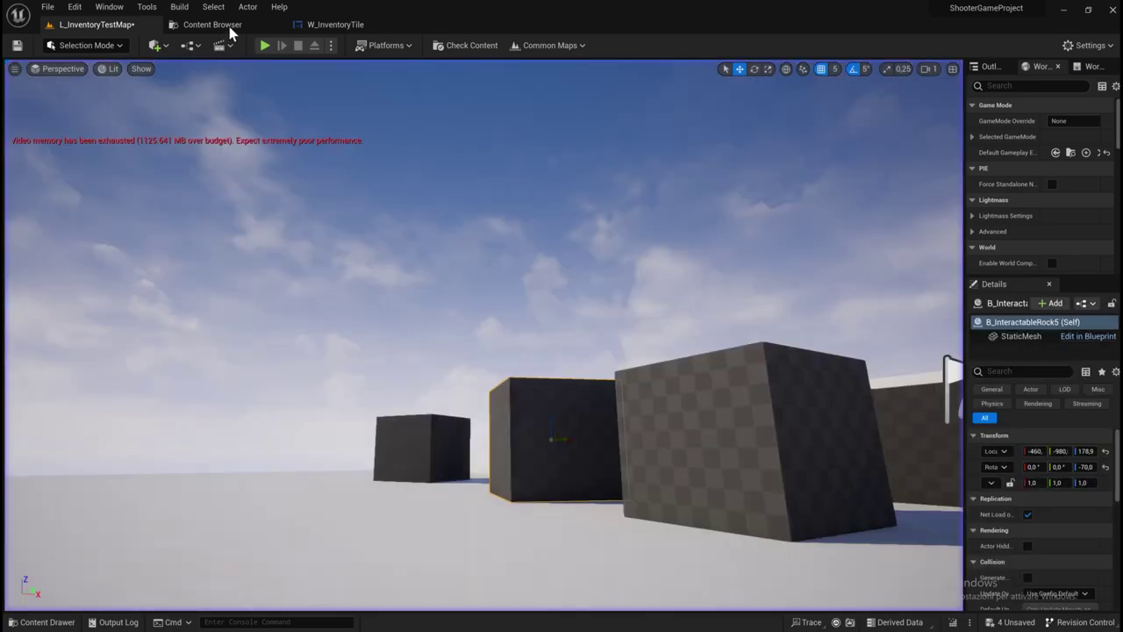
# Search the Content Browser for 'HERO_' and open B_Hero_ShooterMannequin.
pyautogui.click(213, 25)
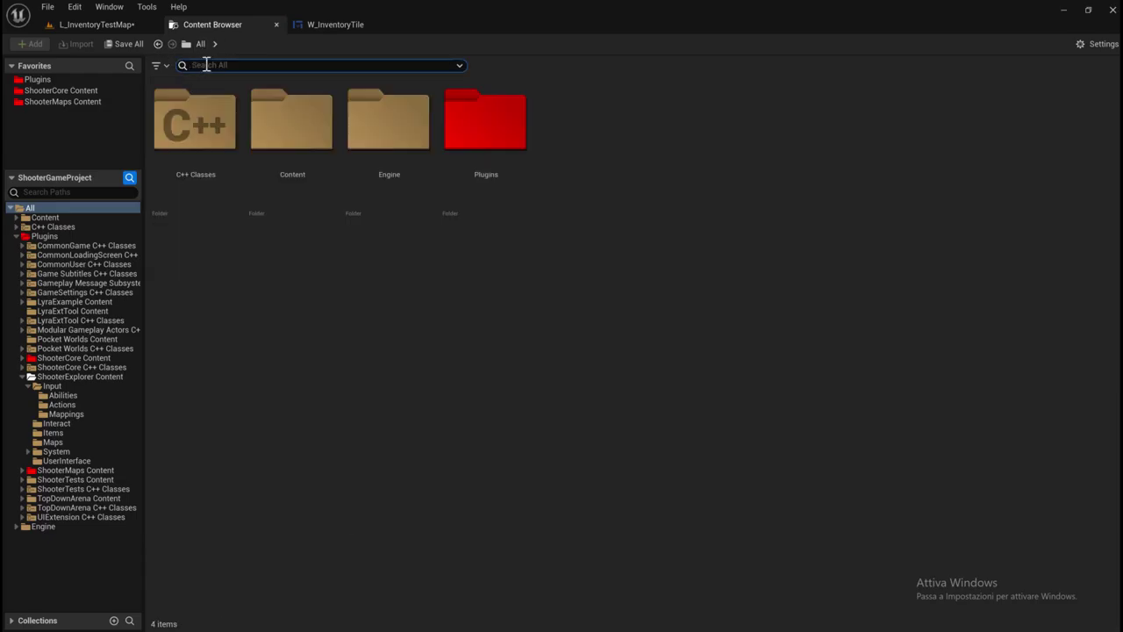
pyautogui.write('HE')
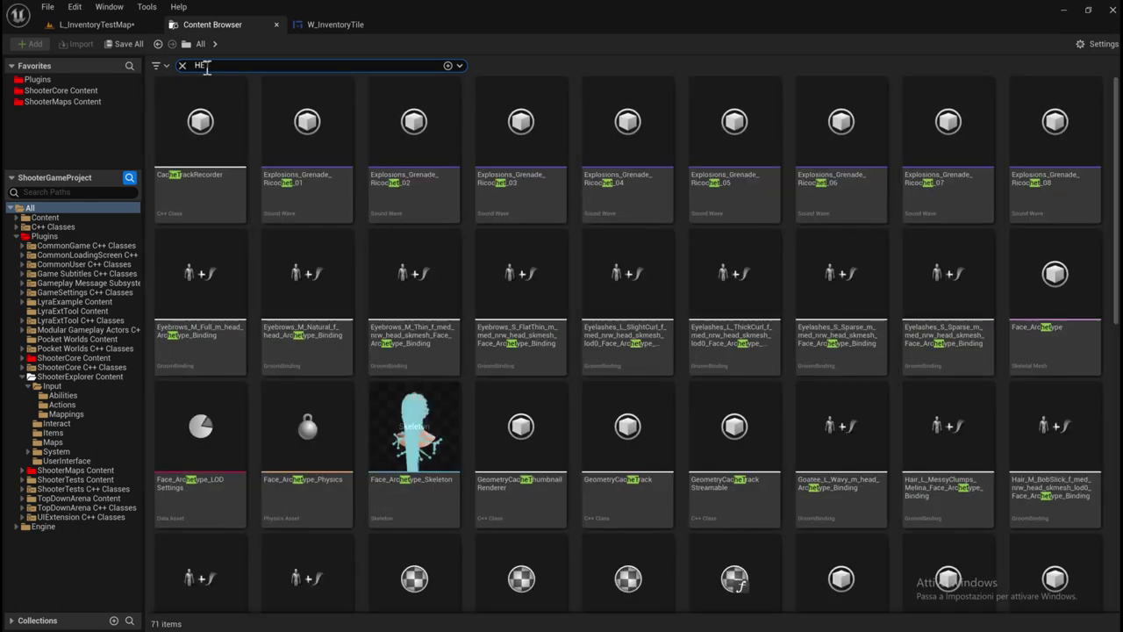
pyautogui.write('RO_')
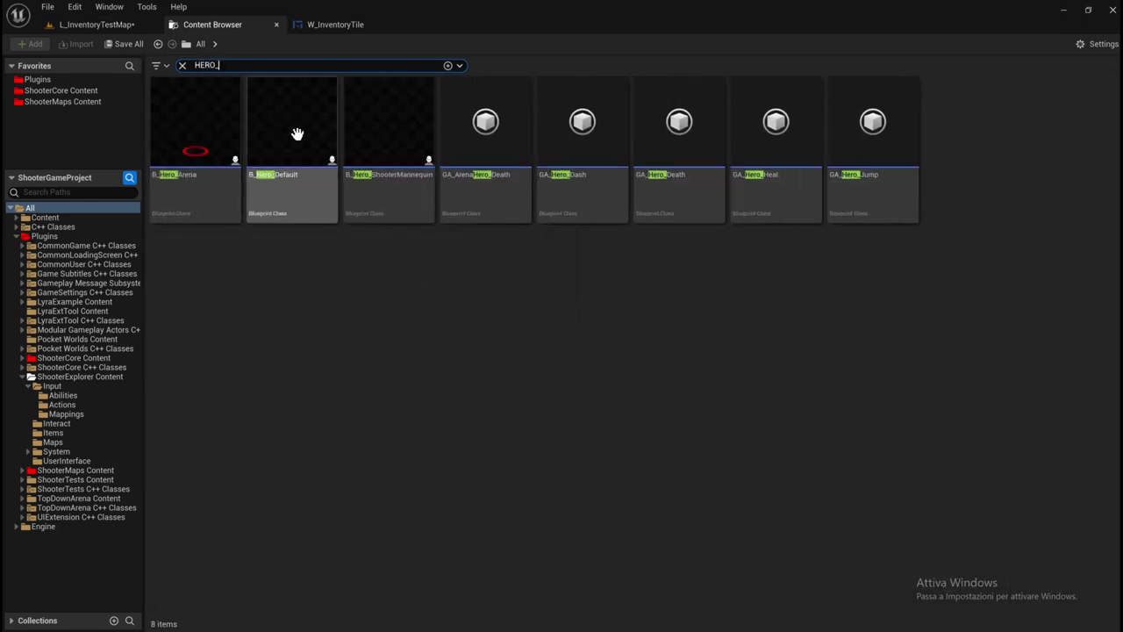
pyautogui.doubleClick(391, 182)
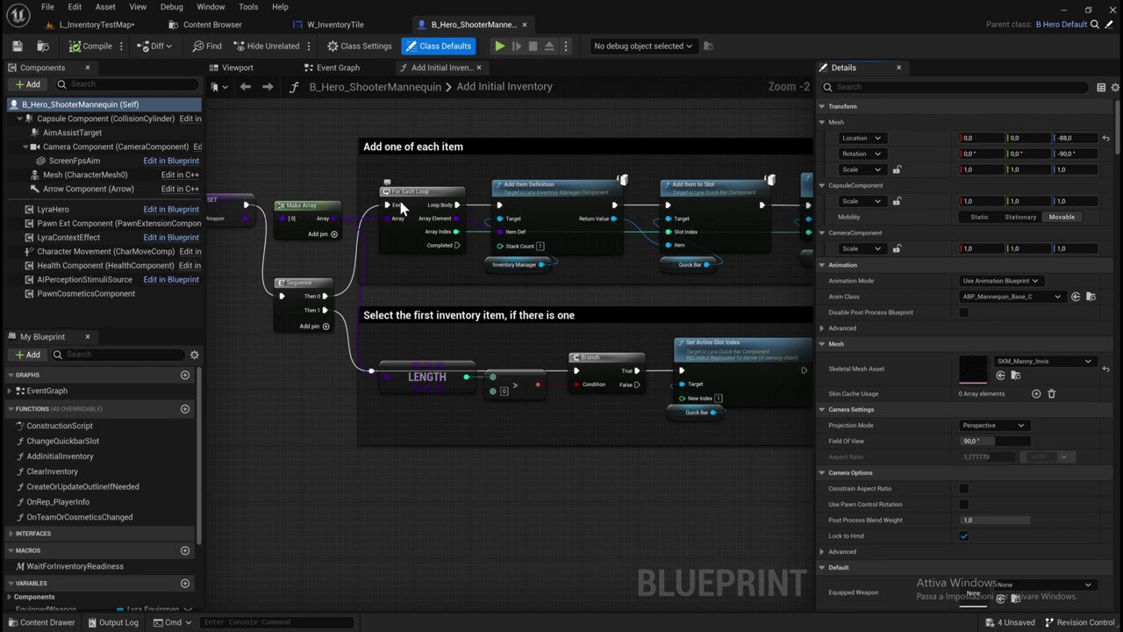
# Pan and zoom through the Add Initial Inventory graph to inspect its item-adding logic and Quick Bar getter.
pyautogui.scroll(-1, 602, 298)
pyautogui.scroll(-1, 533, 275)
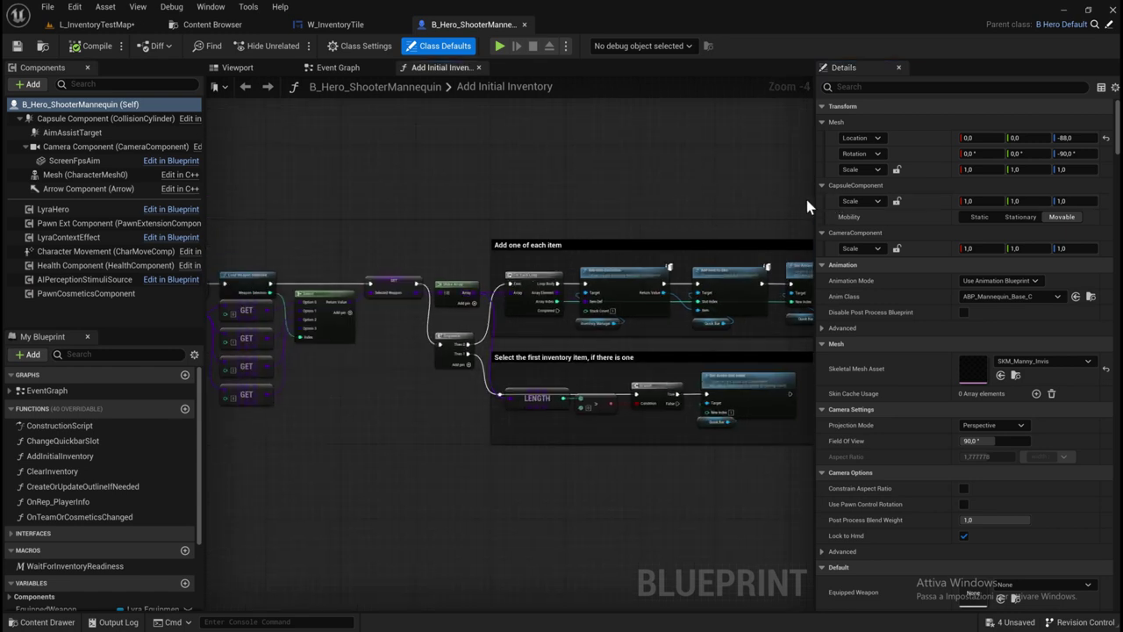
pyautogui.moveTo(814, 196)
pyautogui.mouseDown()
pyautogui.moveTo(946, 195)
pyautogui.moveTo(936, 195)
pyautogui.mouseUp()
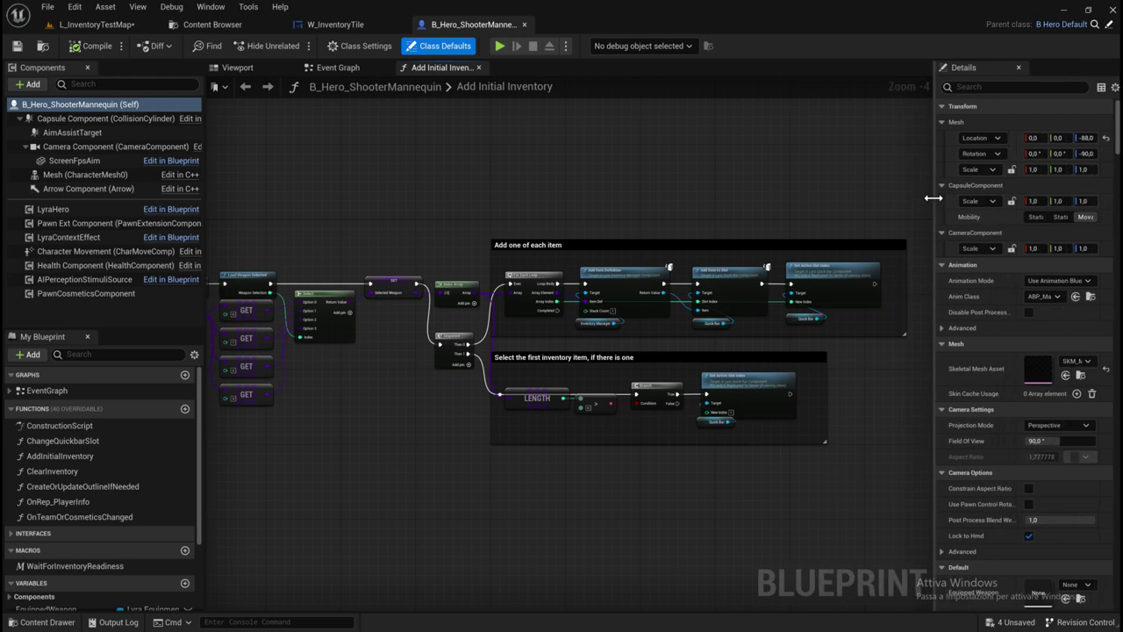
pyautogui.moveTo(300, 380)
pyautogui.mouseDown(button='right')
pyautogui.moveTo(466, 389)
pyautogui.moveTo(404, 396)
pyautogui.mouseUp(button='right')
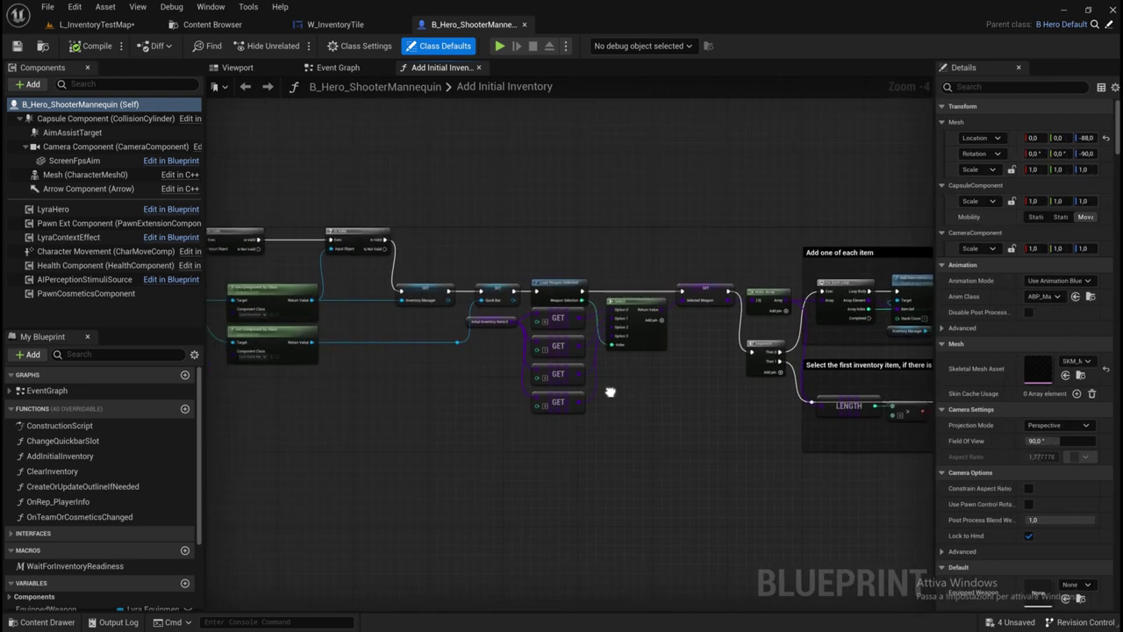
pyautogui.moveTo(604, 294); pyautogui.dragTo(830, 275, button='right')
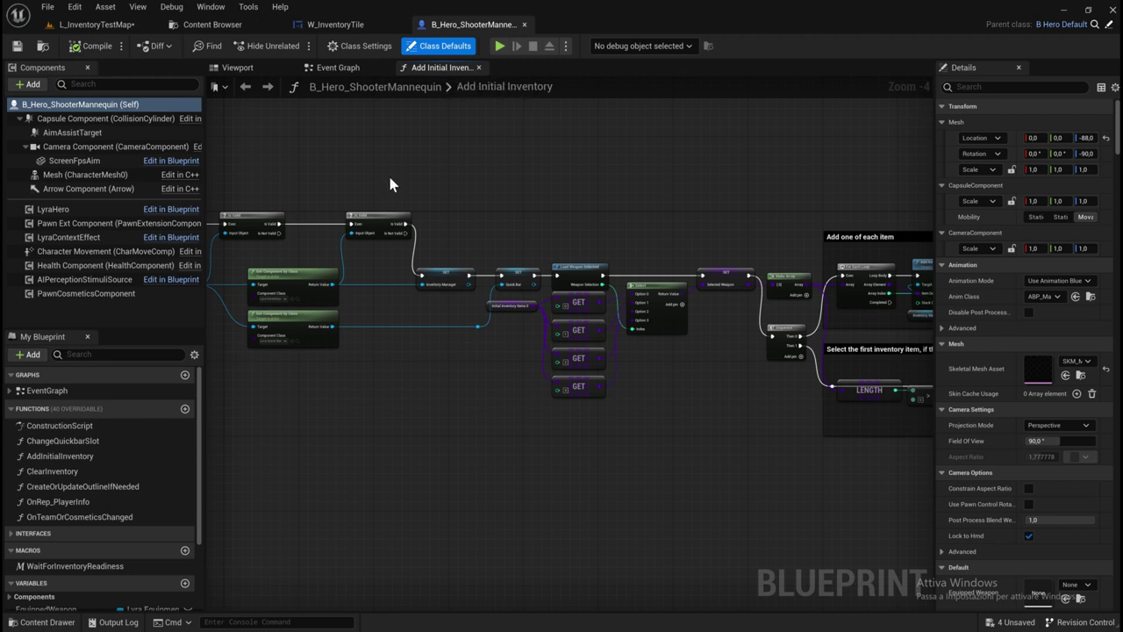
pyautogui.moveTo(388, 175); pyautogui.dragTo(578, 171, button='right')
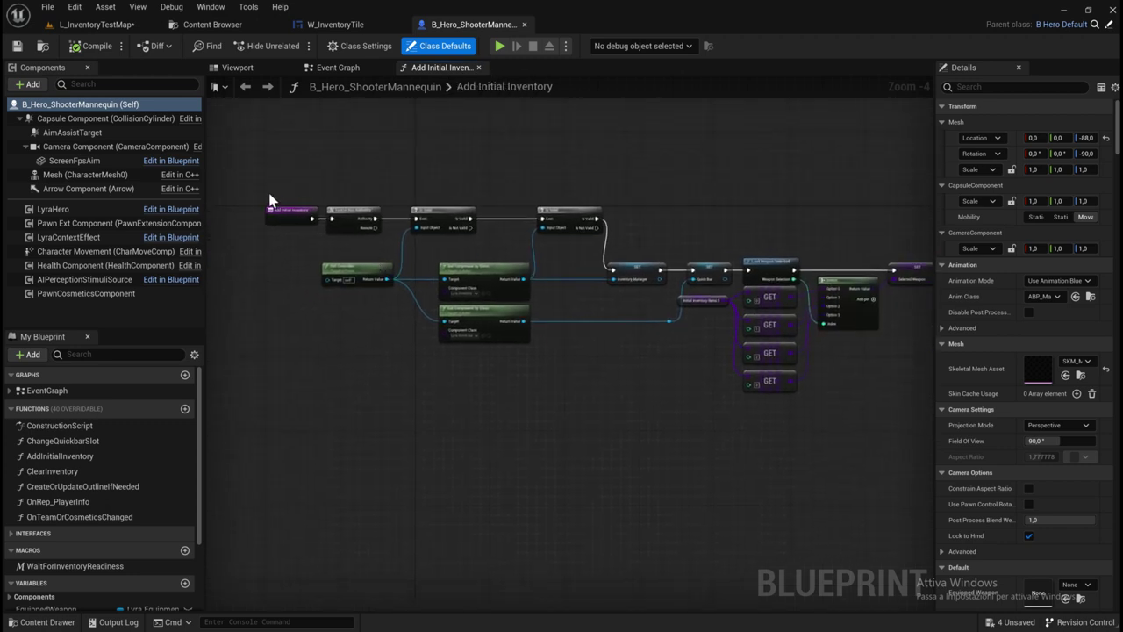
pyautogui.moveTo(562, 257); pyautogui.dragTo(488, 234, button='right')
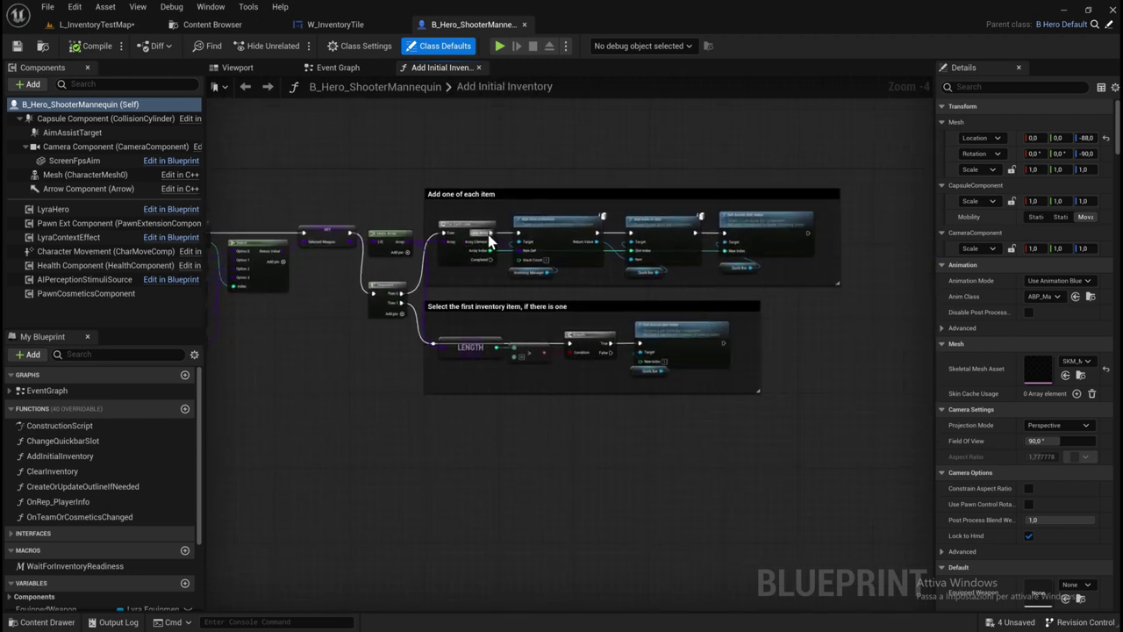
pyautogui.scroll(2, 488, 234)
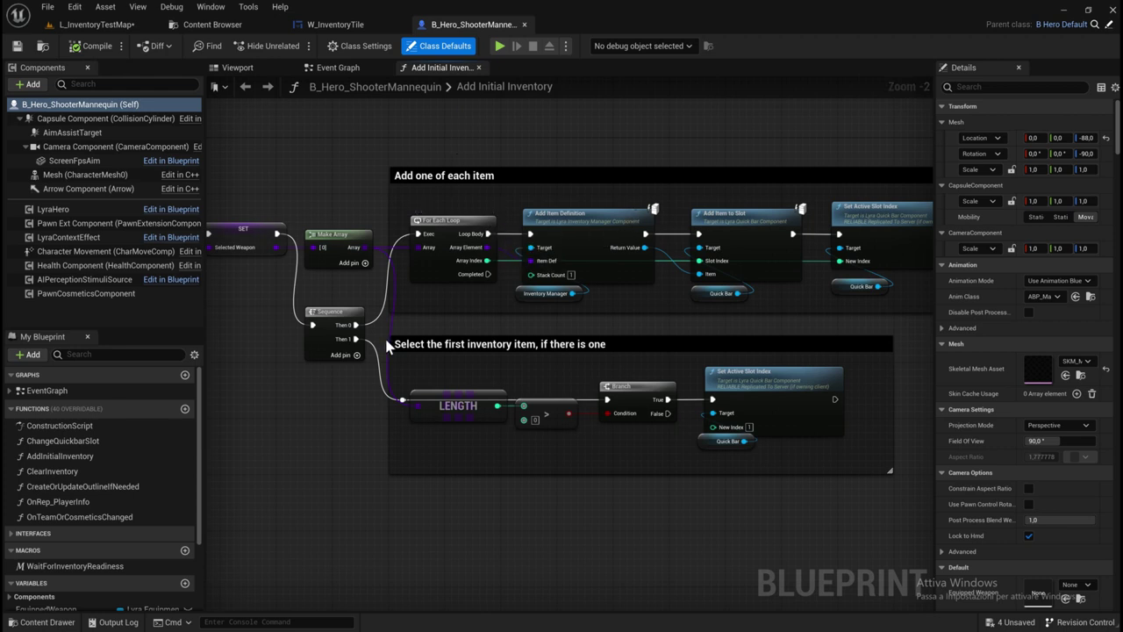
pyautogui.moveTo(572, 397); pyautogui.dragTo(577, 324, button='right')
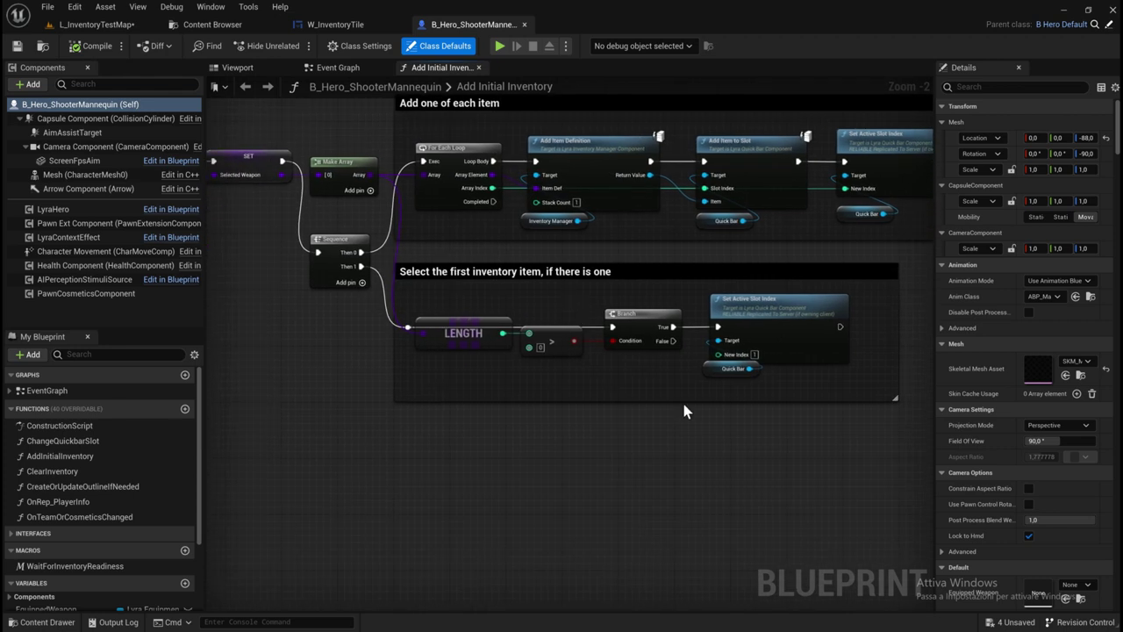
pyautogui.moveTo(665, 313); pyautogui.dragTo(591, 353, button='right')
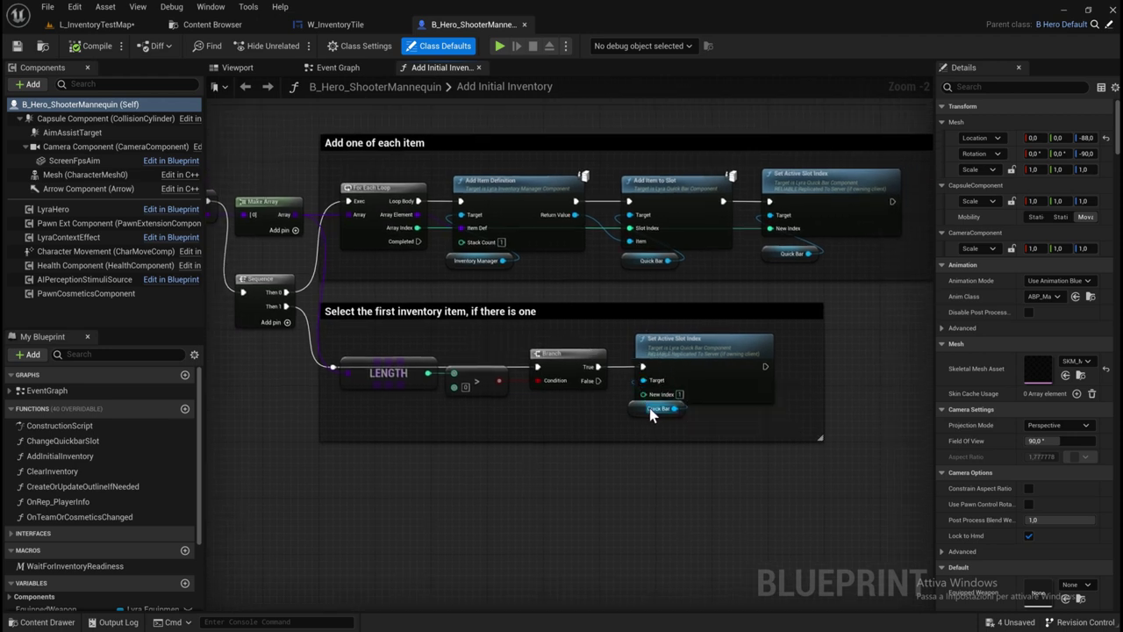
pyautogui.moveTo(635, 417); pyautogui.dragTo(648, 424)
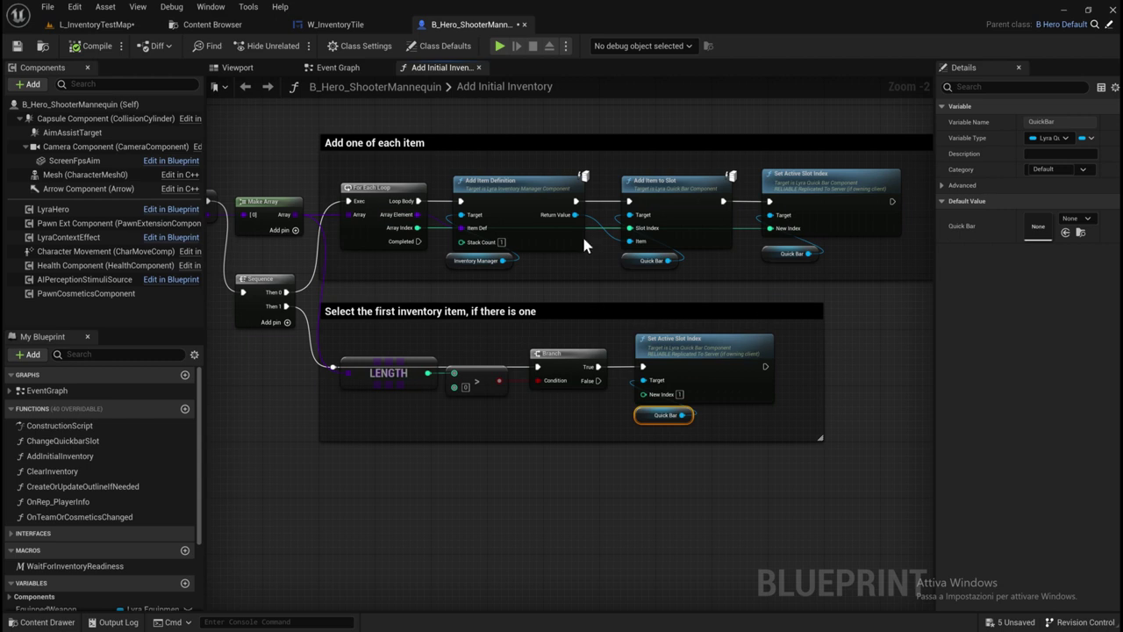
# Break the entry node's link to Switch Has Authority and compile the hero blueprint.
pyautogui.moveTo(511, 400); pyautogui.dragTo(669, 416, button='right')
pyautogui.scroll(-1, 426, 299)
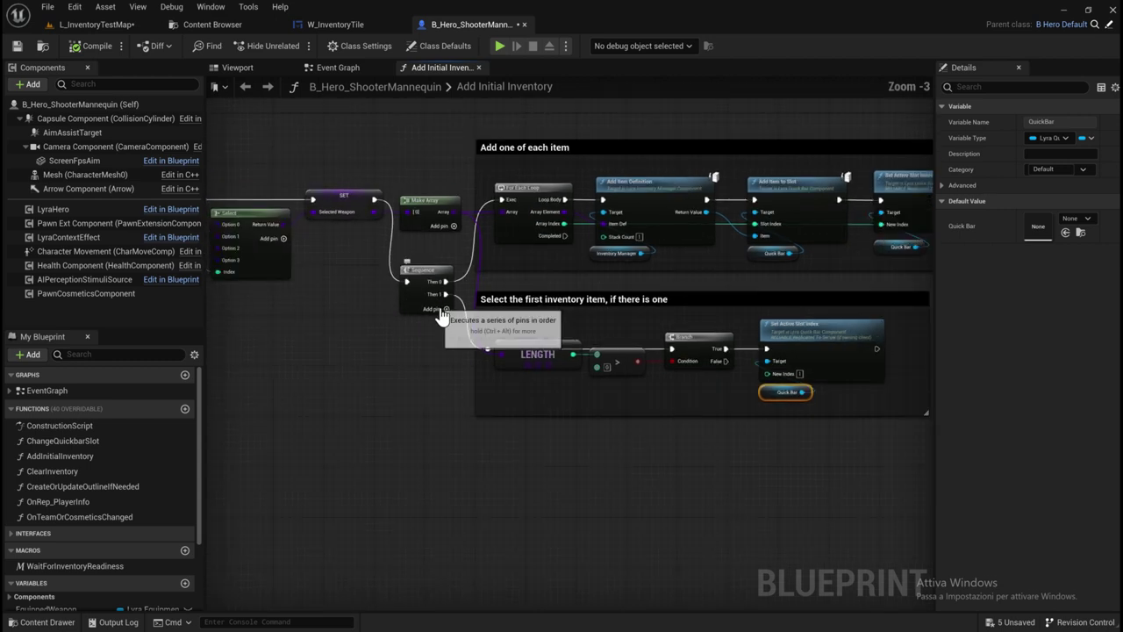
pyautogui.moveTo(649, 338); pyautogui.dragTo(748, 340, button='right')
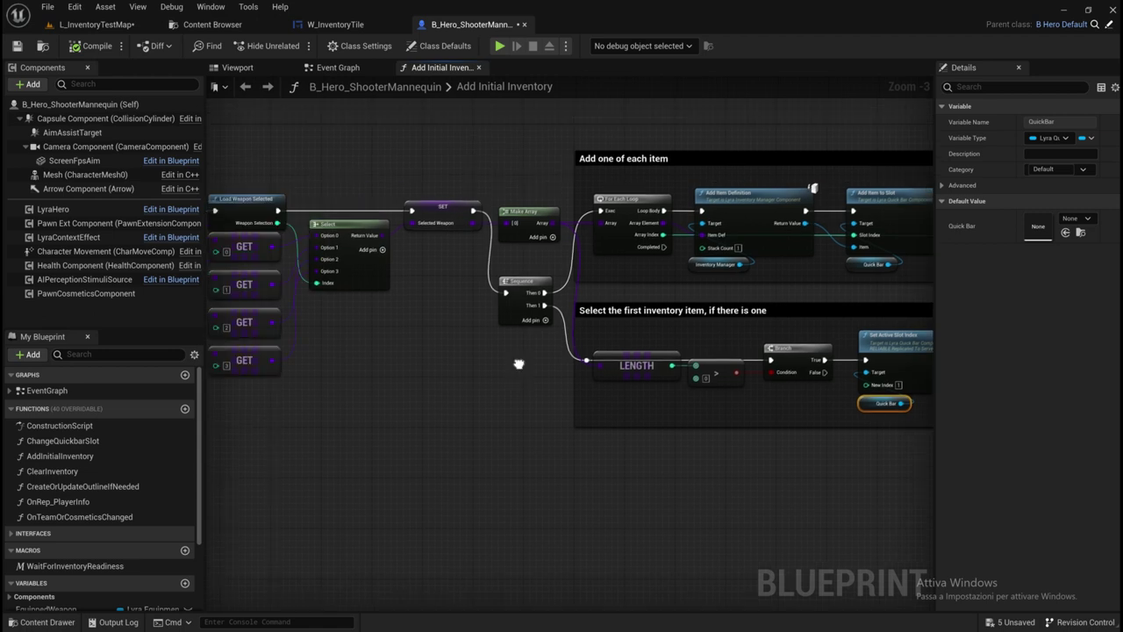
pyautogui.moveTo(382, 337); pyautogui.dragTo(520, 339, button='right')
pyautogui.moveTo(359, 306); pyautogui.dragTo(519, 296, button='right')
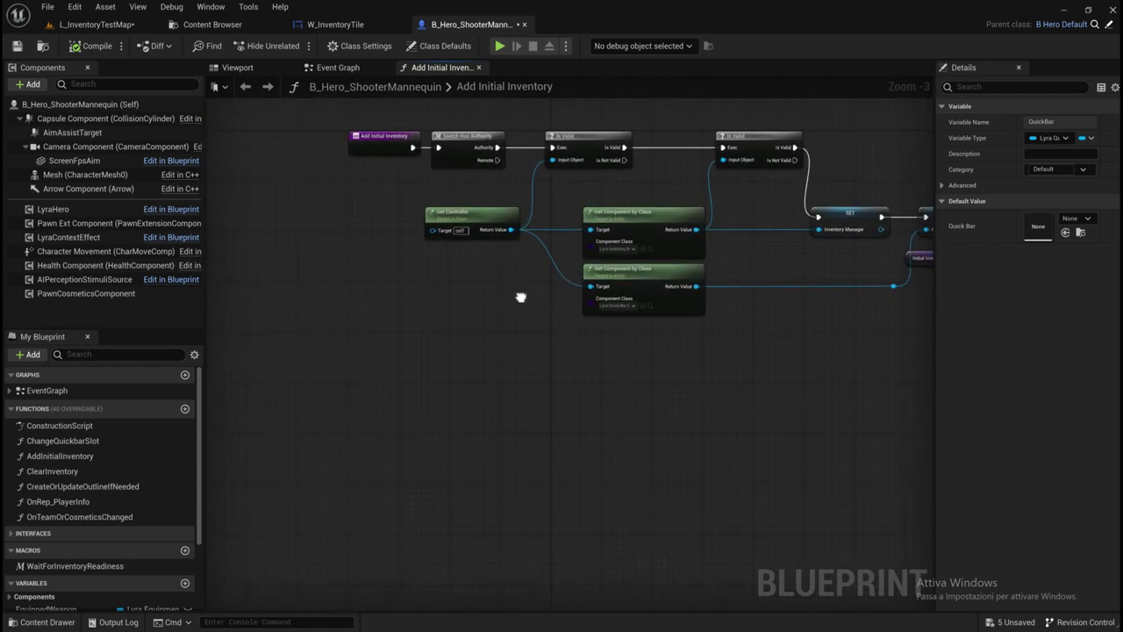
pyautogui.moveTo(396, 143); pyautogui.dragTo(391, 187, button='right')
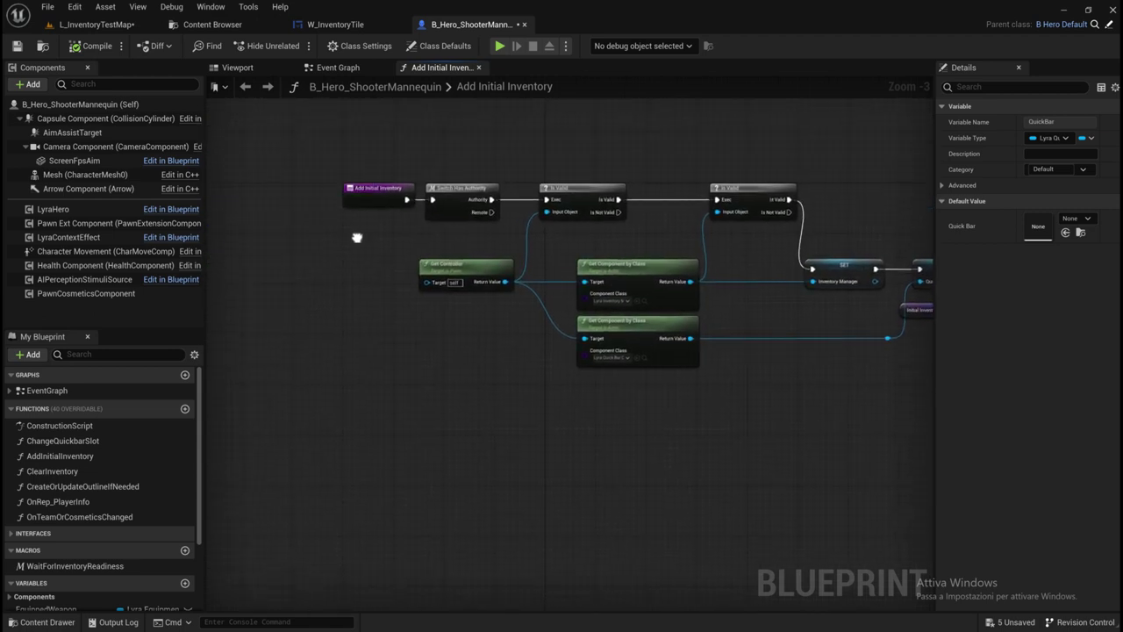
pyautogui.keyDown('alt'); pyautogui.click(406, 200); pyautogui.keyUp('alt')
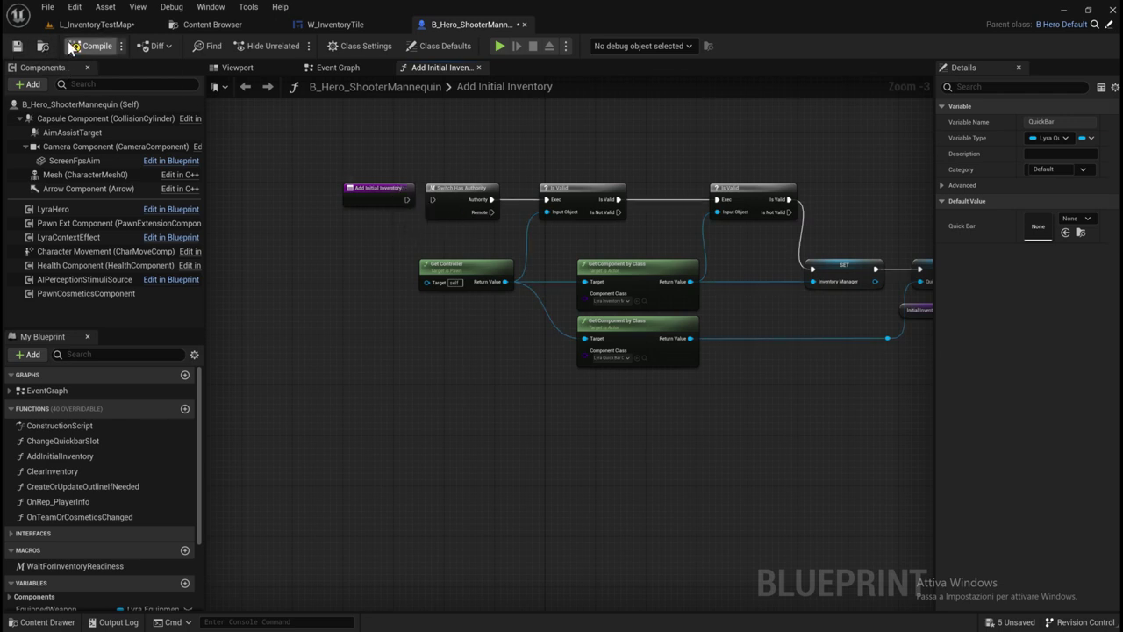
pyautogui.click(16, 48)
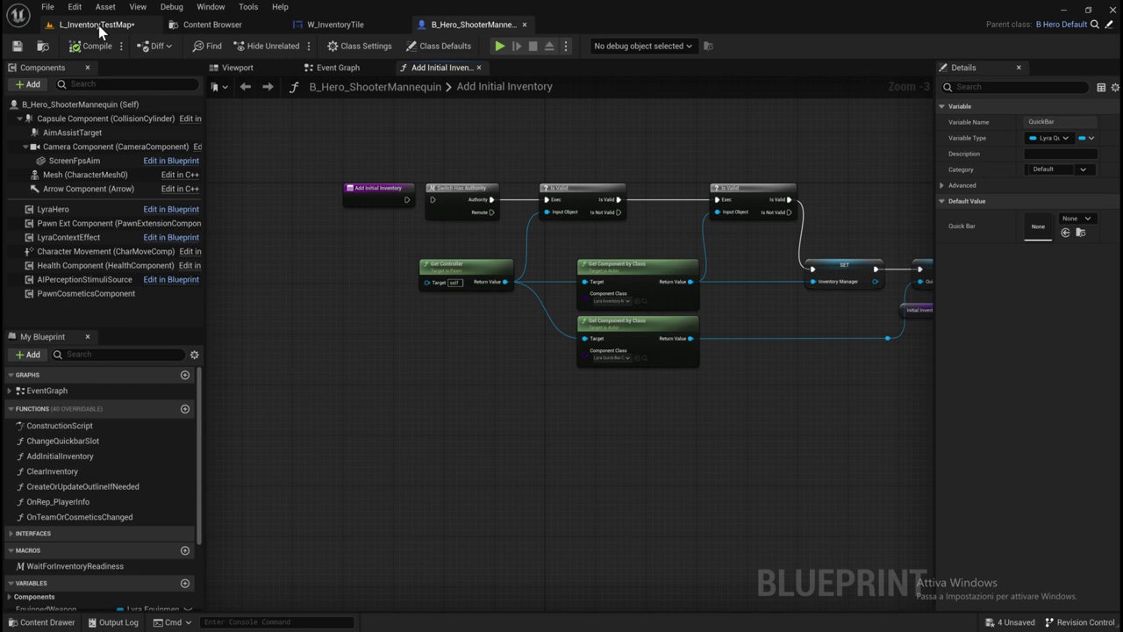
pyautogui.click(101, 24)
# Play L_InventoryTestMap, open and close the inventory, and confirm all three quick bar slots show EMPTY.
pyautogui.click(264, 46)
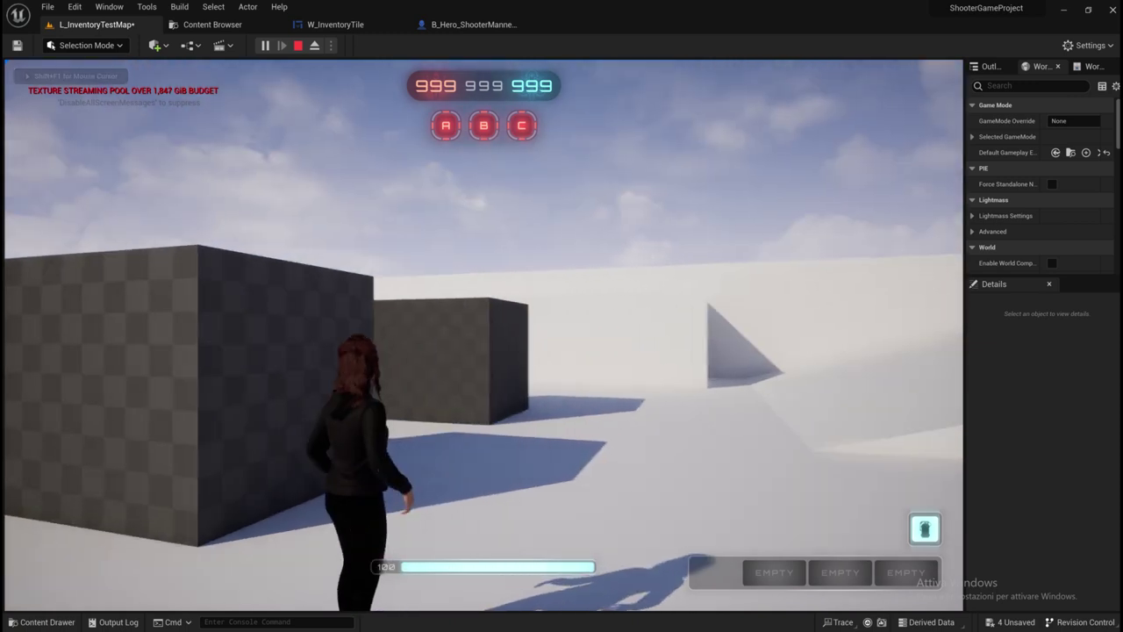
pyautogui.press('w')
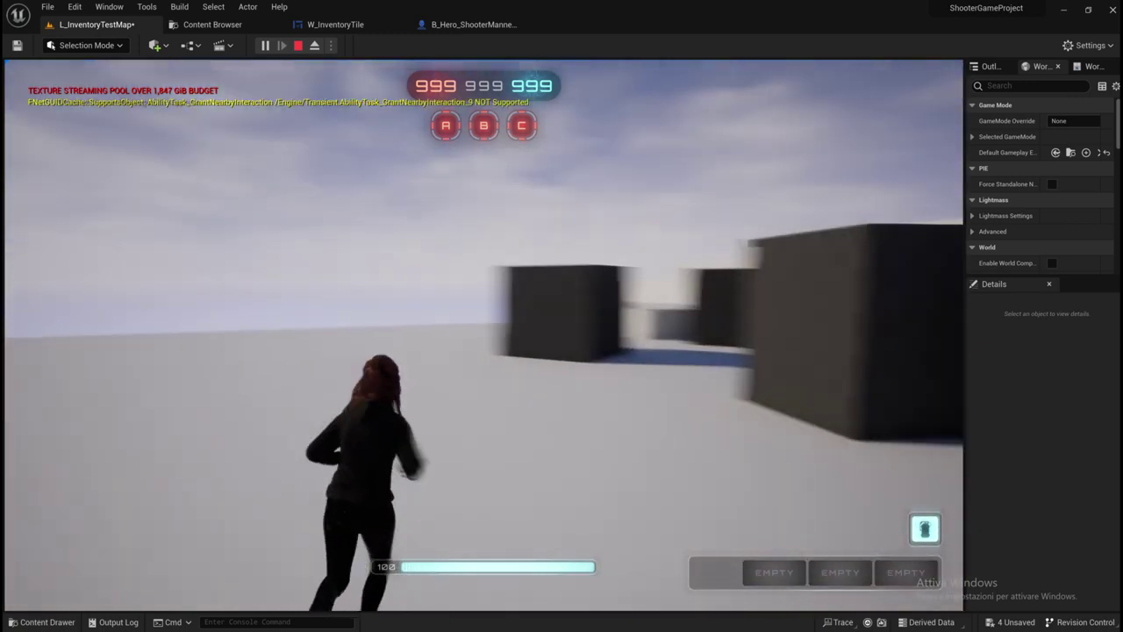
pyautogui.press('w')
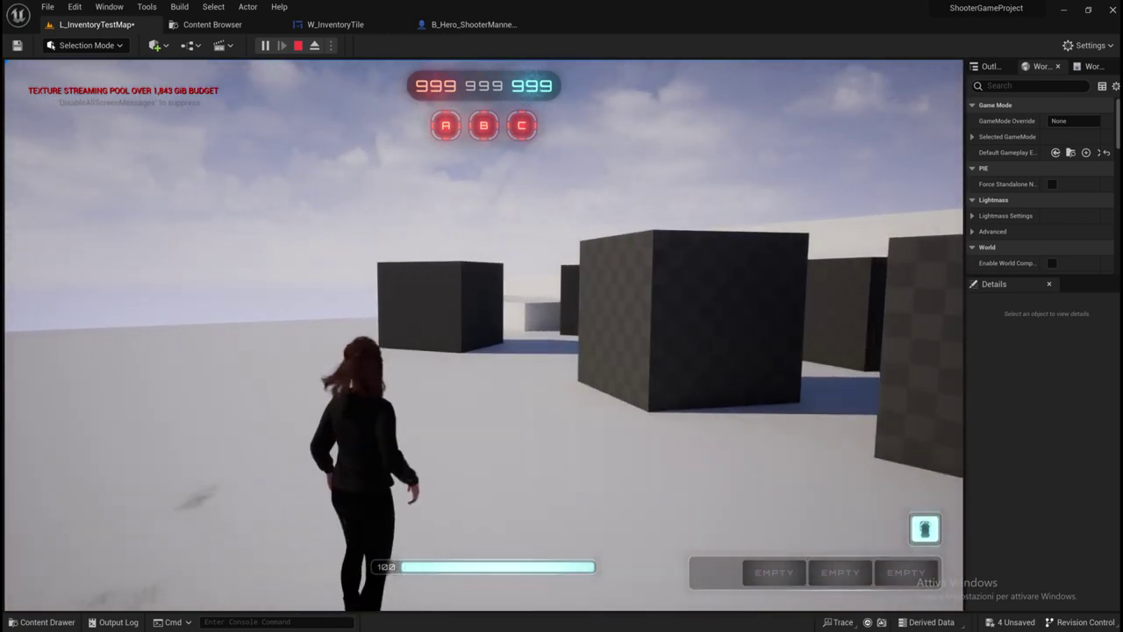
pyautogui.press('i')
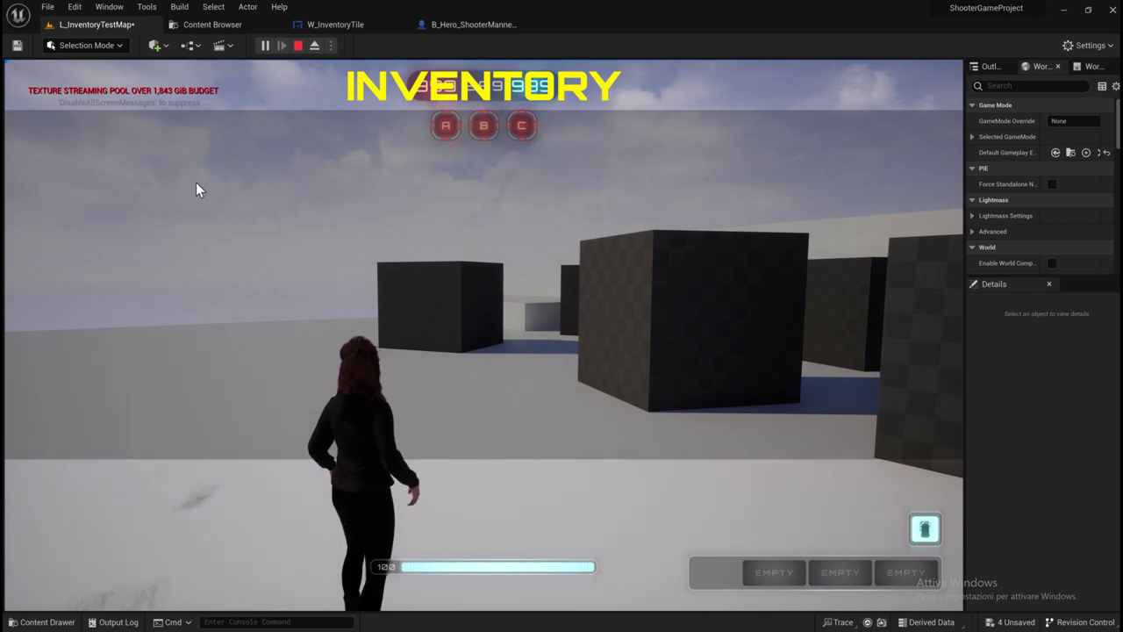
pyautogui.press('i')
pyautogui.press('w')
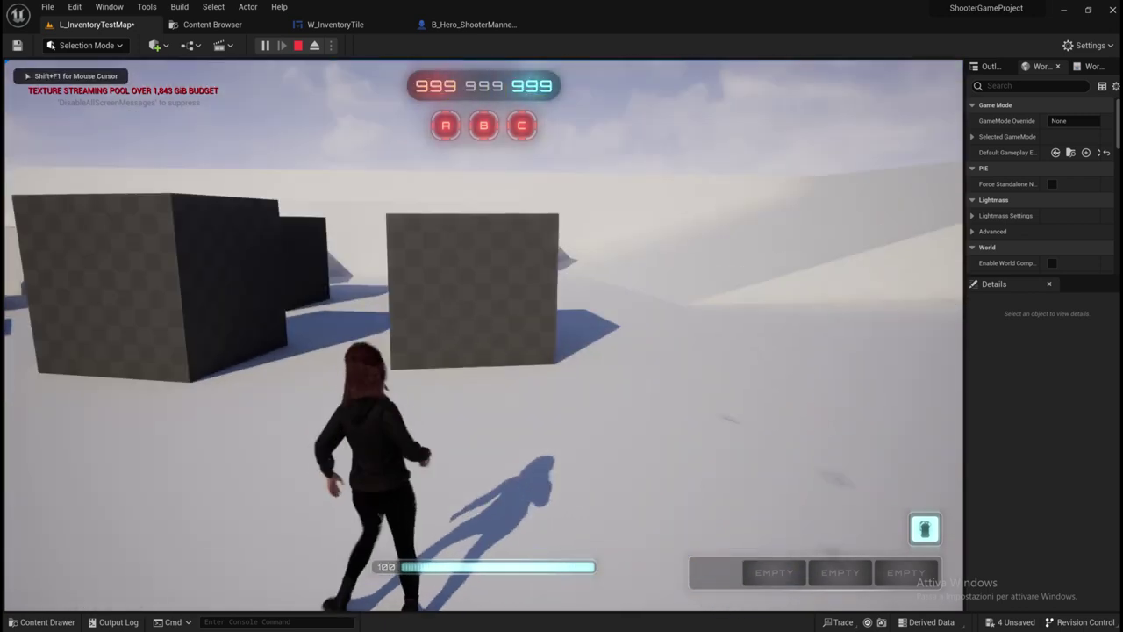
pyautogui.press('w')
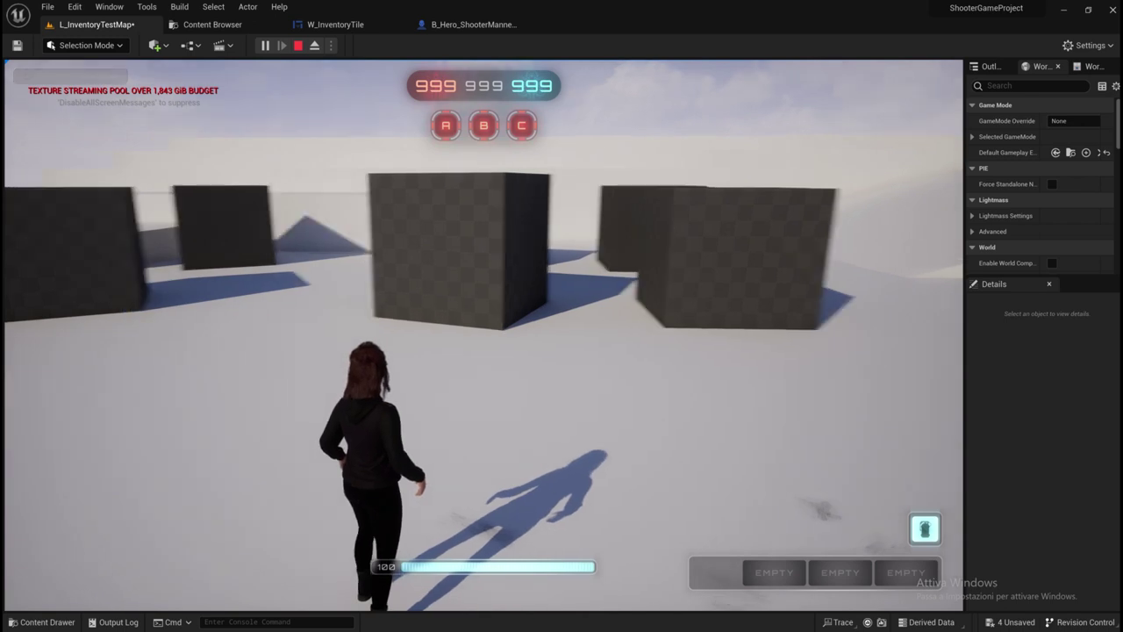
pyautogui.press('w')
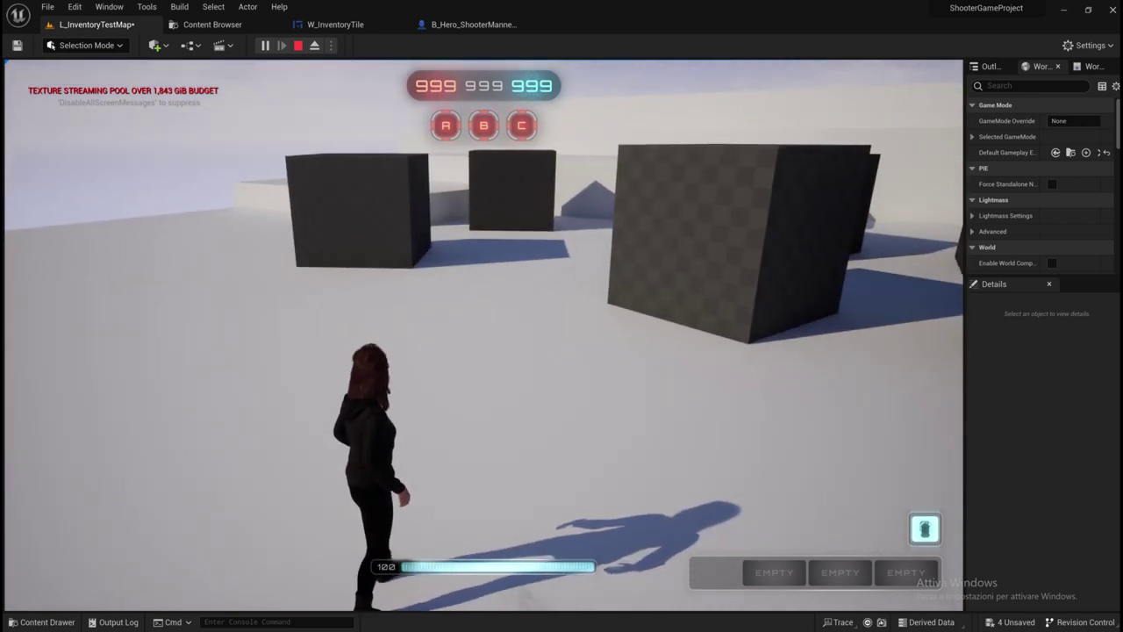
pyautogui.press('w')
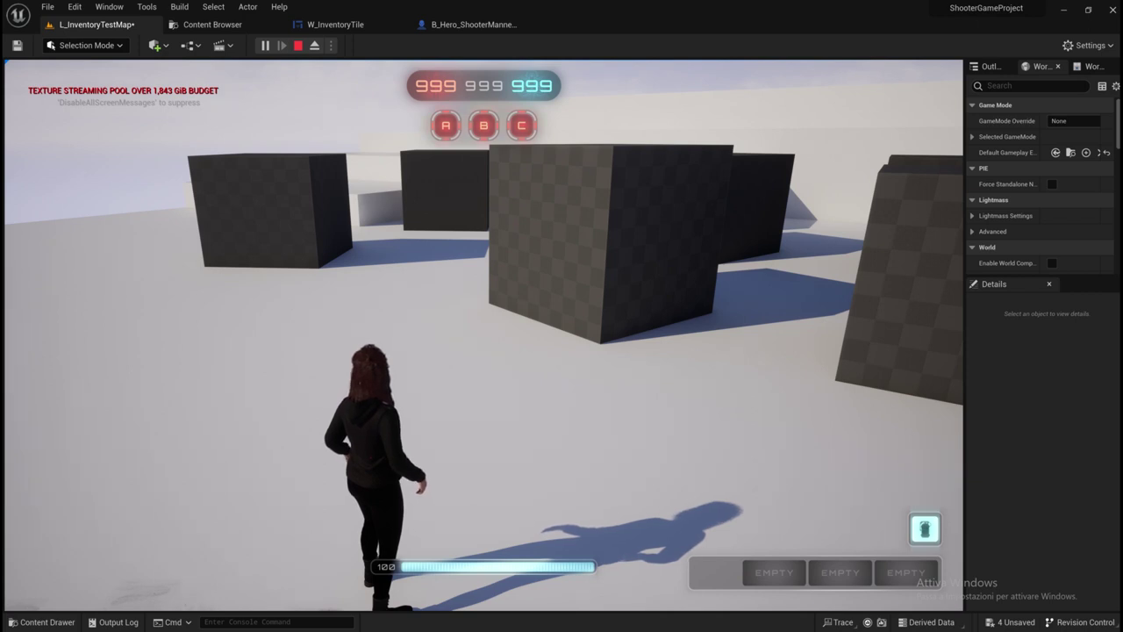
pyautogui.press('w')
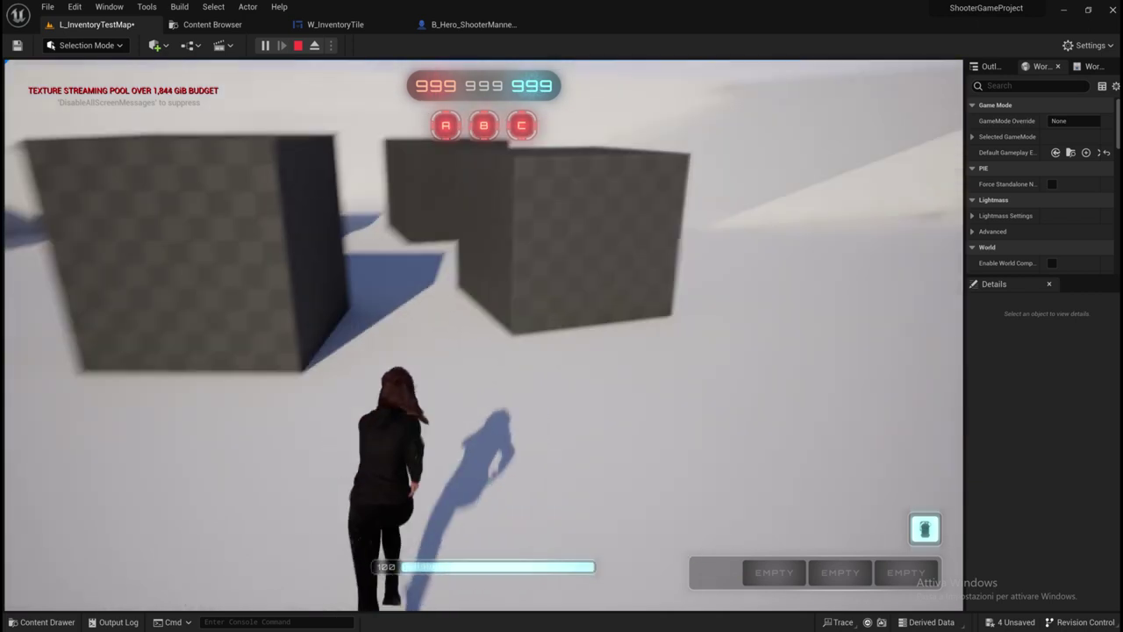
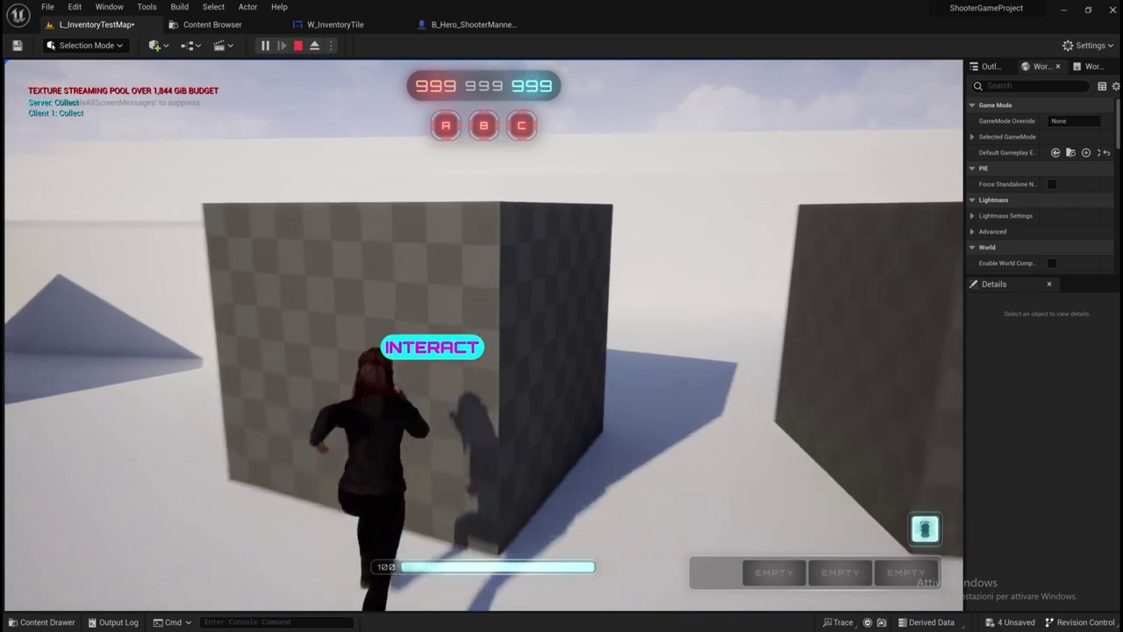
# Collect the item from the cube, check it in the inventory screen, then stop the play session.
pyautogui.press('e')
pyautogui.press('i')
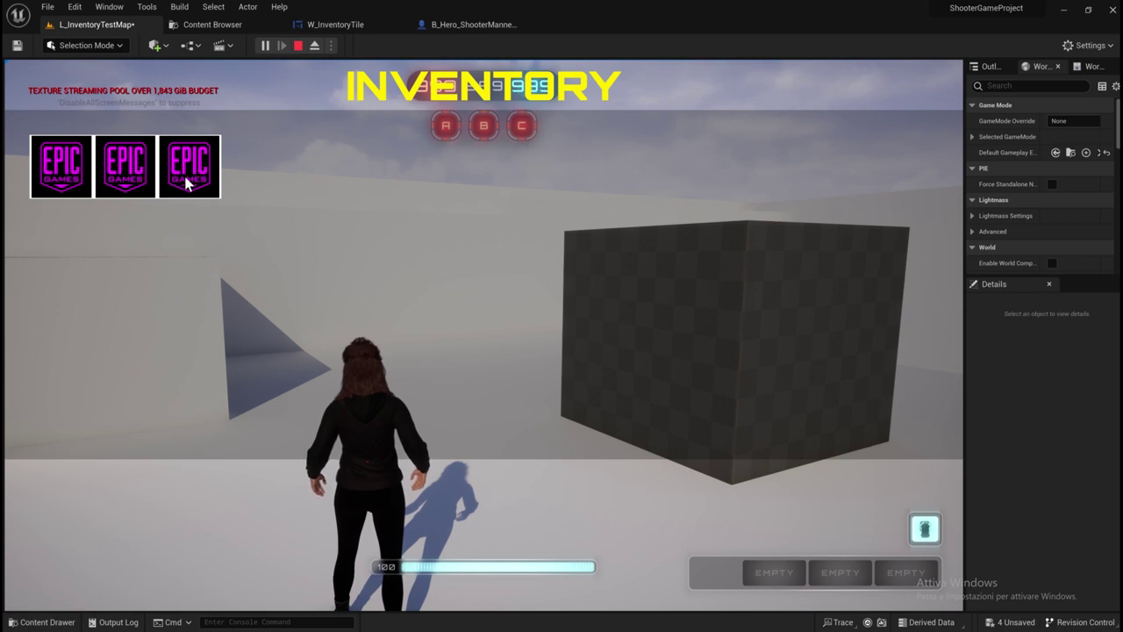
pyautogui.click(299, 46)
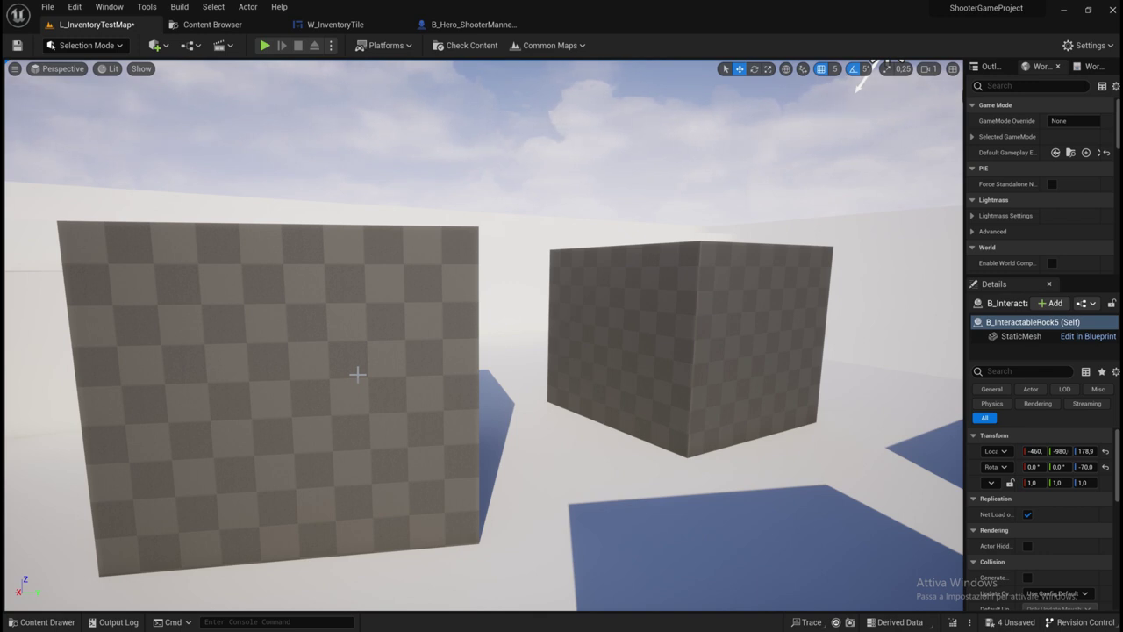
# Fly the camera over the cubes to the rock and widen the Outliner and Details panels.
pyautogui.moveTo(421, 334); pyautogui.dragTo(421, 378, button='right')
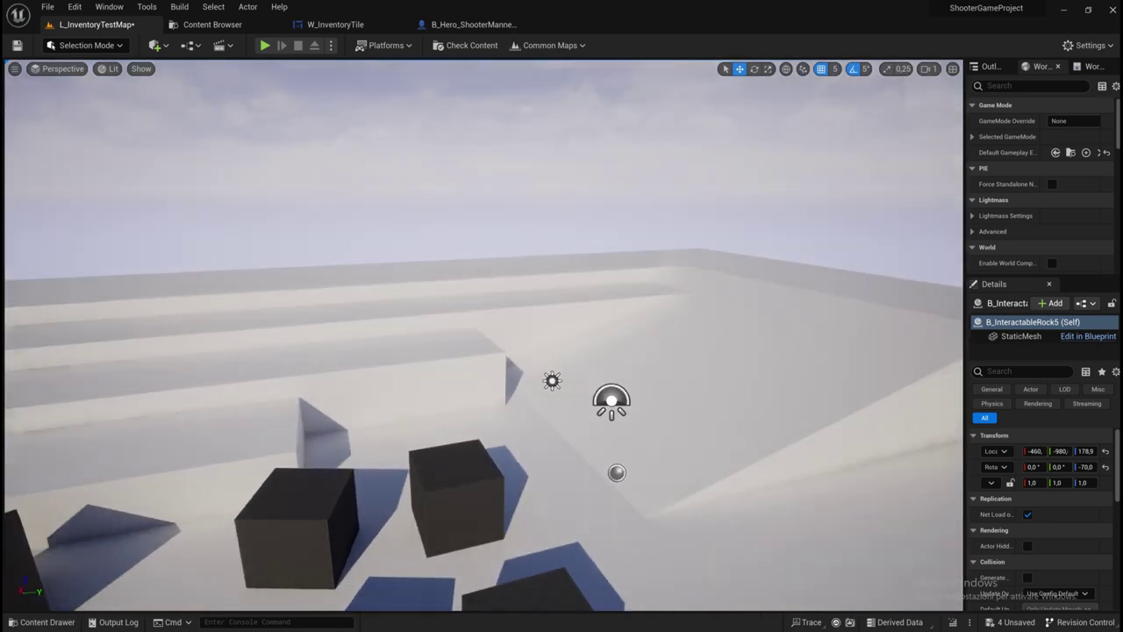
pyautogui.moveTo(562, 351); pyautogui.dragTo(764, 514, button='right')
pyautogui.moveTo(561, 351); pyautogui.dragTo(491, 264, button='right')
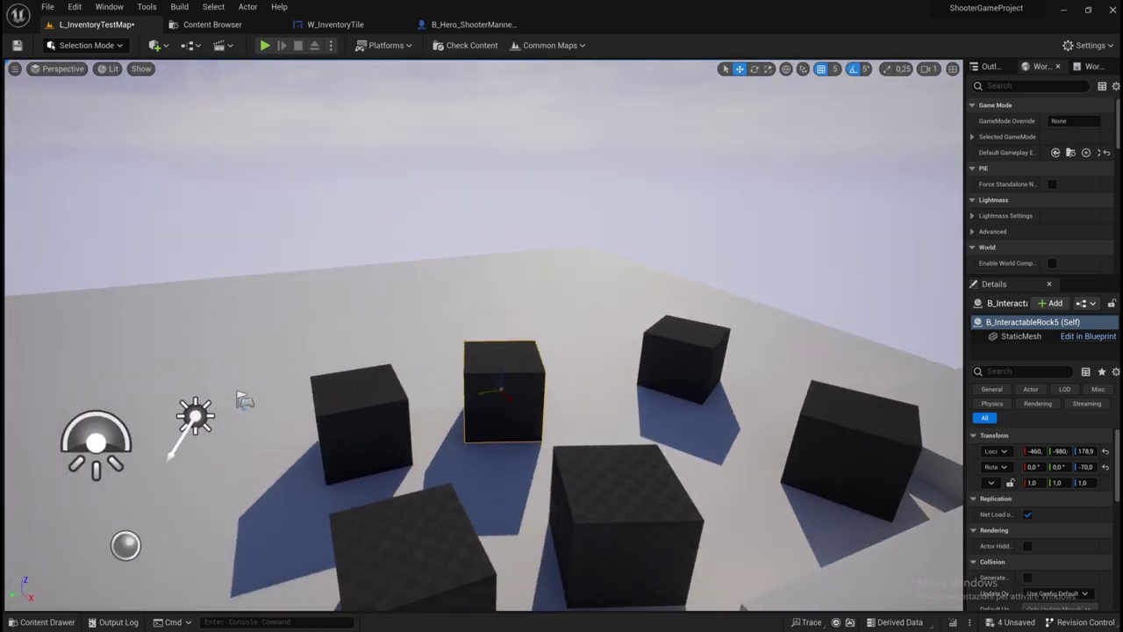
pyautogui.moveTo(562, 351); pyautogui.dragTo(283, 256, button='right')
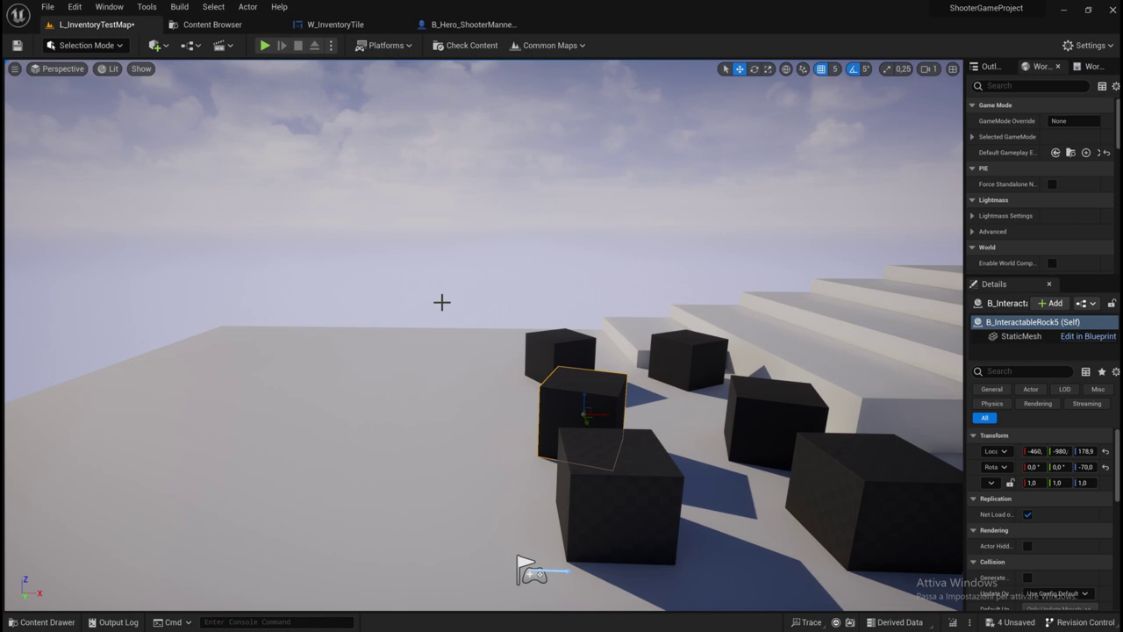
pyautogui.moveTo(360, 269); pyautogui.dragTo(268, 232, button='right')
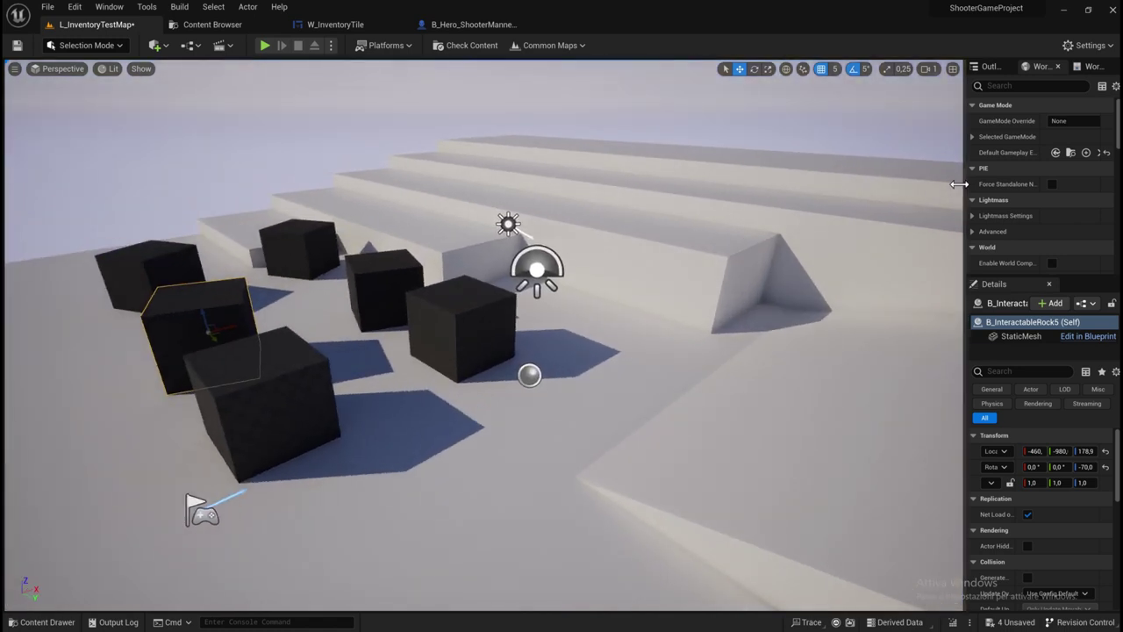
pyautogui.moveTo(959, 185); pyautogui.dragTo(814, 185)
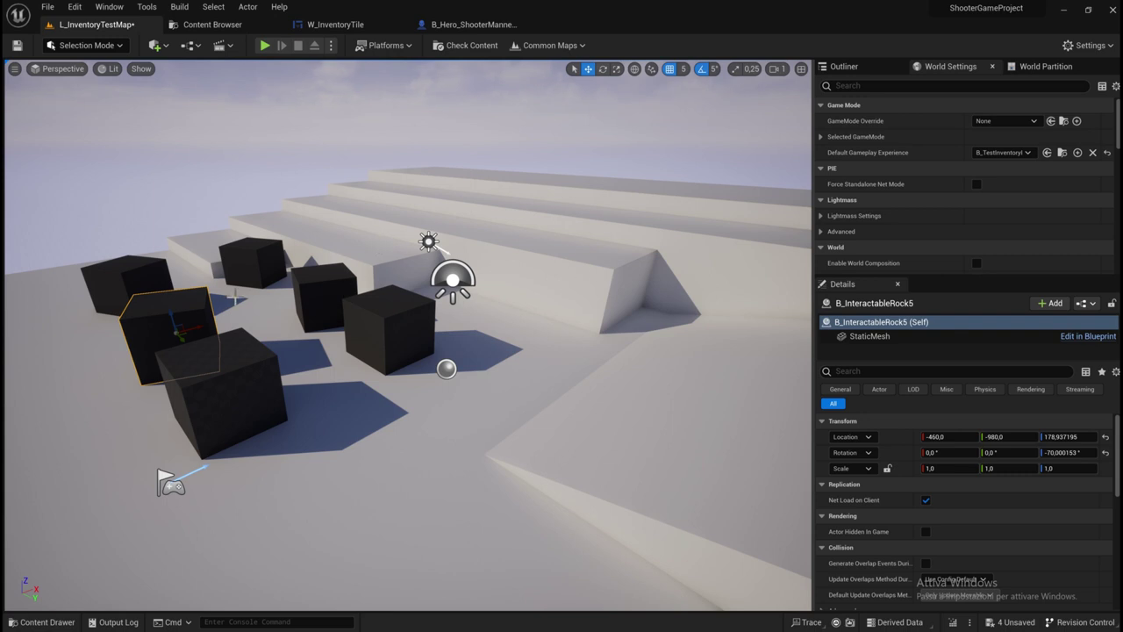
pyautogui.moveTo(408, 351); pyautogui.dragTo(369, 264)
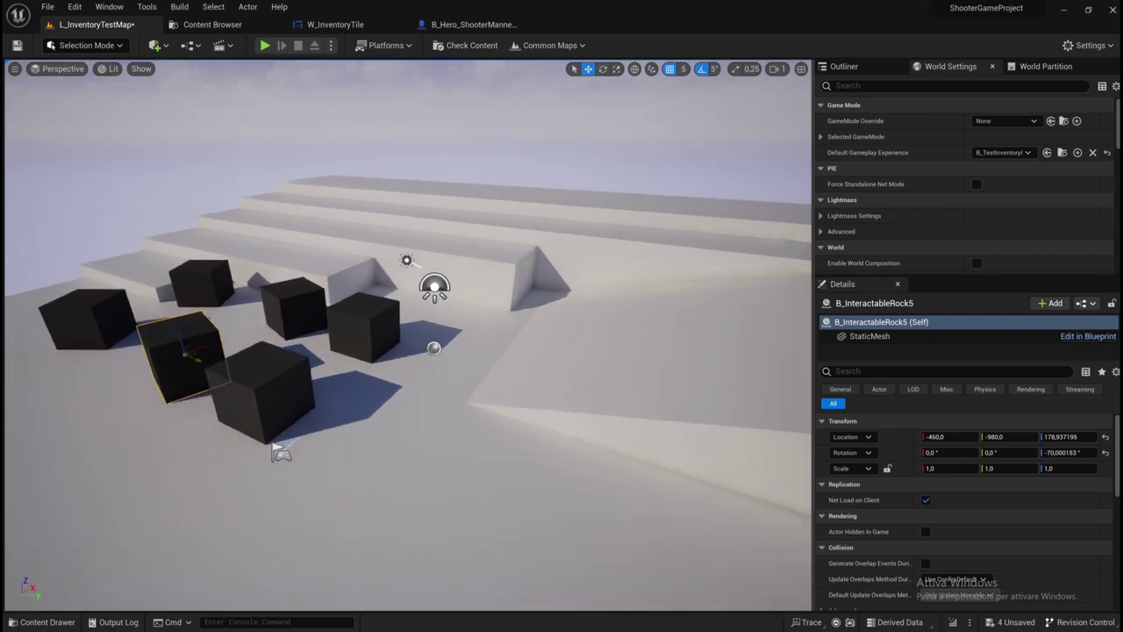
pyautogui.moveTo(260, 288); pyautogui.dragTo(270, 287, button='middle')
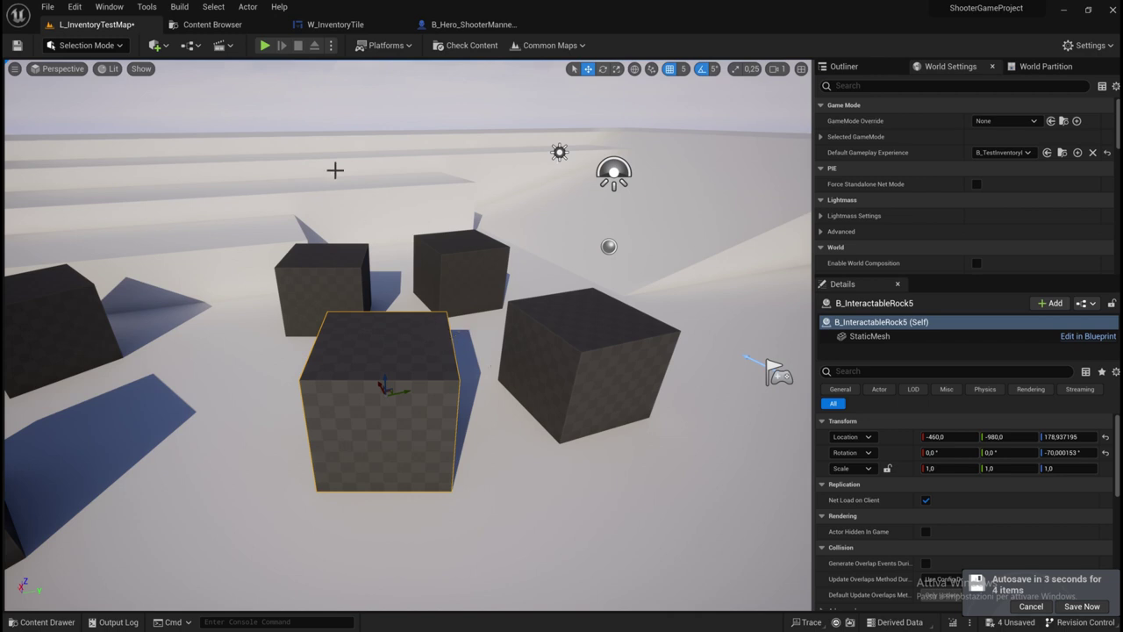
# Clear the HERO_ filter, then duplicate B_InteractableRock in Items and rename it B_InteractableItem.
pyautogui.click(224, 25)
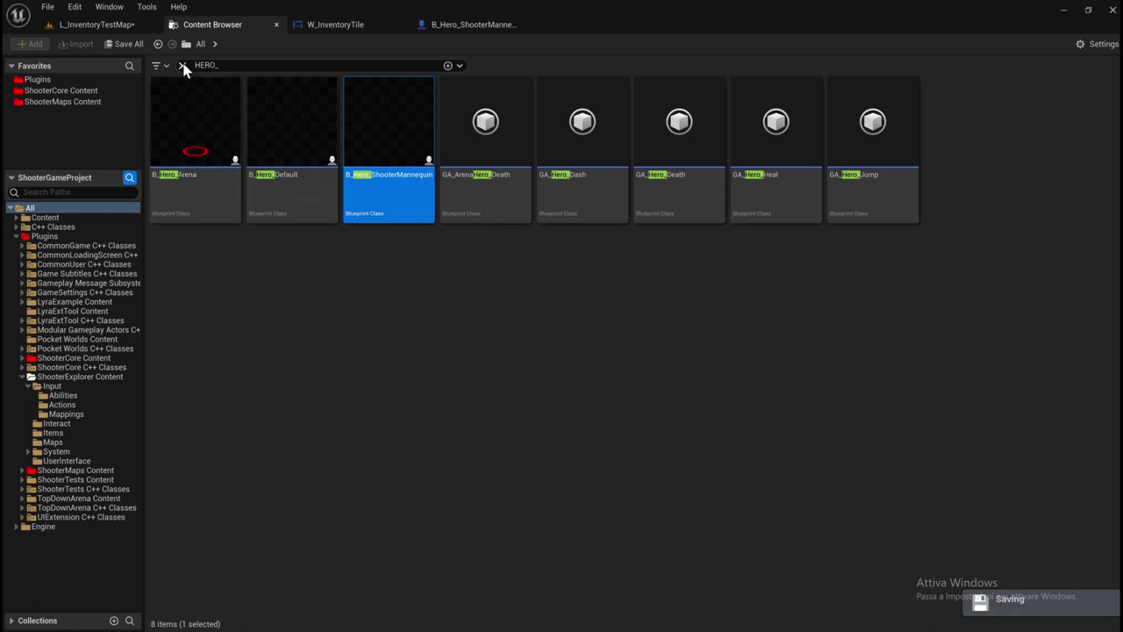
pyautogui.click(182, 65)
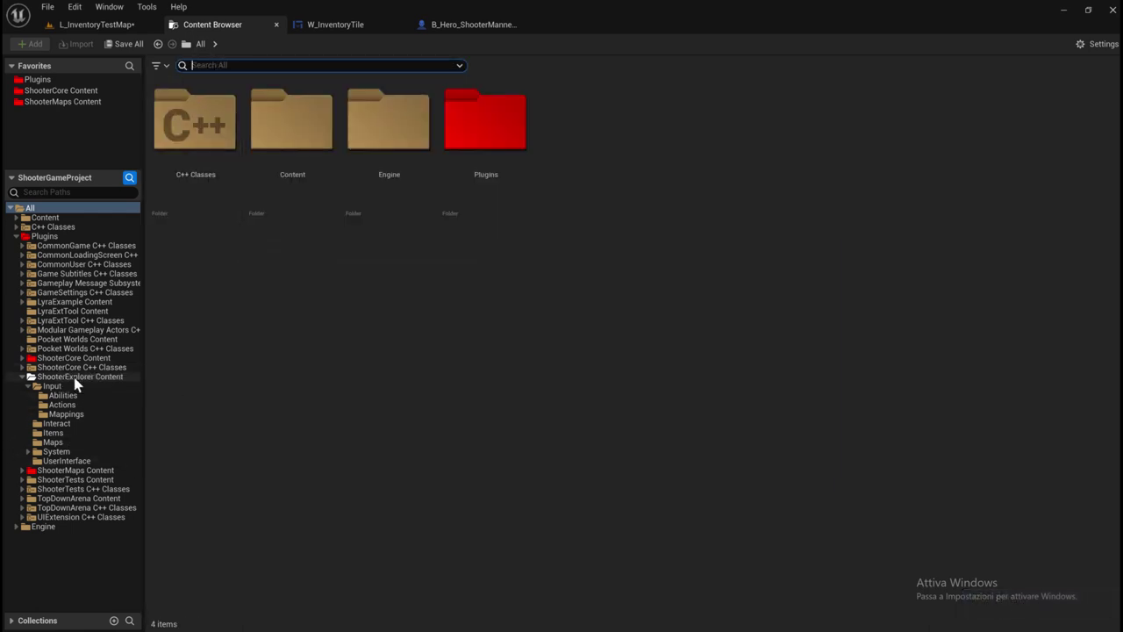
pyautogui.click(57, 435)
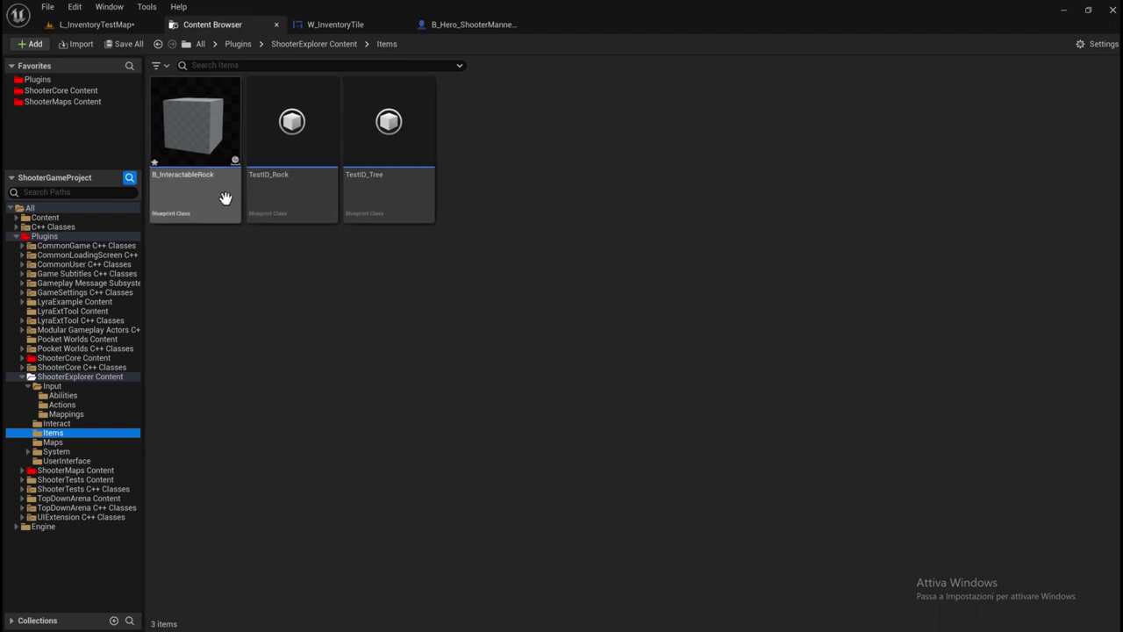
pyautogui.moveTo(219, 195)
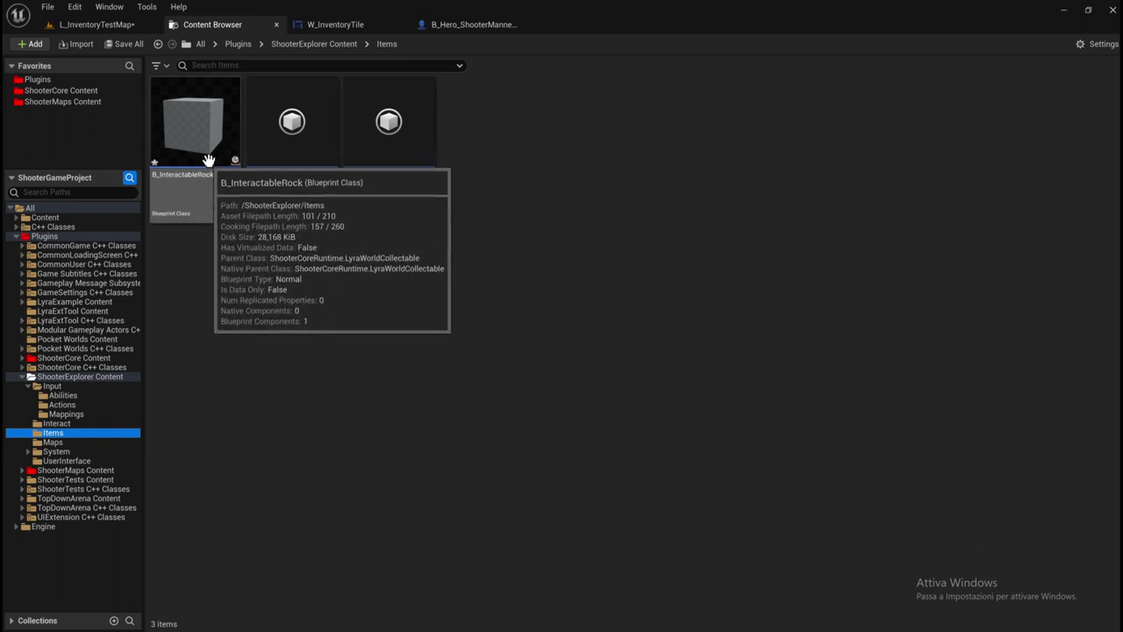
pyautogui.click(198, 189)
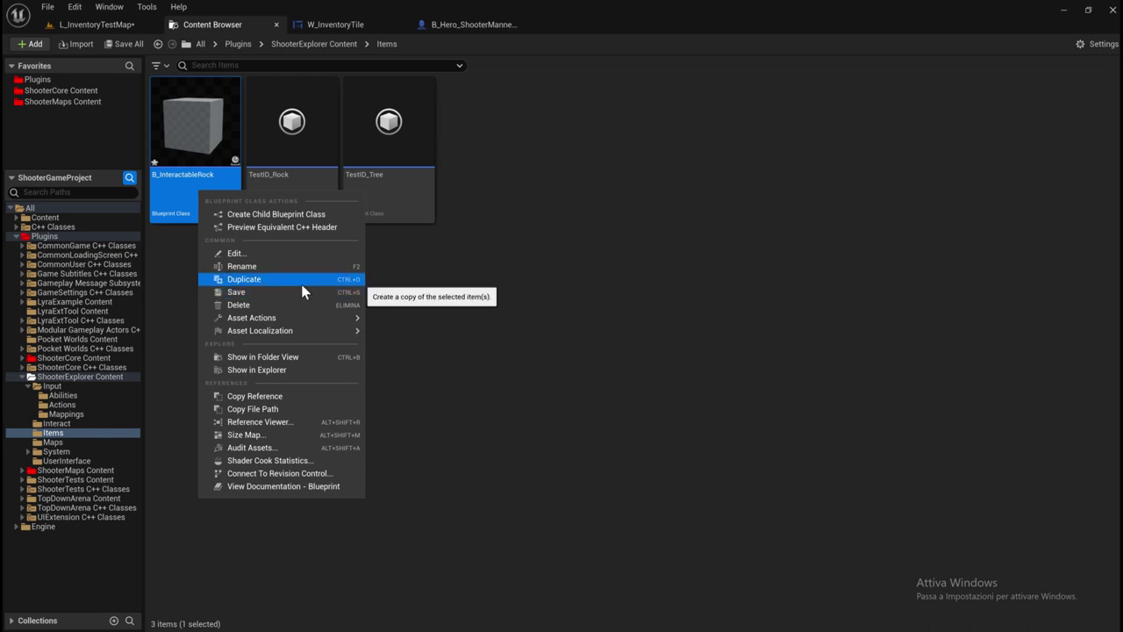
pyautogui.click(302, 287)
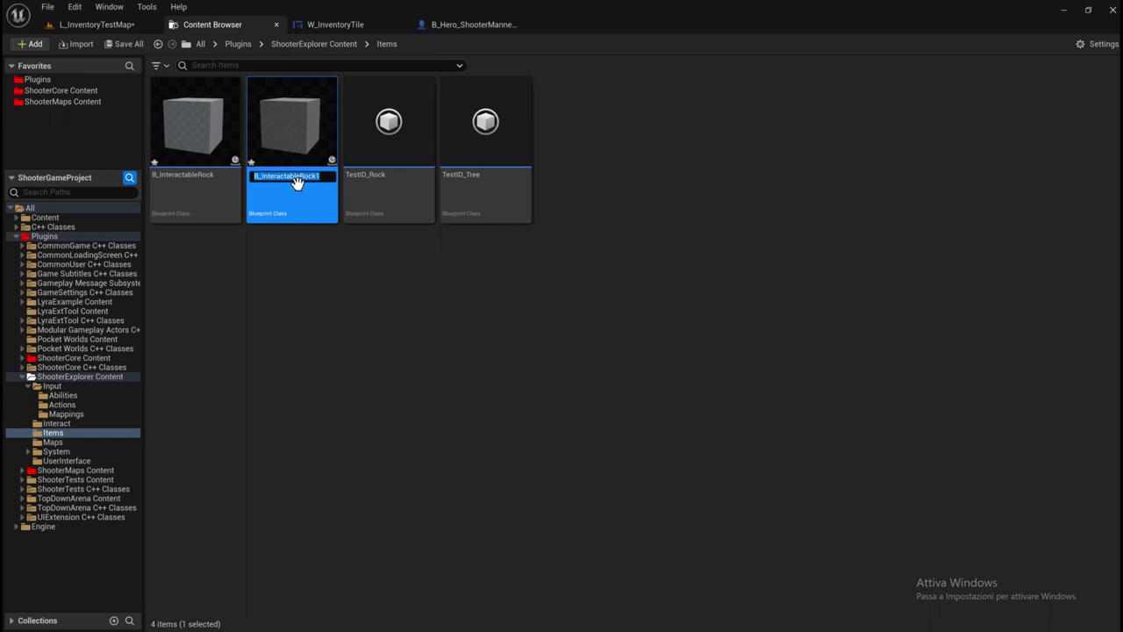
pyautogui.moveTo(301, 178); pyautogui.dragTo(337, 177)
pyautogui.write('Item')
pyautogui.press('Return')
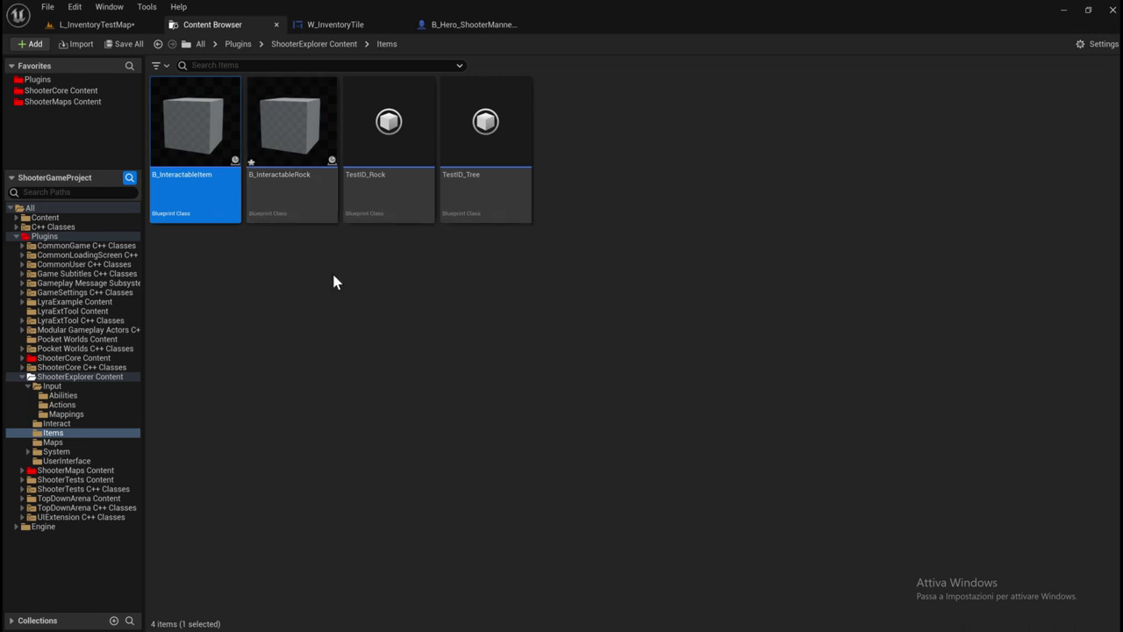
# Duplicate the TestID_Rock item definition and rename the copy TestID_Item.
pyautogui.click(381, 201)
pyautogui.rightClick(381, 200)
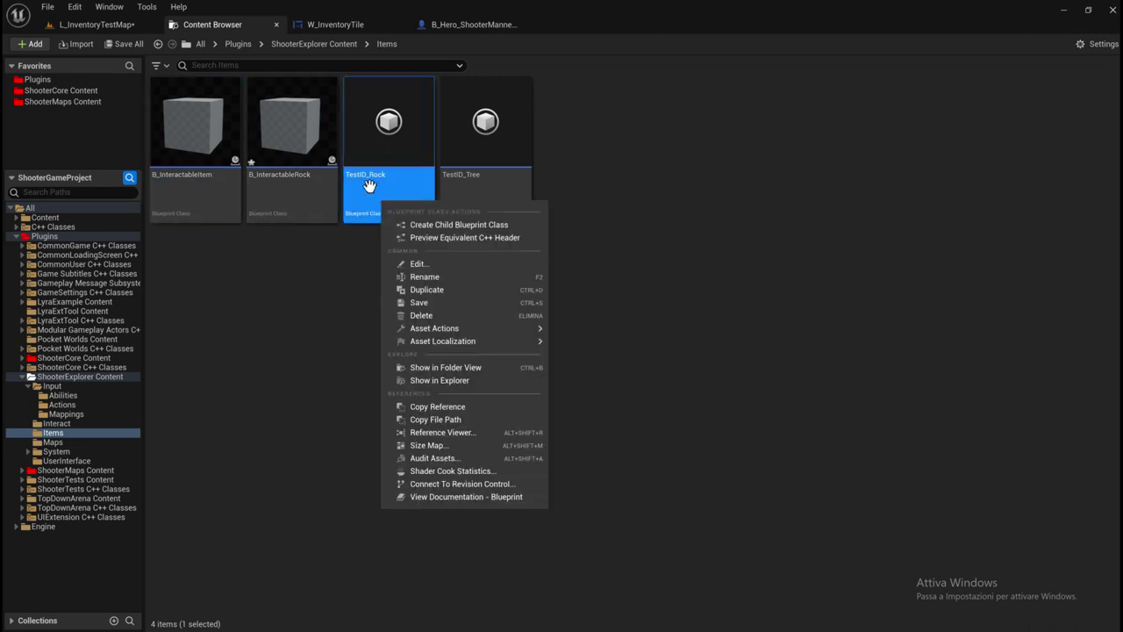
pyautogui.click(446, 295)
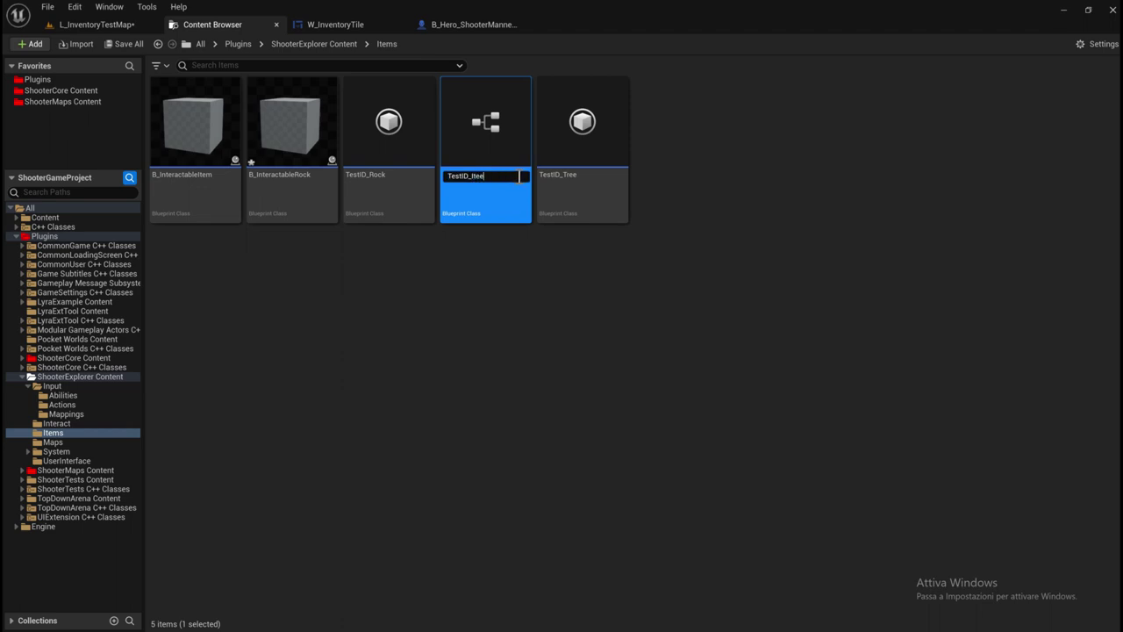
pyautogui.write(',')
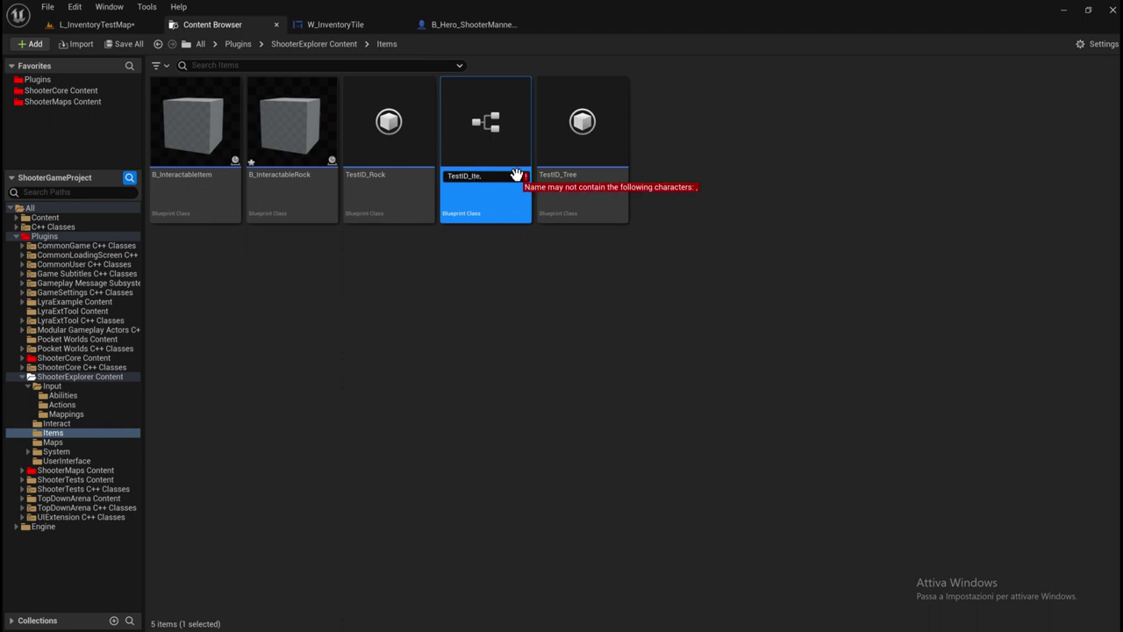
pyautogui.press('BackSpace')
pyautogui.write('m')
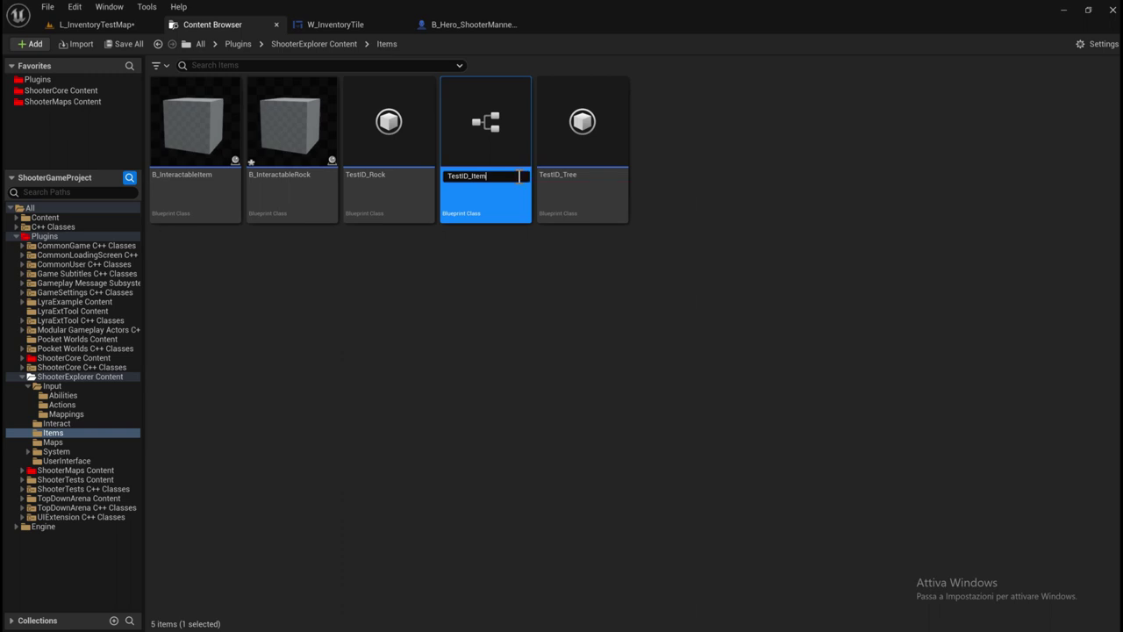
pyautogui.press('Return')
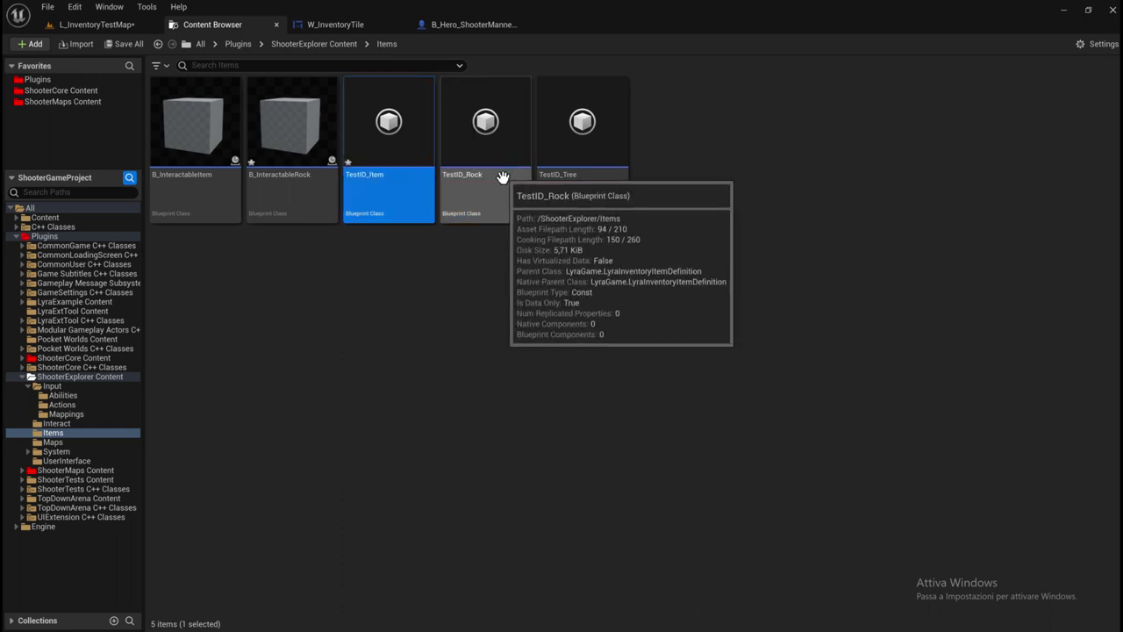
# Open B_InteractableItem, close the W_InventoryTile and B_Hero_ShooterMannequin editors, and widen the Details panel.
pyautogui.doubleClick(195, 193)
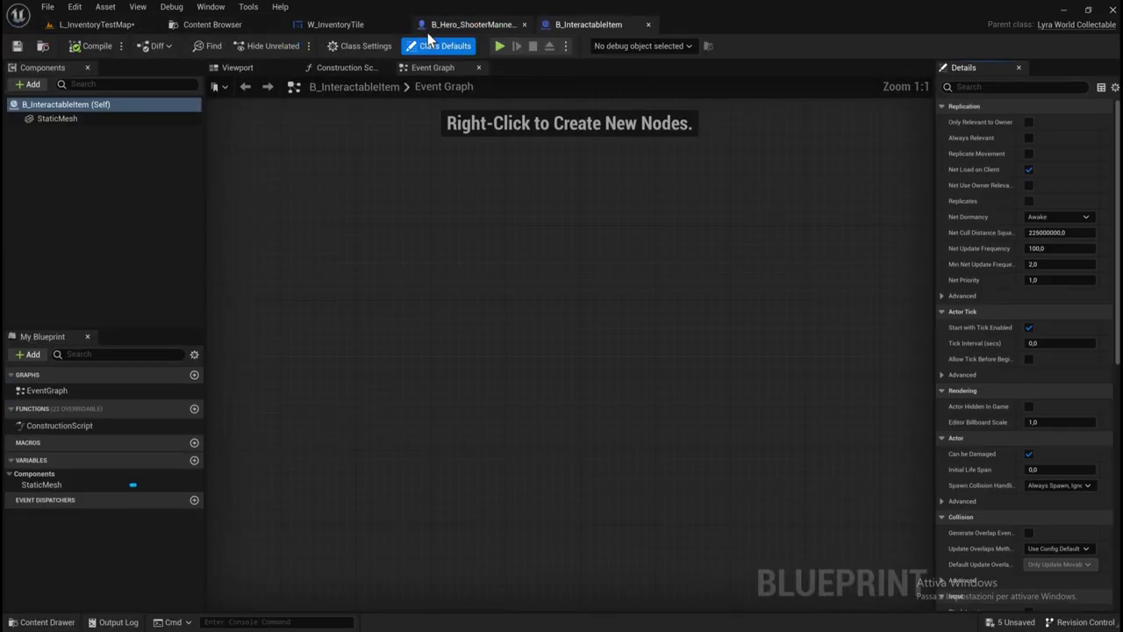
pyautogui.click(401, 25)
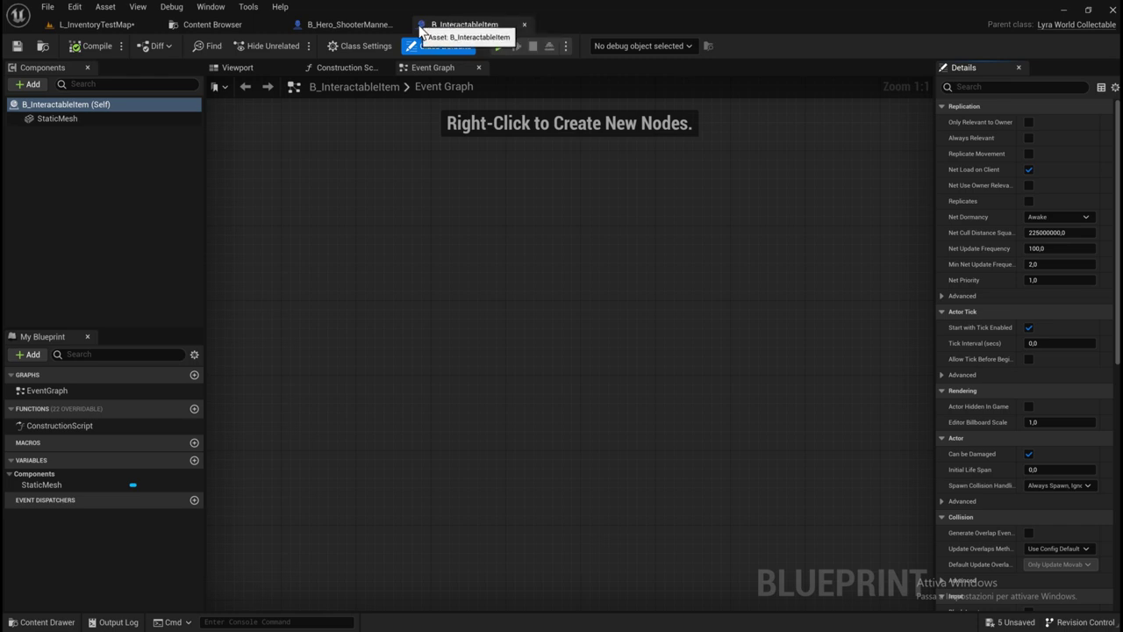
pyautogui.click(401, 26)
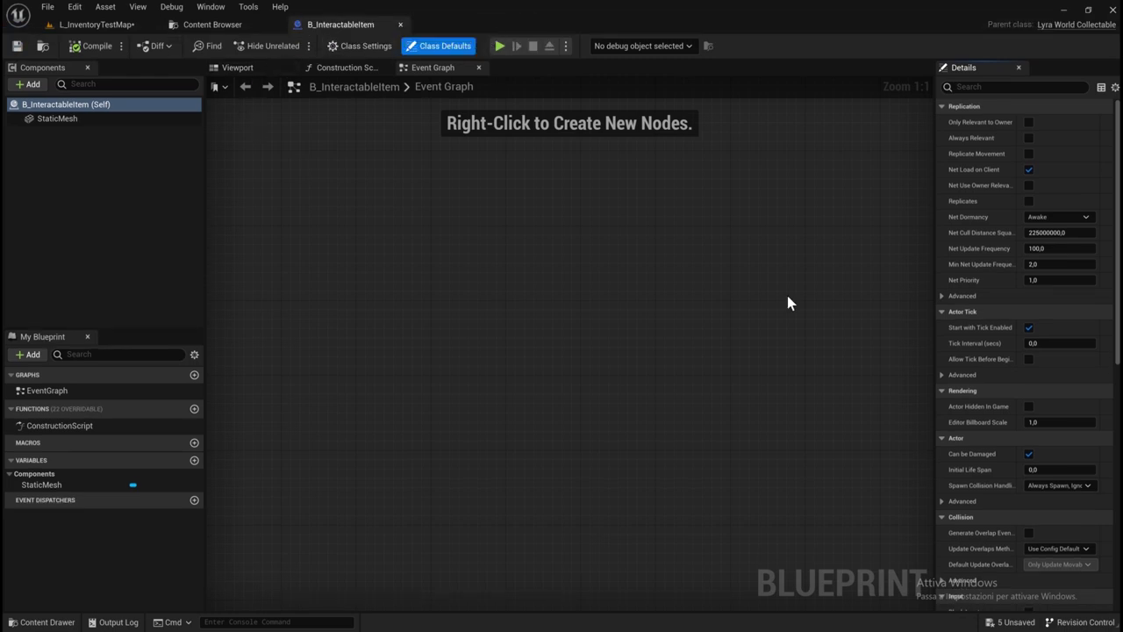
pyautogui.moveTo(933, 256); pyautogui.dragTo(711, 198)
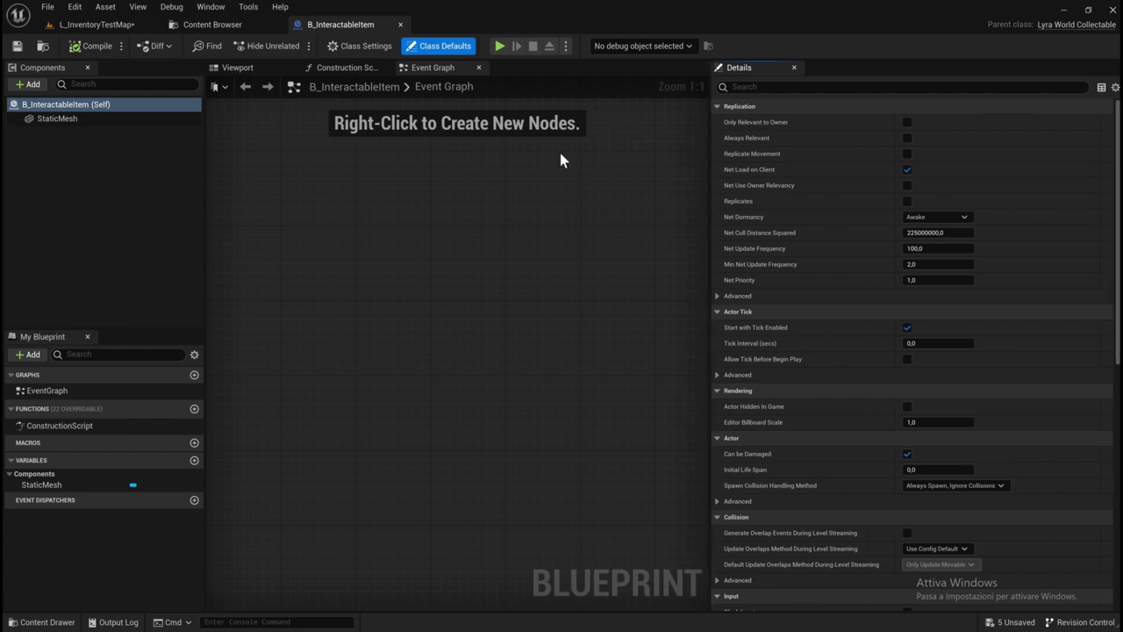
pyautogui.scroll(-3, 821, 201)
pyautogui.scroll(-3, 832, 215)
pyautogui.scroll(-3, 834, 215)
pyautogui.scroll(-2, 836, 219)
pyautogui.scroll(5, 837, 224)
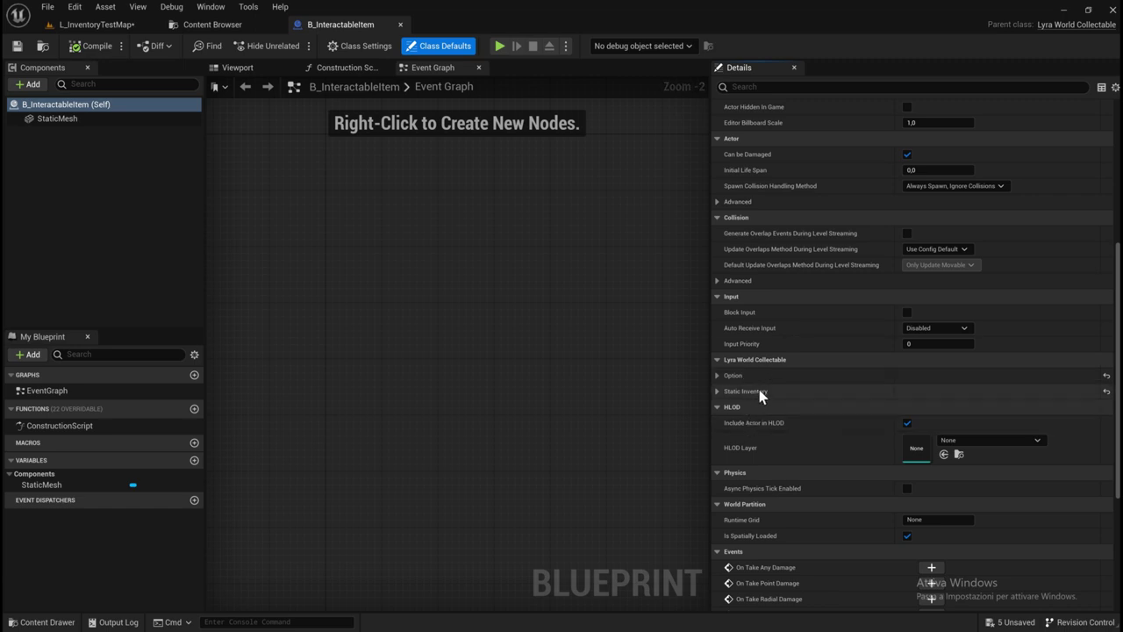
# Set Static Inventory Templates Index[0] Item Def to TestID_Item and save the blueprint.
pyautogui.click(717, 392)
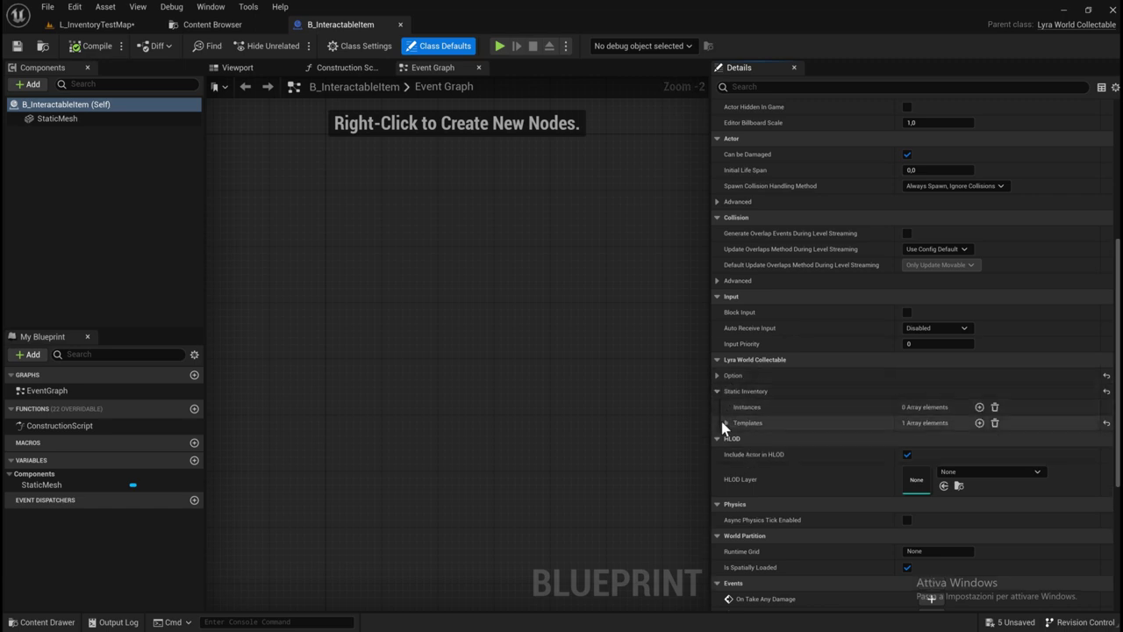
pyautogui.click(728, 424)
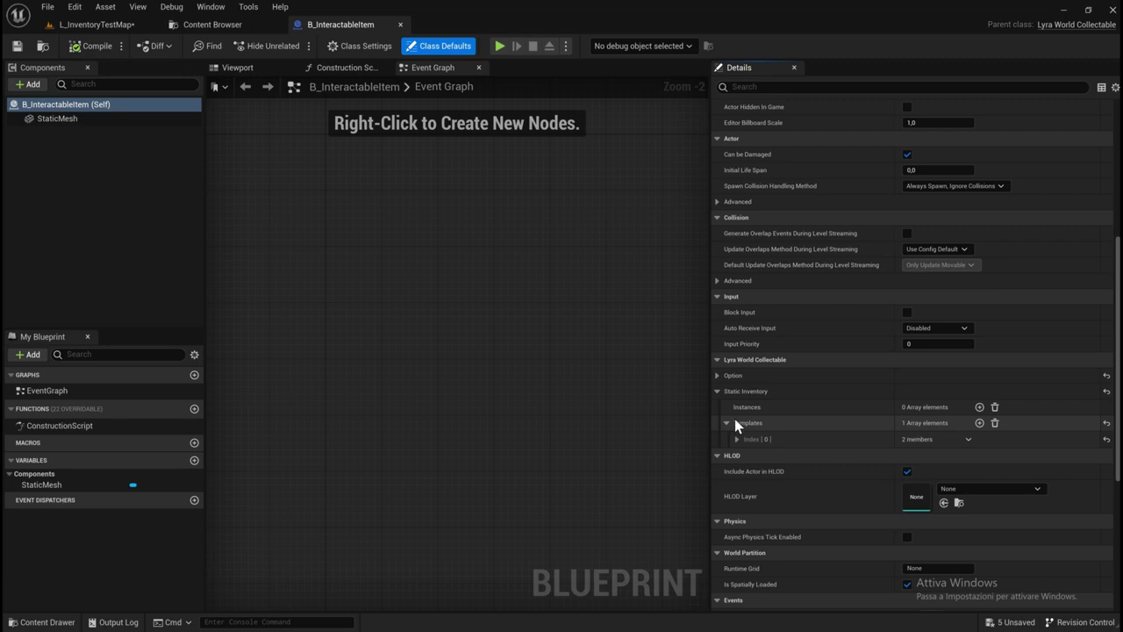
pyautogui.click(741, 422)
pyautogui.scroll(-1, 747, 426)
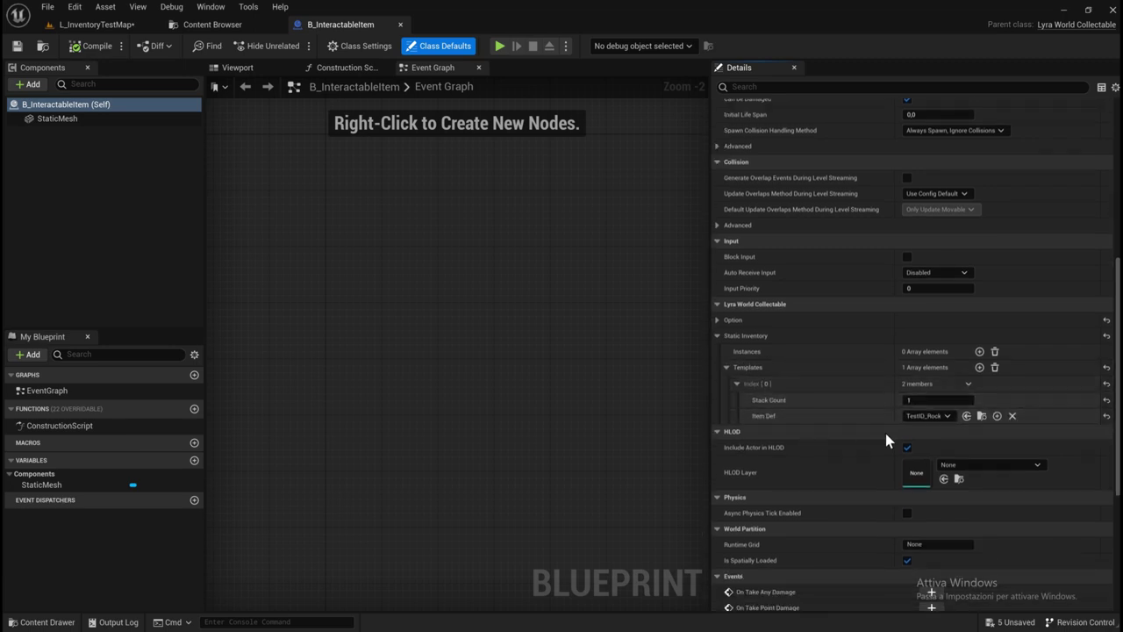
pyautogui.click(937, 417)
pyautogui.write('item')
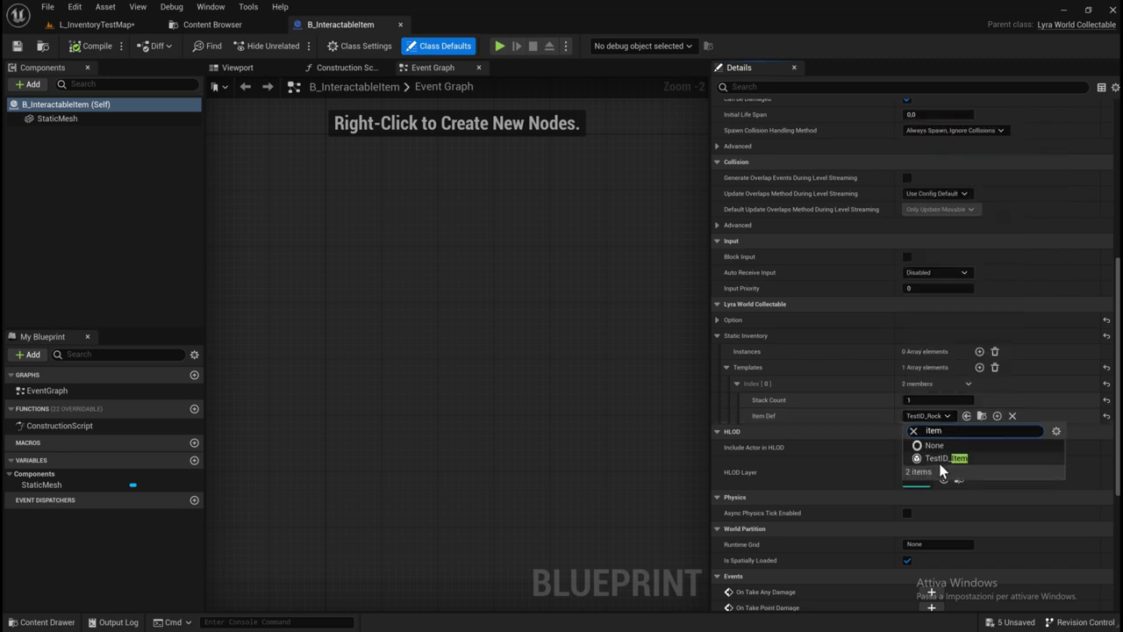
pyautogui.click(941, 458)
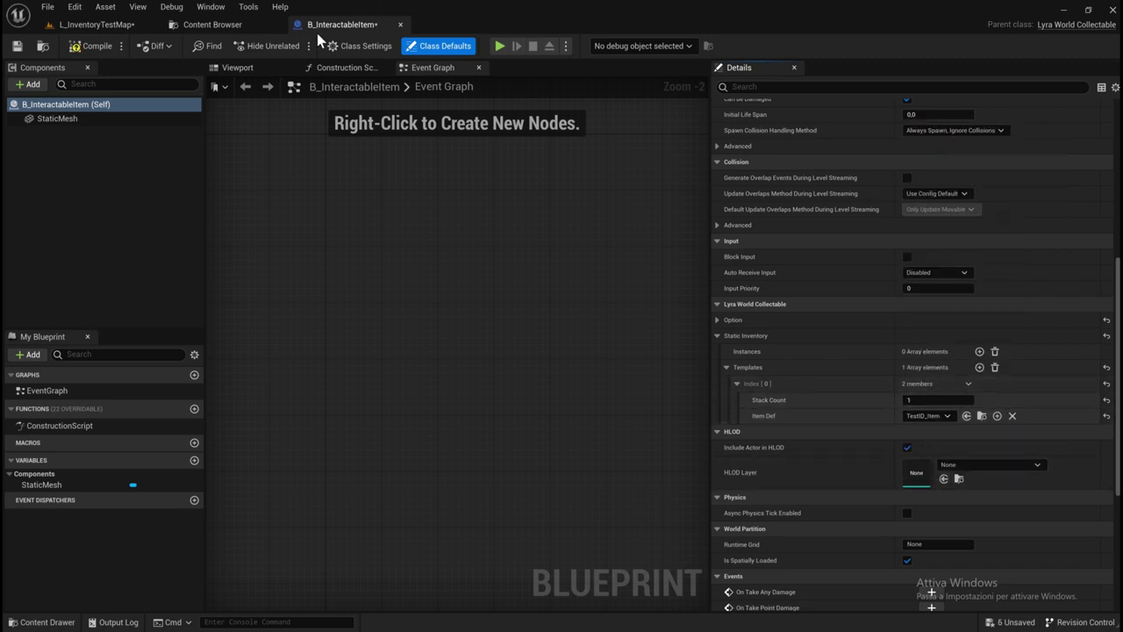
pyautogui.click(16, 46)
# In B_InteractableItem's Viewport, select the cube StaticMesh and scroll its Details toward Materials.
pyautogui.click(237, 67)
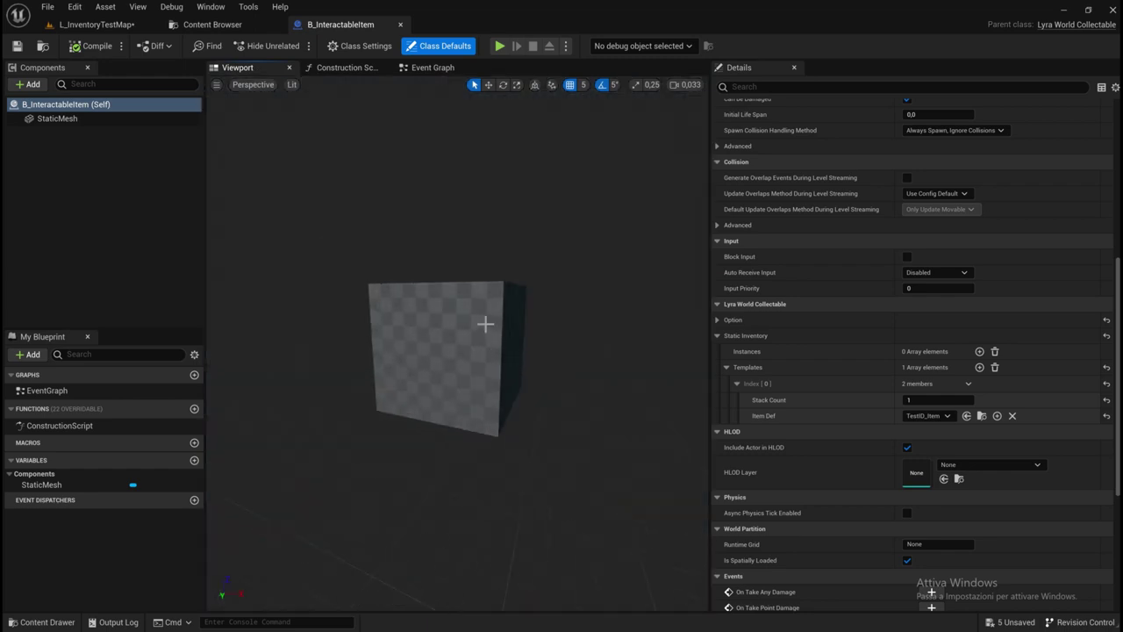
pyautogui.scroll(3, 485, 324)
pyautogui.click(479, 317)
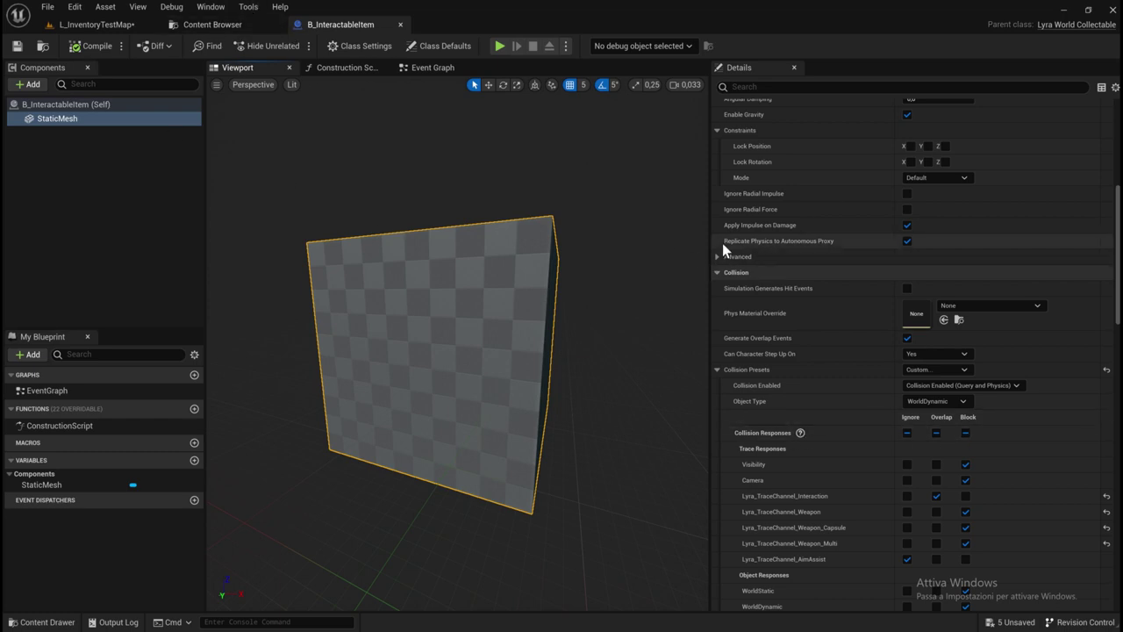
pyautogui.scroll(5, 815, 248)
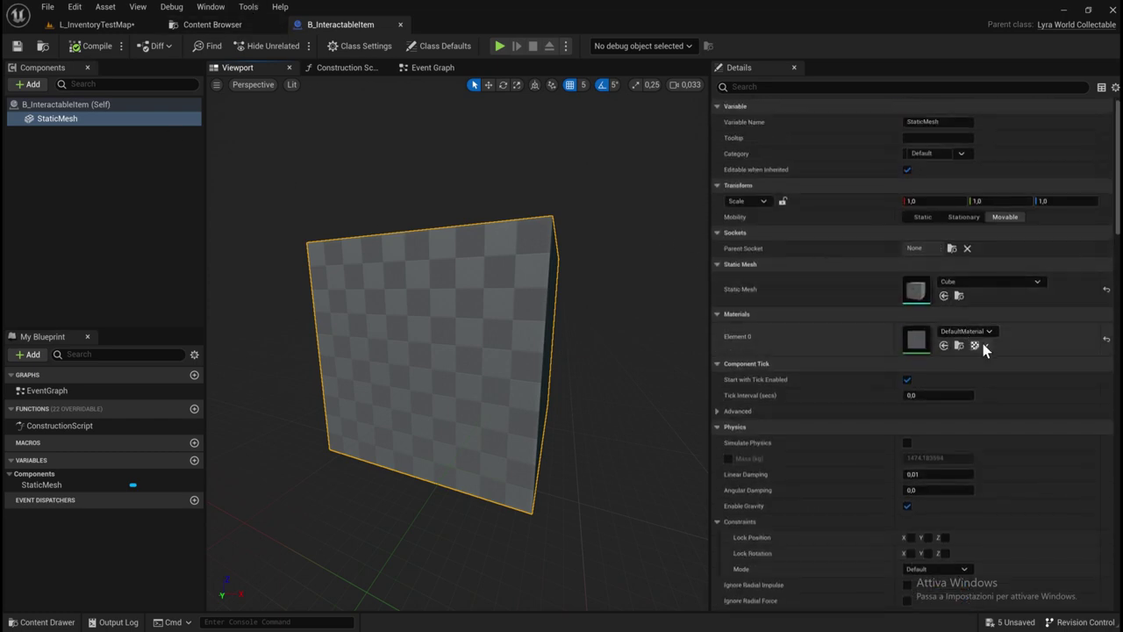
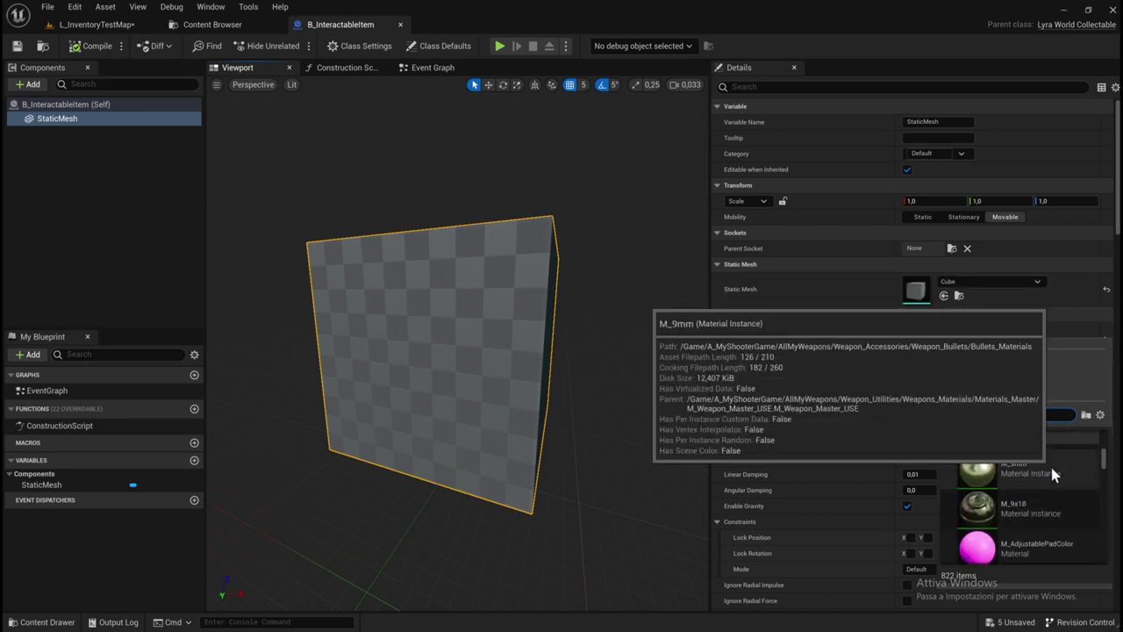
# Give the cube the M_AdjustablePadColor material and place B_InteractableItem in the level at Z 175.
pyautogui.click(1032, 497)
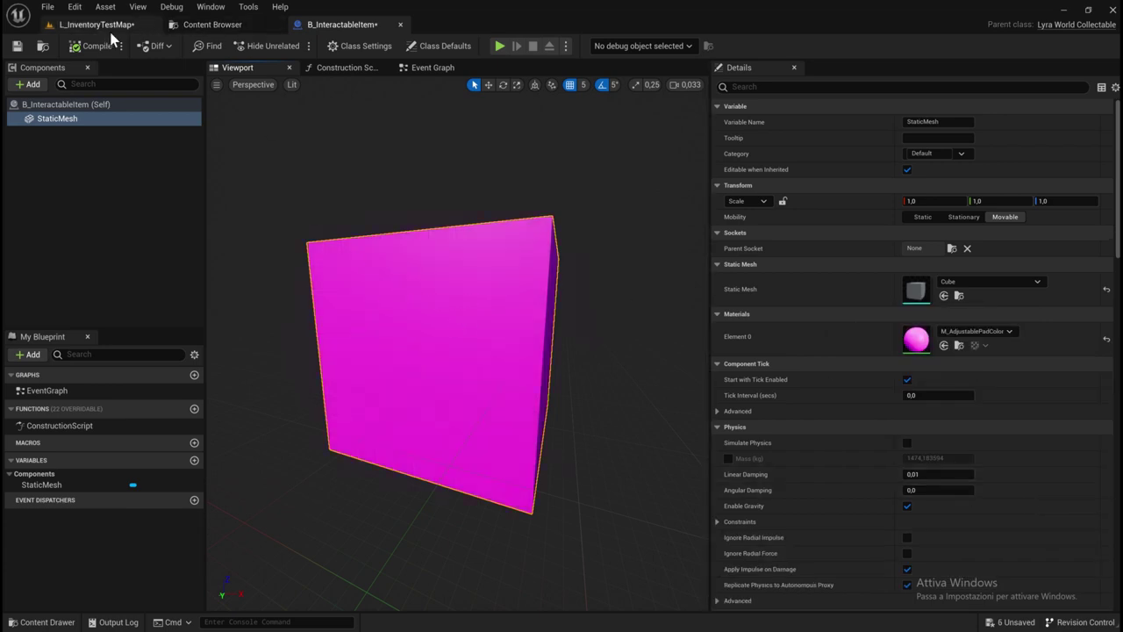
pyautogui.click(211, 25)
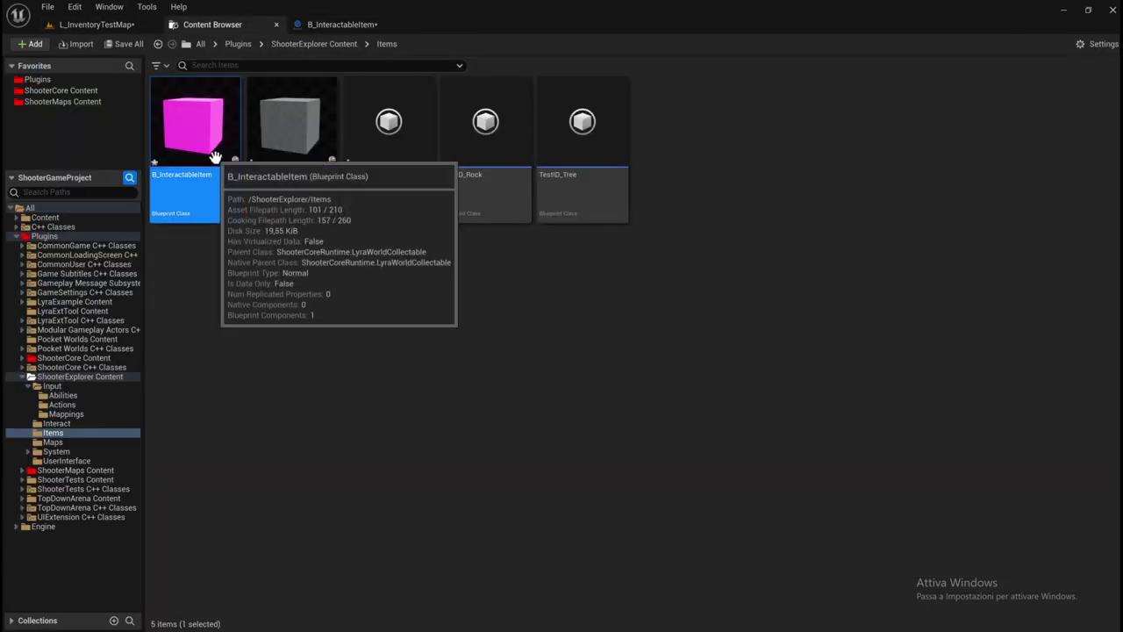
pyautogui.moveTo(215, 156)
pyautogui.mouseDown()
pyautogui.moveTo(113, 24)
pyautogui.moveTo(230, 526)
pyautogui.mouseUp()
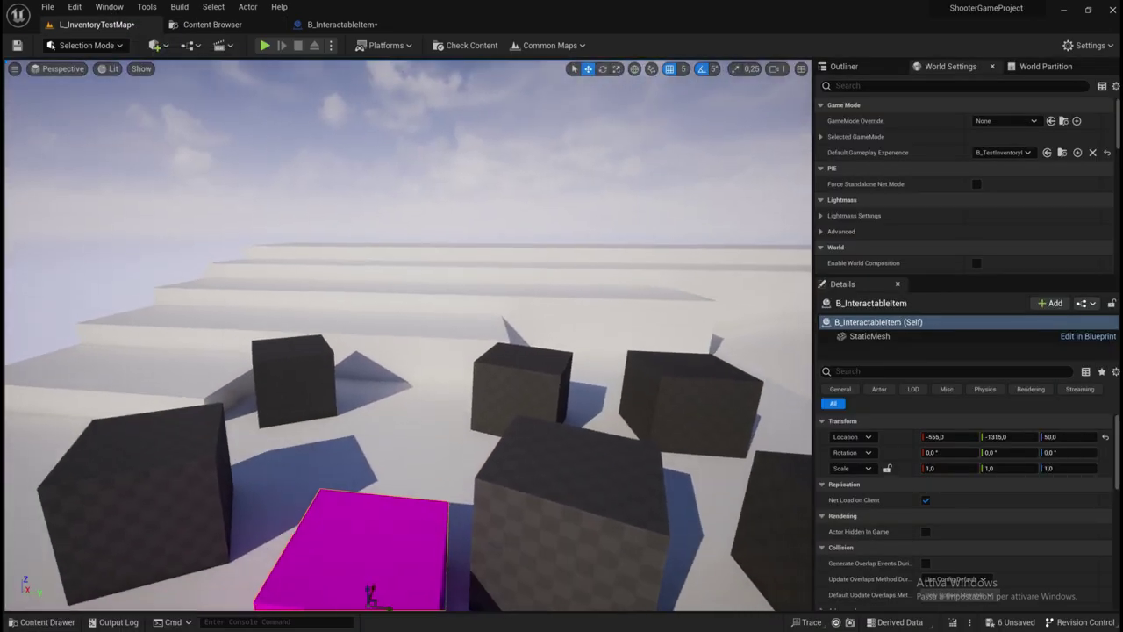
pyautogui.scroll(-10, 409, 424)
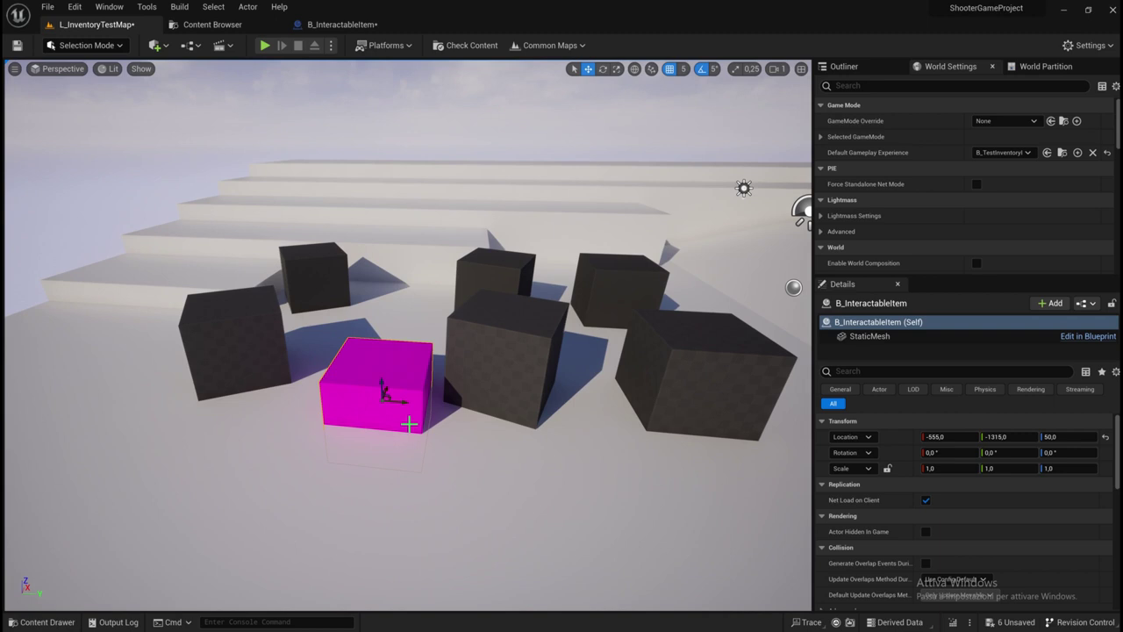
pyautogui.moveTo(380, 379); pyautogui.dragTo(379, 341)
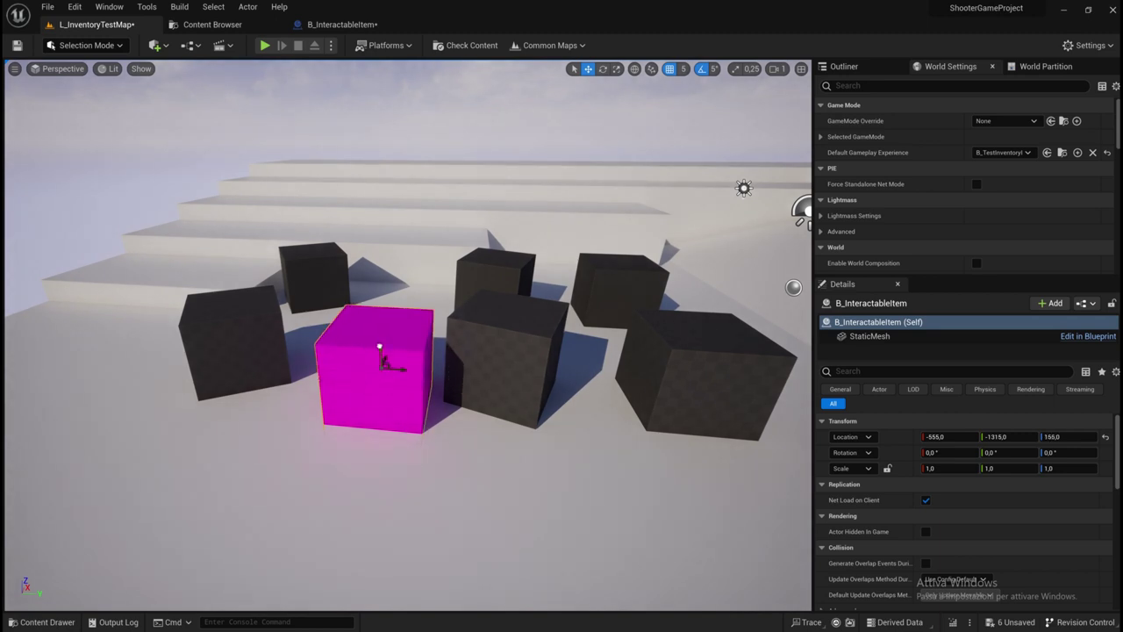
# Save L_InventoryTestMap and return to the Items content folder.
pyautogui.click(18, 46)
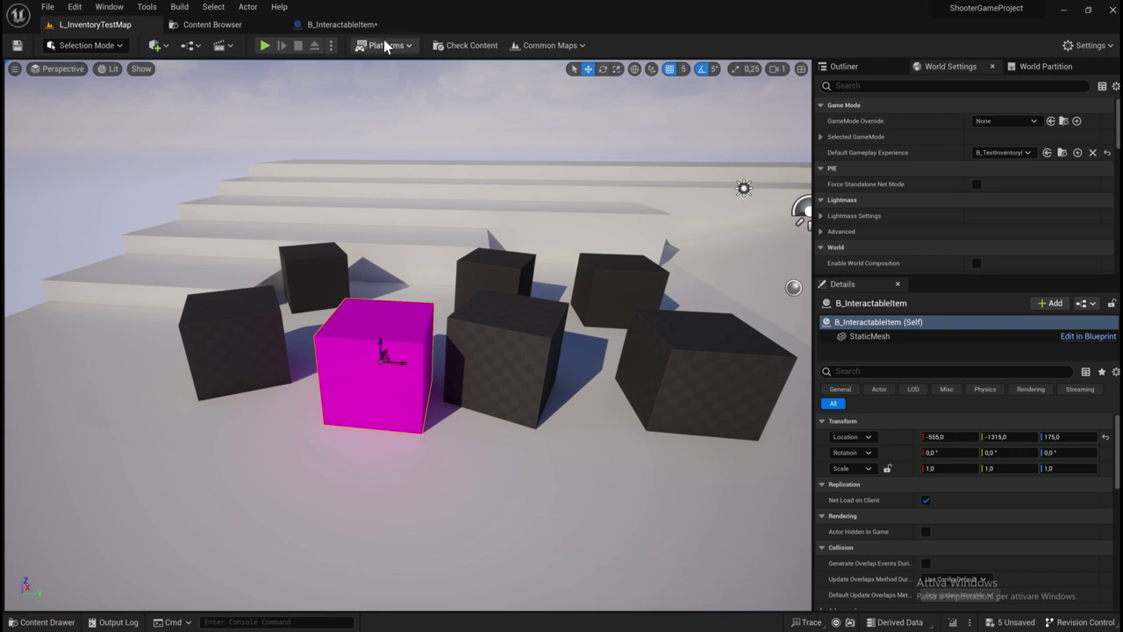
pyautogui.click(338, 24)
pyautogui.click(230, 27)
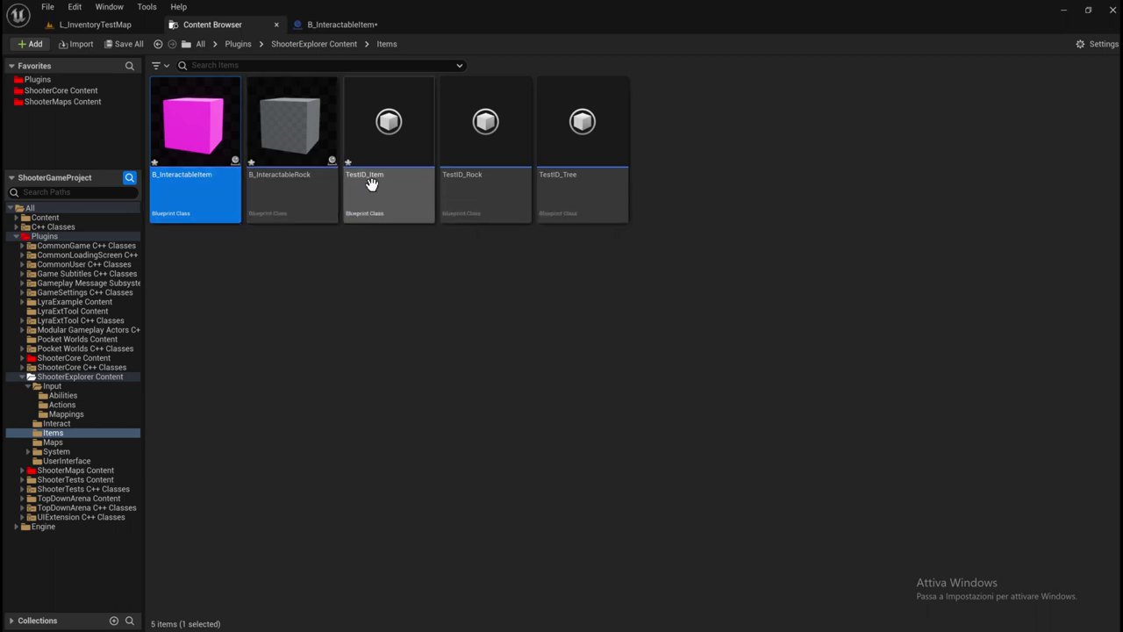
# Open TestID_Item and change its Display Name from Rock to Item.
pyautogui.doubleClick(406, 186)
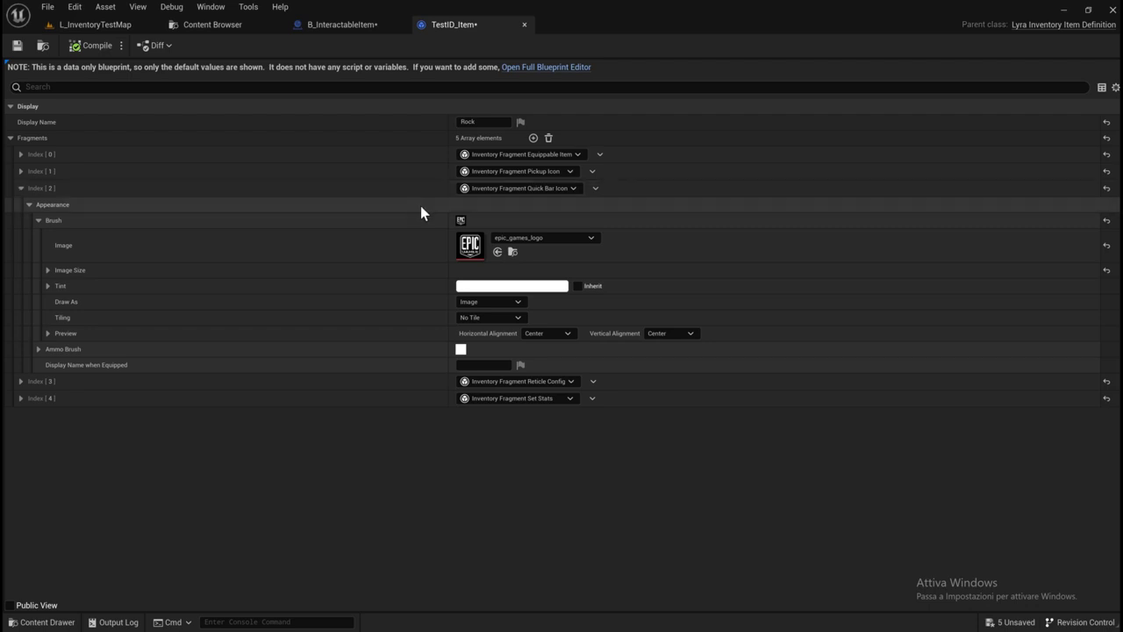
pyautogui.click(480, 122)
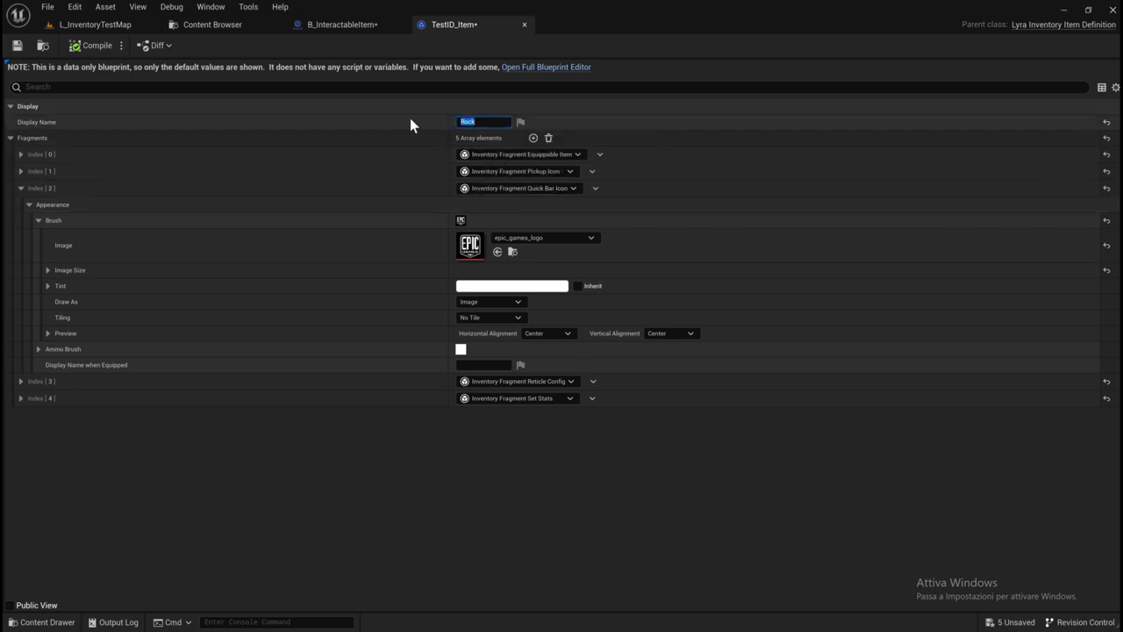
pyautogui.write('Item')
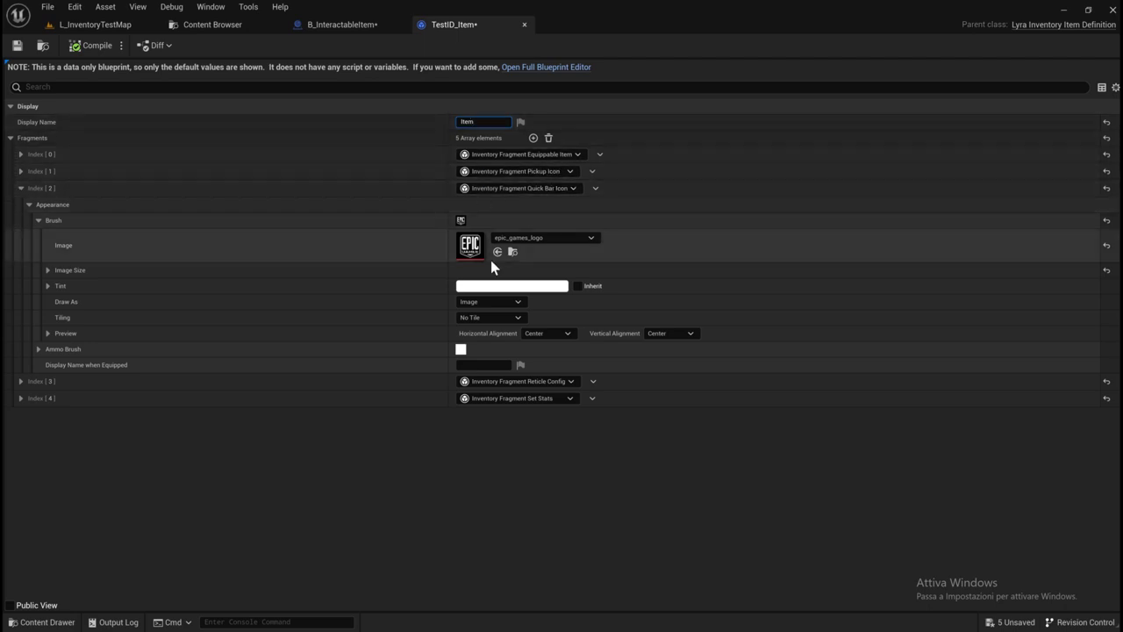
# Set the Quick Bar Icon brush image to AngryCatDoodle.
pyautogui.click(590, 238)
pyautogui.scroll(3, 704, 554)
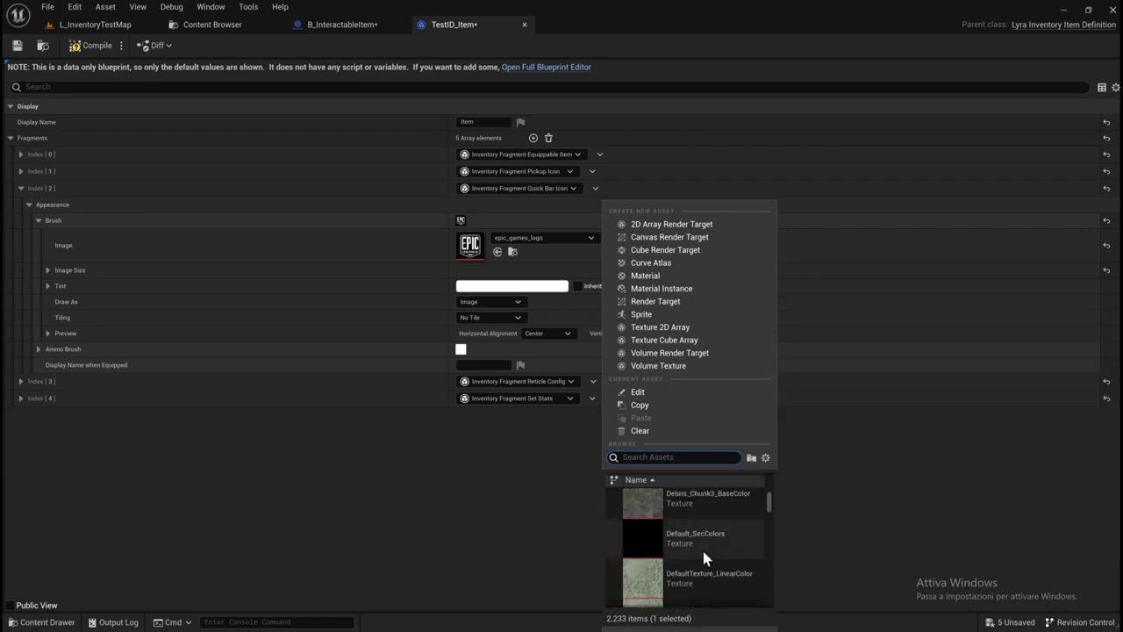
pyautogui.moveTo(770, 511); pyautogui.dragTo(773, 472)
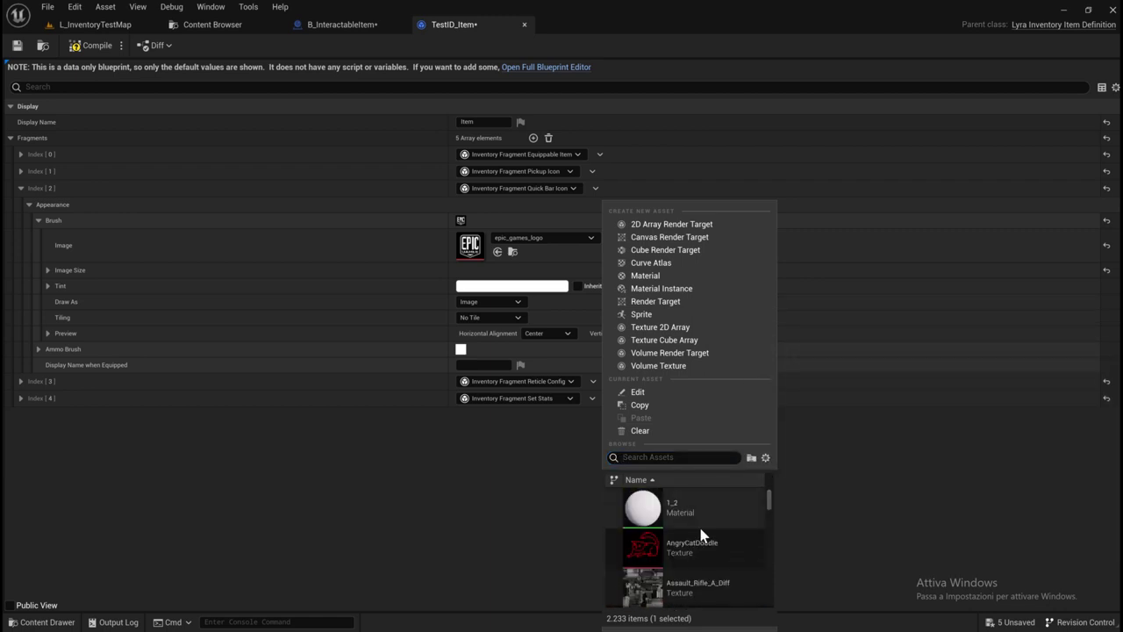
pyautogui.click(704, 533)
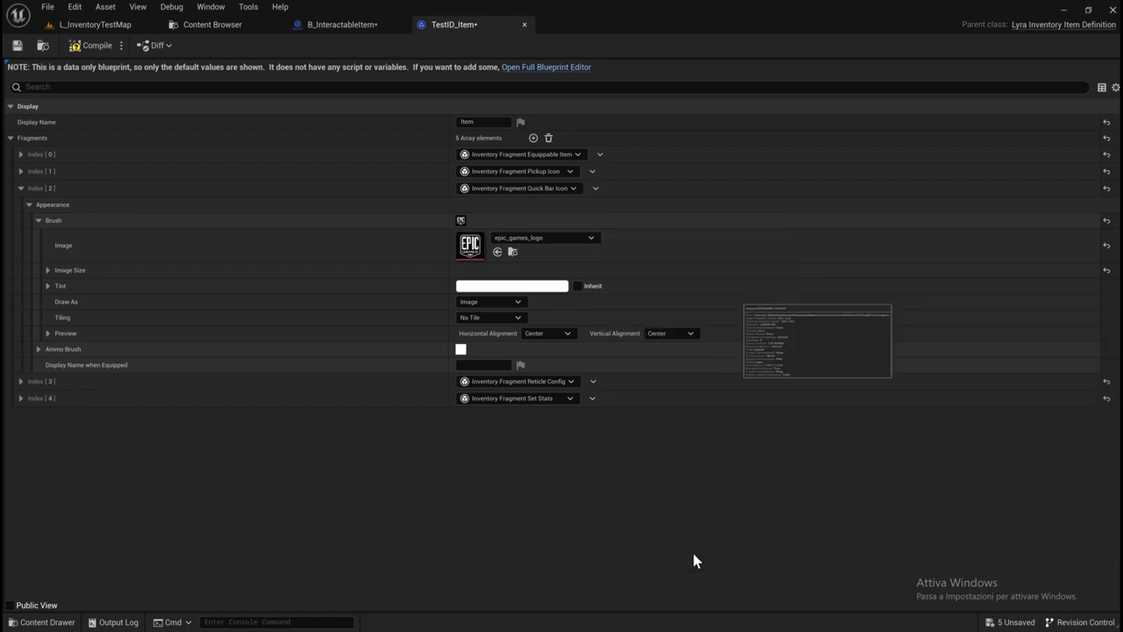
pyautogui.click(24, 191)
pyautogui.click(21, 155)
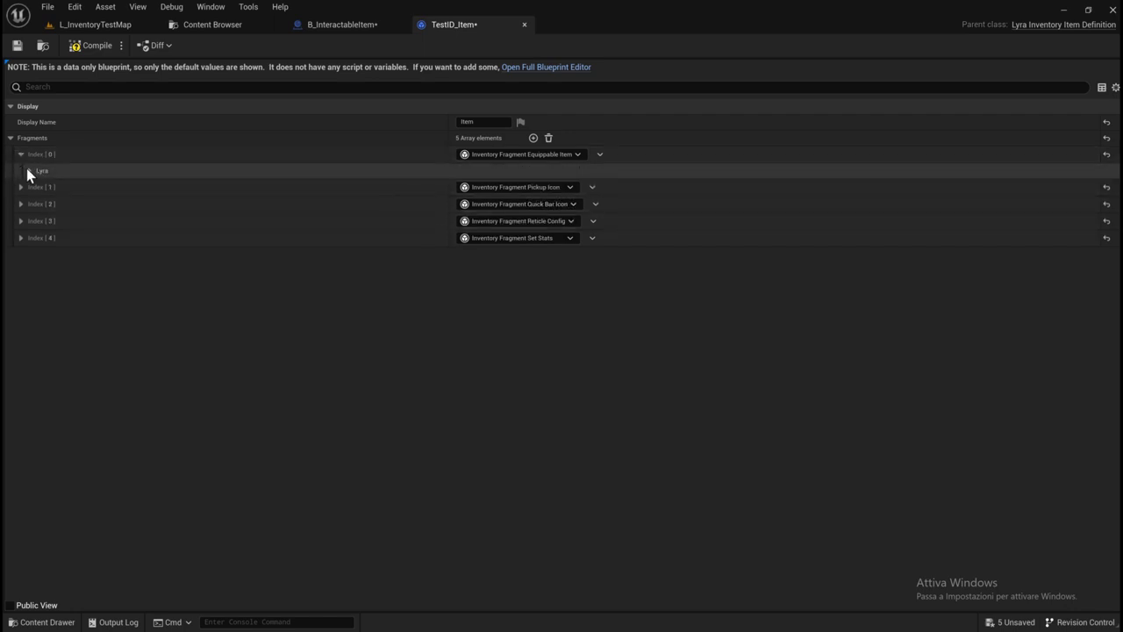
# Set the equippable item's equipment definition to WID_K_10.
pyautogui.click(29, 171)
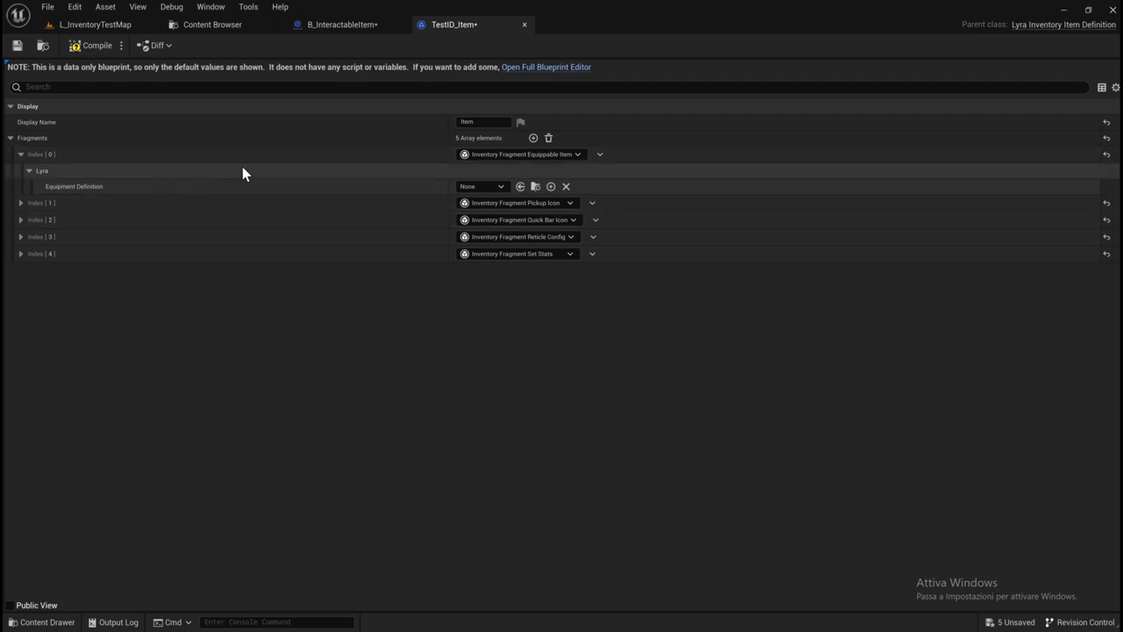
pyautogui.click(498, 187)
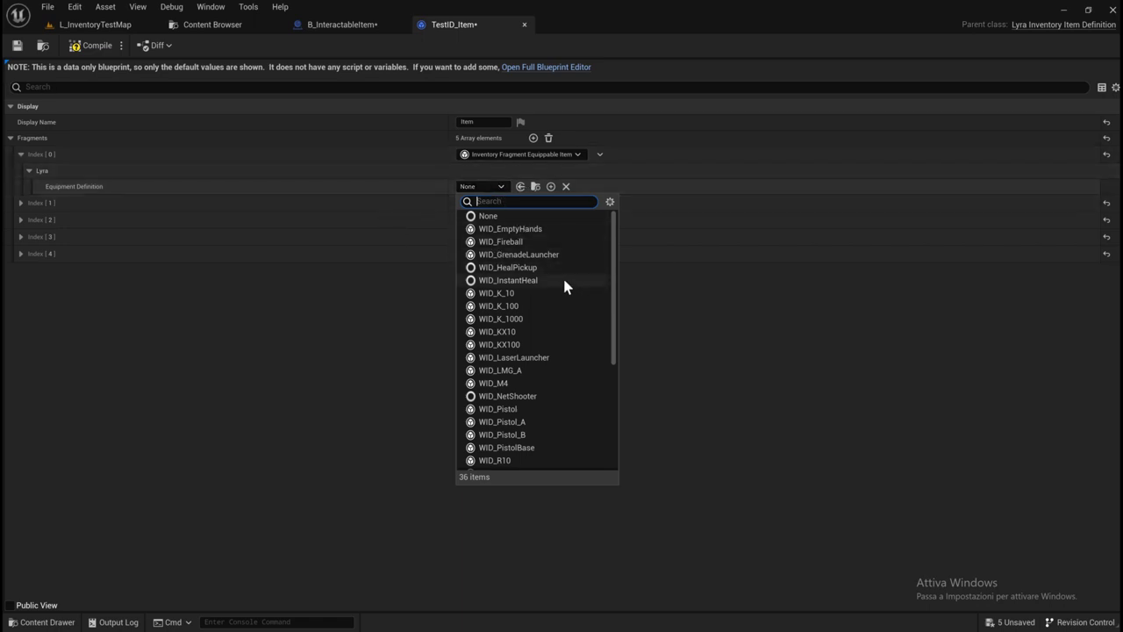
pyautogui.click(528, 294)
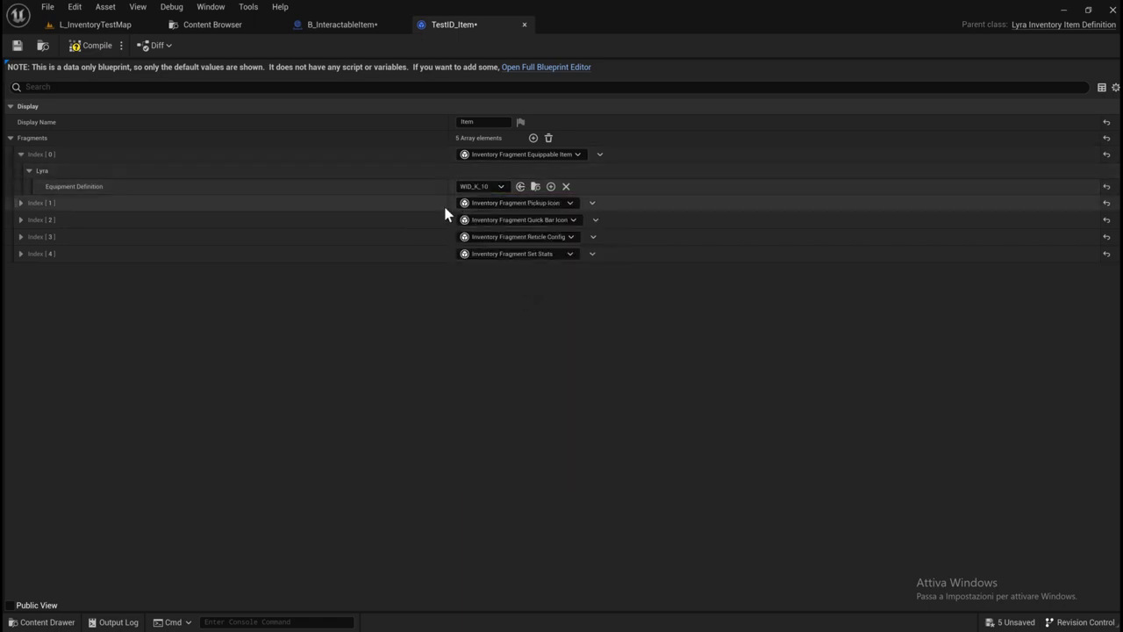
# Set the pickup icon mesh to SK_K_10.
pyautogui.click(20, 203)
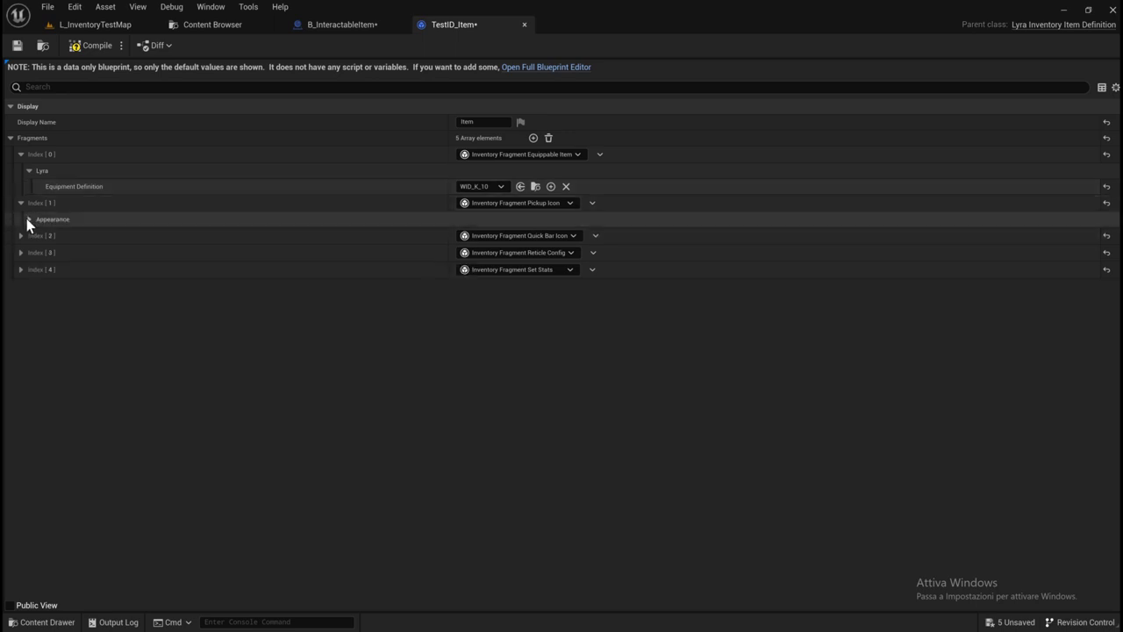
pyautogui.click(29, 219)
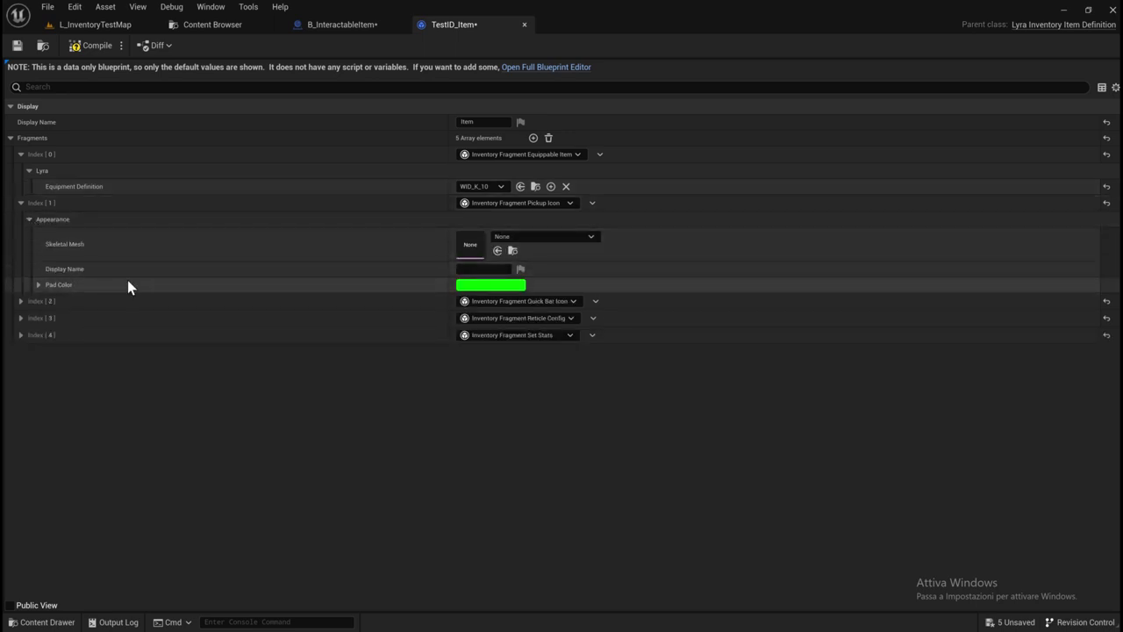
pyautogui.click(516, 237)
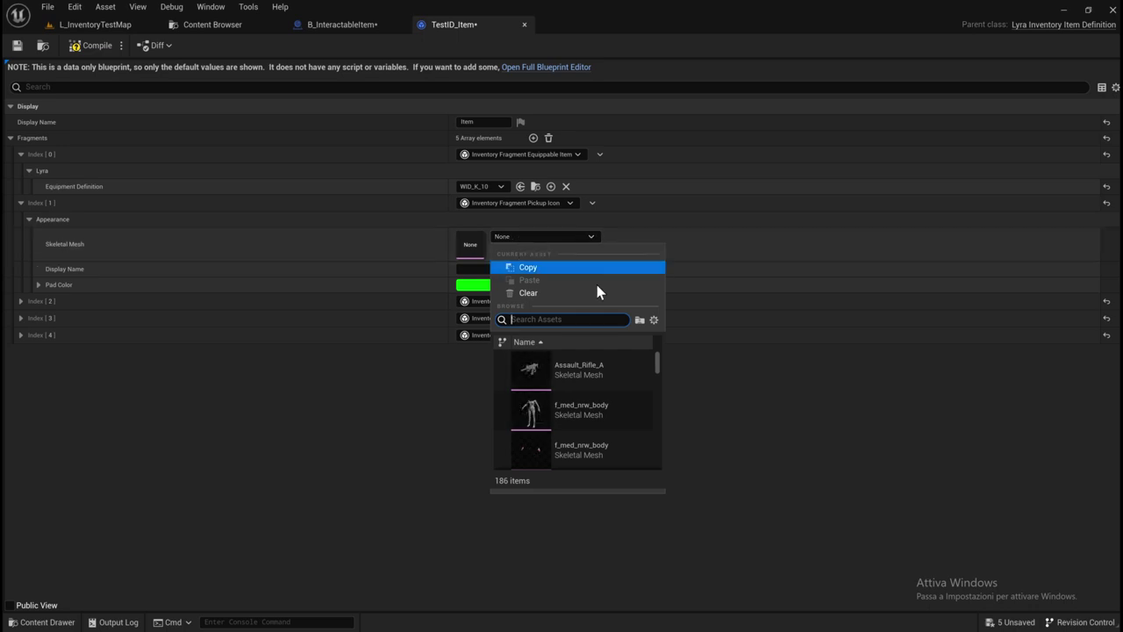
pyautogui.write('k10')
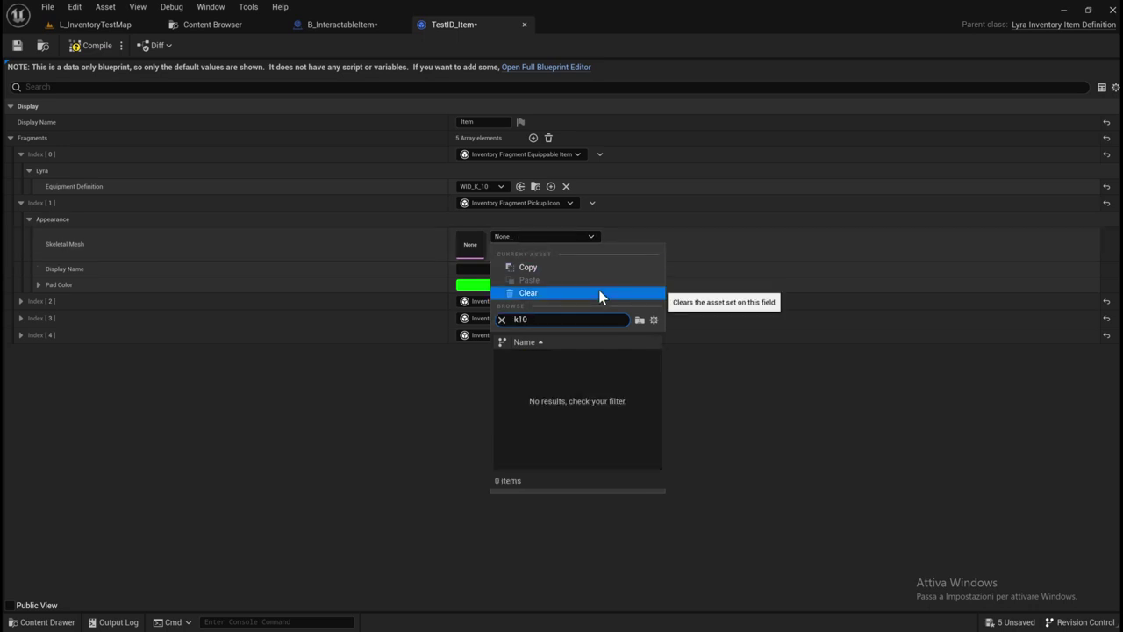
pyautogui.write('_')
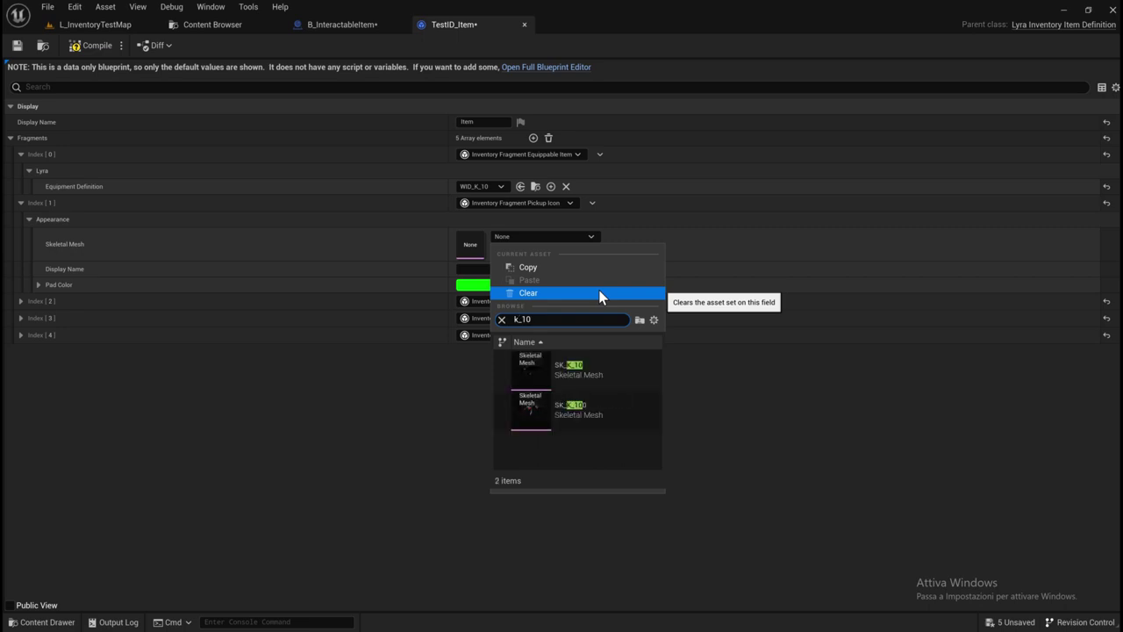
pyautogui.click(582, 367)
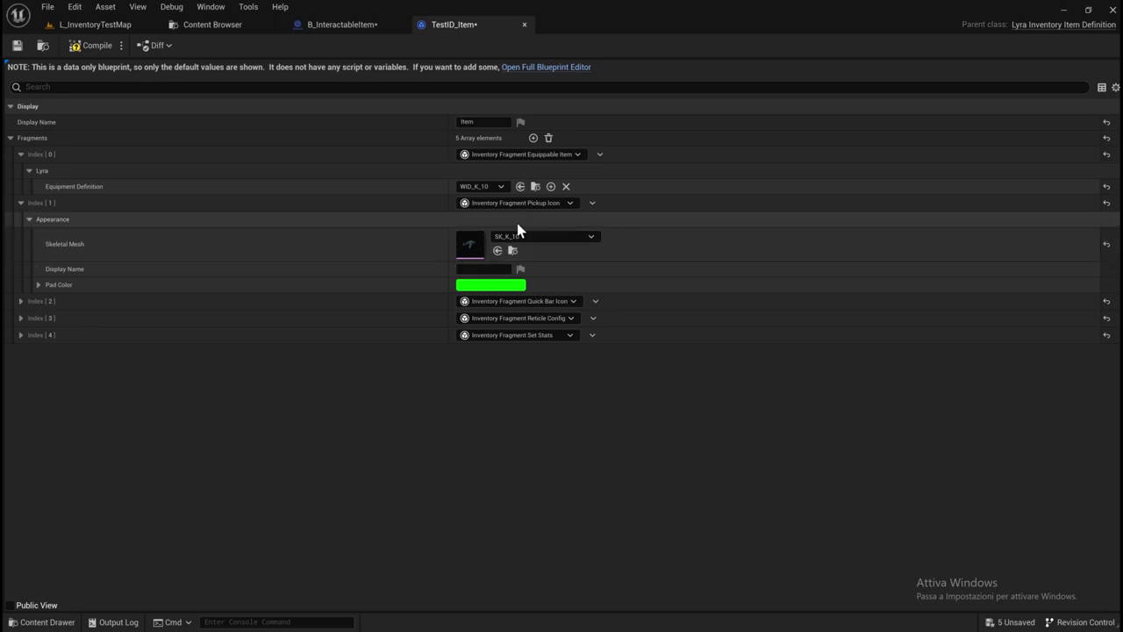
# Change the quick bar icon image to T_UI_Icon_RangedWeapons_Rifle.
pyautogui.click(20, 302)
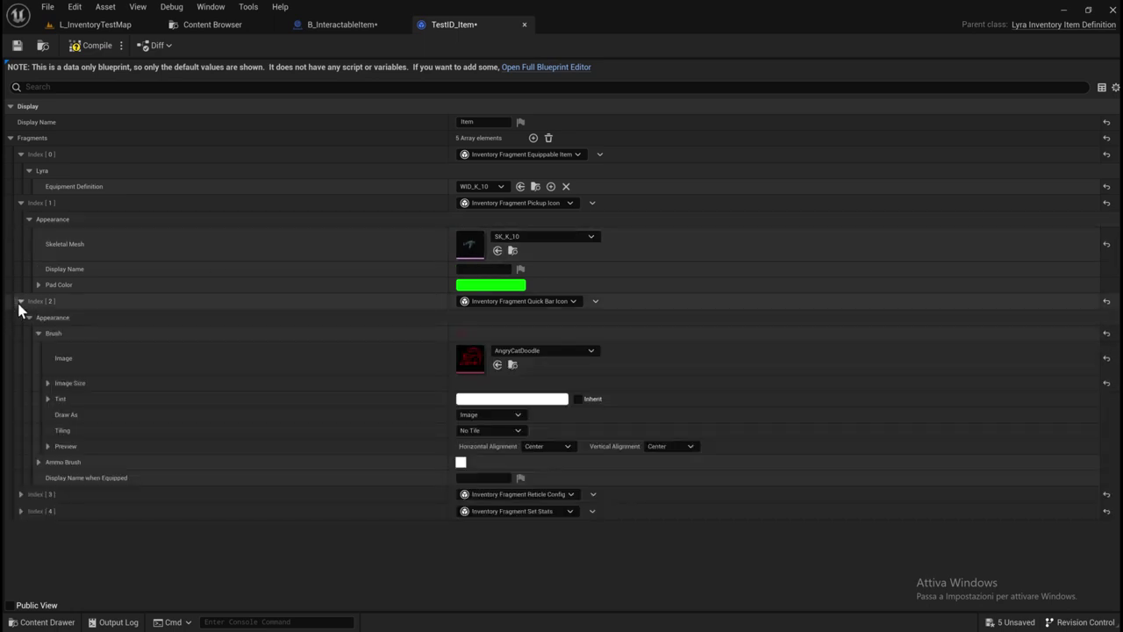
pyautogui.click(542, 354)
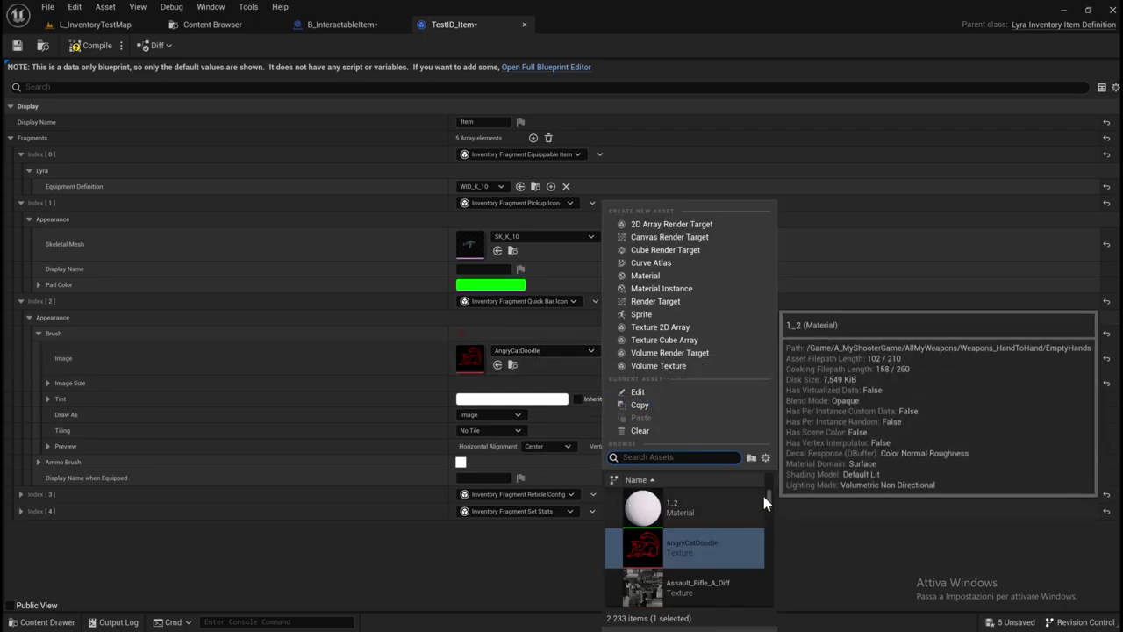
pyautogui.write('rifle')
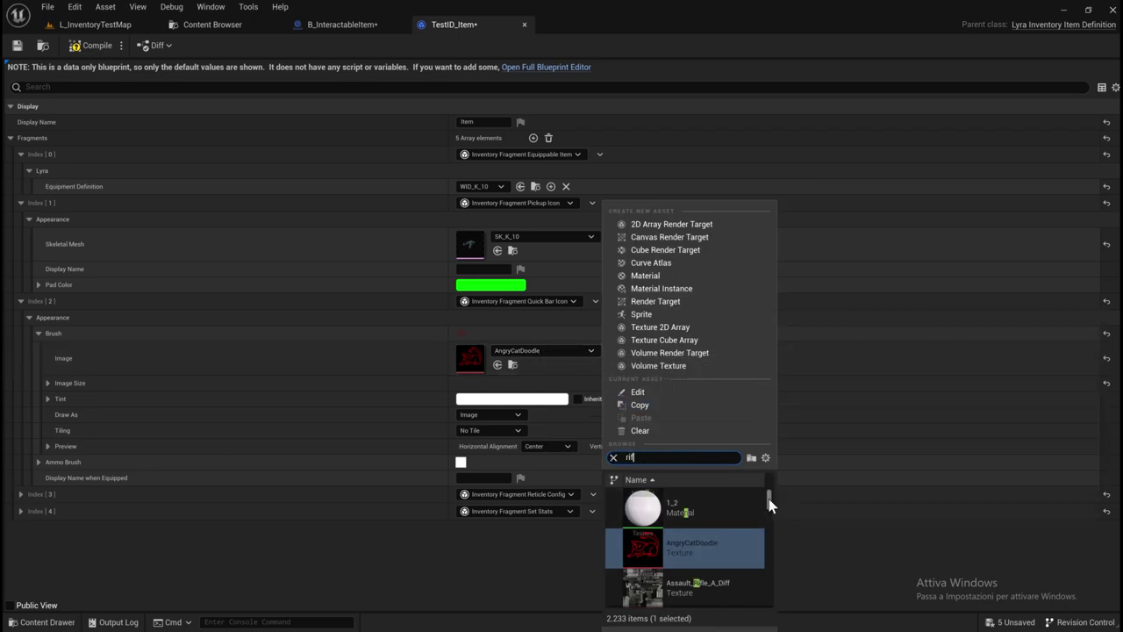
pyautogui.scroll(-3, 716, 530)
pyautogui.scroll(-3, 728, 535)
pyautogui.scroll(-3, 740, 541)
pyautogui.scroll(1, 753, 558)
pyautogui.scroll(1, 753, 560)
pyautogui.scroll(1, 752, 560)
pyautogui.scroll(1, 755, 564)
pyautogui.scroll(-1, 753, 557)
pyautogui.scroll(-1, 752, 558)
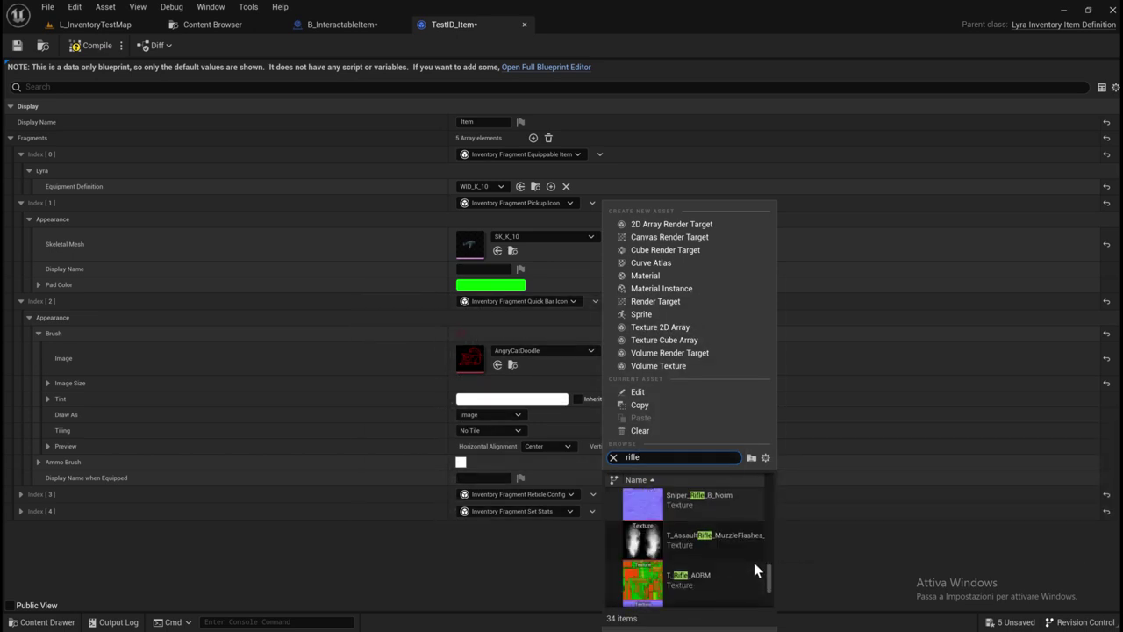
pyautogui.scroll(-1, 742, 555)
pyautogui.click(728, 549)
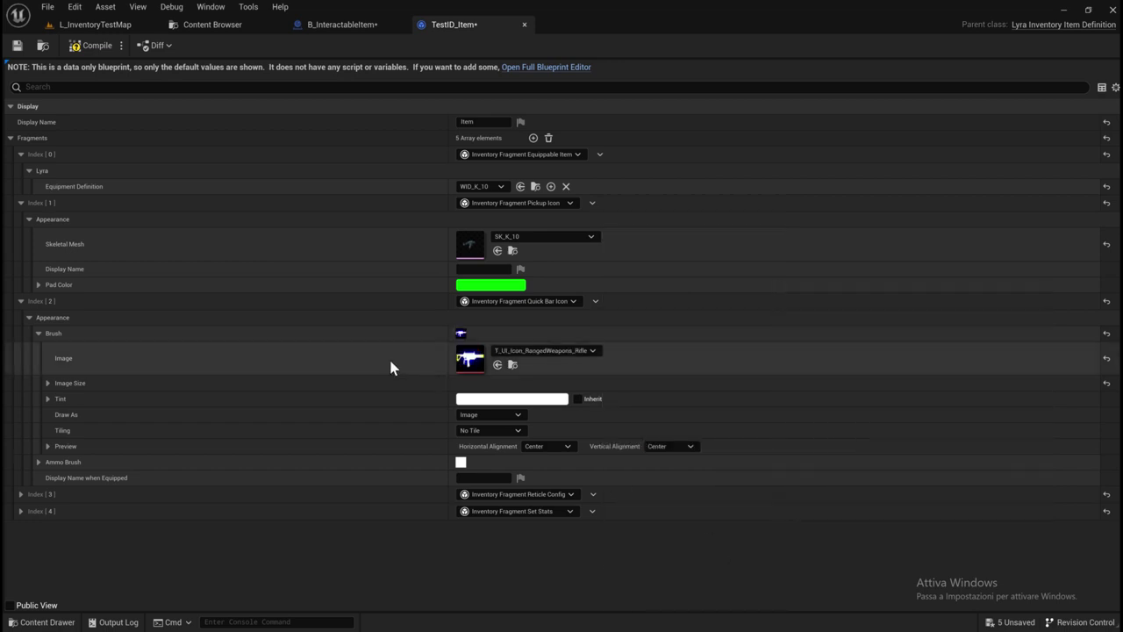
pyautogui.click(20, 494)
# Add UI_AmmoCounter_SMG_AK74U as the only reticle widget and expand the set stats Equipment fields.
pyautogui.click(29, 510)
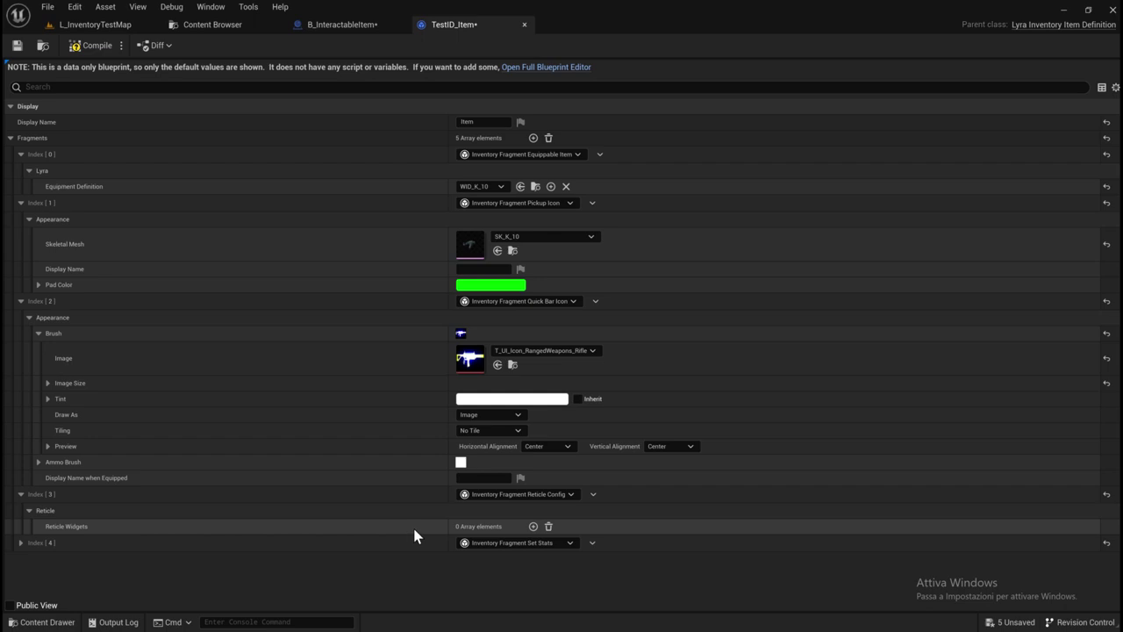
pyautogui.click(533, 526)
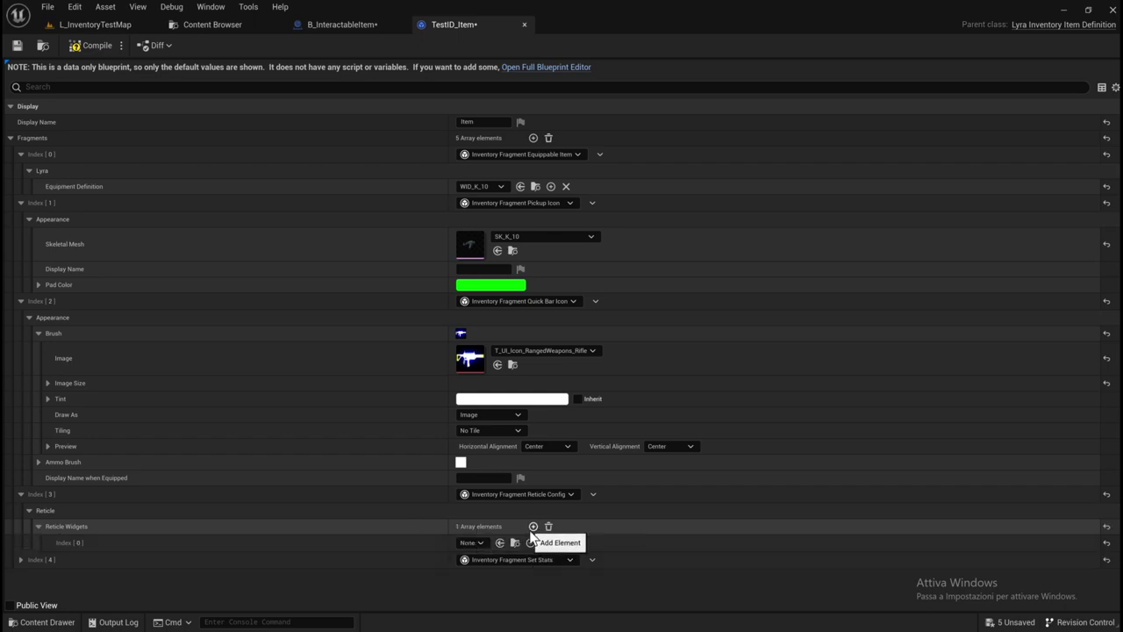
pyautogui.click(472, 542)
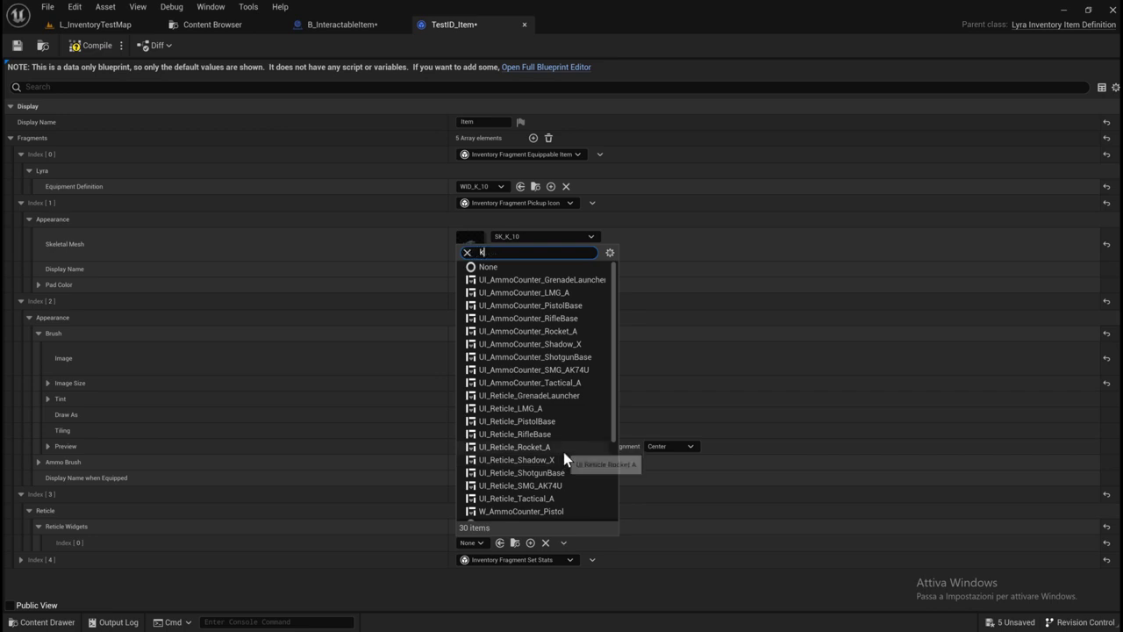
pyautogui.write('k')
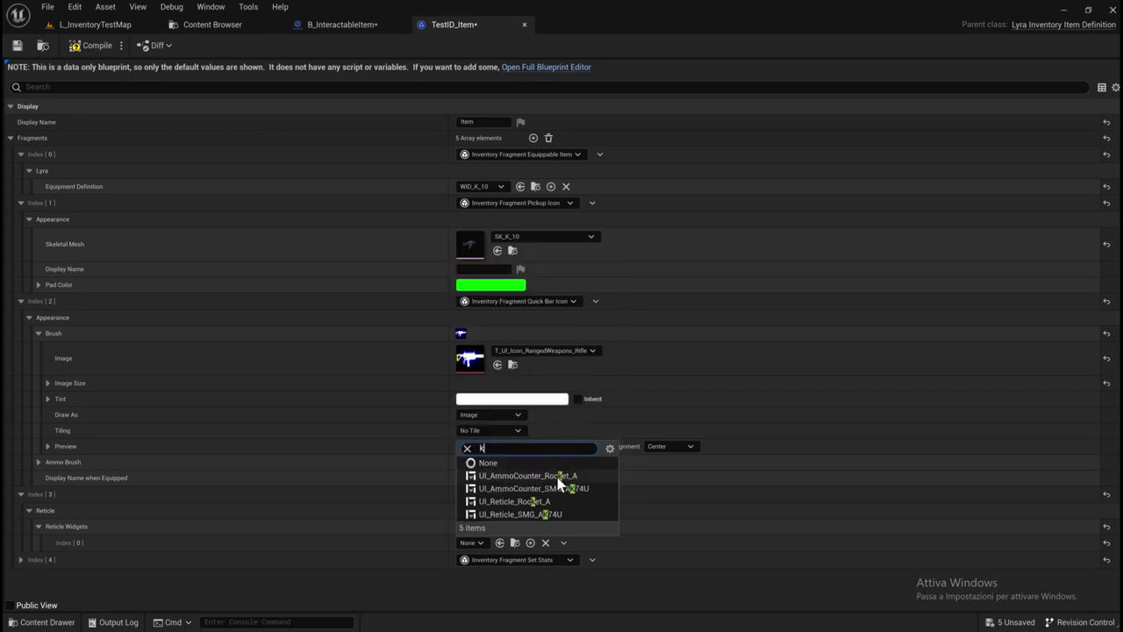
pyautogui.click(518, 488)
pyautogui.click(20, 559)
pyautogui.click(28, 575)
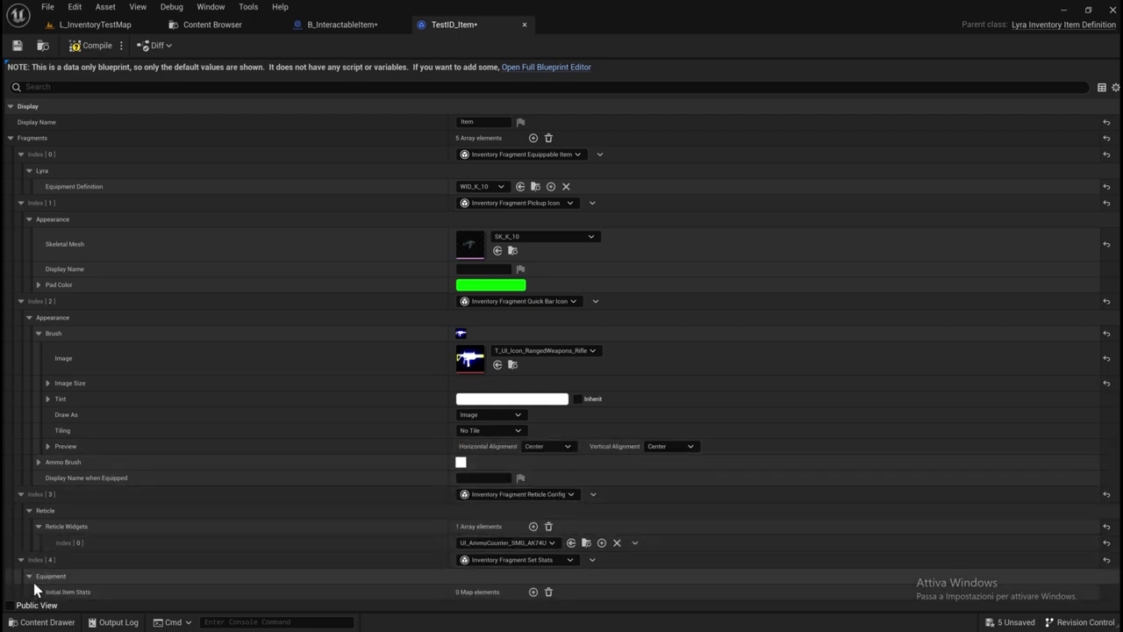
# Add an Initial Item Stats entry and browse its Key gameplay tag list.
pyautogui.click(533, 592)
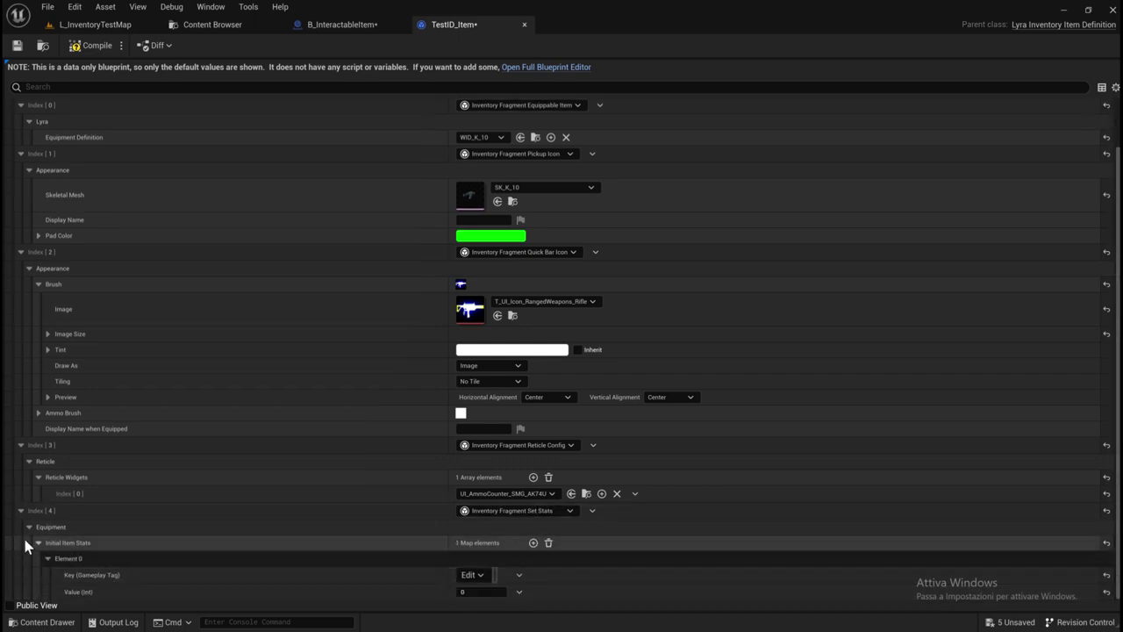
pyautogui.click(481, 575)
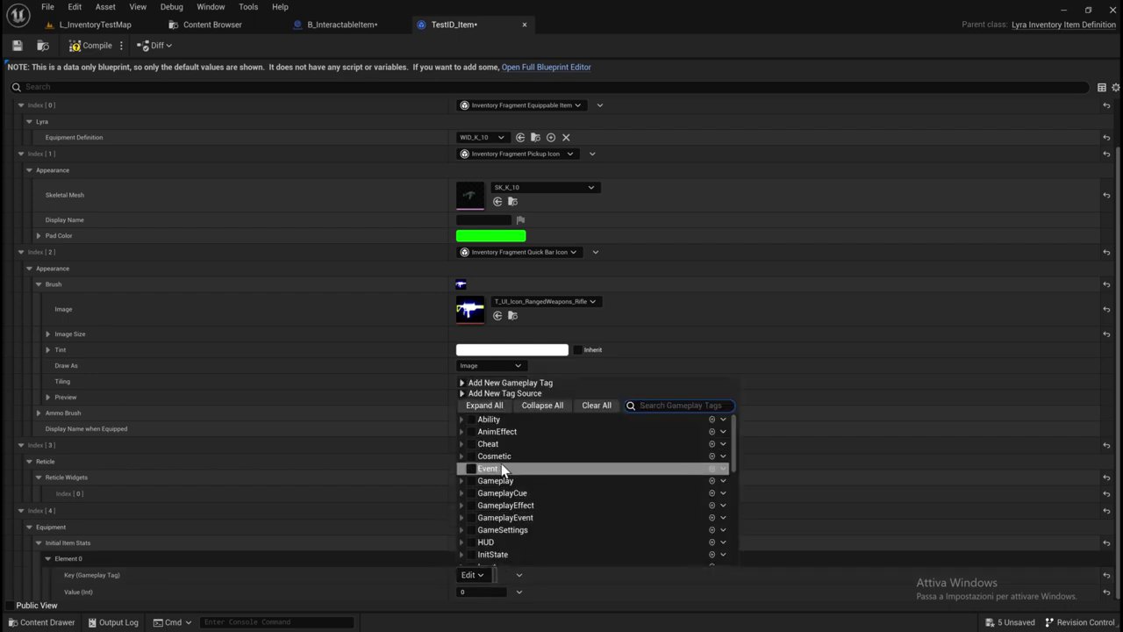
pyautogui.scroll(-2, 525, 477)
pyautogui.scroll(1, 525, 476)
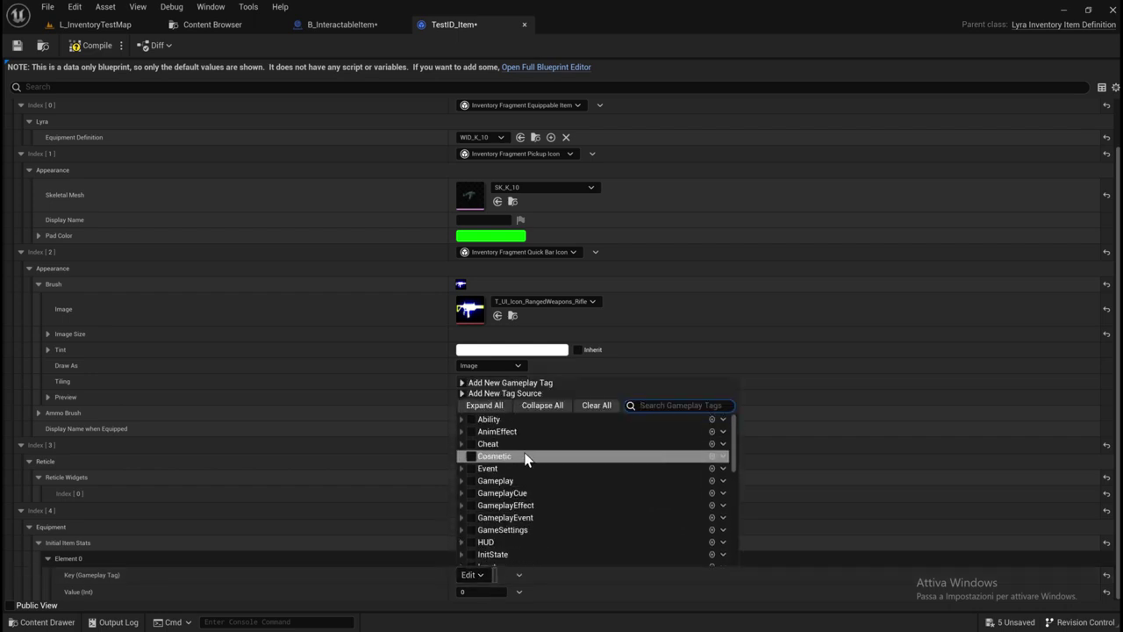
pyautogui.scroll(1, 492, 438)
pyautogui.click(463, 420)
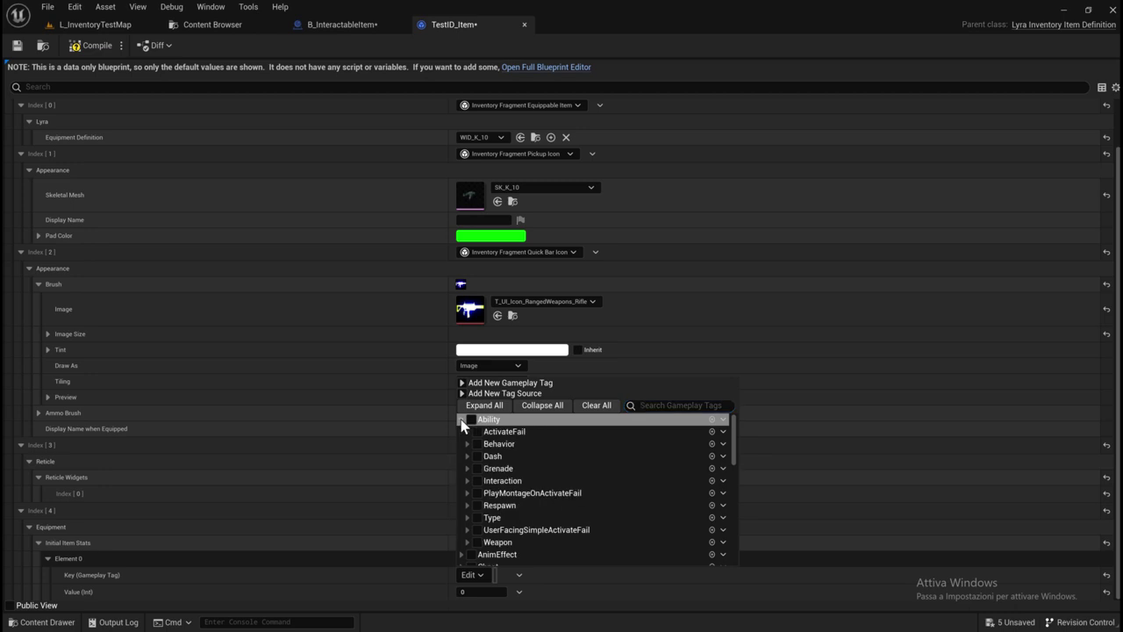
pyautogui.scroll(-1, 463, 434)
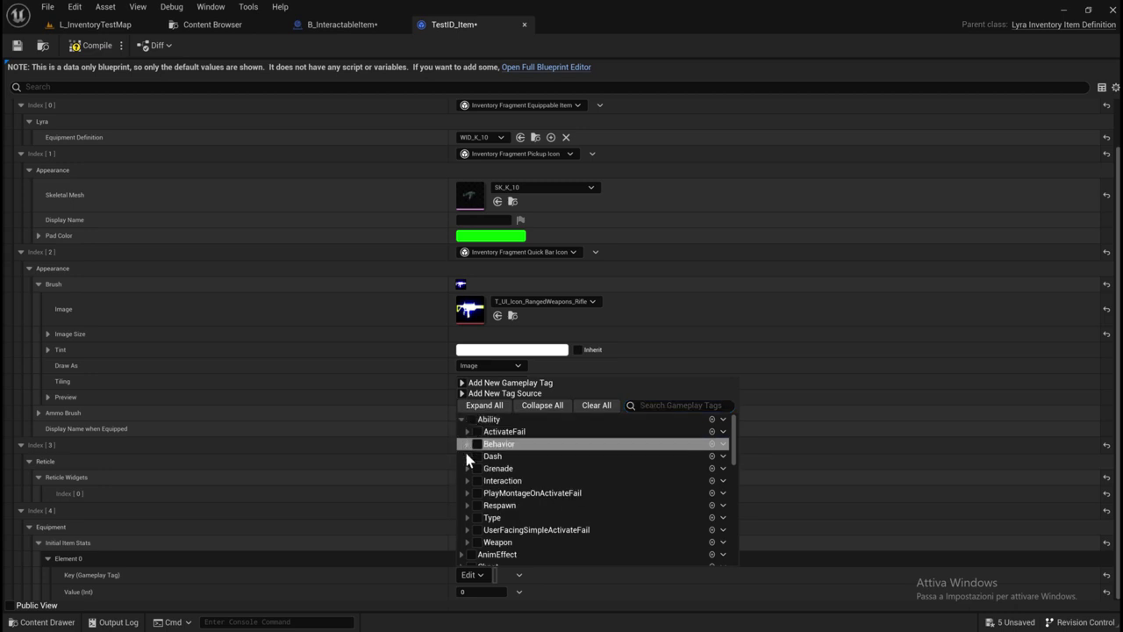
pyautogui.click(467, 504)
# Select Lyra.ShooterGame.Weapon.MagazineAmmo as the stat's key and close the tag list.
pyautogui.scroll(-1, 482, 496)
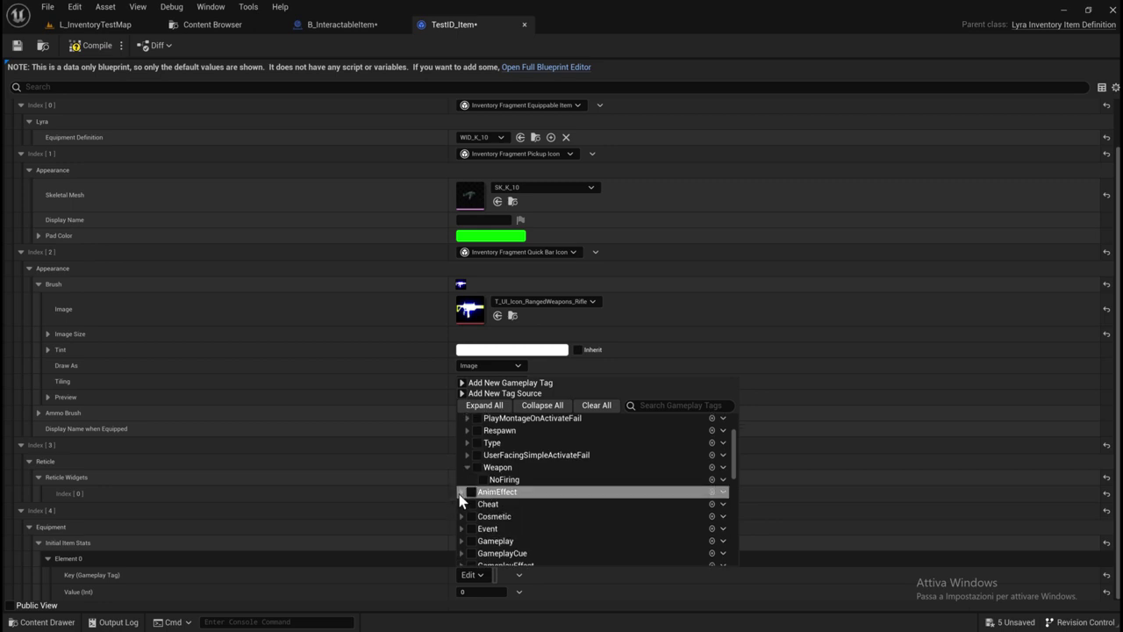
pyautogui.scroll(-3, 466, 511)
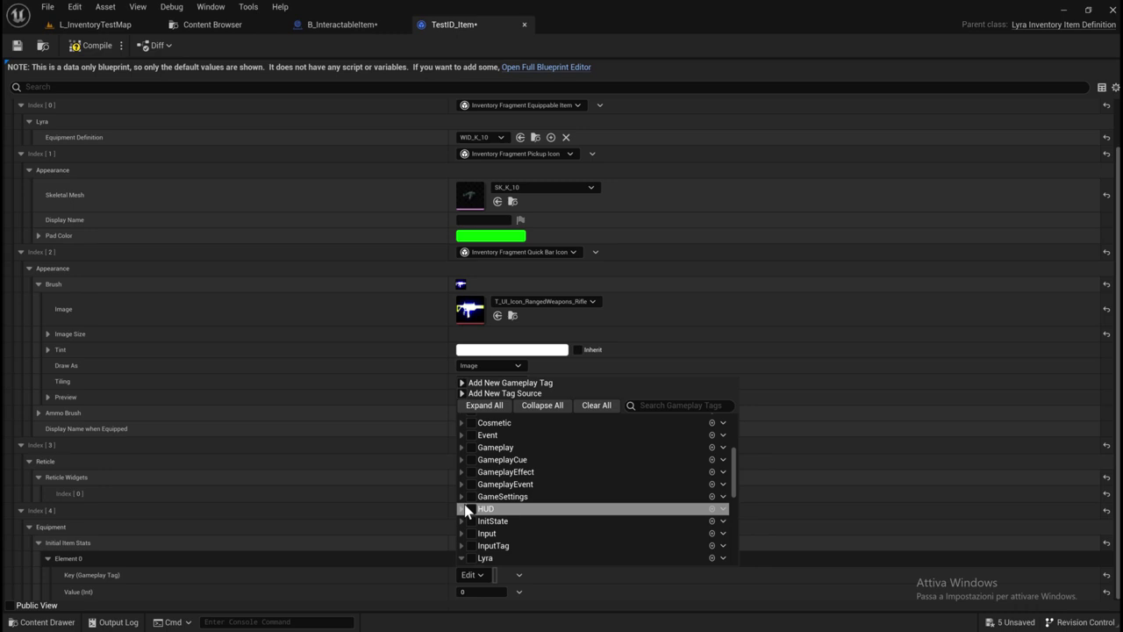
pyautogui.scroll(-1, 464, 504)
pyautogui.scroll(-1, 465, 504)
pyautogui.scroll(-1, 464, 504)
pyautogui.scroll(-2, 464, 503)
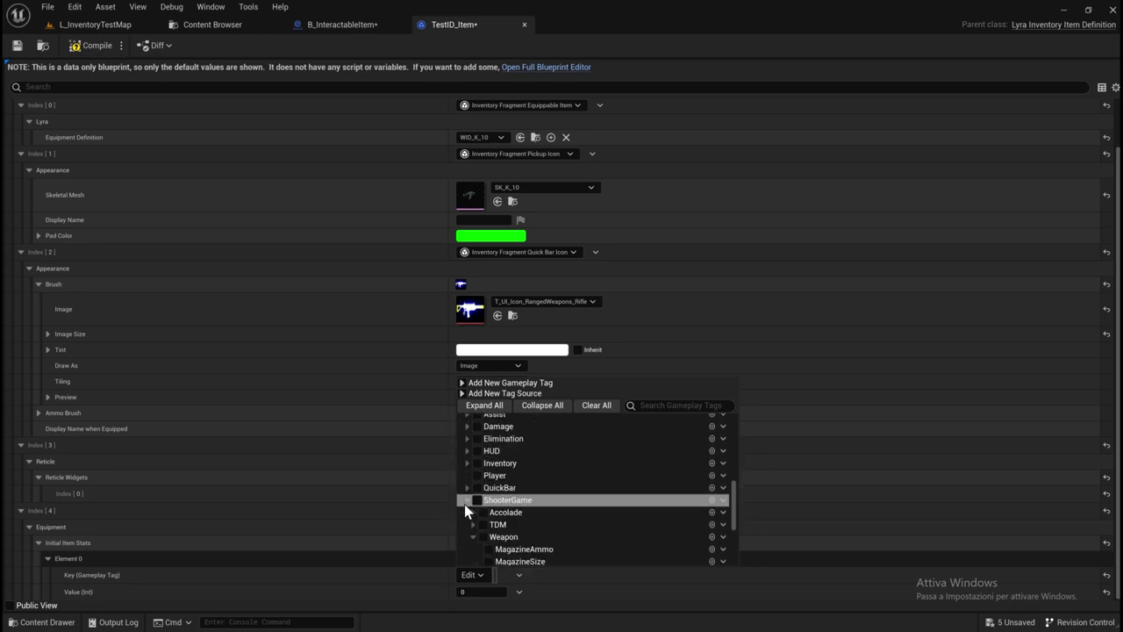
pyautogui.click(467, 488)
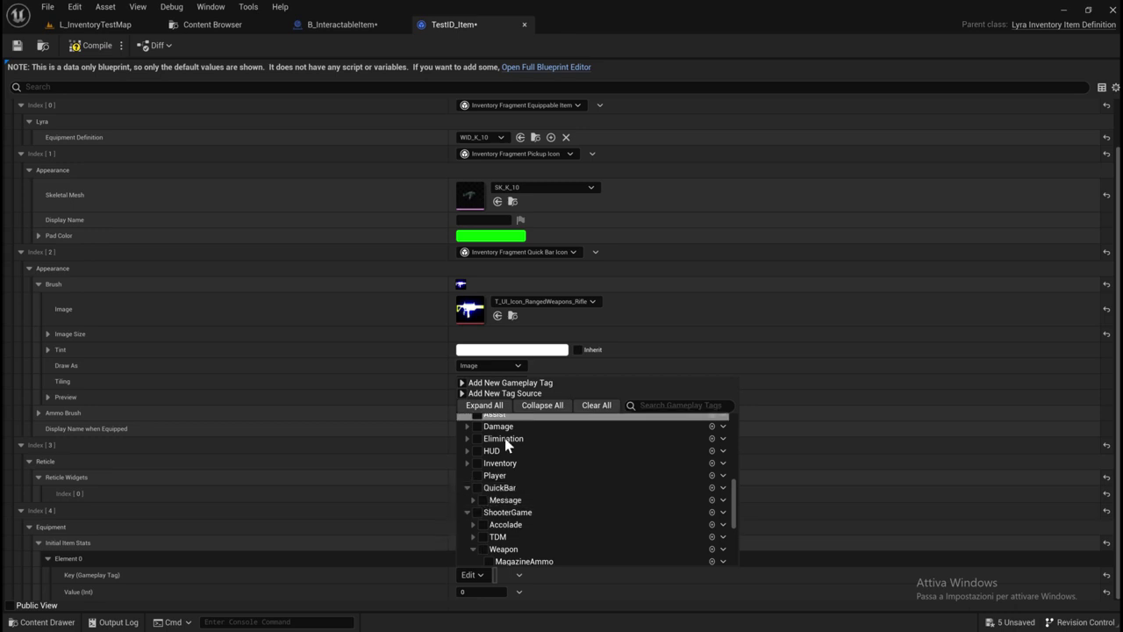
pyautogui.scroll(-1, 535, 490)
pyautogui.scroll(-2, 534, 489)
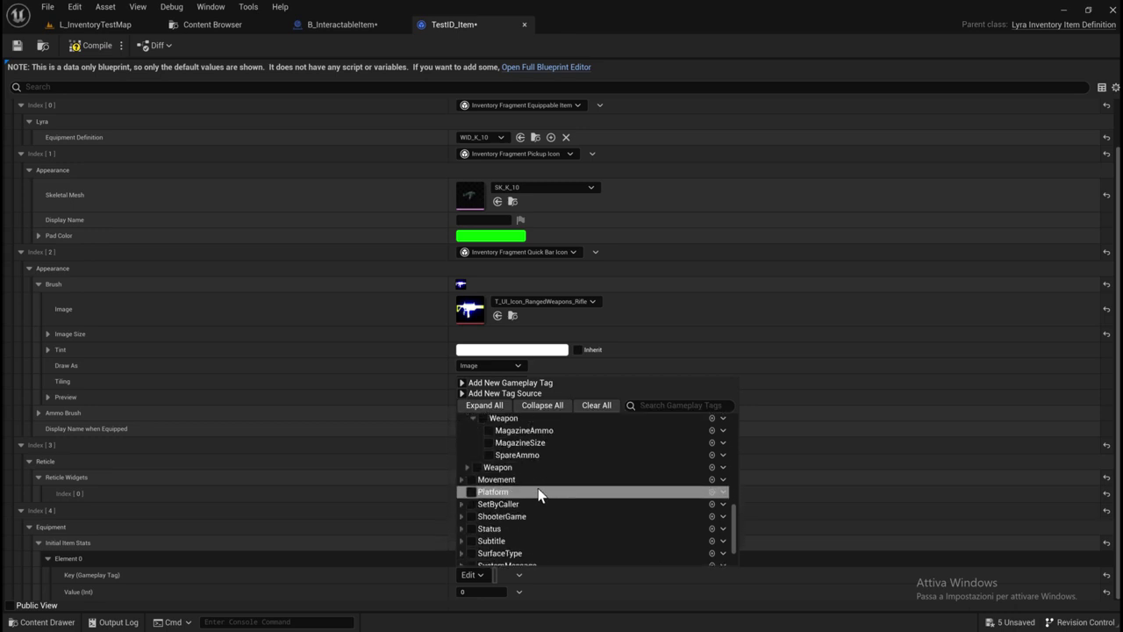
pyautogui.scroll(1, 538, 490)
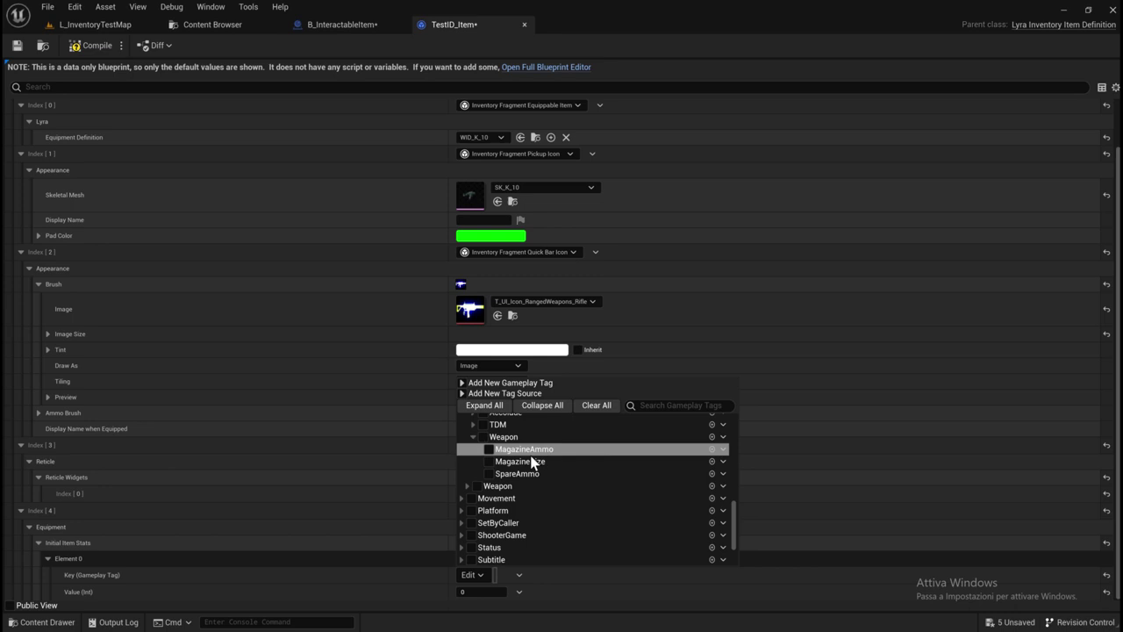
pyautogui.click(488, 449)
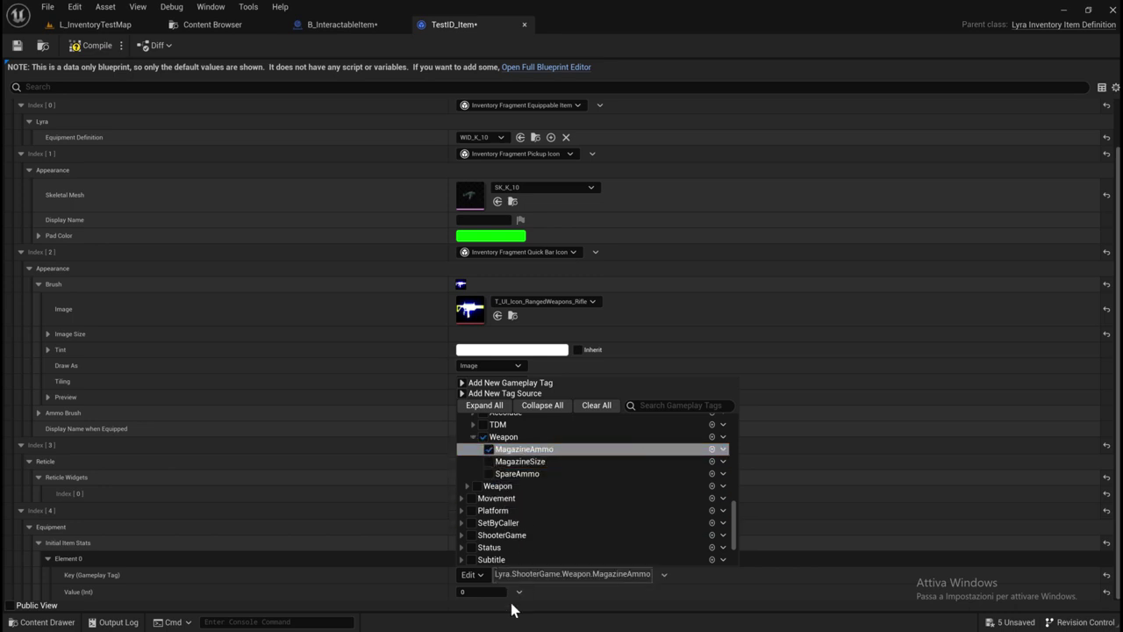
pyautogui.click(407, 576)
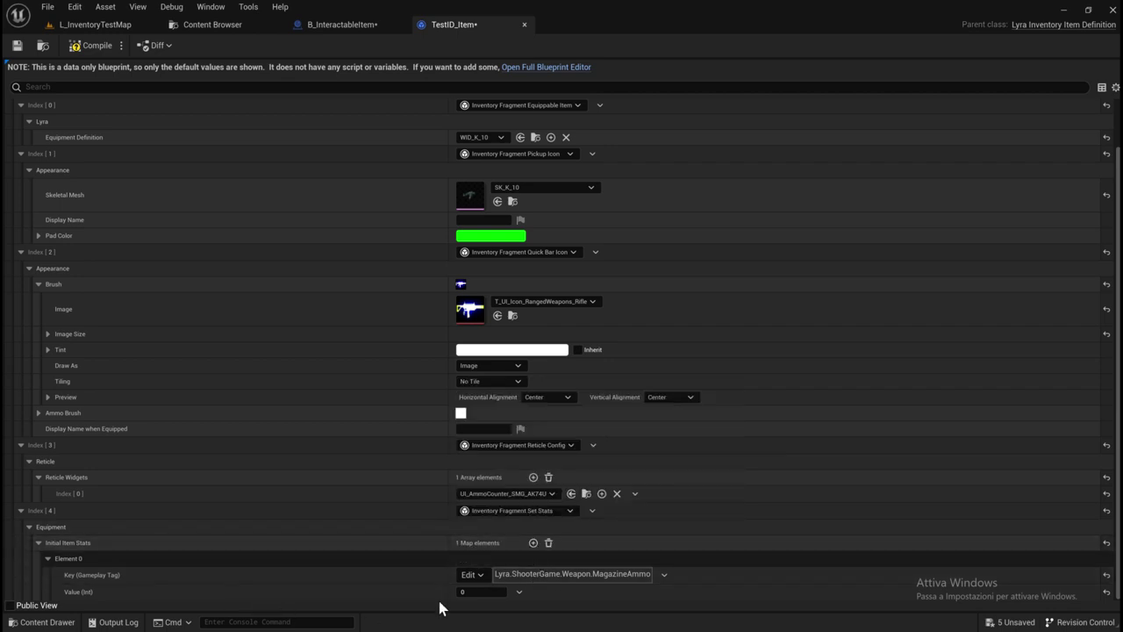
pyautogui.scroll(2, 388, 332)
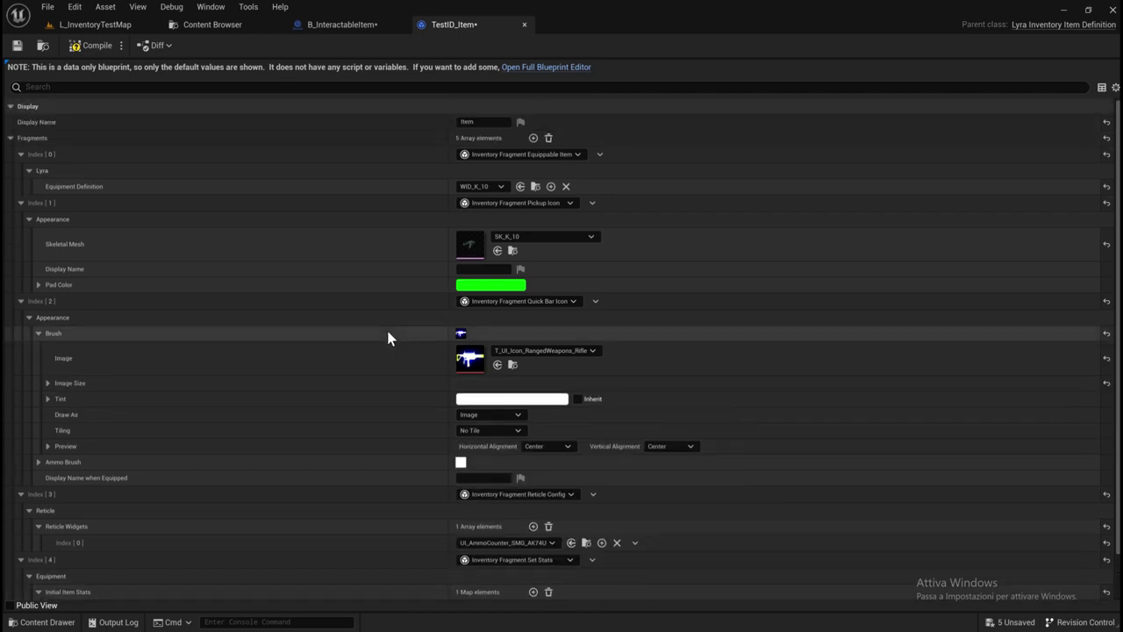
# Compile TestID_Item, open it in the full Blueprint editor, then return to L_InventoryTestMap.
pyautogui.scroll(-2, 580, 351)
pyautogui.scroll(2, 582, 352)
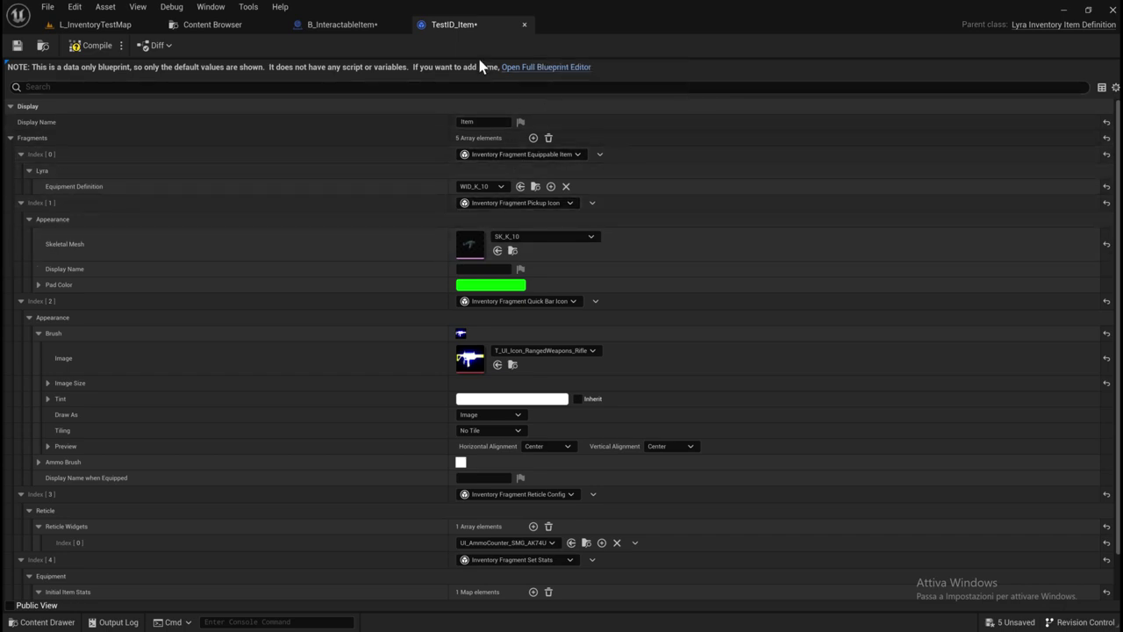
pyautogui.click(88, 51)
pyautogui.click(571, 70)
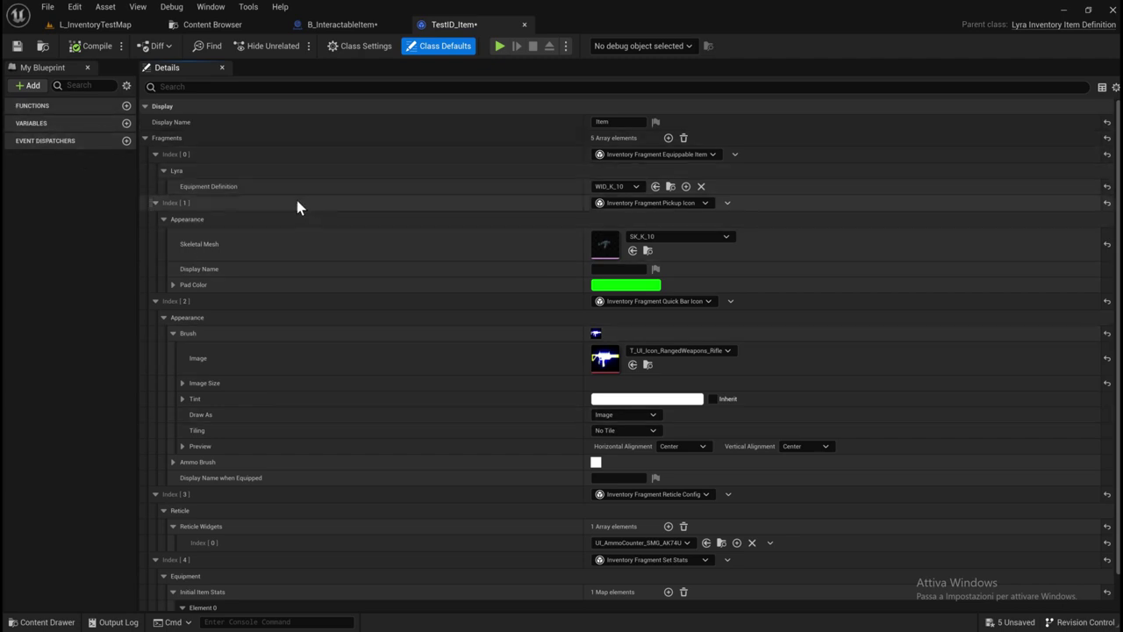
pyautogui.click(193, 26)
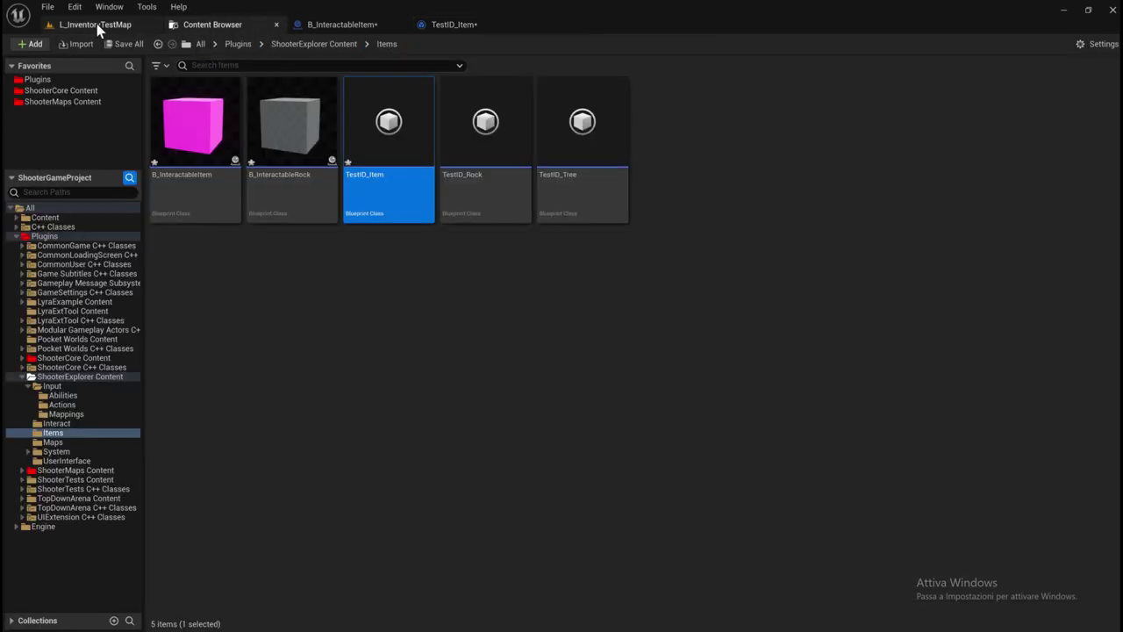
pyautogui.click(97, 25)
# Play the level, run to the magenta cube, collect it with E and open the inventory with I.
pyautogui.click(264, 45)
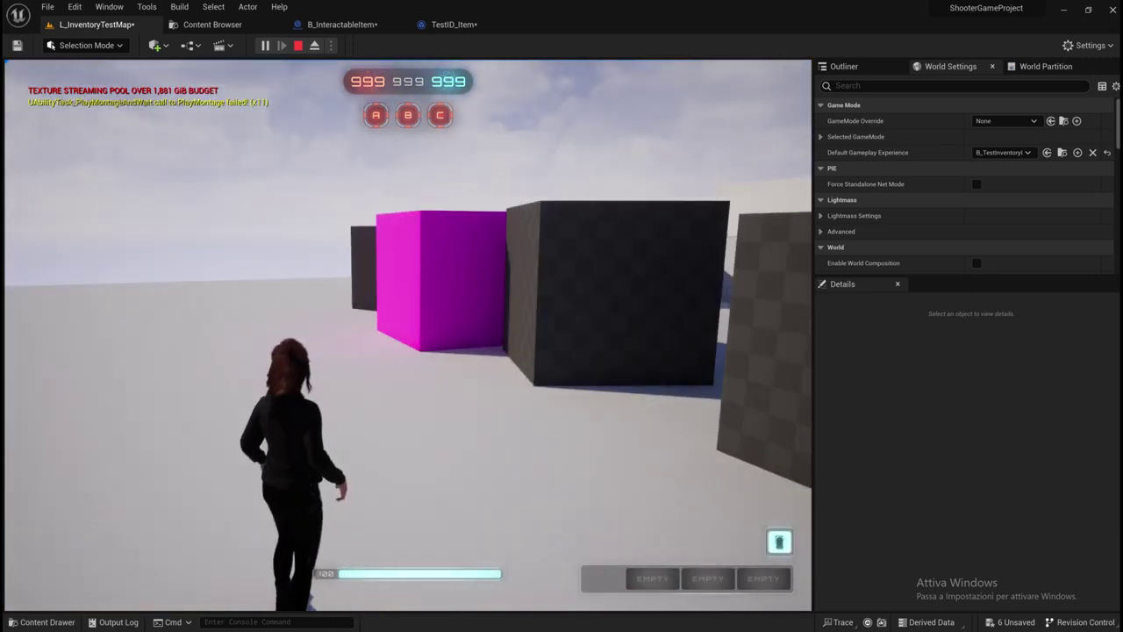
pyautogui.press('w')
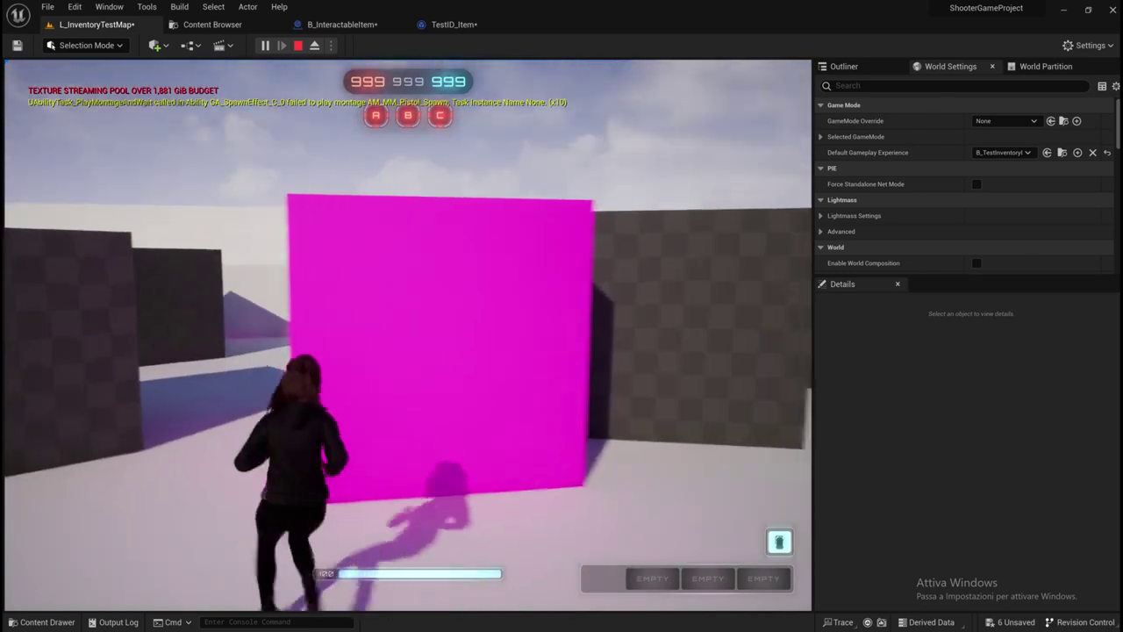
pyautogui.press('e')
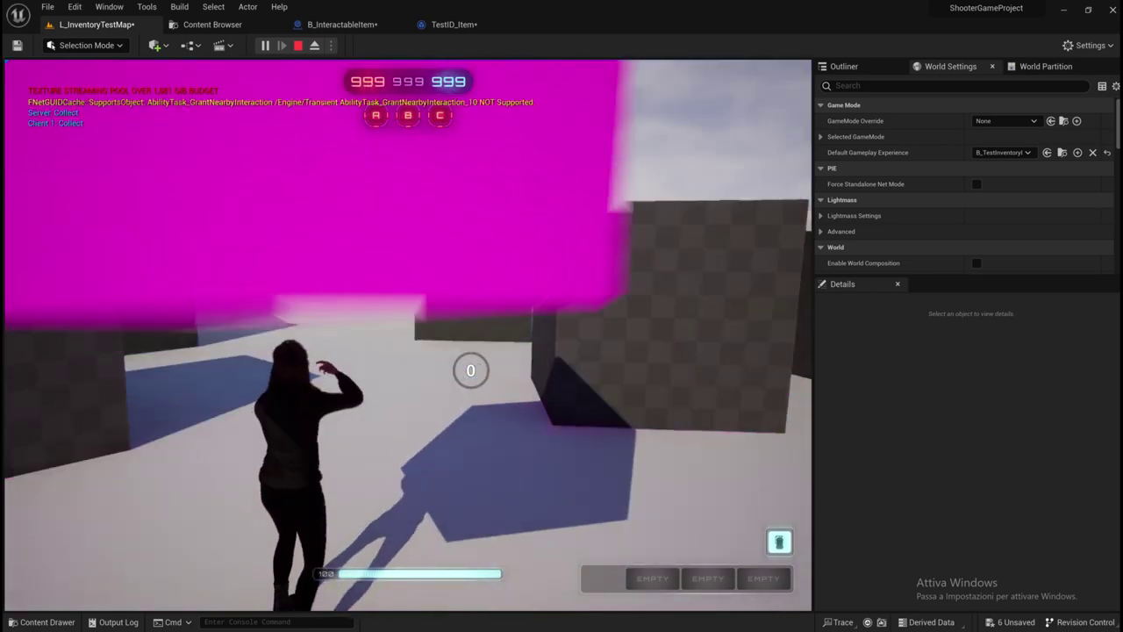
pyautogui.press('i')
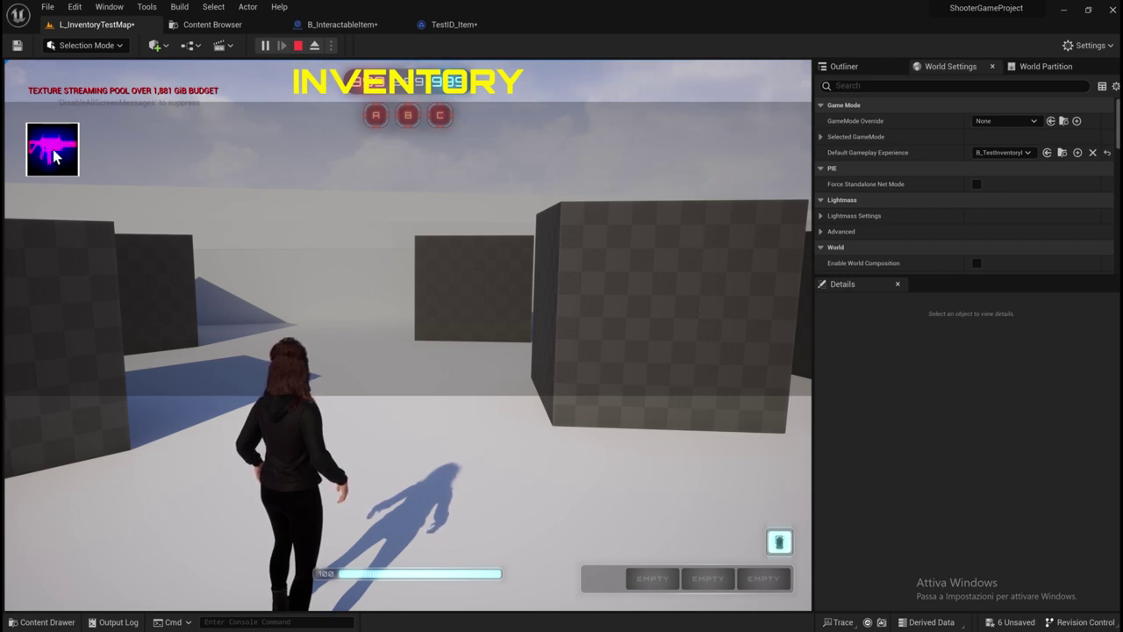
# Move the rifle icon into the first hotbar slot, then stop the play test.
pyautogui.moveTo(55, 156); pyautogui.dragTo(634, 581)
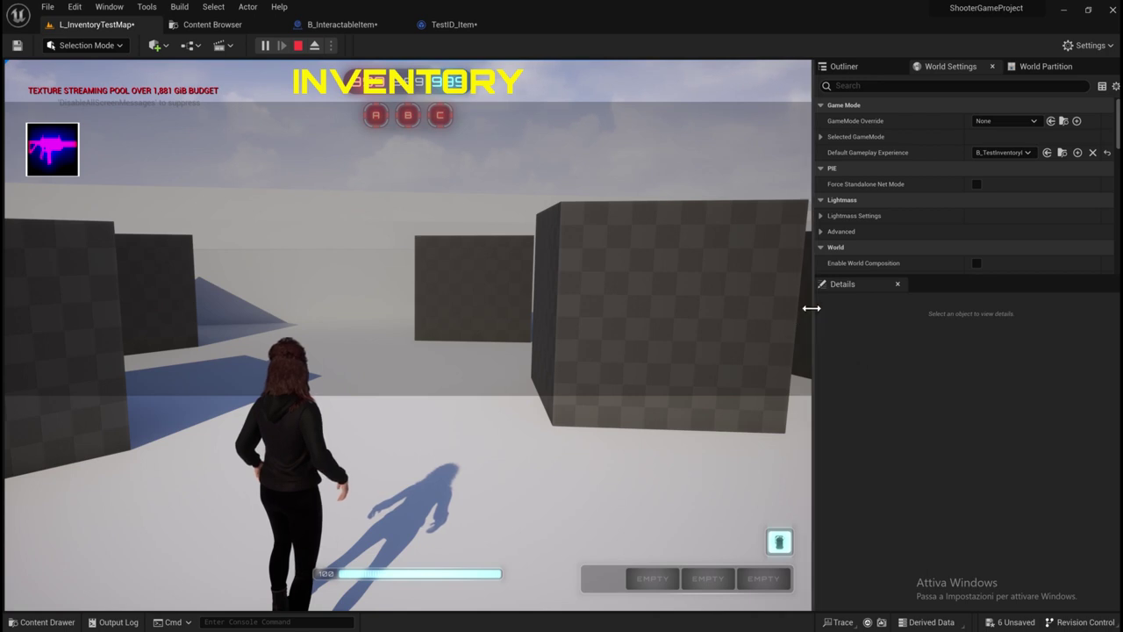
pyautogui.moveTo(810, 308); pyautogui.dragTo(995, 308)
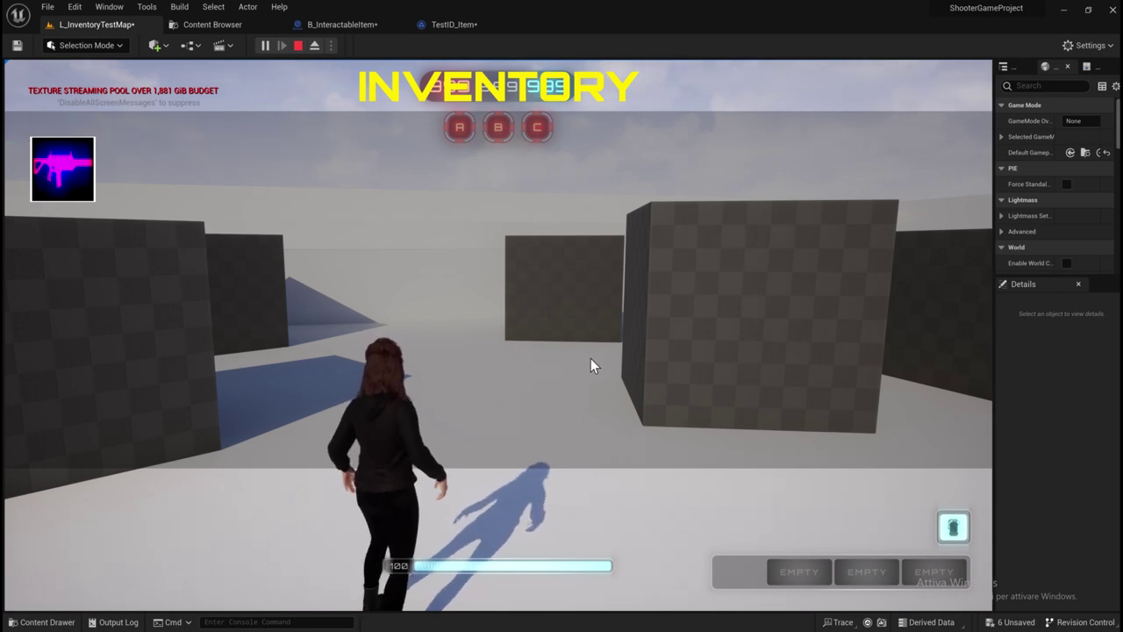
pyautogui.click(299, 45)
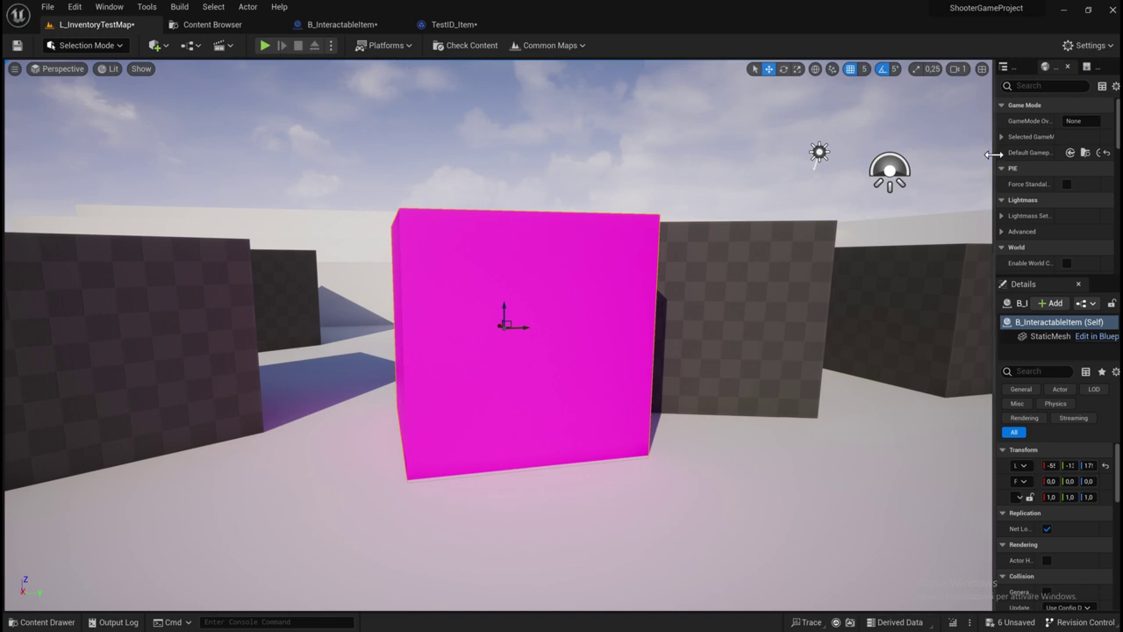
# Open the LAS_InventoryTest action set and the B_TestInventoryExperience experience definition.
pyautogui.moveTo(993, 154); pyautogui.dragTo(795, 156)
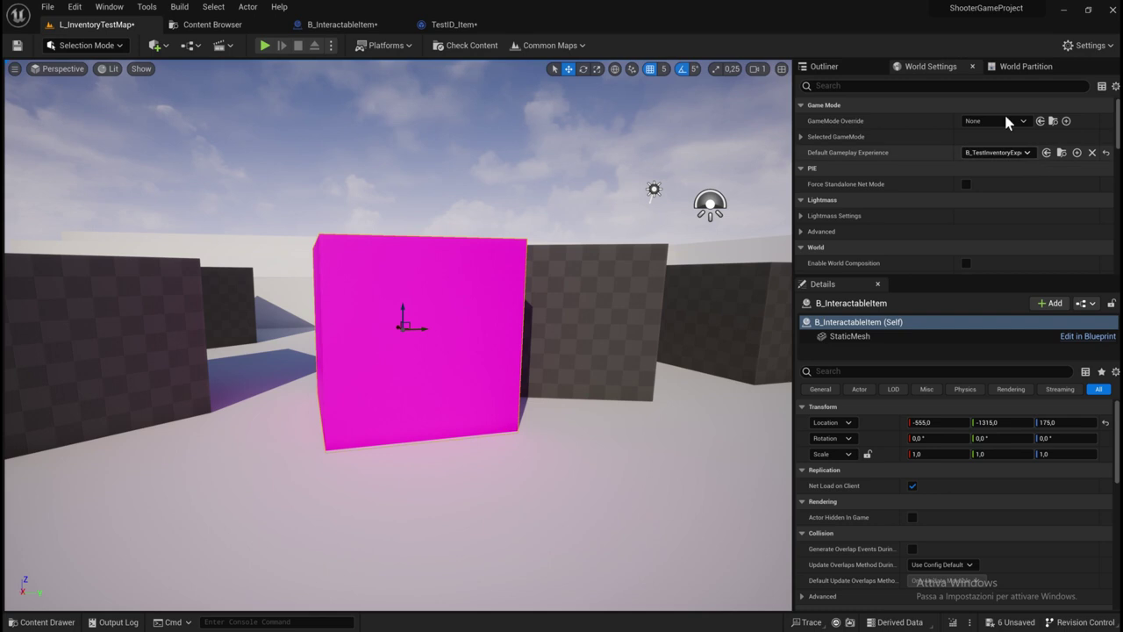
pyautogui.click(1062, 154)
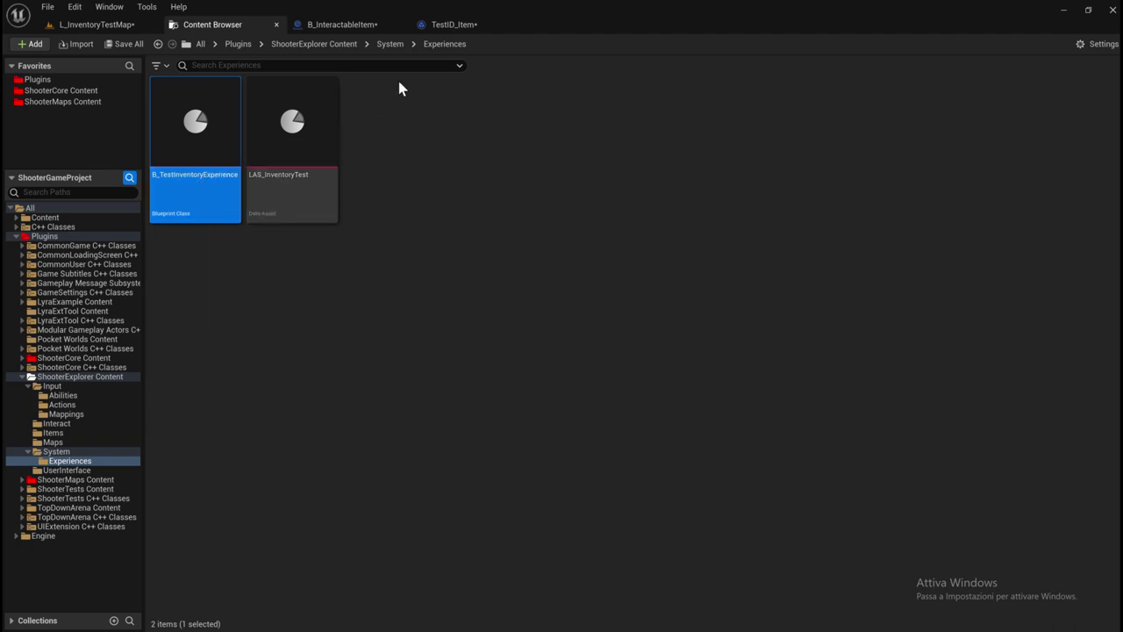
pyautogui.doubleClick(262, 215)
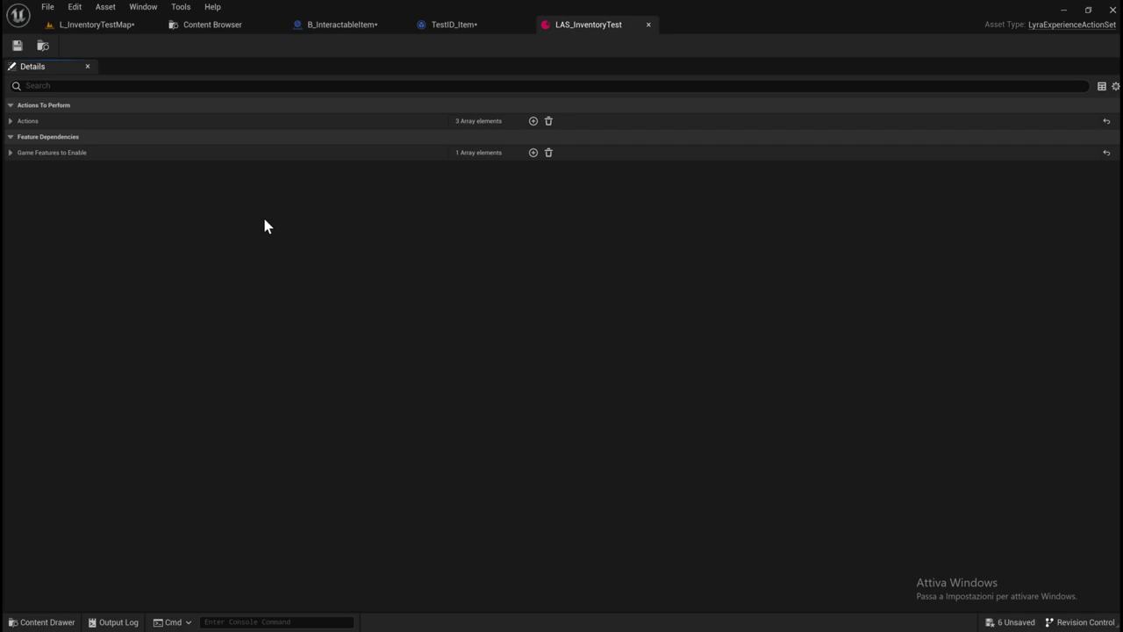
pyautogui.click(189, 31)
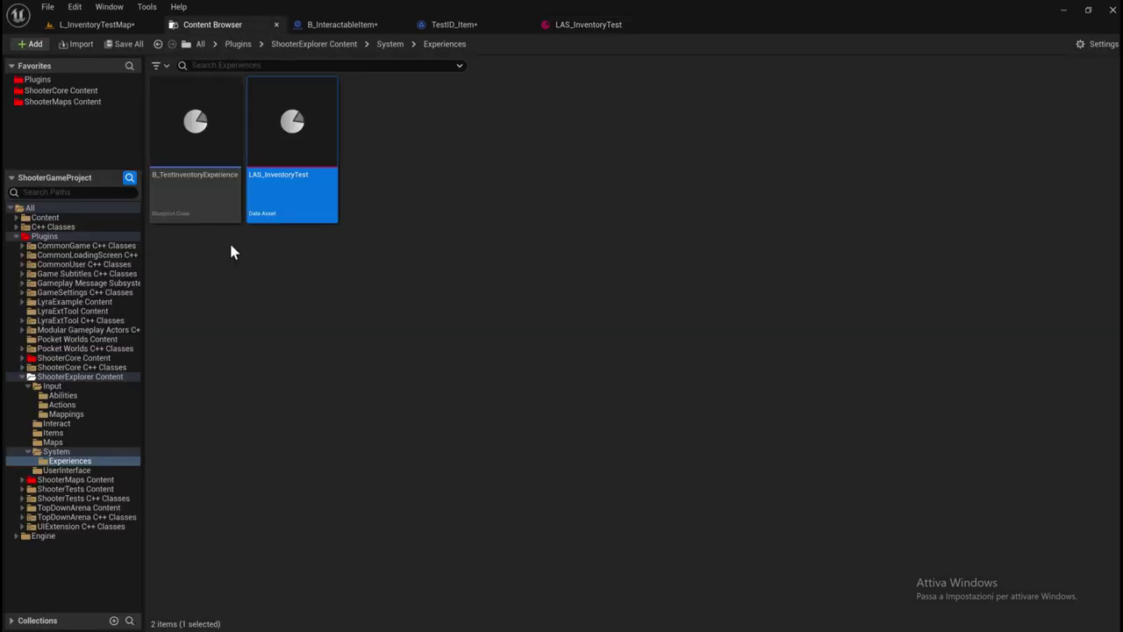
pyautogui.click(174, 180)
pyautogui.doubleClick(175, 181)
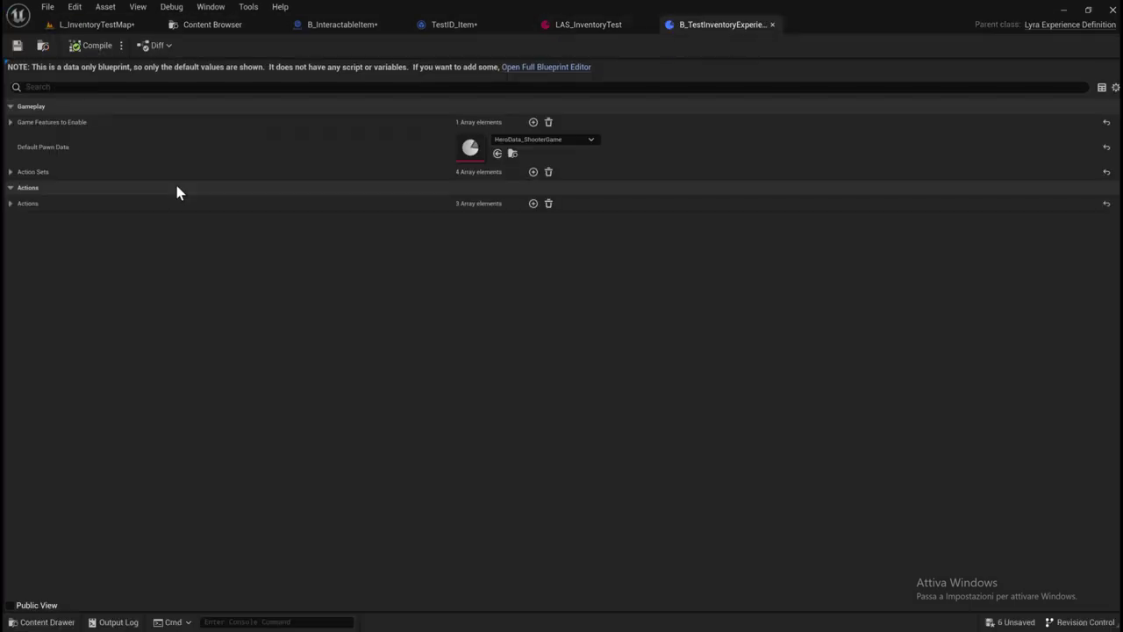
# Close the B_InteractableItem and TestID_Item editors and save all six modified assets.
pyautogui.click(401, 25)
pyautogui.click(400, 27)
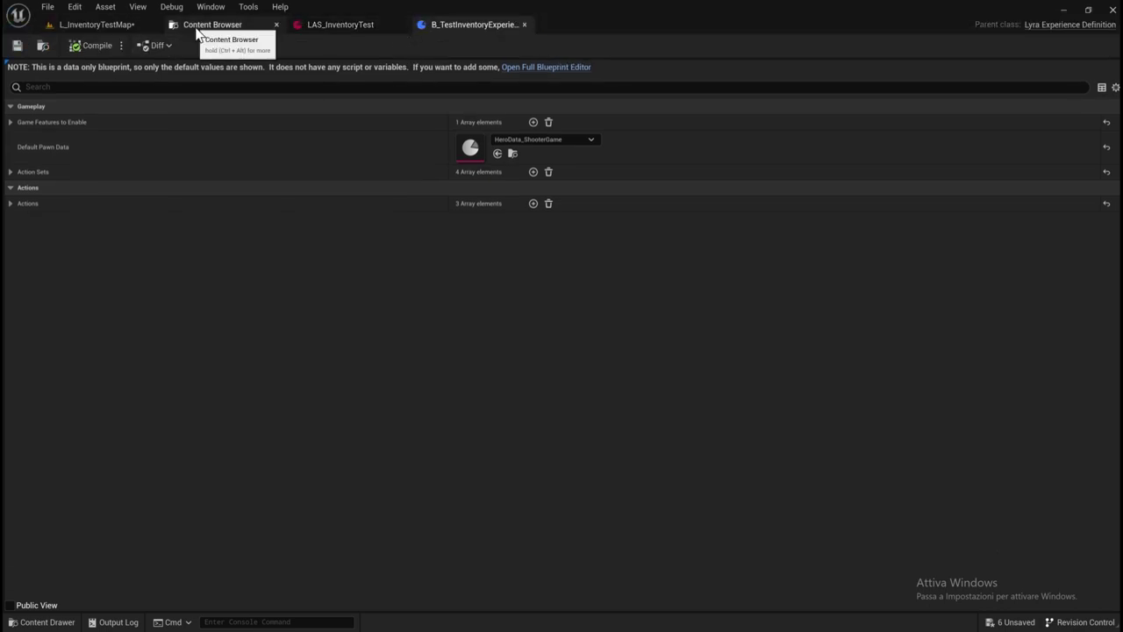
pyautogui.click(201, 26)
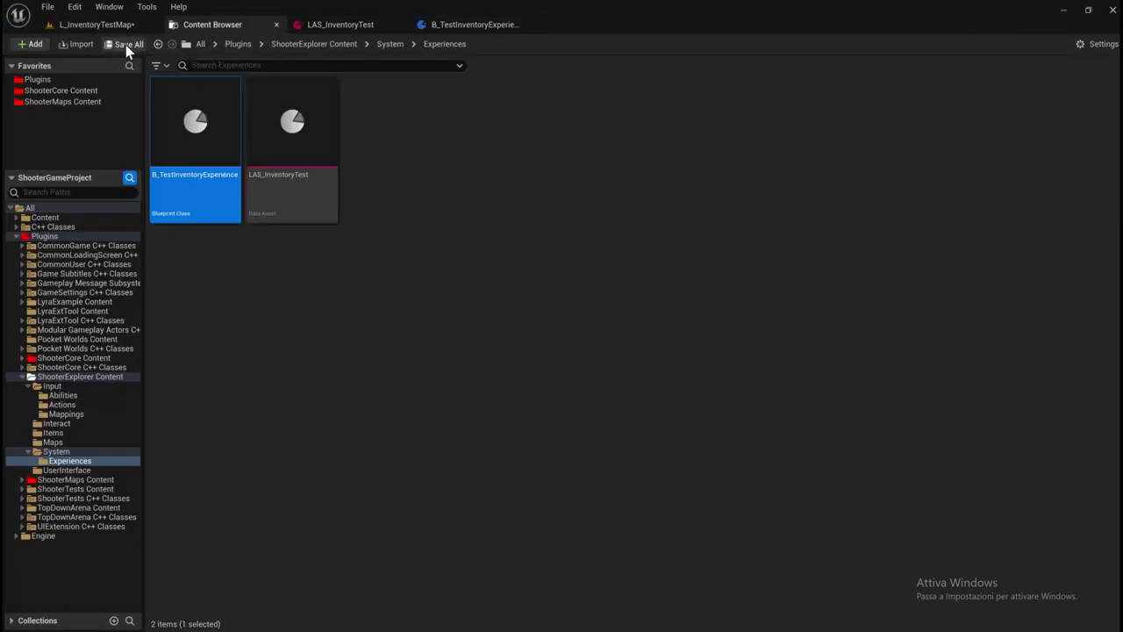
pyautogui.click(129, 47)
pyautogui.click(641, 454)
# Search all content for 'ventory' and open AbilitySet_InventoryTest, GA_ToggleInventory and InputData_InventoryTest.
pyautogui.click(186, 44)
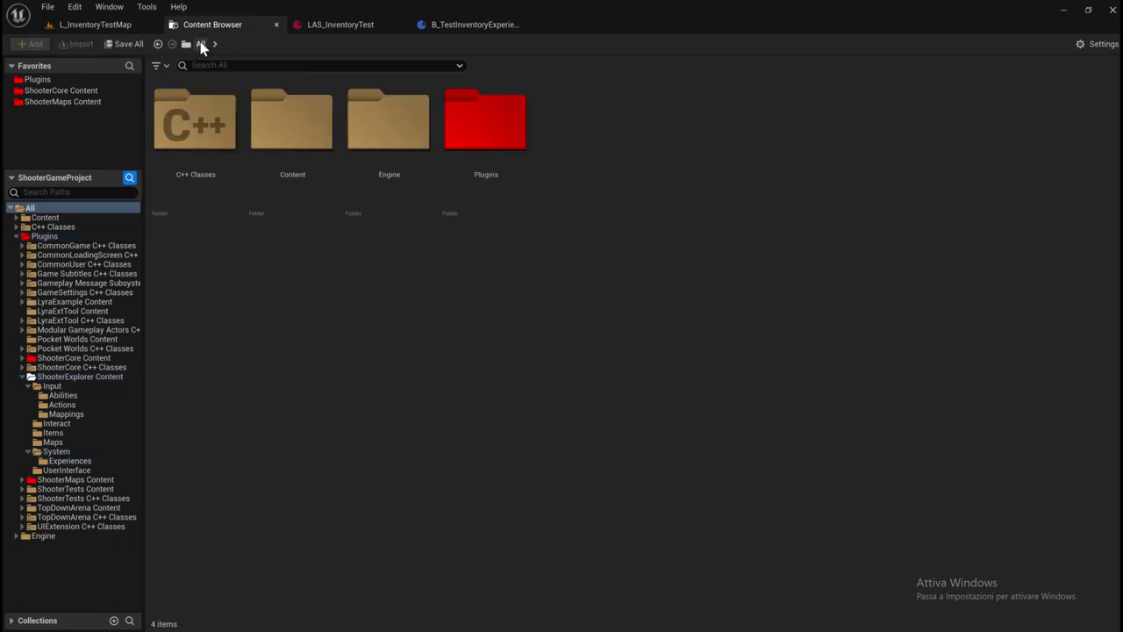
pyautogui.click(228, 65)
pyautogui.write('ventory')
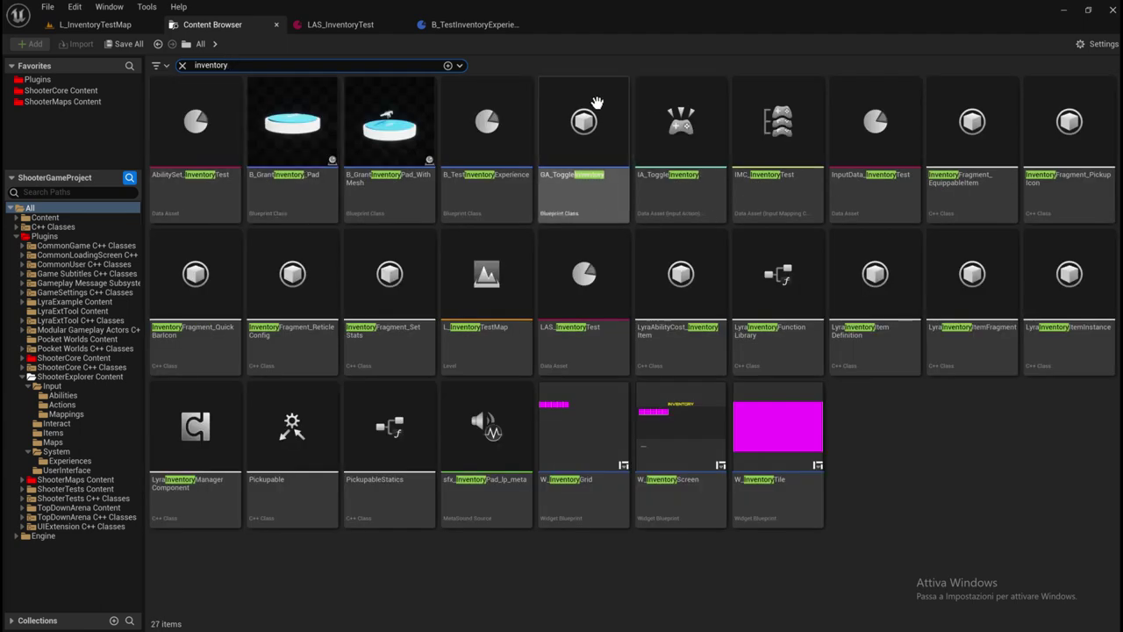
pyautogui.doubleClick(207, 192)
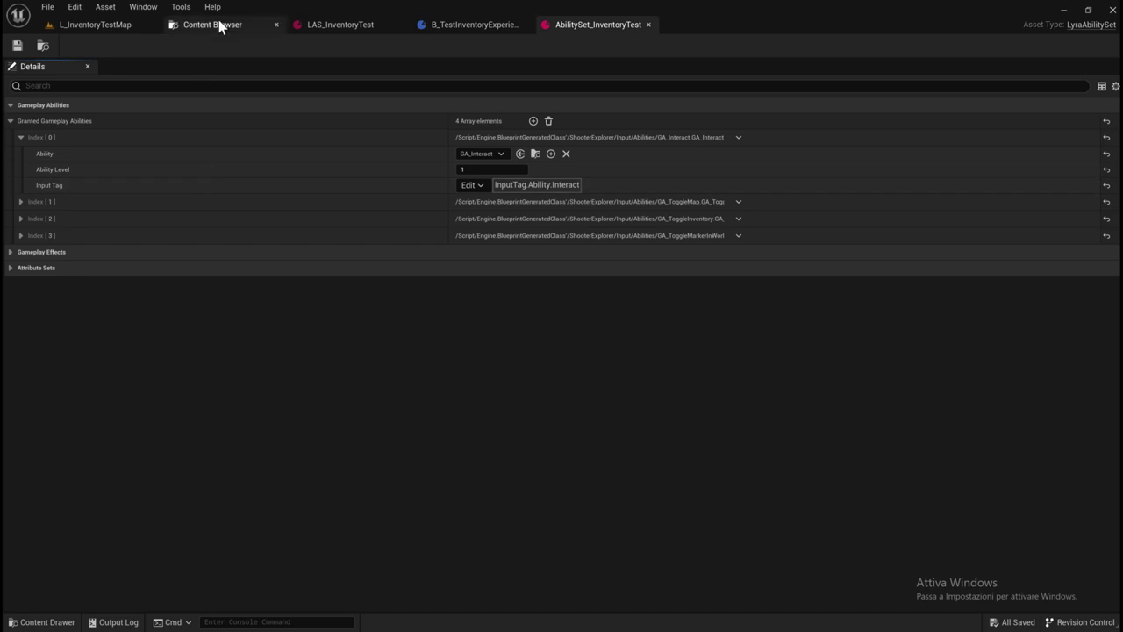
pyautogui.click(220, 24)
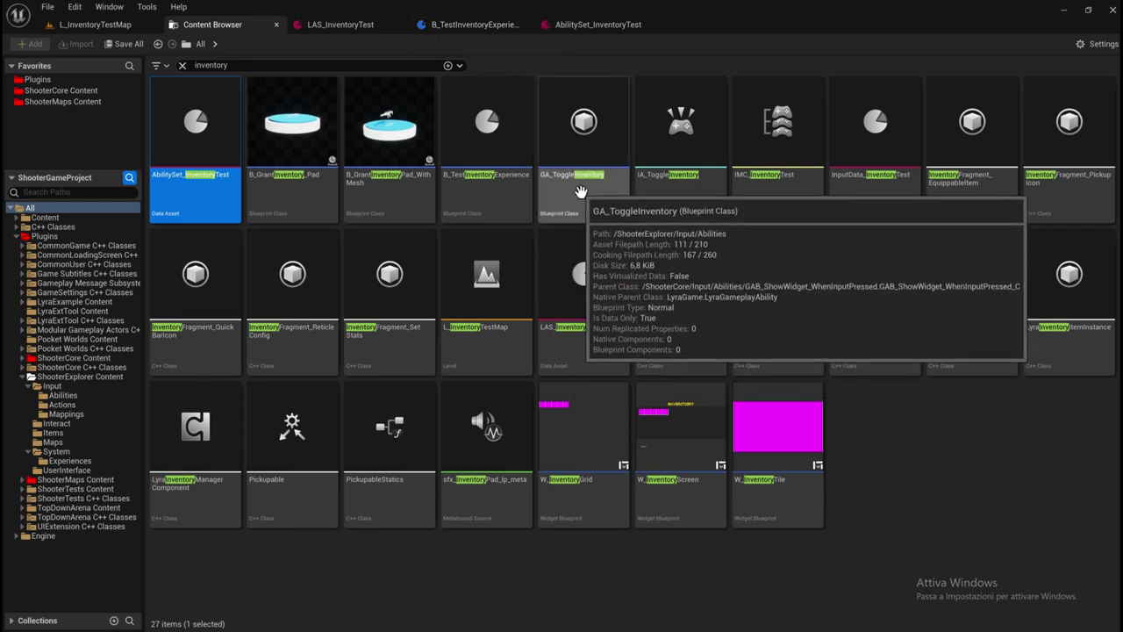
pyautogui.doubleClick(566, 189)
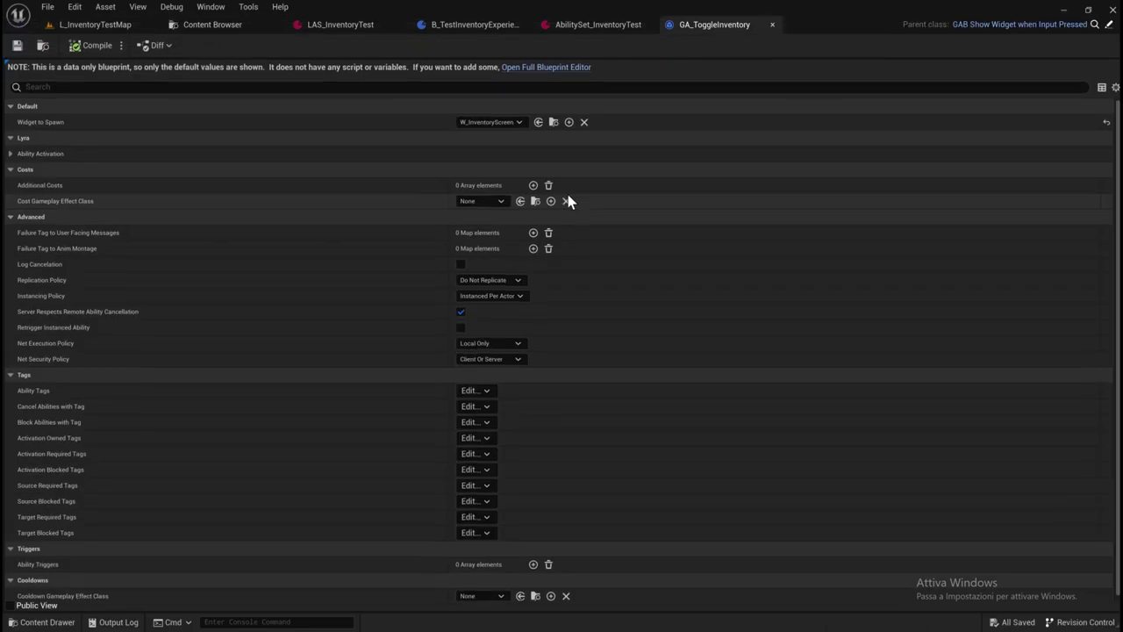
pyautogui.click(211, 25)
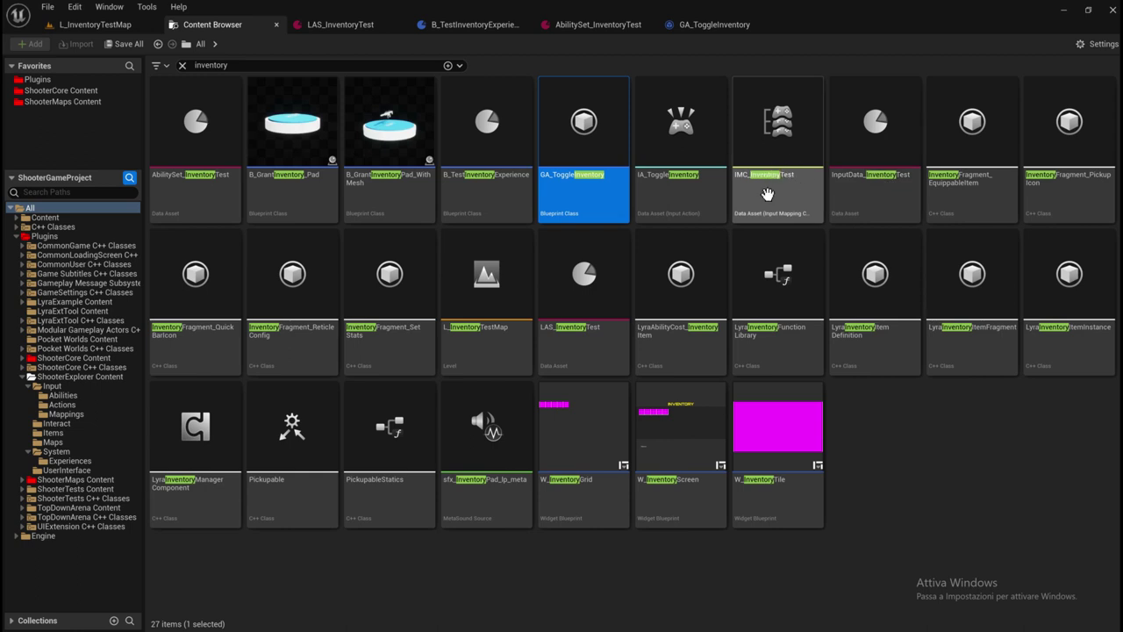
pyautogui.doubleClick(868, 193)
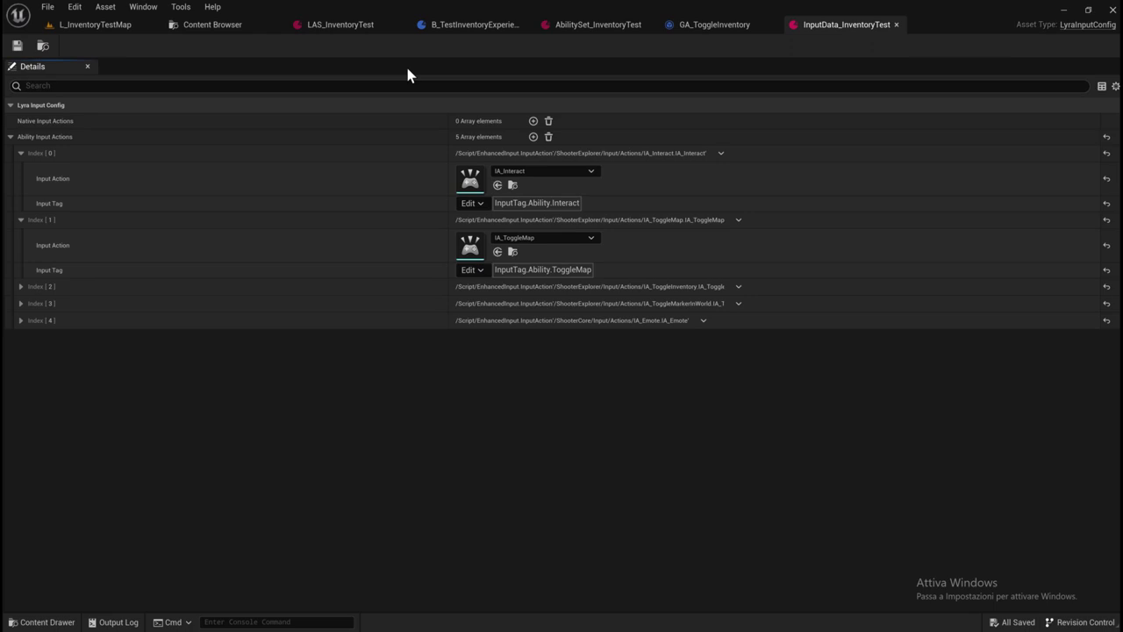
pyautogui.click(215, 25)
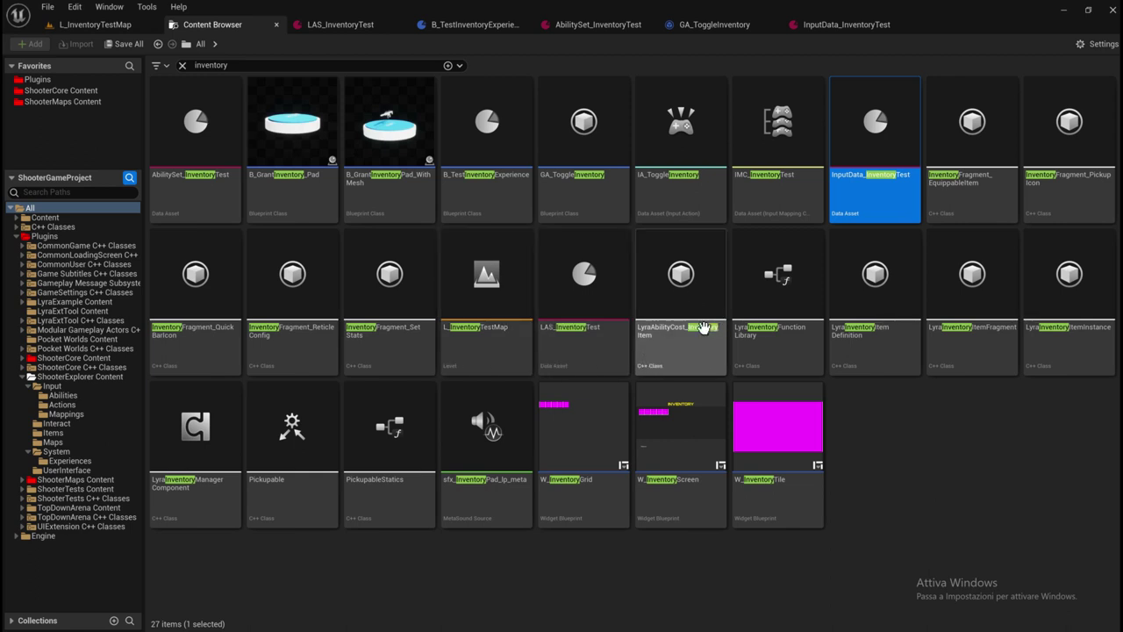
pyautogui.click(587, 343)
# Inspect the LAS_InventoryTest action set, then return to B_TestInventoryExperience.
pyautogui.doubleClick(587, 343)
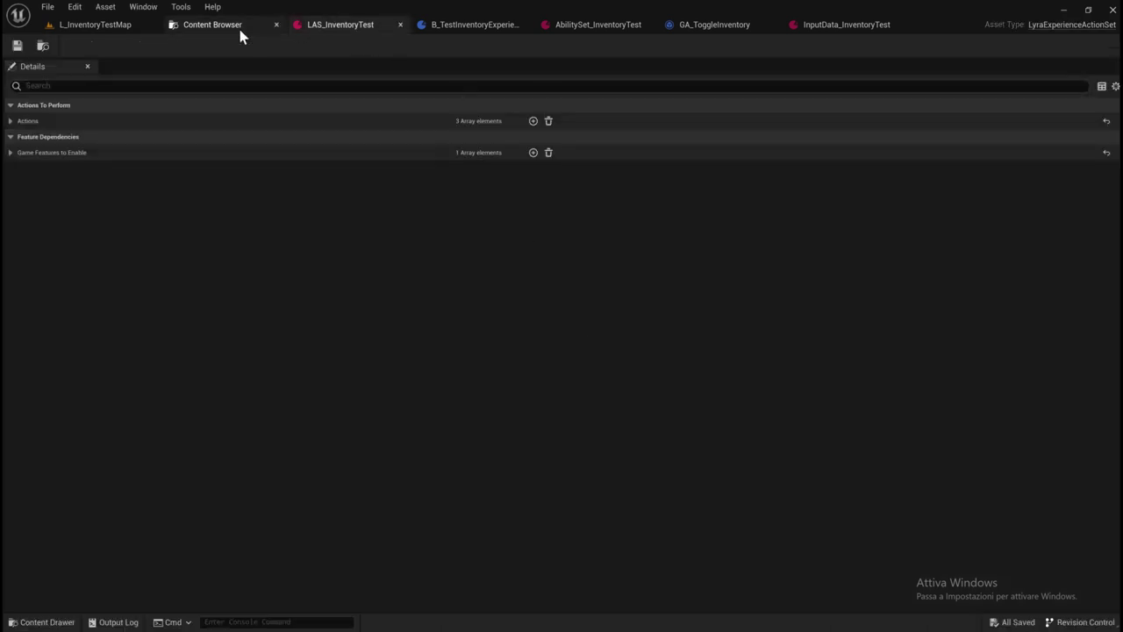
pyautogui.click(239, 30)
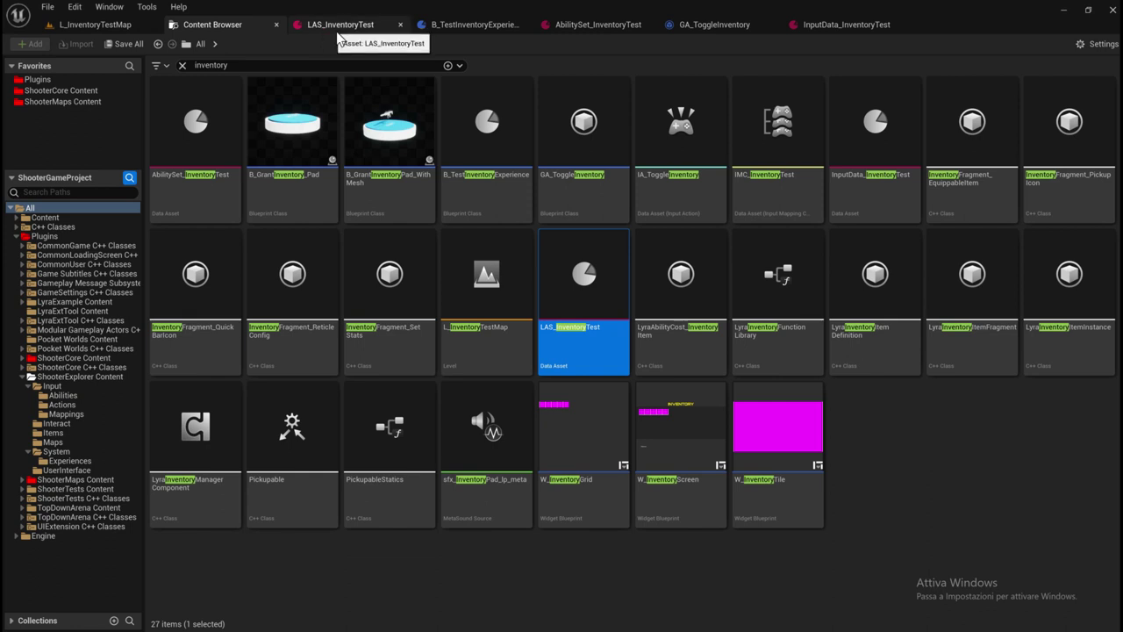
pyautogui.click(471, 28)
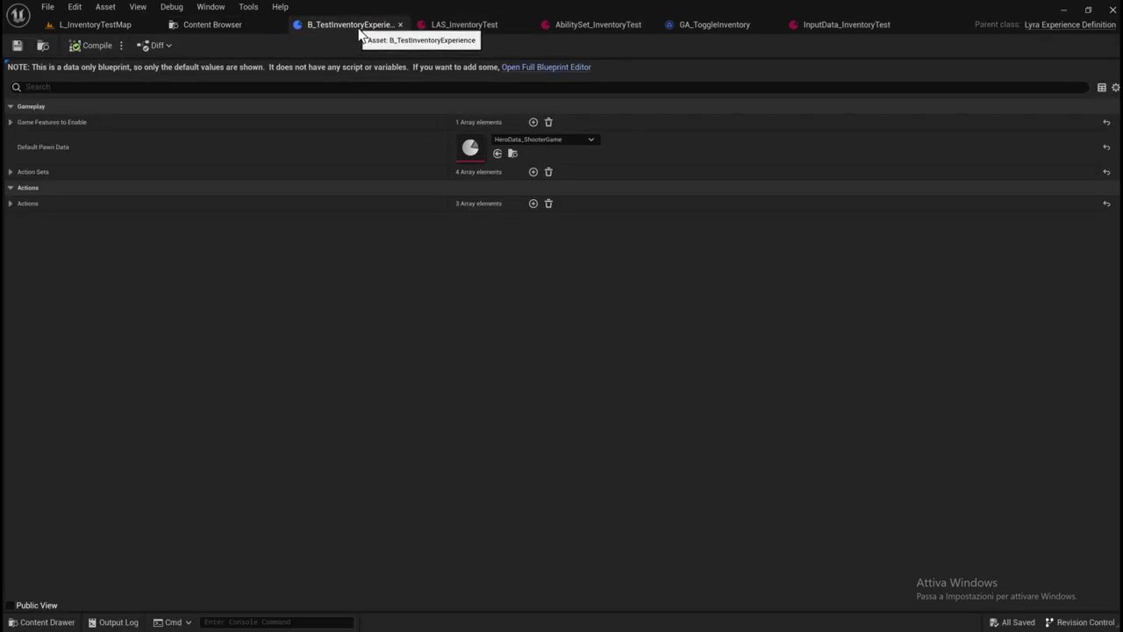
# Expand Game Features to Enable, Action Sets, and the Add Widgets, Add Abilities and Add Components actions.
pyautogui.click(11, 123)
pyautogui.click(10, 188)
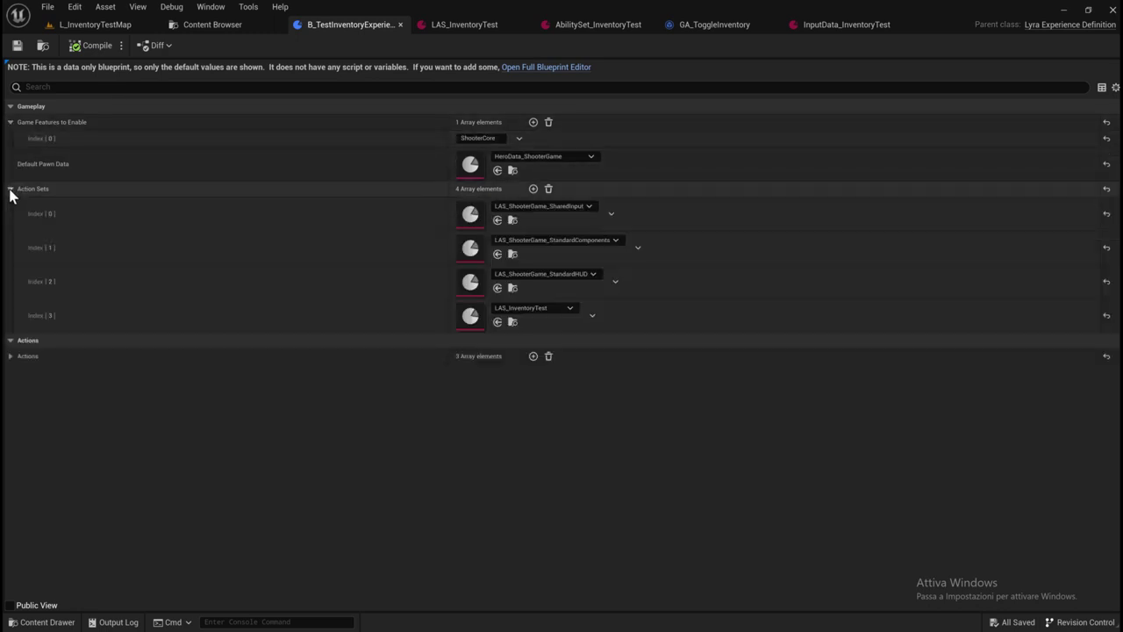
pyautogui.click(11, 356)
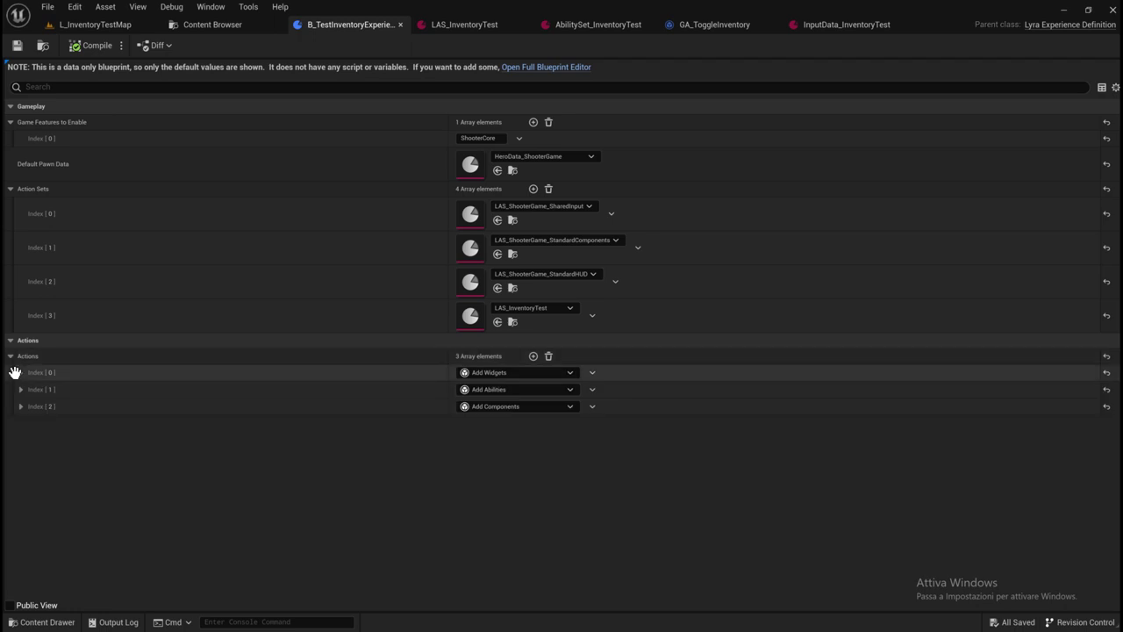
pyautogui.click(21, 372)
pyautogui.click(21, 406)
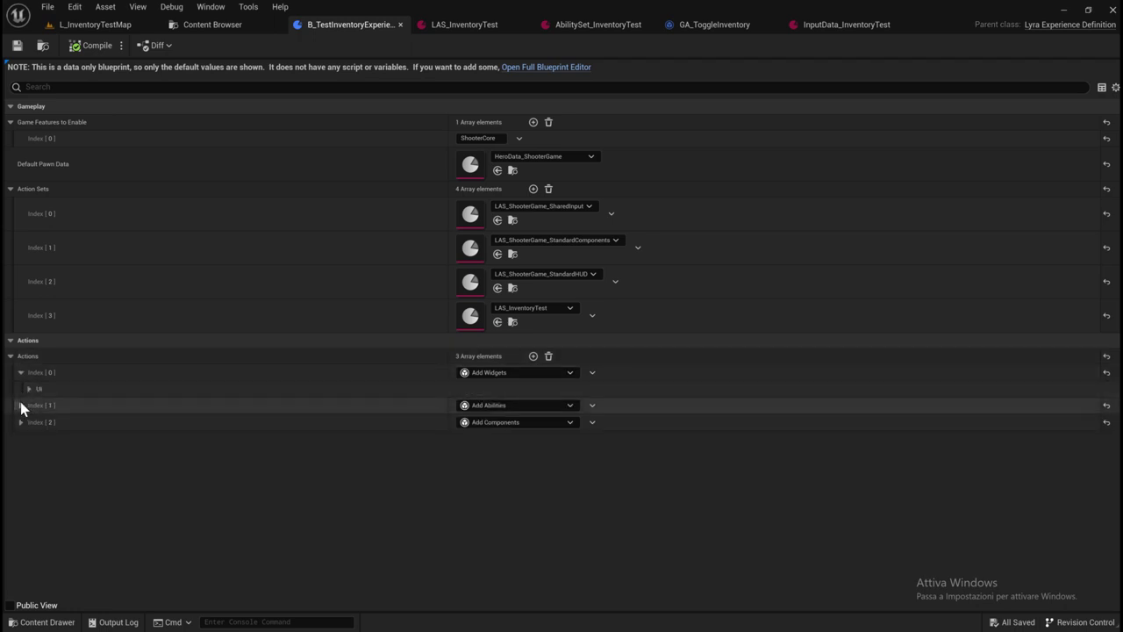
pyautogui.click(21, 453)
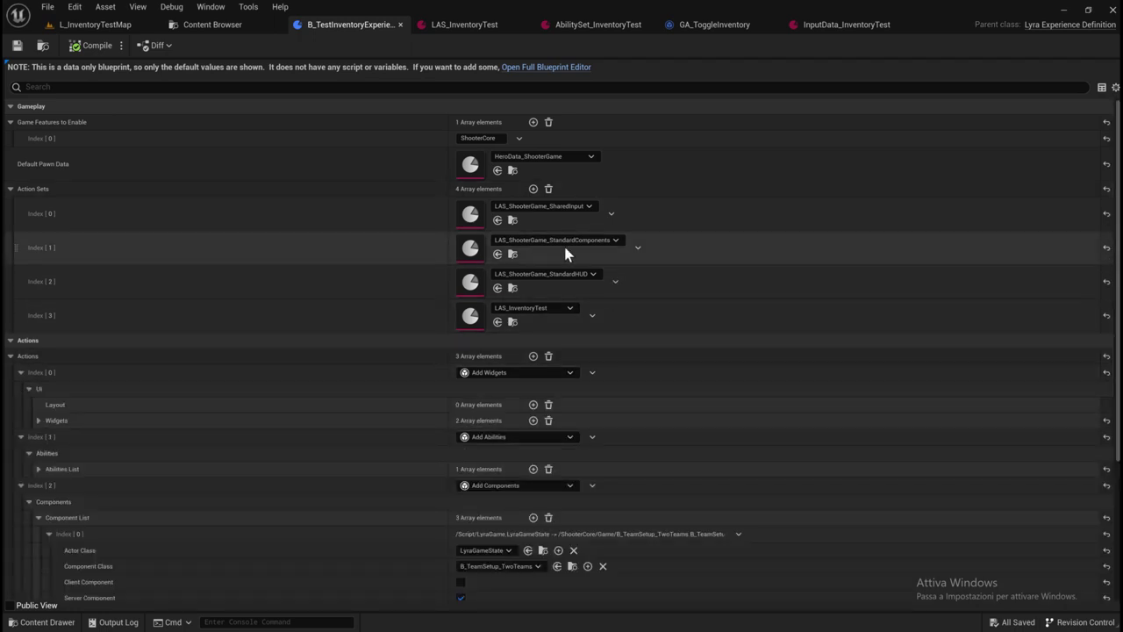
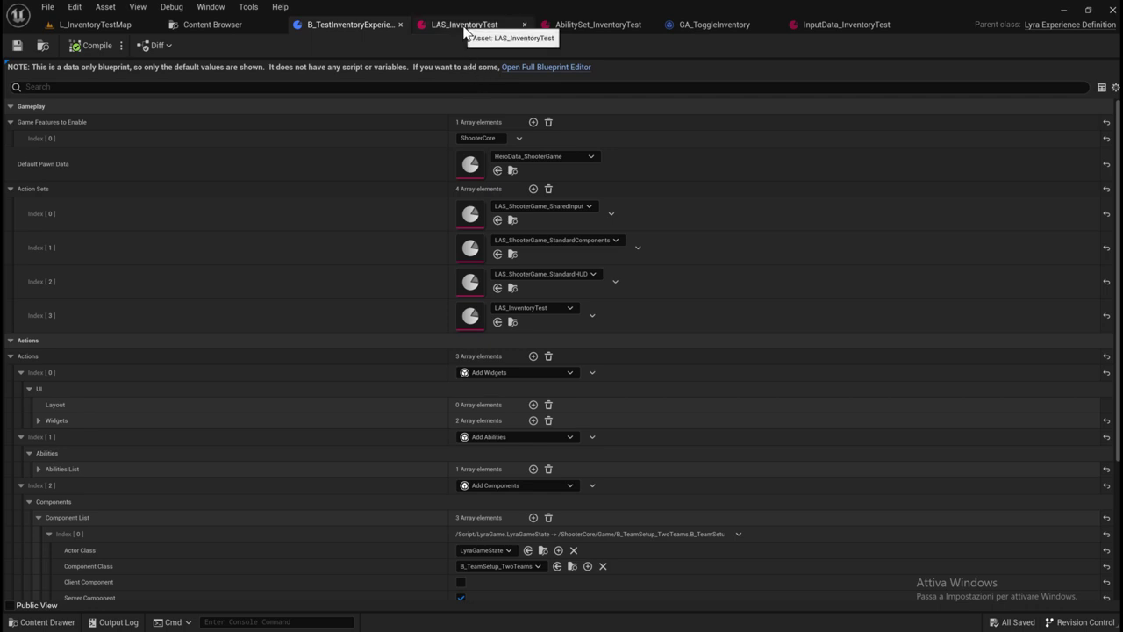
# Expand LAS_InventoryTest's actions to show the IMC_InventoryTest input mapping and its priority.
pyautogui.click(466, 26)
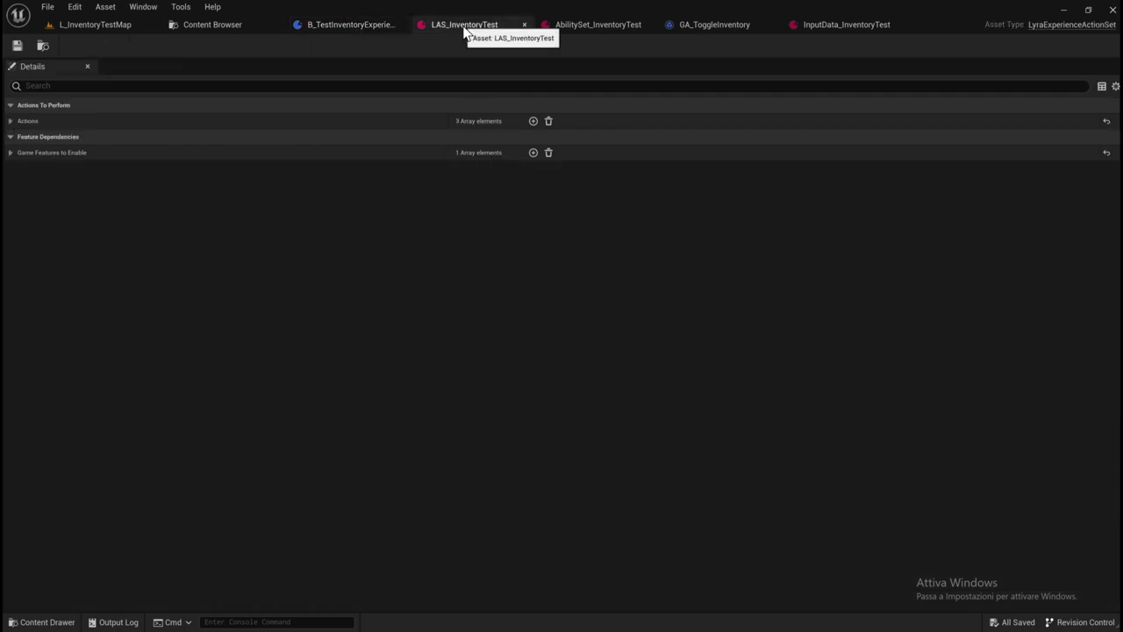
pyautogui.click(10, 121)
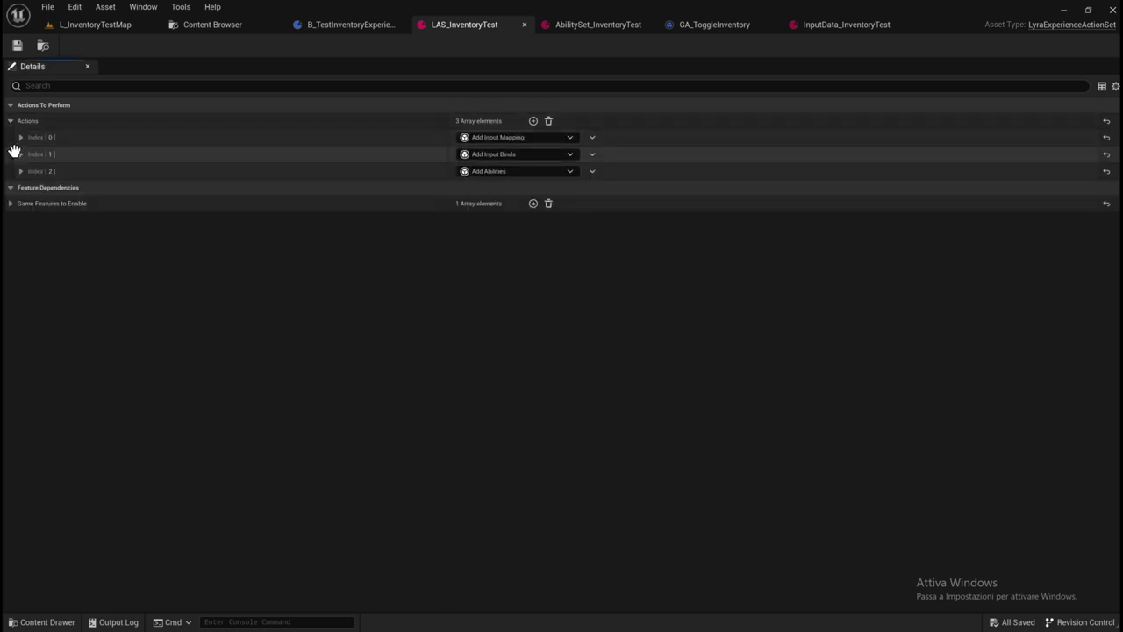
pyautogui.click(10, 204)
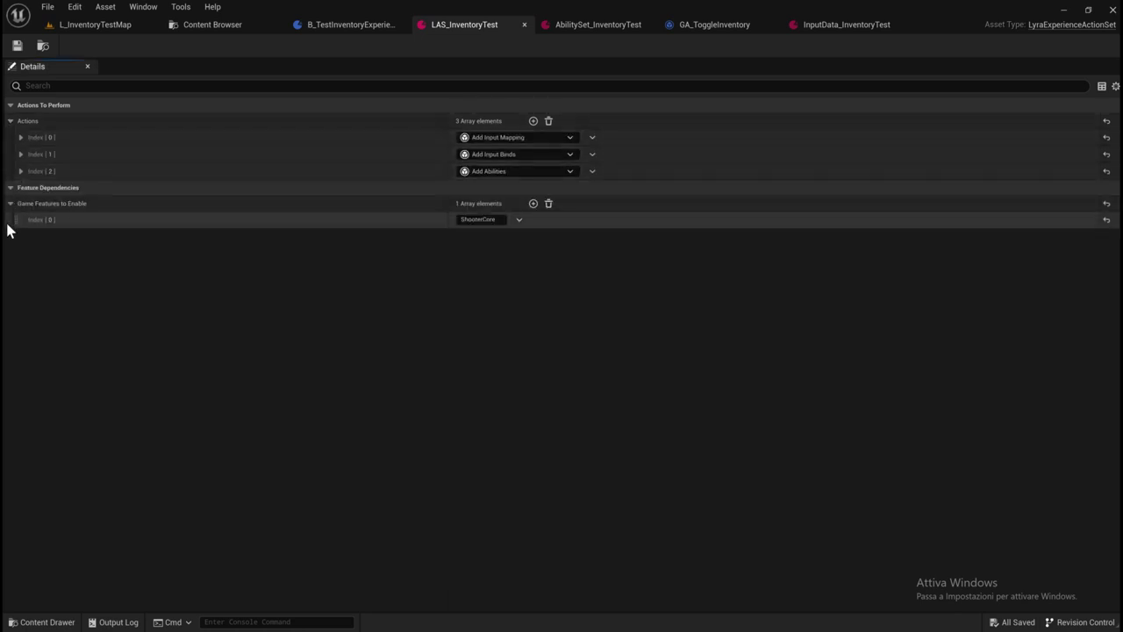
pyautogui.click(20, 137)
pyautogui.click(20, 170)
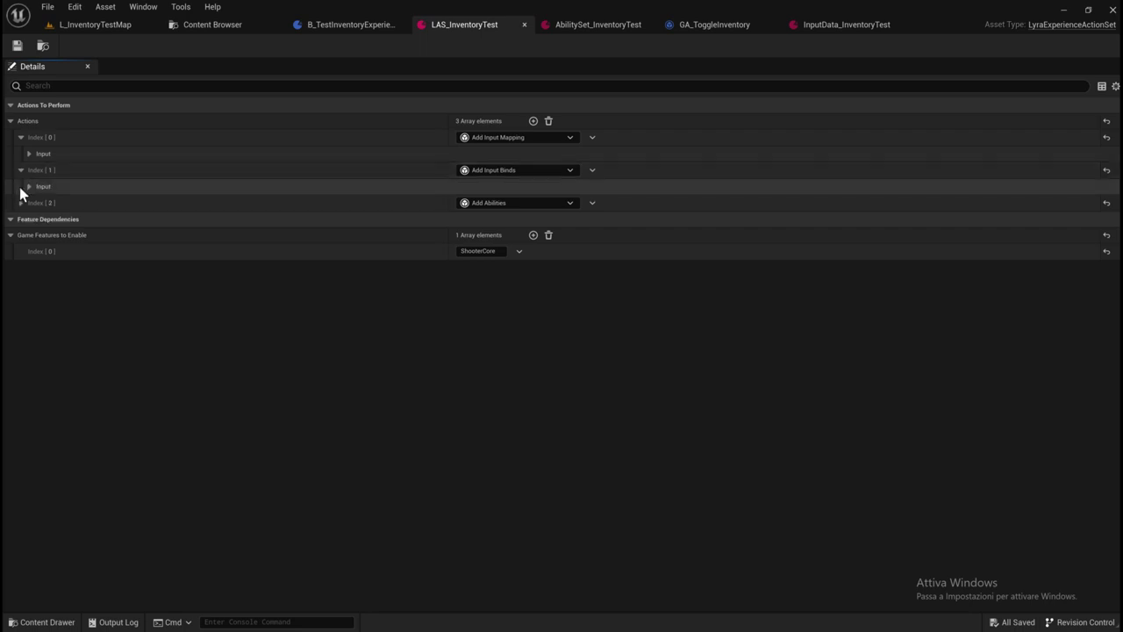
pyautogui.click(20, 203)
pyautogui.click(28, 154)
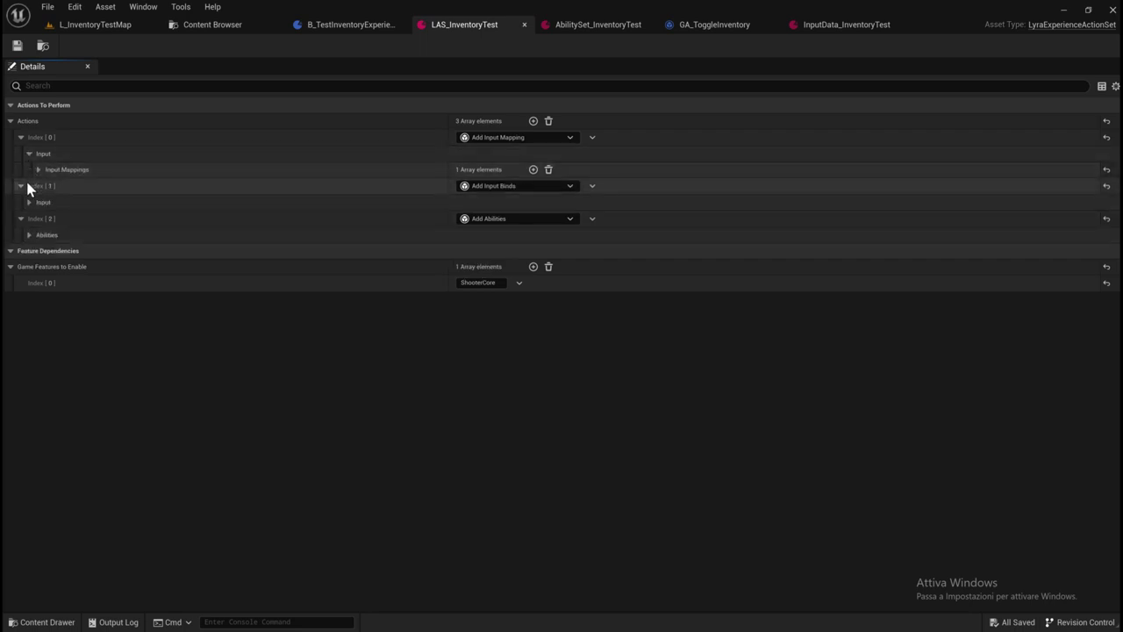
pyautogui.click(39, 170)
pyautogui.click(48, 186)
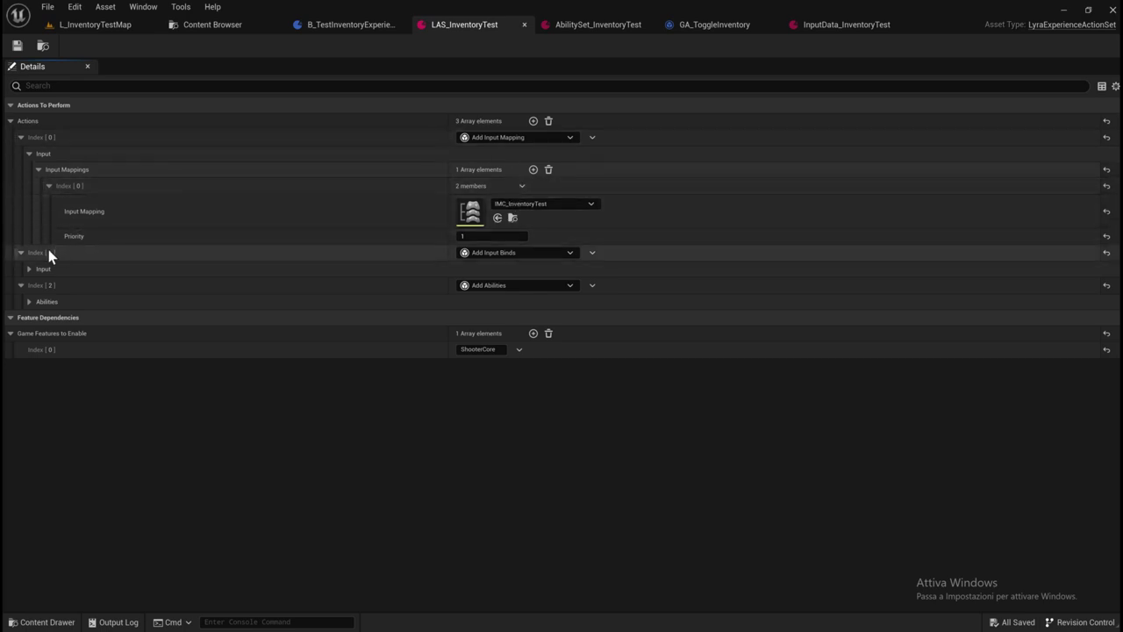
# Reveal the InputData_InventoryTest input config and granted AbilitySet_InventoryTest, then view InputData_InventoryTest.
pyautogui.click(29, 270)
pyautogui.click(38, 285)
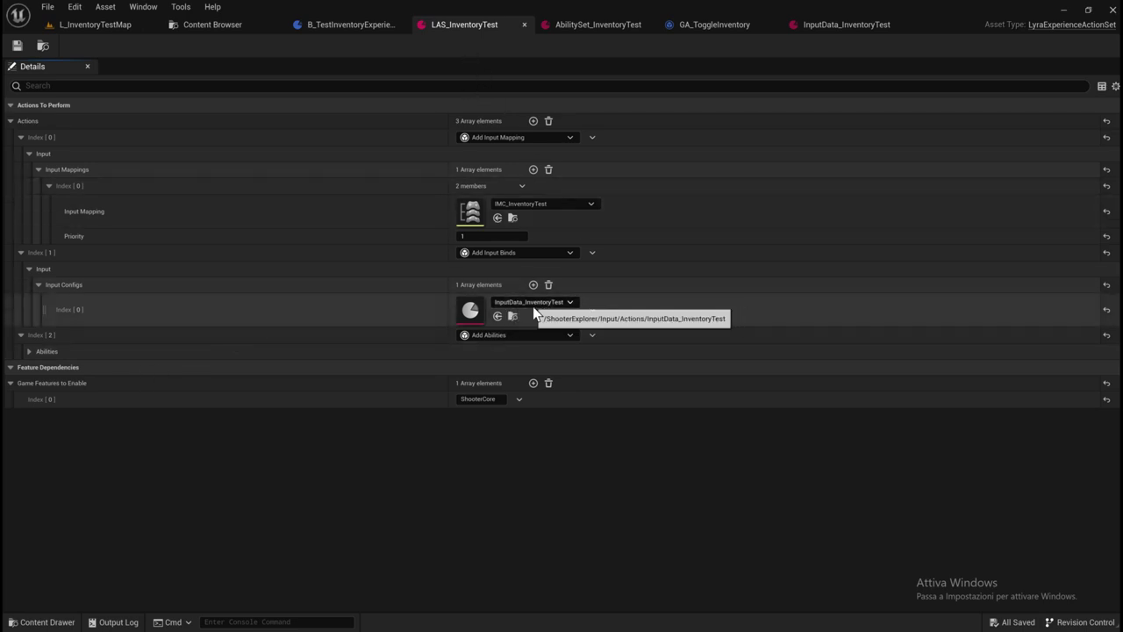
pyautogui.click(28, 352)
pyautogui.click(38, 367)
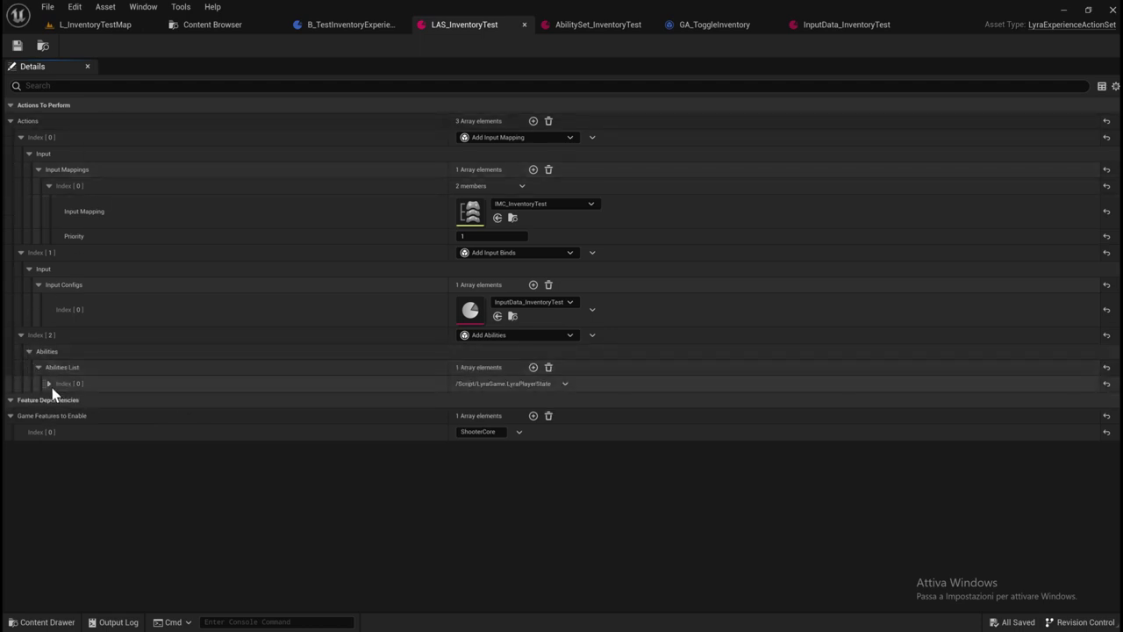
pyautogui.click(49, 384)
pyautogui.click(57, 449)
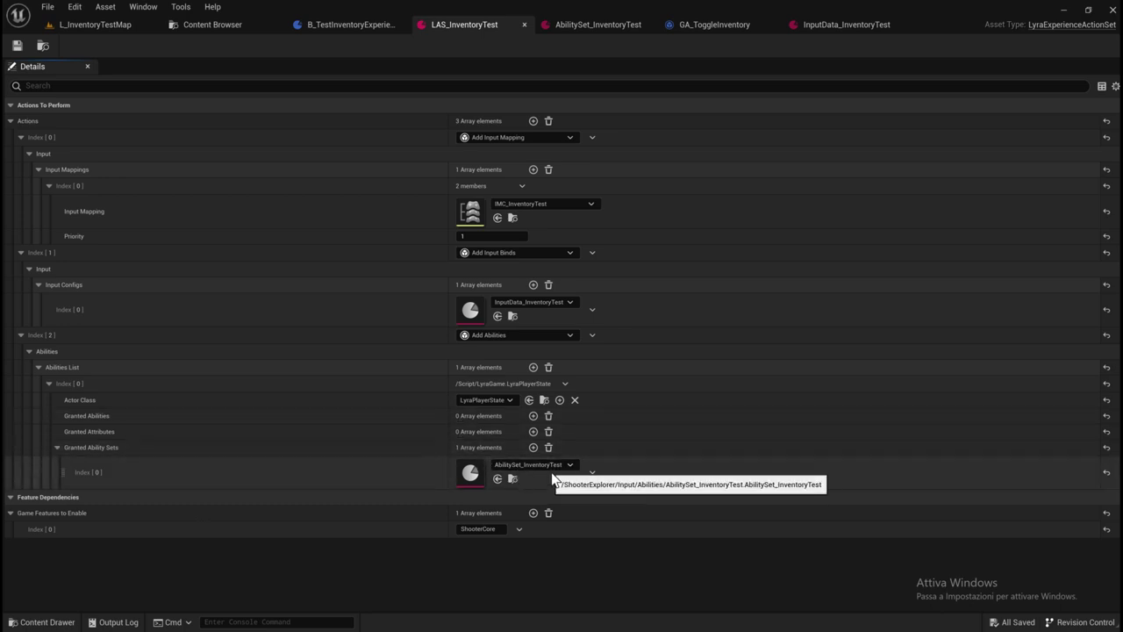
pyautogui.click(849, 26)
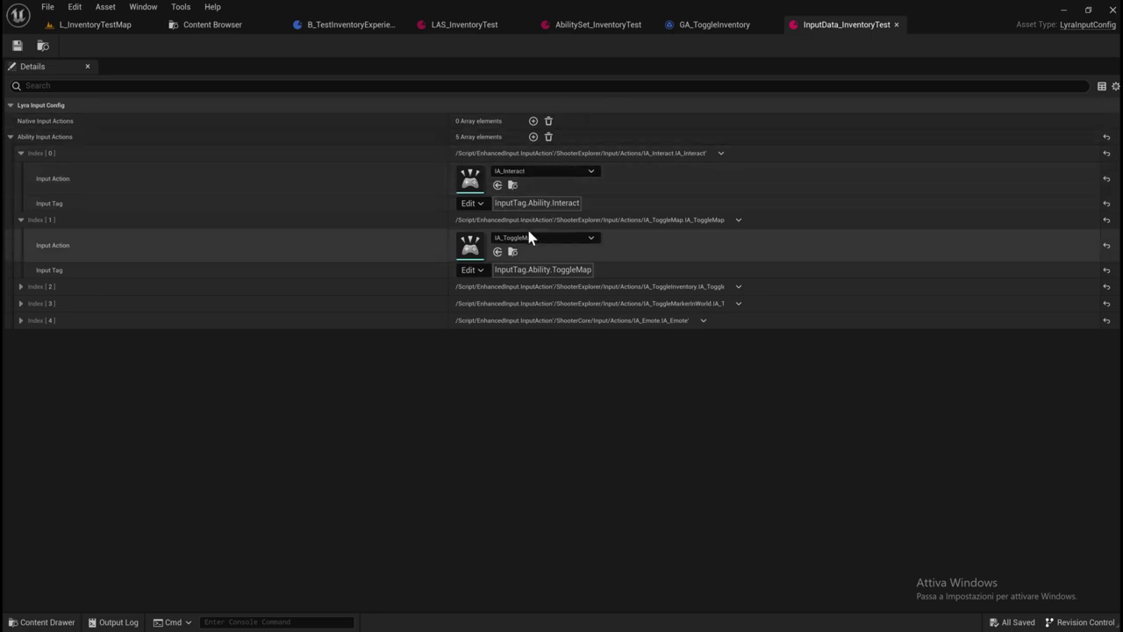
# Expand the ToggleInventory, ToggleMarkerInWorld and IA_Emote input actions with their tags.
pyautogui.click(21, 287)
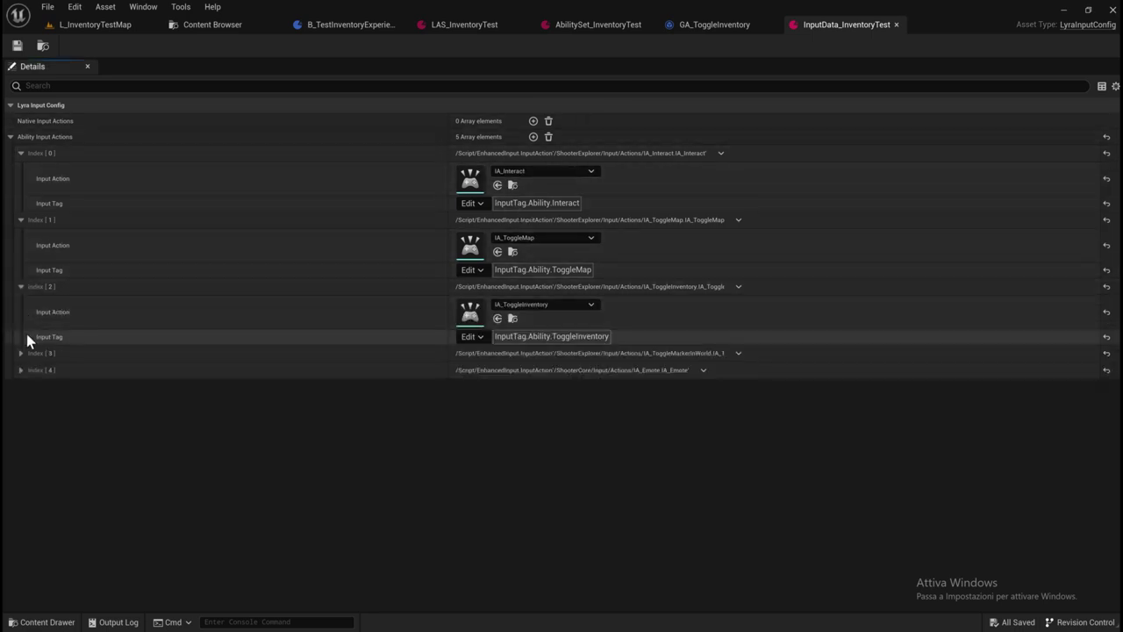
pyautogui.click(20, 353)
pyautogui.click(20, 420)
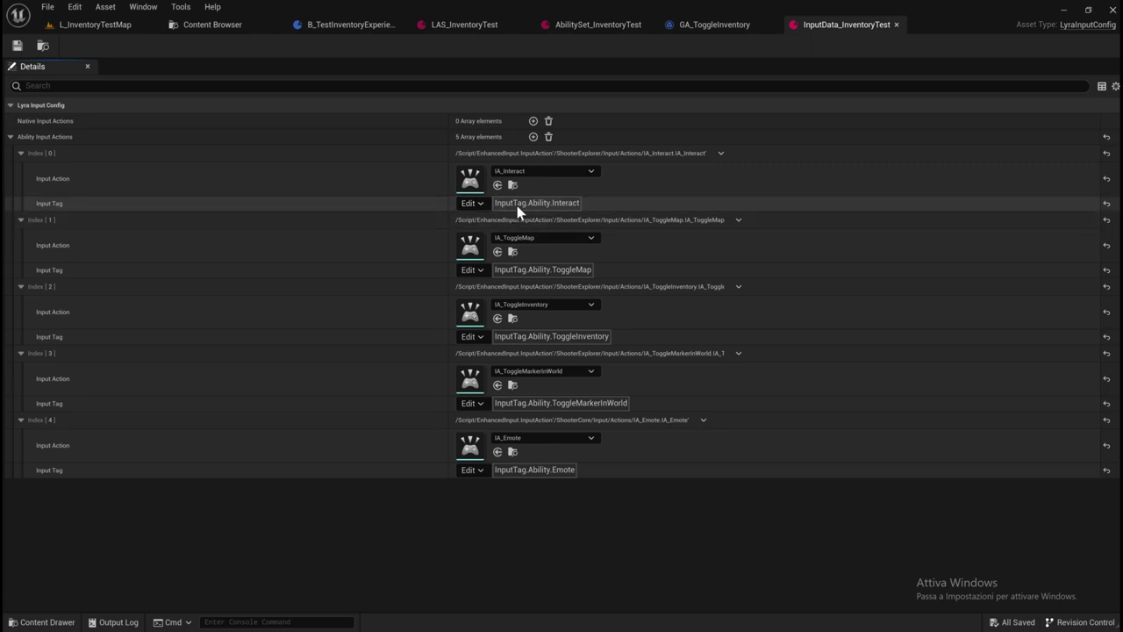
pyautogui.click(471, 35)
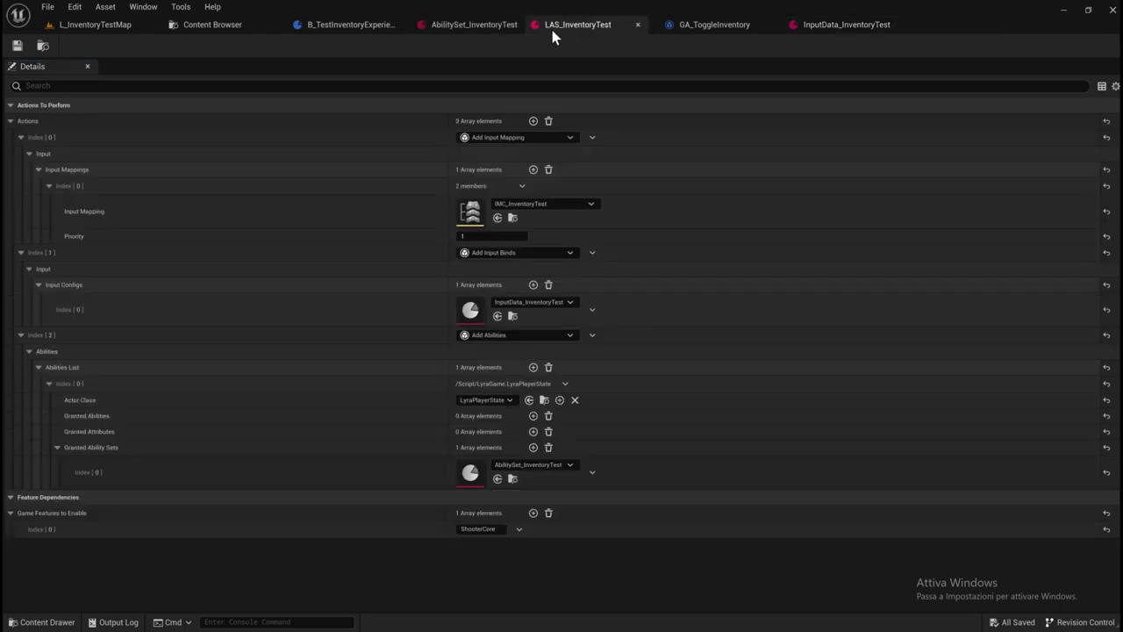
# Expand AbilitySet_InventoryTest's GA_ToggleMap, GA_ToggleInventory, GA_ToggleMarkerInWorld abilities, effects and attribute sets, then view GA_ToggleInventory.
pyautogui.click(461, 26)
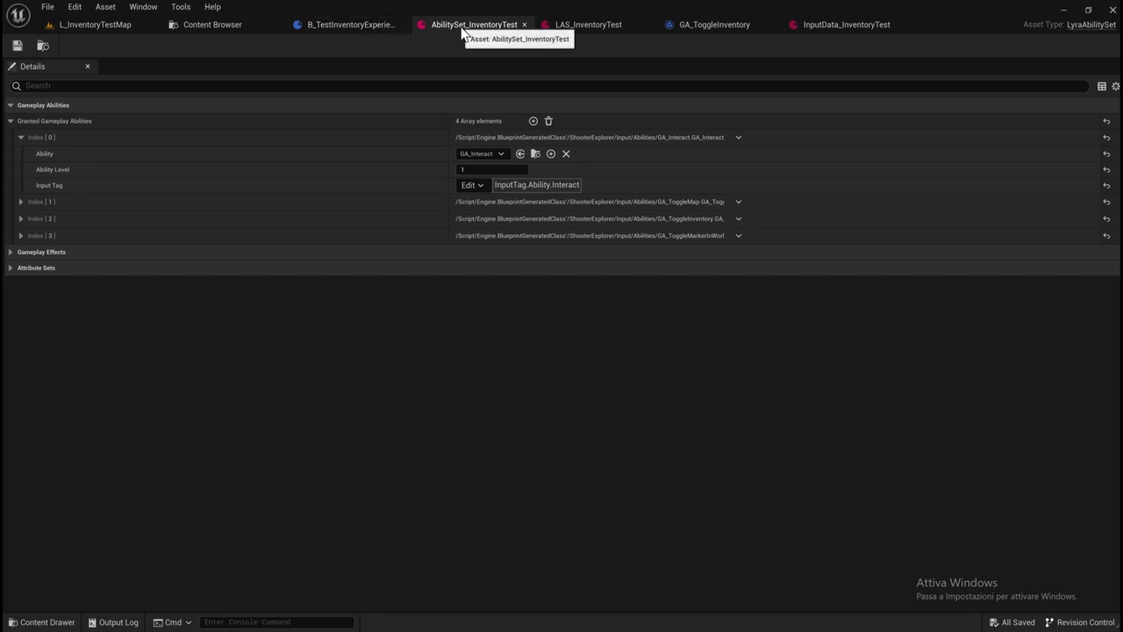
pyautogui.click(19, 203)
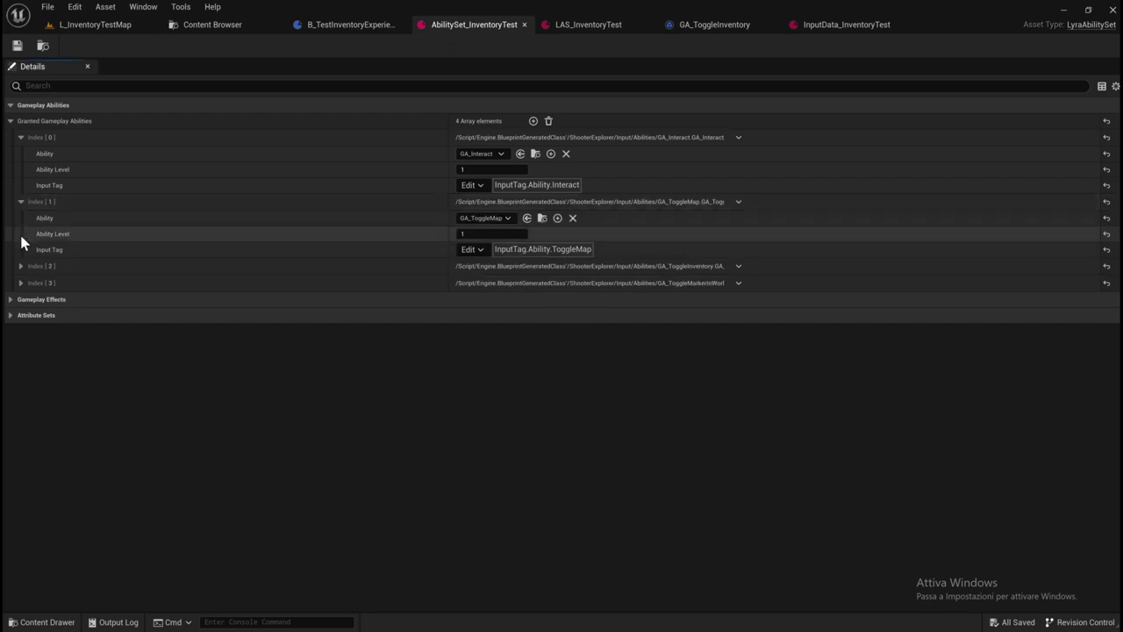
pyautogui.click(20, 266)
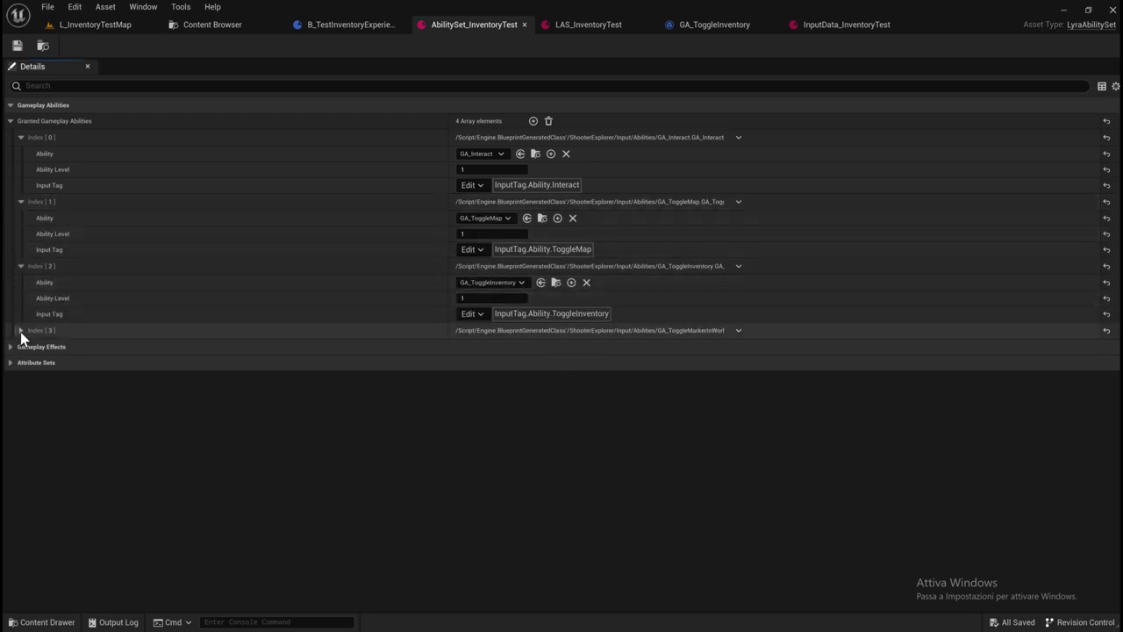
pyautogui.click(20, 330)
pyautogui.click(10, 394)
pyautogui.click(11, 425)
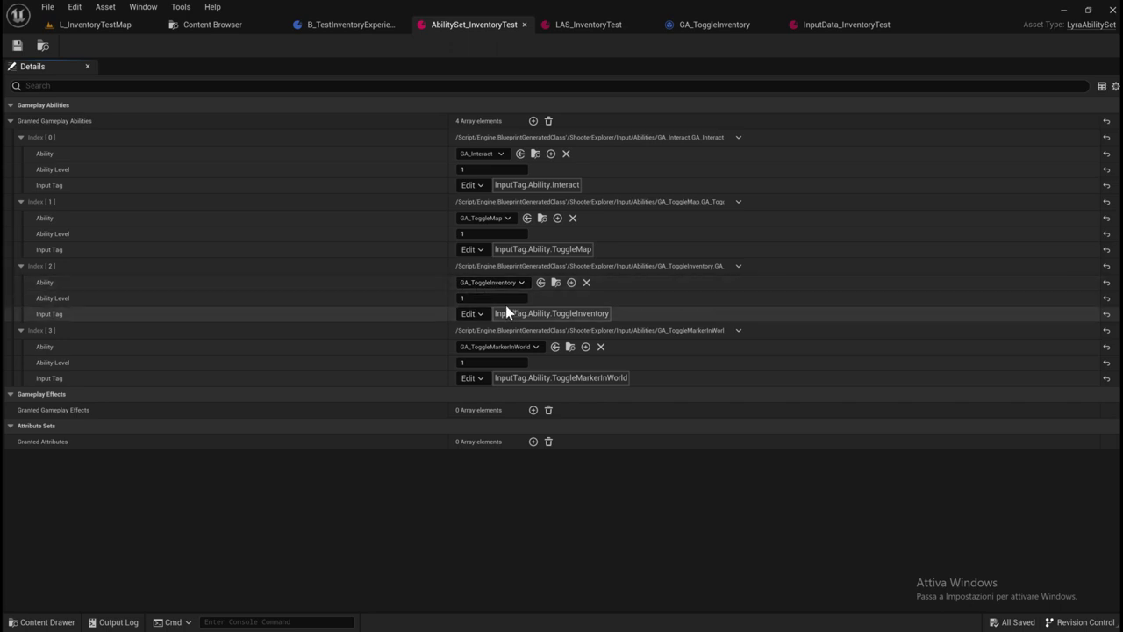
pyautogui.click(721, 27)
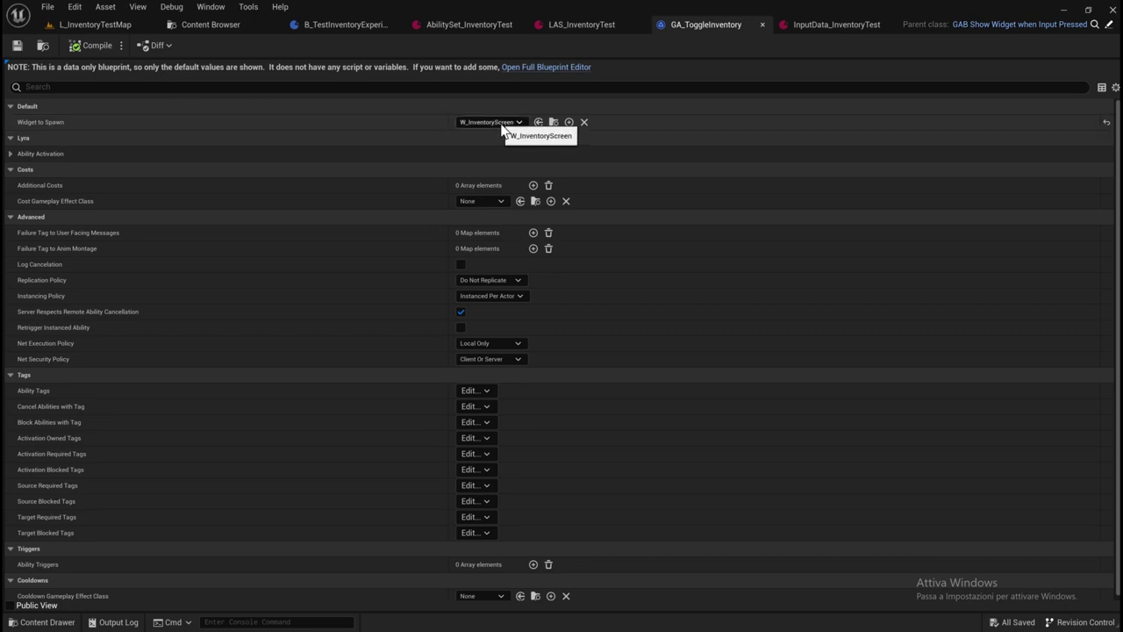
# Review the inventory asset tabs, move AbilitySet_InventoryTest after LAS_InventoryTest, ending on B_TestInventoryExperience.
pyautogui.click(211, 24)
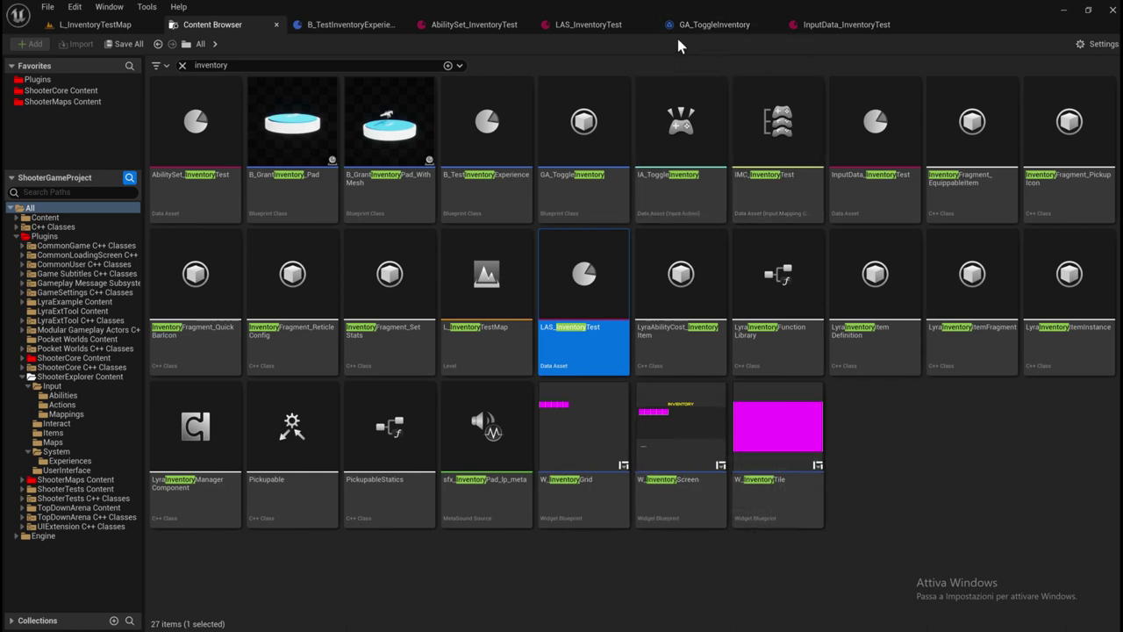
pyautogui.click(711, 25)
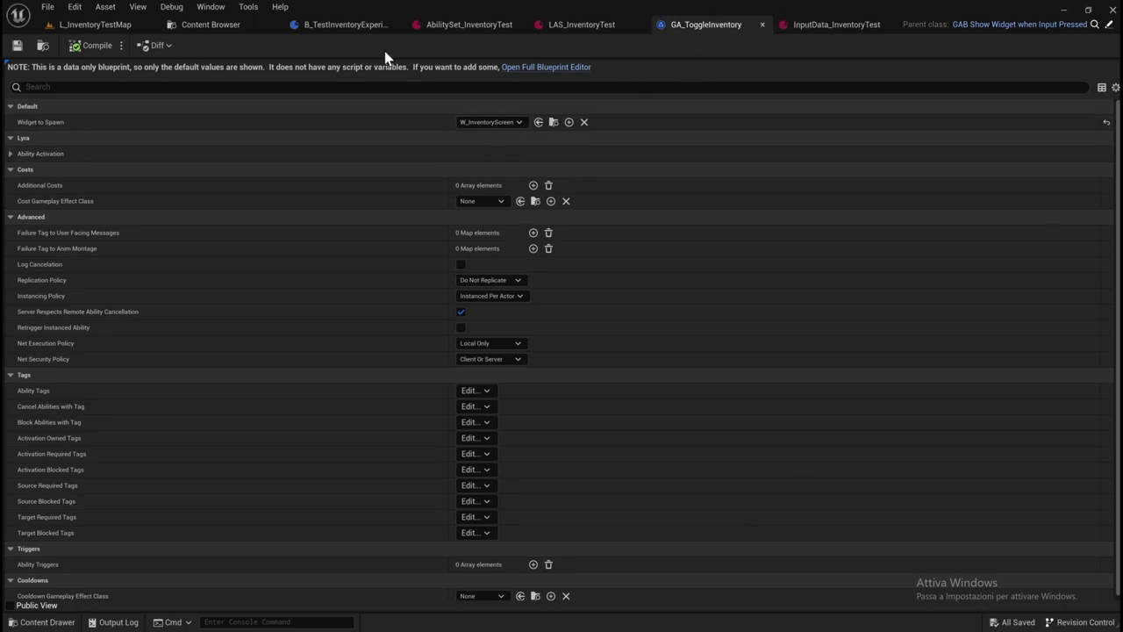
pyautogui.click(454, 26)
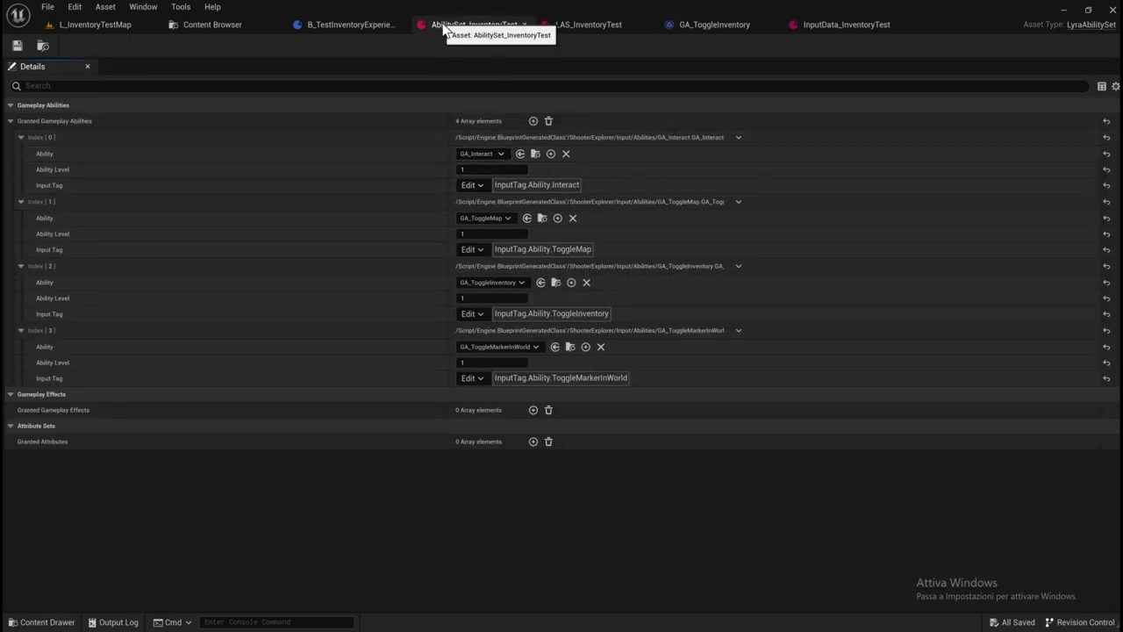
pyautogui.click(830, 26)
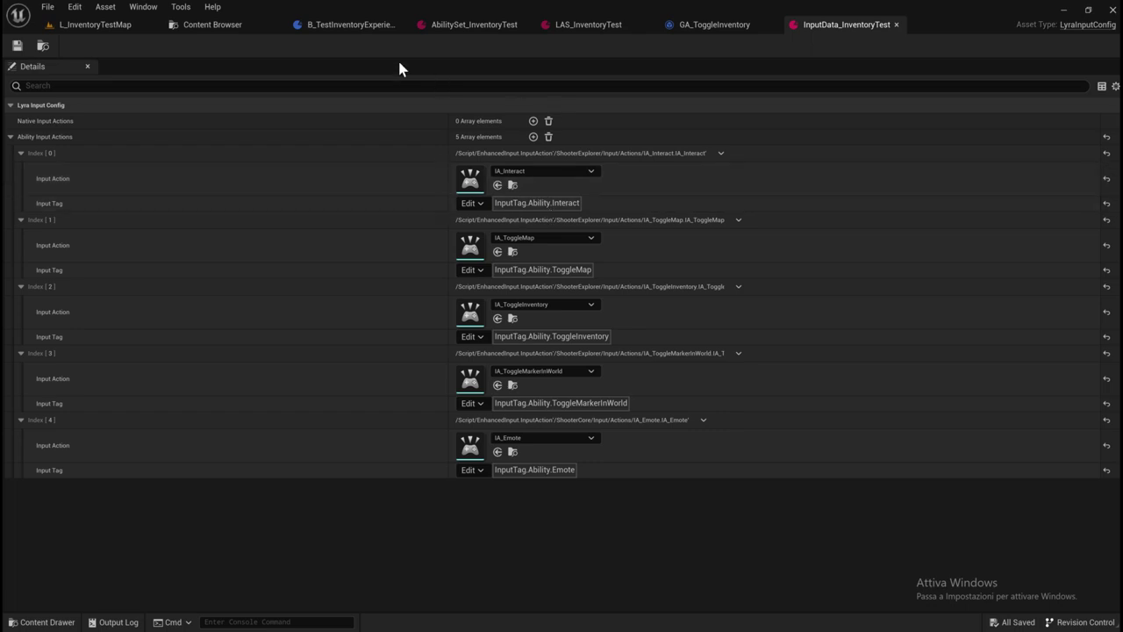
pyautogui.moveTo(501, 23); pyautogui.dragTo(575, 35)
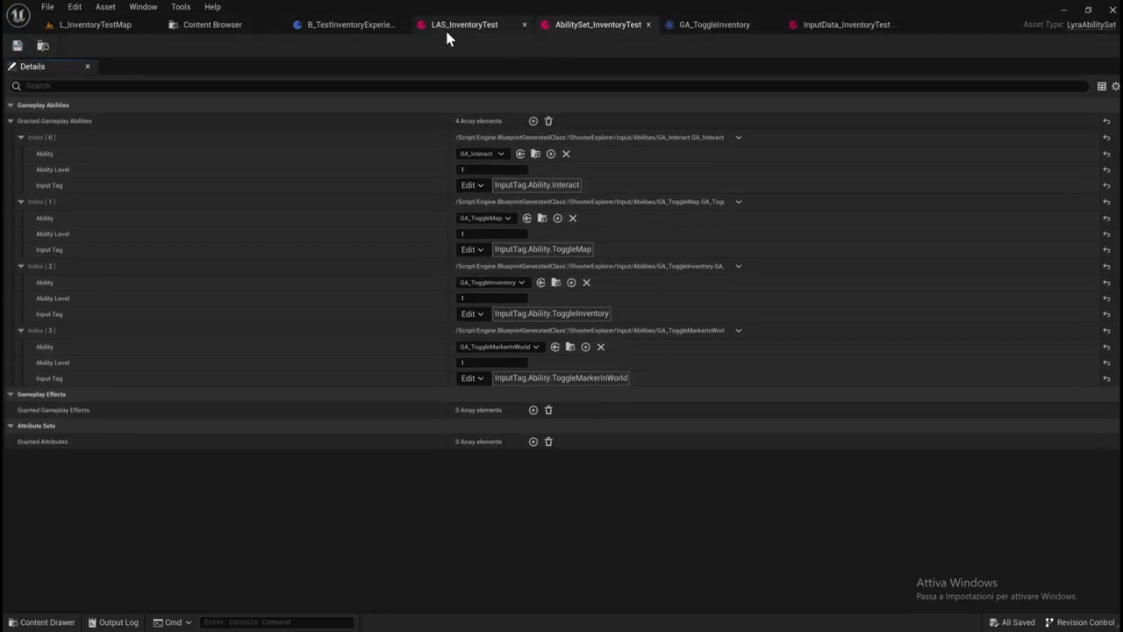
pyautogui.click(447, 28)
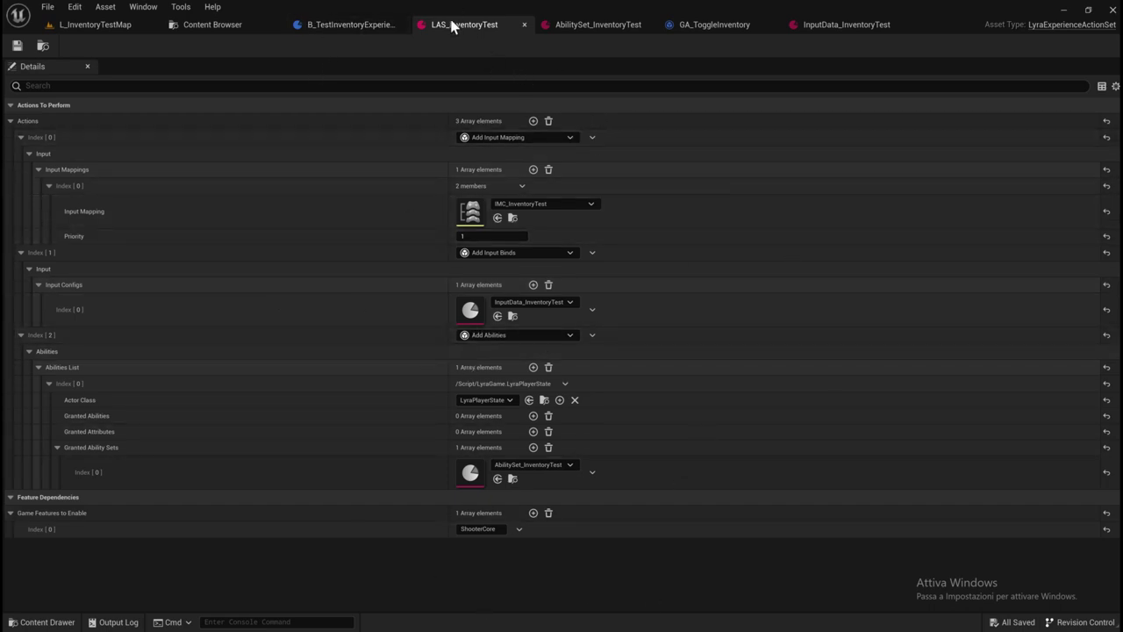
pyautogui.click(353, 25)
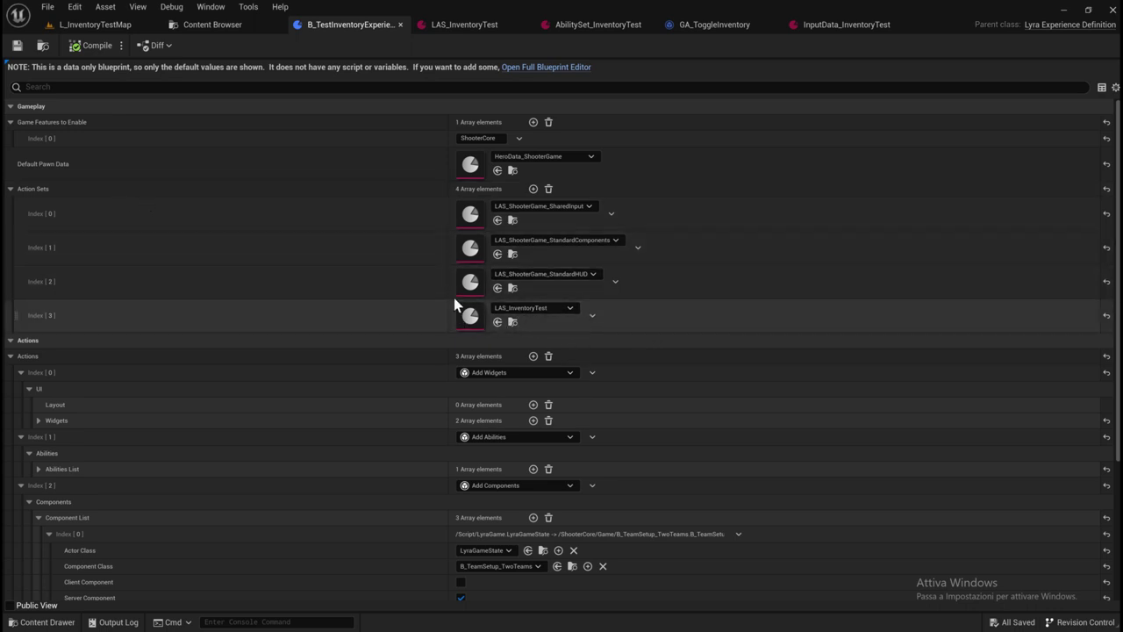
# Clear the inventory search and browse A_MyShooterGame > Maps > MapTest to load Map_Test.
pyautogui.click(215, 26)
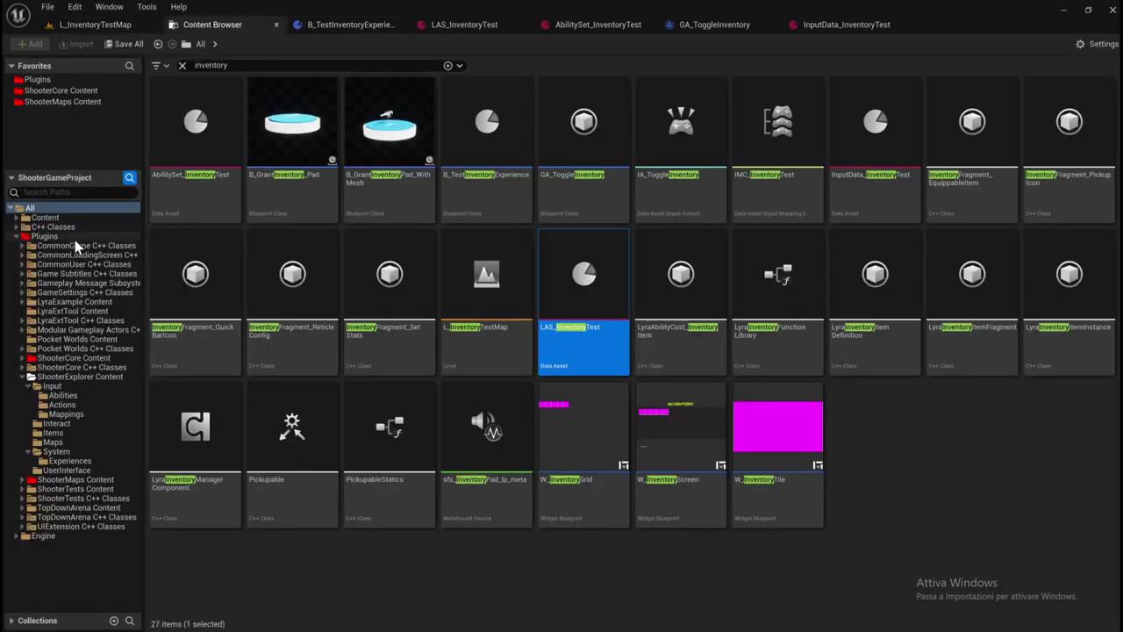
pyautogui.click(17, 236)
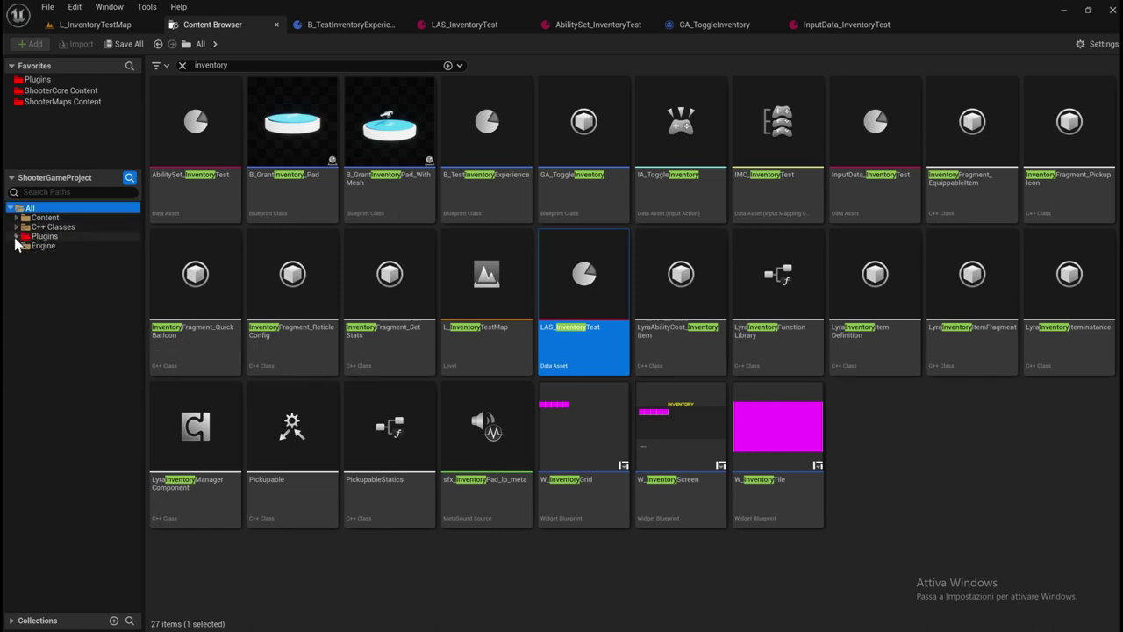
pyautogui.click(16, 218)
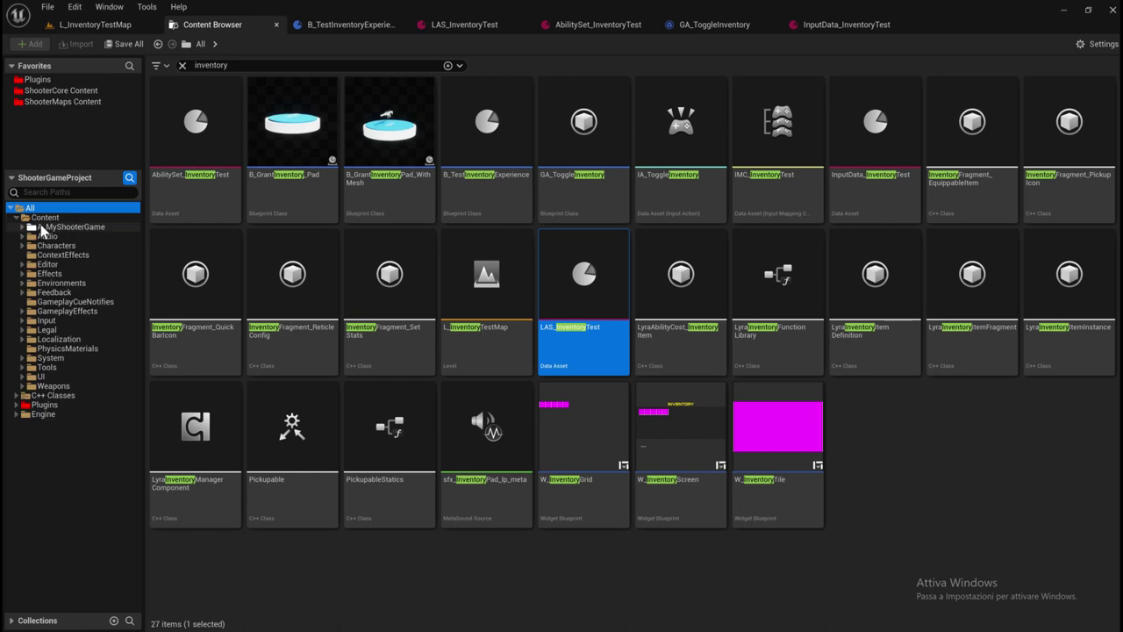
pyautogui.click(61, 227)
pyautogui.click(182, 65)
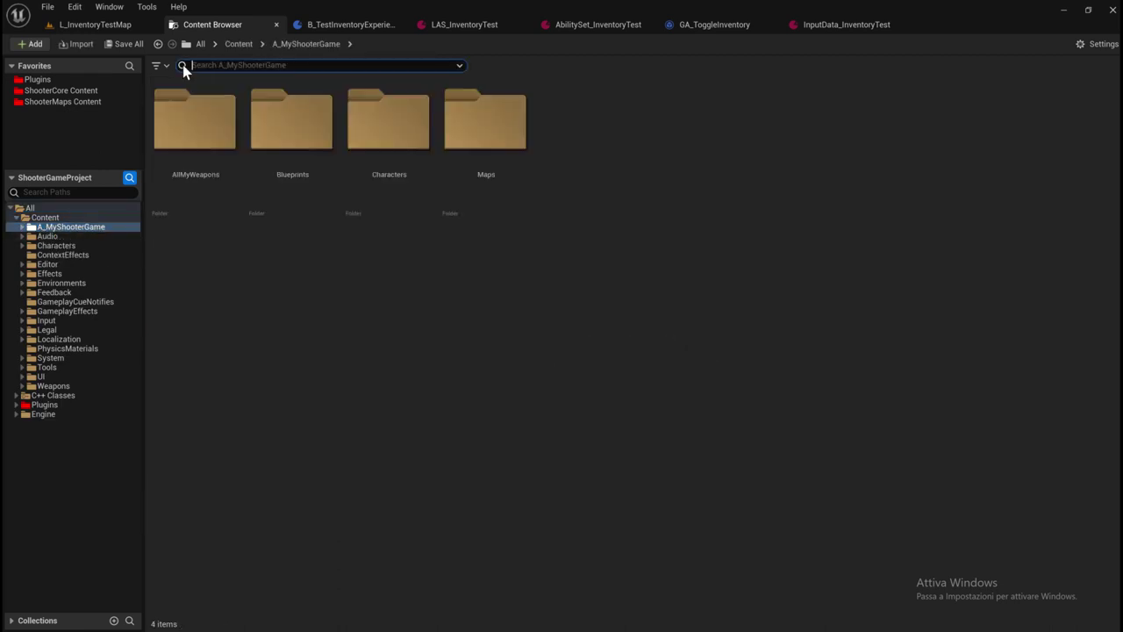
pyautogui.doubleClick(457, 151)
pyautogui.doubleClick(224, 137)
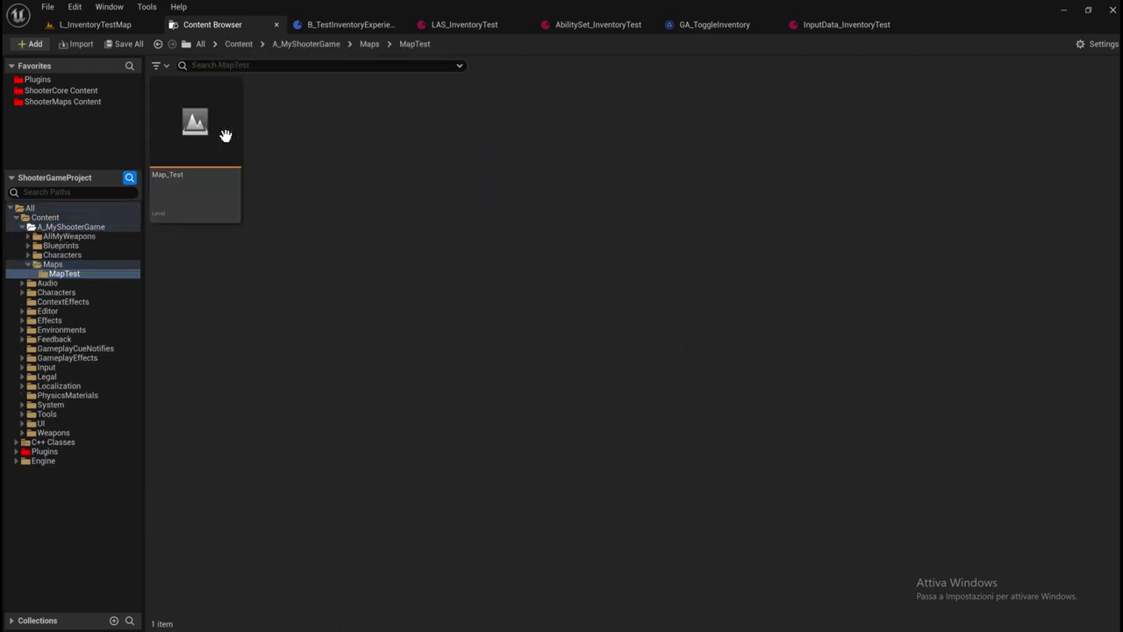
pyautogui.doubleClick(230, 191)
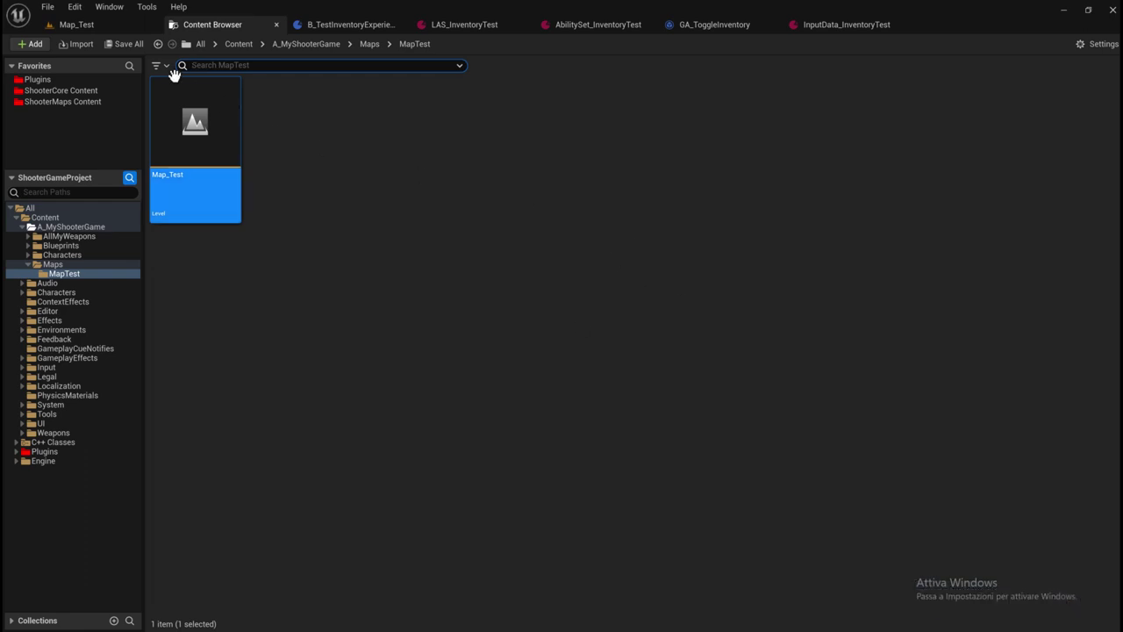
# Widen the viewport and open B_BasicShooterTest, comparing its Action Sets with B_TestInventoryExperience.
pyautogui.click(123, 24)
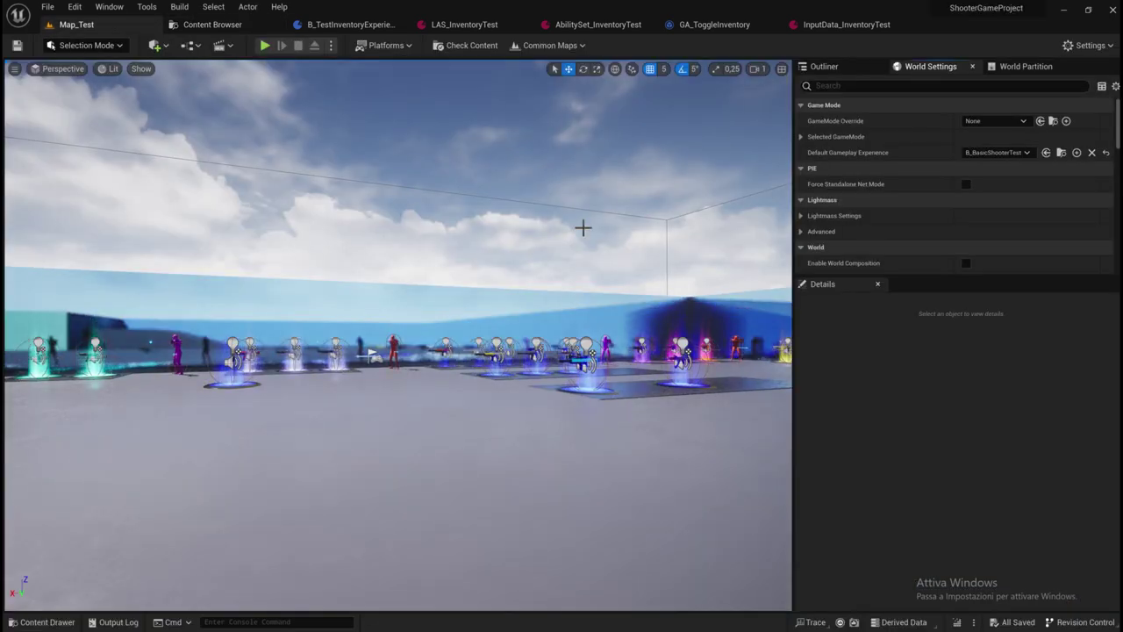
pyautogui.moveTo(793, 314)
pyautogui.mouseDown()
pyautogui.moveTo(875, 320)
pyautogui.moveTo(814, 320)
pyautogui.mouseUp()
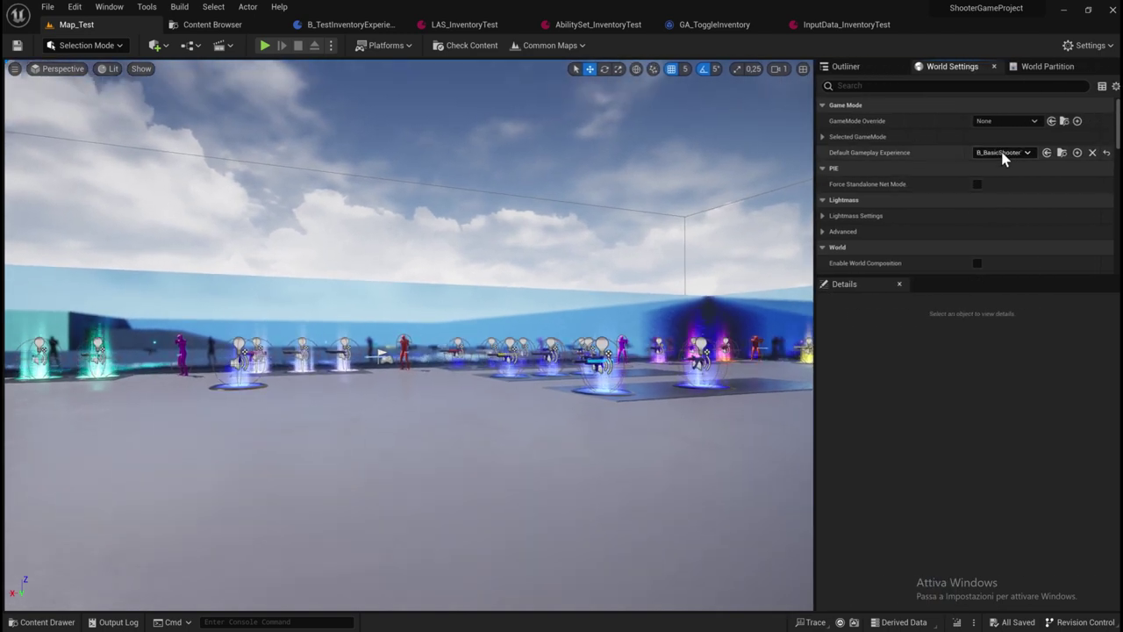
pyautogui.click(1062, 152)
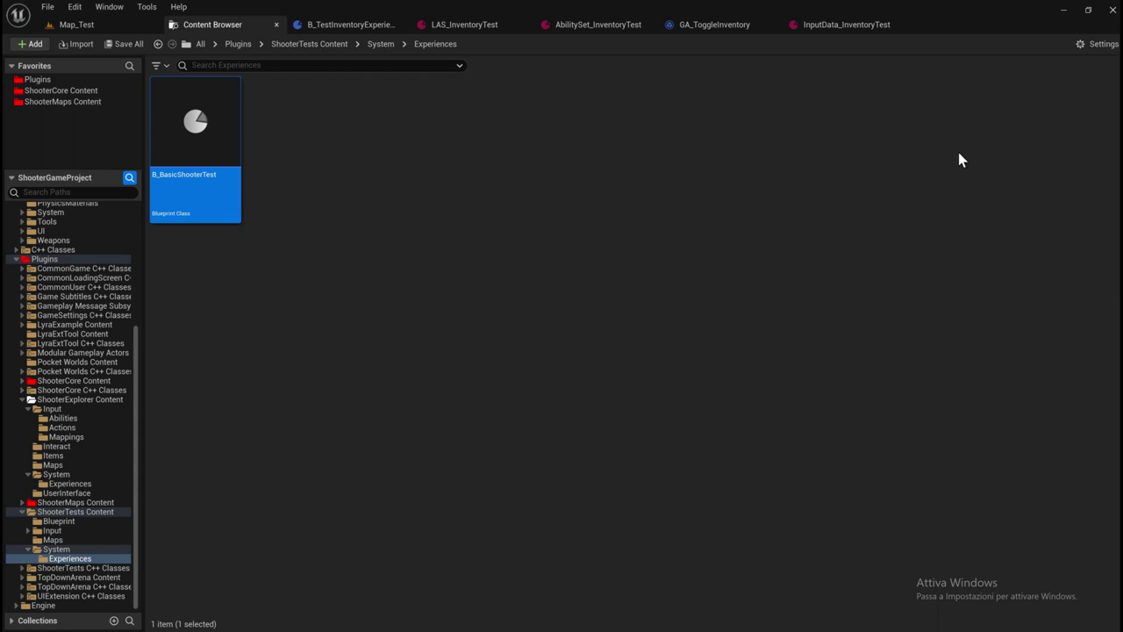
pyautogui.doubleClick(194, 136)
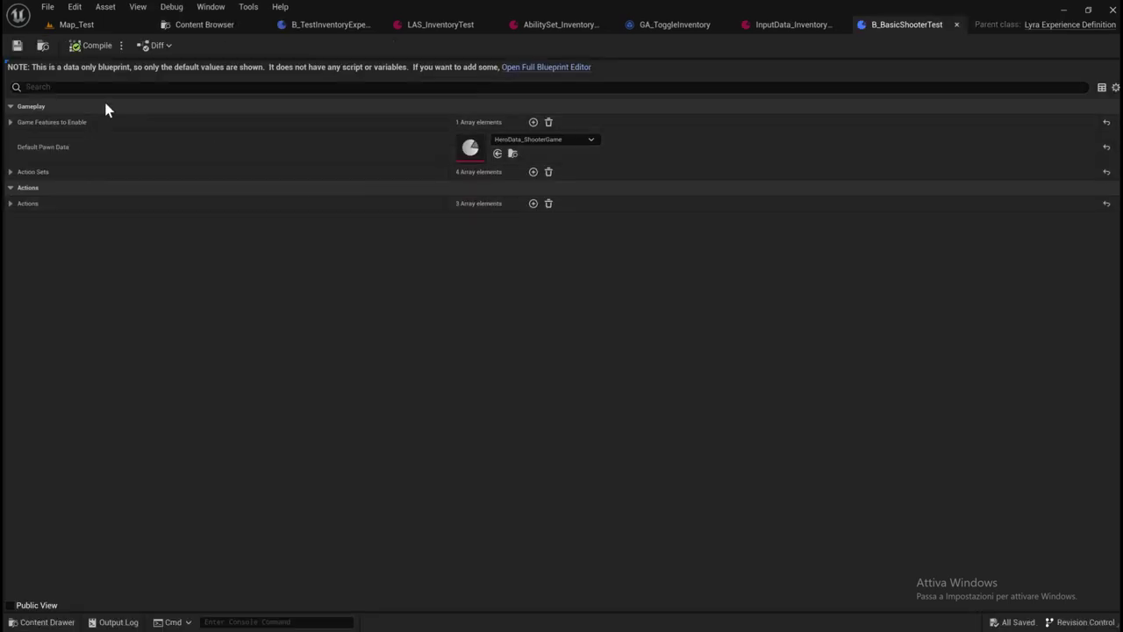
pyautogui.click(10, 173)
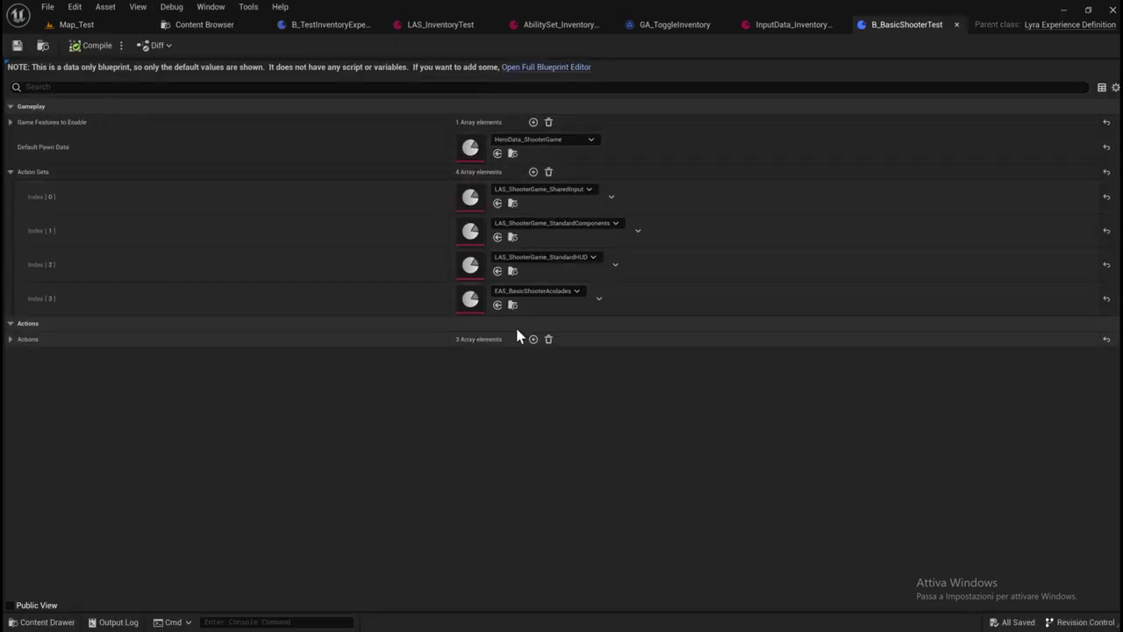
pyautogui.click(345, 21)
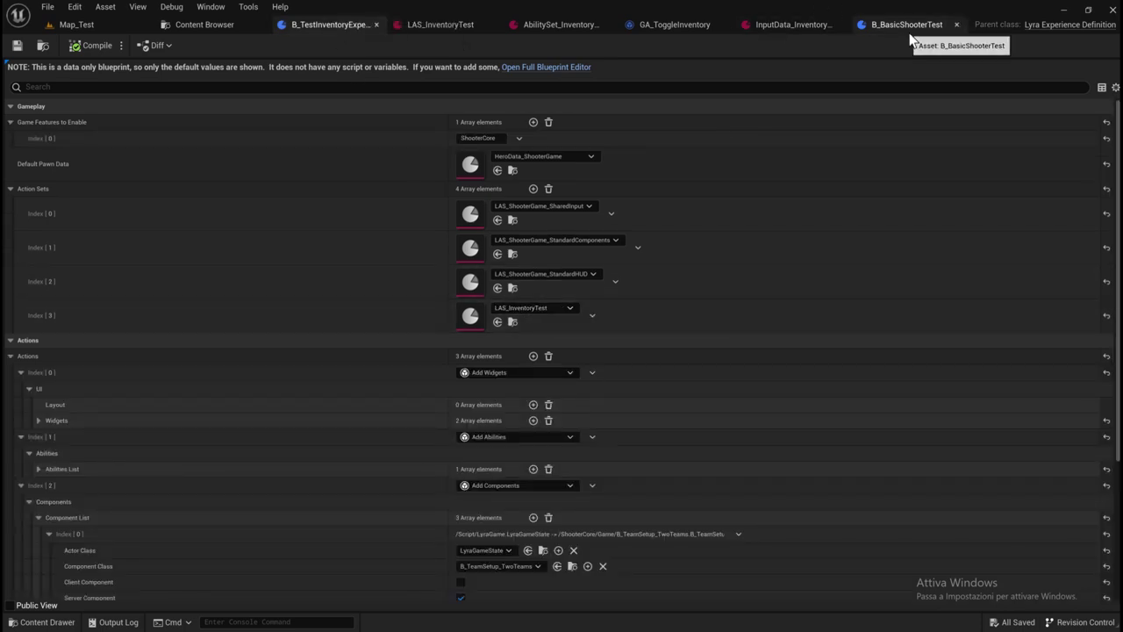
pyautogui.click(906, 25)
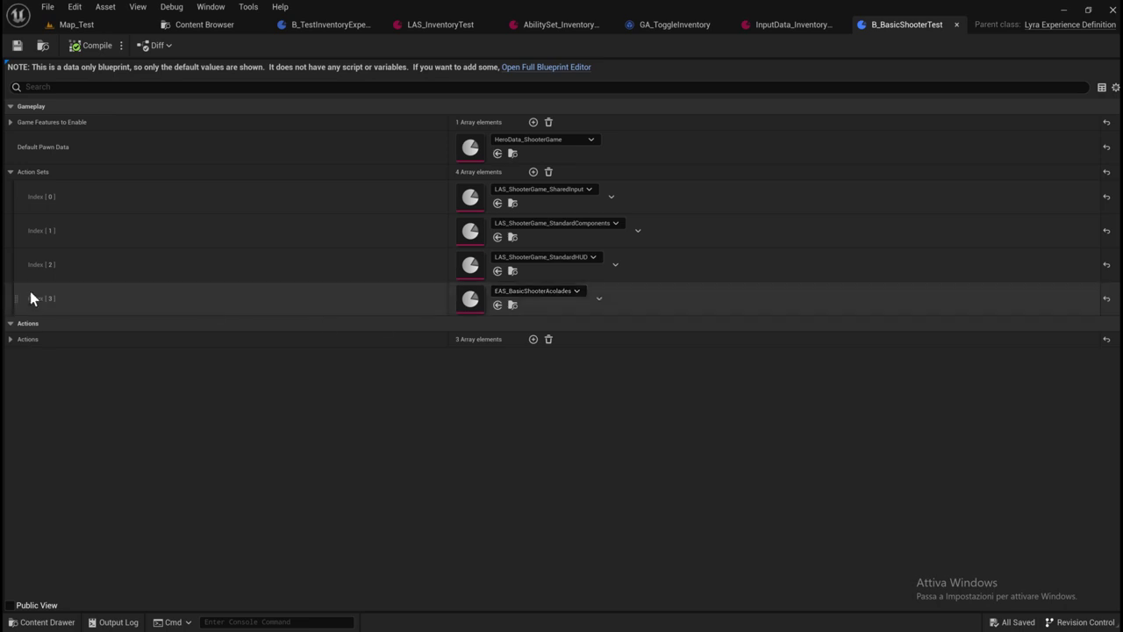
# Expand B_BasicShooterTest's Actions down to the ability set granted to LyraPlayerState.
pyautogui.click(10, 339)
pyautogui.click(20, 355)
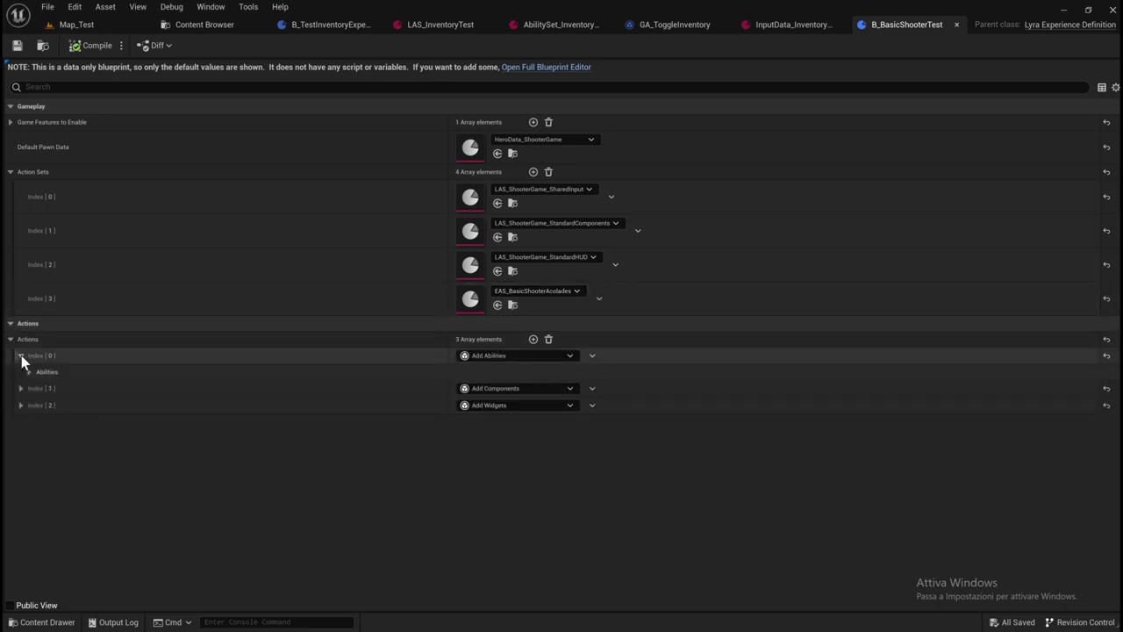
pyautogui.click(22, 389)
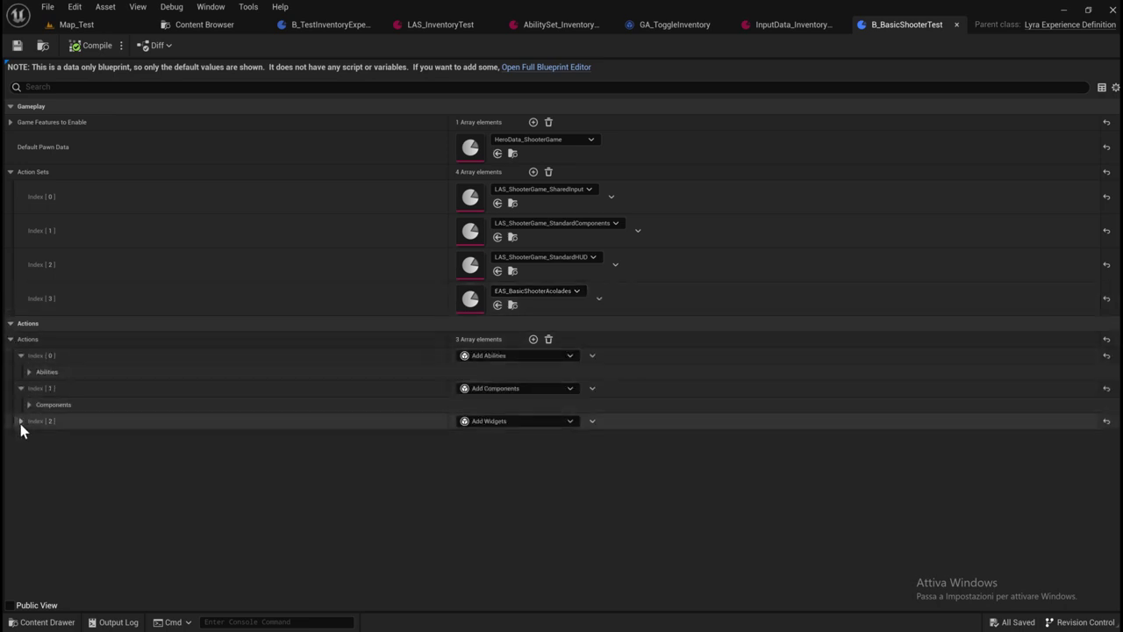
pyautogui.click(29, 372)
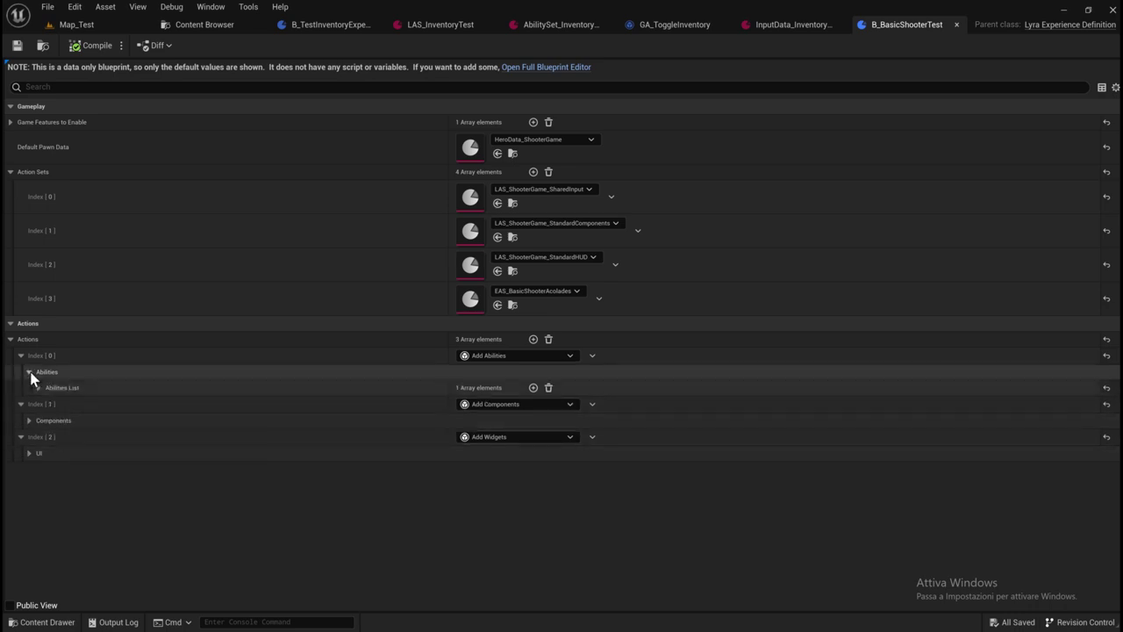
pyautogui.click(38, 388)
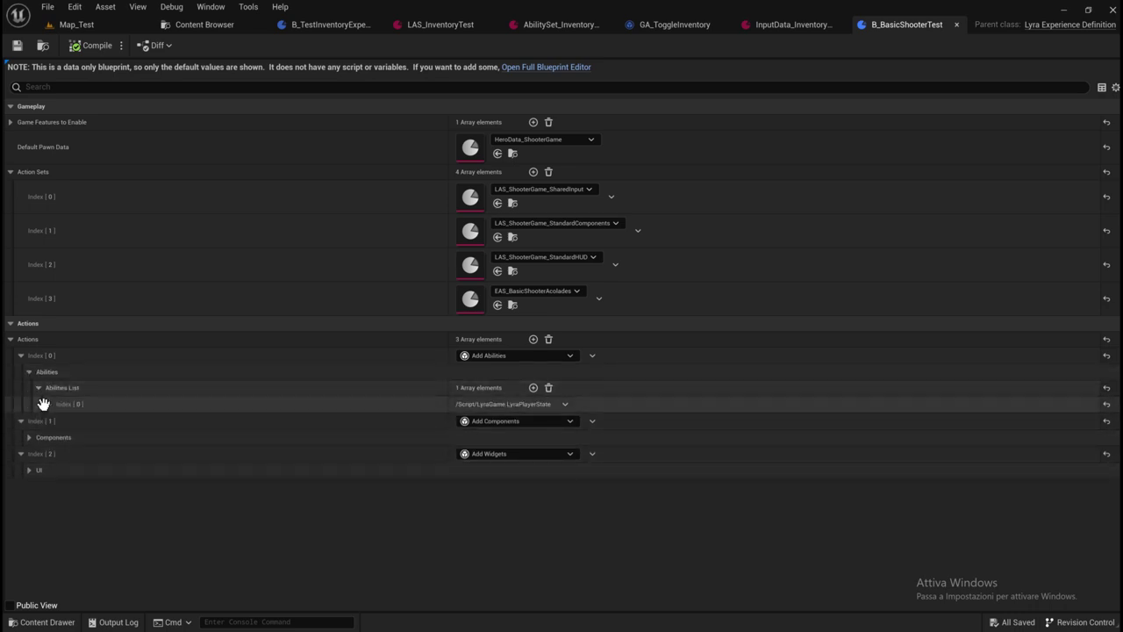
pyautogui.click(48, 404)
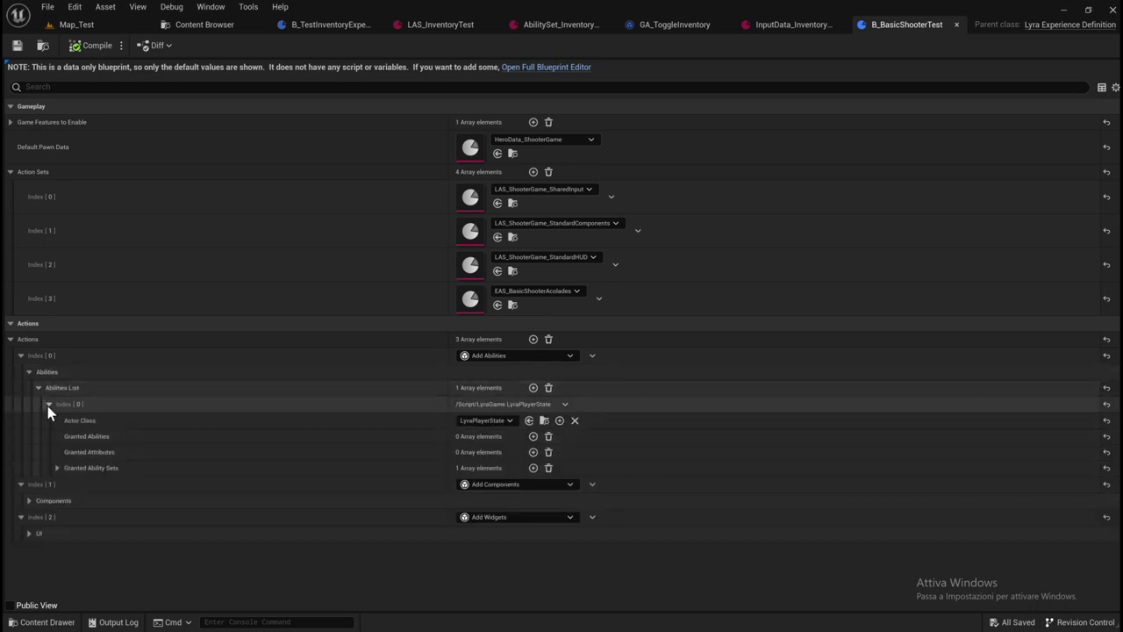
pyautogui.click(57, 467)
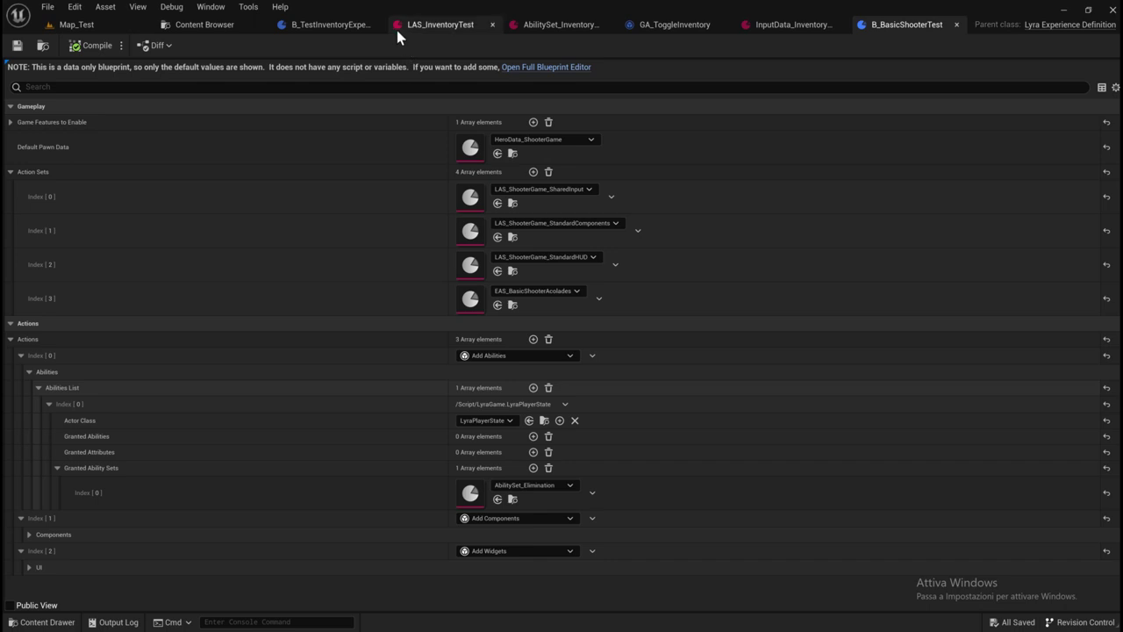
# Search the Index[3] action set picker for 'las inven', then go back to the Content Browser.
pyautogui.click(570, 293)
pyautogui.write('las in')
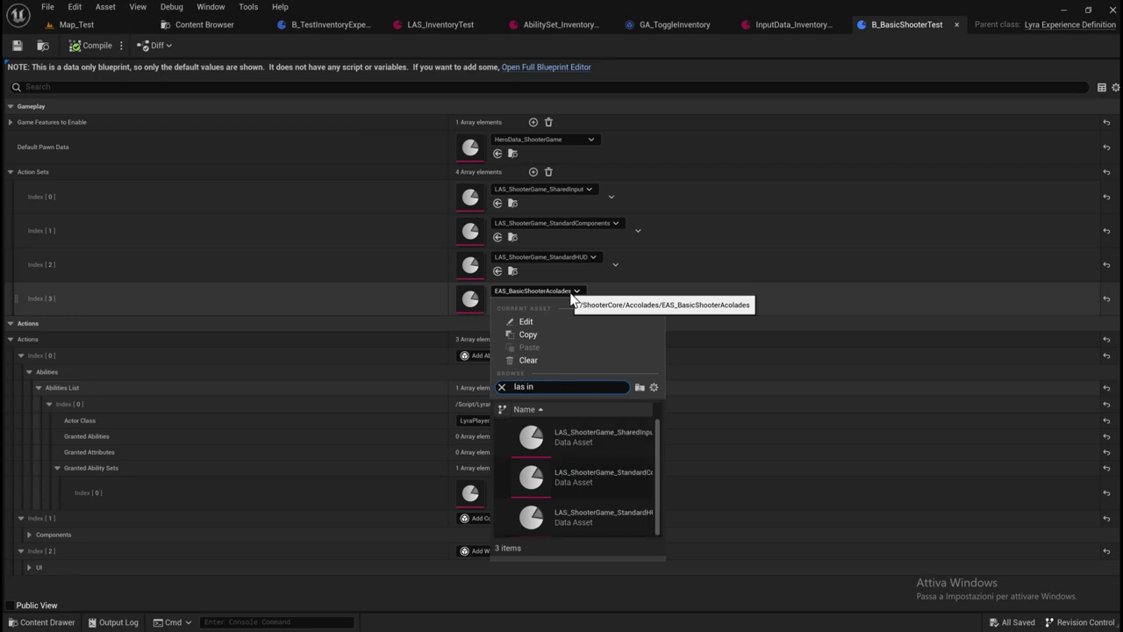
pyautogui.write('ven')
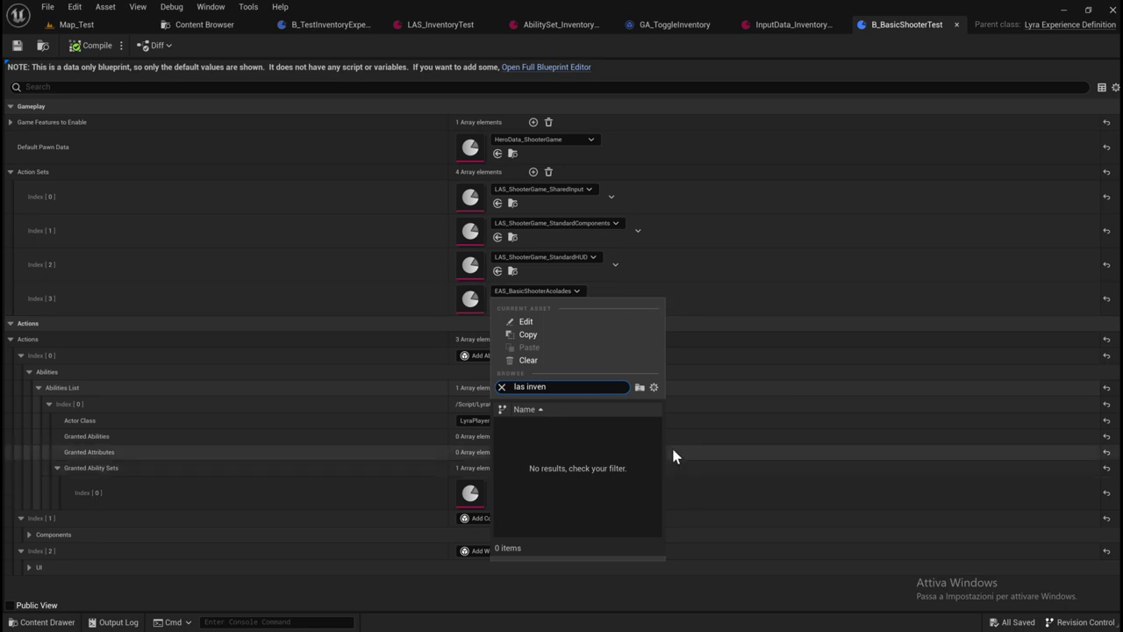
pyautogui.click(216, 29)
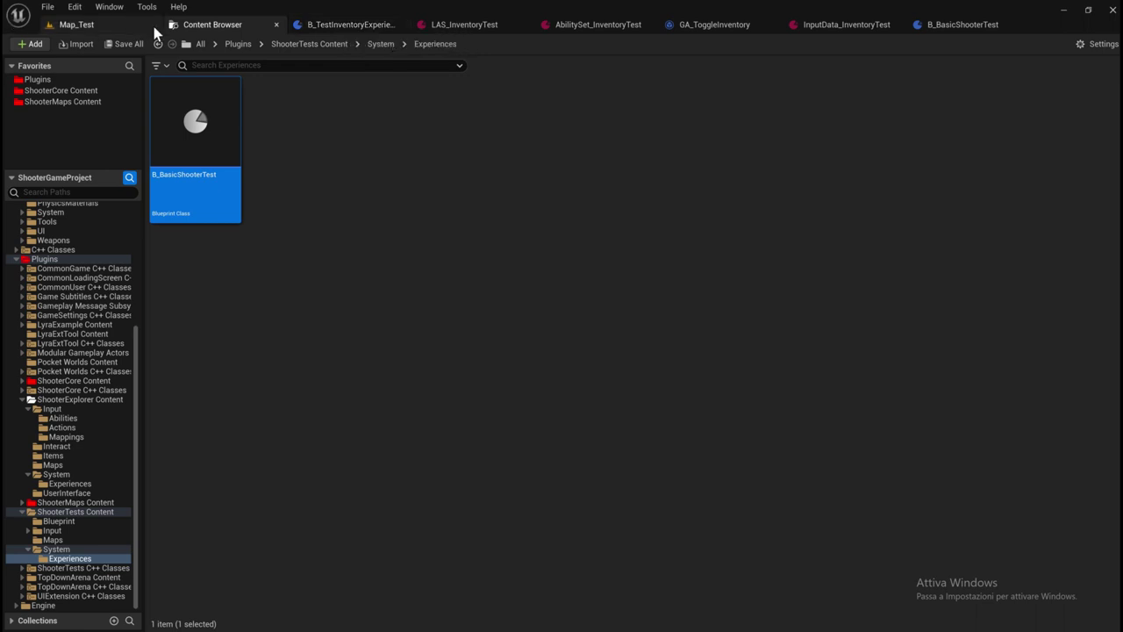
# Search 'inven' across all assets, load L_InventoryTestMap, and browse to its B_TestInventoryExperience.
pyautogui.click(200, 44)
pyautogui.write('inv')
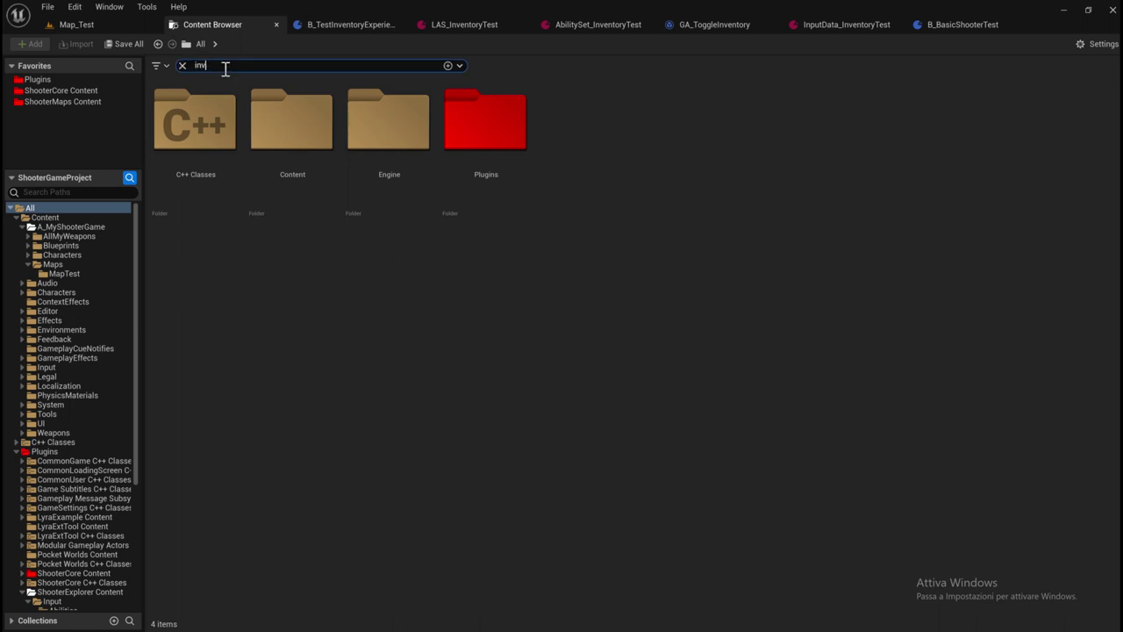
pyautogui.write('en')
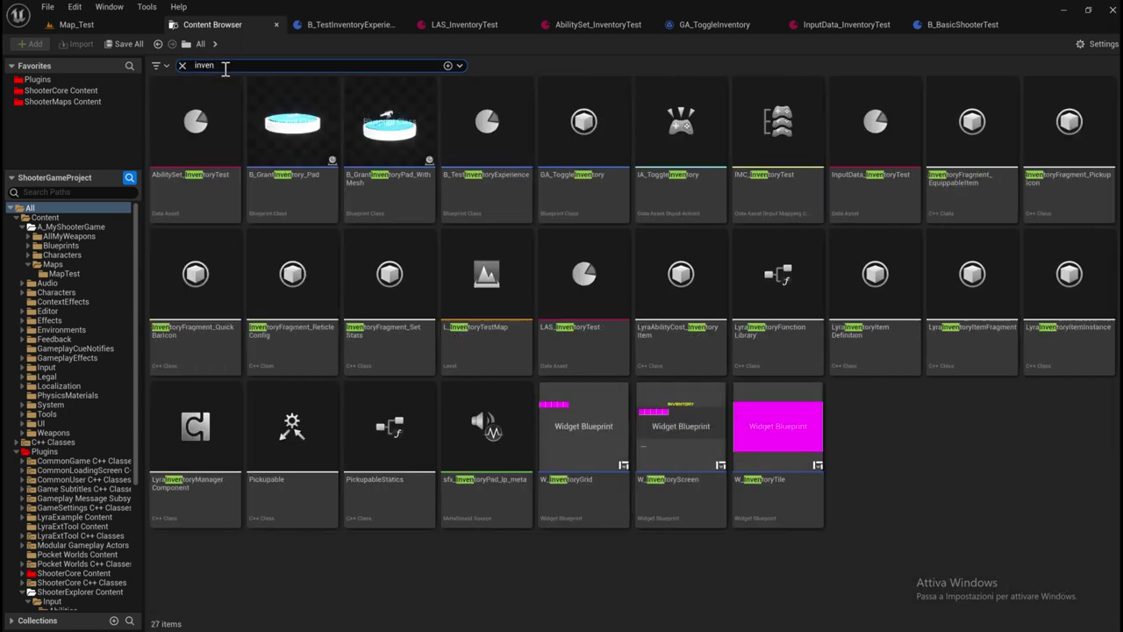
pyautogui.click(449, 290)
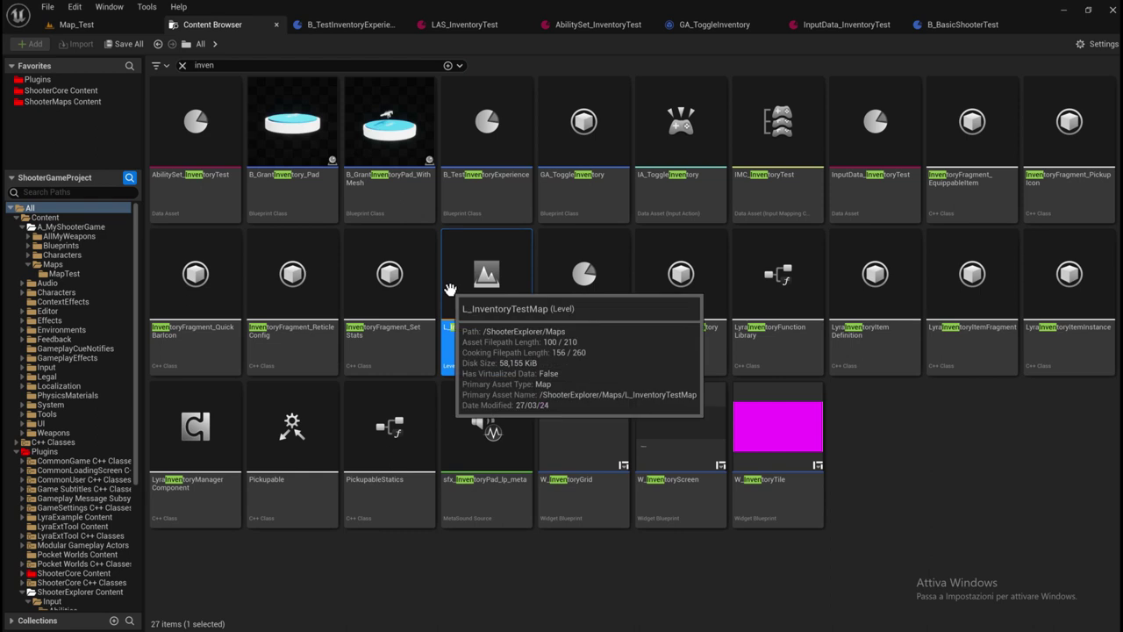
pyautogui.doubleClick(449, 290)
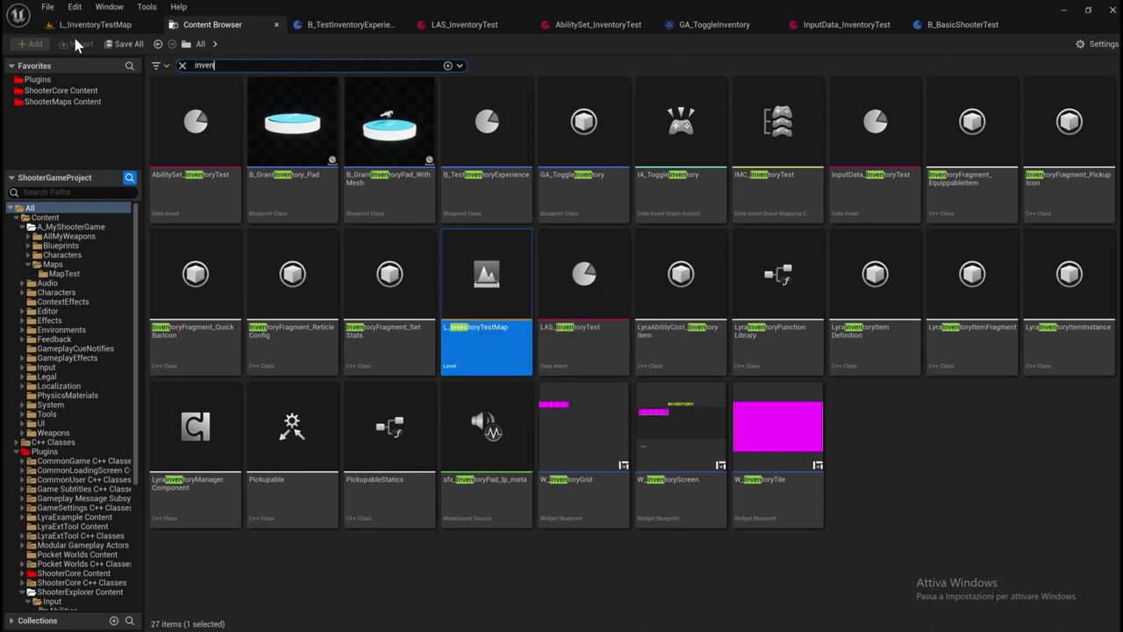
pyautogui.click(92, 25)
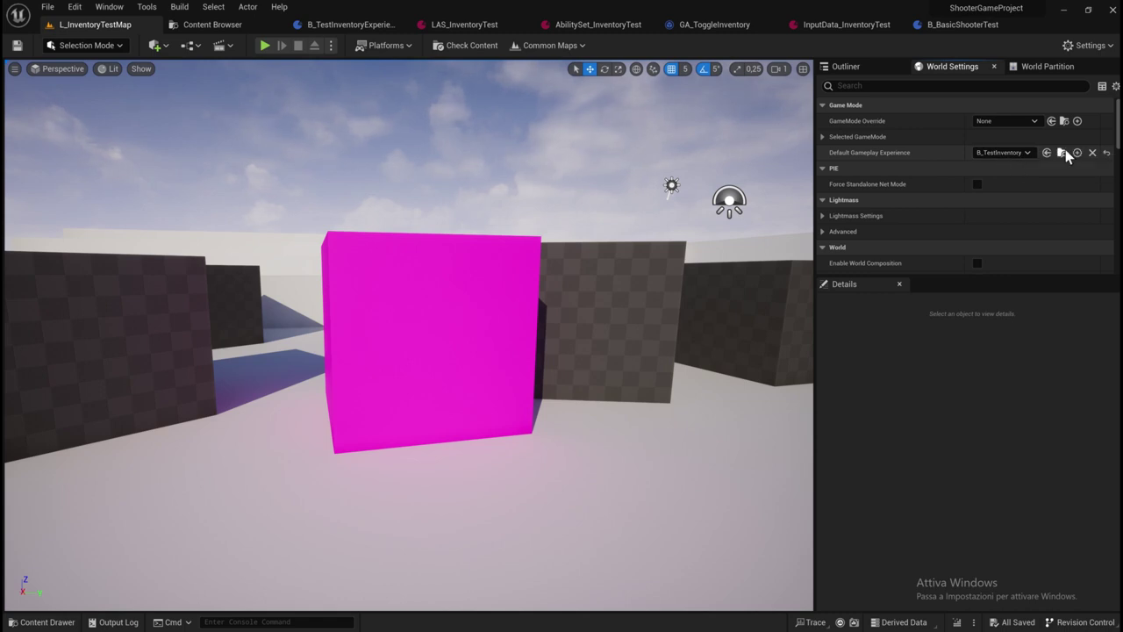
pyautogui.click(1065, 152)
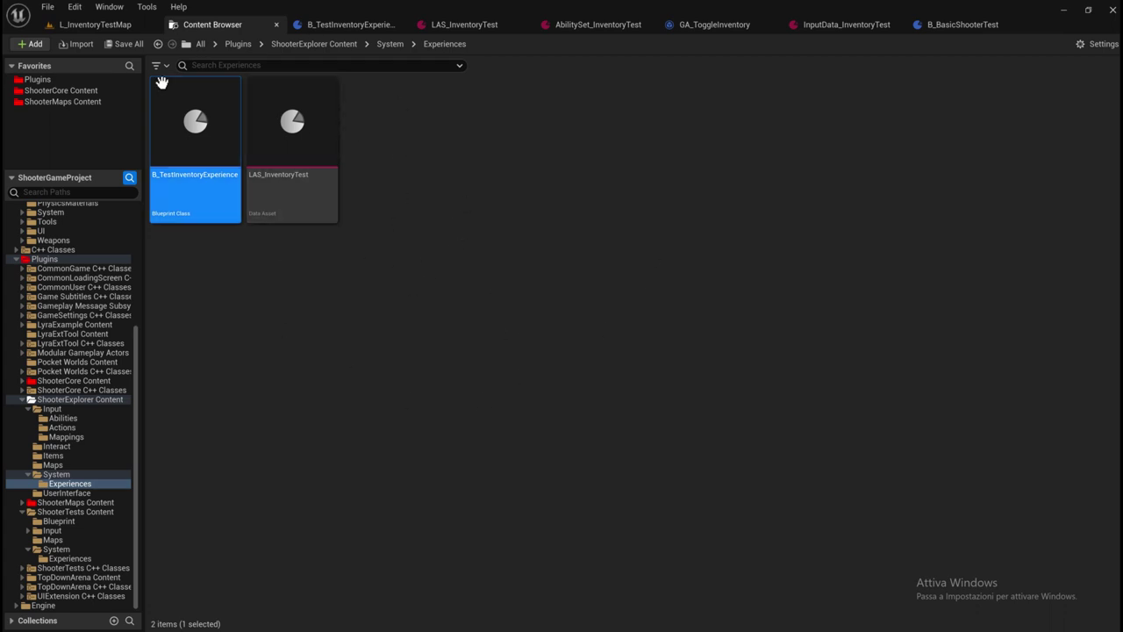
# Duplicate B_TestInventoryExperience and rename the copy B_MyTestExperience.
pyautogui.rightClick(167, 188)
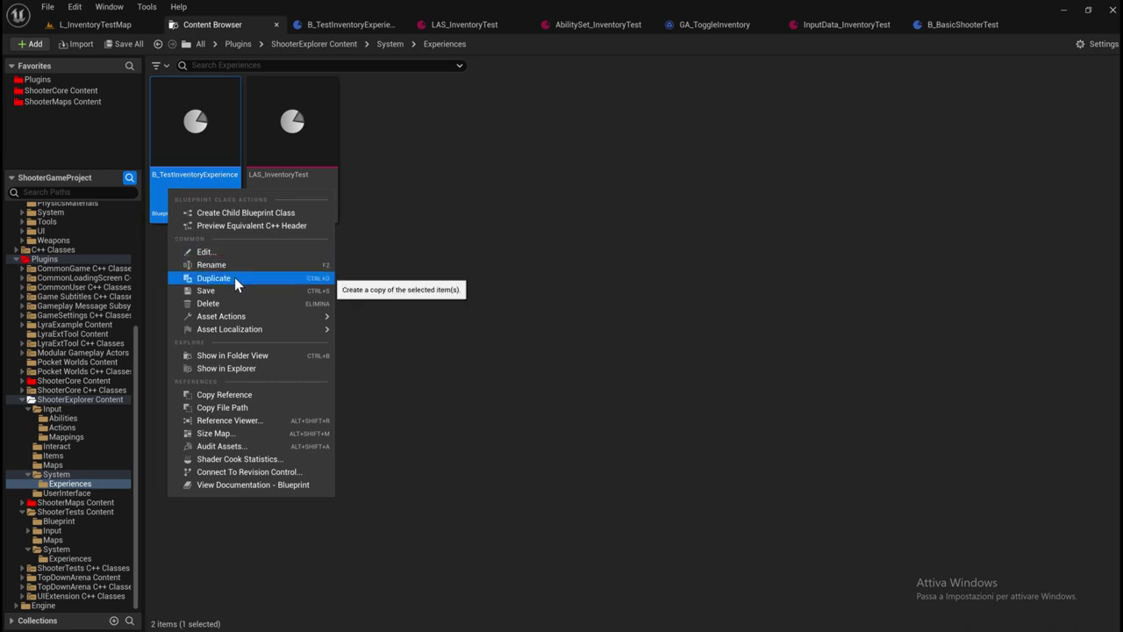
pyautogui.click(234, 277)
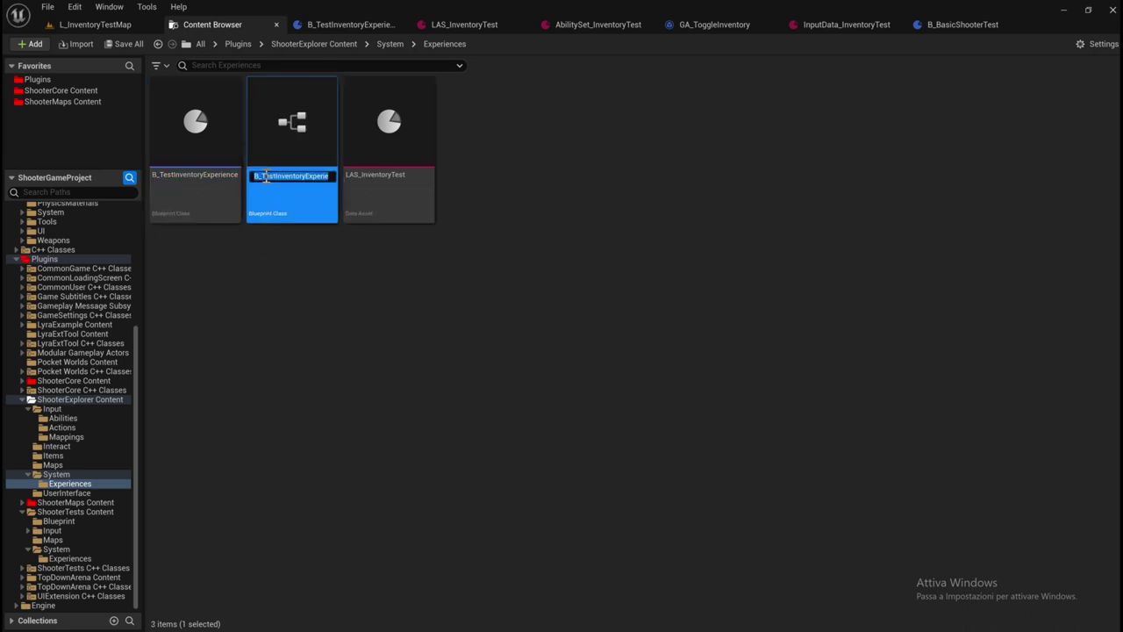
pyautogui.moveTo(279, 177); pyautogui.dragTo(543, 239)
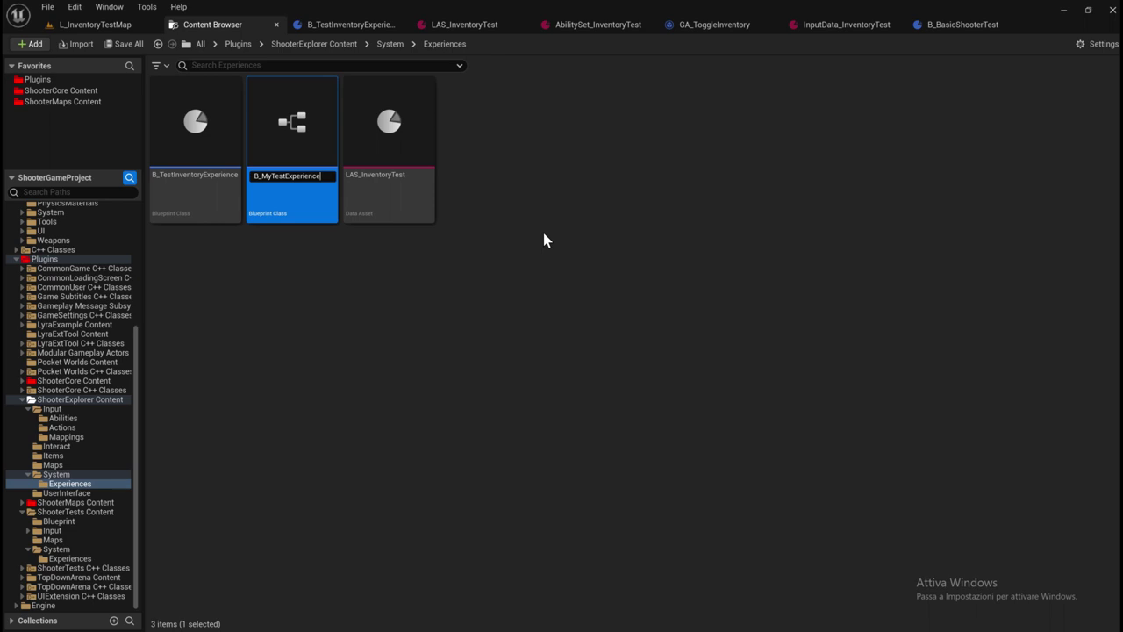
pyautogui.press('Return')
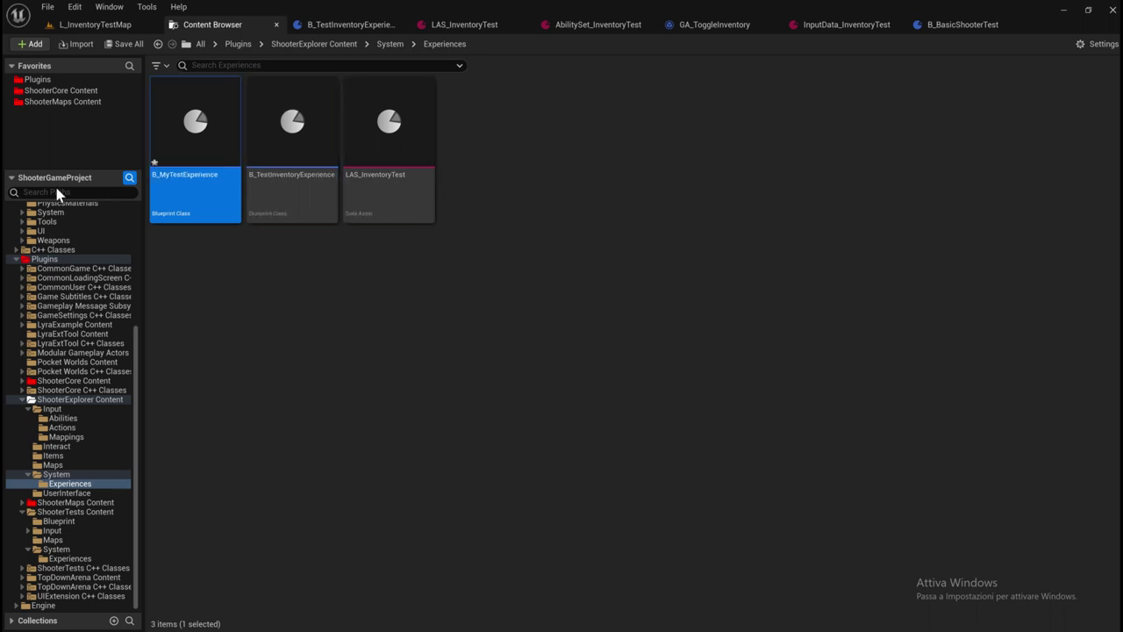
# Open B_MyTestExperience, add Action Sets Index 4, and set it to EAS_BasicShooterAccolades.
pyautogui.doubleClick(171, 187)
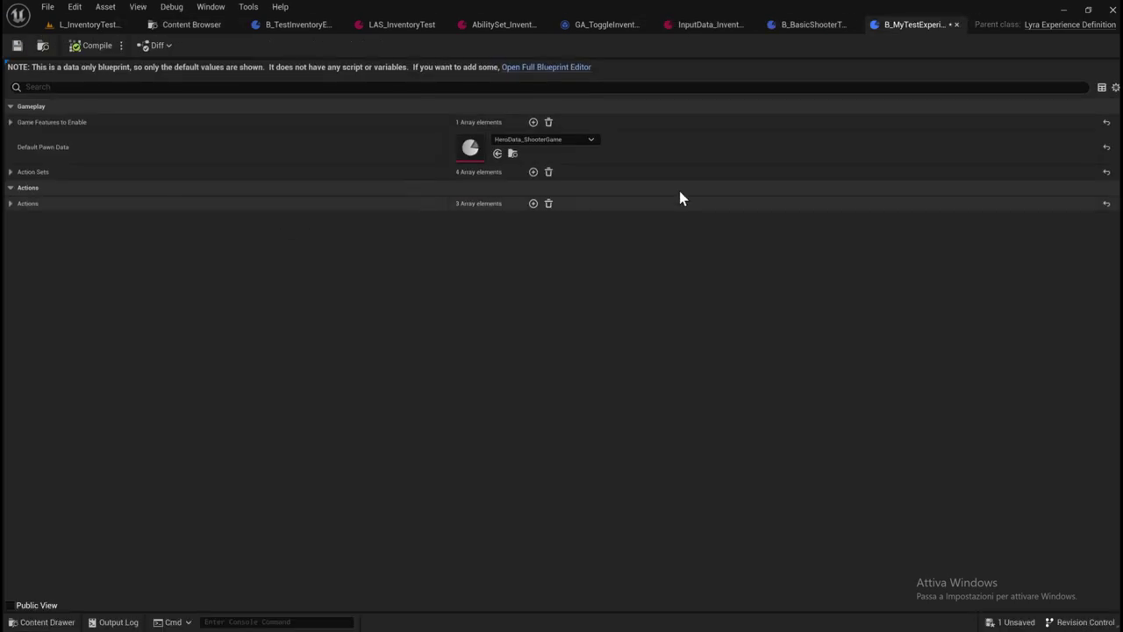
pyautogui.click(12, 173)
pyautogui.click(9, 339)
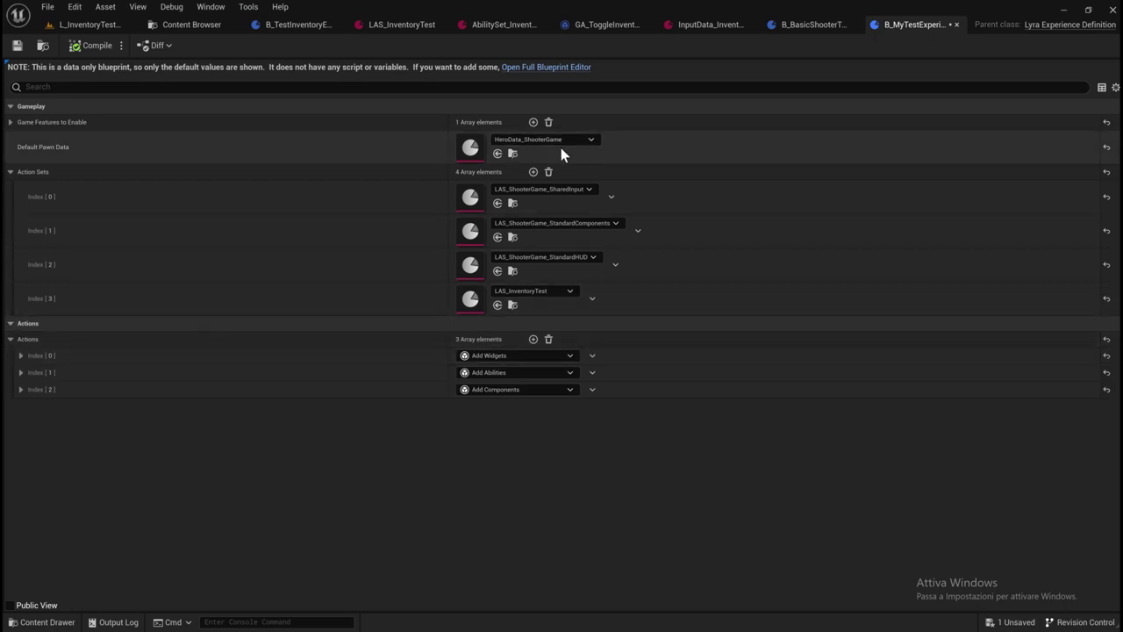
pyautogui.click(533, 172)
pyautogui.click(548, 327)
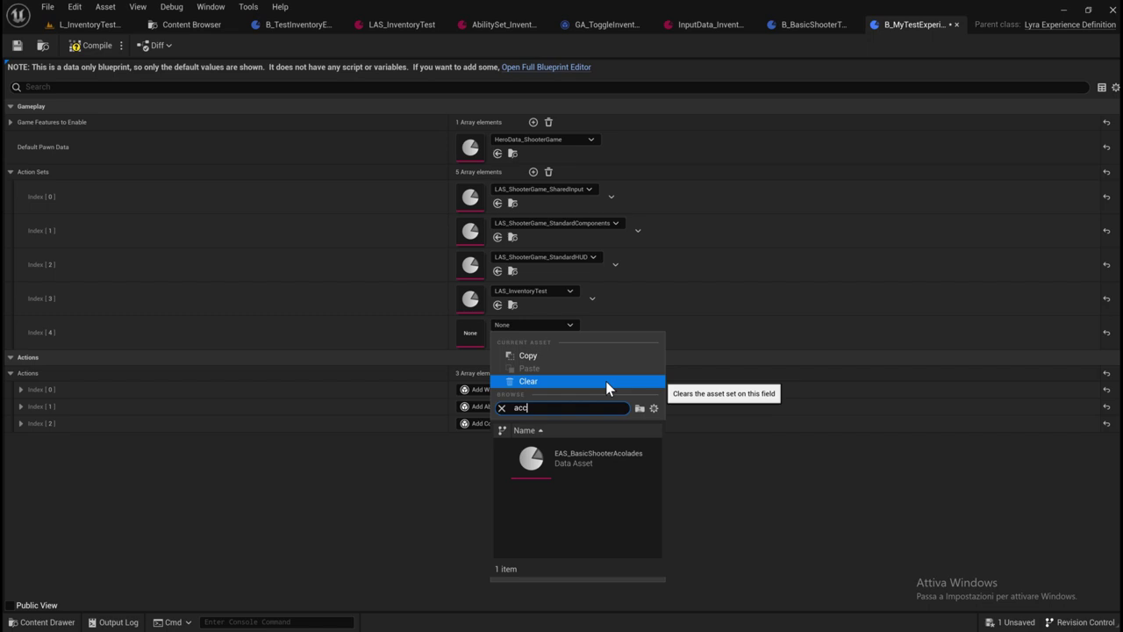
pyautogui.click(598, 475)
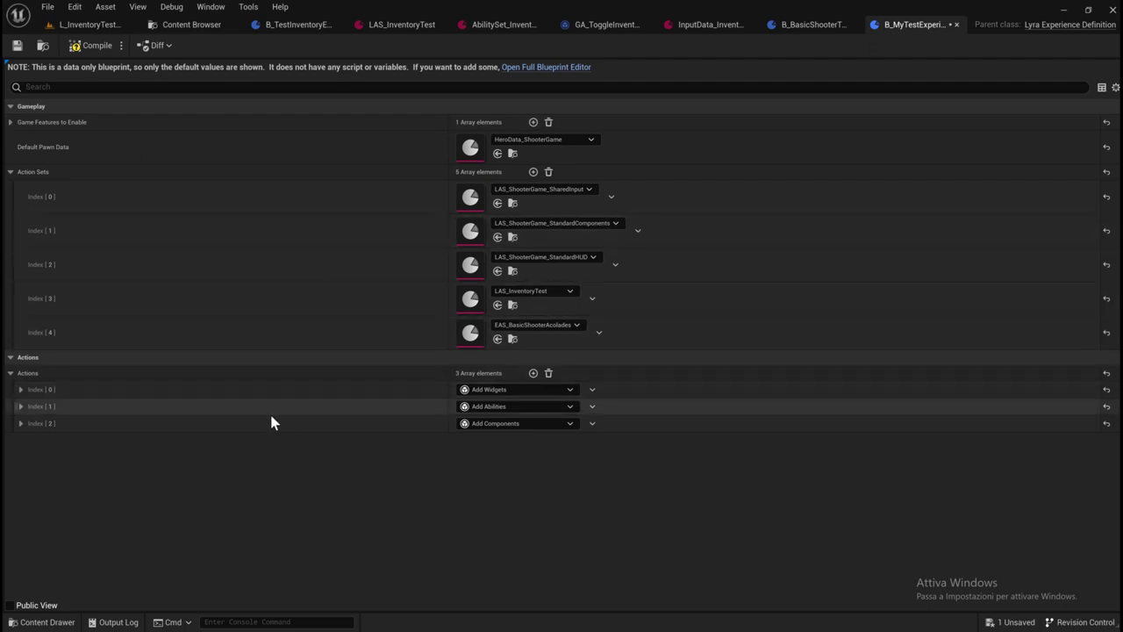
# Expand the Add Widgets, Add Abilities and Add Components actions and inspect the three component entries.
pyautogui.click(20, 389)
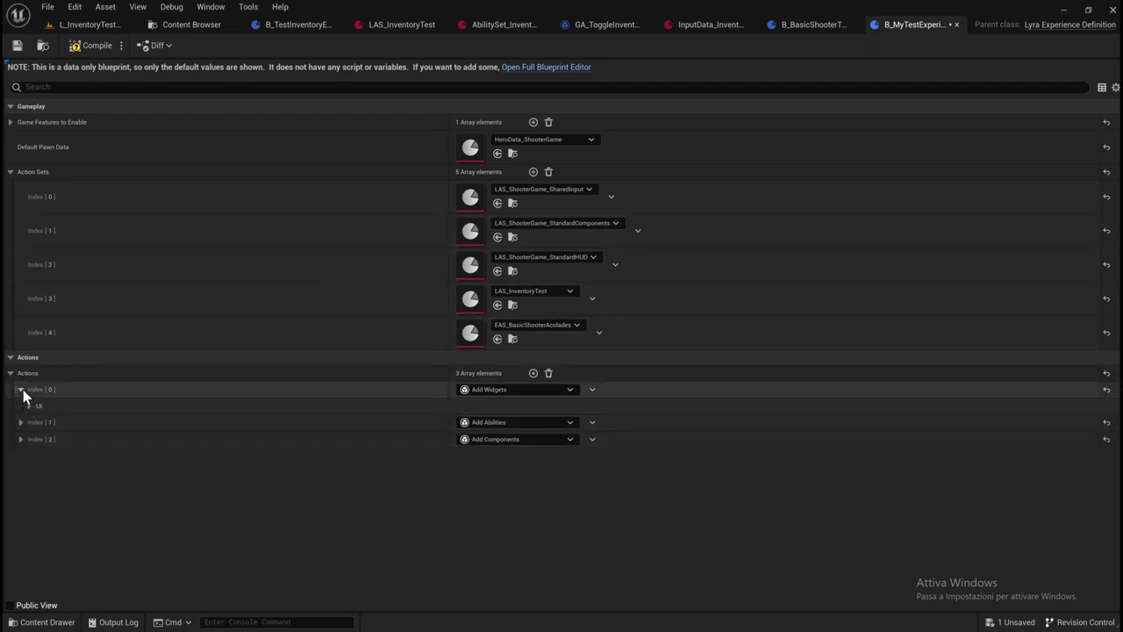
pyautogui.click(20, 422)
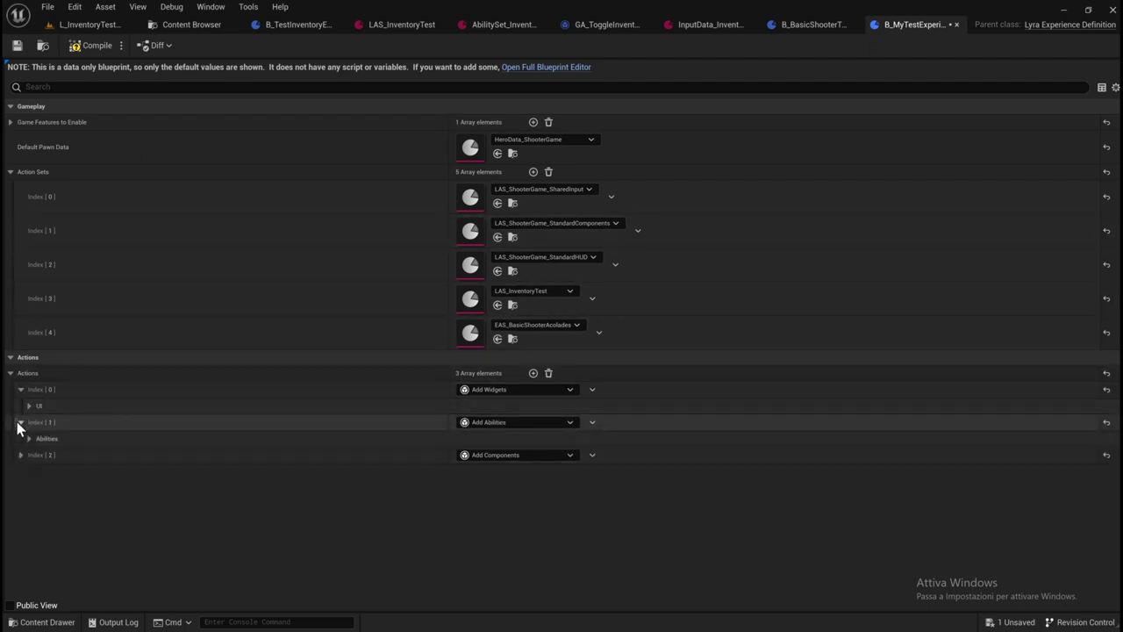
pyautogui.click(29, 471)
pyautogui.click(38, 487)
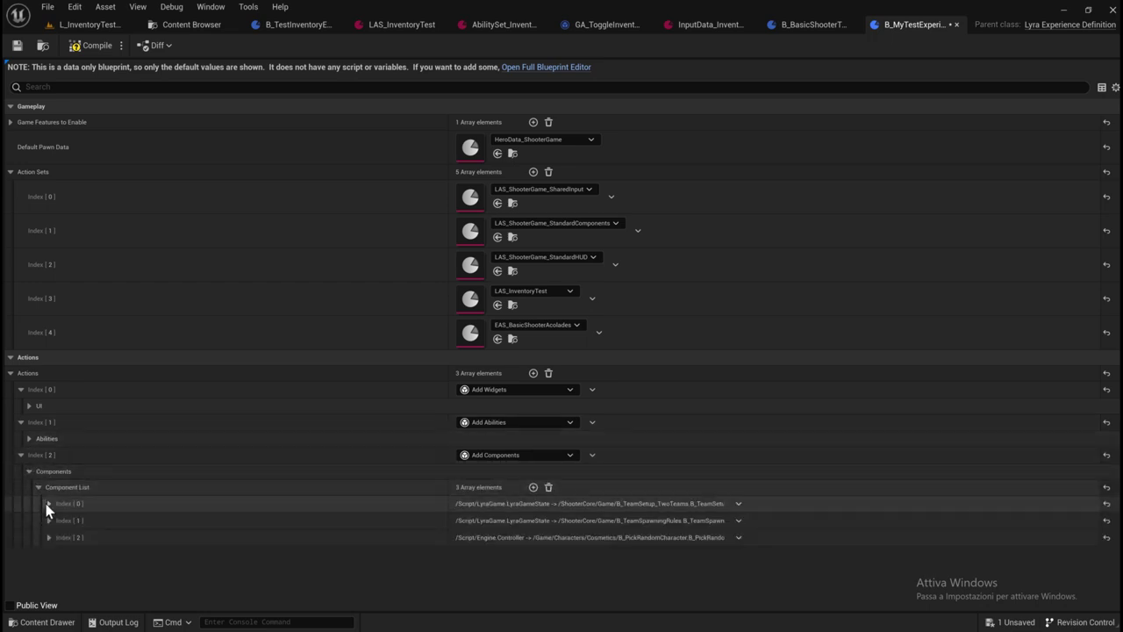
pyautogui.click(49, 537)
pyautogui.scroll(-1, 105, 532)
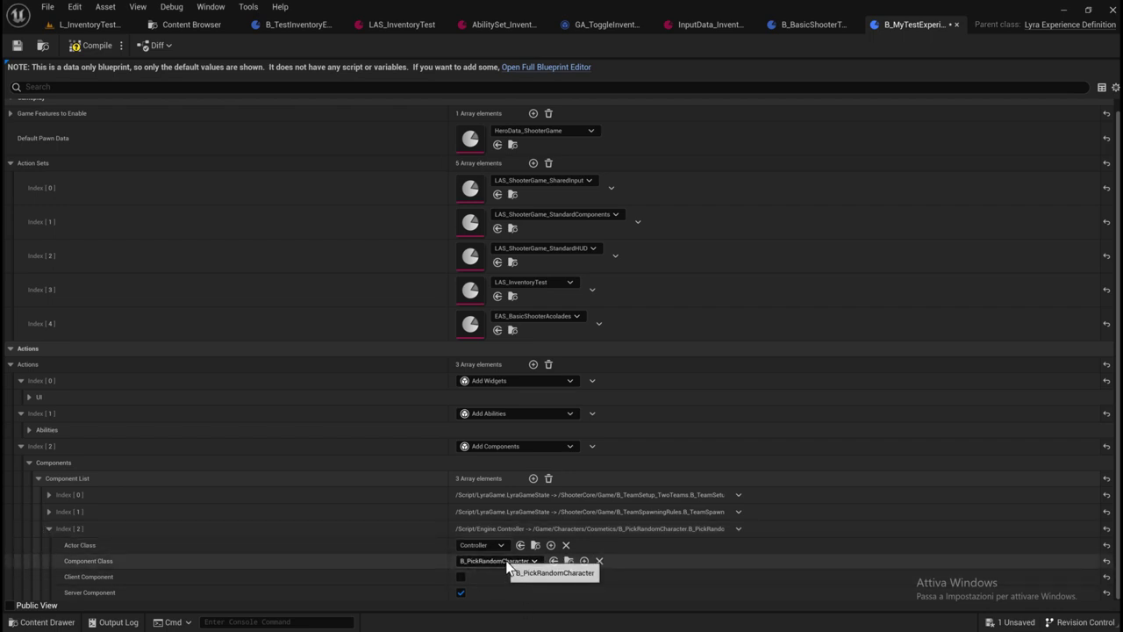
pyautogui.click(49, 512)
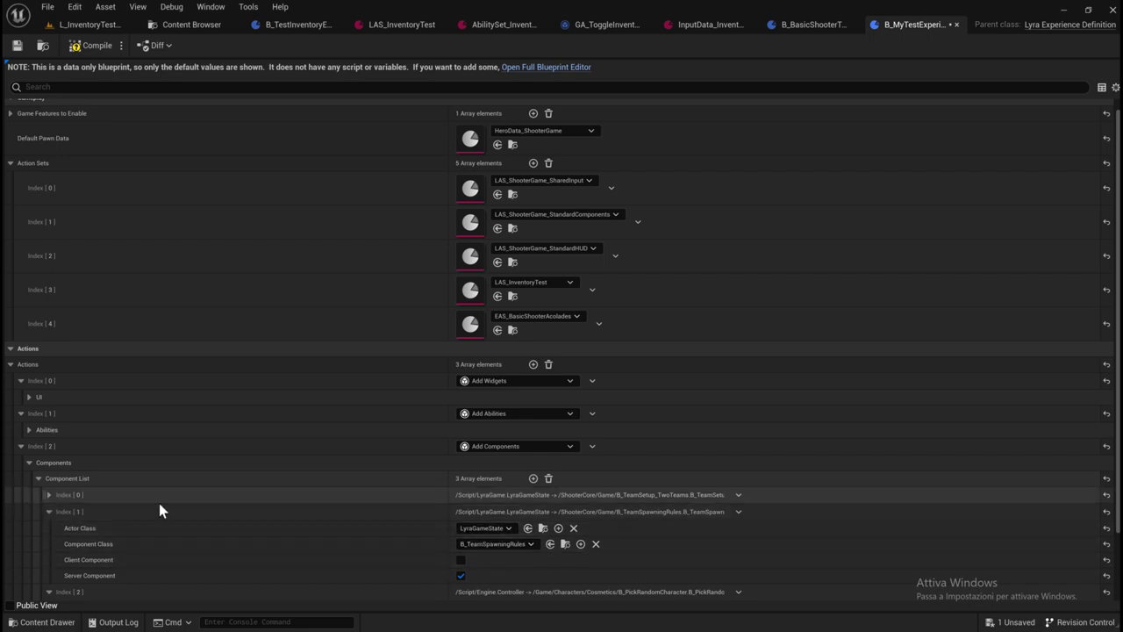
pyautogui.click(50, 495)
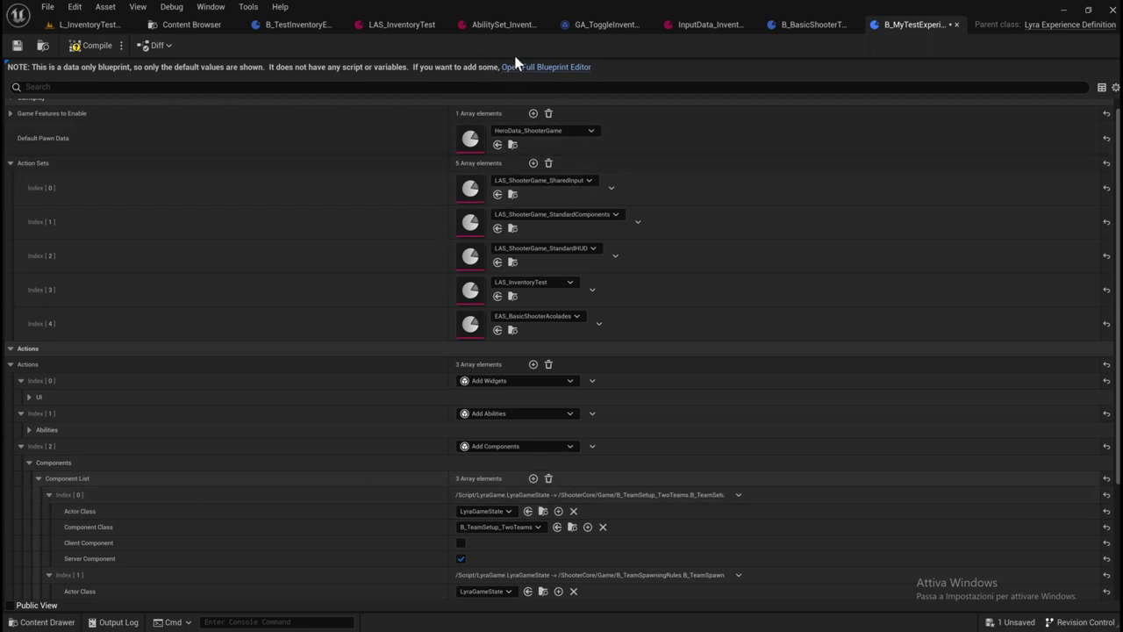
# Inspect the Add Abilities action's LyraPlayerState entry, then compile B_MyTestExperience.
pyautogui.click(29, 430)
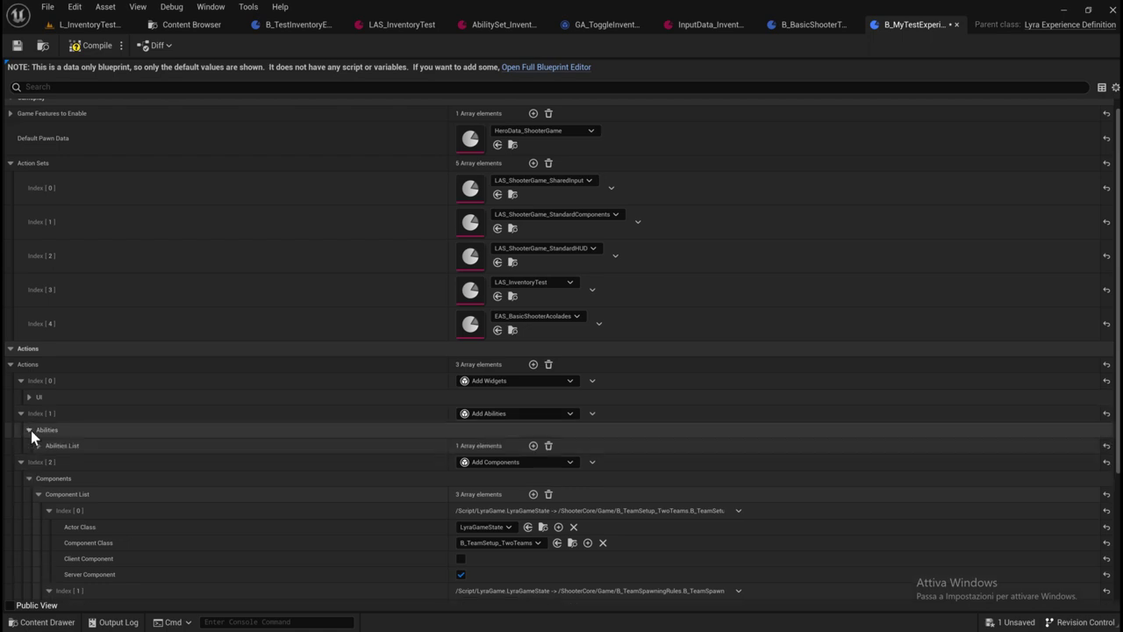
pyautogui.click(38, 446)
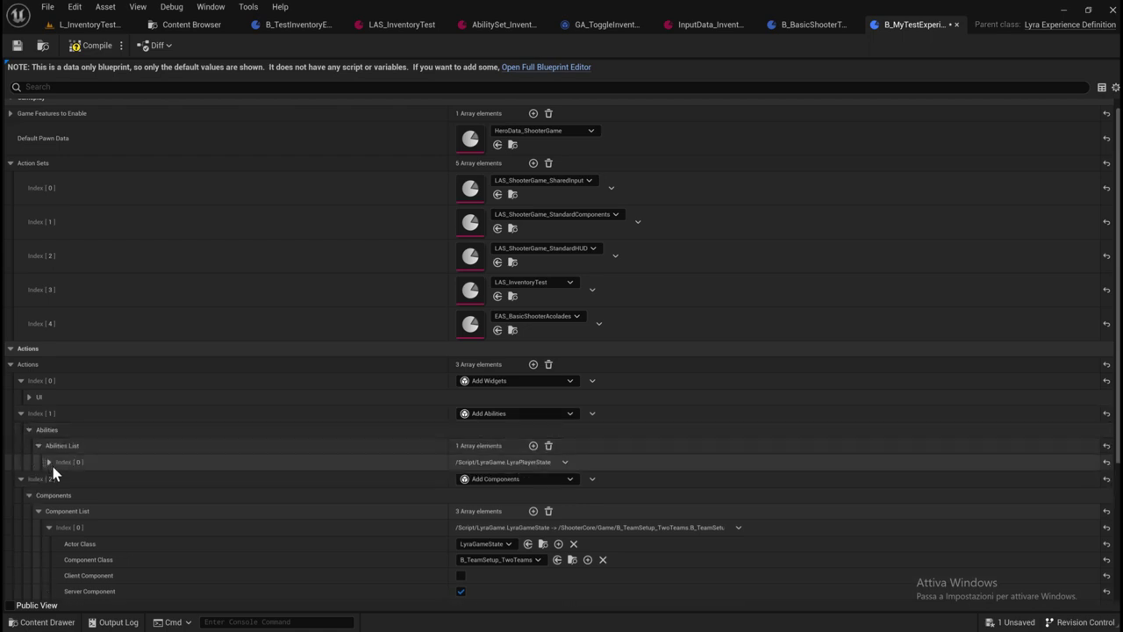
pyautogui.click(50, 463)
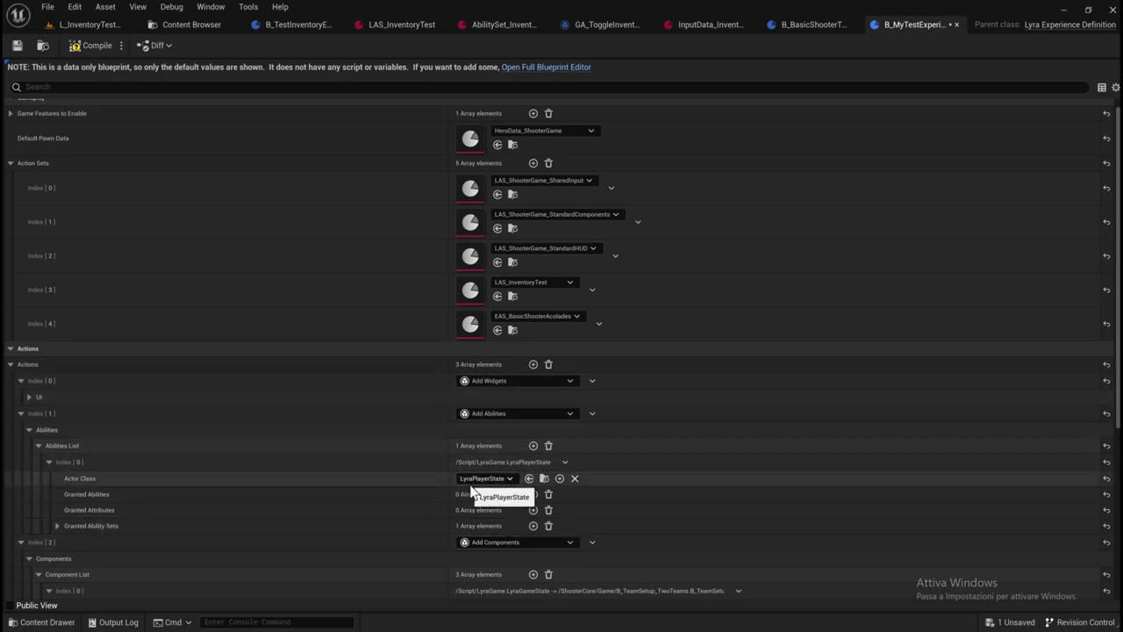
pyautogui.scroll(-3, 481, 513)
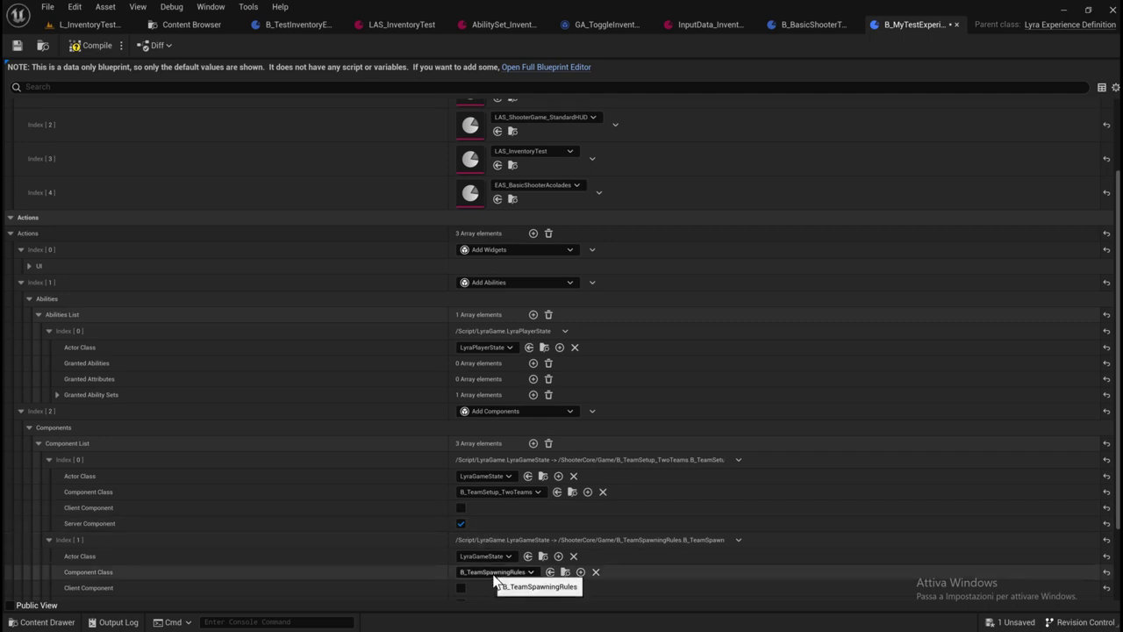
pyautogui.scroll(-2, 494, 579)
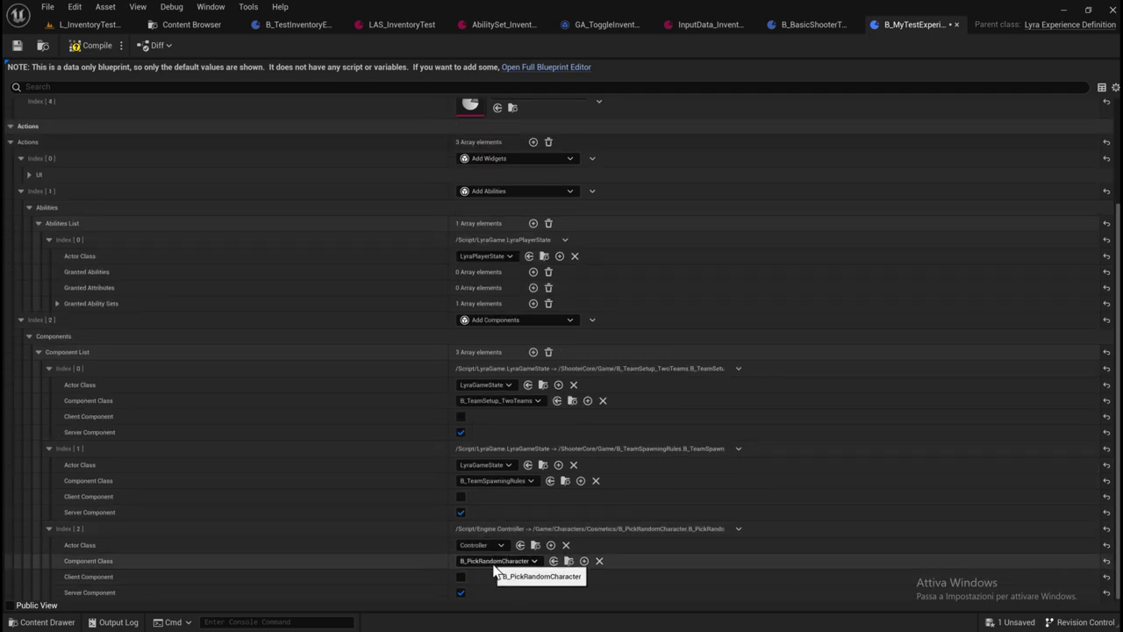
pyautogui.scroll(3, 459, 430)
pyautogui.scroll(2, 512, 293)
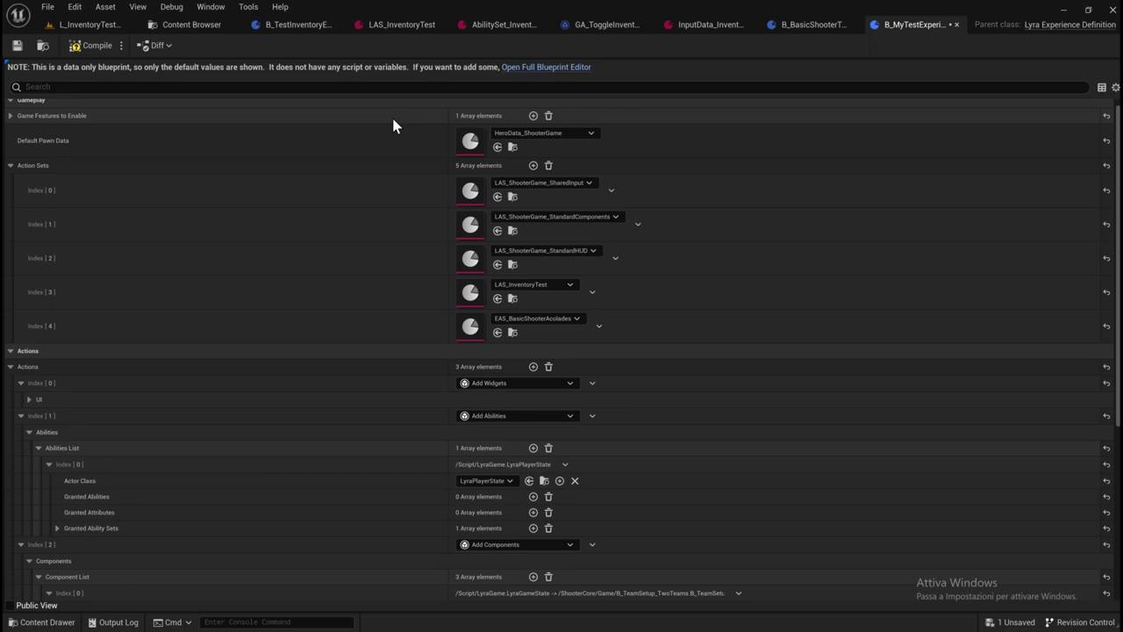
pyautogui.click(97, 47)
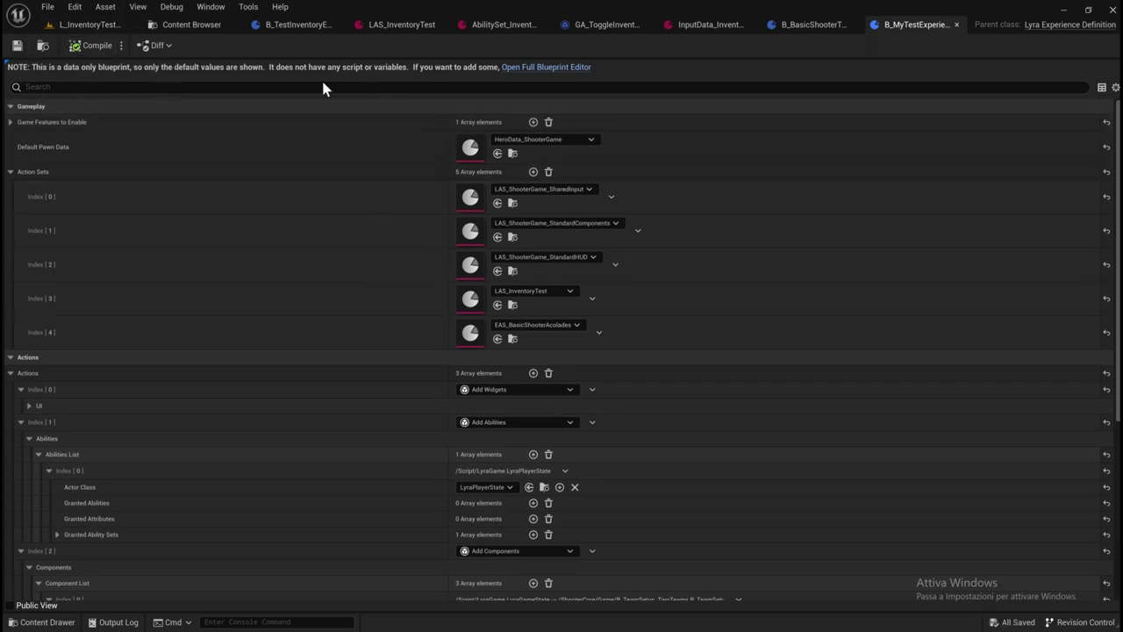
# Open Map_Test from A_MyShooterGame > Maps > MapTest and bring its editor tab forward.
pyautogui.click(165, 24)
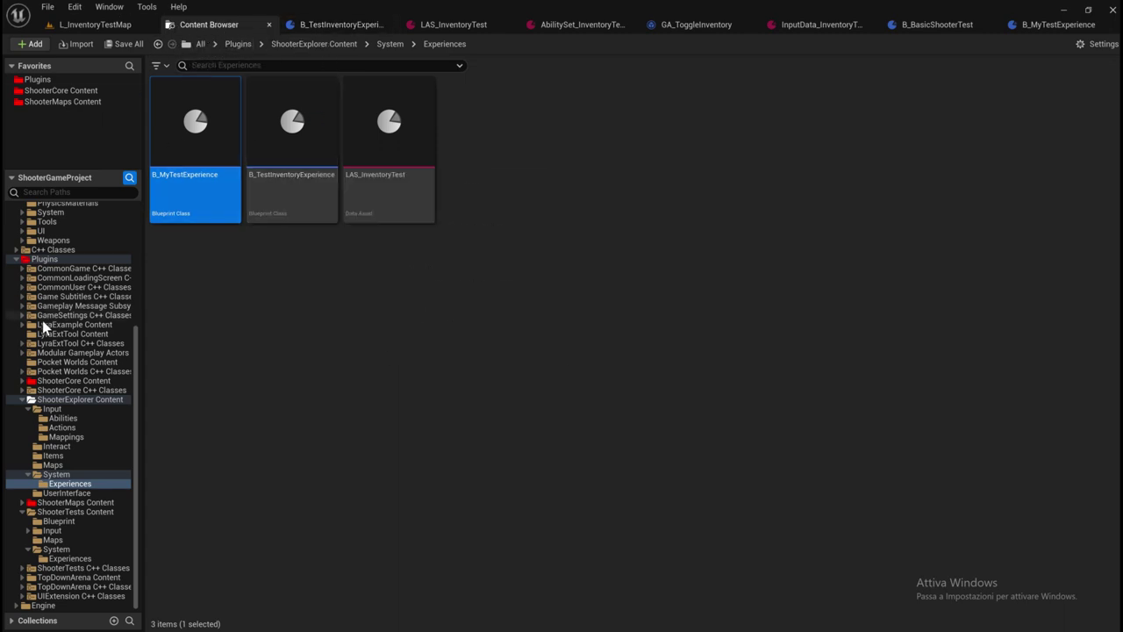
pyautogui.scroll(5, 61, 351)
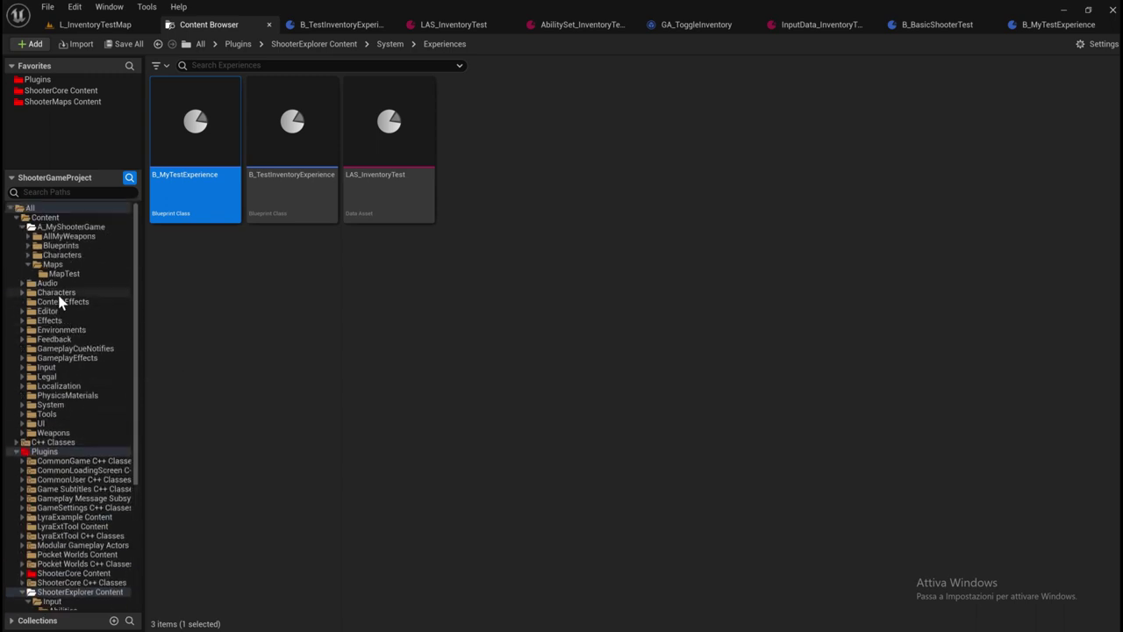
pyautogui.click(69, 266)
pyautogui.click(87, 273)
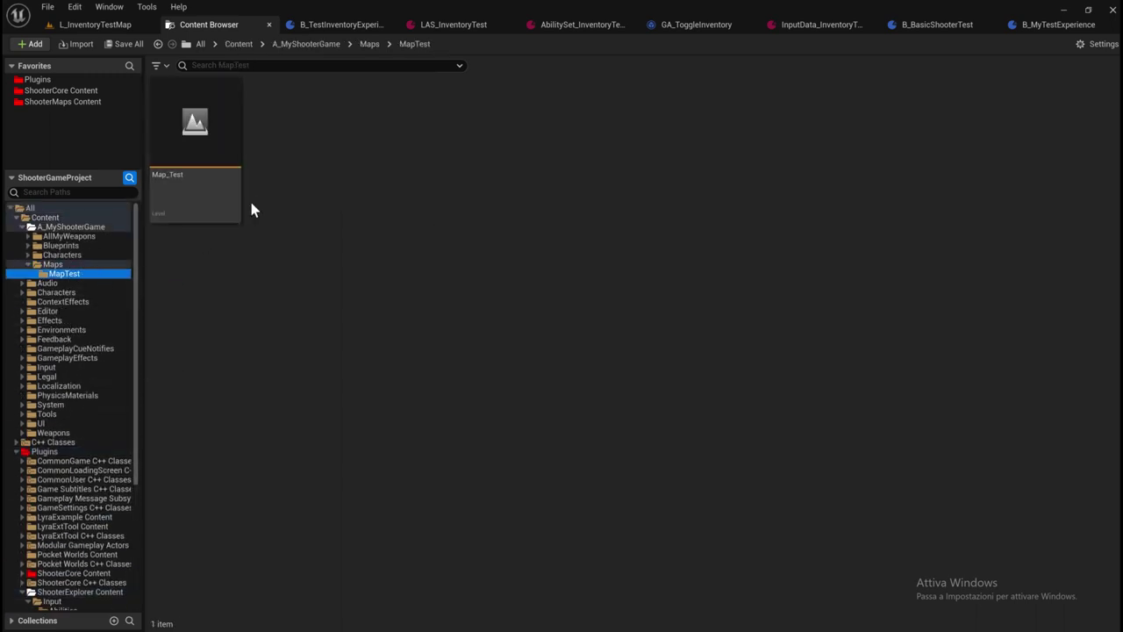
pyautogui.doubleClick(214, 180)
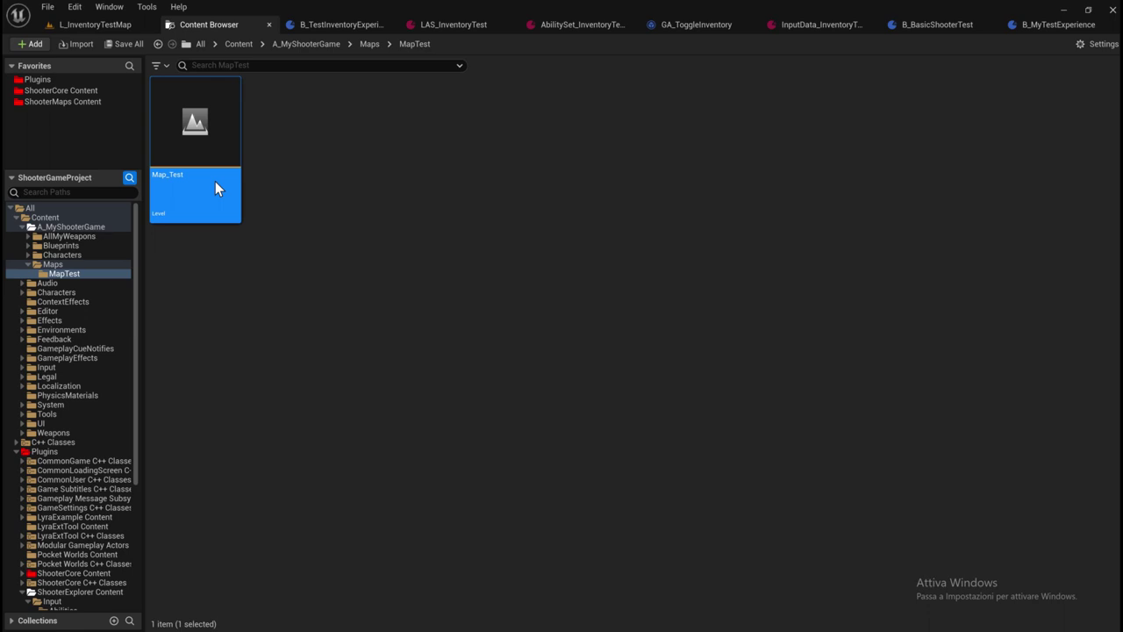
pyautogui.click(77, 24)
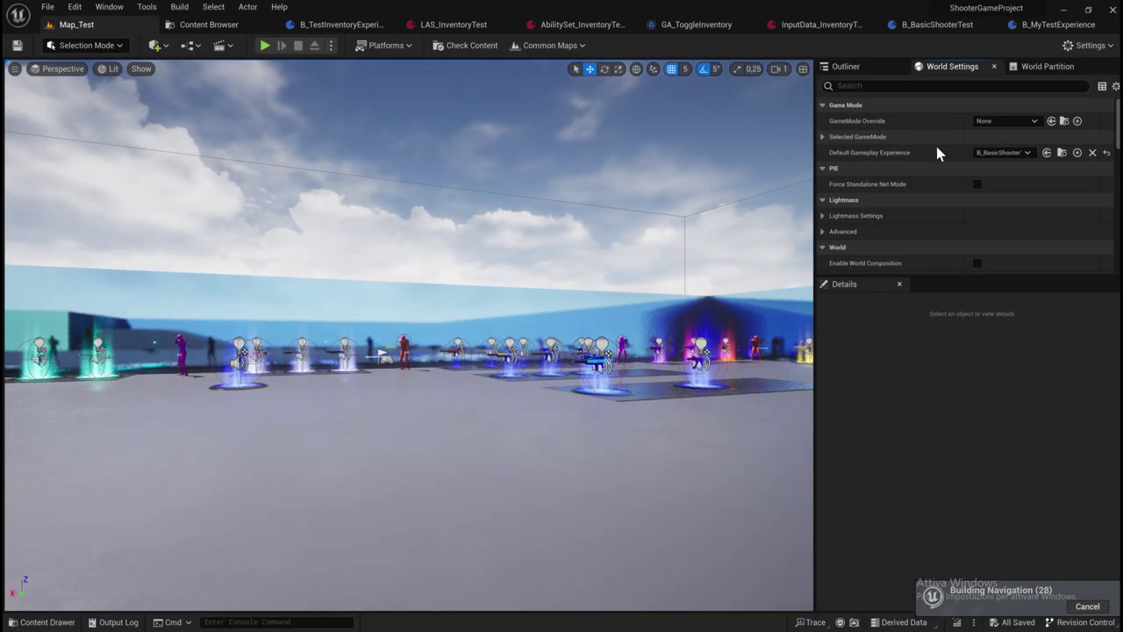
# Set Map_Test's Default Gameplay Experience to B_MyTestExperience from the Experiences folder.
pyautogui.click(1015, 156)
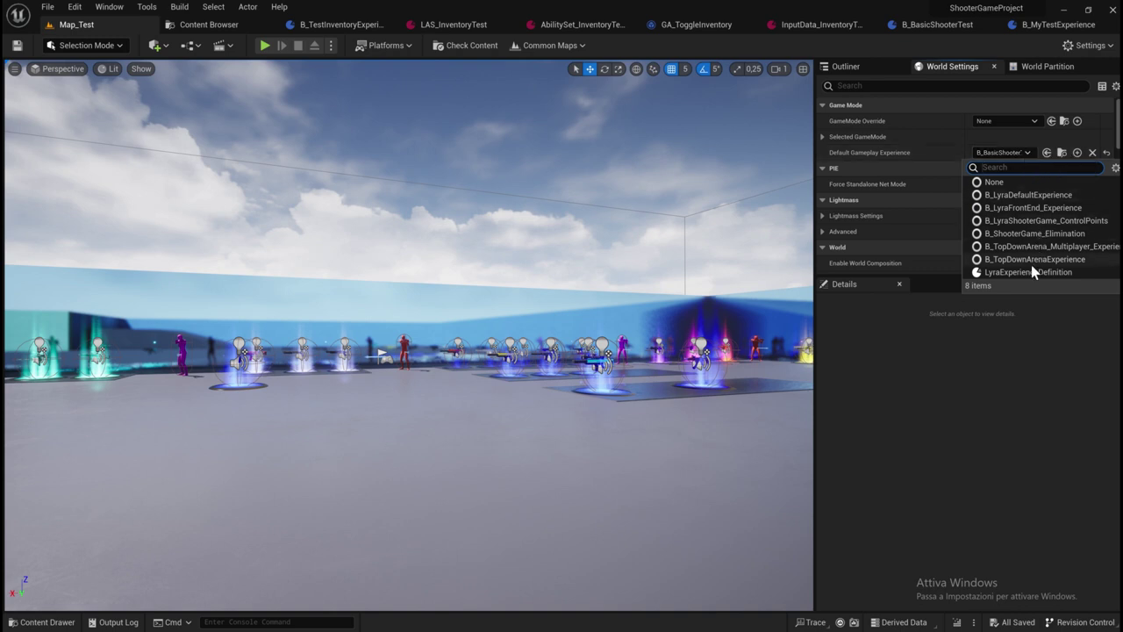
pyautogui.click(217, 28)
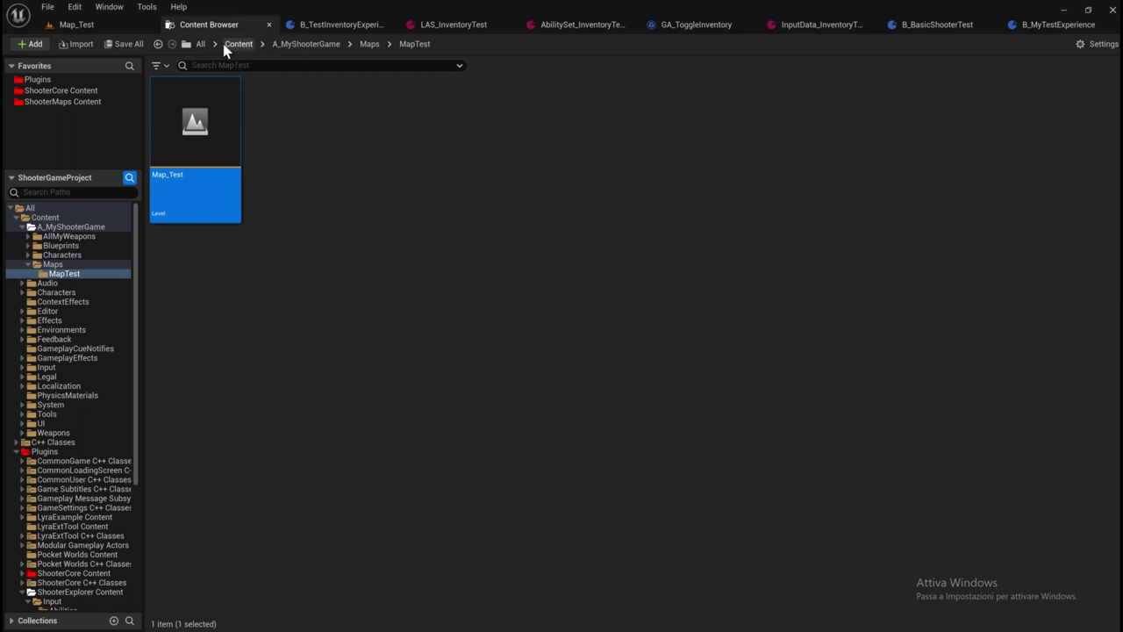
pyautogui.click(186, 43)
pyautogui.scroll(-5, 87, 395)
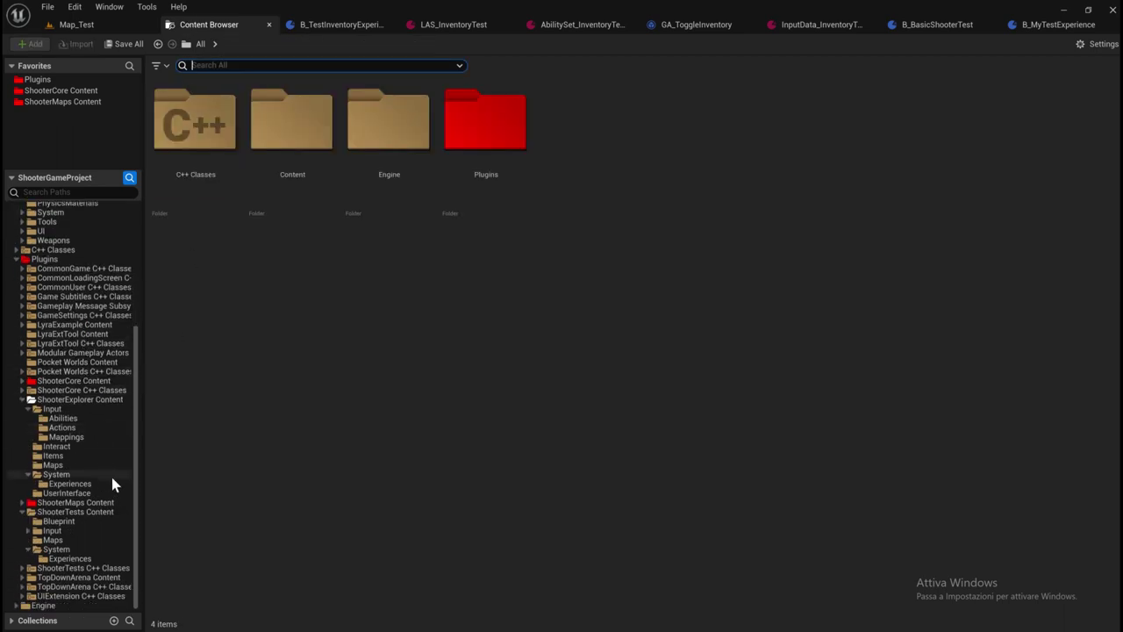
pyautogui.click(70, 483)
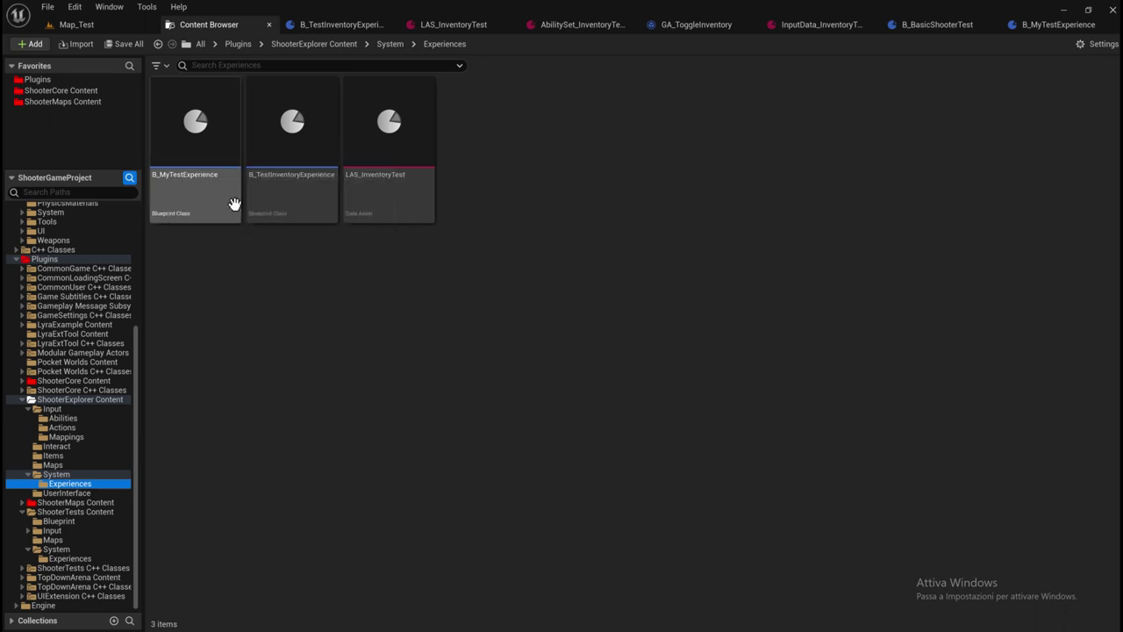
pyautogui.click(180, 199)
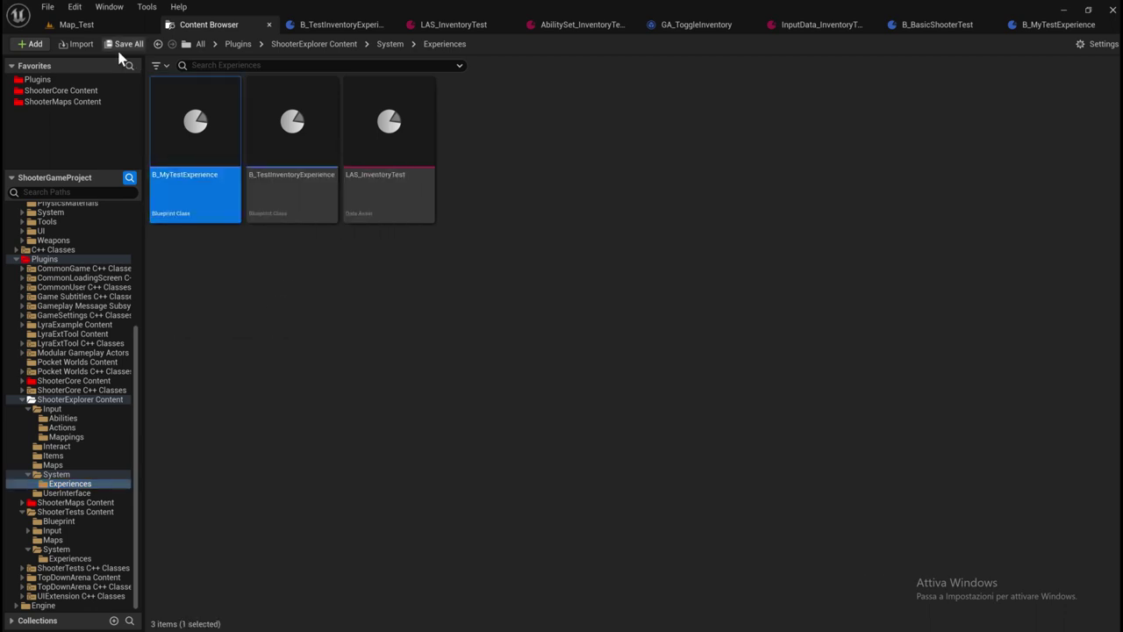
pyautogui.click(89, 29)
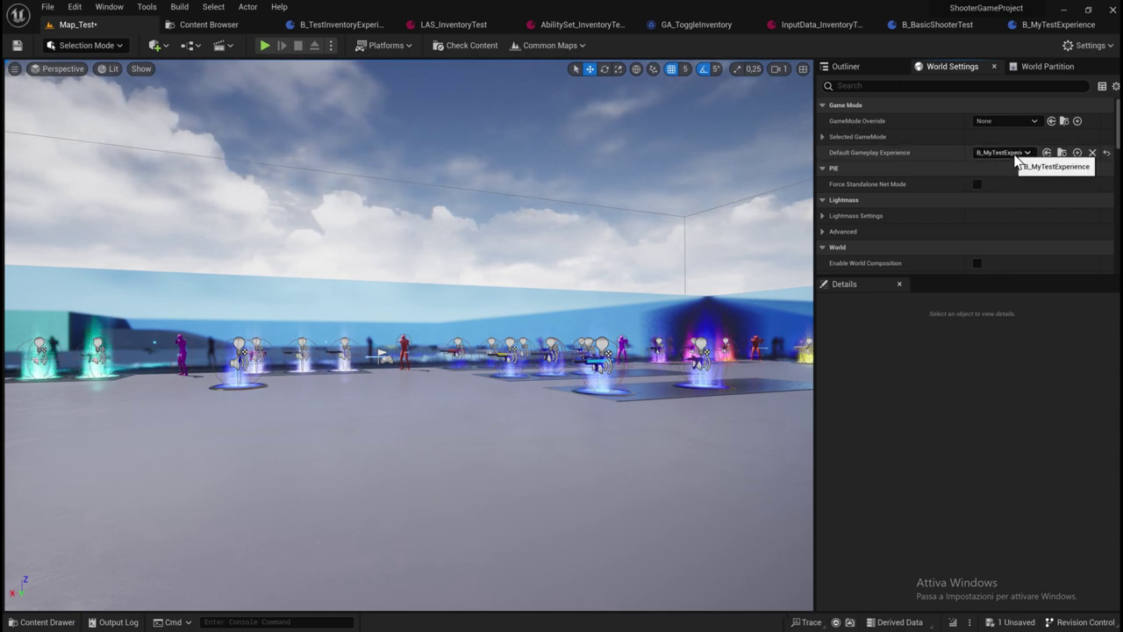
pyautogui.moveTo(815, 251); pyautogui.dragTo(944, 239)
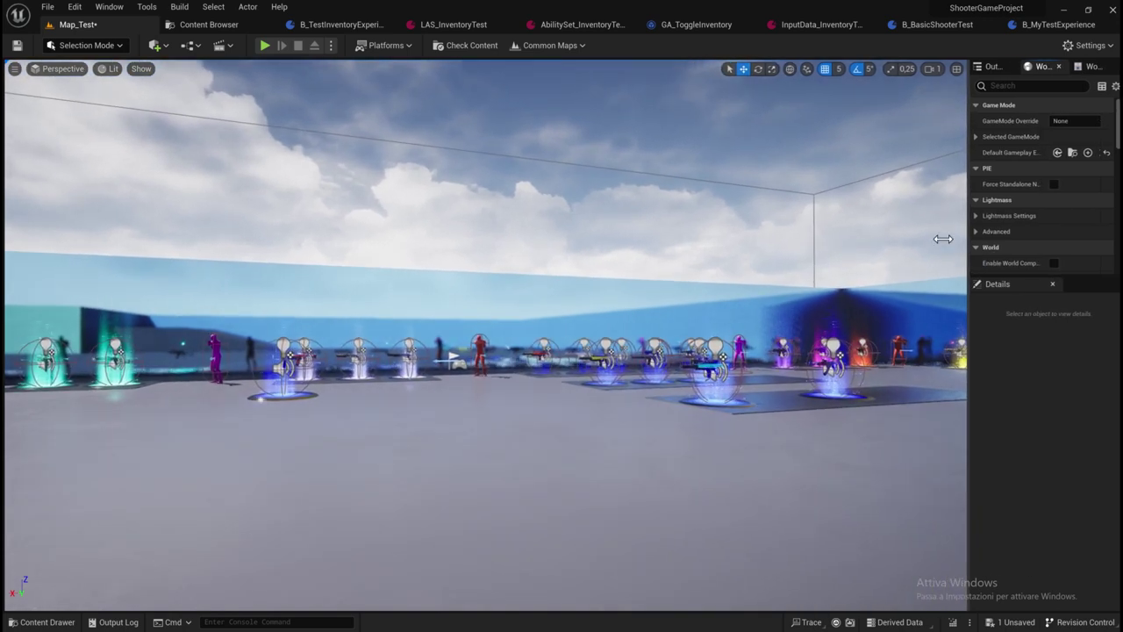
# Browse to the ShooterExplorer Items folder in the Content Browser.
pyautogui.click(209, 25)
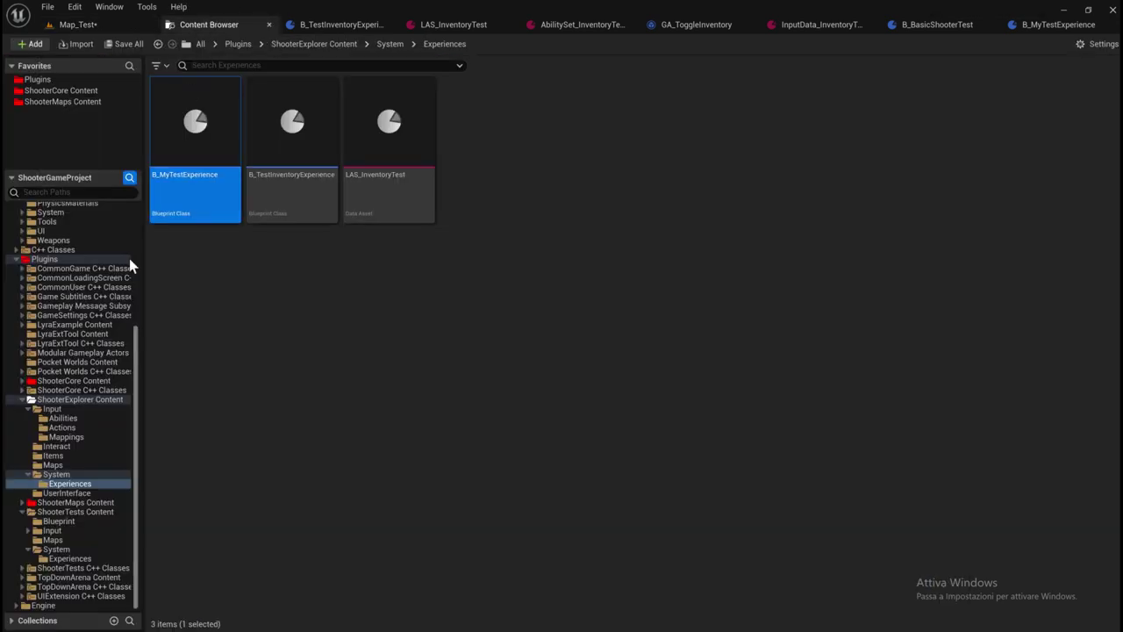
pyautogui.scroll(5, 65, 294)
pyautogui.scroll(5, 72, 301)
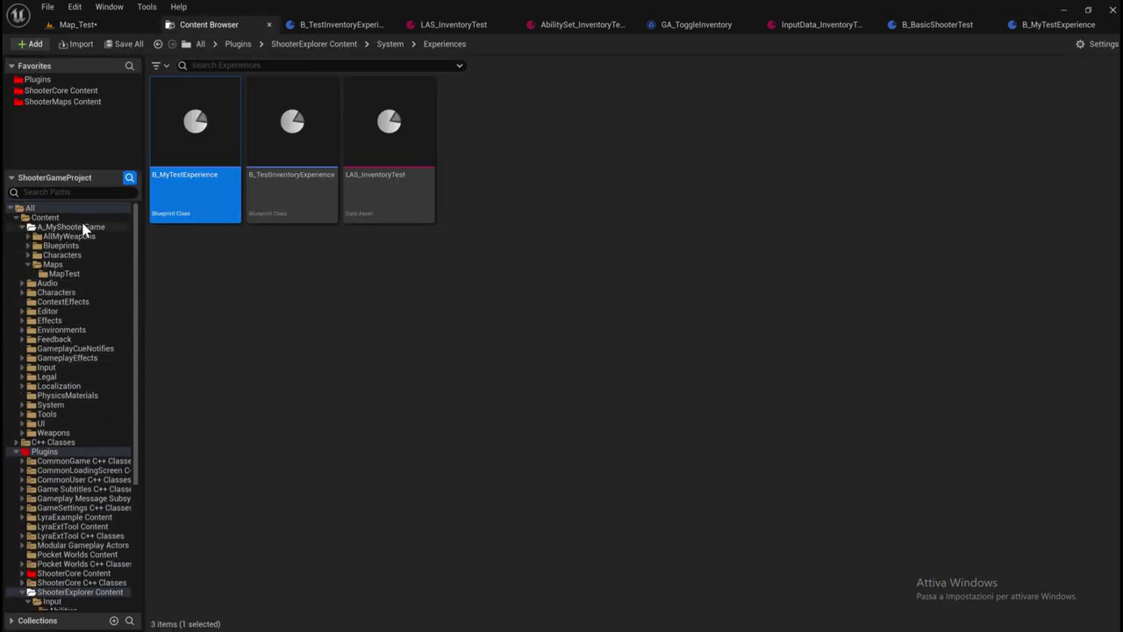
pyautogui.scroll(-3, 99, 374)
pyautogui.scroll(-2, 106, 383)
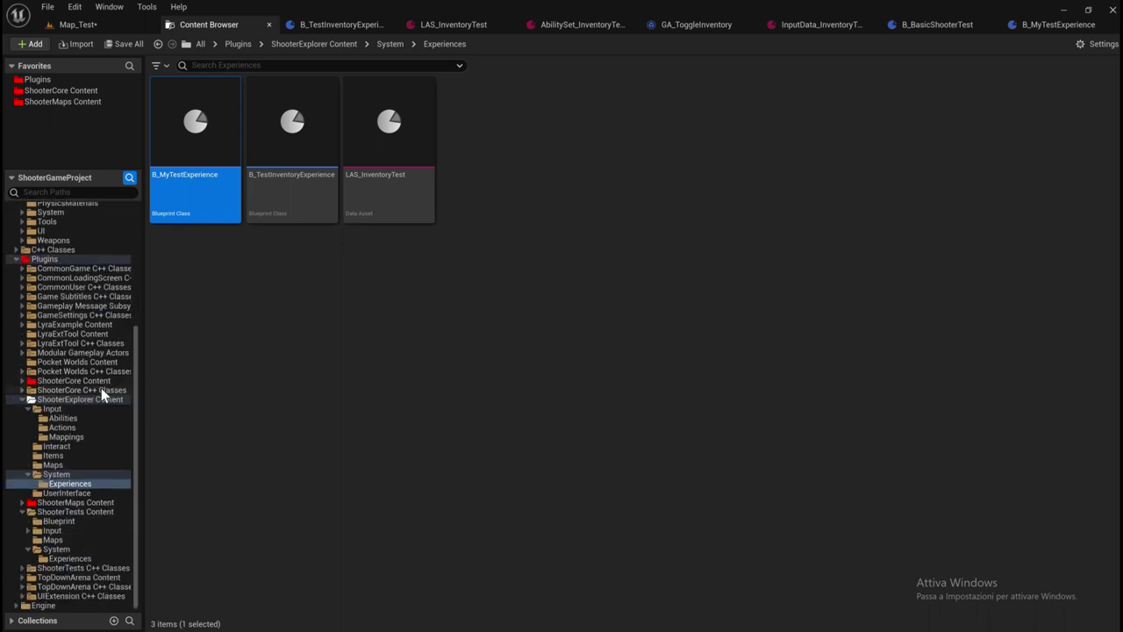
pyautogui.click(53, 455)
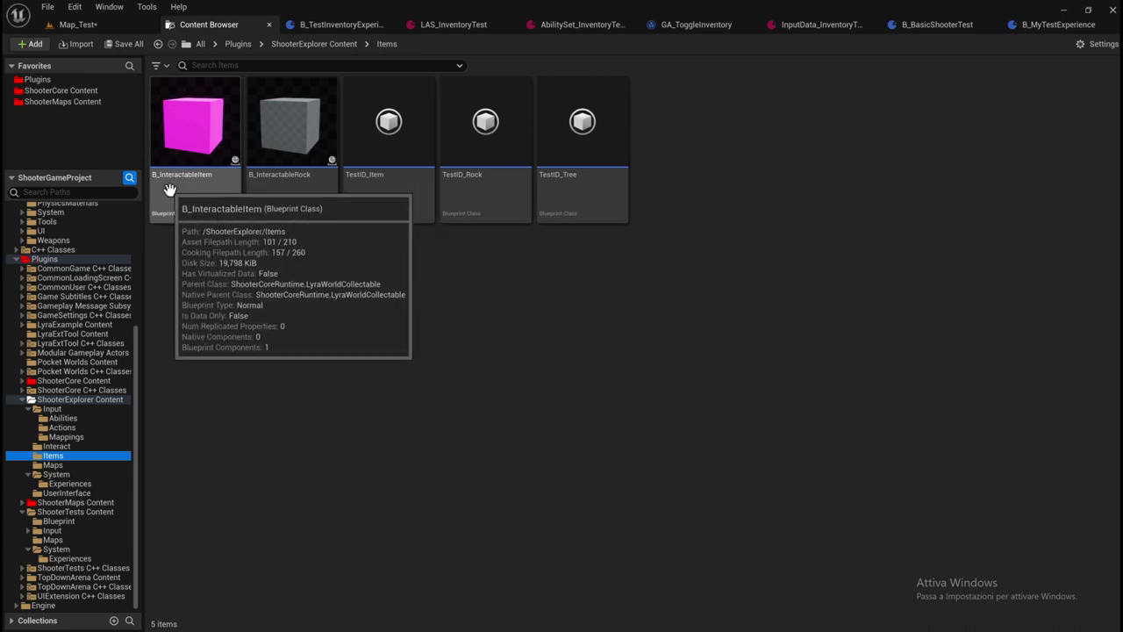
pyautogui.scroll(2, 54, 351)
pyautogui.scroll(3, 53, 346)
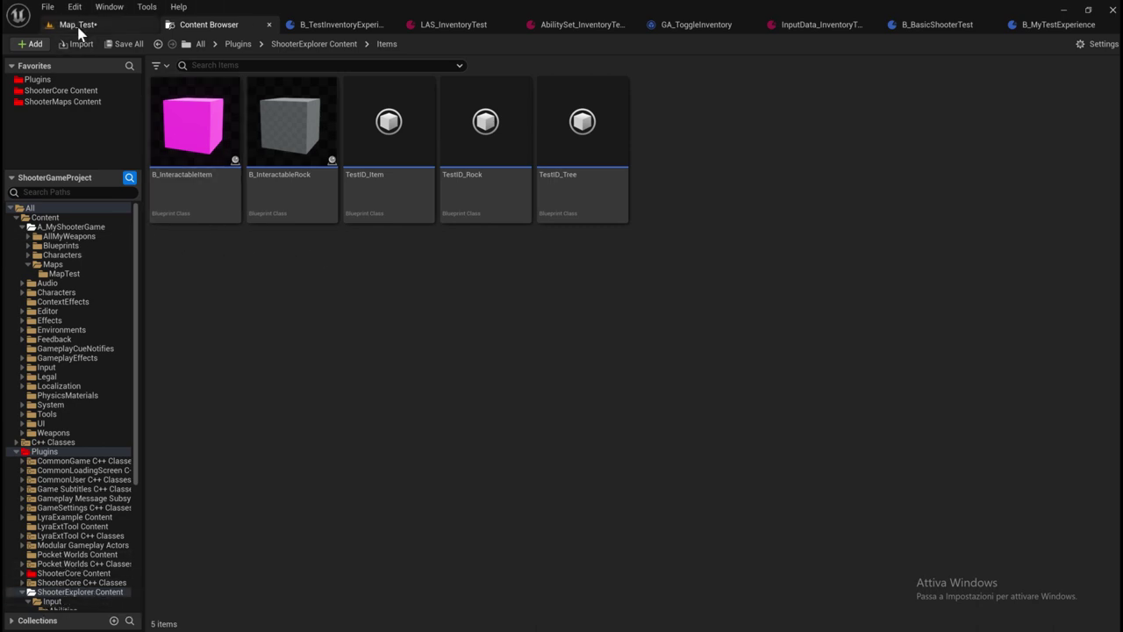
# Move B_InteractableItem and TestID_Item into A_MyShooterGame, then open that folder to check them.
pyautogui.click(189, 189)
pyautogui.keyDown('ctrl'); pyautogui.click(386, 198); pyautogui.keyUp('ctrl')
pyautogui.moveTo(178, 180); pyautogui.dragTo(93, 227)
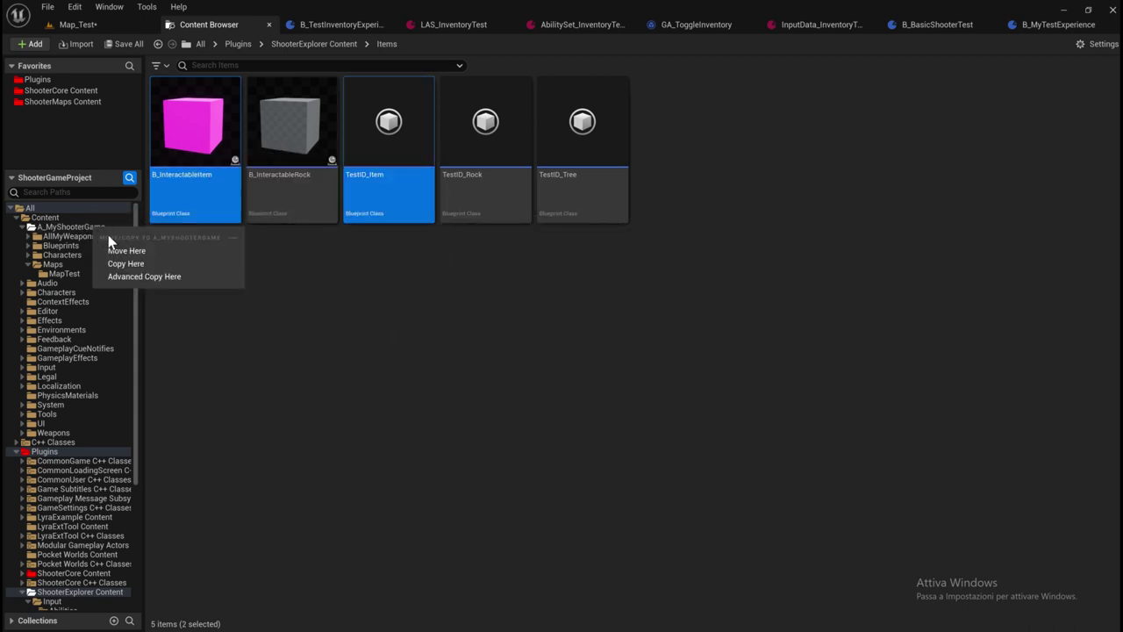
pyautogui.click(121, 249)
pyautogui.click(97, 228)
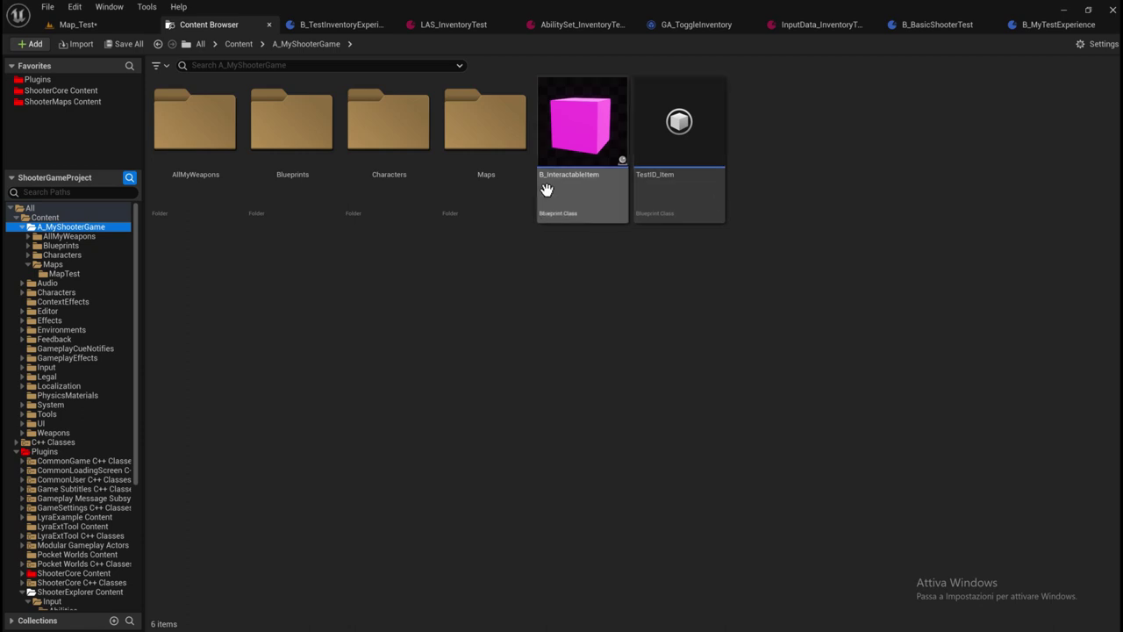
# Drop a B_InteractableItem into the Map_Test viewport and start Play-In-Editor.
pyautogui.moveTo(581, 190)
pyautogui.mouseDown()
pyautogui.moveTo(365, 106)
pyautogui.moveTo(410, 418)
pyautogui.moveTo(290, 474)
pyautogui.moveTo(295, 343)
pyautogui.mouseUp()
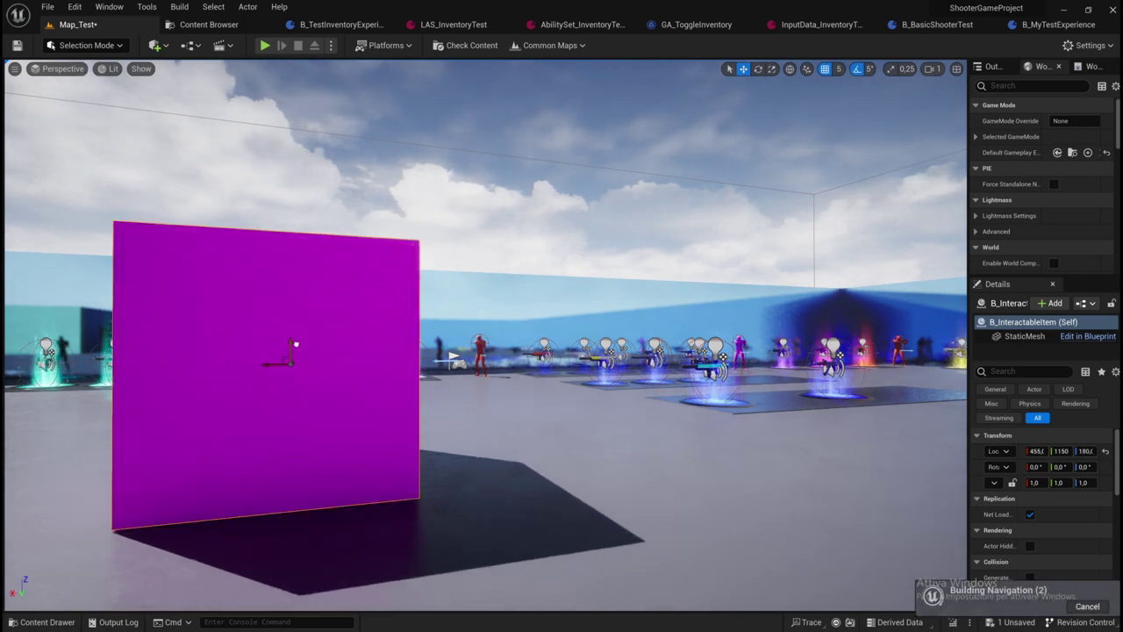
pyautogui.click(265, 46)
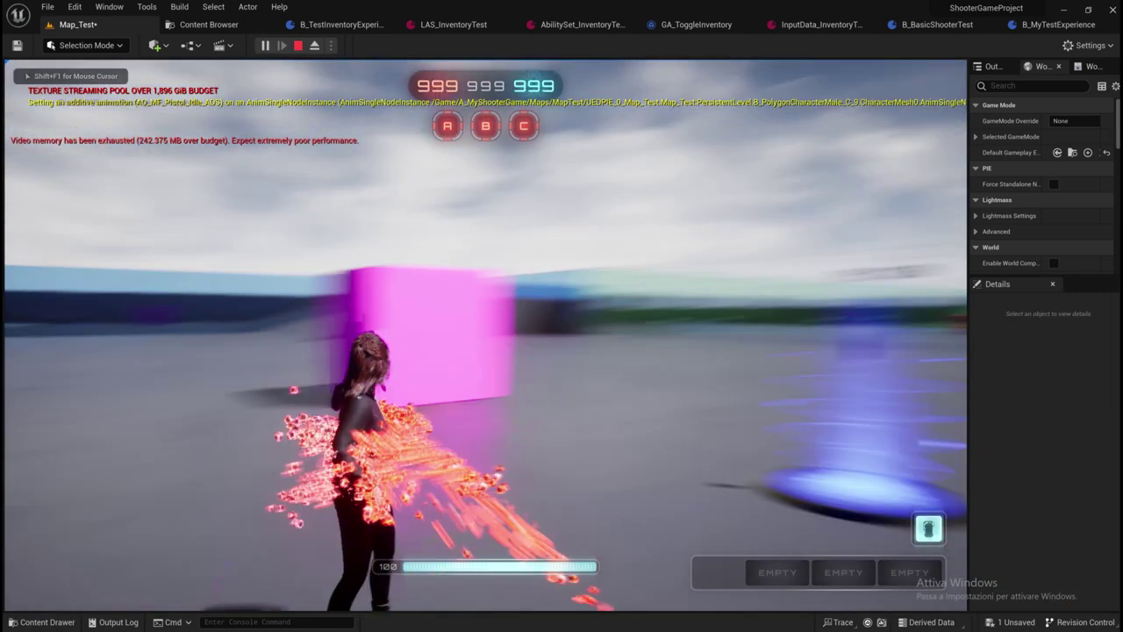
# Walk to the magenta cube, collect it with E, and open the inventory showing two weapons.
pyautogui.press('w')
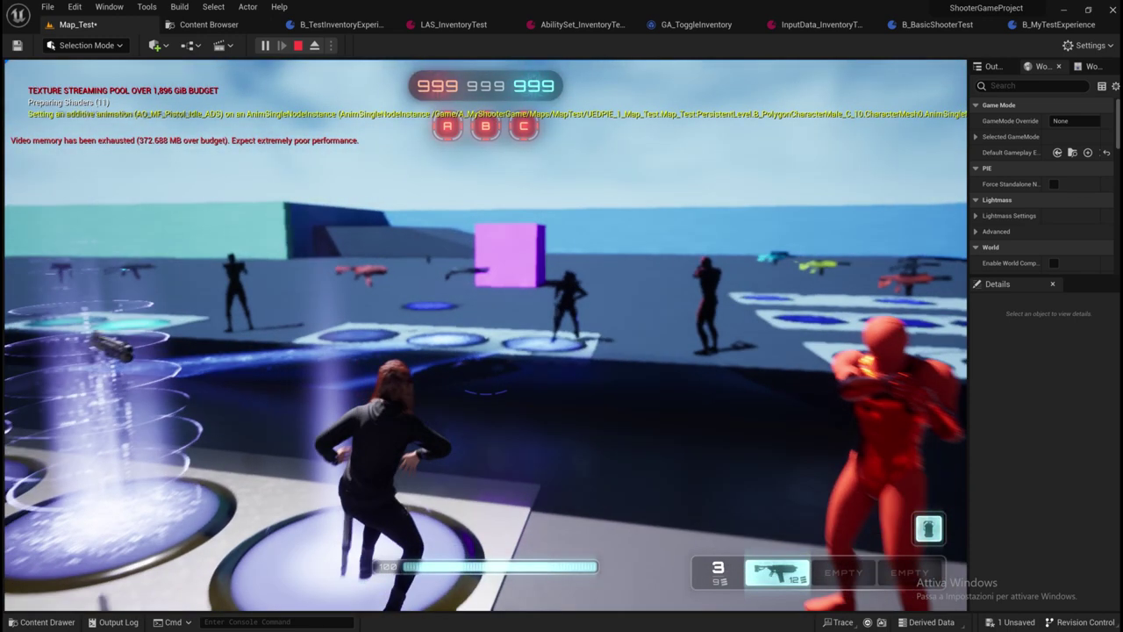
pyautogui.press('w')
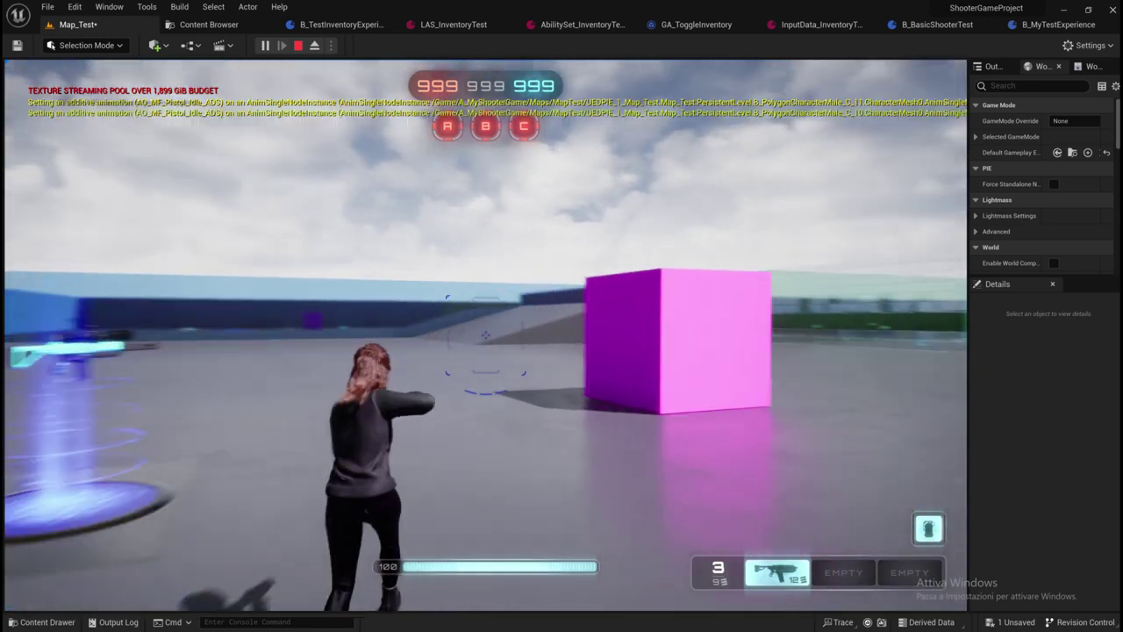
pyautogui.press('w')
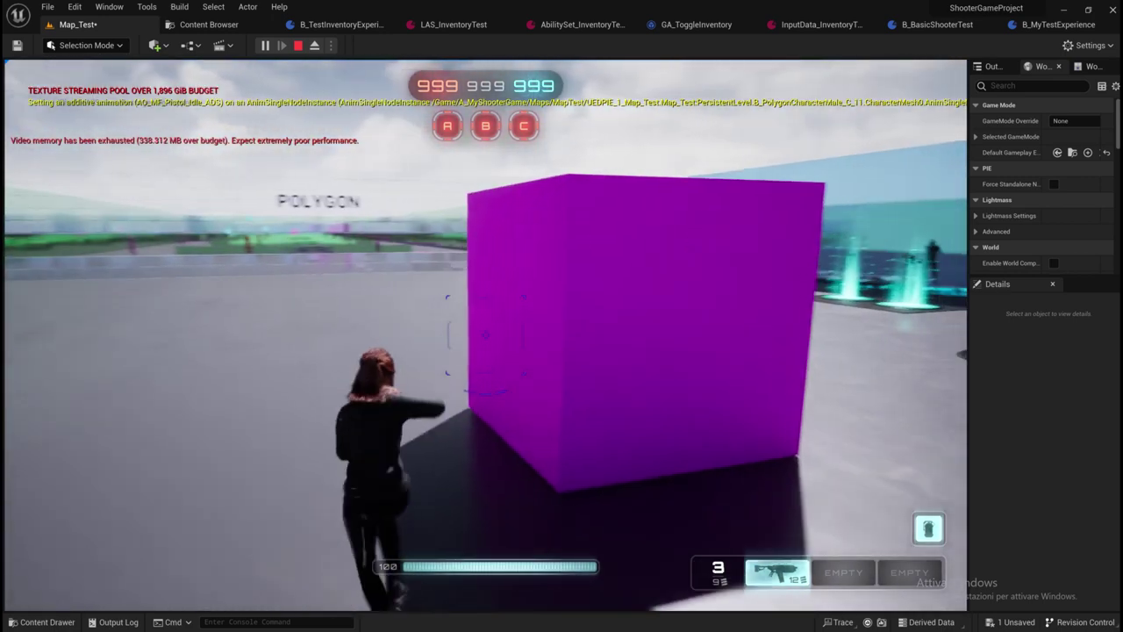
pyautogui.press('w')
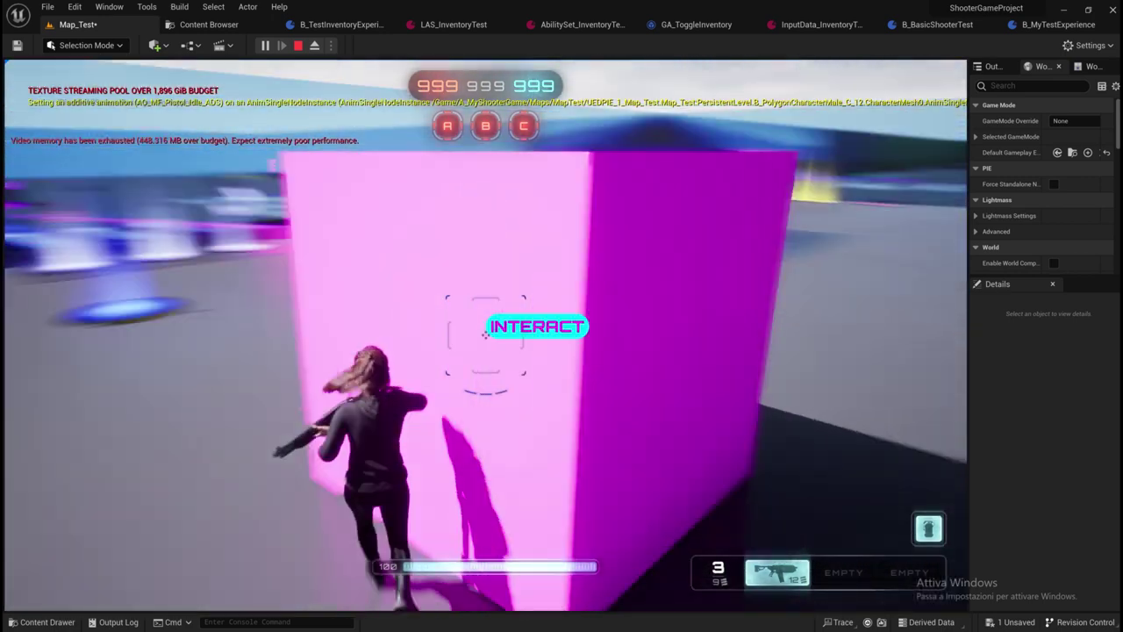
pyautogui.press('e')
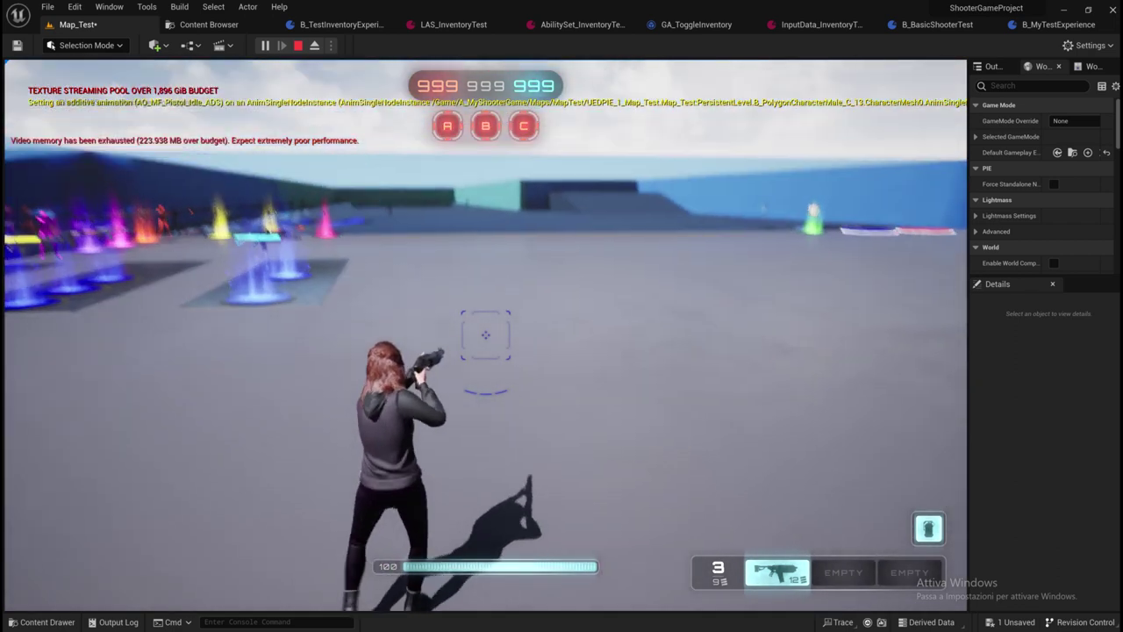
pyautogui.press('i')
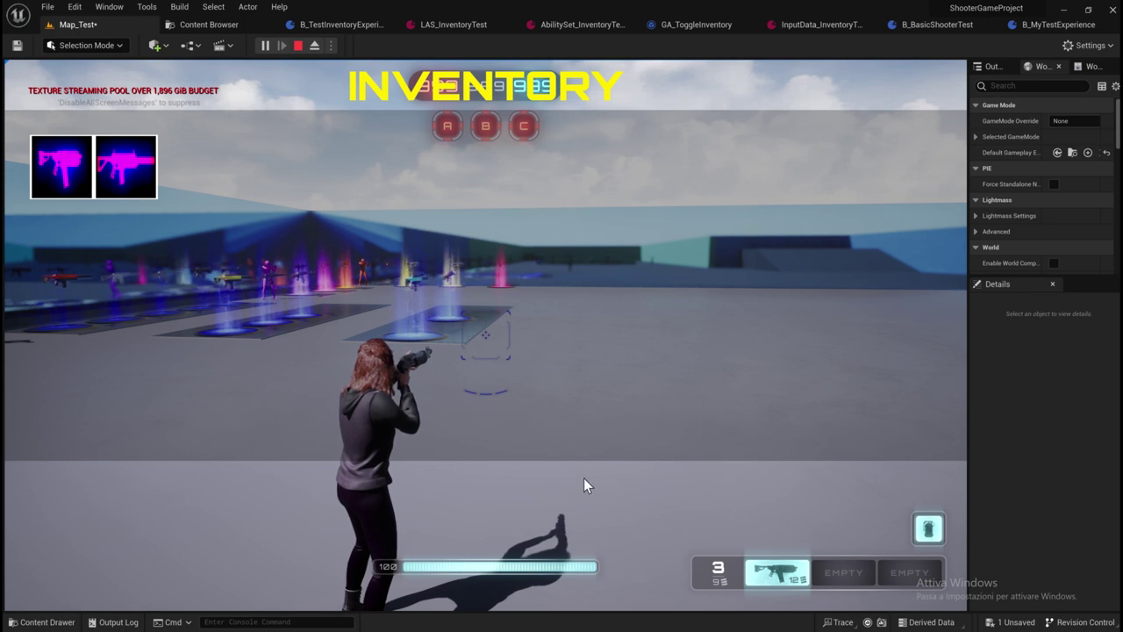
# Delete an inventory item with X, confirm one remains, then open the pause menu with Esc.
pyautogui.press('i')
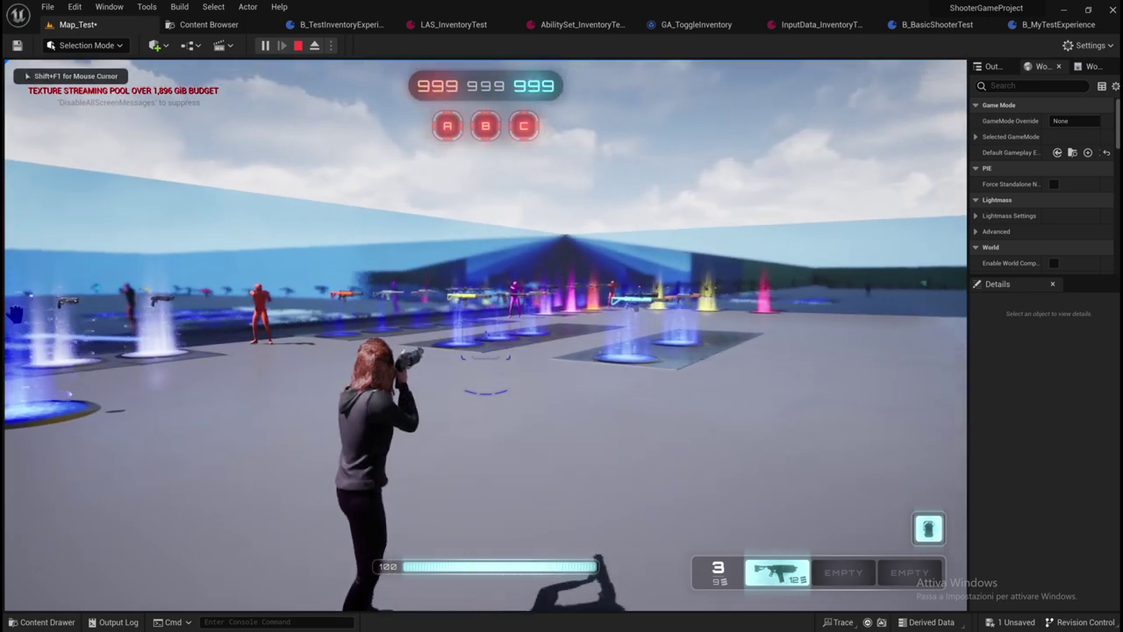
pyautogui.press('x')
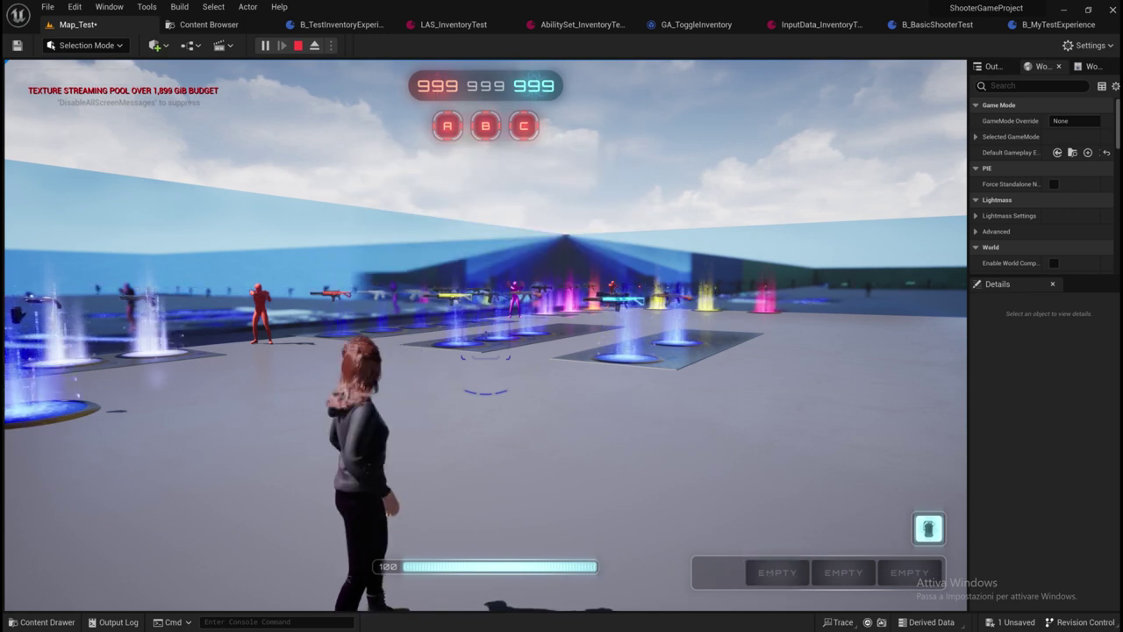
pyautogui.press('i')
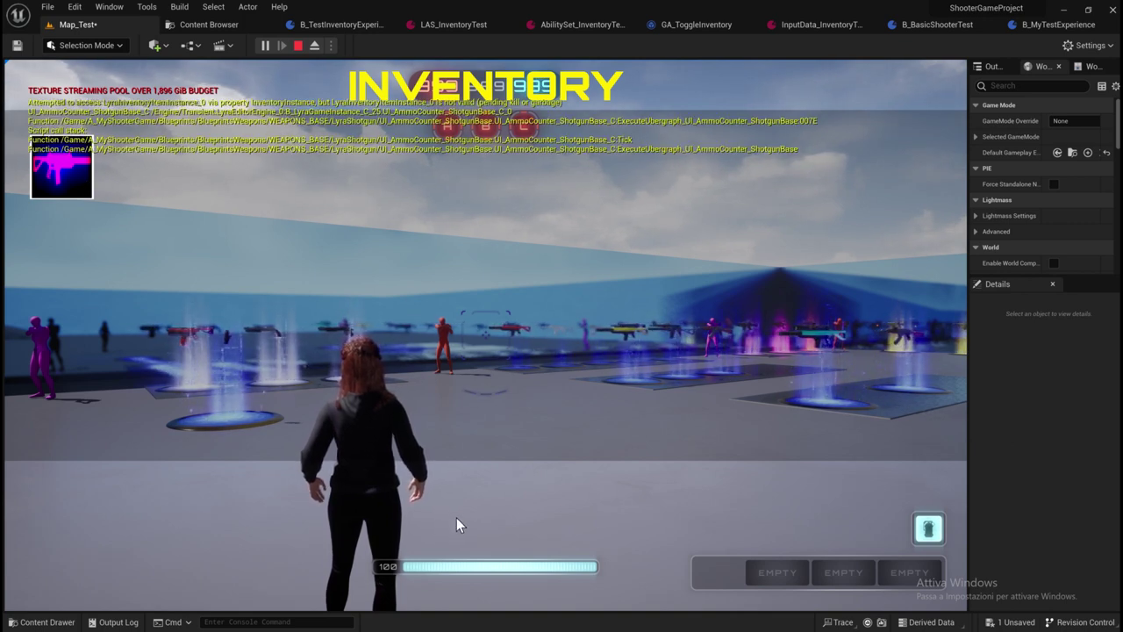
pyautogui.press('i')
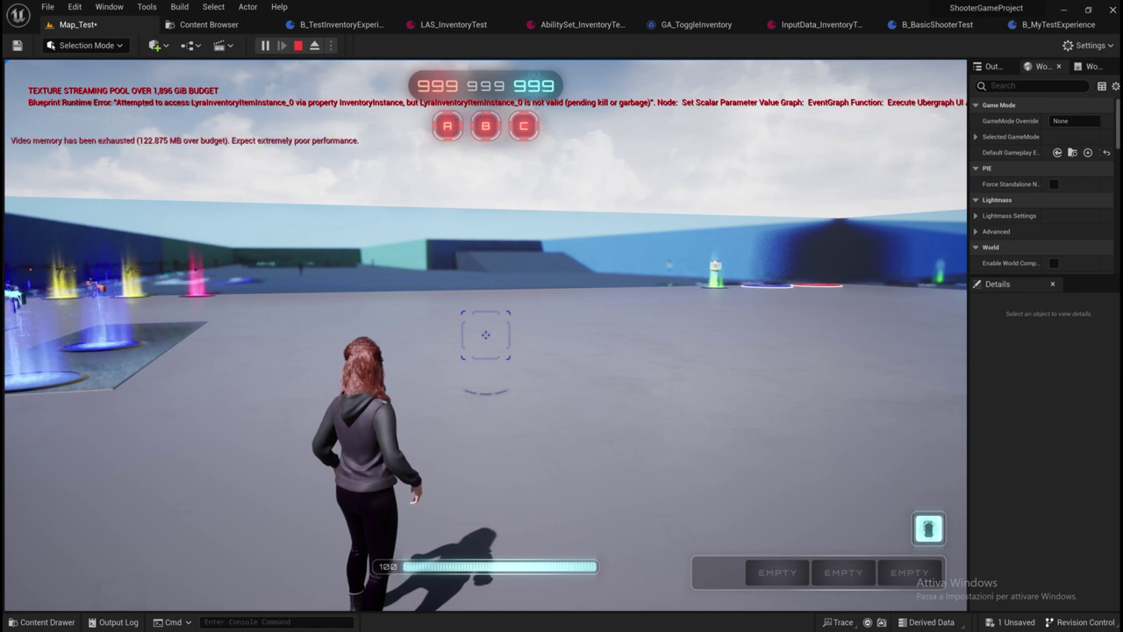
pyautogui.press('Escape')
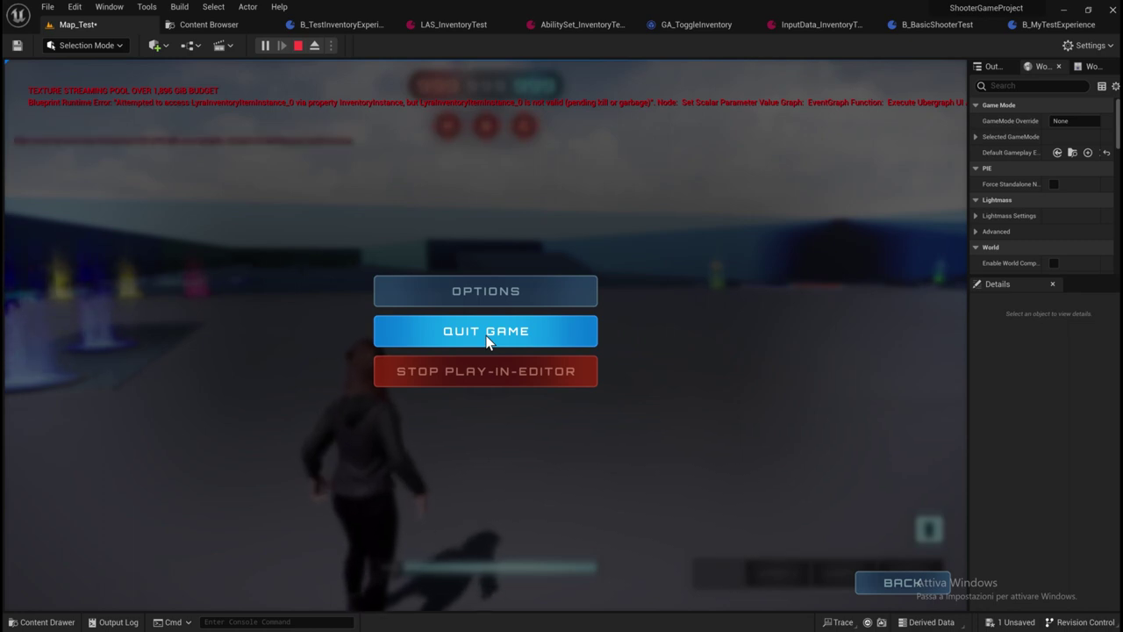
# Quit the game from the pause menu and confirm the Exit Game prompt.
pyautogui.click(488, 340)
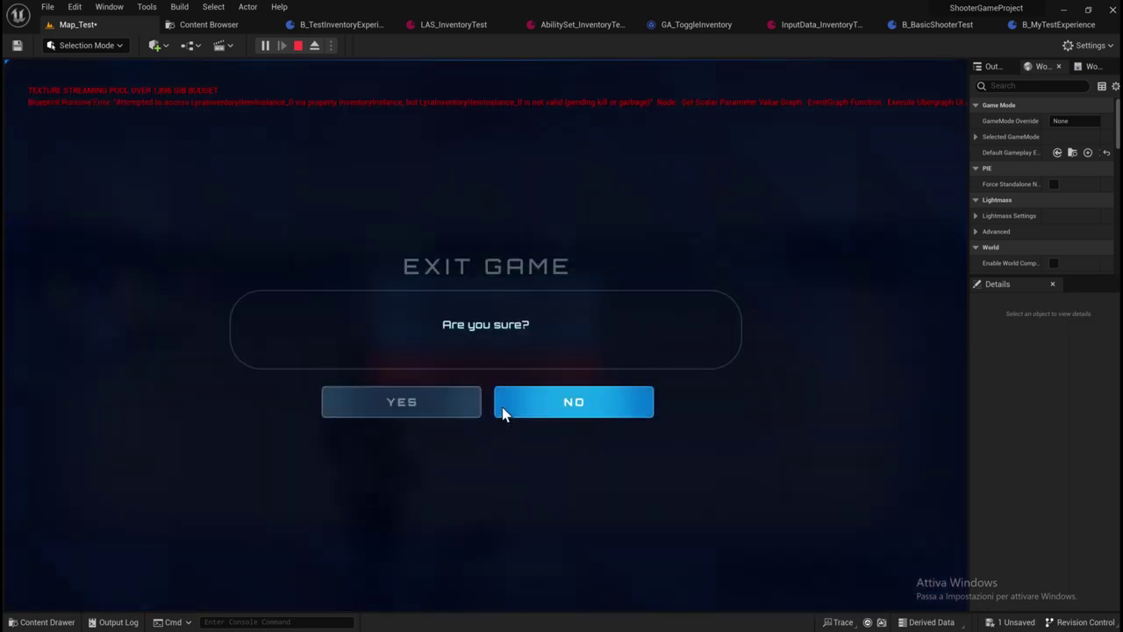
pyautogui.click(297, 46)
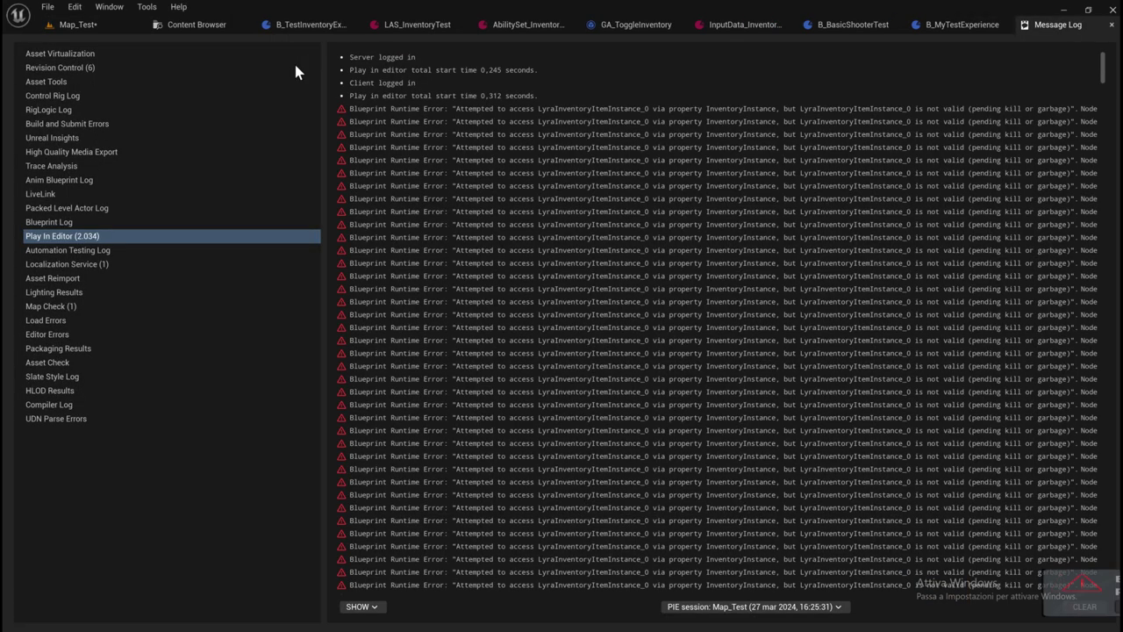